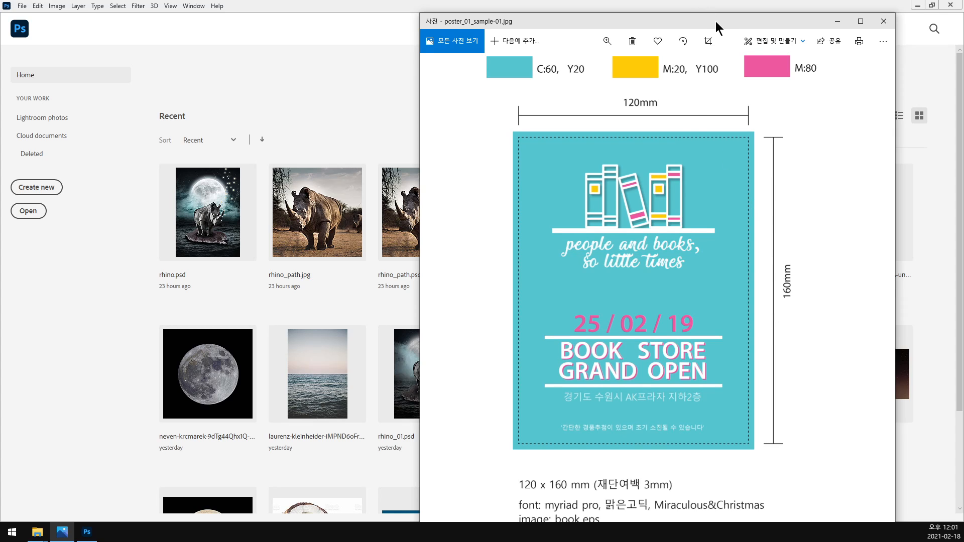
- Switch from the poster reference to Photoshop and start a new document sized 120 mm wide by 160 mm high
drag(716, 21, 673, 15)
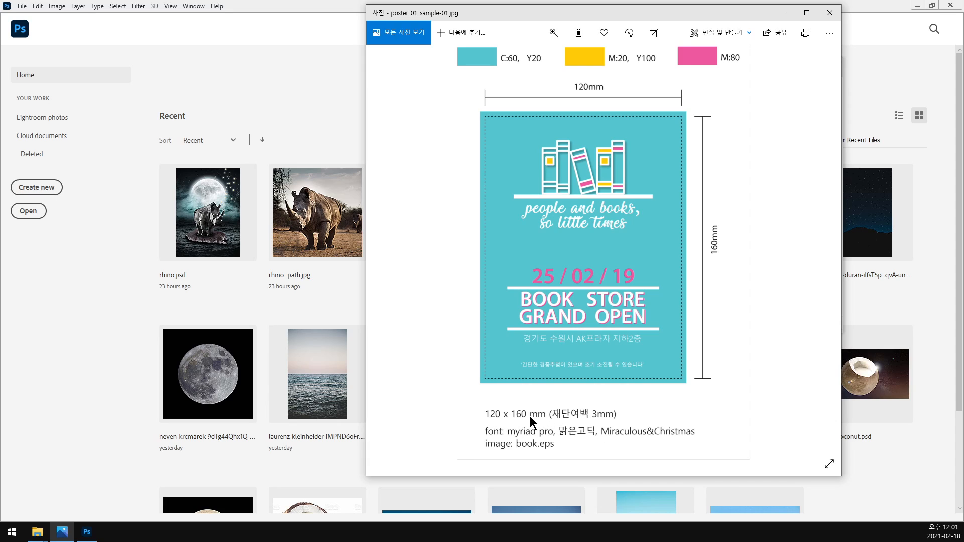
click(296, 86)
click(22, 5)
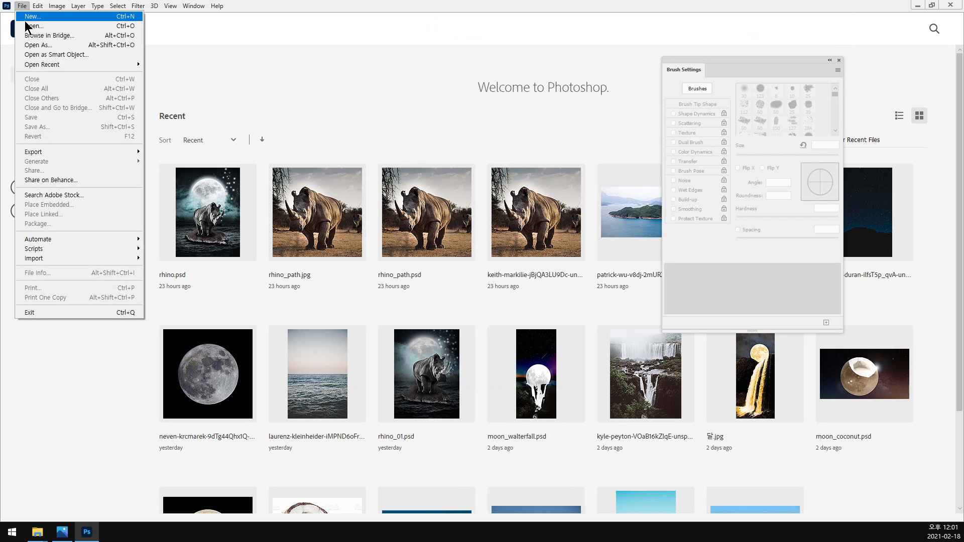
click(25, 19)
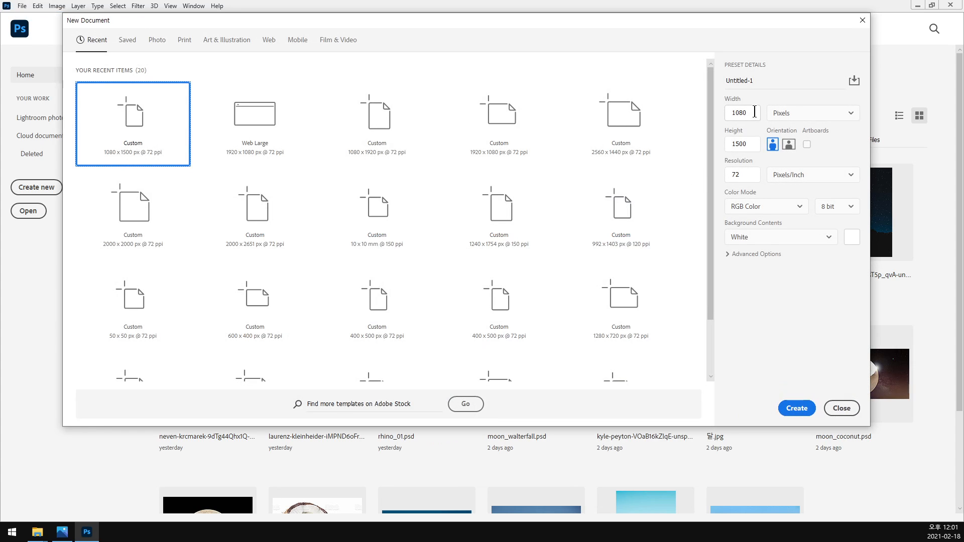
click(790, 114)
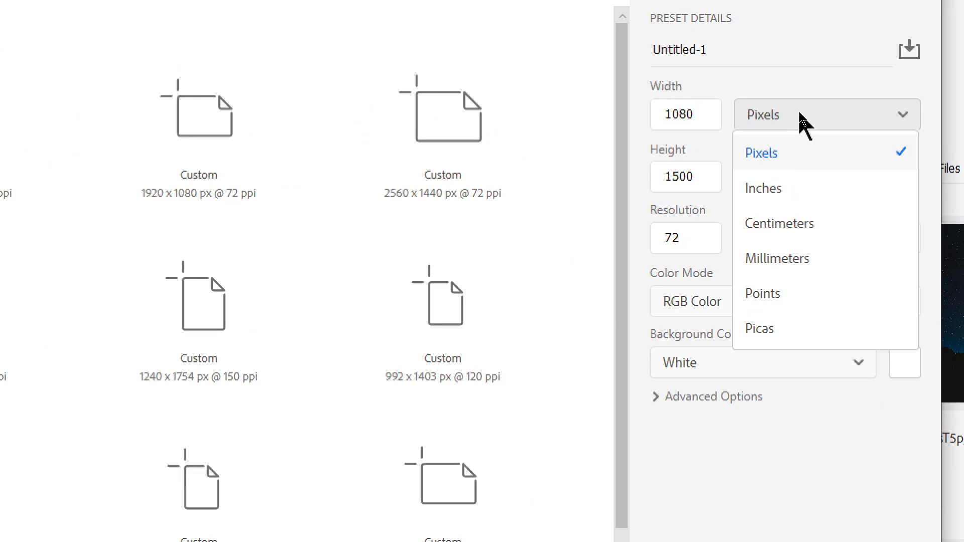
click(773, 259)
double_click(691, 114)
text(1)
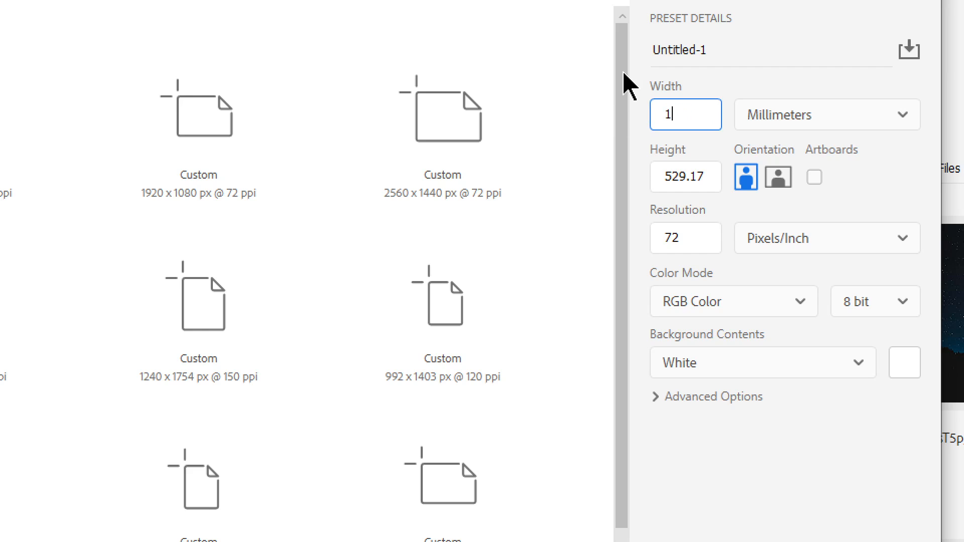
text(20)
key(Tab)
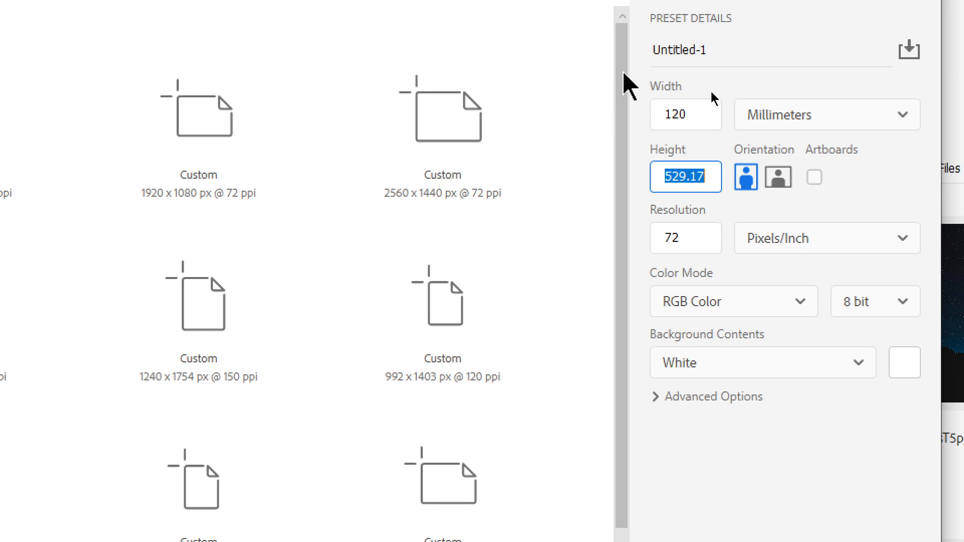
text(160)
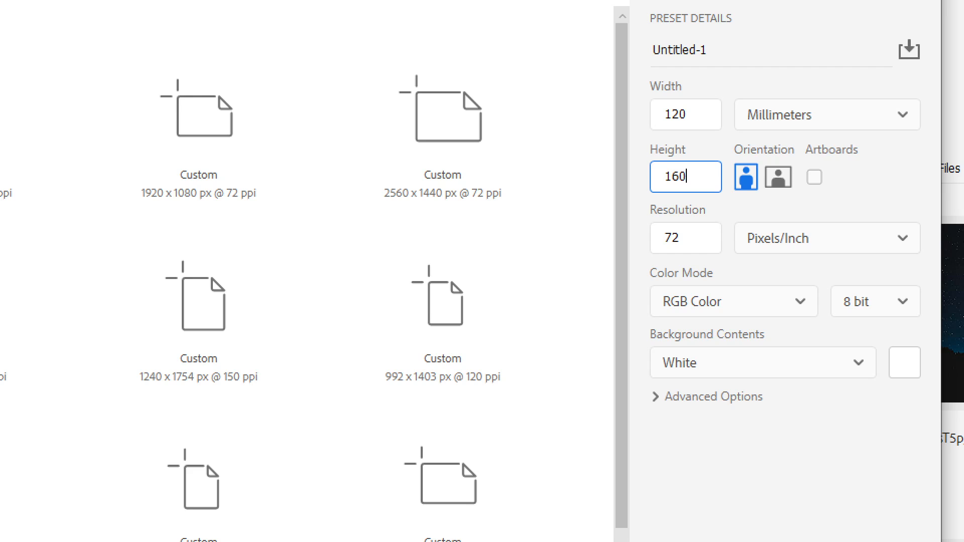
- Enlarge the new document's size to 126 mm wide by 166 mm high
click(716, 115)
key(shift+Left)
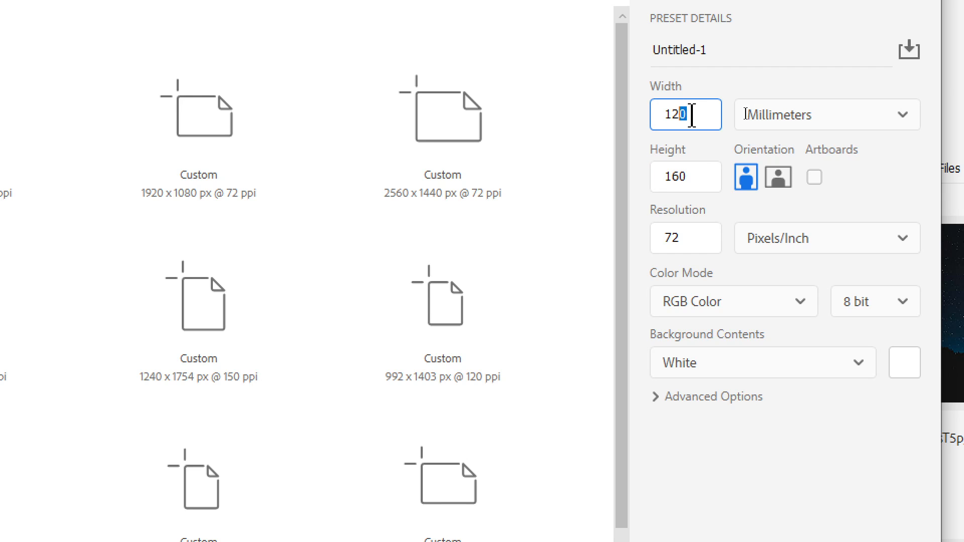
text(6)
key(Tab)
key(Tab)
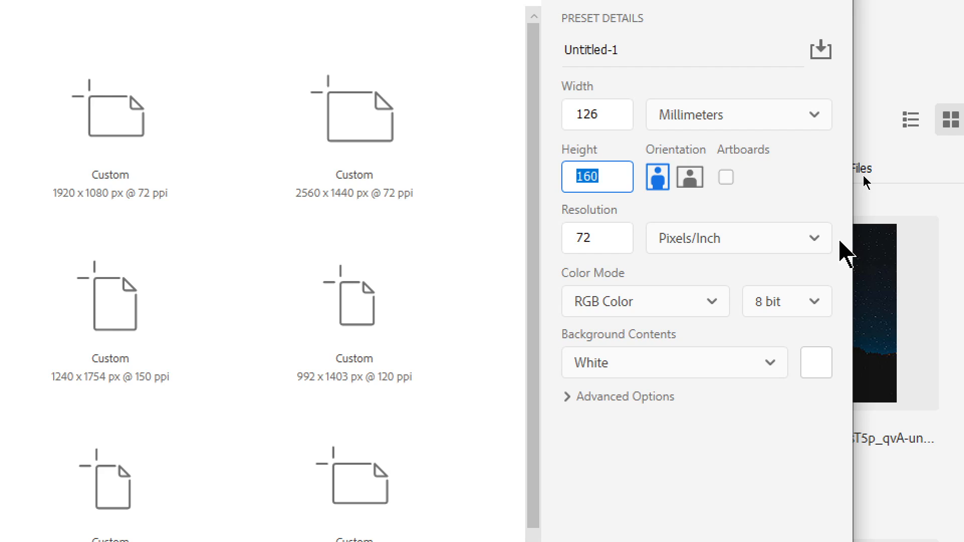
text(166)
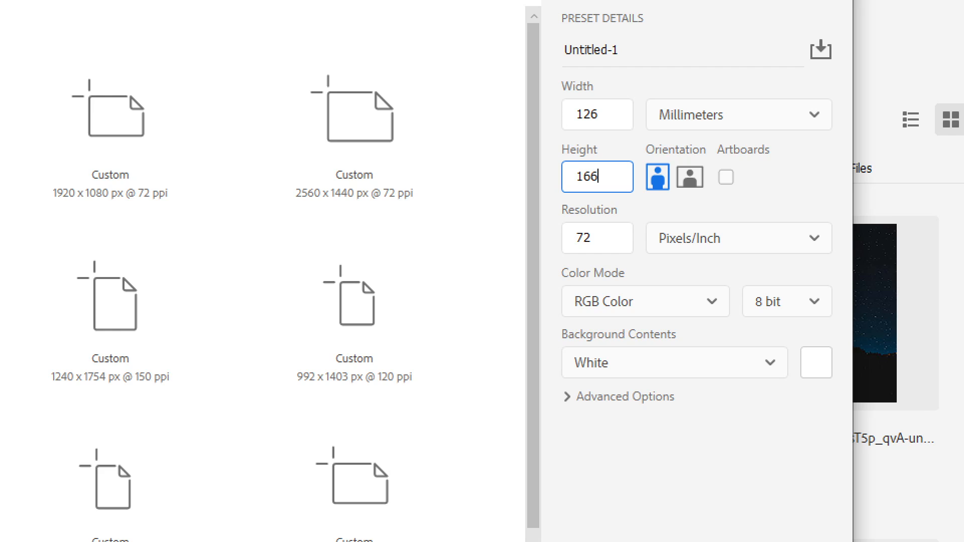
key(Tab)
key(Tab)
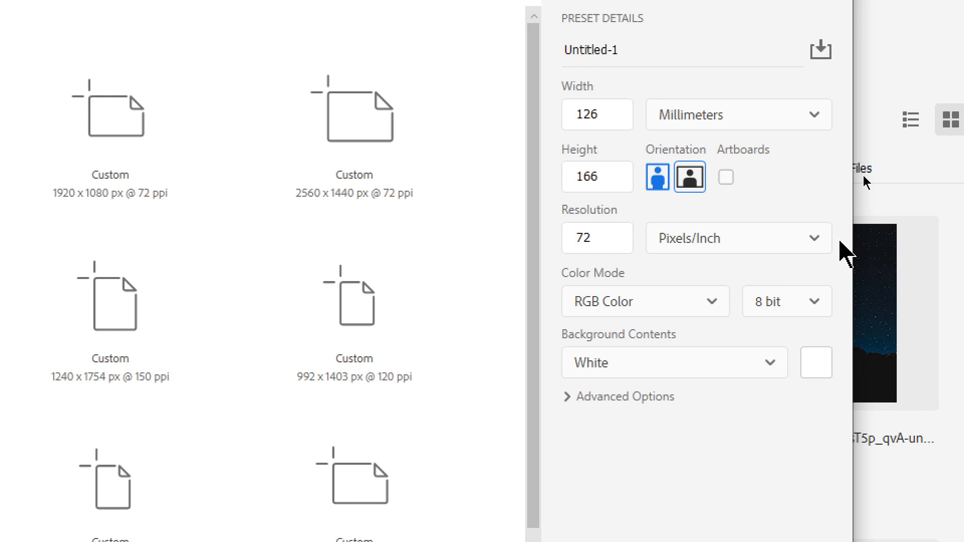
- Set the new document's resolution to 300 pixels/inch and its color mode to CMYK Color
drag(610, 235, 536, 237)
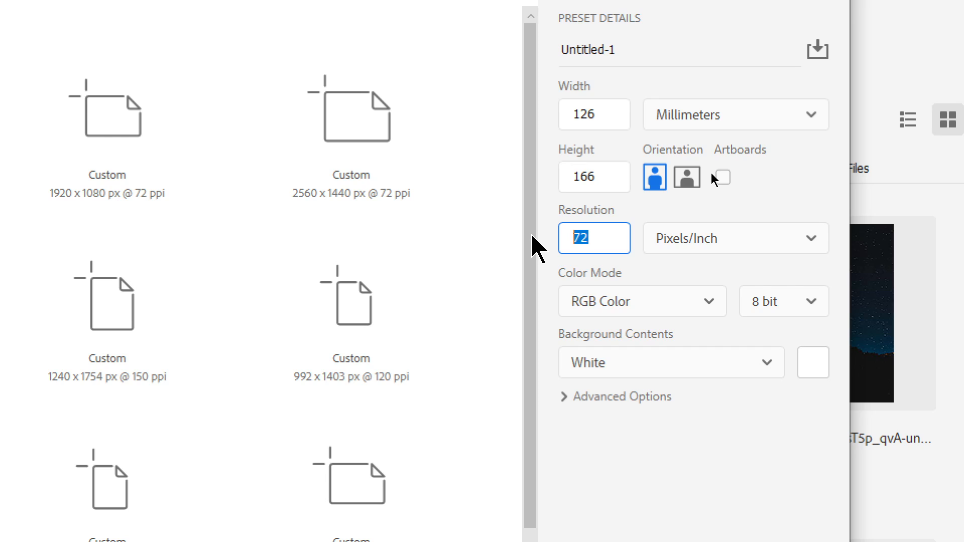
text(300)
key(Tab)
key(Tab)
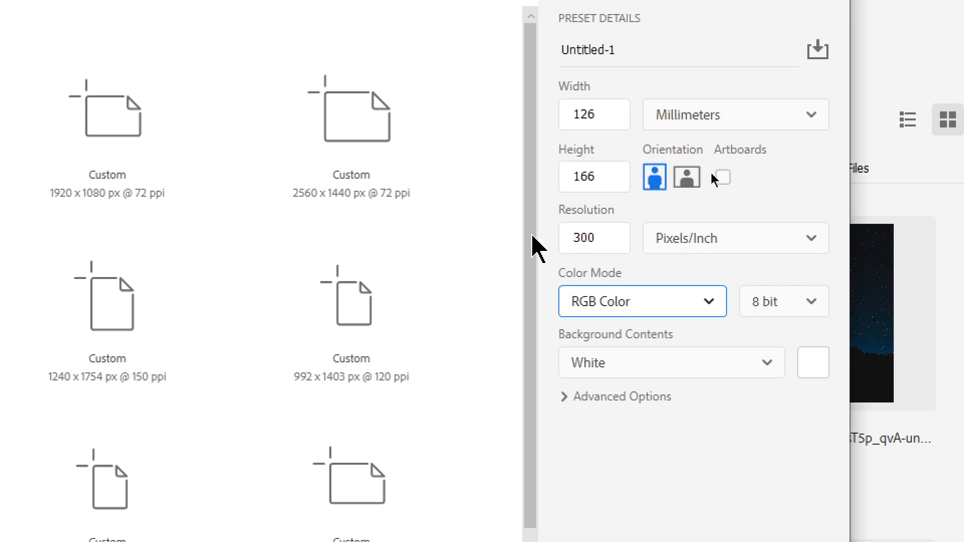
click(589, 296)
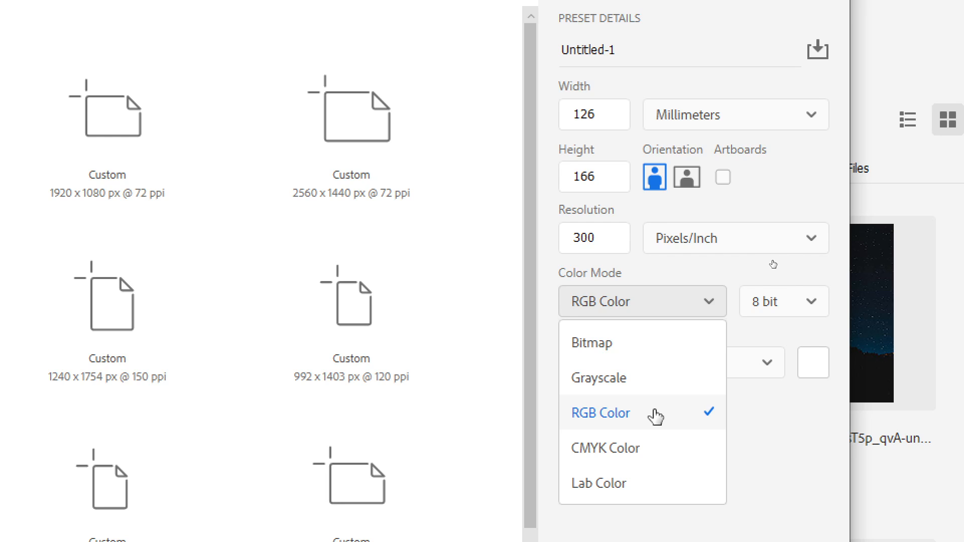
click(648, 448)
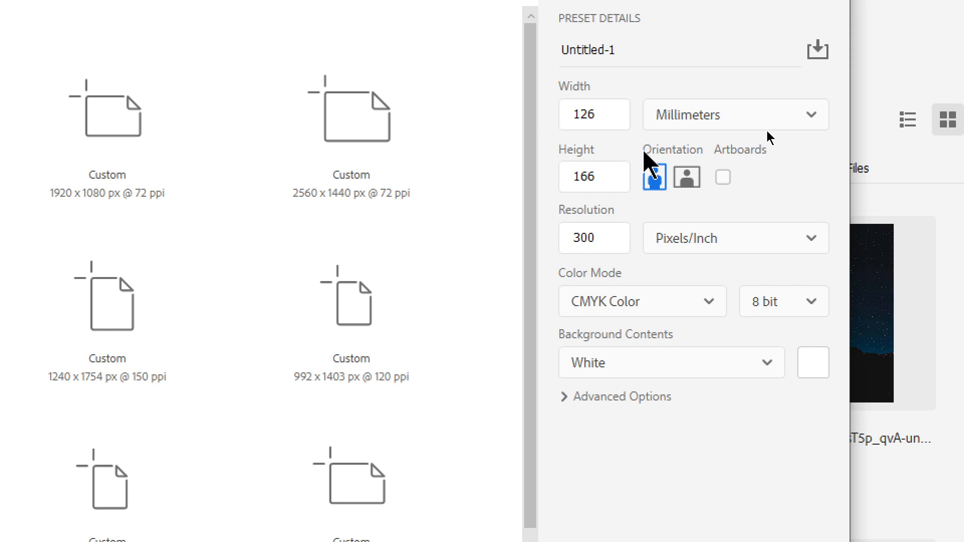
- Set the new document's width to 120 mm and height to 160 mm, and create it
click(626, 118)
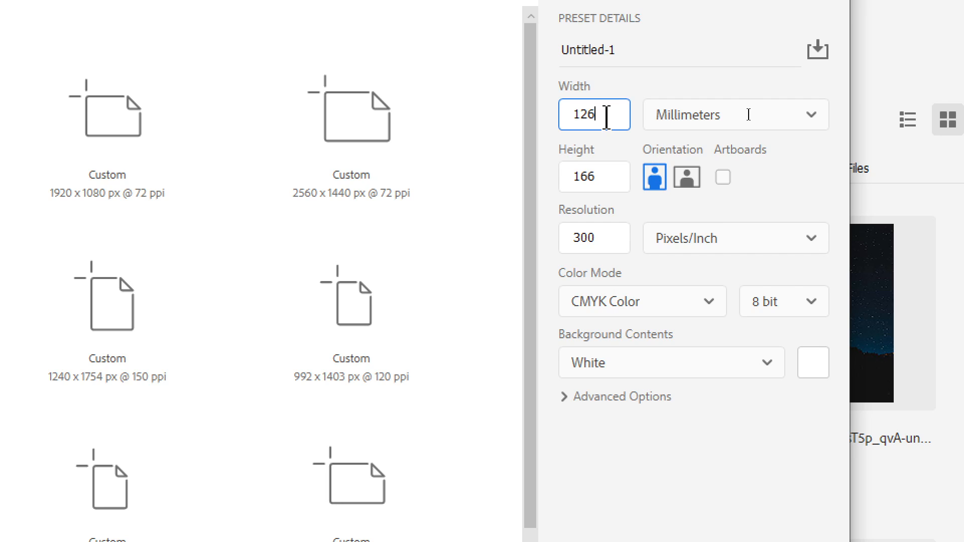
key(BackSpace)
text(0)
key(BackSpace)
text(0)
click(562, 170)
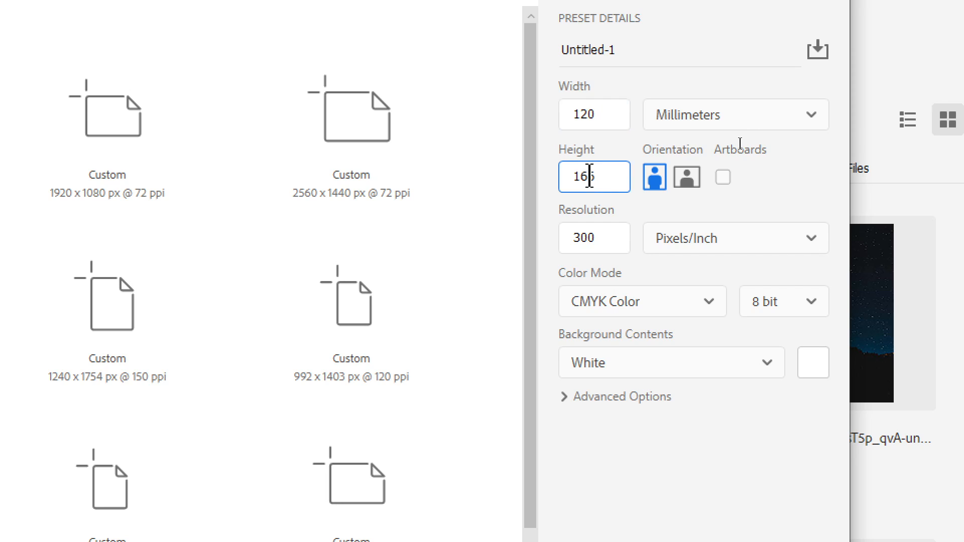
key(BackSpace)
text(0)
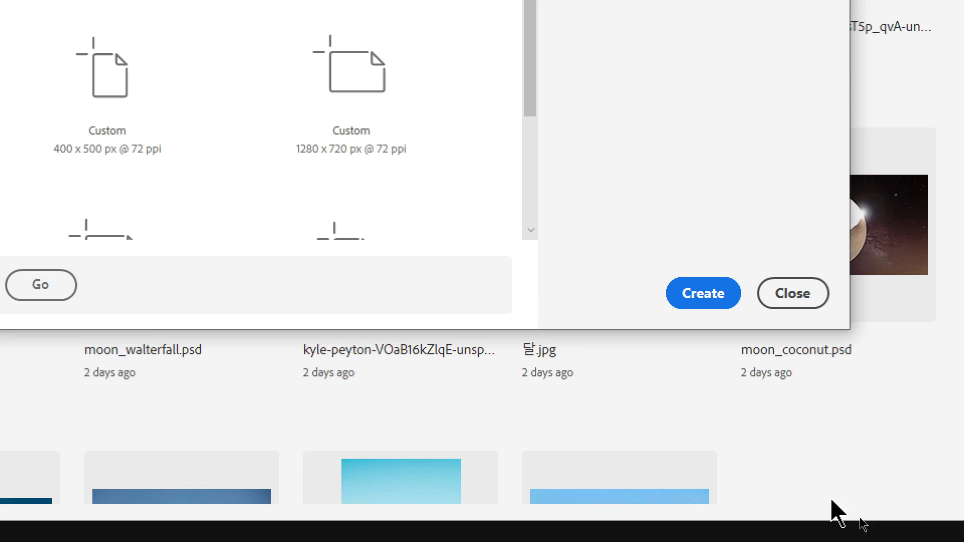
click(716, 275)
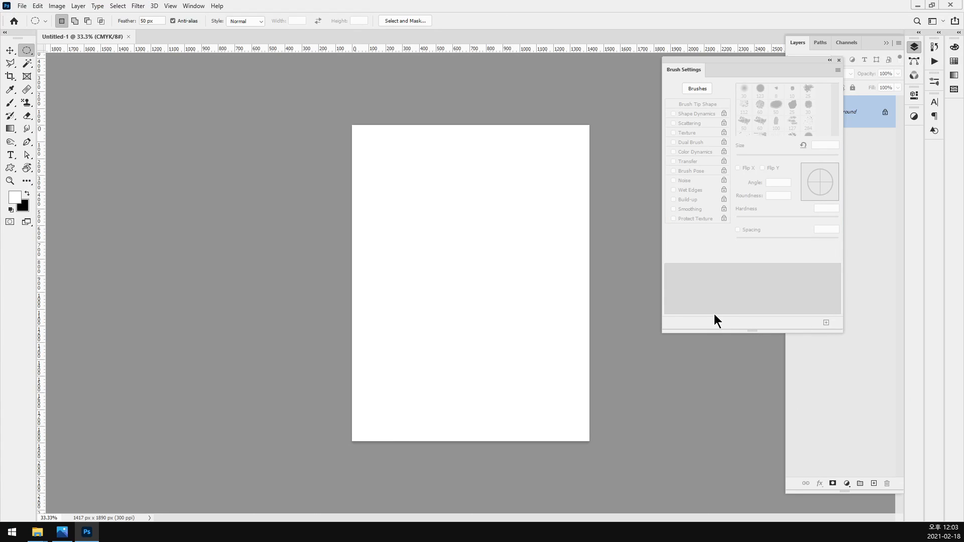
- Place a horizontal guide along the canvas's top edge and a vertical guide along its left edge
scroll(471, 245, up, 1)
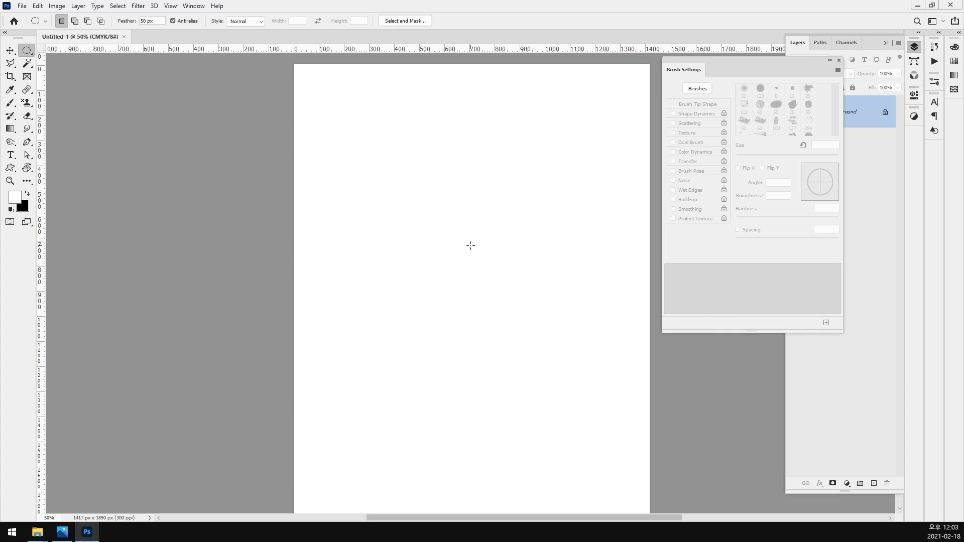
key(v)
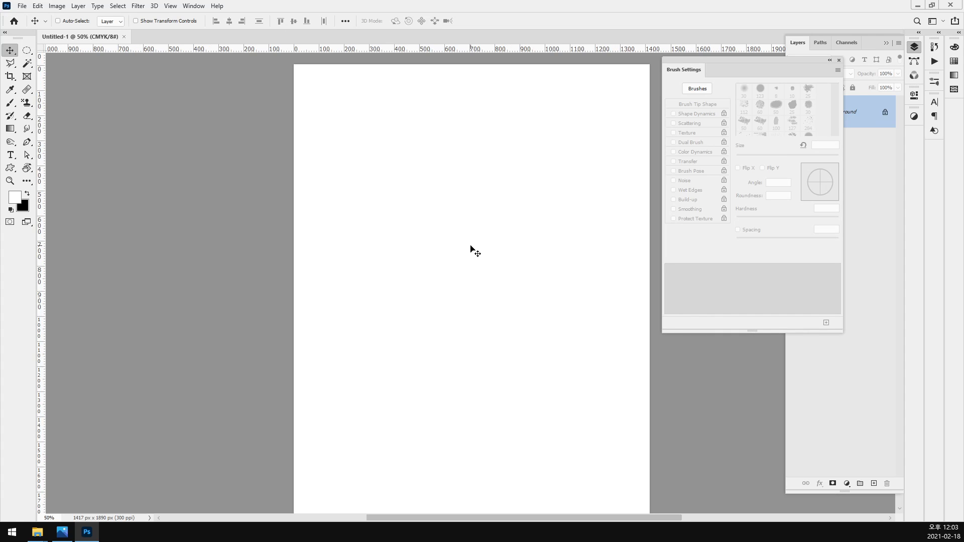
click(171, 6)
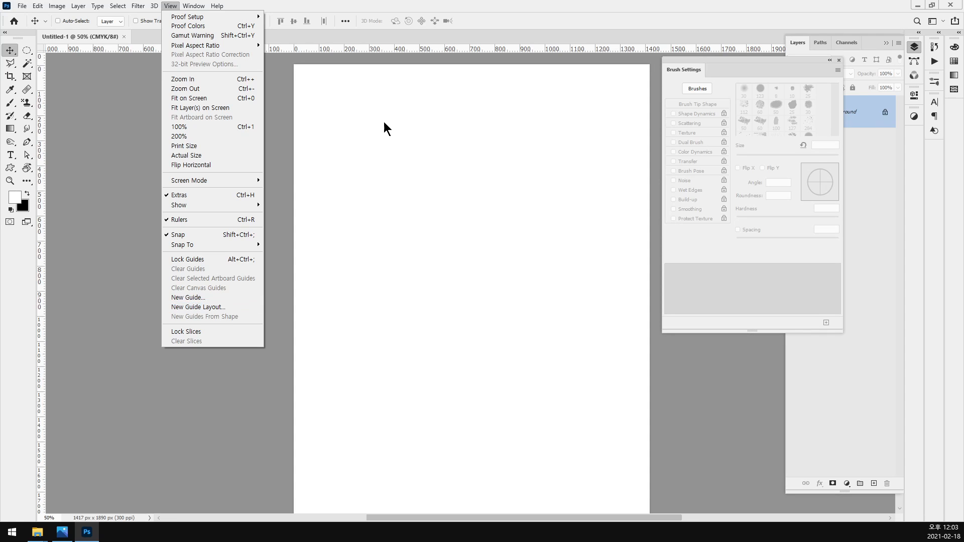
click(480, 7)
drag(492, 52, 493, 64)
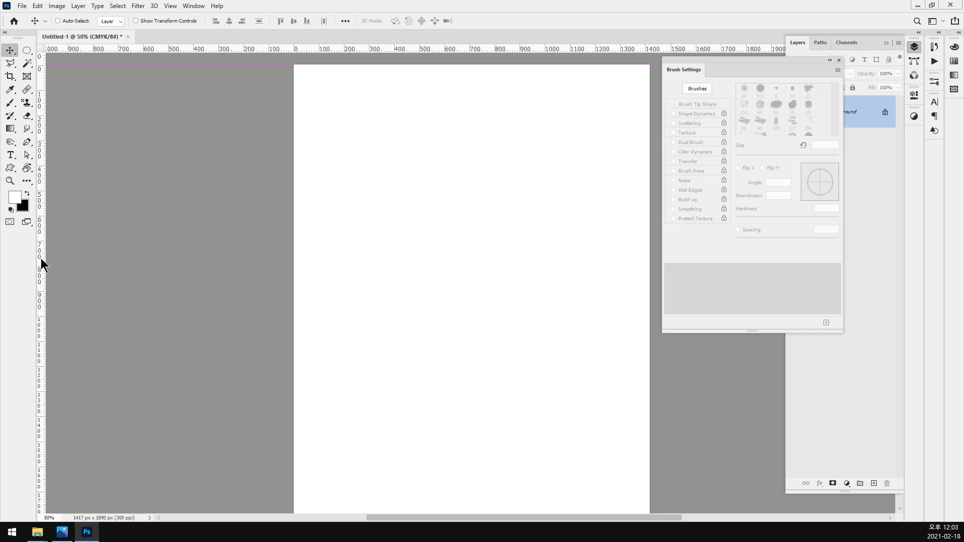
drag(41, 261, 294, 246)
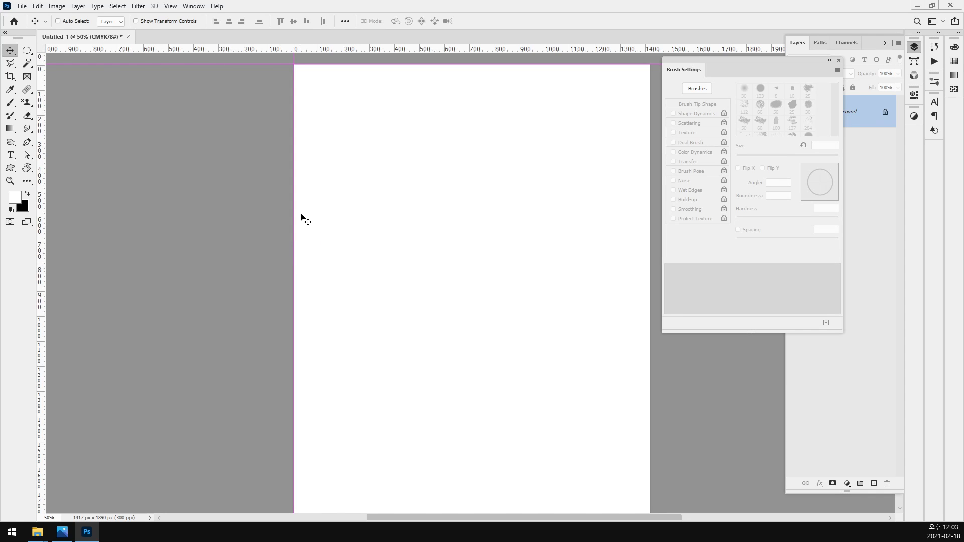
- Change the canvas guide color to Cyan in the preferences
double_click(317, 66)
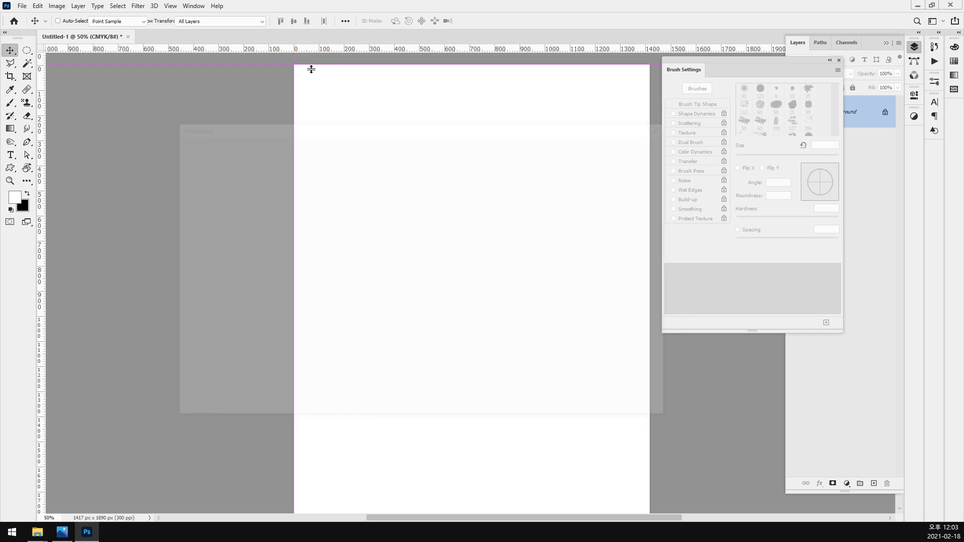
click(354, 154)
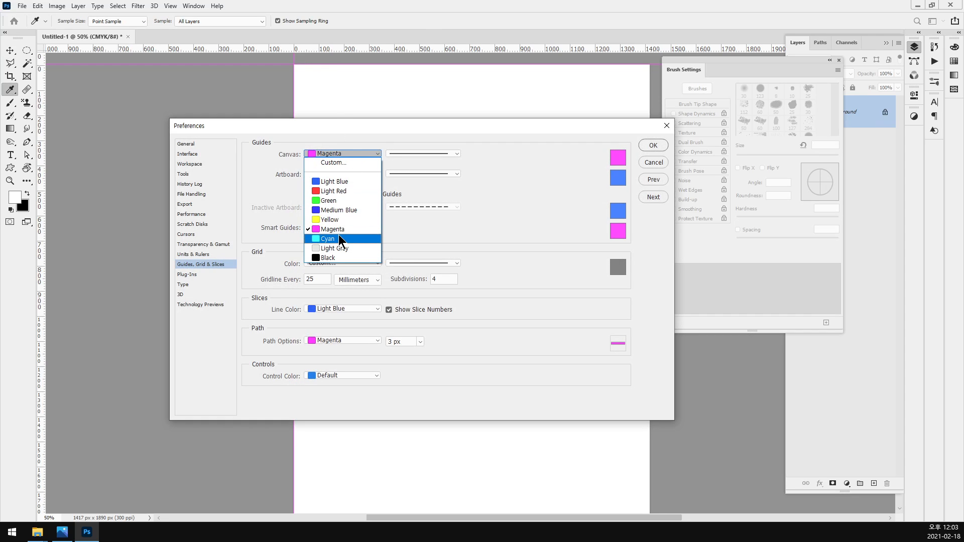
click(333, 239)
click(654, 145)
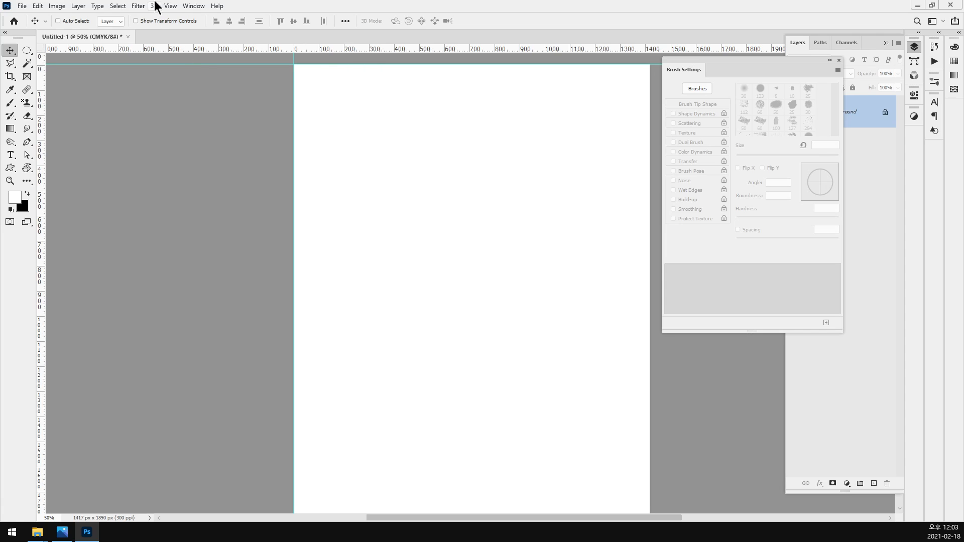
- Start a new guide layout with columns turned off, margins turned on and existing guides cleared
click(170, 6)
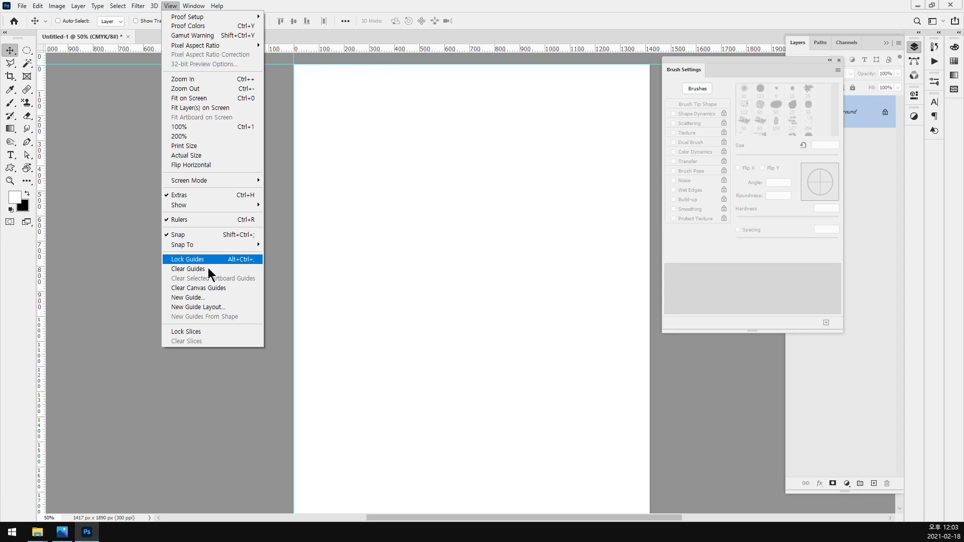
click(226, 306)
drag(397, 222, 313, 84)
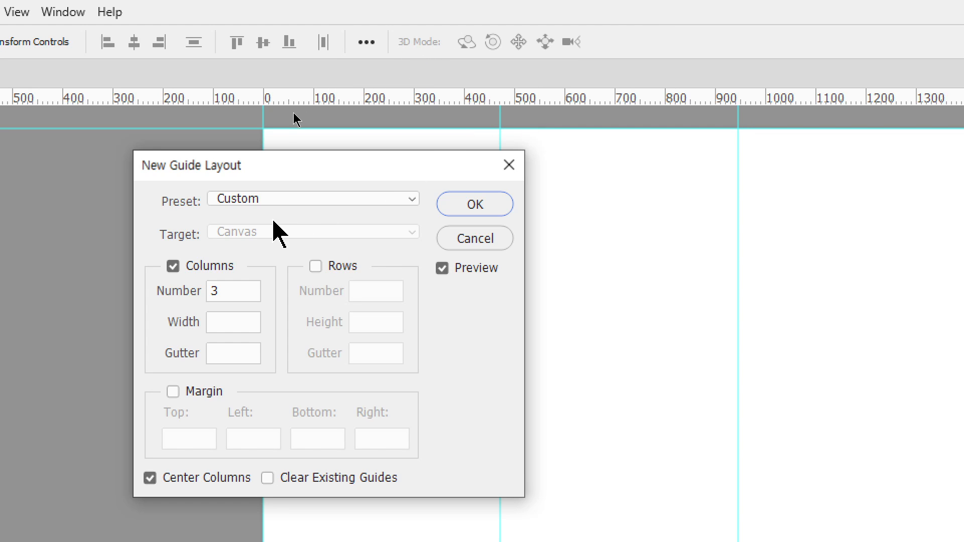
click(220, 268)
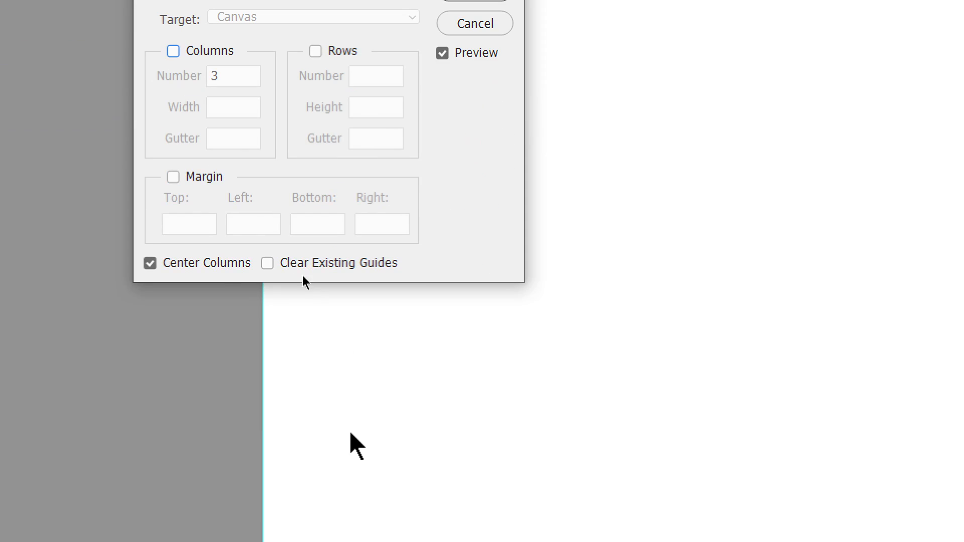
click(187, 177)
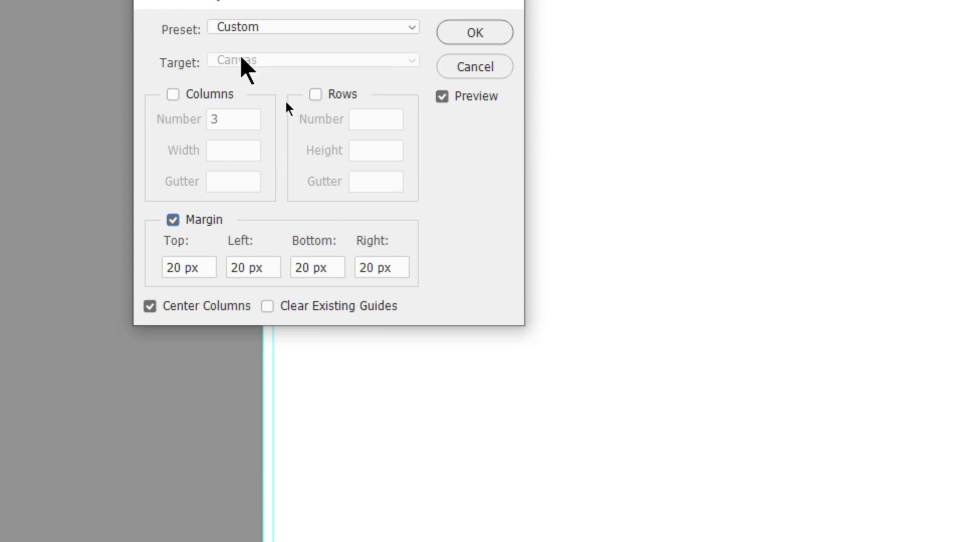
drag(275, 70, 343, 85)
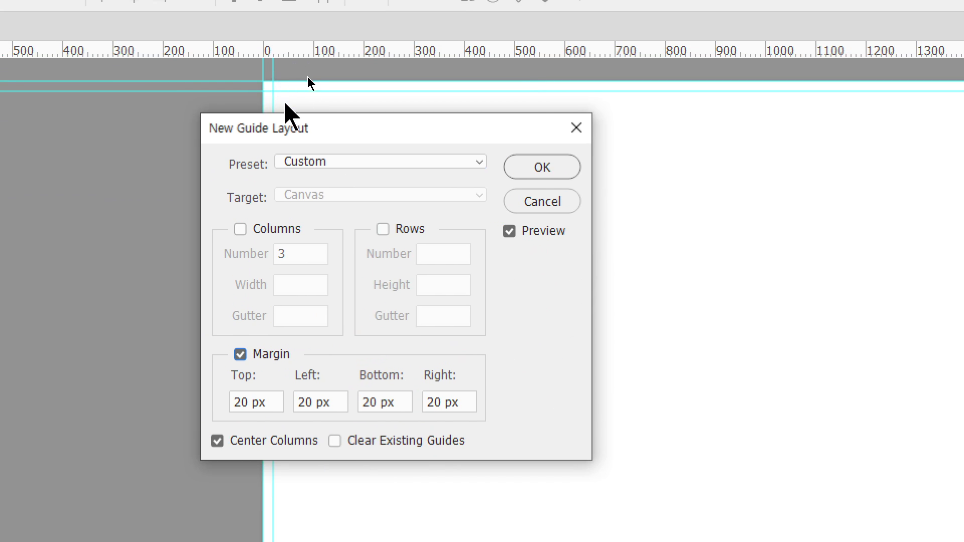
click(334, 441)
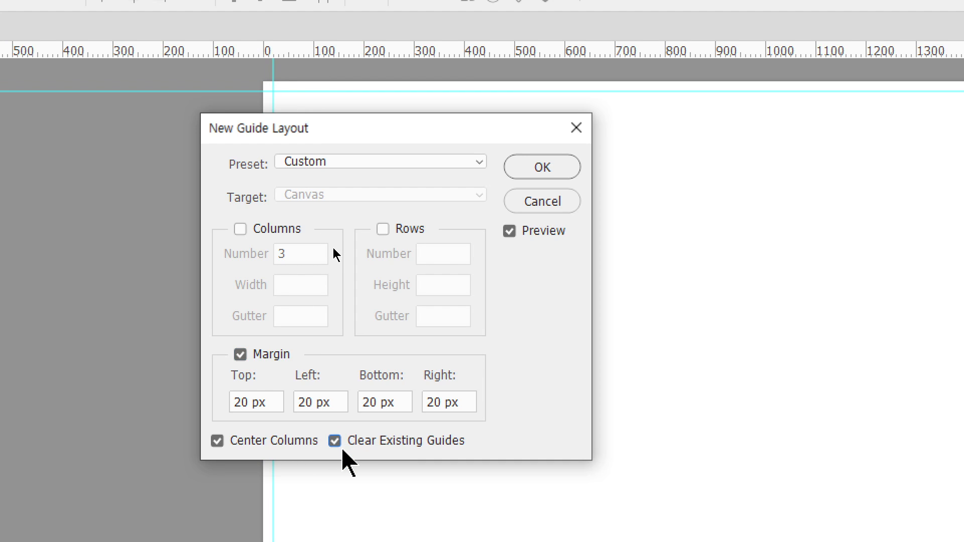
- Set the top, left, bottom and right guide margins to 0 px and create the guide layout
drag(277, 407, 190, 404)
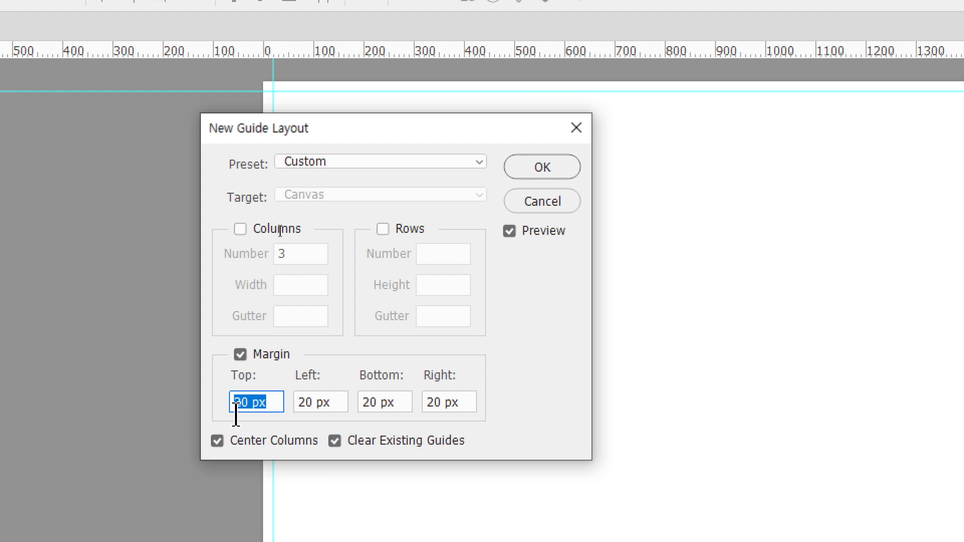
text(0)
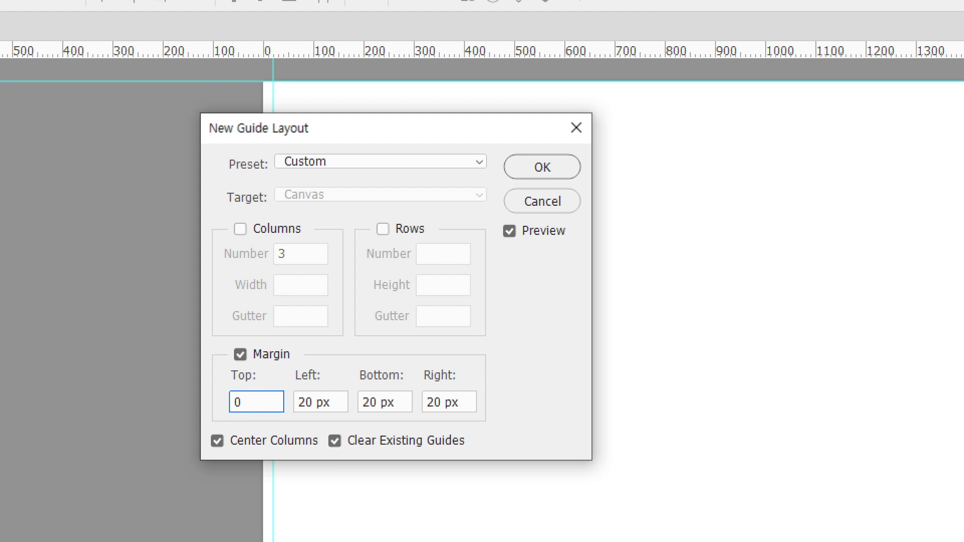
key(Tab)
text(0)
key(Tab)
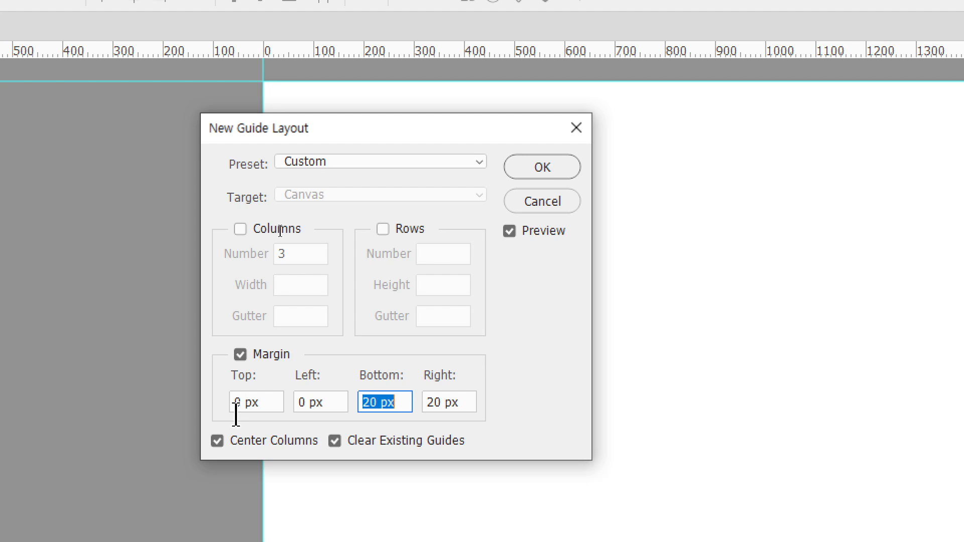
text(0)
key(Tab)
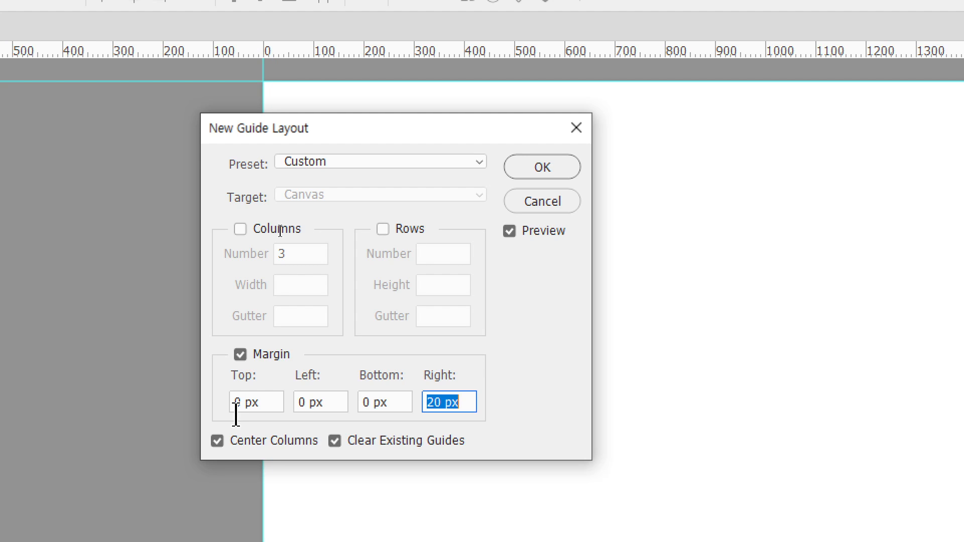
text(0)
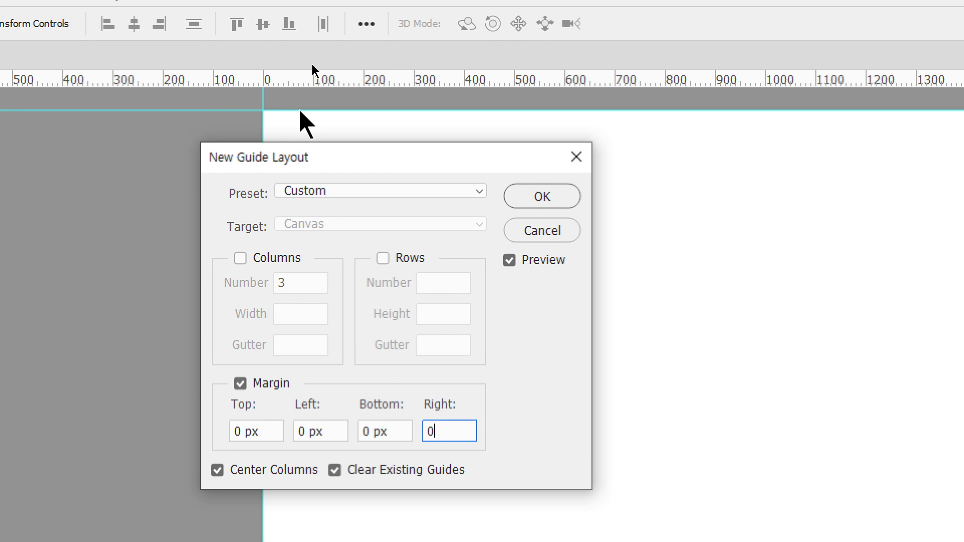
click(528, 197)
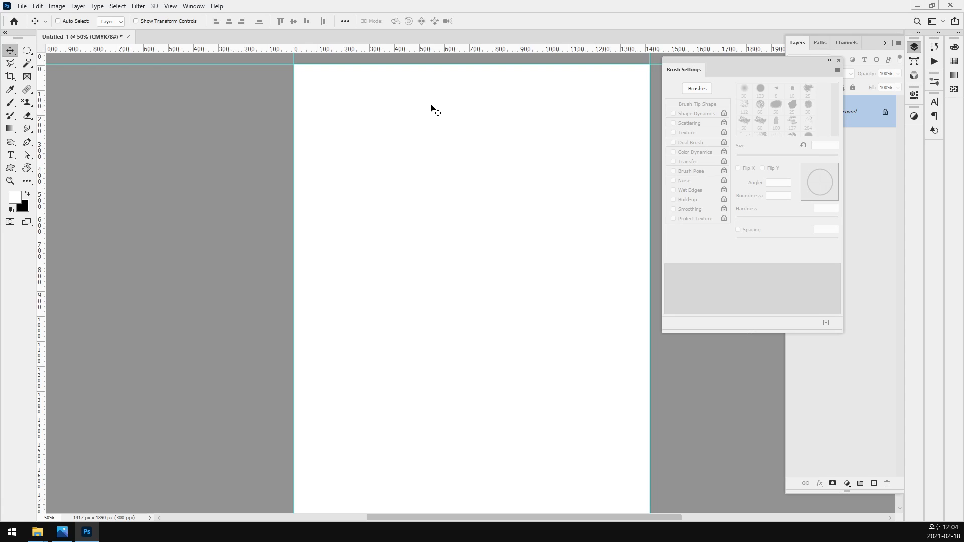
- Start a canvas size change with the new dimensions measured in millimeters
key(ctrl+minus)
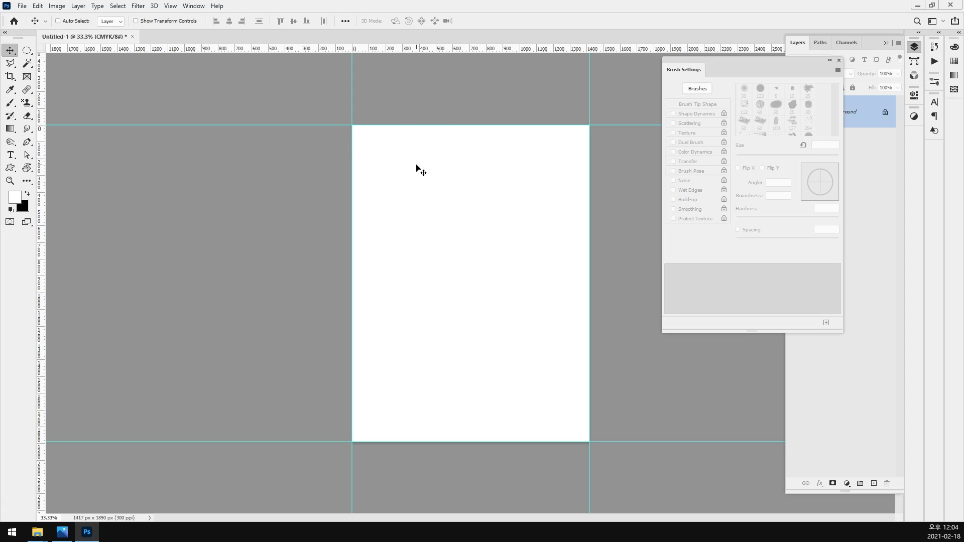
click(57, 7)
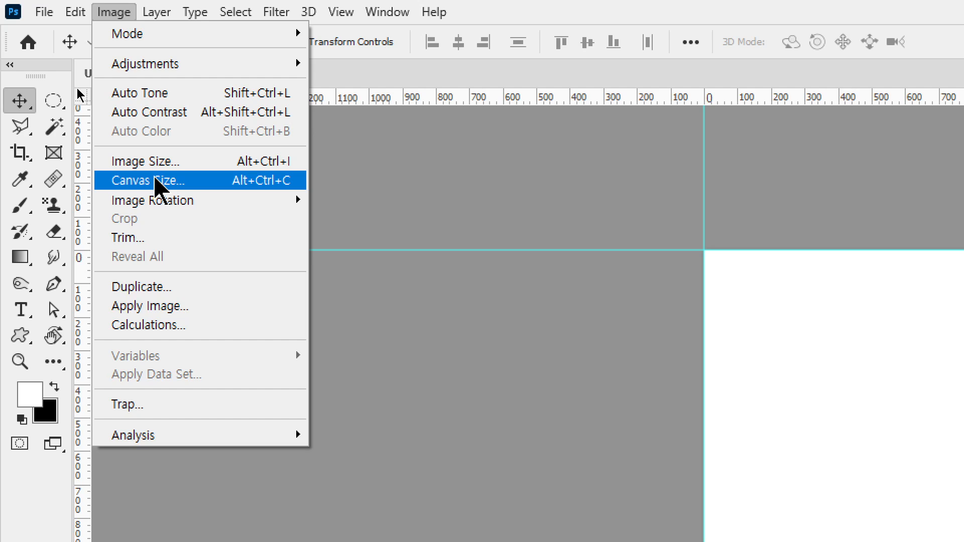
click(155, 181)
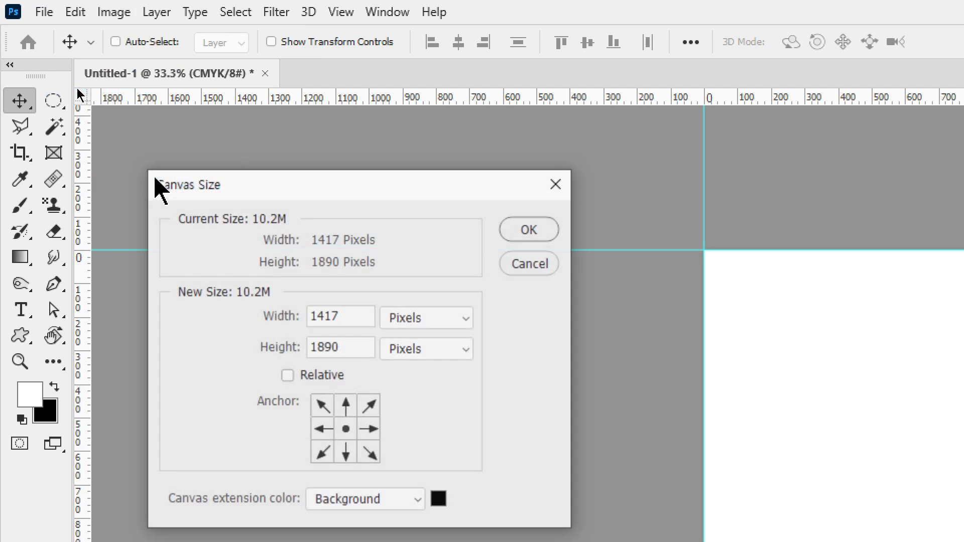
drag(216, 189, 399, 91)
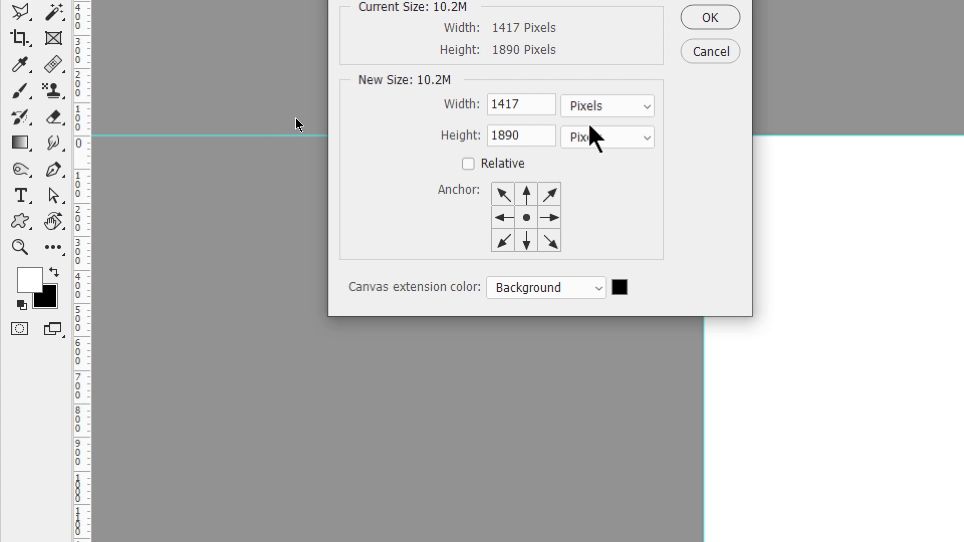
click(605, 107)
click(610, 199)
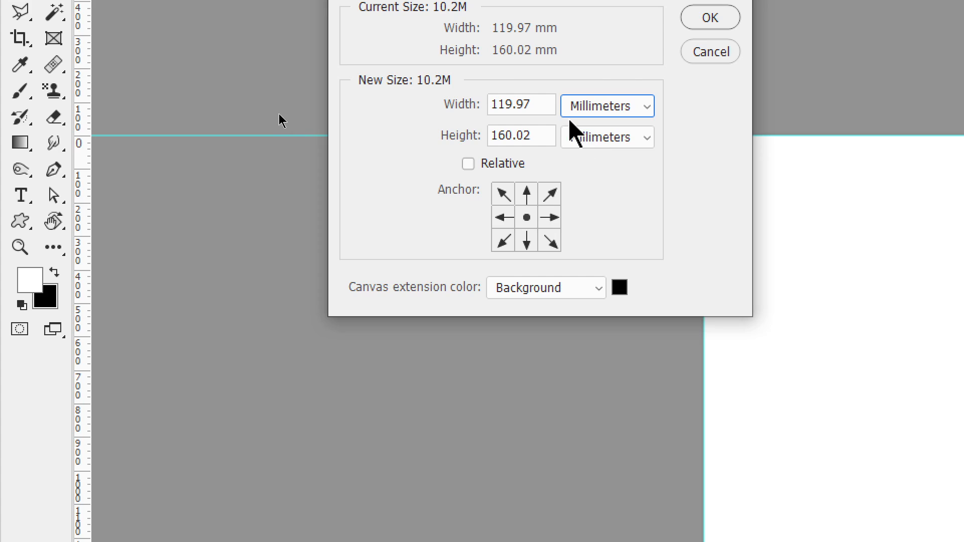
- Make the canvas resize relative, adding 6 mm to the width and 6 mm to the height from the center anchor
drag(541, 104, 446, 103)
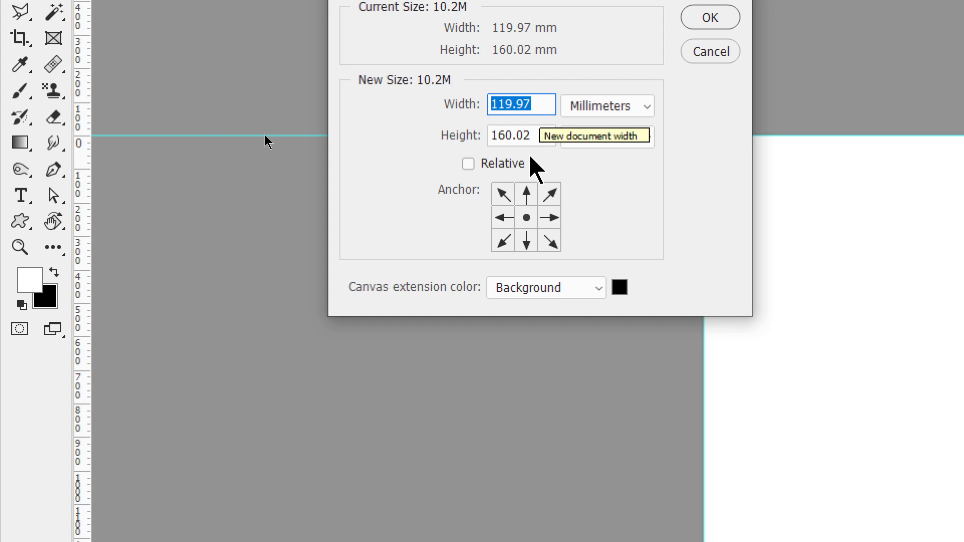
click(494, 167)
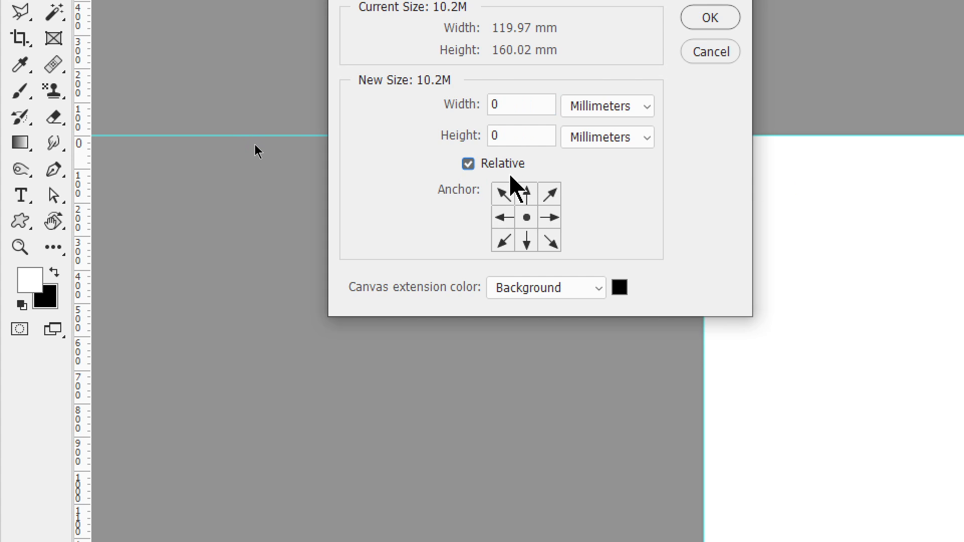
click(523, 105)
click(446, 104)
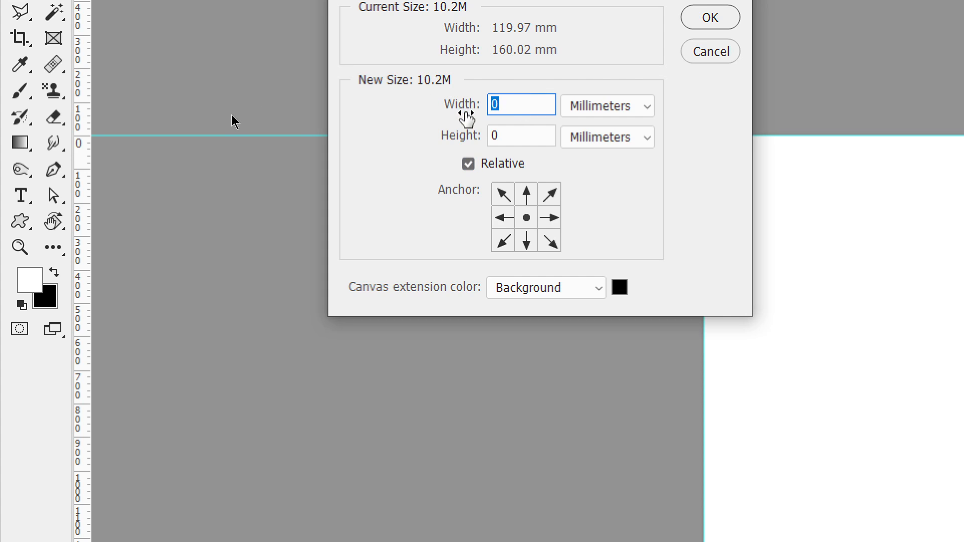
text(6)
click(505, 136)
text(6)
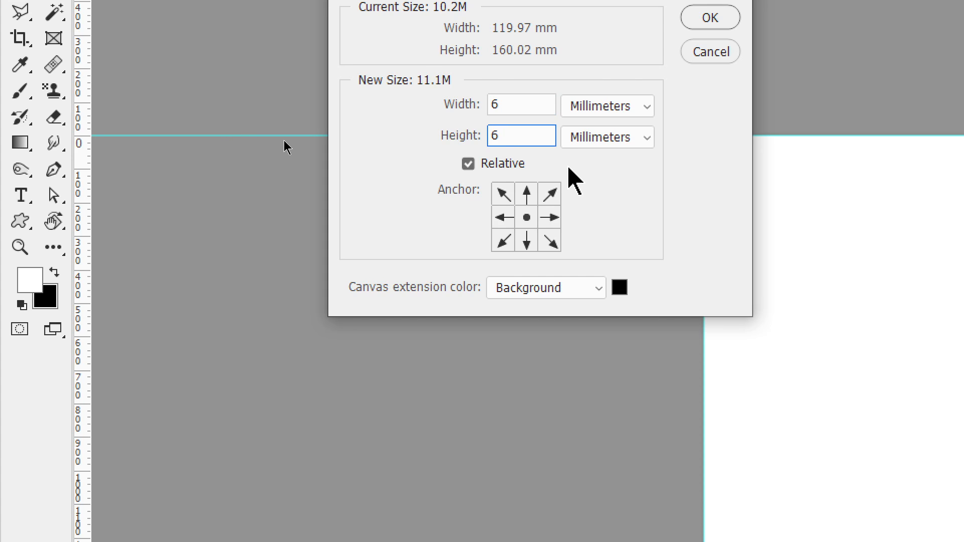
click(531, 220)
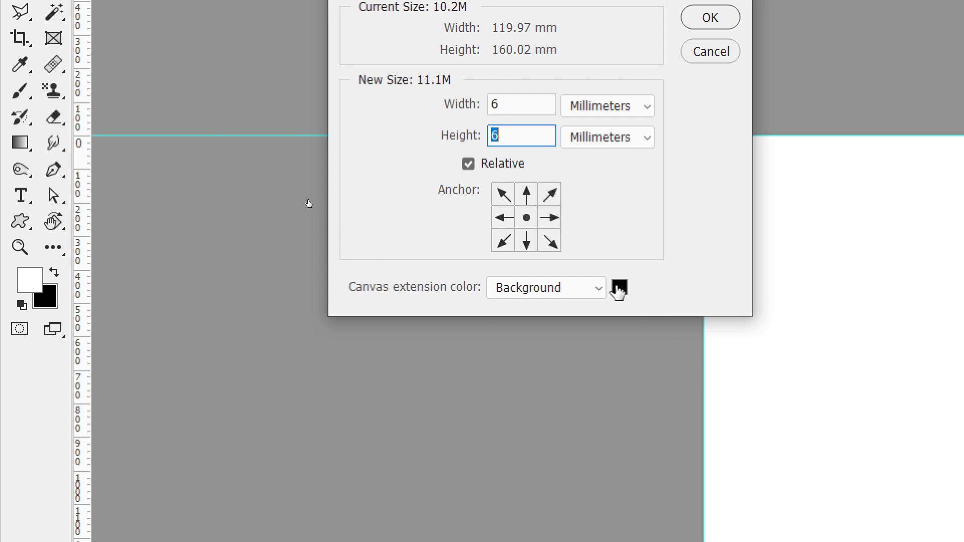
- Pick white as a custom canvas extension color
click(619, 288)
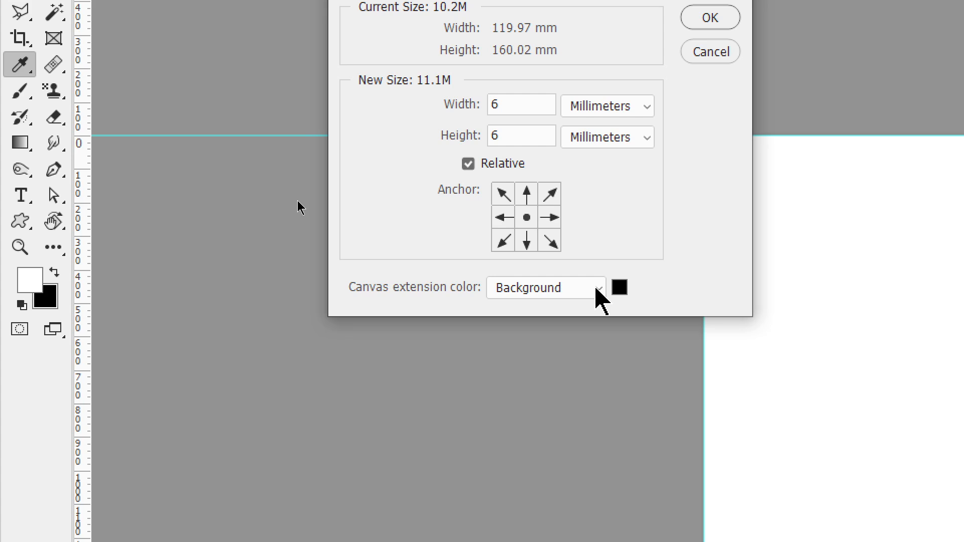
click(619, 288)
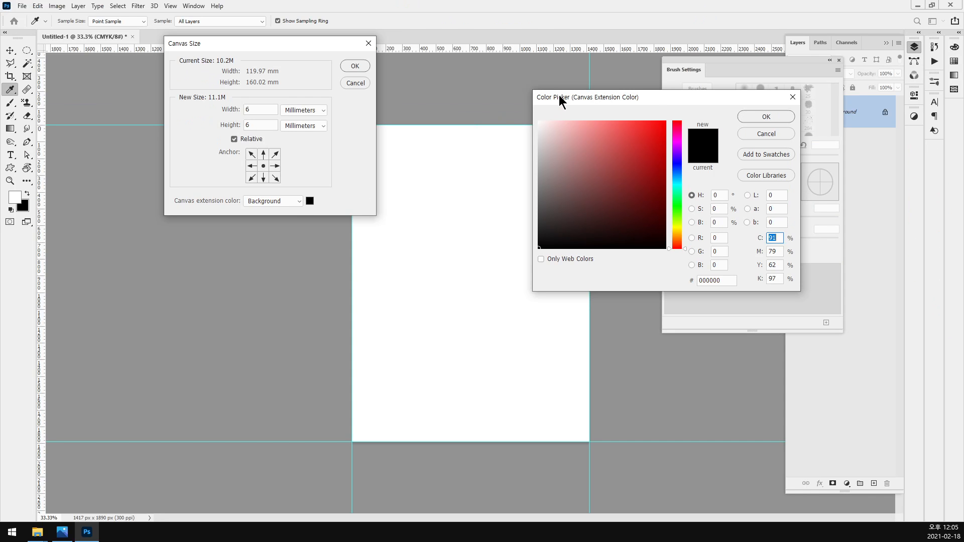
drag(563, 99, 453, 98)
drag(453, 133, 402, 100)
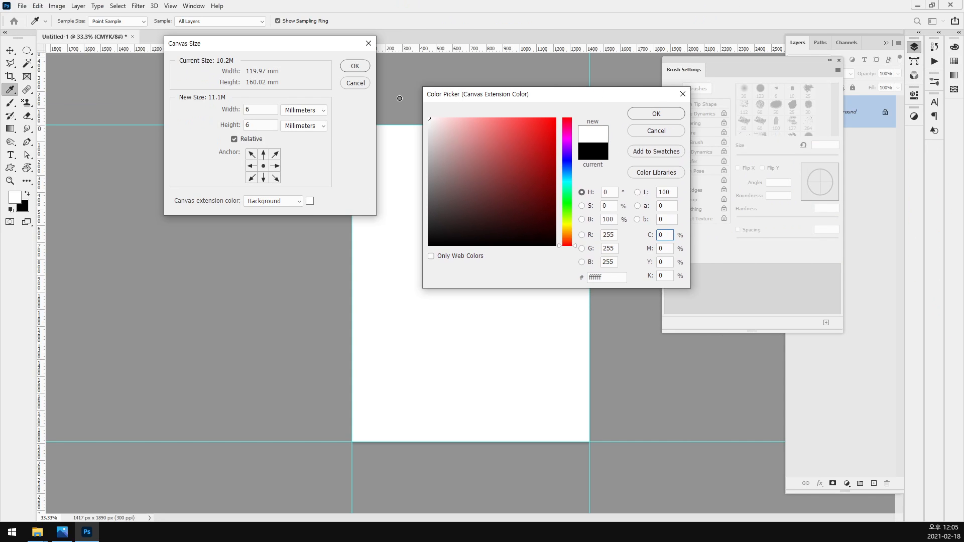
click(643, 114)
- Choose the preset White as the canvas extension color and apply the canvas resize
click(285, 203)
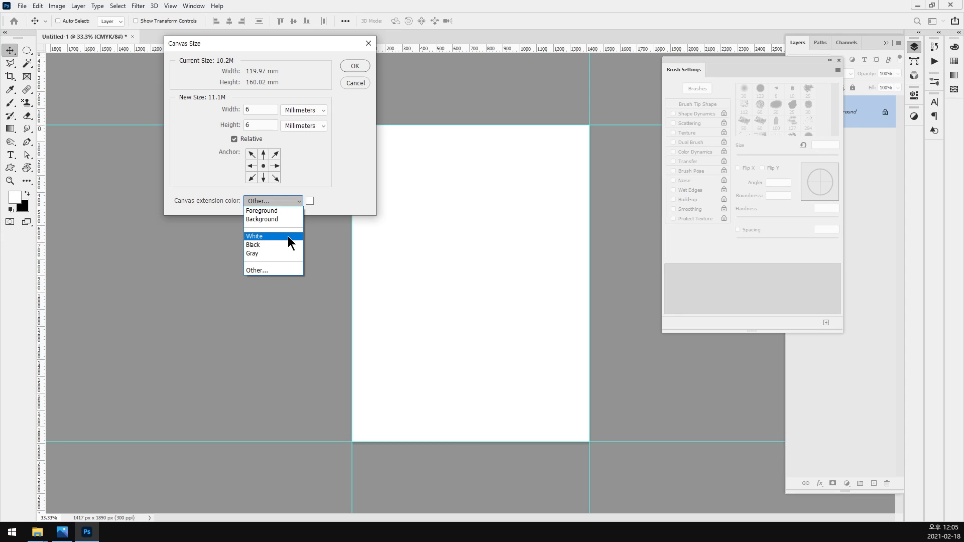
click(288, 236)
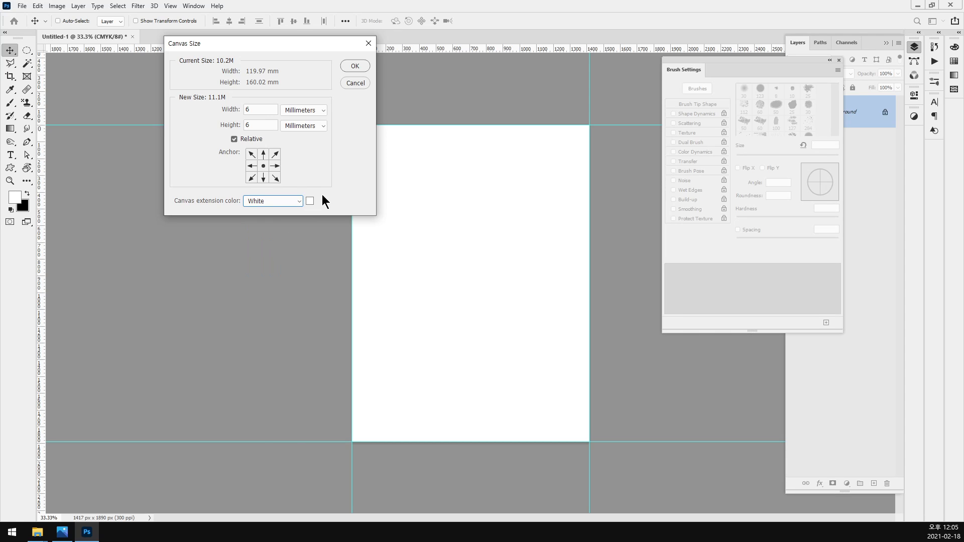
click(355, 66)
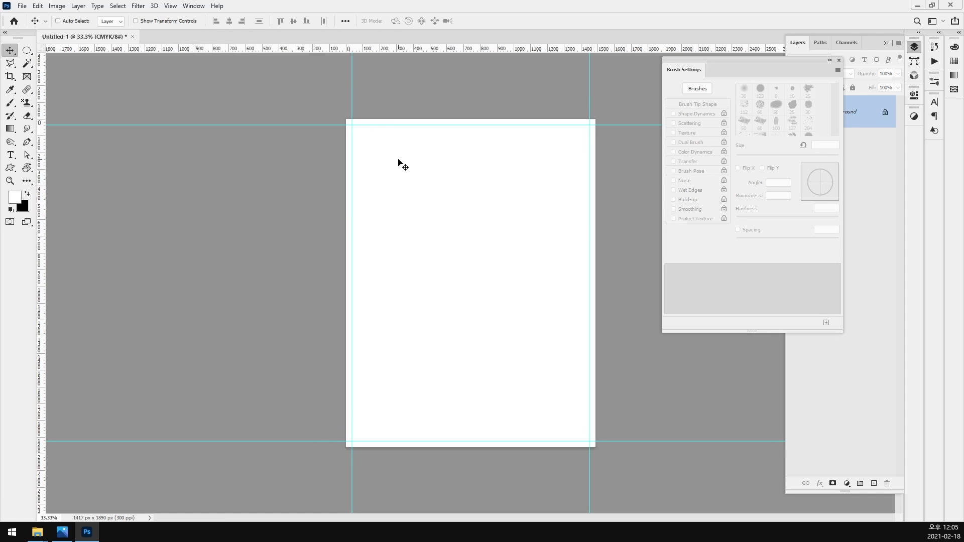
- Dock the floating Brush Settings panel into the collapsed panel column beside the layers
key(ctrl+plus)
drag(409, 156, 321, 202)
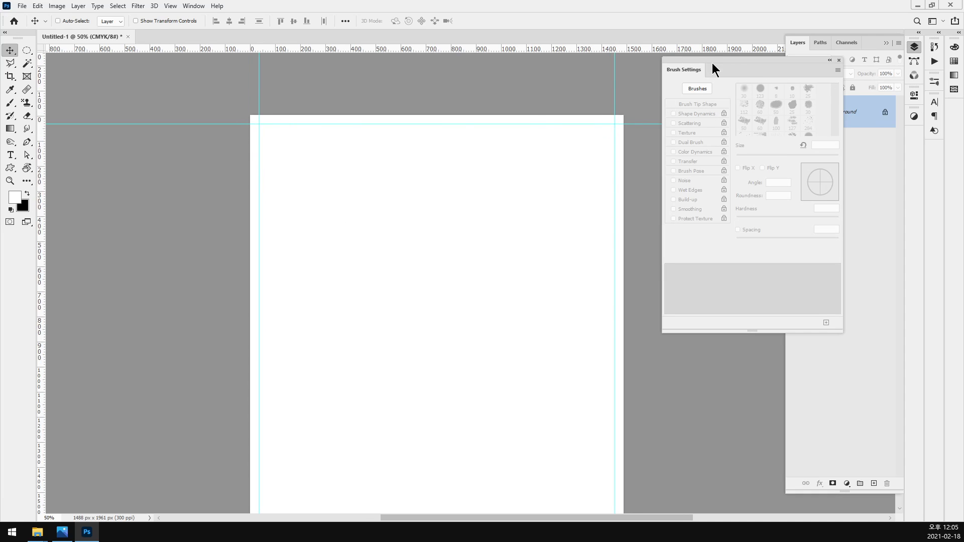
mouse_move(712, 62)
mouse_down()
mouse_move(887, 93)
mouse_move(934, 48)
mouse_up()
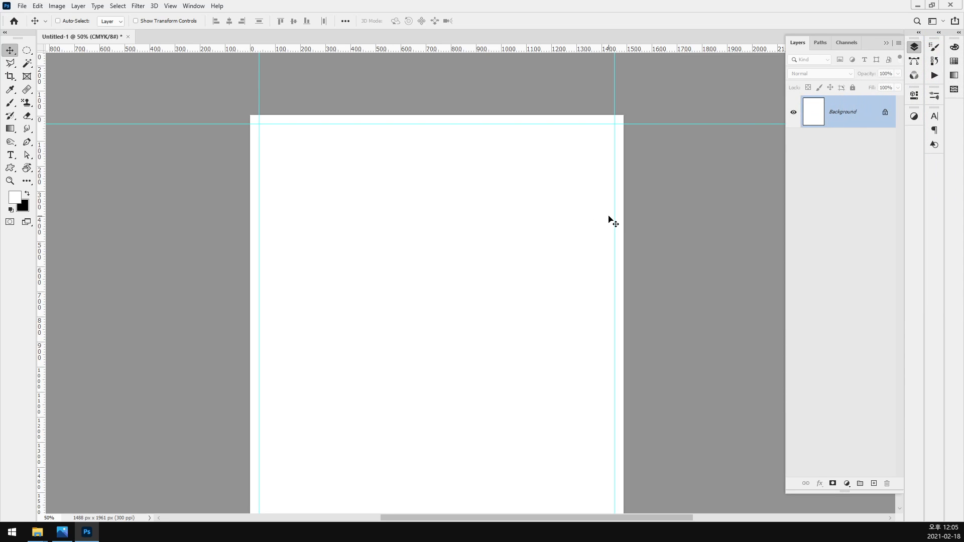
key(ctrl+minus)
key(ctrl)
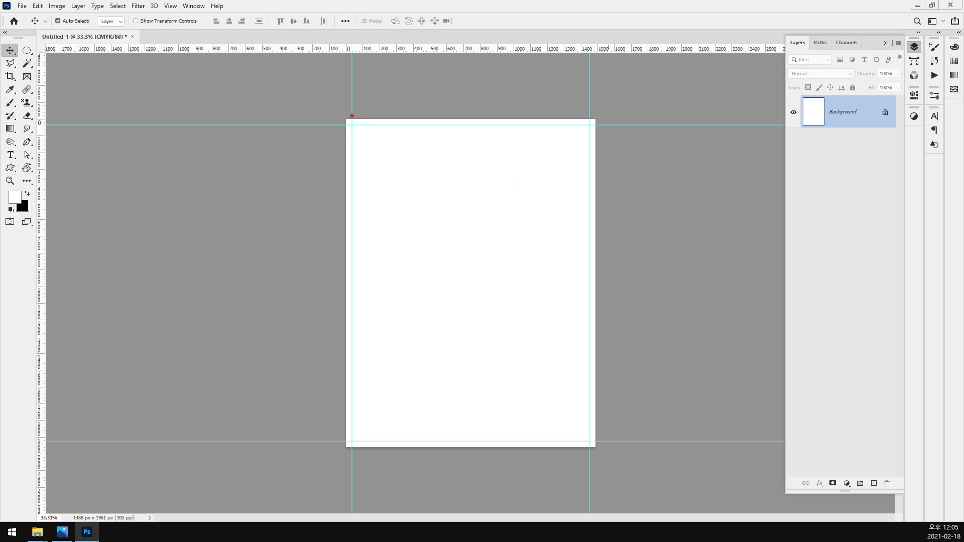
drag(342, 117, 617, 126)
drag(385, 154, 491, 277)
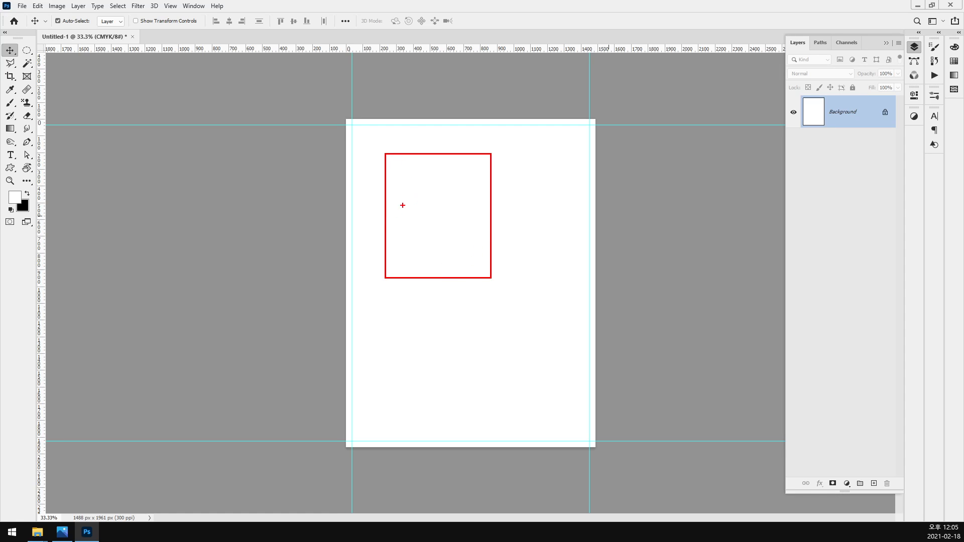
drag(352, 129, 415, 169)
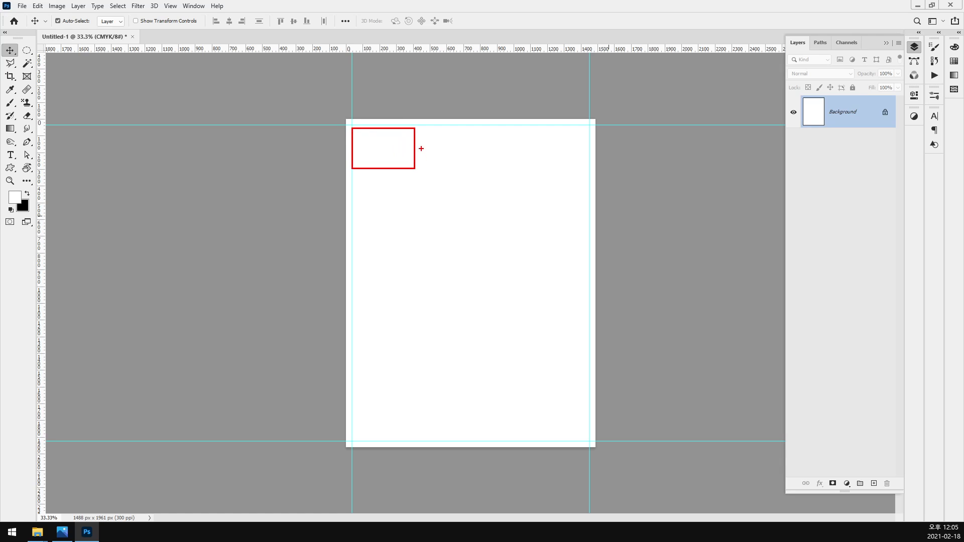
drag(422, 130, 474, 173)
drag(482, 130, 531, 174)
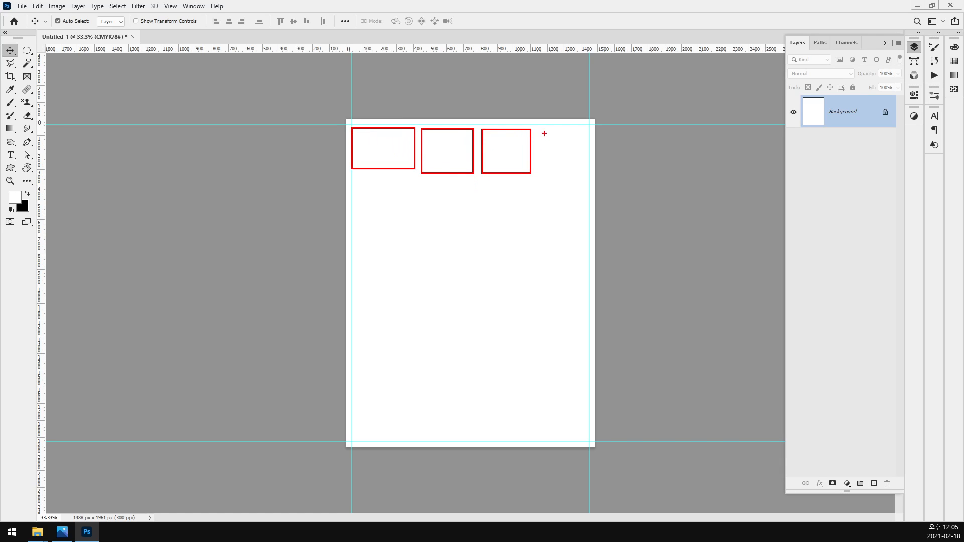
drag(544, 134, 597, 172)
drag(348, 179, 431, 222)
drag(441, 189, 503, 237)
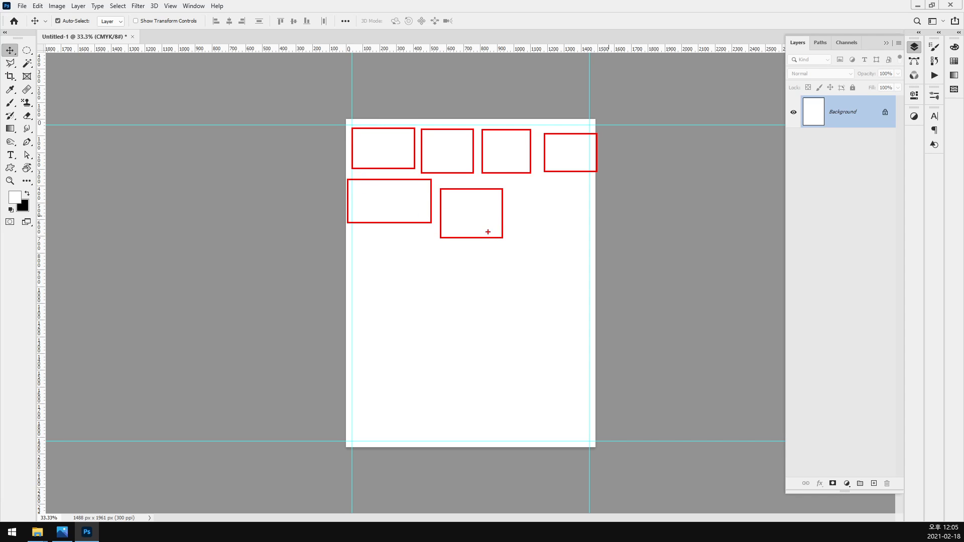
drag(411, 103, 411, 186)
drag(310, 120, 447, 128)
mouse_move(345, 92)
mouse_down()
mouse_move(355, 189)
mouse_move(327, 161)
mouse_move(435, 172)
mouse_up()
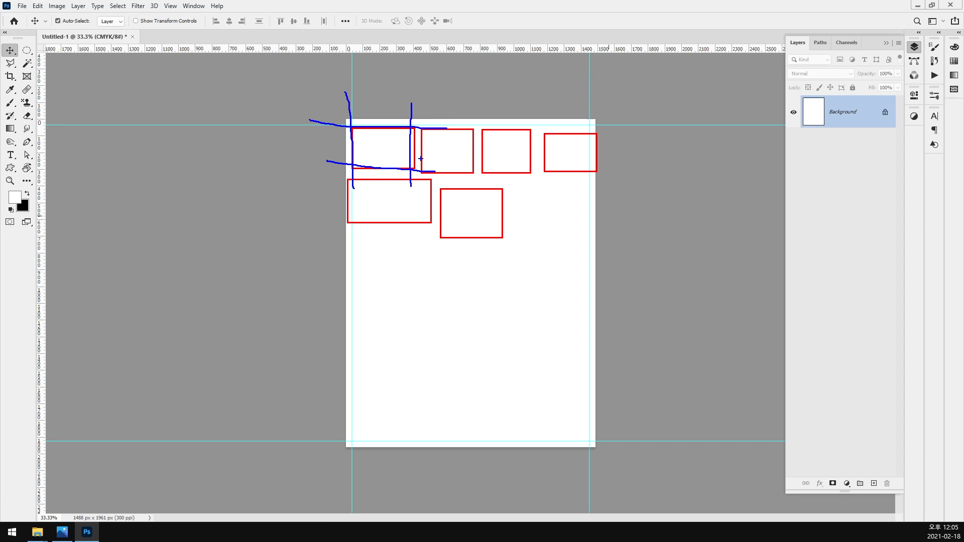
key(ctrl+z)
key(ctrl+z)
key(ctrl+z)
key(ctrl+z)
key(ctrl+z)
key(ctrl+z)
key(ctrl+z)
key(ctrl+z)
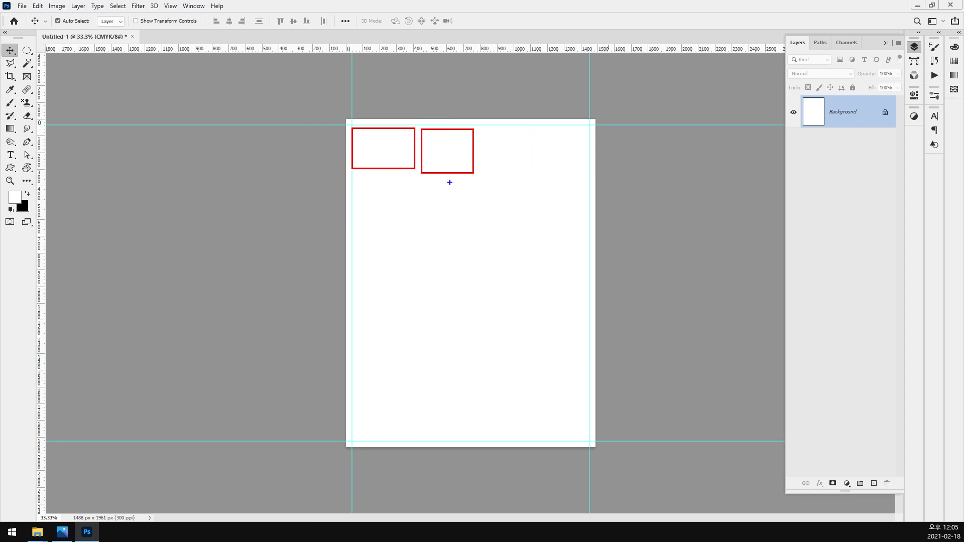
key(ctrl+z)
key(ctrl+z)
drag(381, 155, 534, 241)
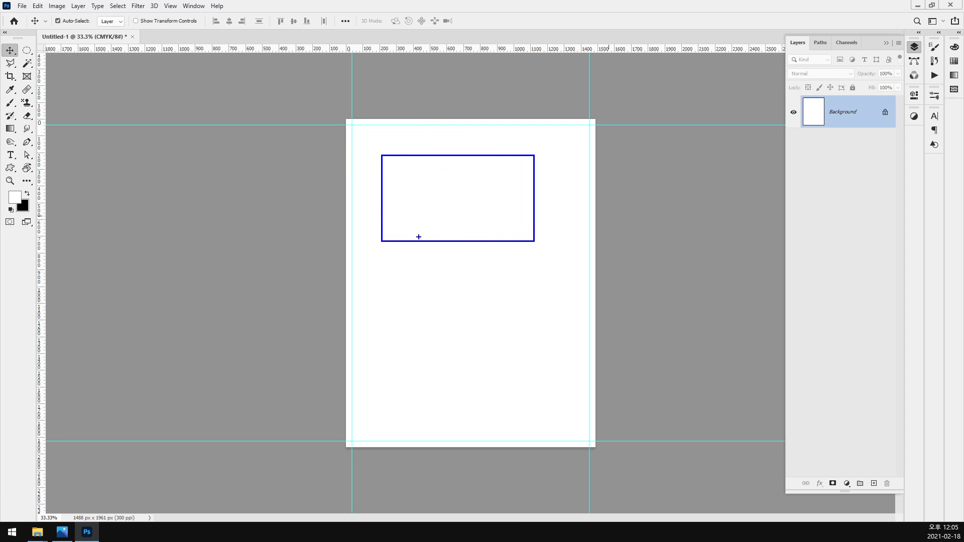
drag(383, 238, 534, 239)
drag(389, 162, 527, 234)
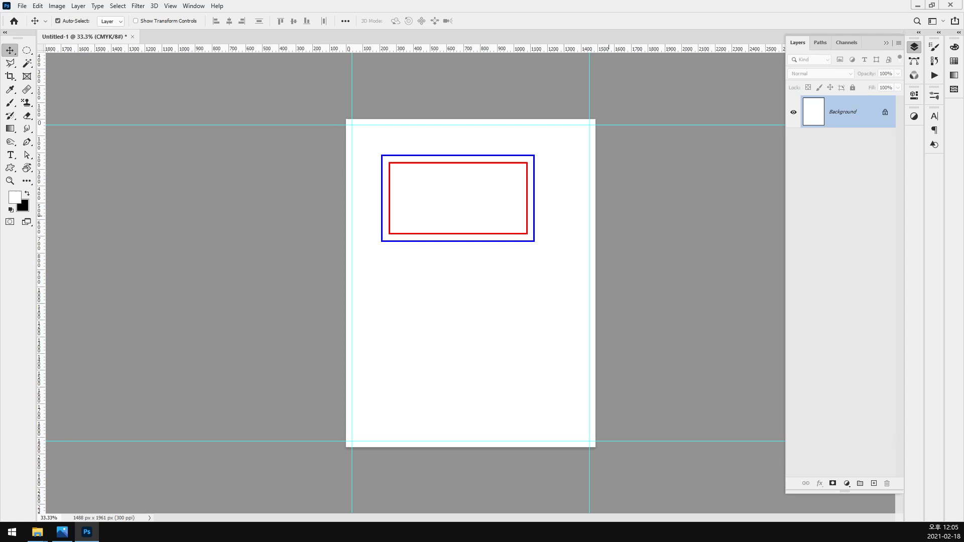
click(526, 259)
mouse_move(547, 180)
mouse_down()
mouse_move(556, 181)
mouse_move(586, 176)
mouse_up()
key(ctrl+z)
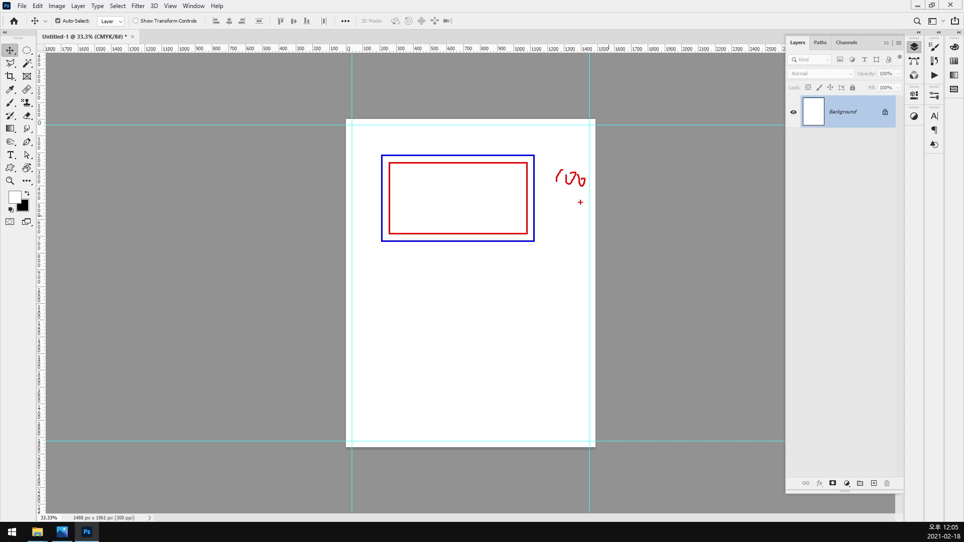
drag(551, 188, 606, 188)
mouse_move(628, 144)
mouse_down()
mouse_move(637, 160)
mouse_move(628, 169)
mouse_up()
mouse_move(626, 151)
mouse_down()
mouse_move(689, 167)
mouse_move(754, 162)
mouse_up()
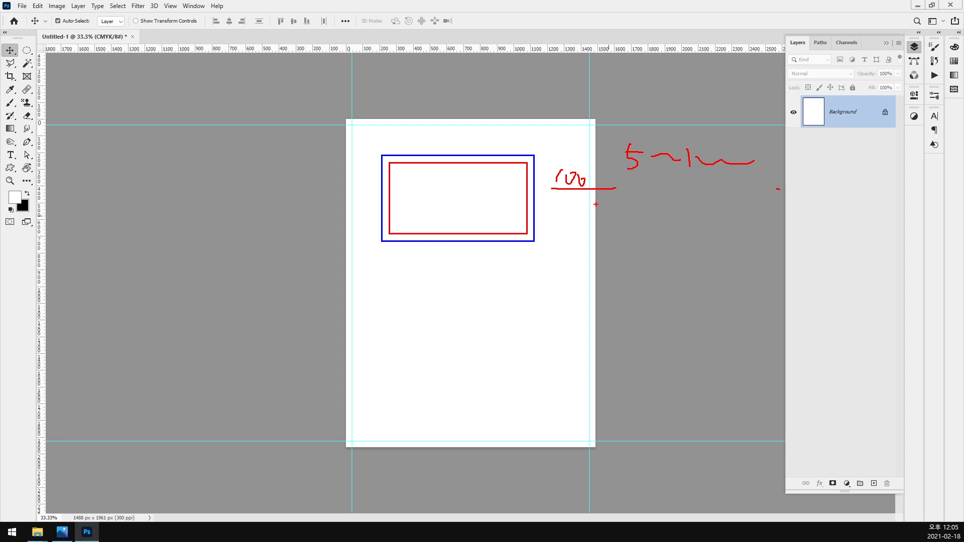
drag(385, 157, 398, 156)
drag(384, 190, 391, 199)
drag(416, 233, 428, 236)
mouse_move(533, 190)
mouse_down()
mouse_move(528, 208)
mouse_move(536, 198)
mouse_up()
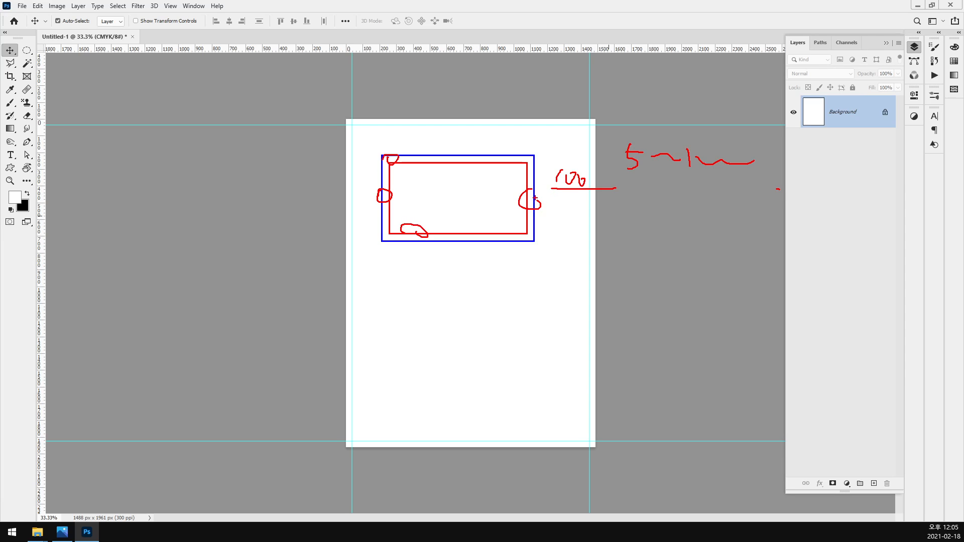
key(e)
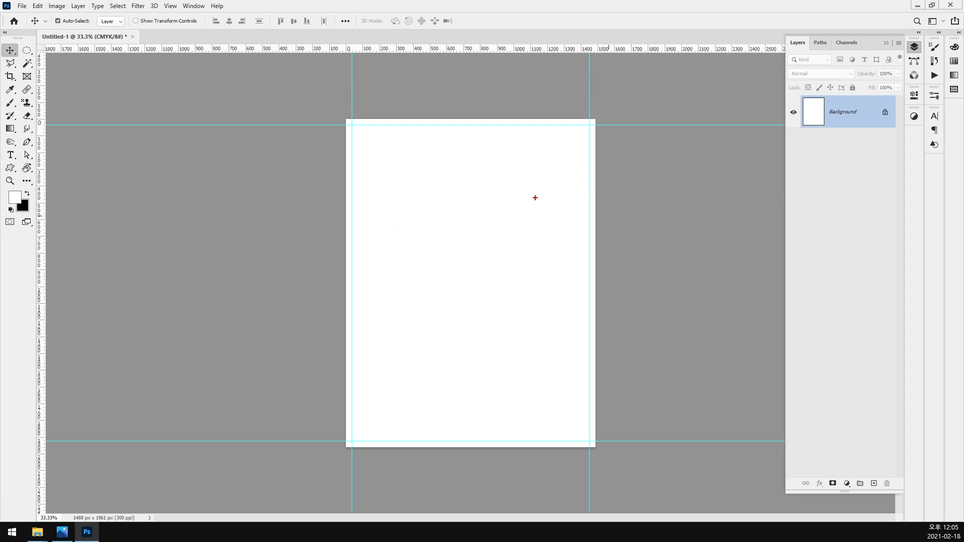
key(Escape)
- Place two vertical and two horizontal guides inside the existing edge guides to frame an inner margin on all four sides
drag(38, 243, 375, 200)
drag(483, 51, 495, 149)
drag(40, 206, 570, 214)
drag(536, 48, 556, 416)
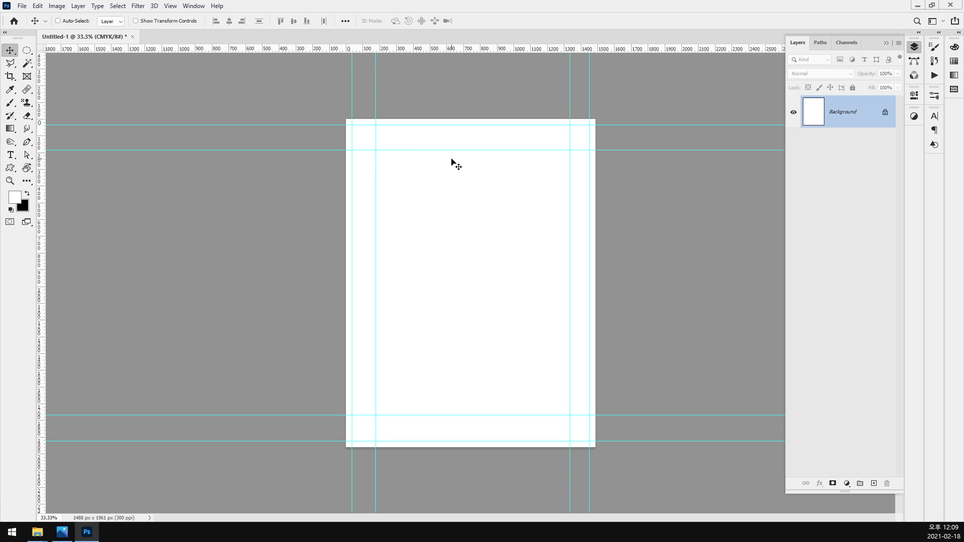
- Undo the four inner margin guides, keeping only the bleed guides
key(ctrl+z)
key(ctrl+z)
key(ctrl+z)
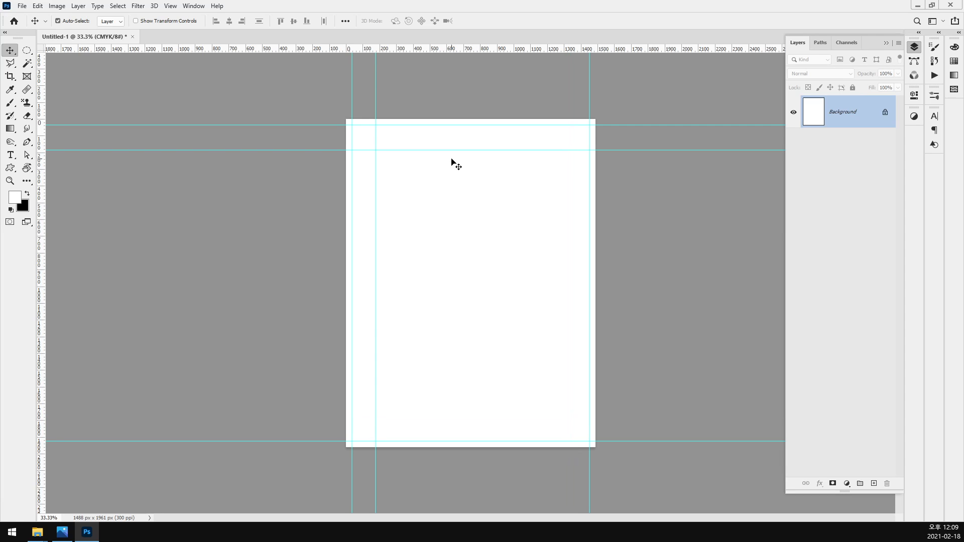
key(ctrl+z)
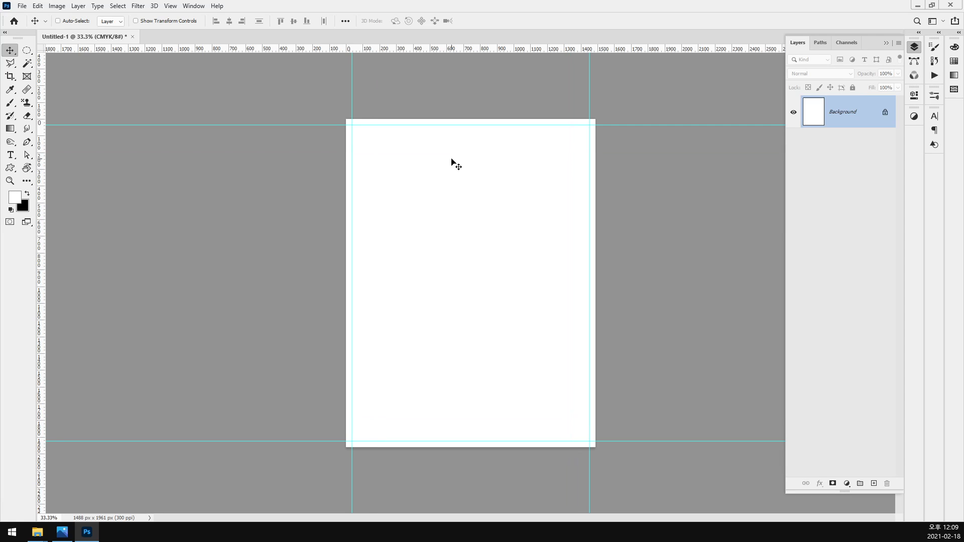
- Check the poster sample image, try to divide the page into thirds with two horizontal guides, and undo them
click(63, 532)
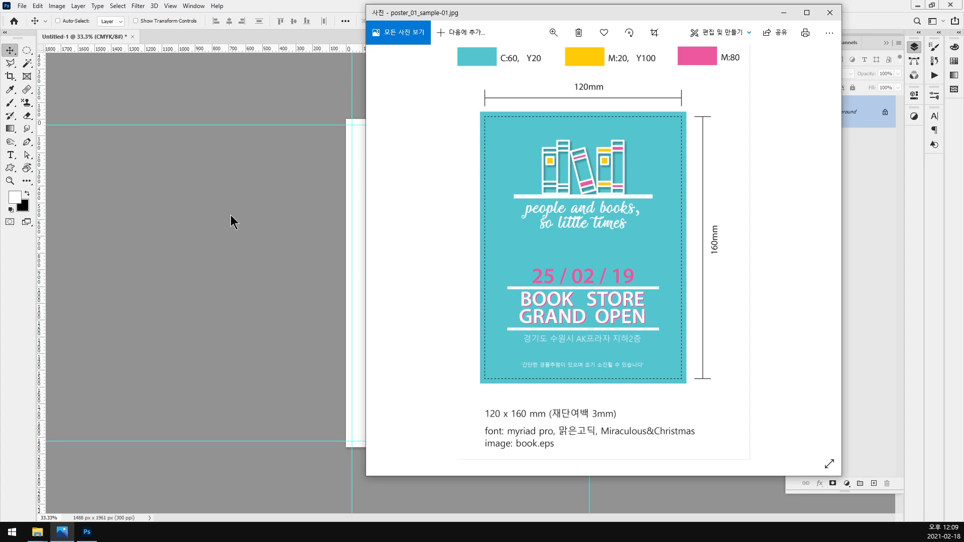
click(211, 211)
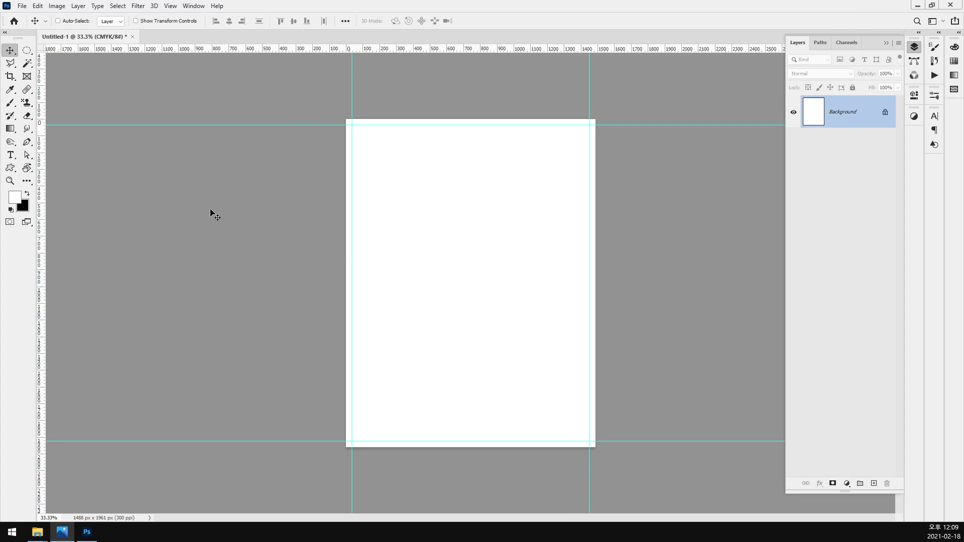
drag(477, 50, 488, 226)
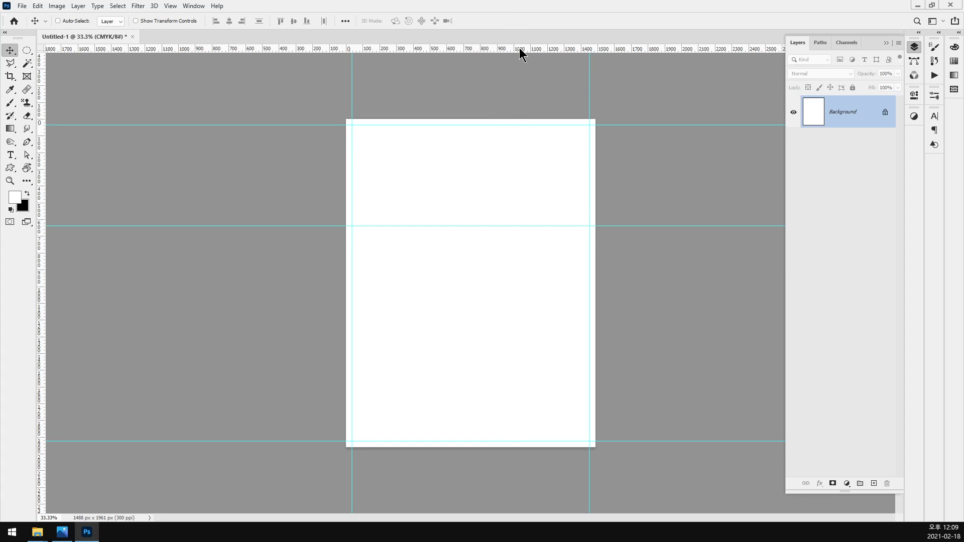
drag(520, 51, 556, 330)
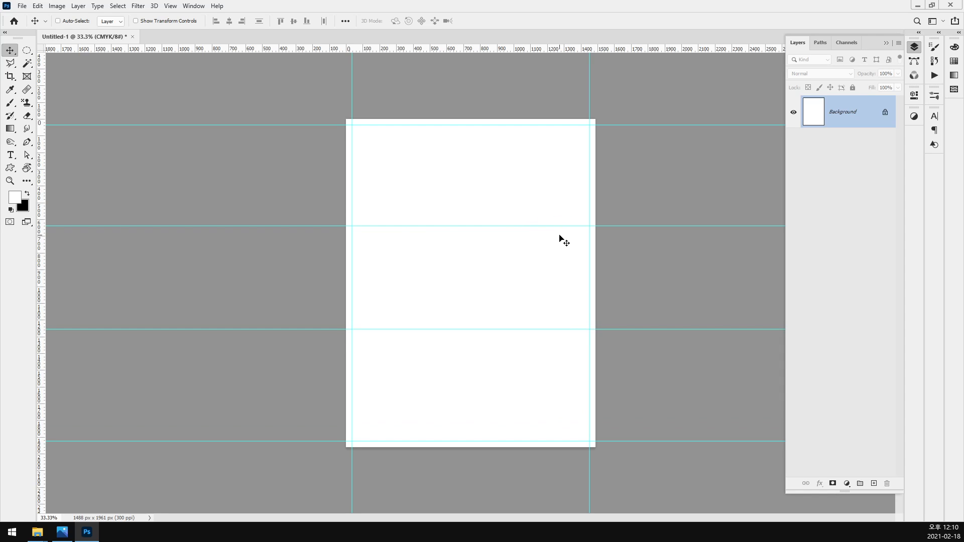
key(ctrl+z)
key(ctrl+z)
- Start a new guide layout with 3 rows and an empty row gutter
click(170, 6)
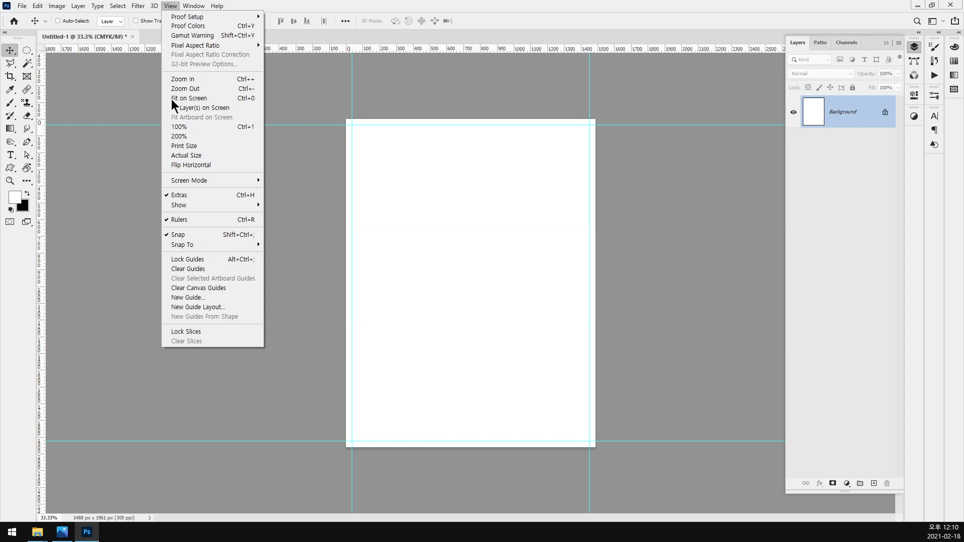
click(232, 308)
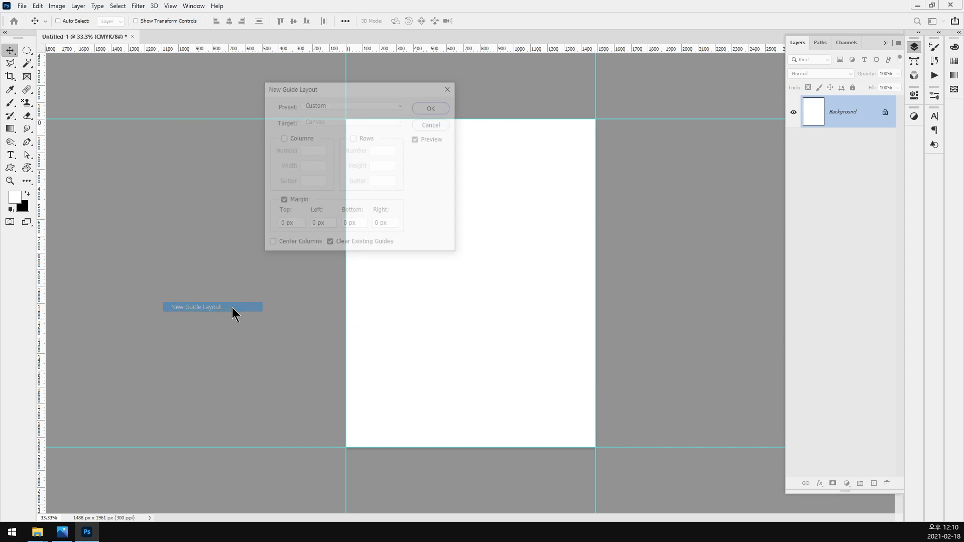
click(354, 138)
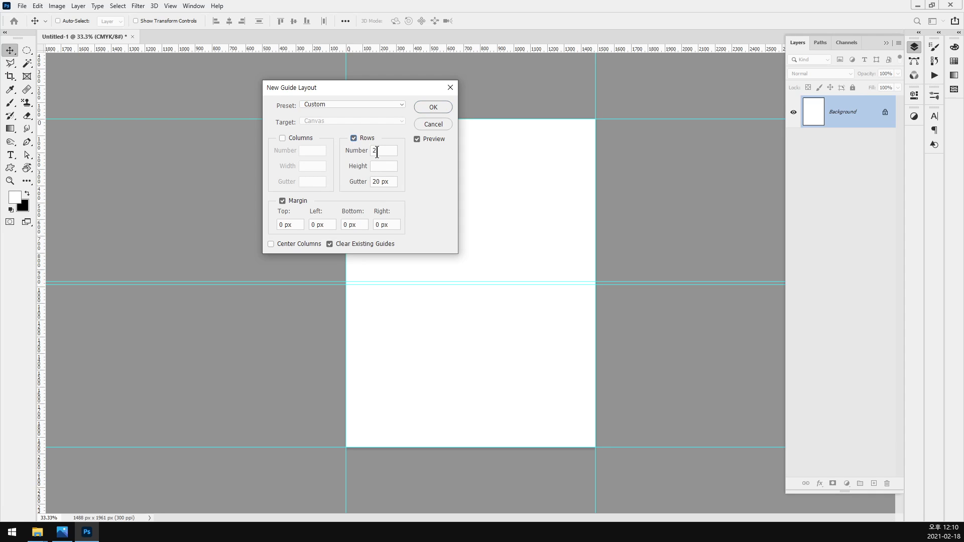
click(352, 154)
text(3)
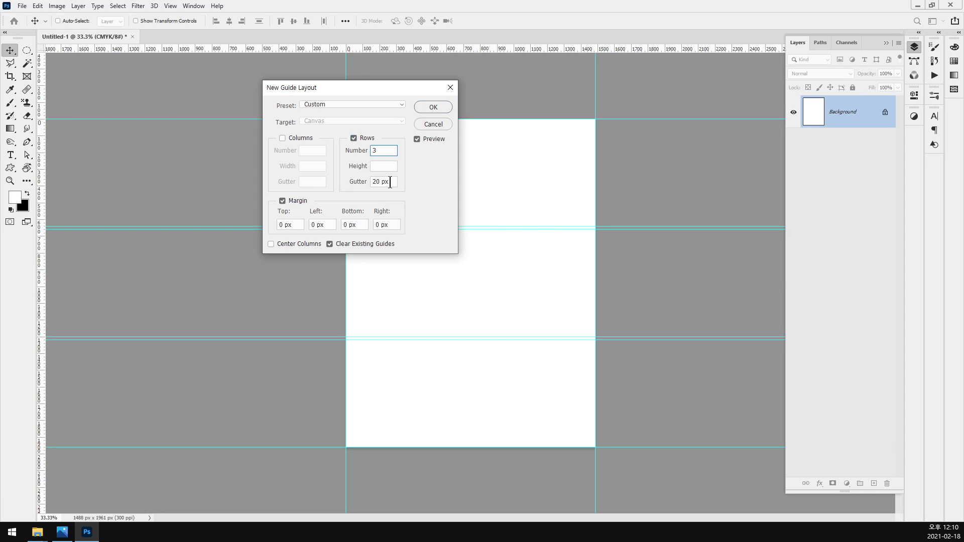
double_click(388, 182)
key(BackSpace)
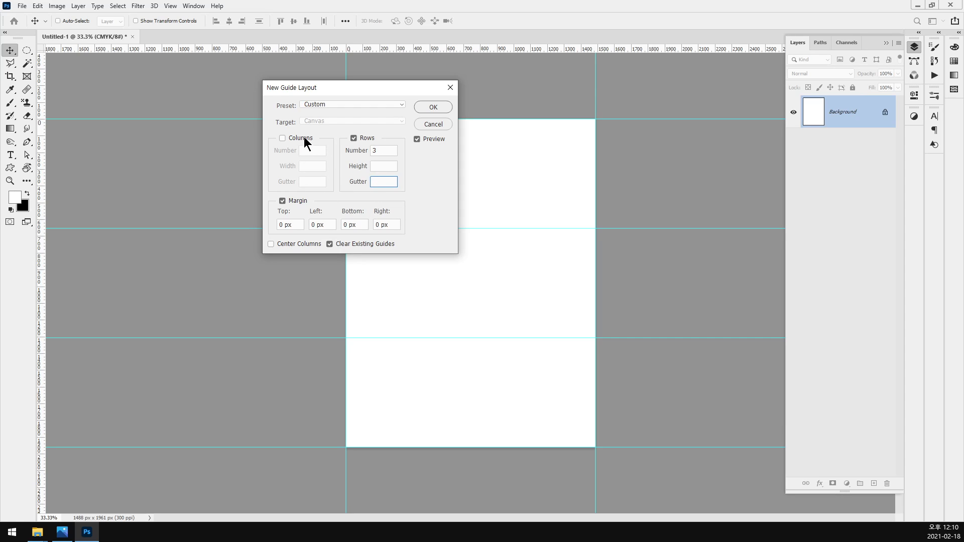
- Enable centered columns in the guide layout and set 2 columns with an empty gutter
click(295, 245)
click(299, 137)
double_click(315, 151)
text(1)
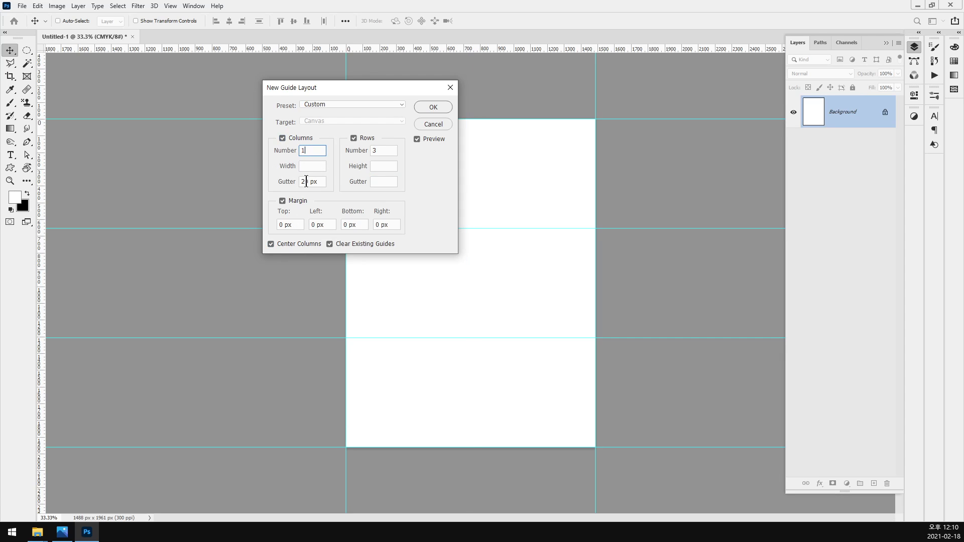
key(Tab)
key(Tab)
key(BackSpace)
click(316, 150)
key(Up)
drag(376, 89, 276, 89)
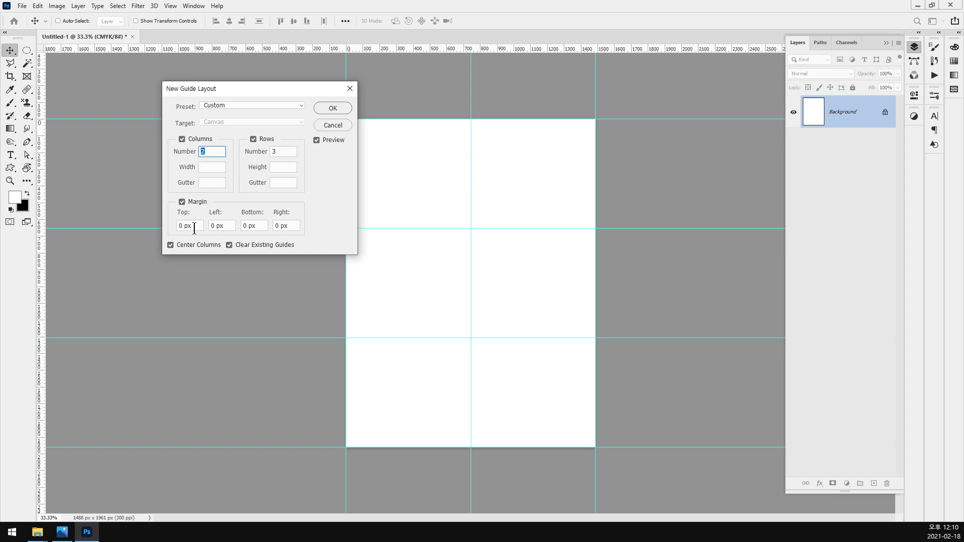
- Set the guide layout's top, left, bottom and right margins to 3 mm and apply the layout
drag(195, 226, 144, 230)
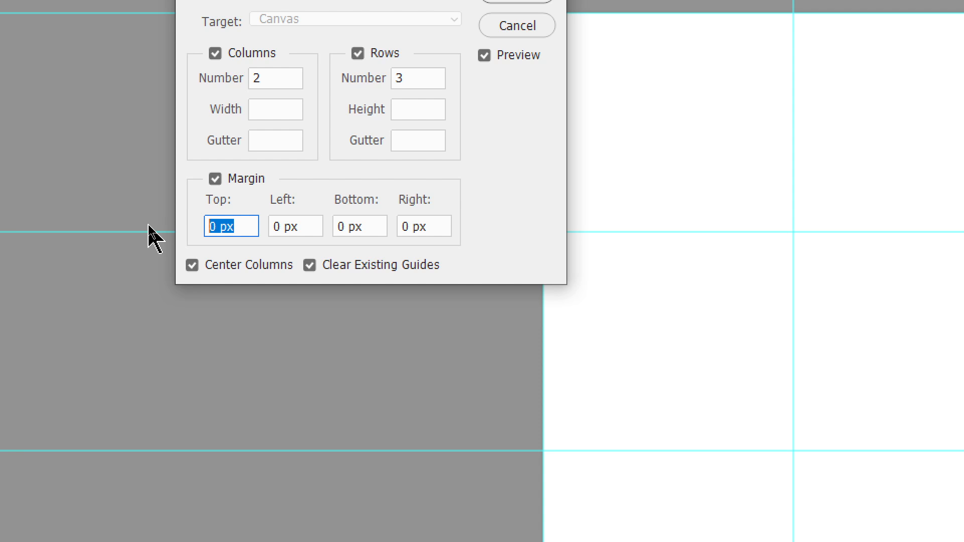
text(3 mm)
key(Tab)
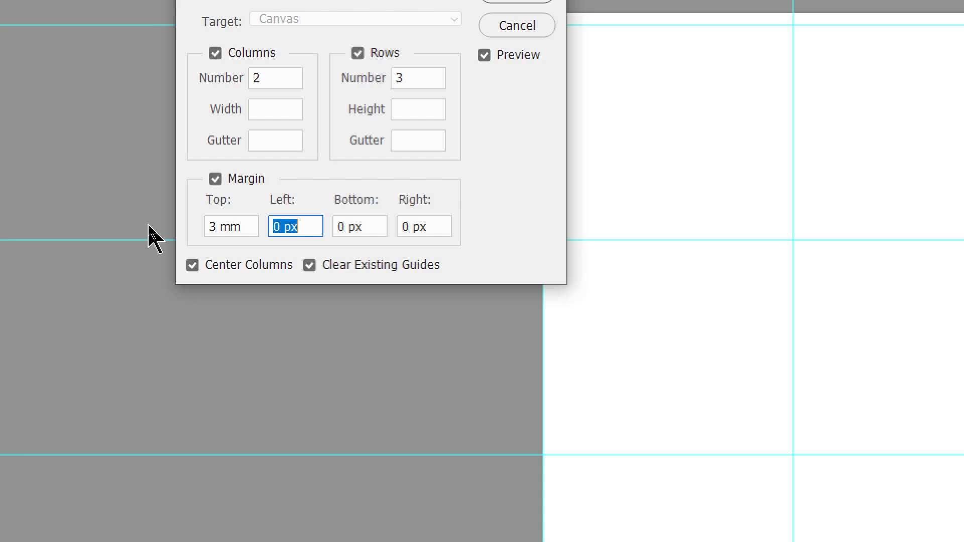
text(3 mm)
key(Tab)
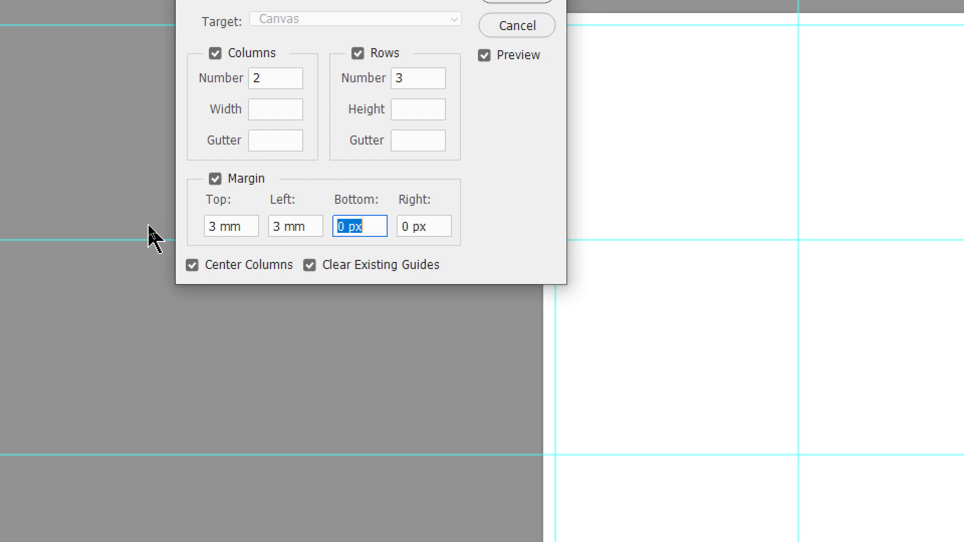
text(3 mm)
key(Tab)
text(3,)
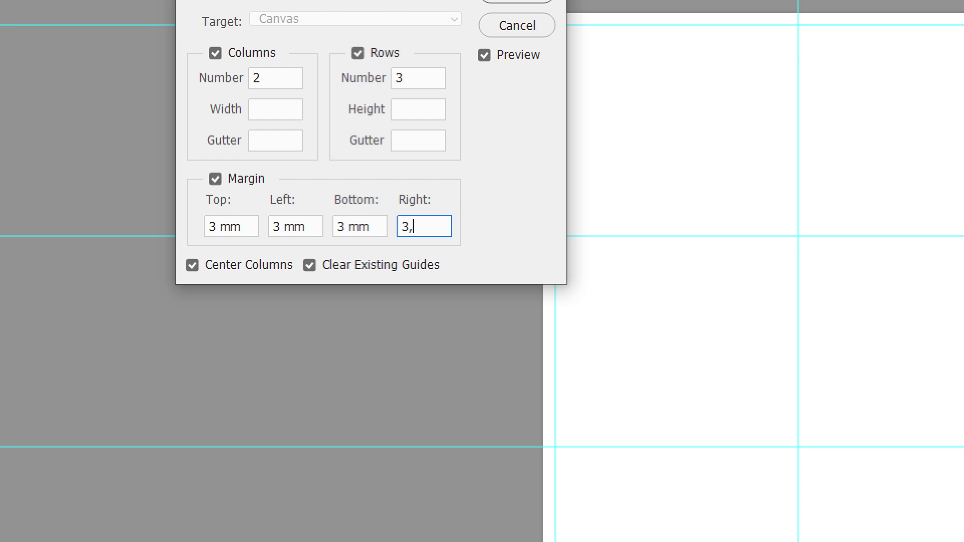
key(BackSpace)
text(mm)
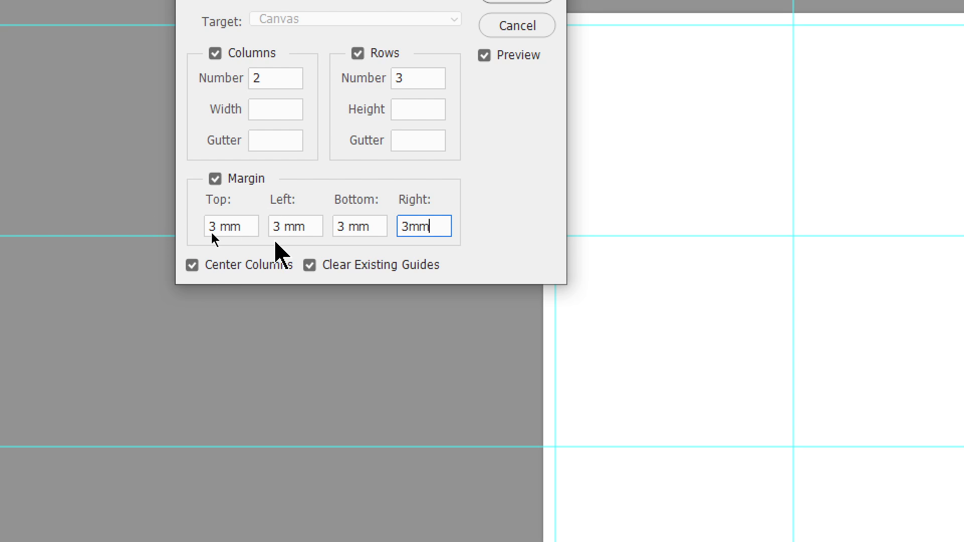
click(426, 135)
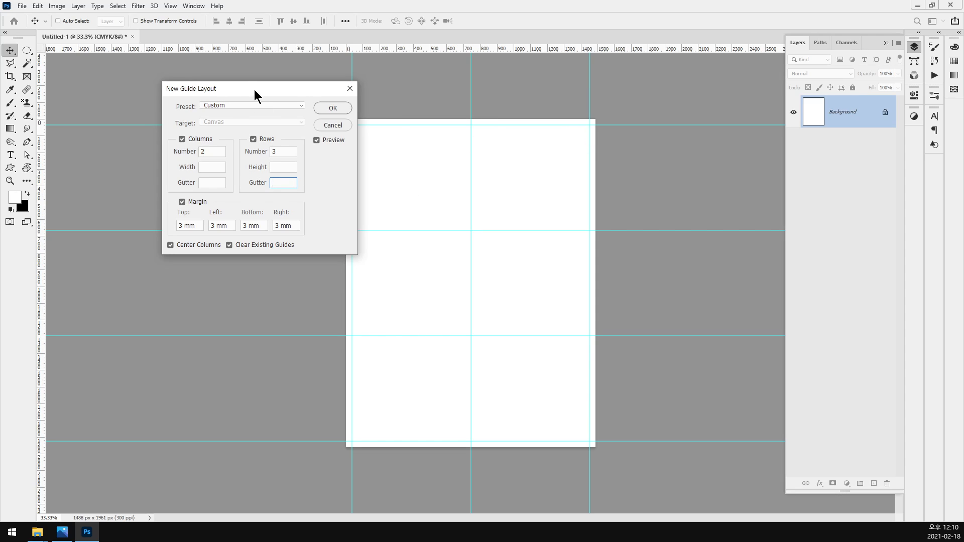
drag(254, 89, 275, 116)
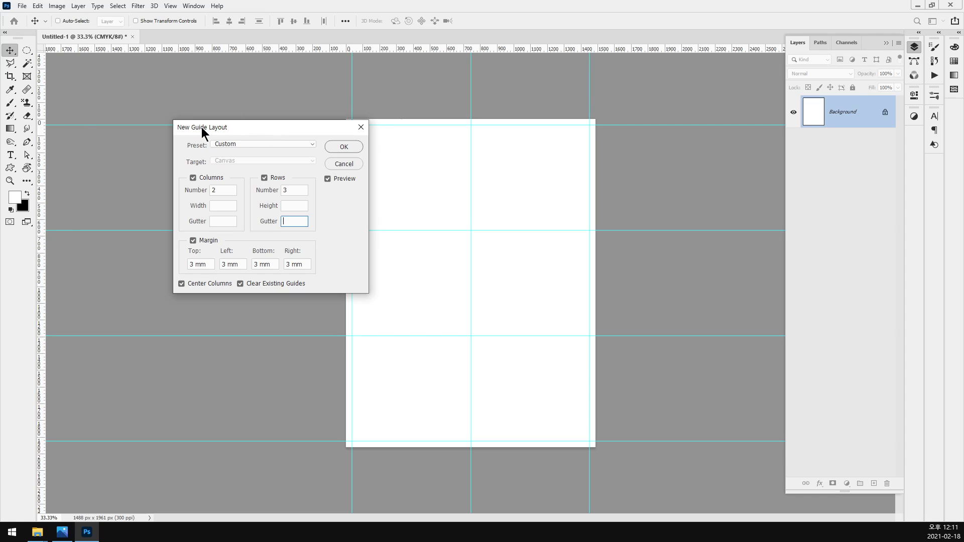
click(339, 146)
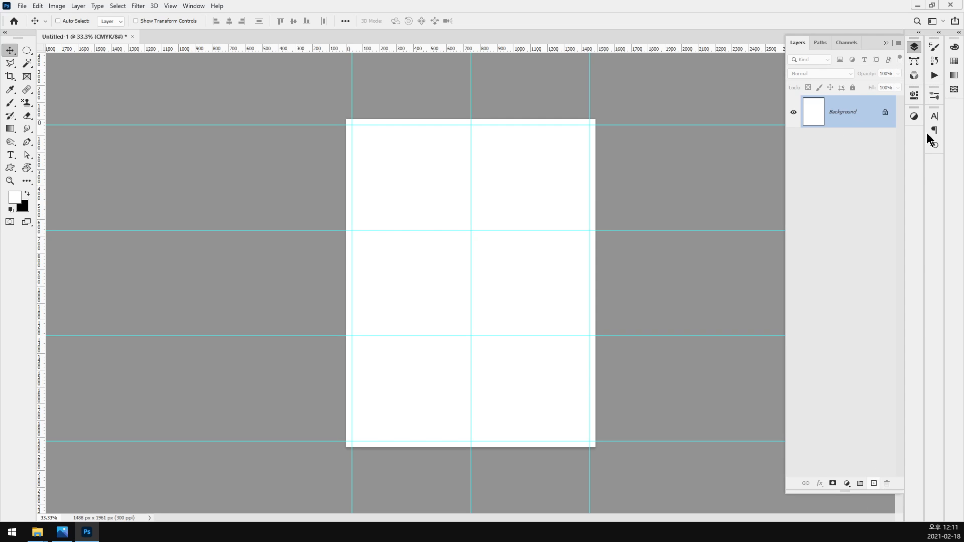
- Float the Swatches panel over the canvas, collapse its RGB group and make the panel taller
drag(954, 63, 476, 111)
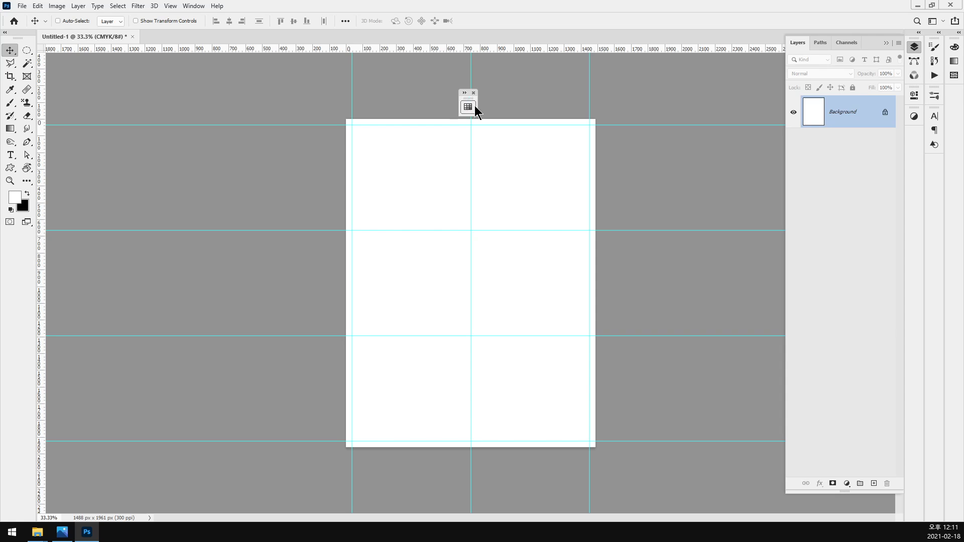
click(468, 106)
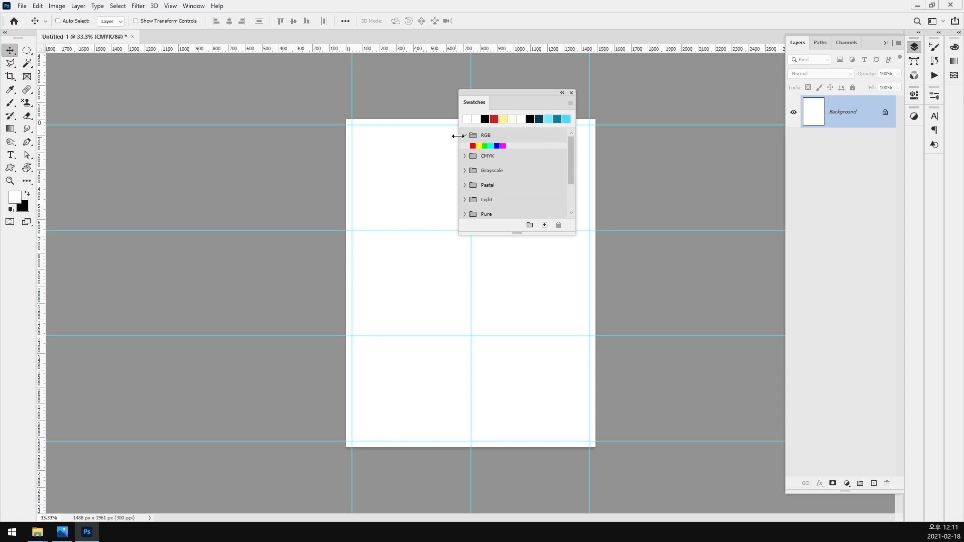
click(465, 136)
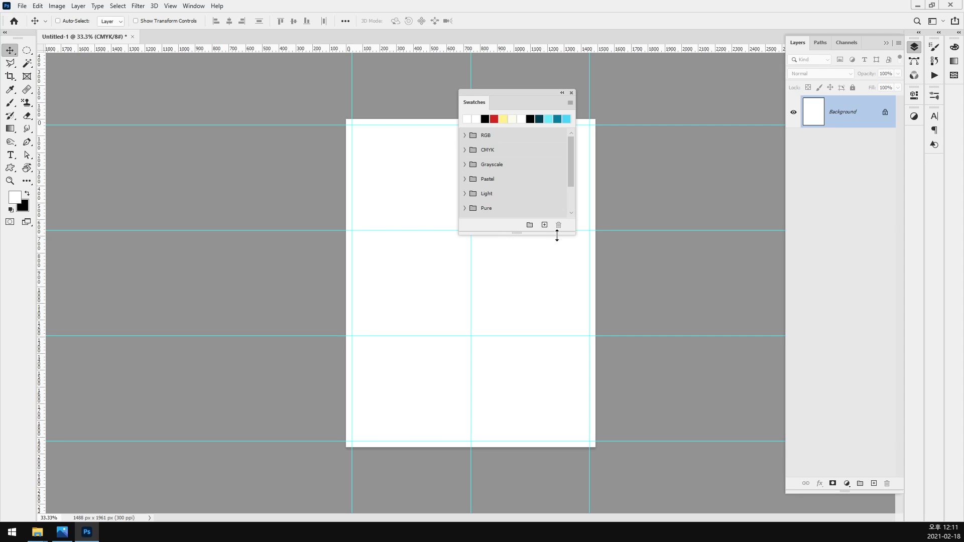
drag(557, 236, 564, 345)
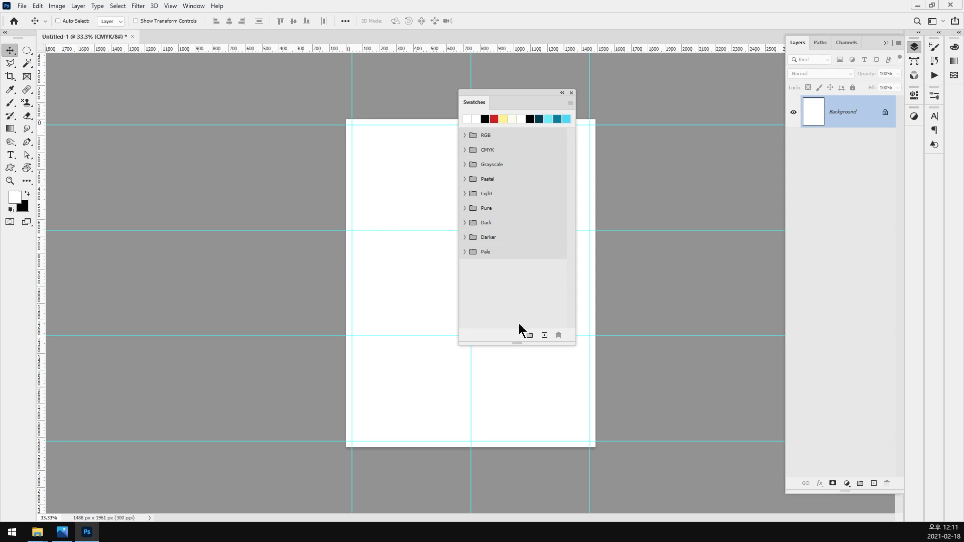
- Create a swatch group named poster_001
click(528, 336)
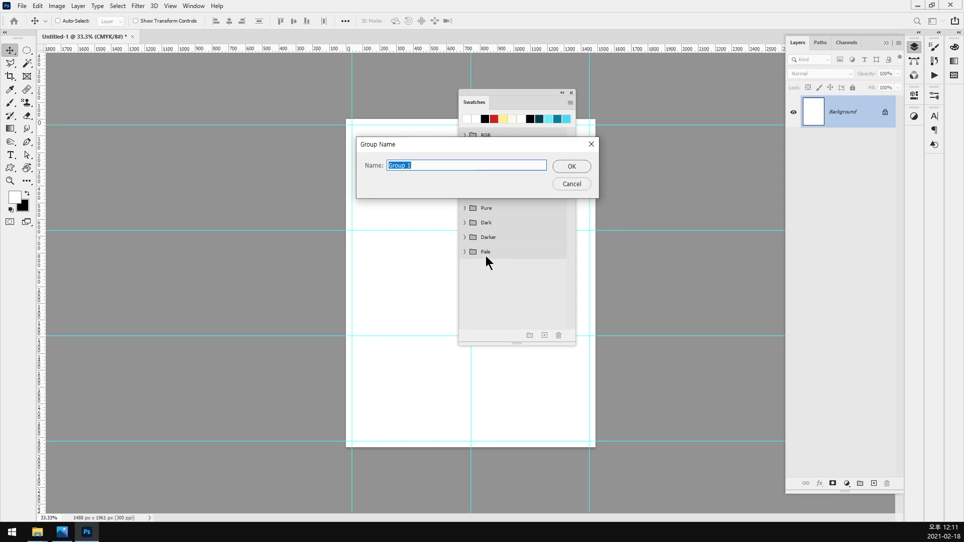
text(poster_001)
key(Return)
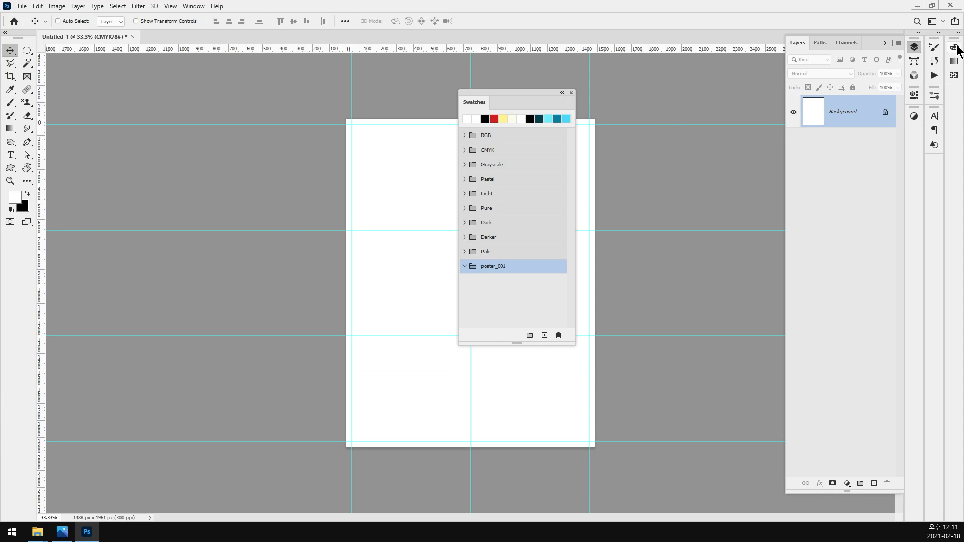
- Float the Color panel, switch it to CMYK Sliders, and move it back toward the collapsed panel column
drag(957, 51, 391, 104)
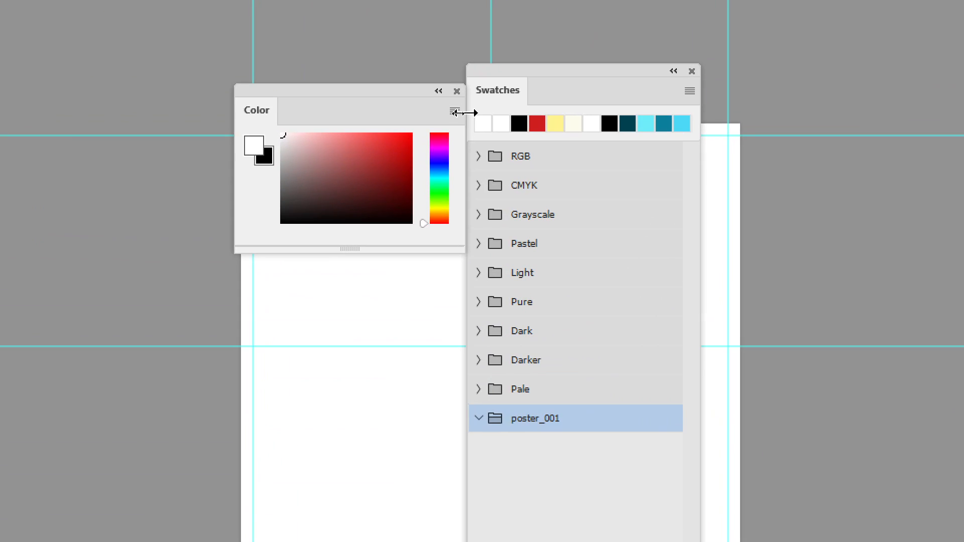
click(455, 112)
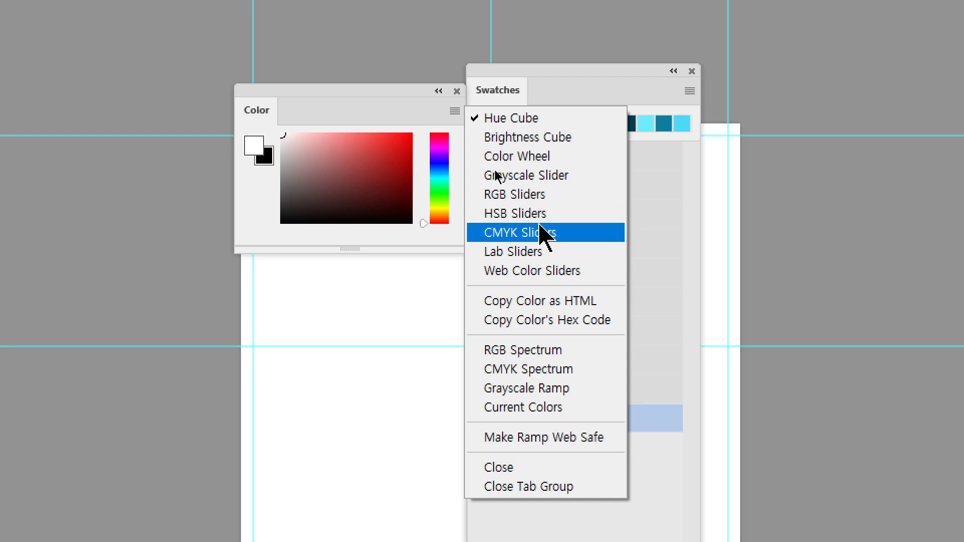
click(542, 233)
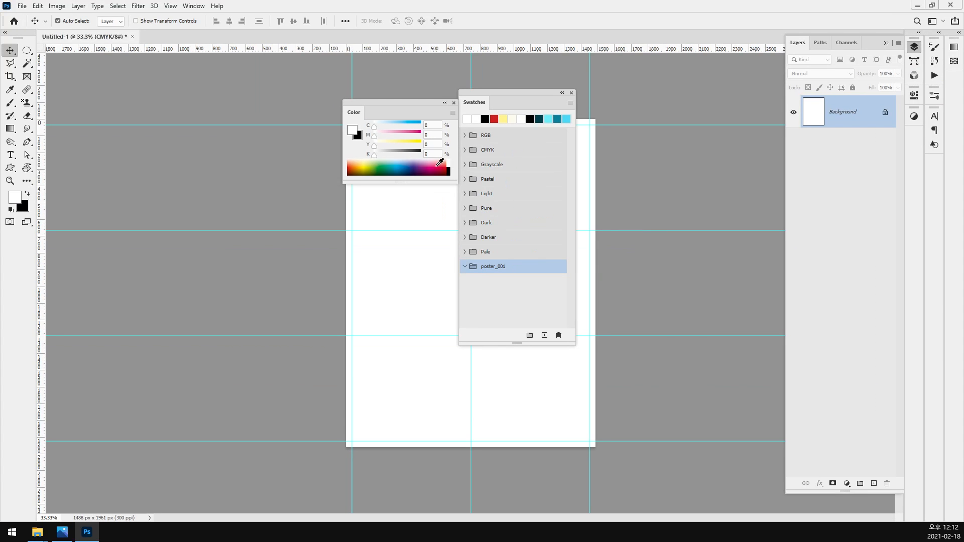
drag(358, 111, 952, 56)
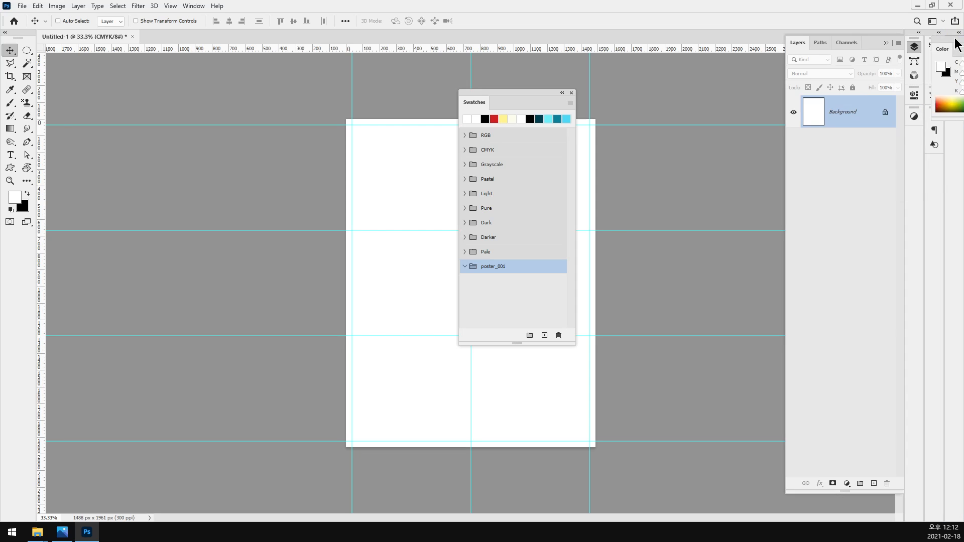
- Check the teal value in the poster sample and set the foreground color to C 60, M 0, Y 20, K 0
click(15, 198)
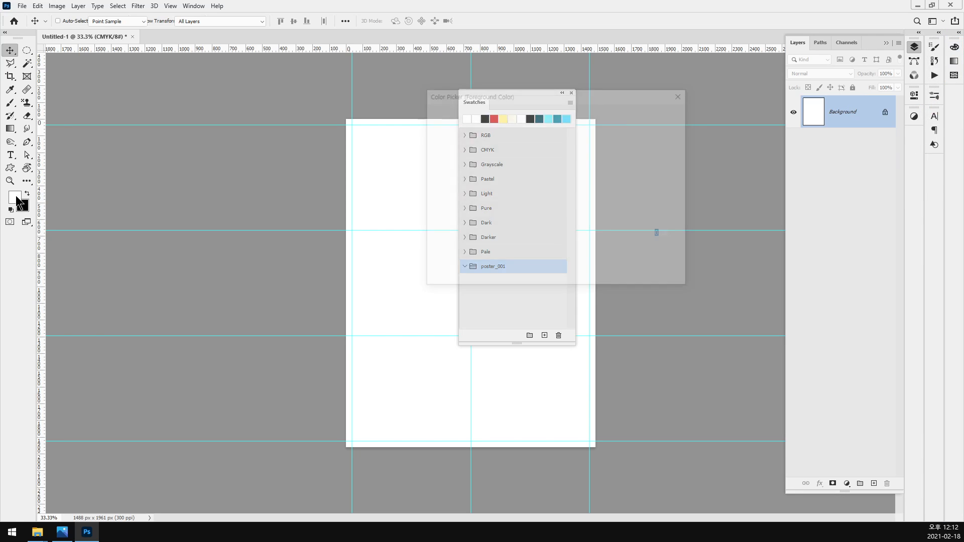
drag(607, 96, 377, 91)
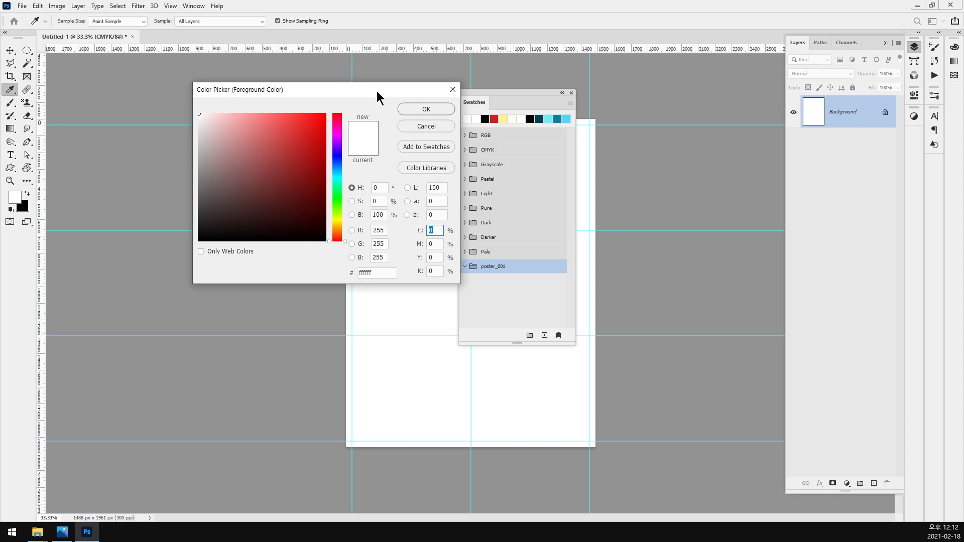
mouse_move(61, 533)
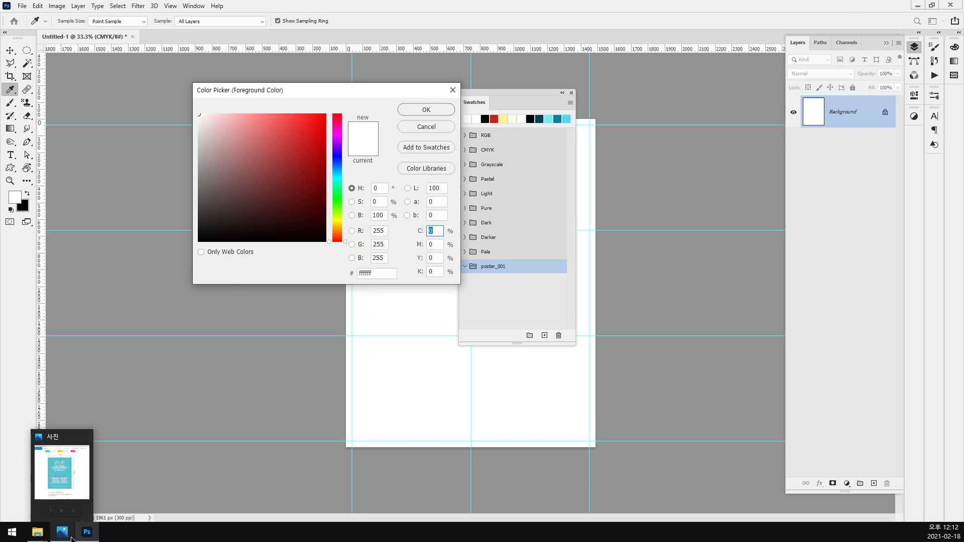
click(62, 475)
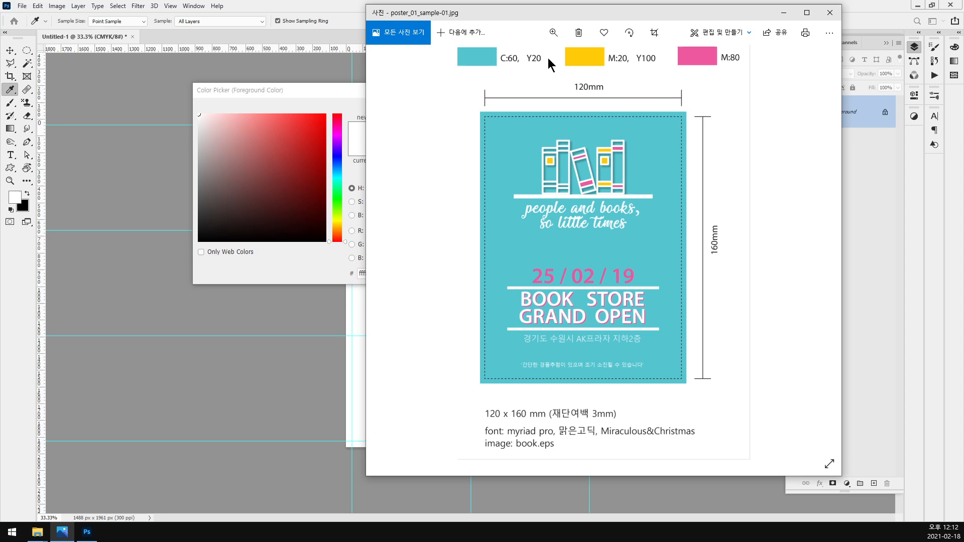
click(327, 92)
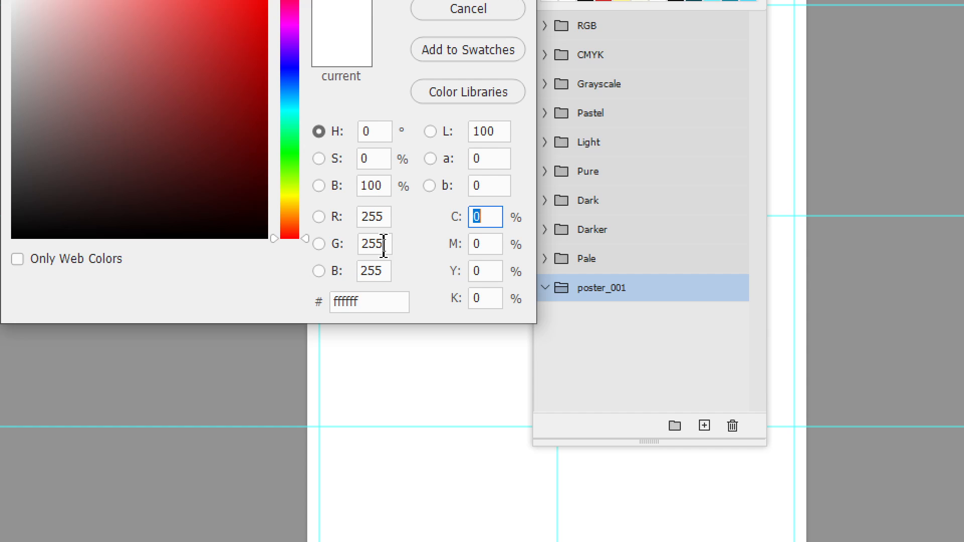
text(60)
key(Tab)
key(Tab)
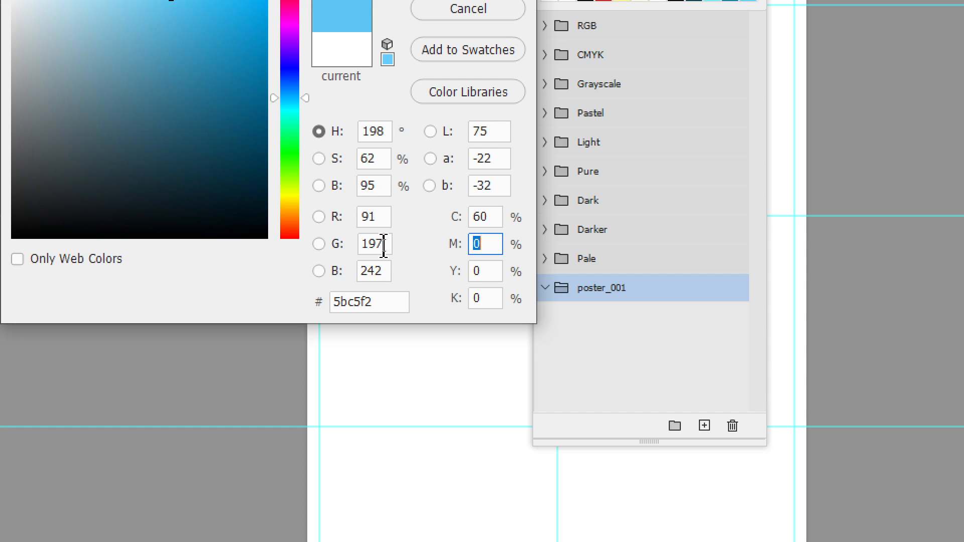
text(20)
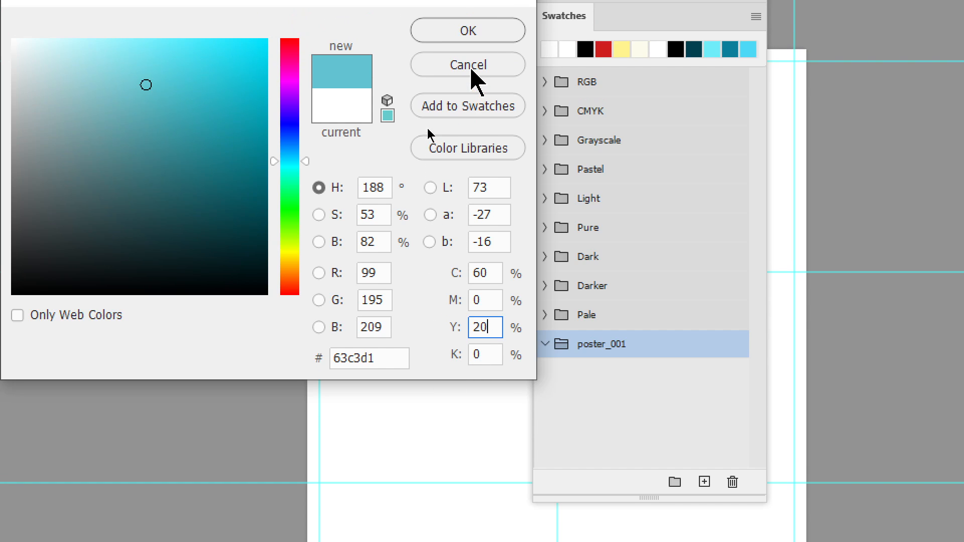
- Add the teal color to the poster_001 swatch group without adding it to the current library
click(467, 106)
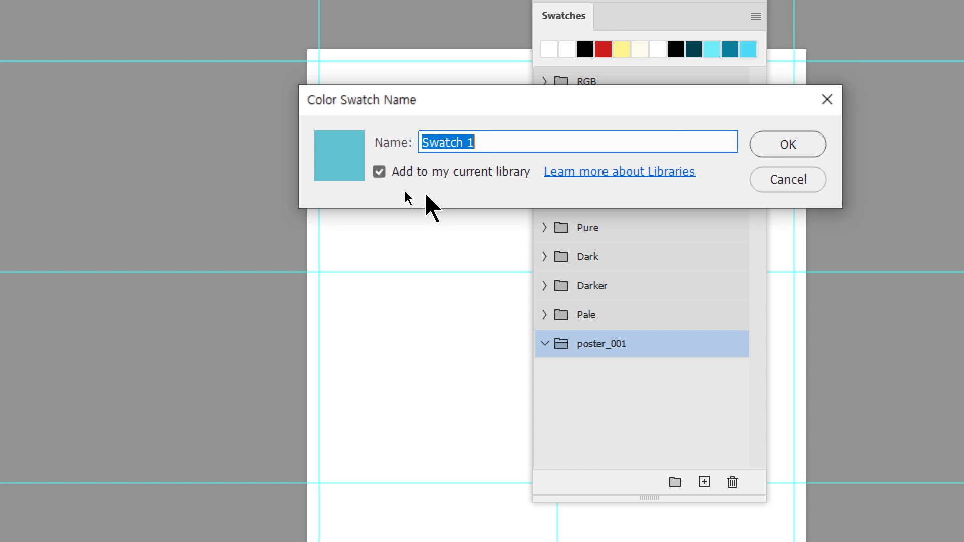
click(379, 172)
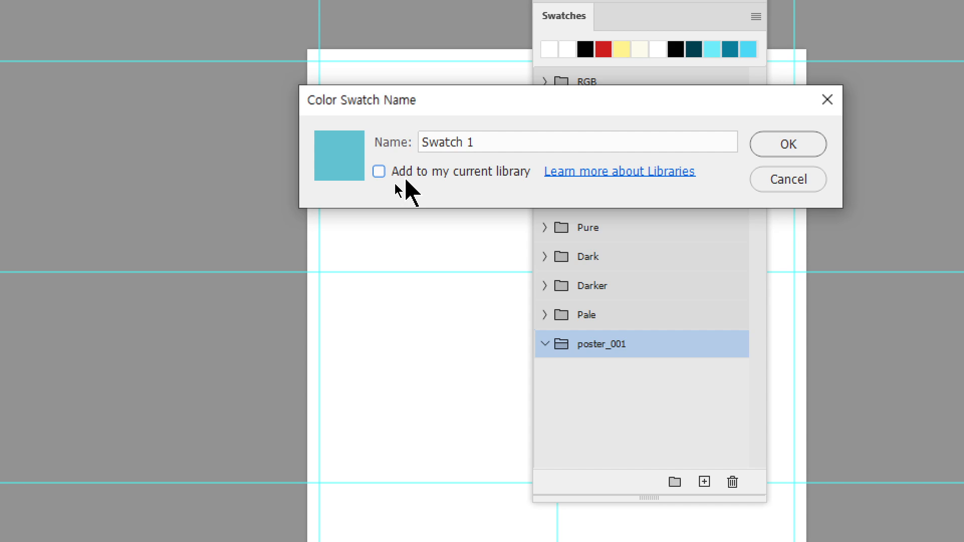
click(770, 146)
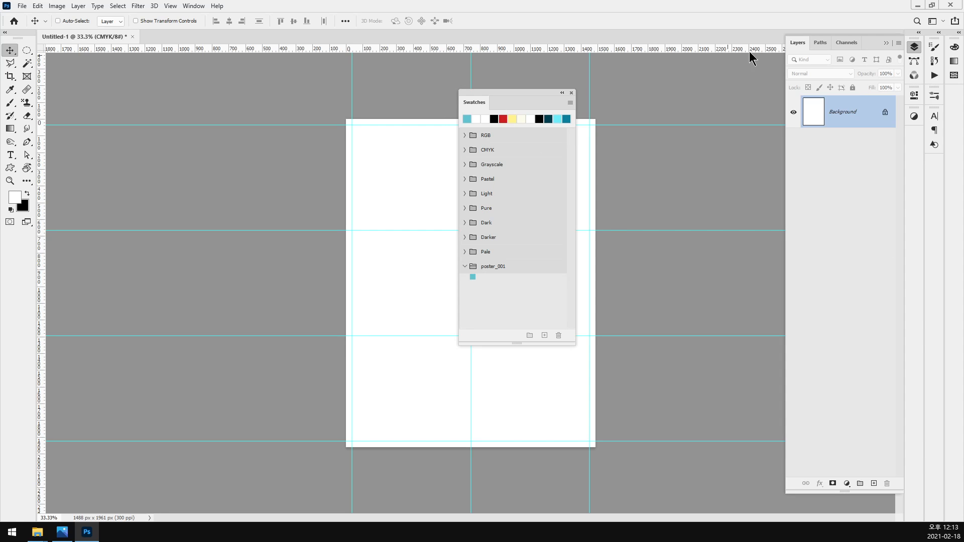
- Float and expand the Color panel over the canvas, and switch to the poster sample, moving its window lower to keep the panels uncovered
drag(955, 48, 370, 100)
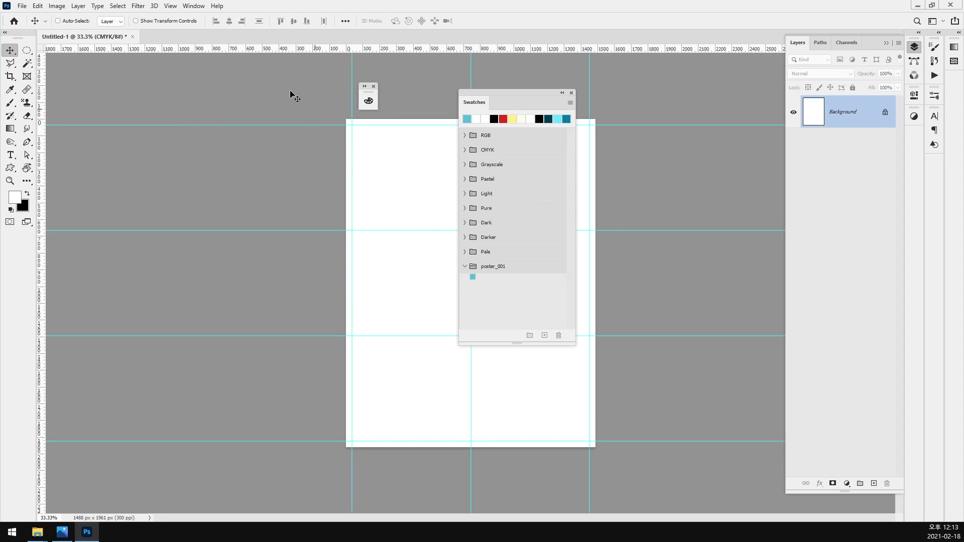
double_click(364, 88)
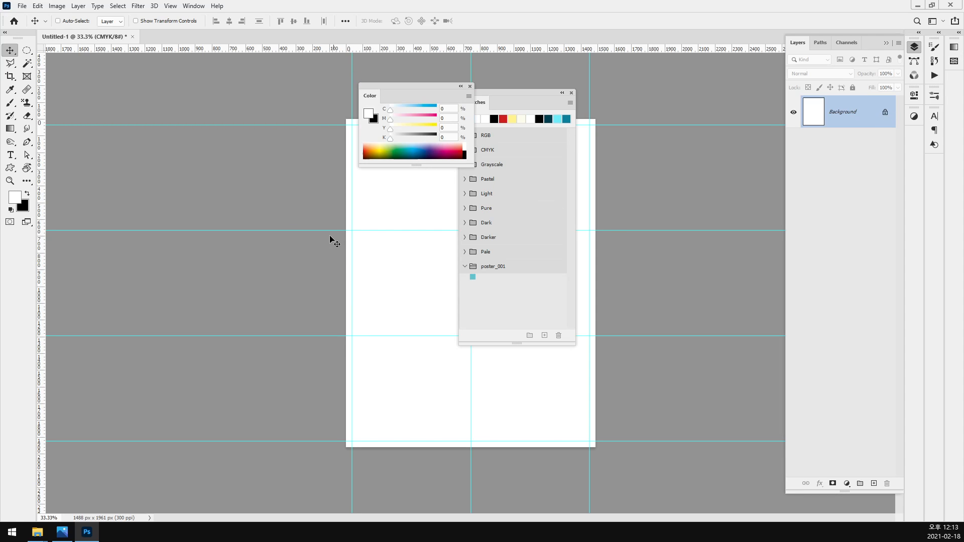
key(ctrl)
click(61, 532)
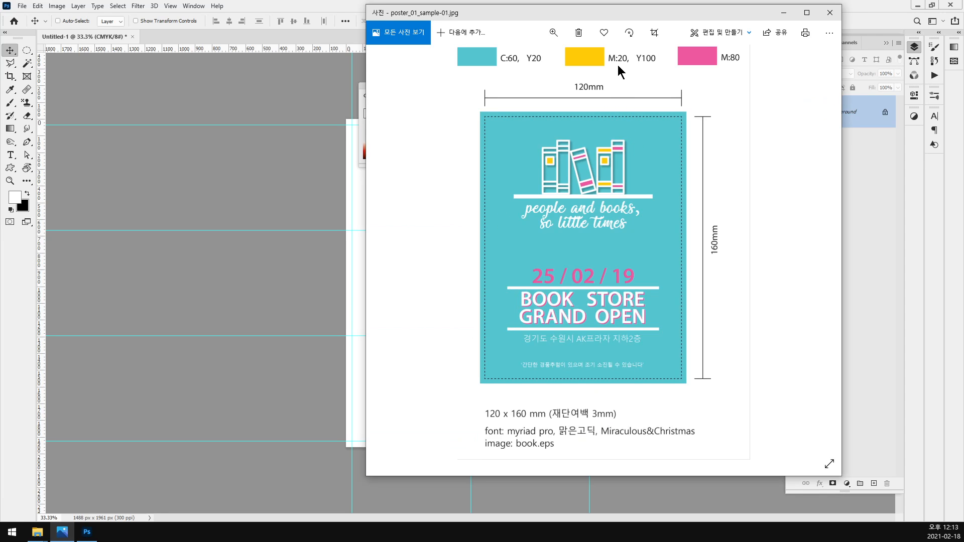
drag(628, 14, 632, 265)
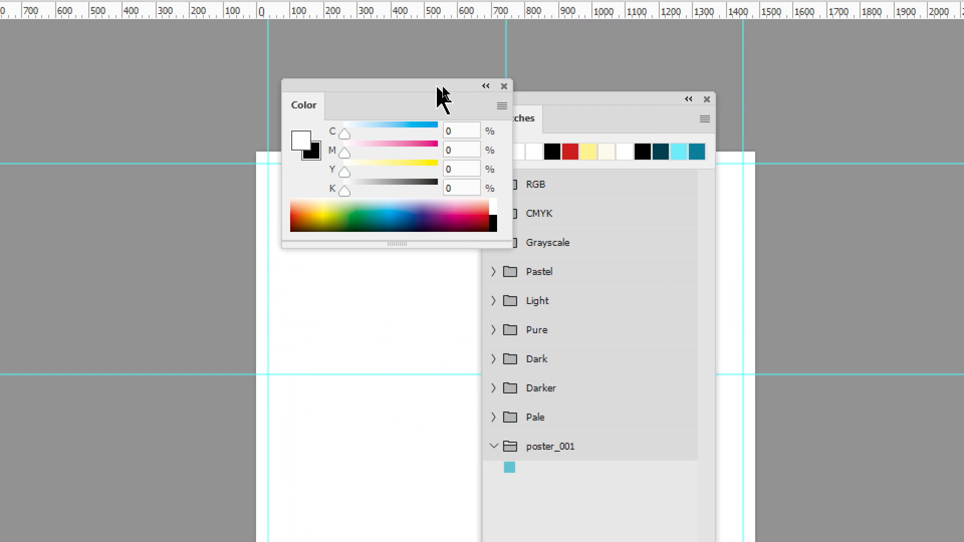
- Check that the Color panel uses CMYK Sliders and set the foreground color to yellow with M 20 and Y 100
click(502, 106)
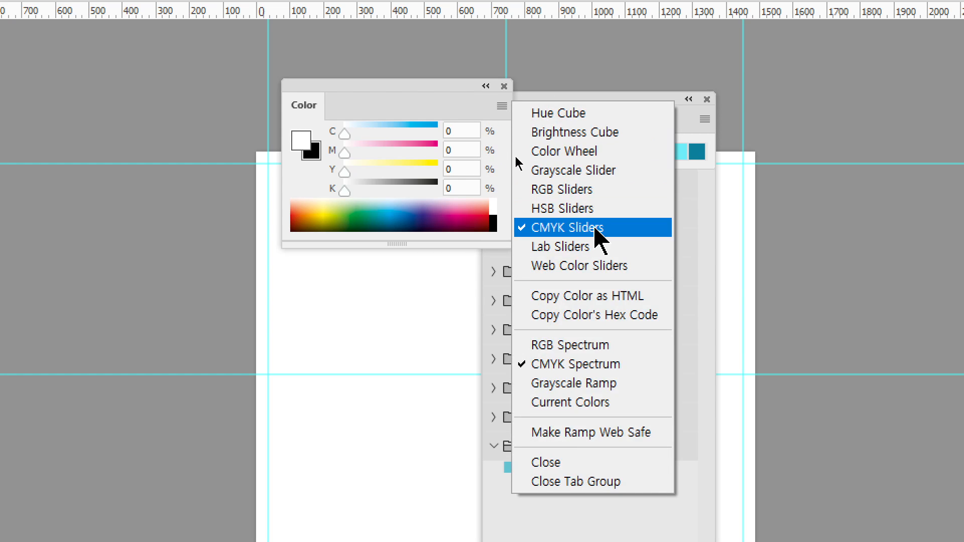
click(455, 98)
click(469, 150)
text(20)
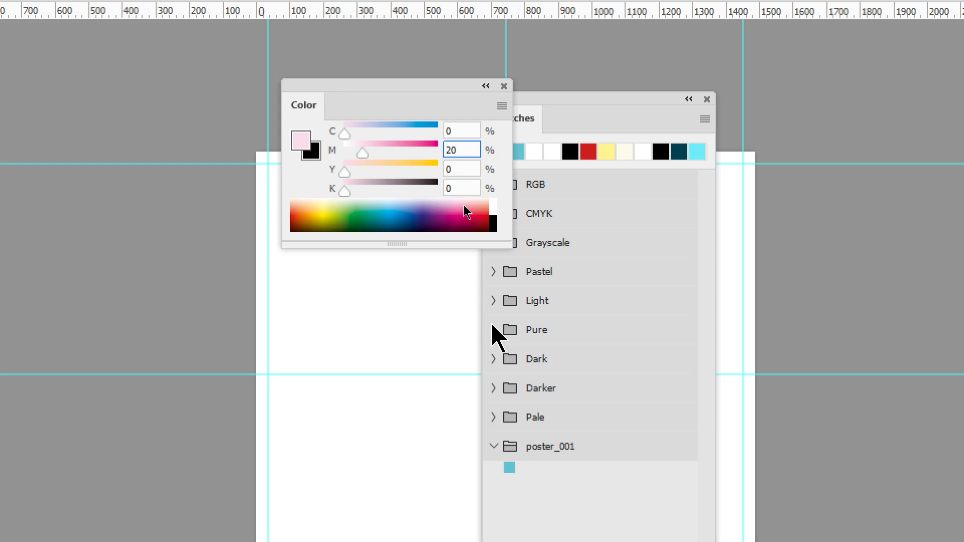
key(Tab)
text(100)
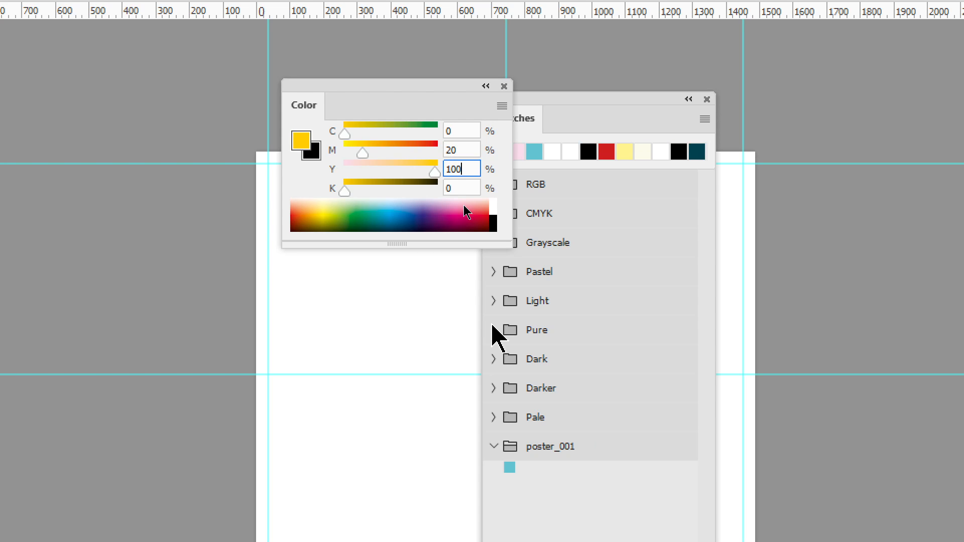
key(Tab)
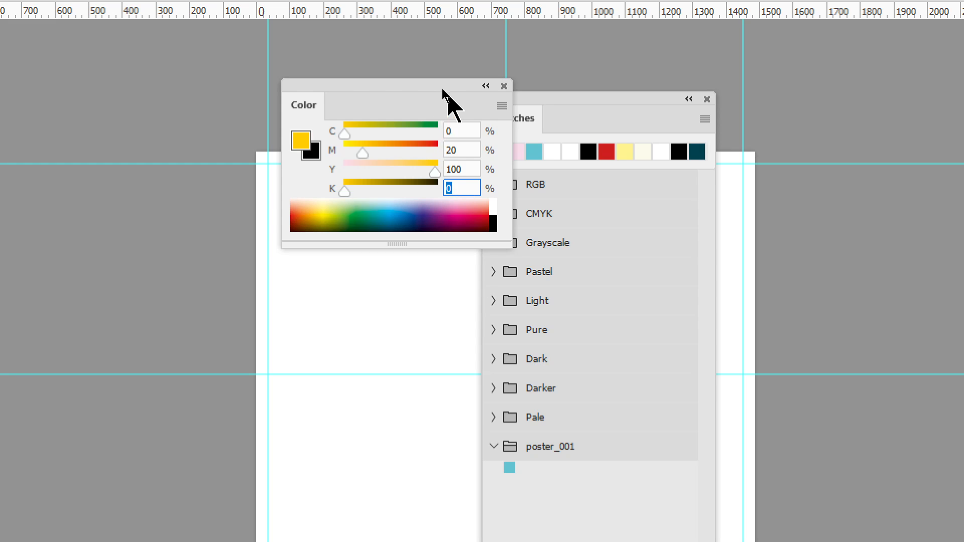
- Move the Color panel clear of the Swatches panel and shorten the Swatches panel to end just below the poster_001 group
drag(442, 89, 383, 186)
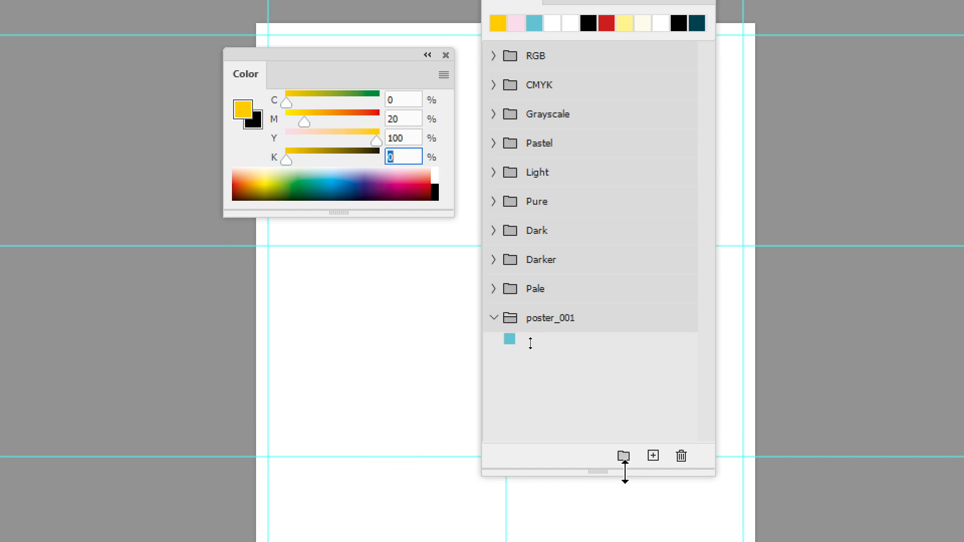
drag(624, 471, 616, 381)
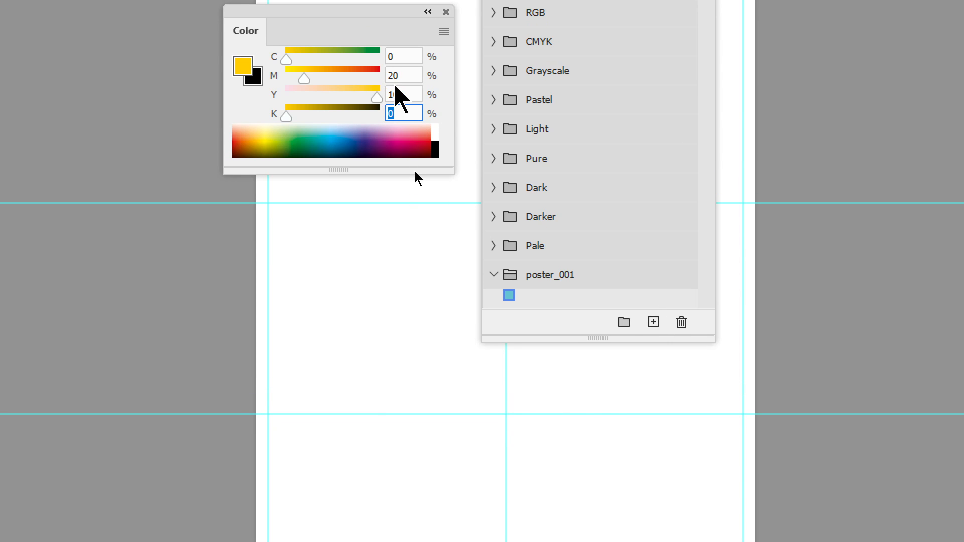
click(653, 322)
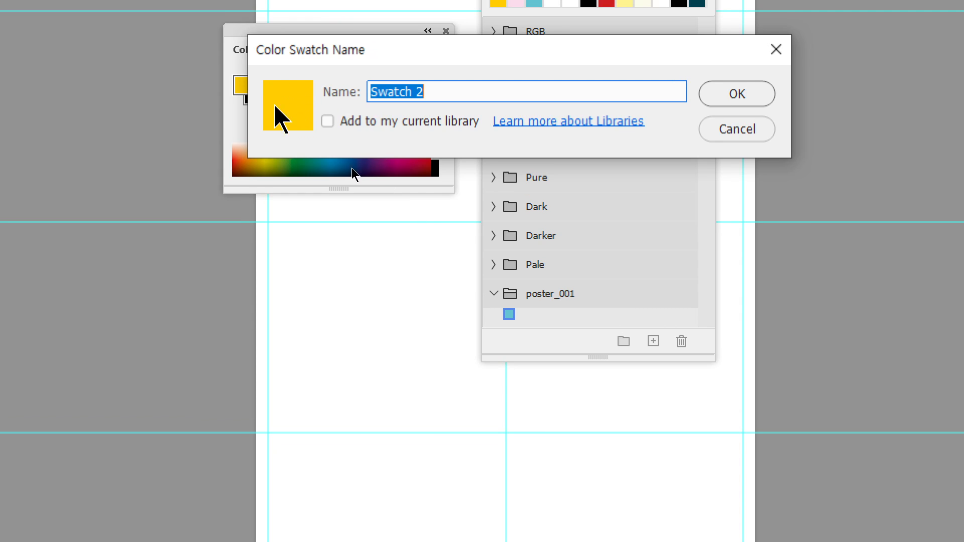
click(726, 128)
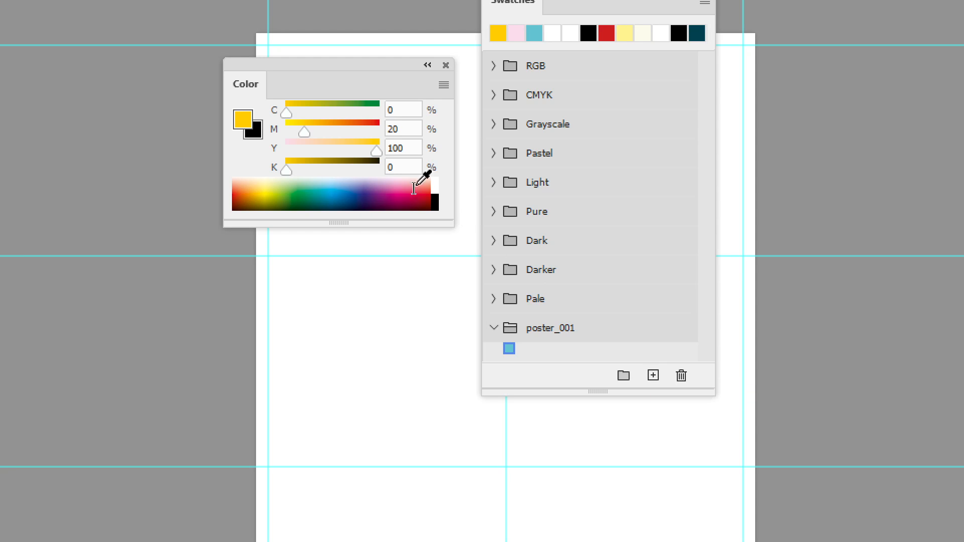
double_click(244, 120)
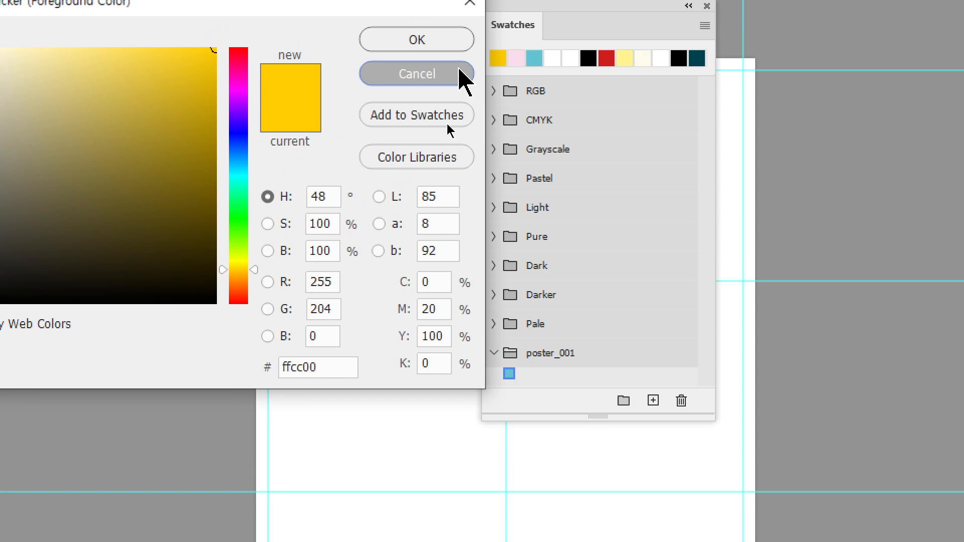
click(460, 73)
double_click(245, 146)
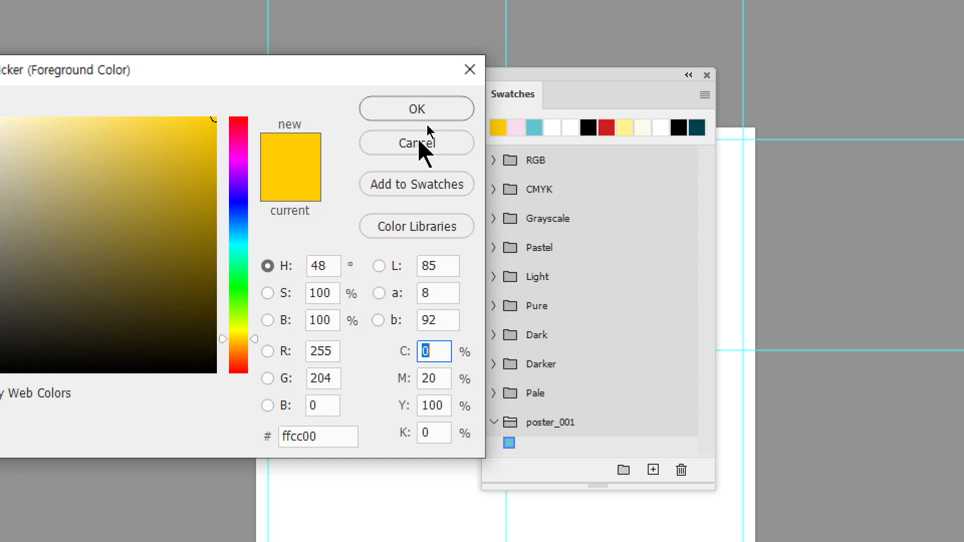
click(424, 142)
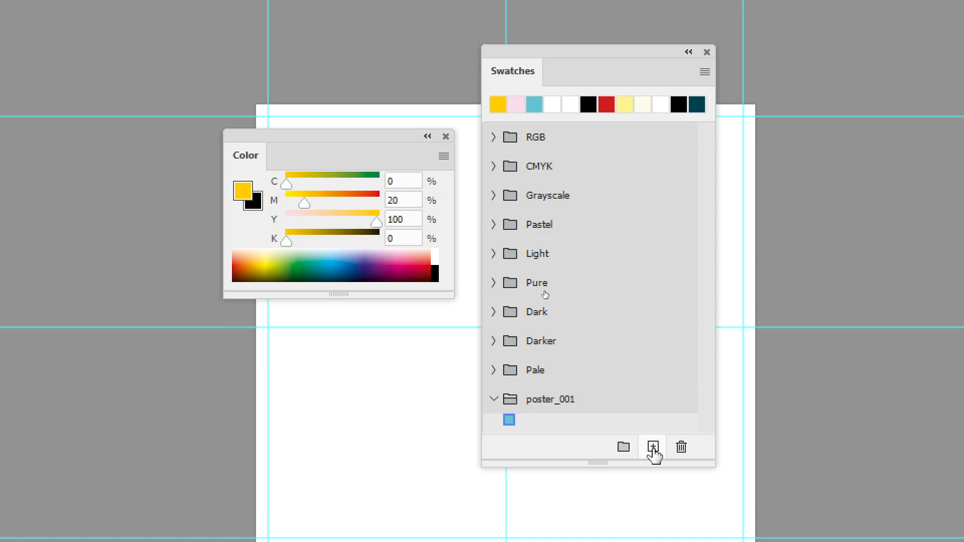
- Add the yellow foreground color as a new swatch in the poster_001 group
click(652, 449)
click(736, 199)
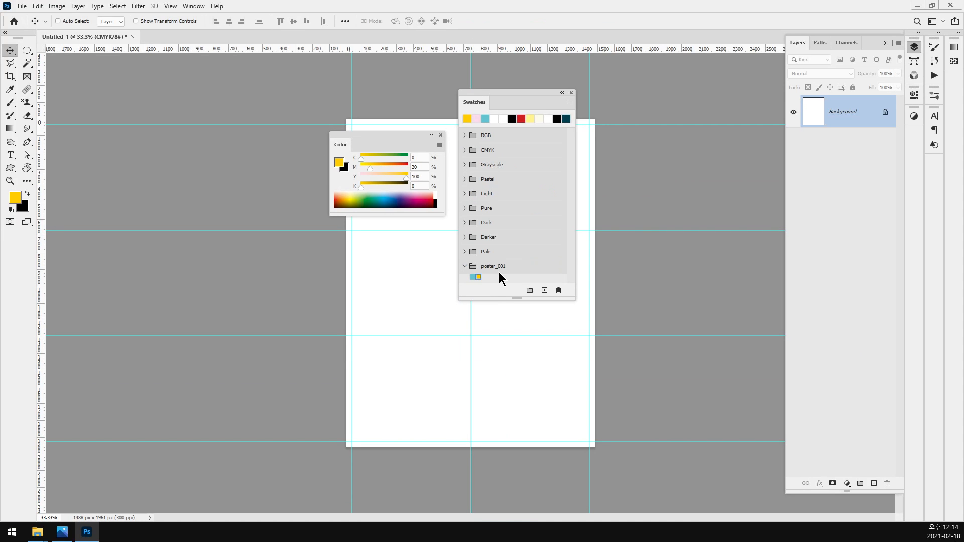
- Check the pink value in the poster sample, set the color to M 80 and Y 0, and add it to the poster_001 swatch group
key(alt+Tab)
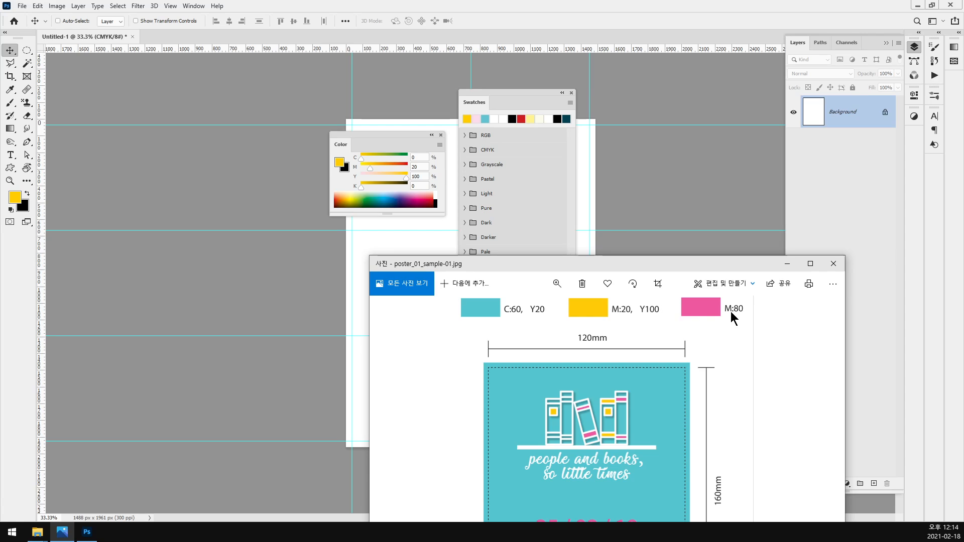
key(alt+Tab)
click(419, 167)
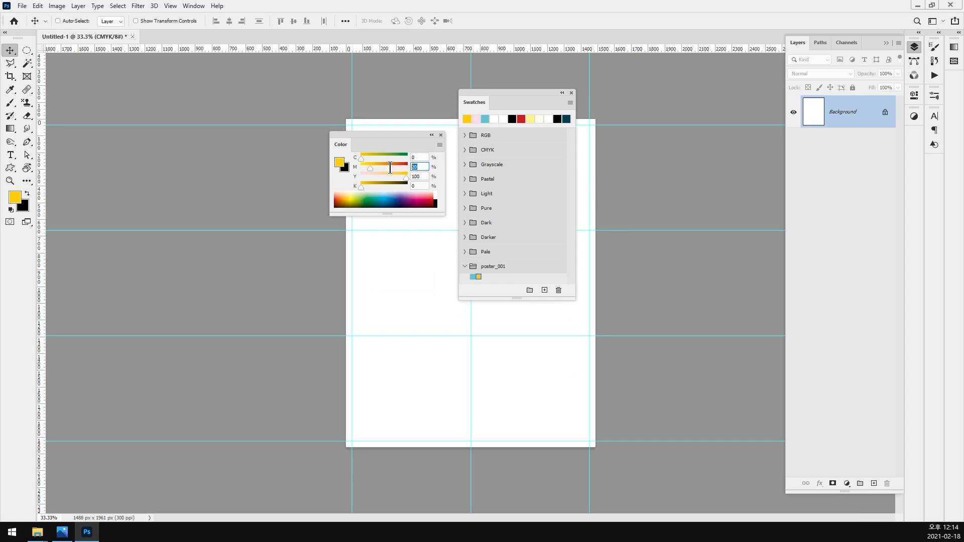
text(80)
key(Tab)
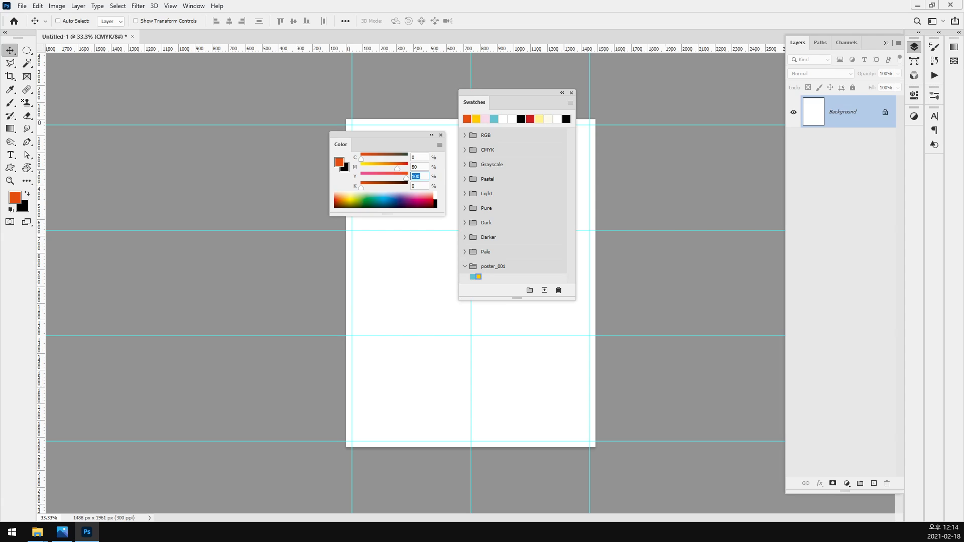
text(0)
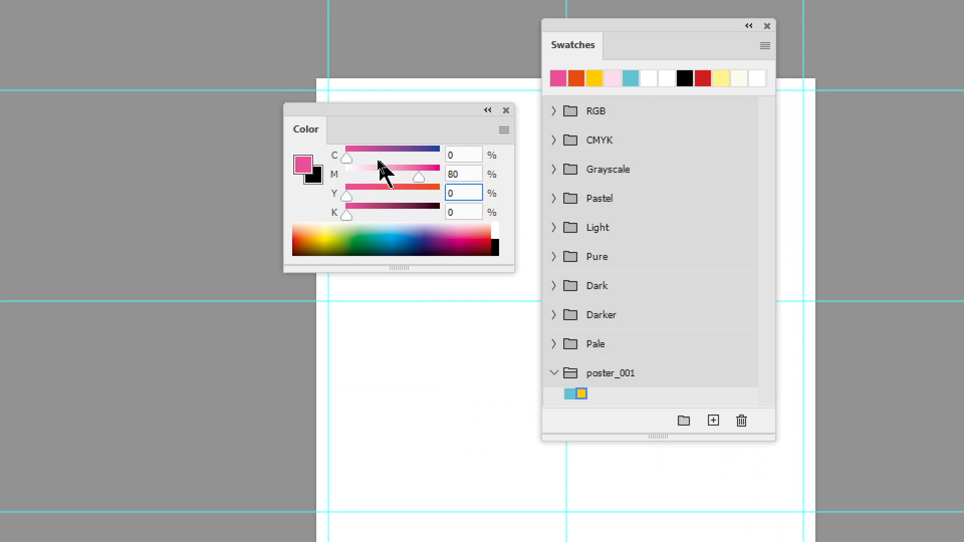
key(Tab)
key(shift+Tab)
key(shift+Tab)
key(shift+Tab)
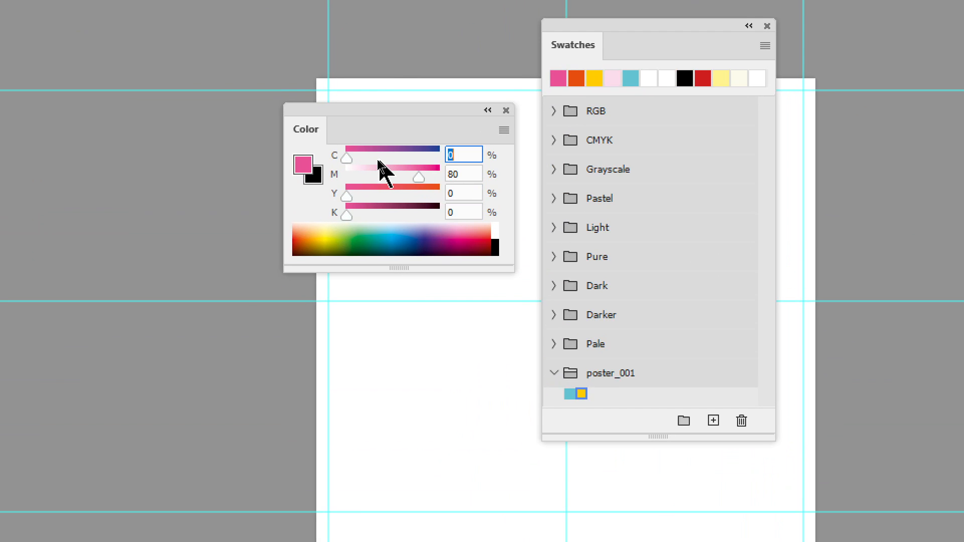
click(714, 421)
click(784, 181)
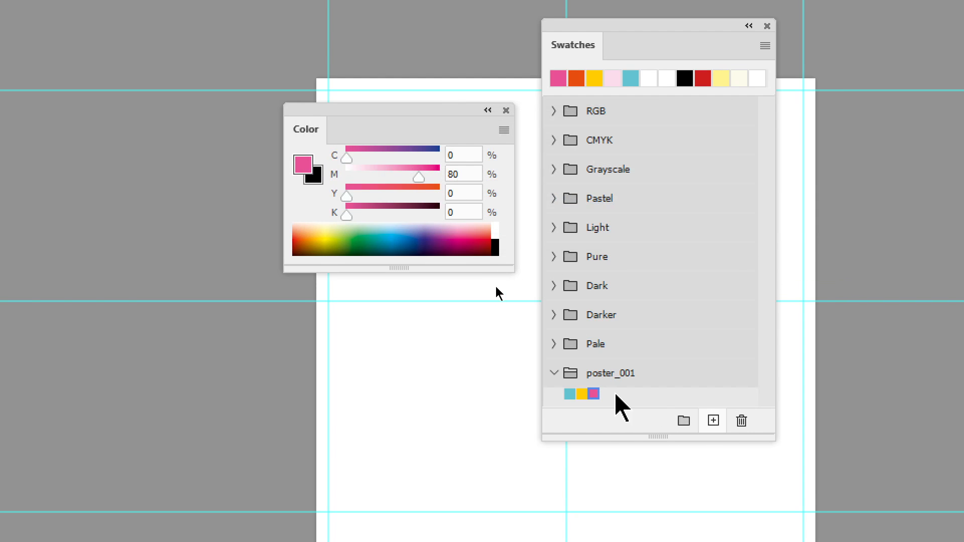
- Collapse and reopen the poster_001 swatch group, and display the swatches as large thumbnails
click(554, 220)
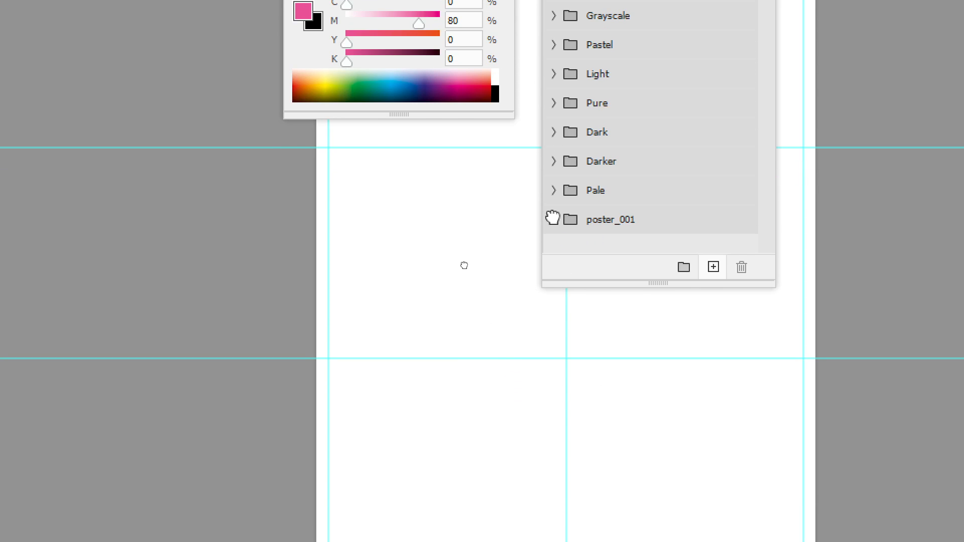
click(554, 220)
click(615, 221)
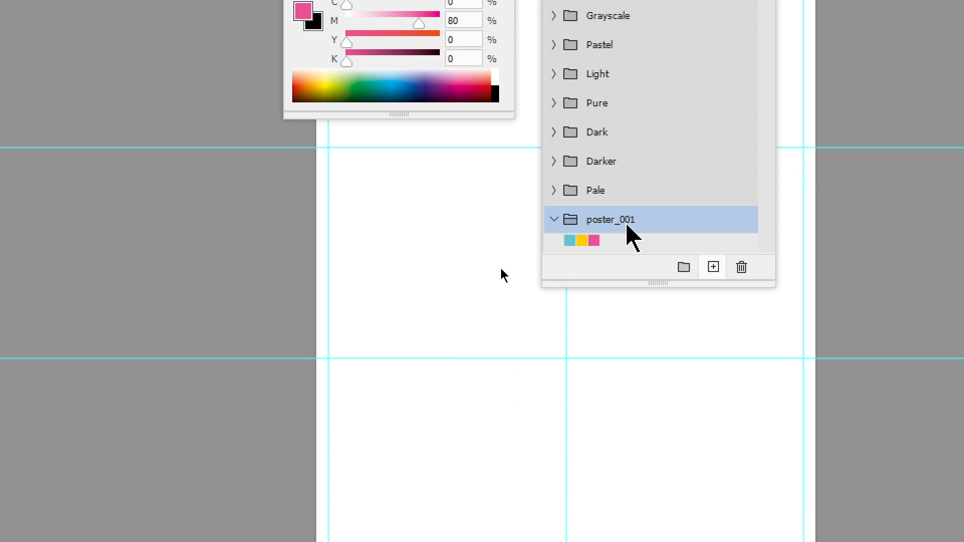
click(765, 54)
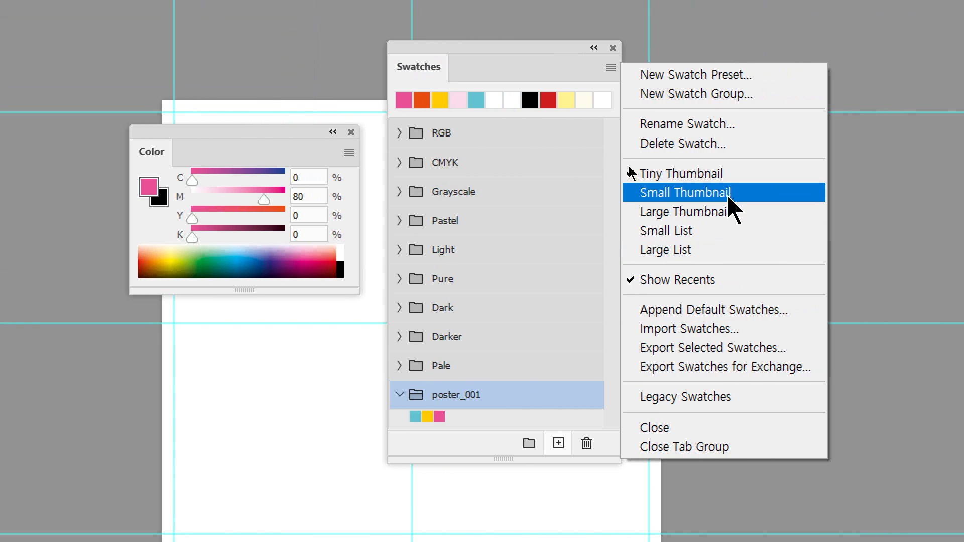
click(738, 211)
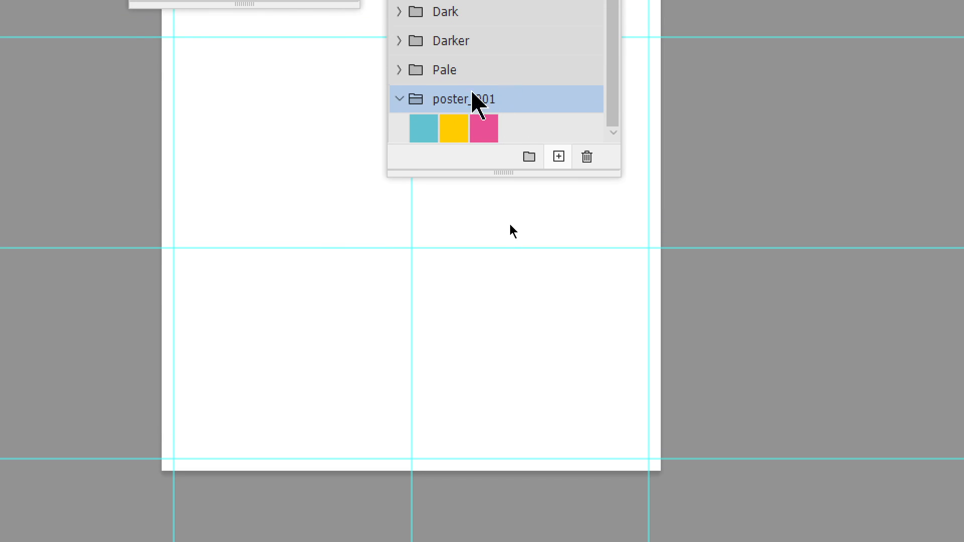
- Display the swatches as a Large List and show the entries of the poster_001 group
click(611, 62)
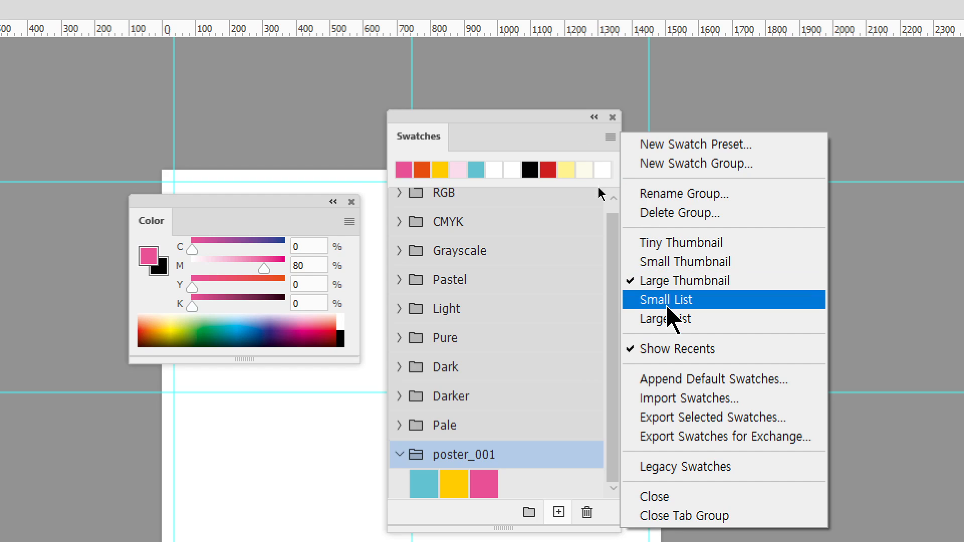
click(628, 319)
scroll(570, 362, down, 3)
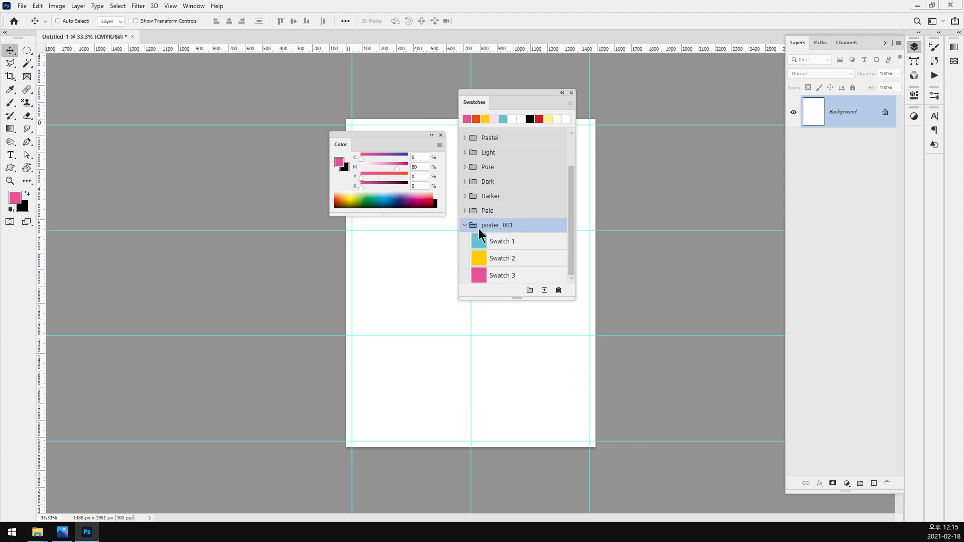
- Switch to poster_01_sample-01.jpg in Photos, examine the poster sample's layout, colors and font notes, and minimize it
click(62, 532)
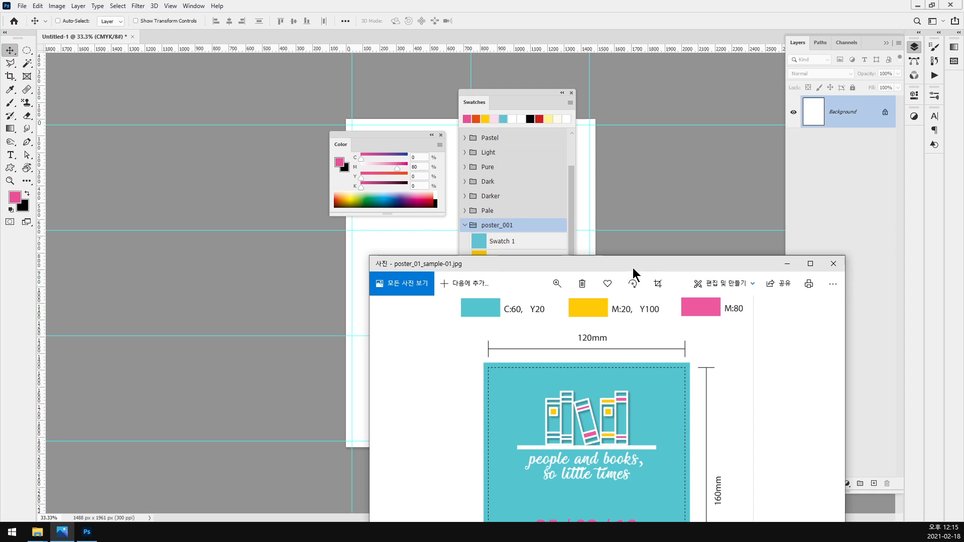
drag(633, 270, 326, 16)
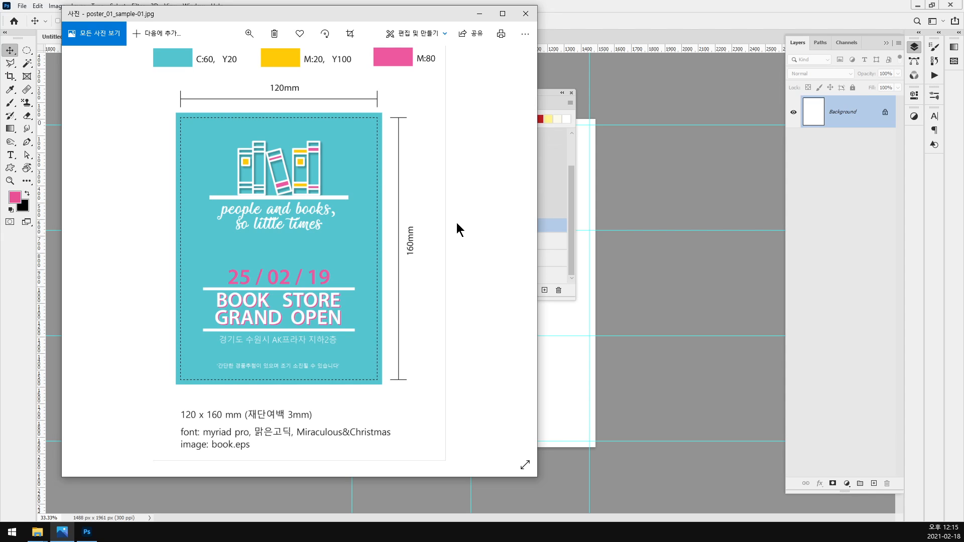
click(12, 532)
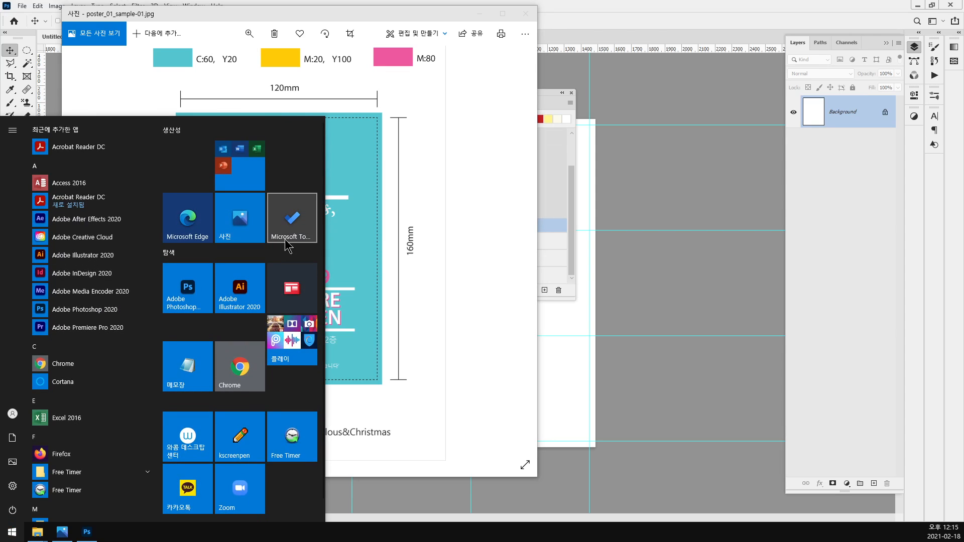
click(479, 331)
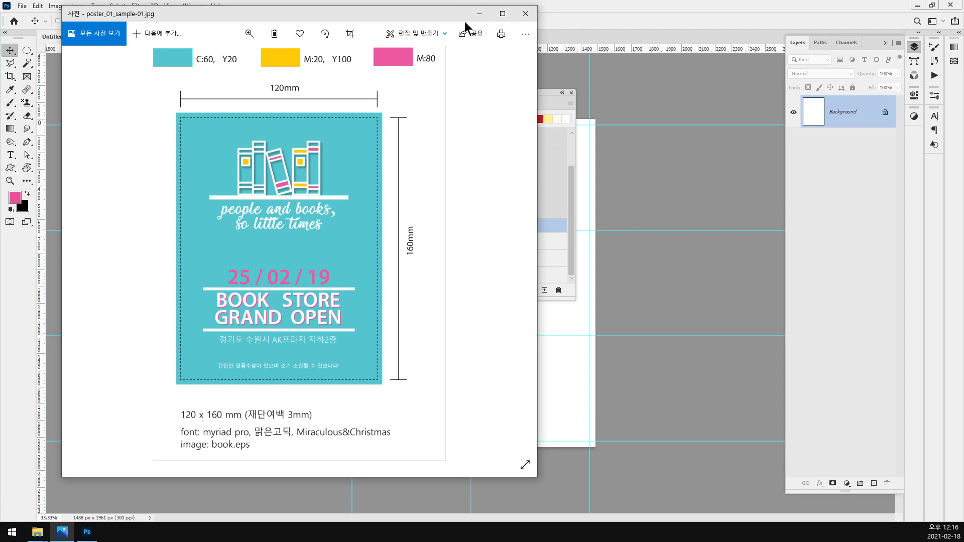
click(480, 13)
- Move the Swatches panel aside, pick the teal and then the yellow poster_001 swatch, and open each name for editing
drag(504, 93, 556, 34)
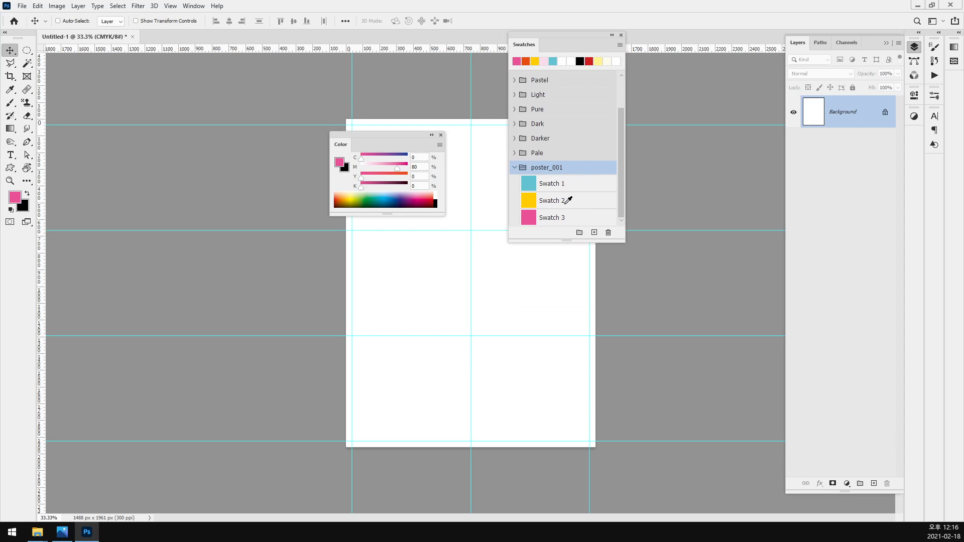
click(557, 183)
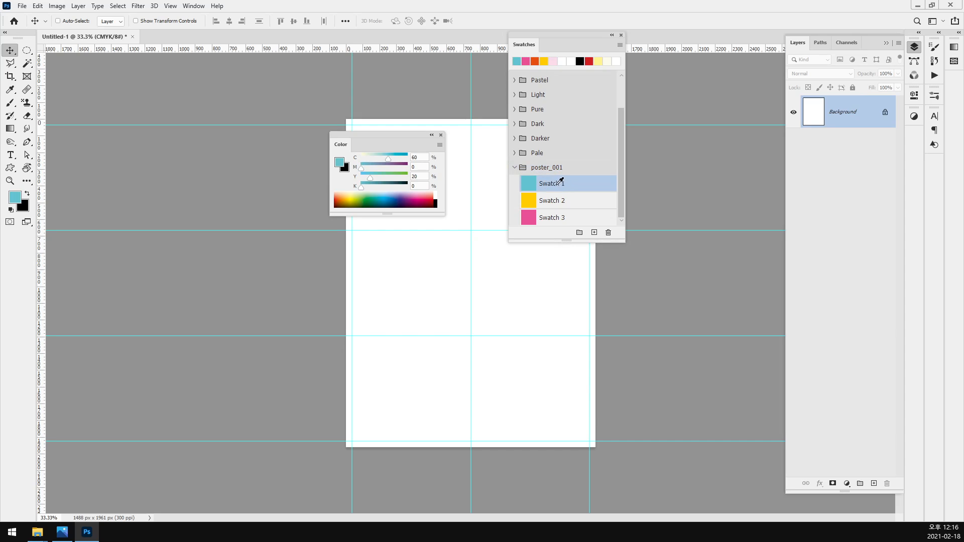
double_click(558, 183)
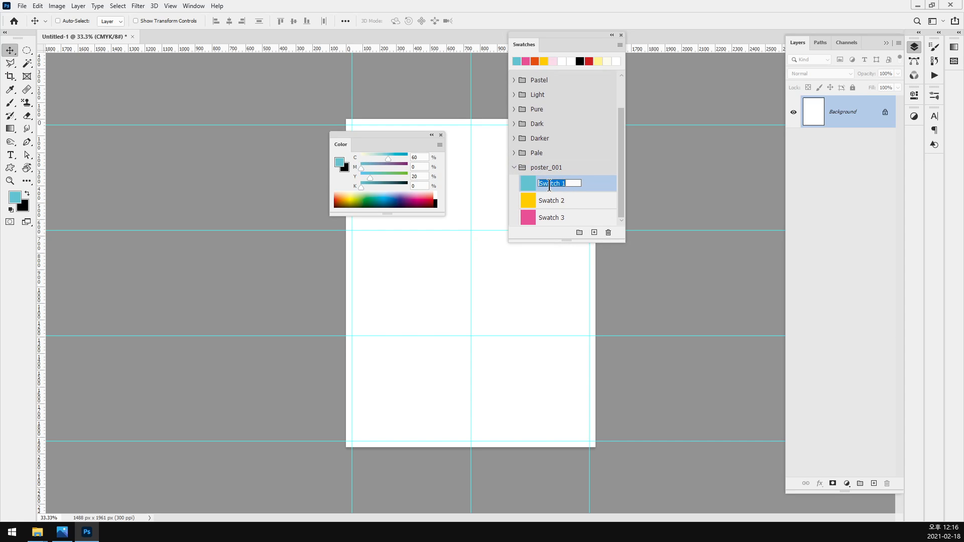
key(Return)
double_click(556, 199)
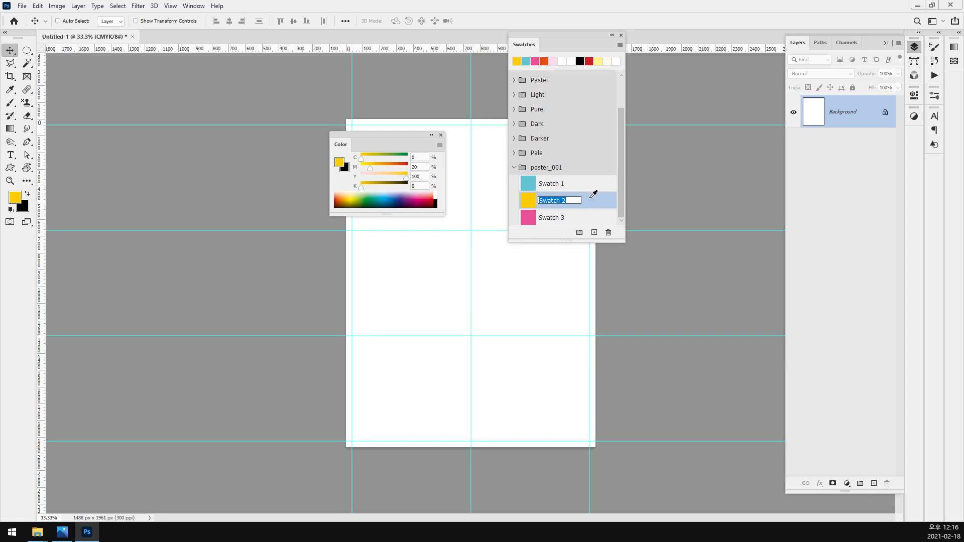
key(Return)
- Move the Color and Swatches panels off the canvas to opposite sides of the document
drag(378, 135, 273, 133)
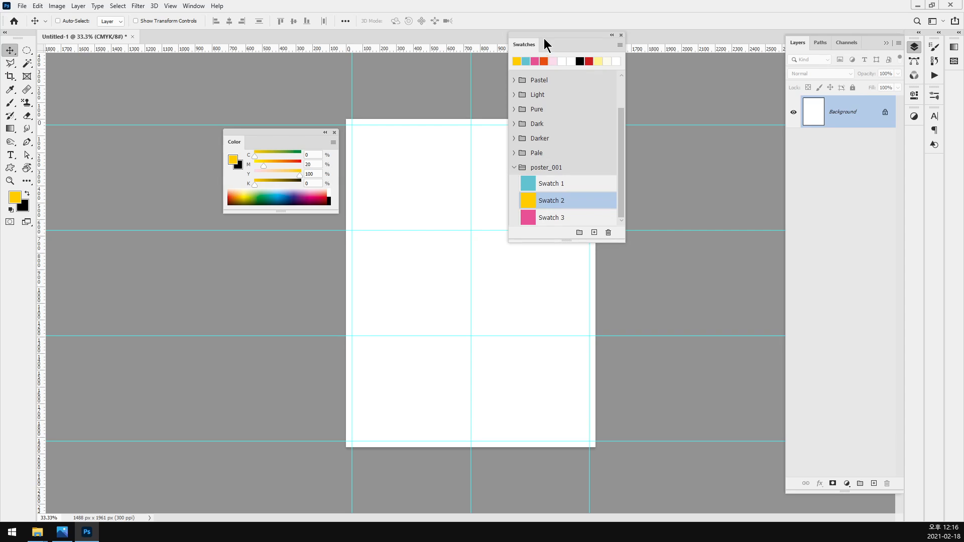
drag(548, 35, 688, 67)
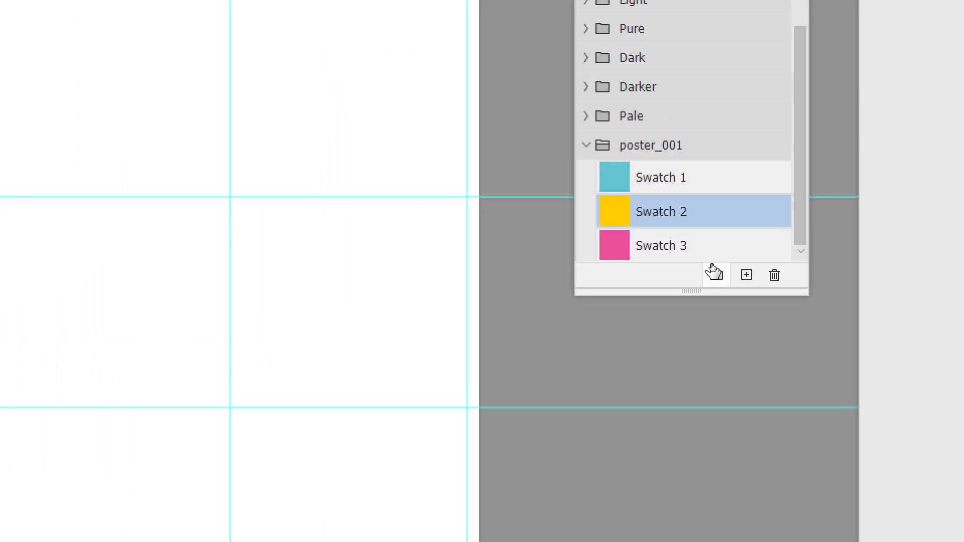
- Start exporting the selected poster_001 swatch group to the Desktop in the Swatches (*.ACO) format
click(700, 149)
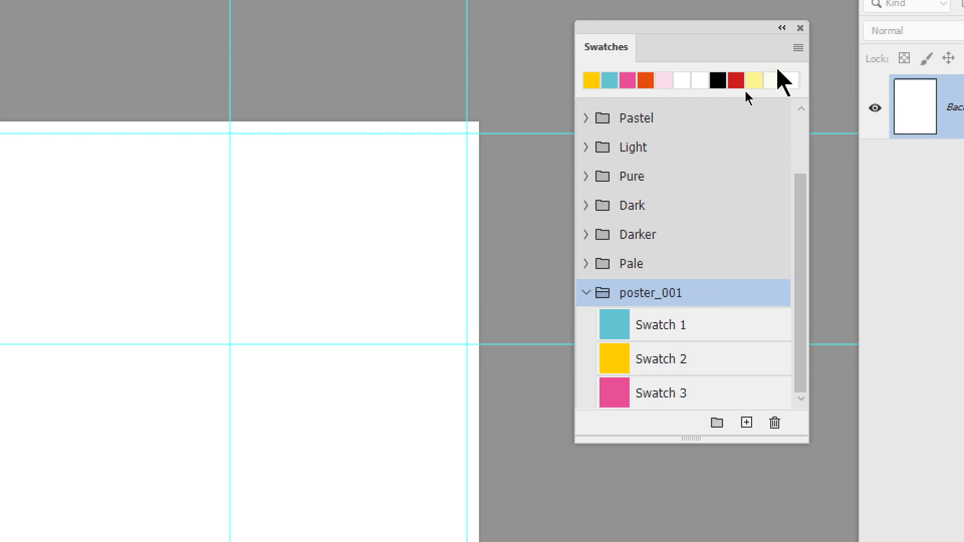
click(798, 48)
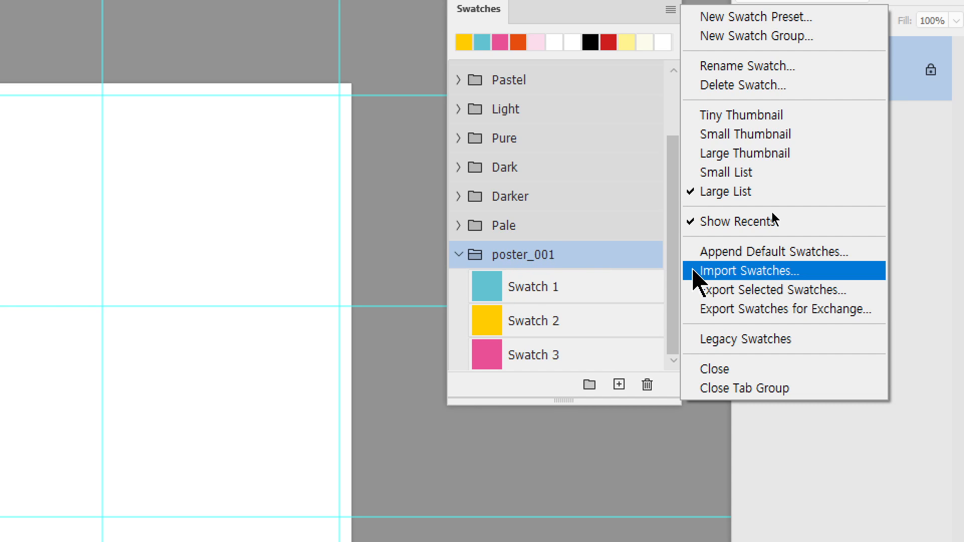
click(796, 289)
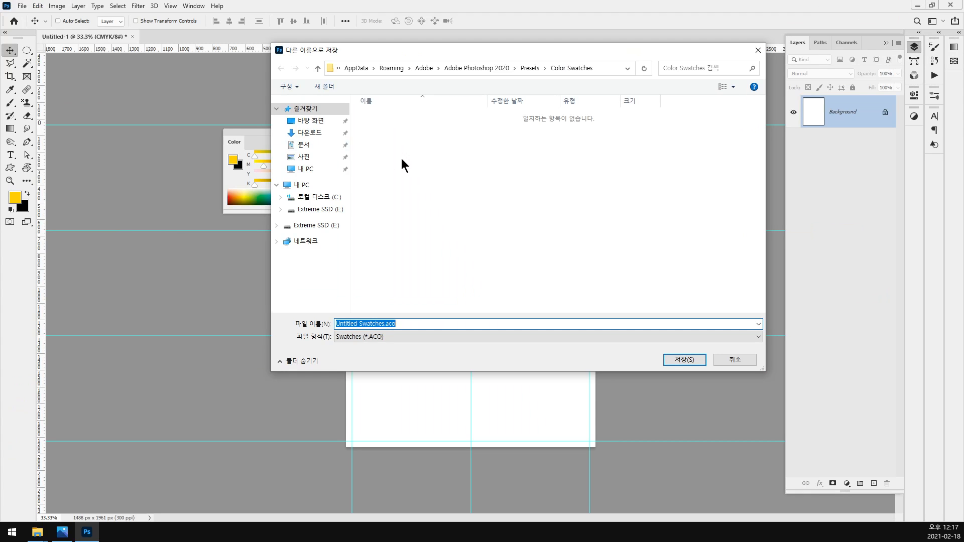
click(314, 121)
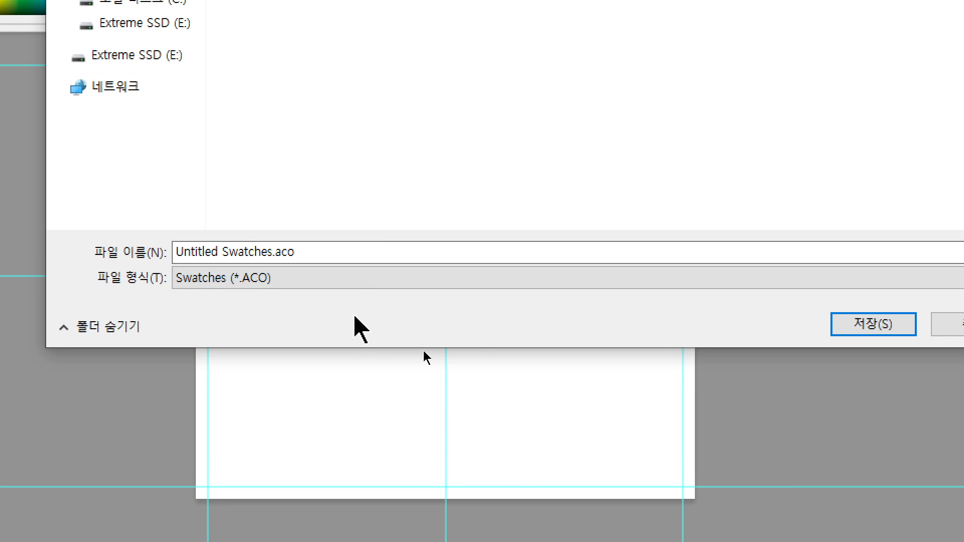
click(356, 281)
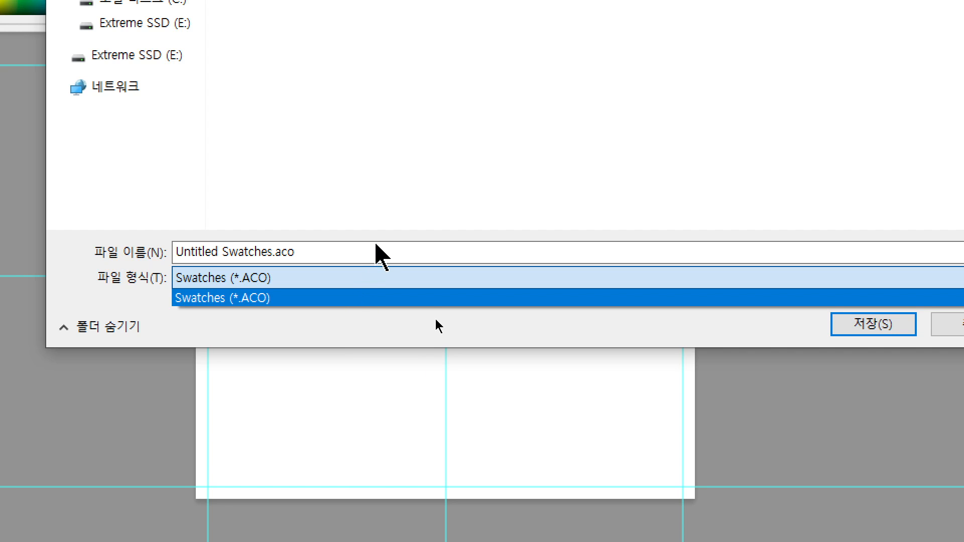
click(453, 280)
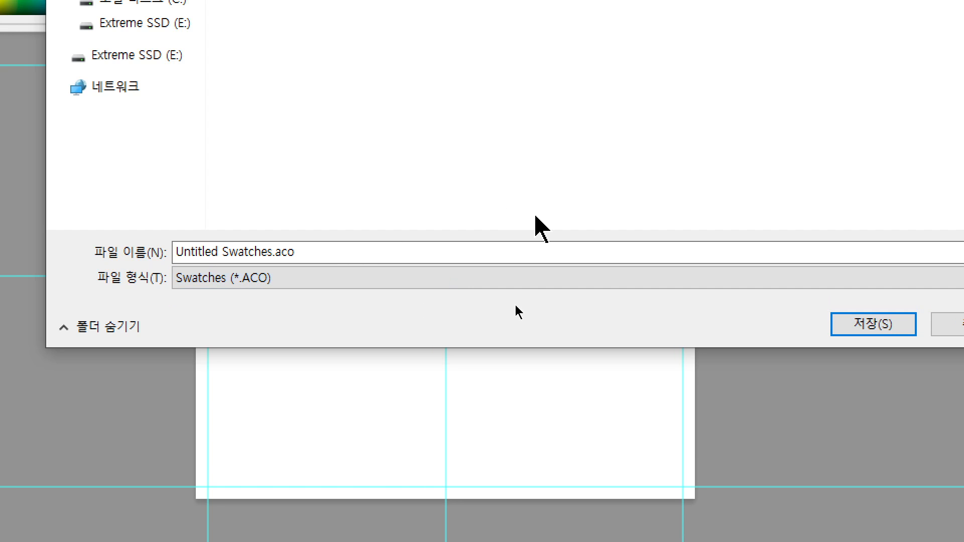
- Name the exported swatch file poster_001.aco and save it
click(271, 252)
key(ctrl+a)
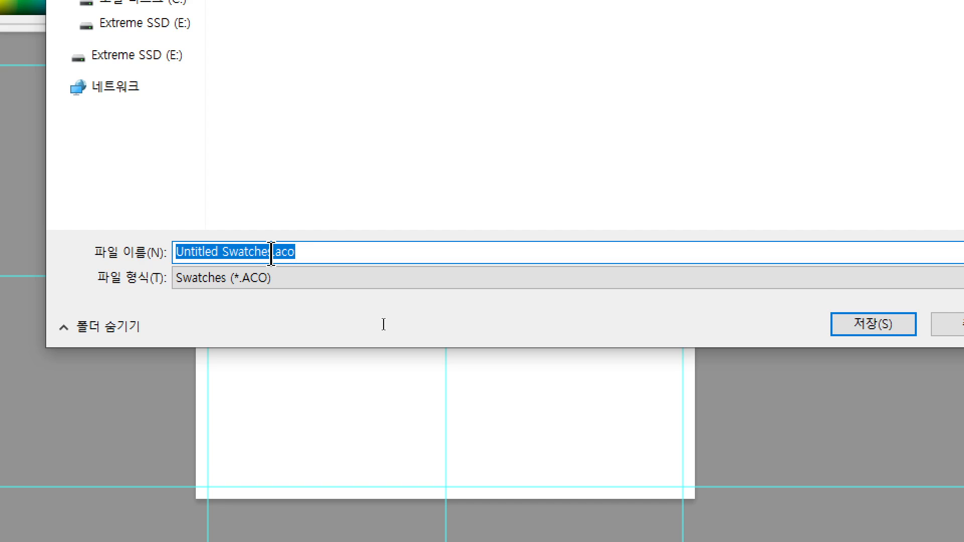
click(270, 252)
drag(271, 251, 146, 241)
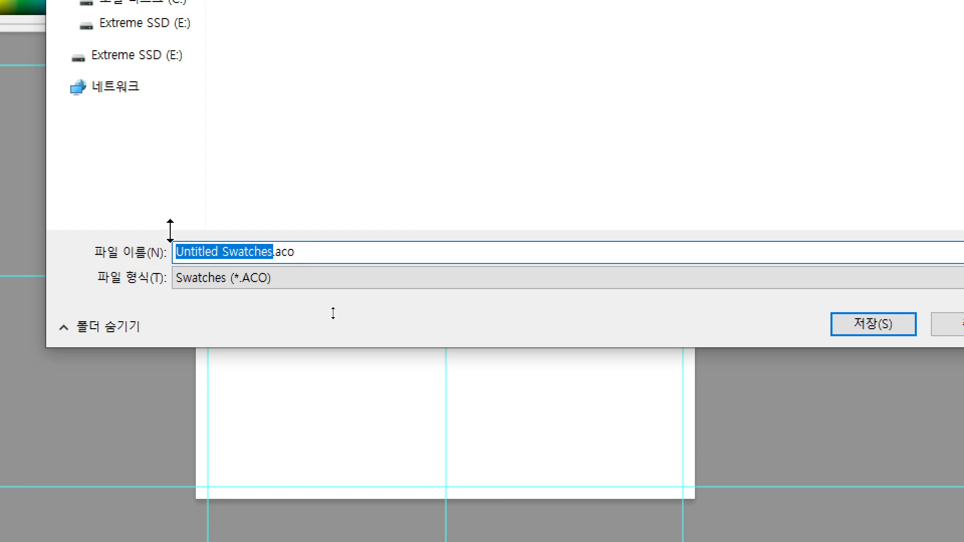
text(poster_001)
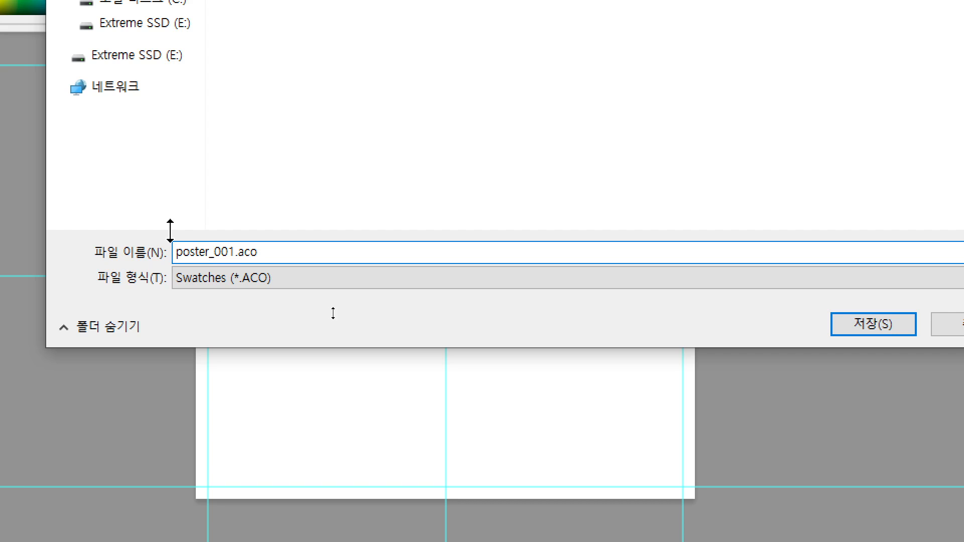
click(843, 326)
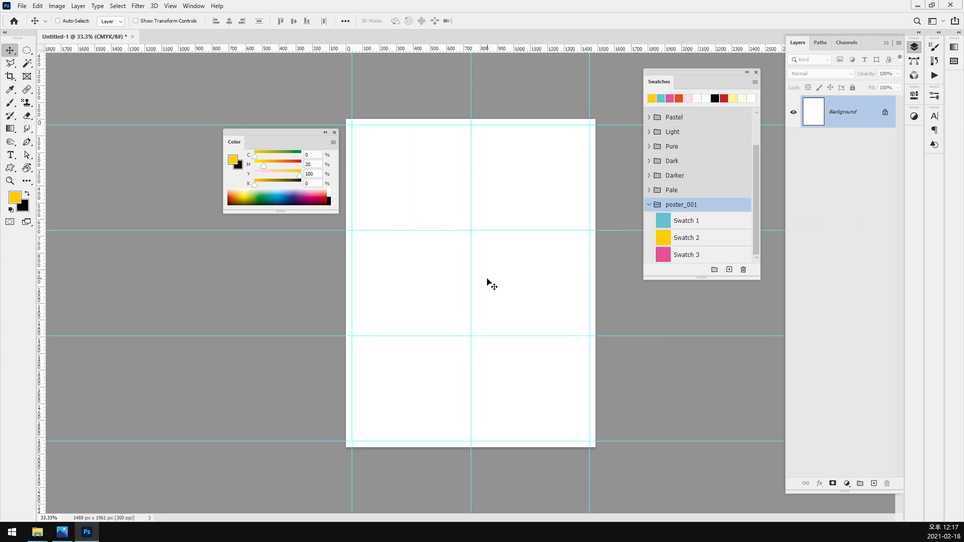
- Switch to File Explorer, locate the exported poster_001.aco file on the Desktop, and minimize the window
key(super+e)
click(93, 109)
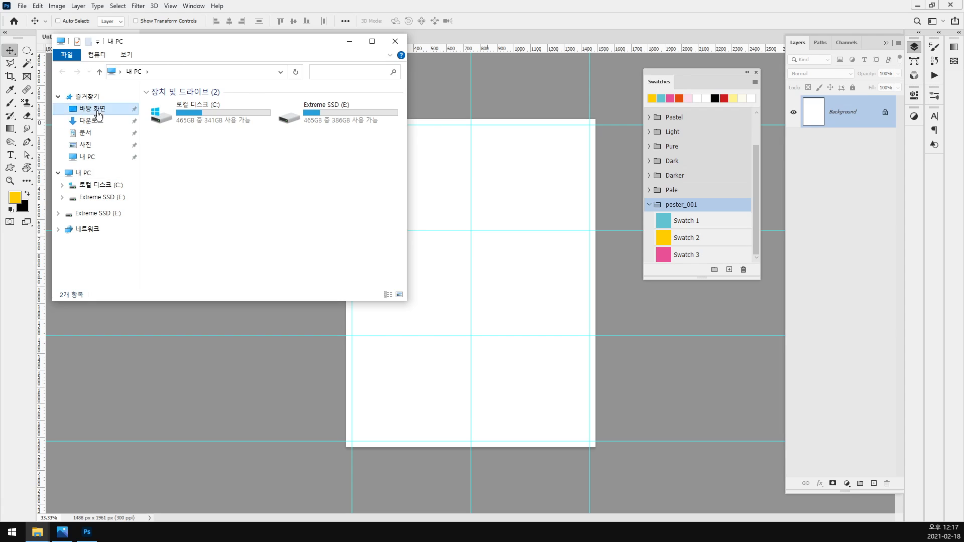
scroll(327, 211, down, 10)
click(330, 261)
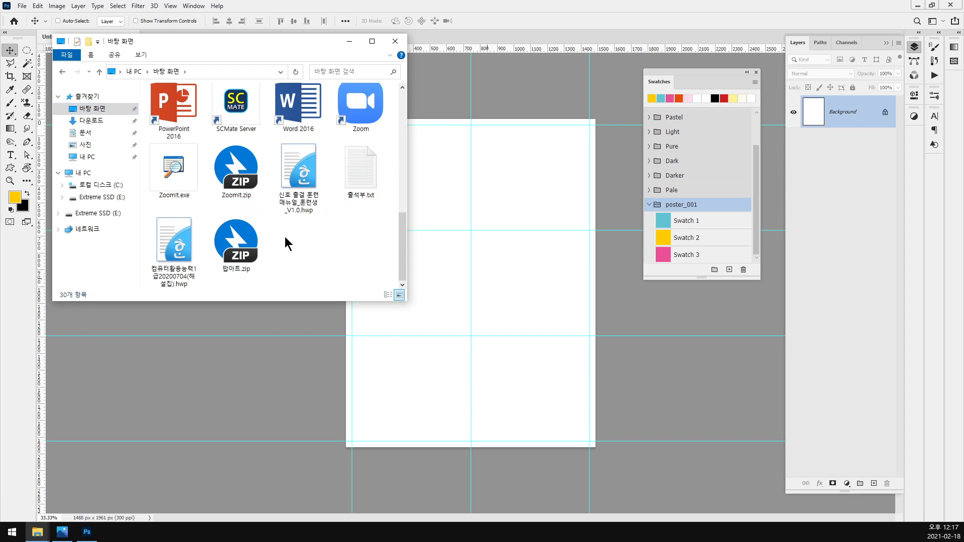
key(p)
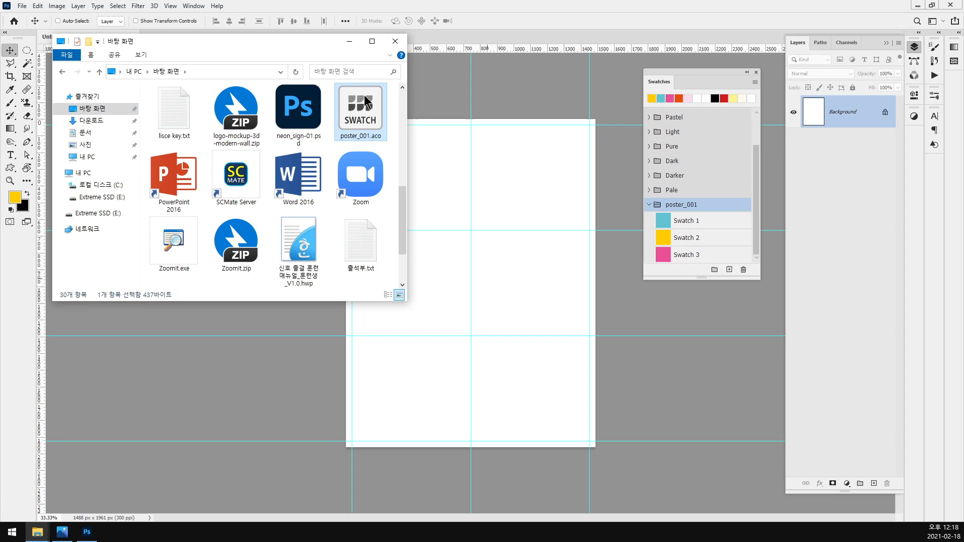
click(350, 42)
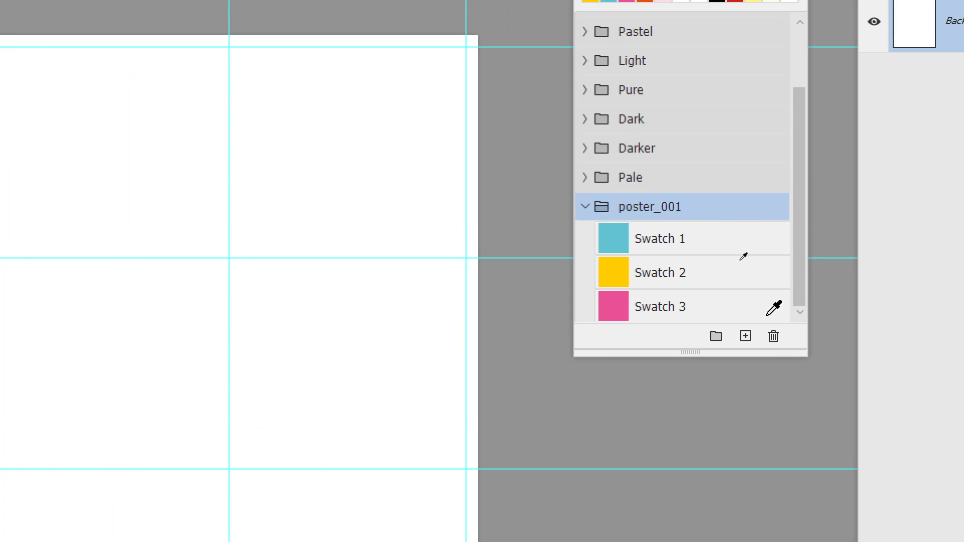
- Delete the poster_001 group and its swatches from the Swatches panel
click(774, 337)
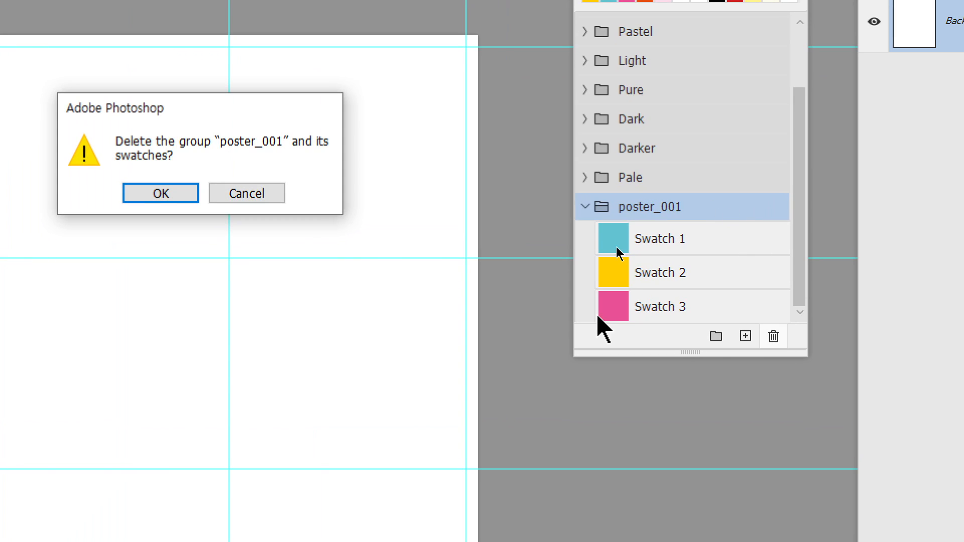
click(166, 194)
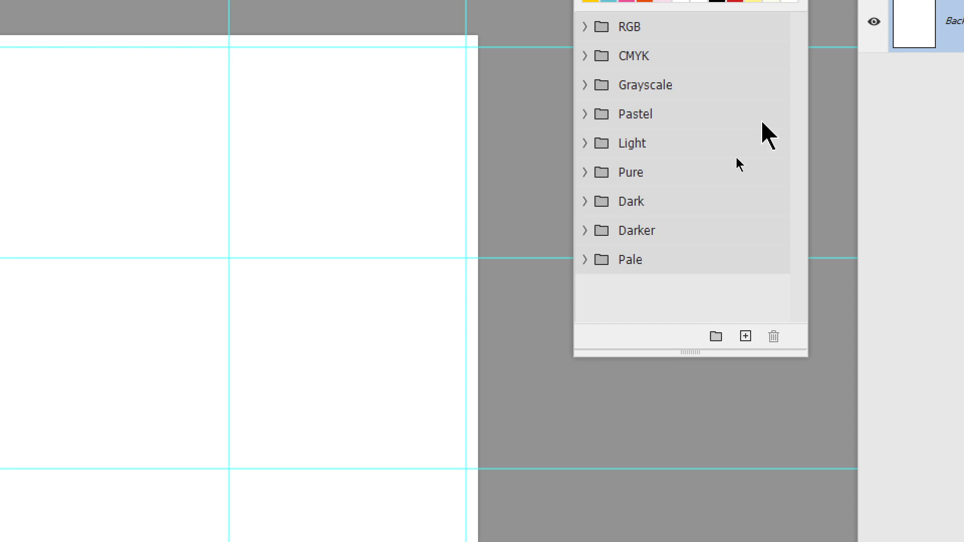
- Import the swatch file poster_001.aco from the Desktop into the Swatches panel
click(798, 69)
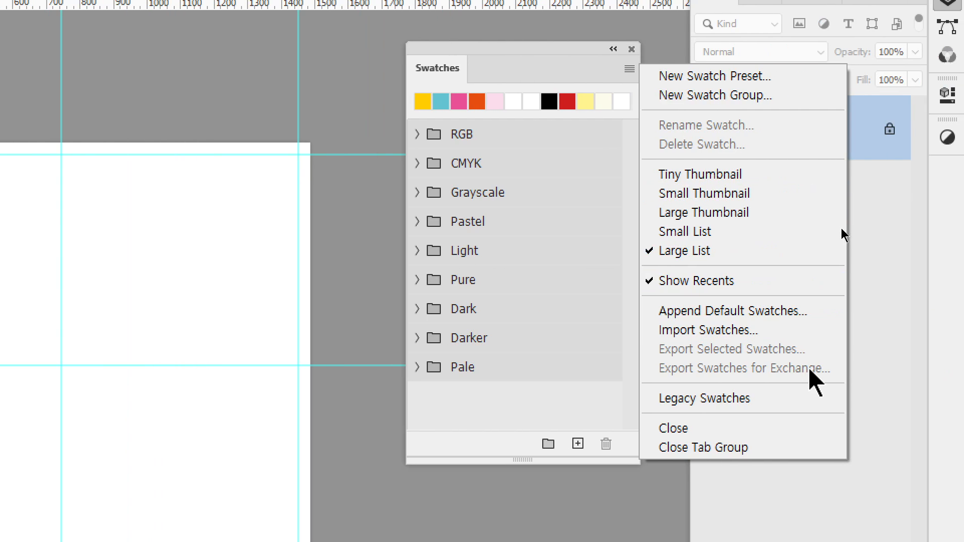
click(763, 330)
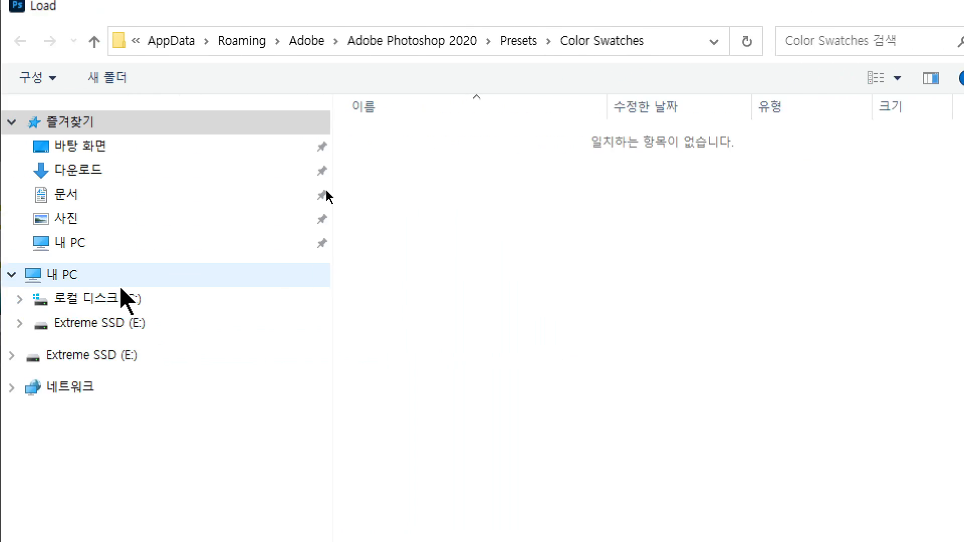
click(71, 149)
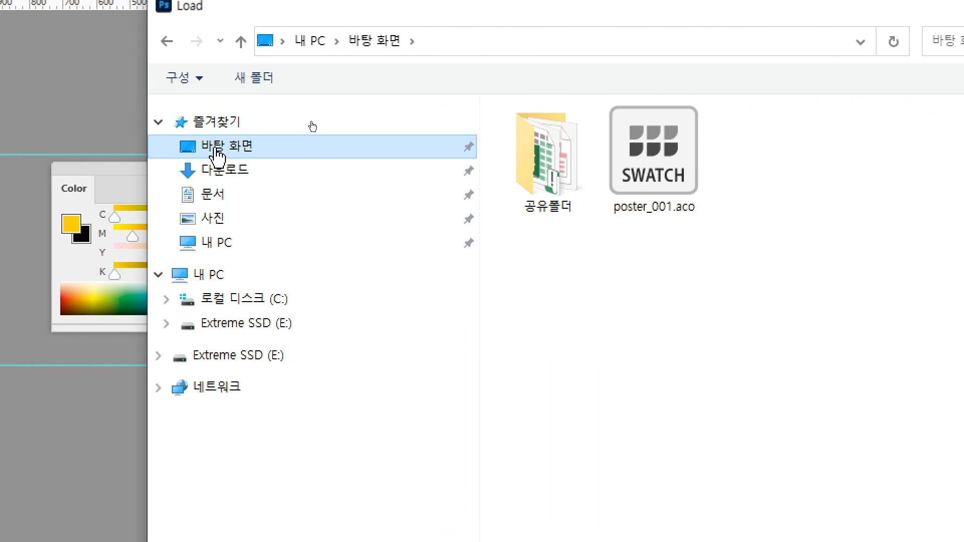
click(658, 156)
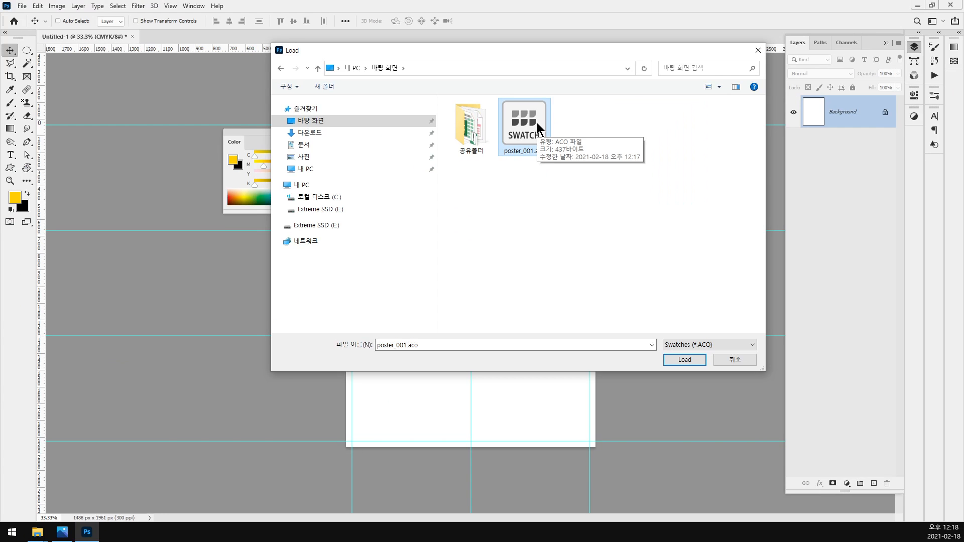
click(682, 361)
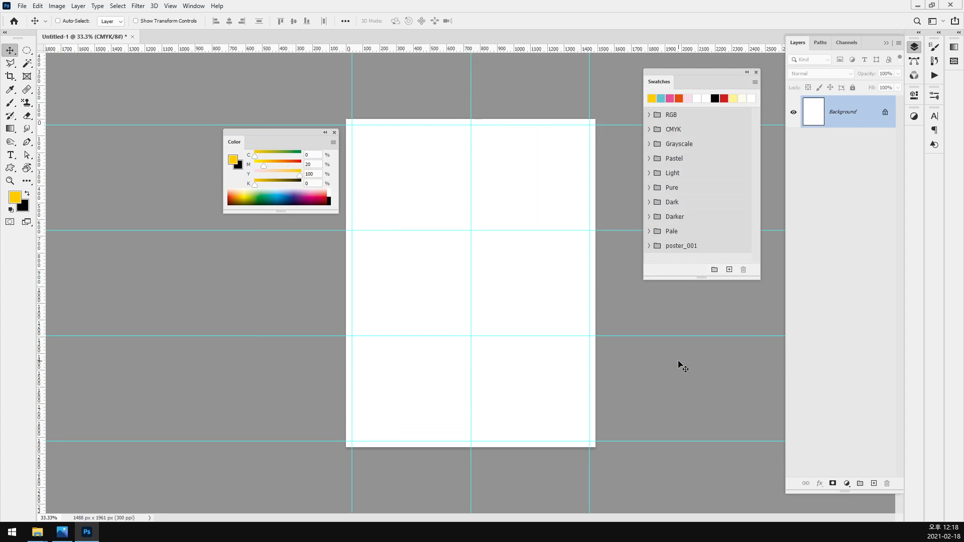
- Expand the imported poster_001 swatch group, lengthen the Swatches panel, and move the nested poster_001 group out of its parent
click(685, 246)
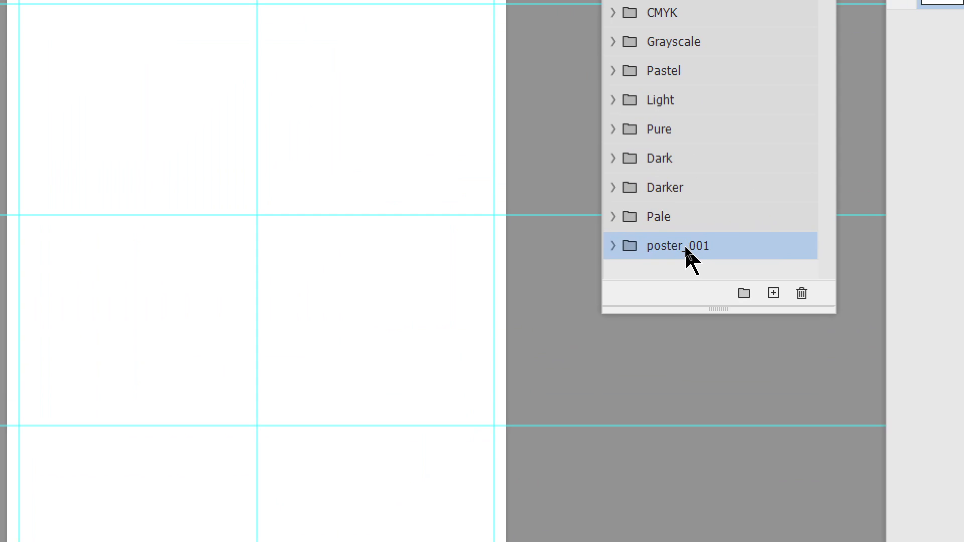
click(614, 246)
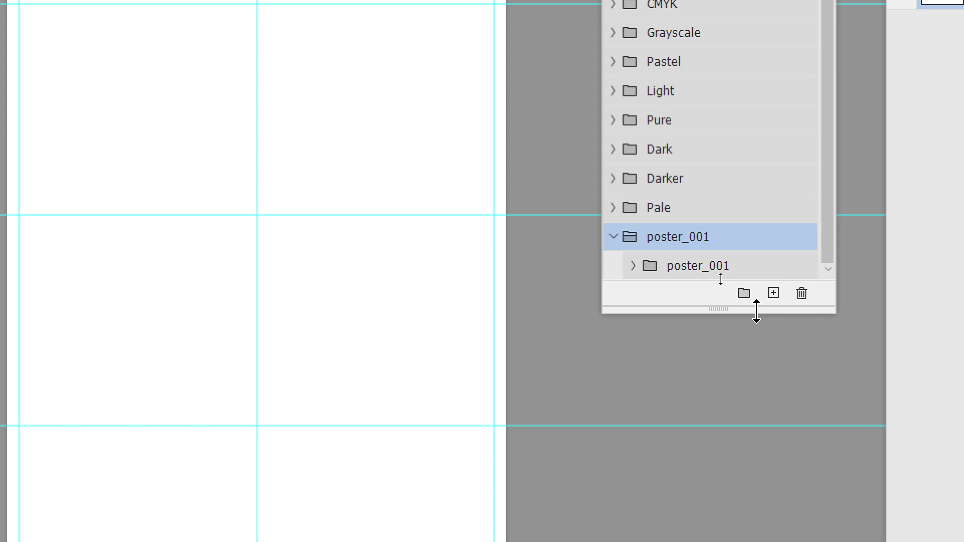
drag(723, 310, 723, 456)
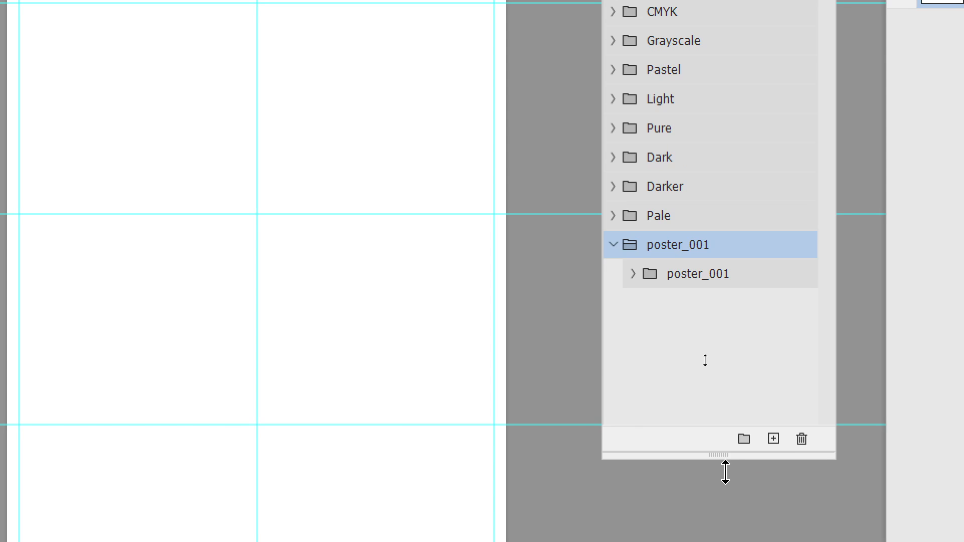
click(634, 272)
drag(655, 274, 651, 236)
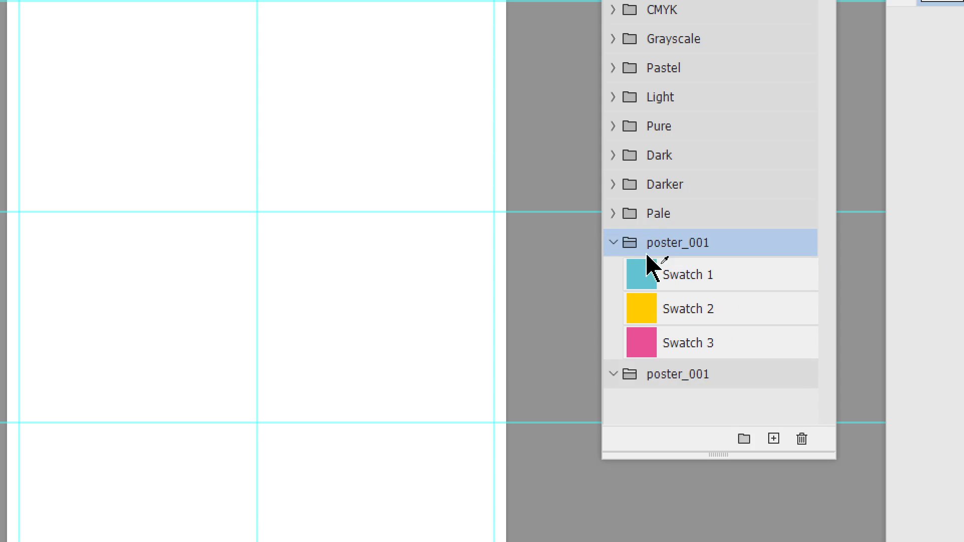
- Delete the empty outer poster_001 group left by the import
click(672, 375)
click(799, 440)
click(188, 146)
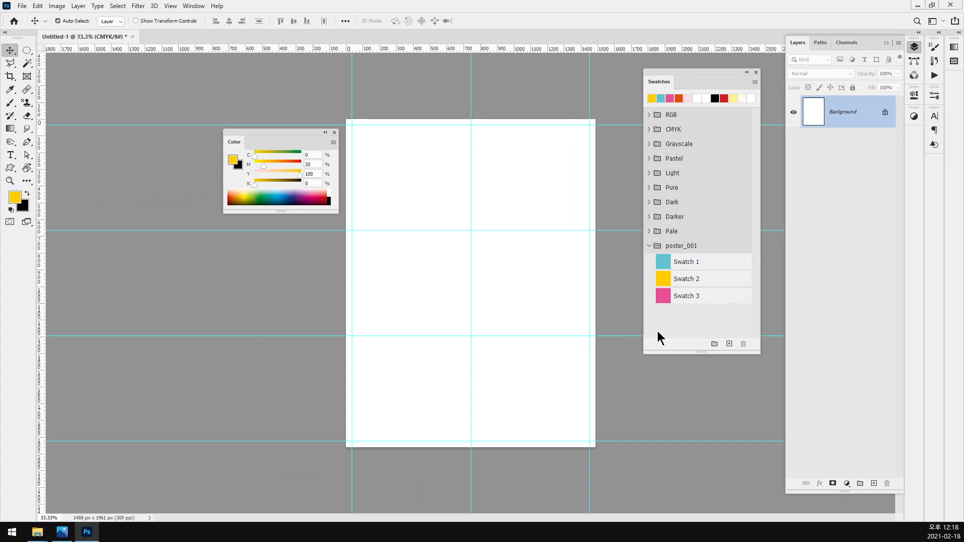
- Delete the remaining poster_001 swatch group and keep all document guides in place
click(758, 243)
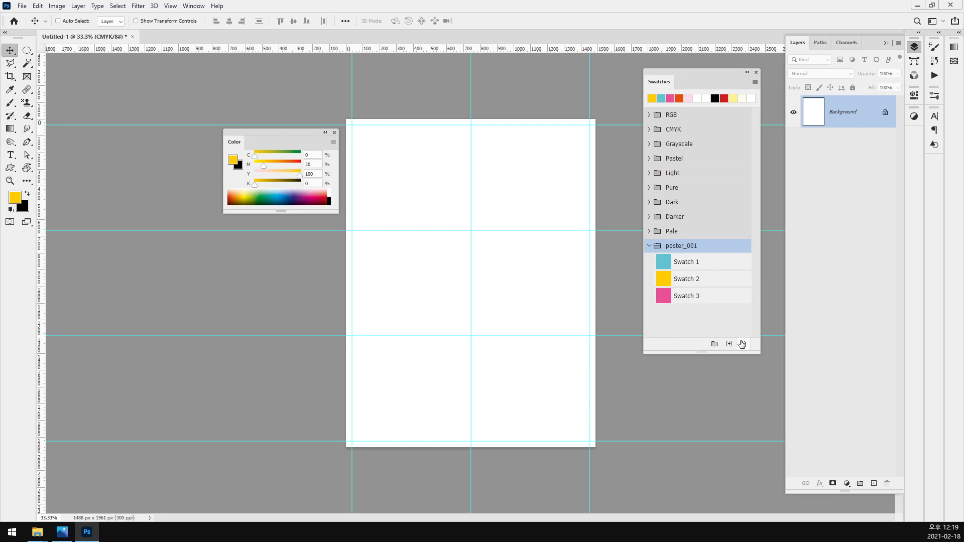
click(743, 344)
click(435, 199)
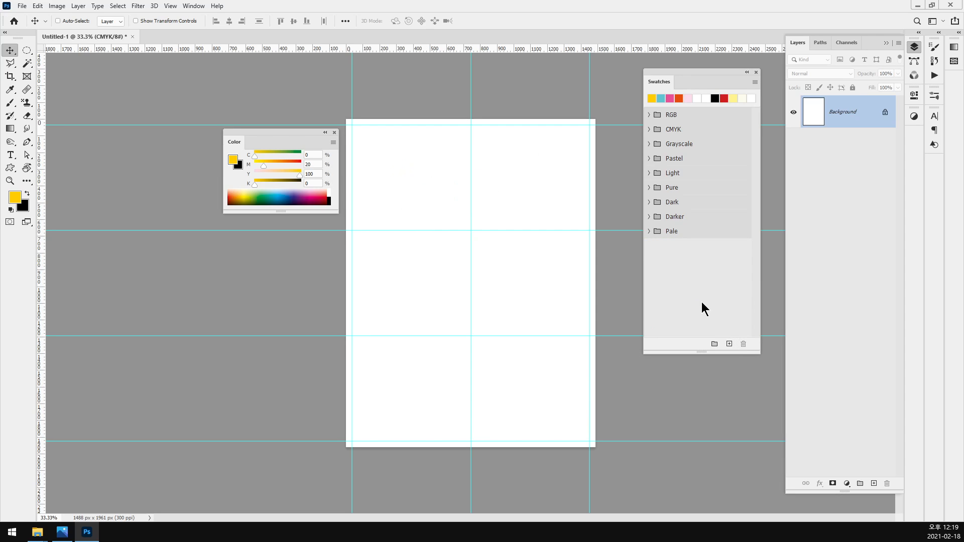
click(701, 303)
key(ctrl+semicolon)
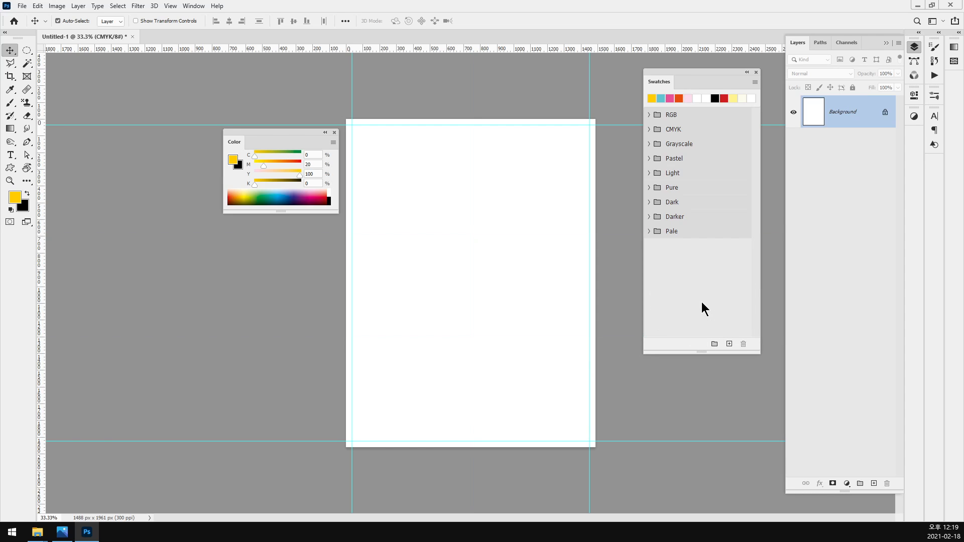
key(ctrl+shift+z)
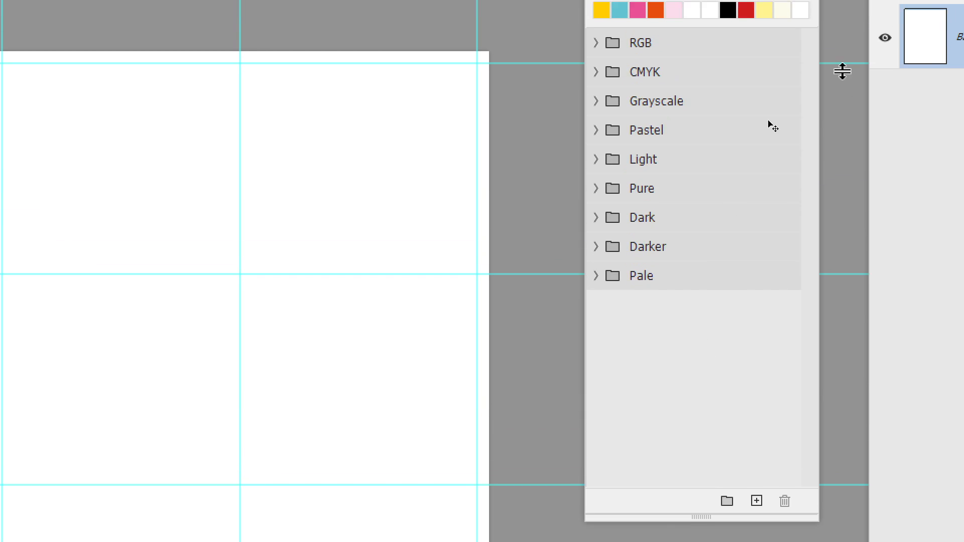
- Move the Swatches panel over the upper part of the canvas and start importing swatches
drag(743, 82, 452, 76)
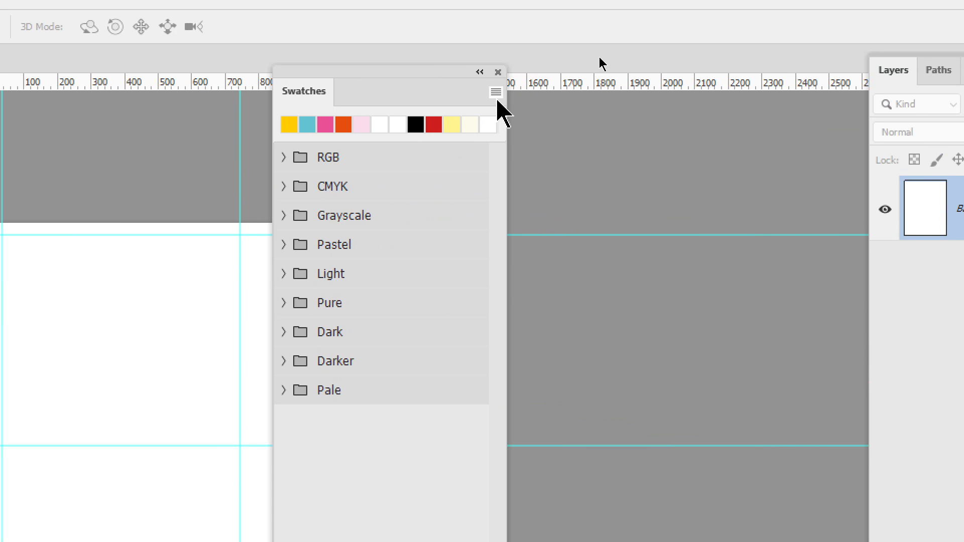
click(497, 95)
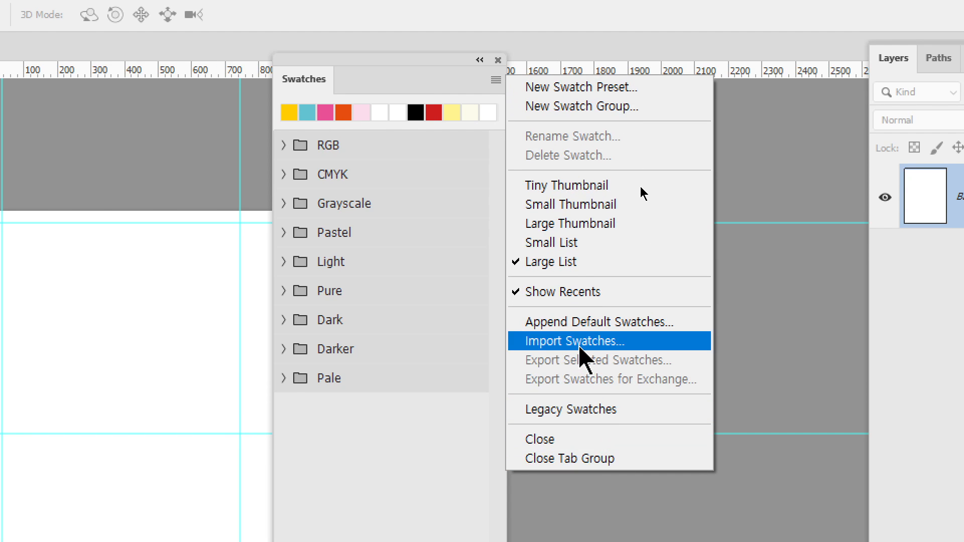
click(496, 80)
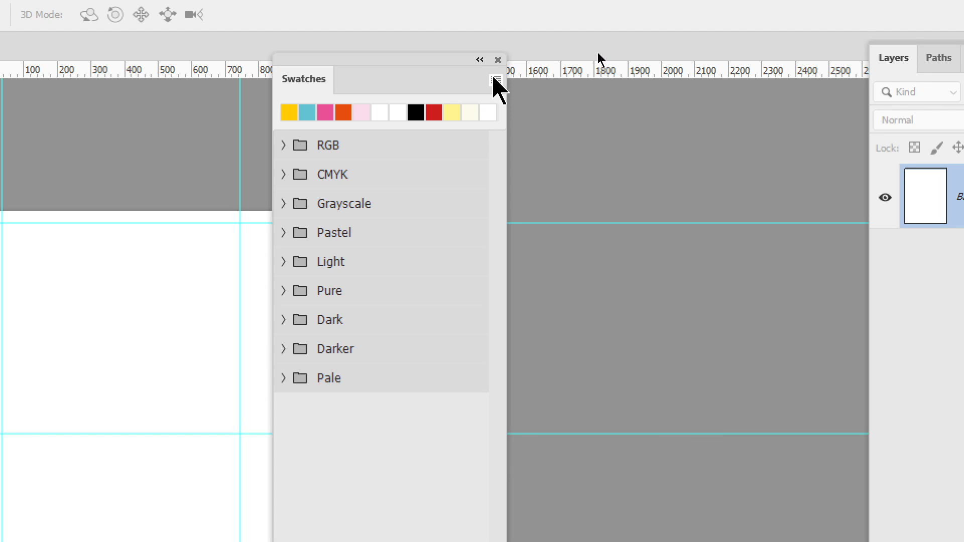
click(496, 80)
click(496, 81)
click(496, 80)
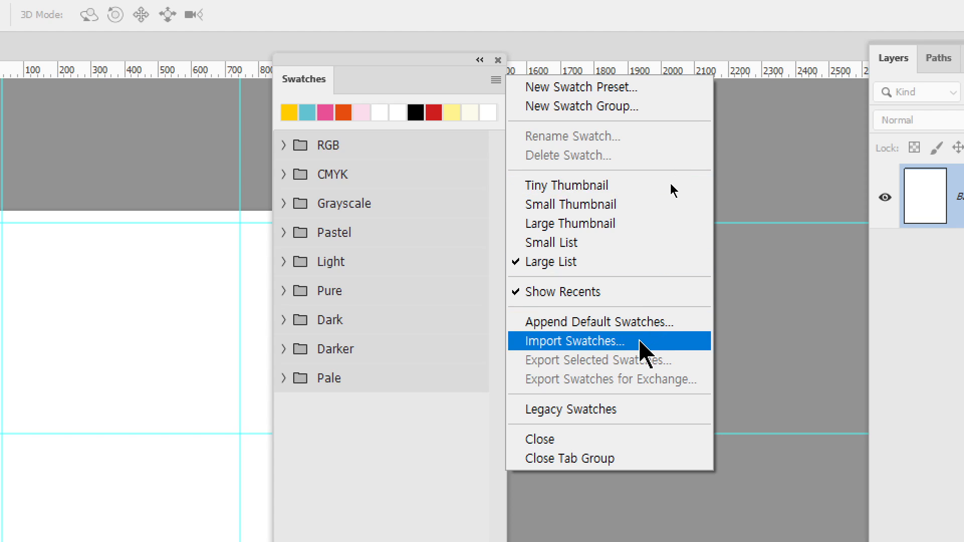
click(640, 342)
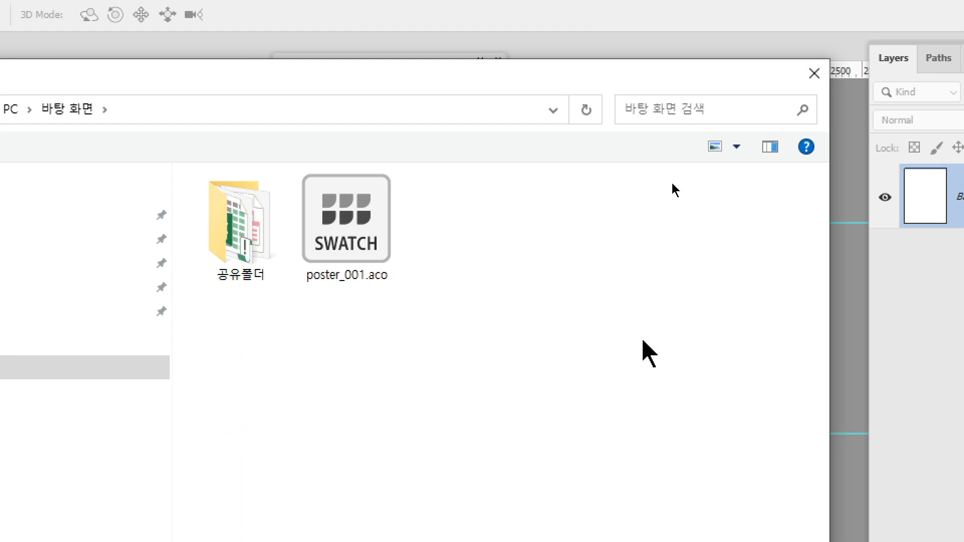
- Load poster_01_color.aco from the Desktop folder 공유폴더 > 포토샵_심화 > 07_poster > 03_poster_01
click(353, 234)
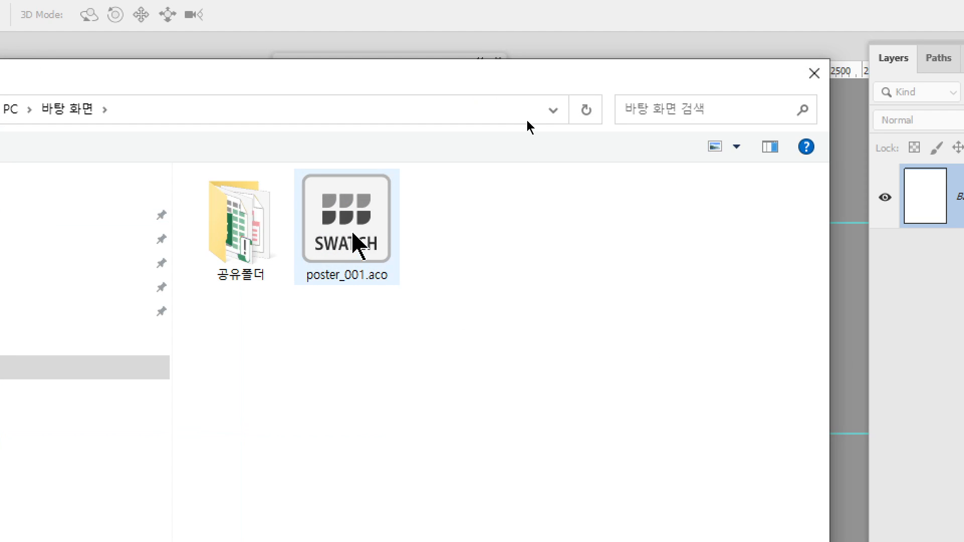
click(252, 213)
double_click(252, 213)
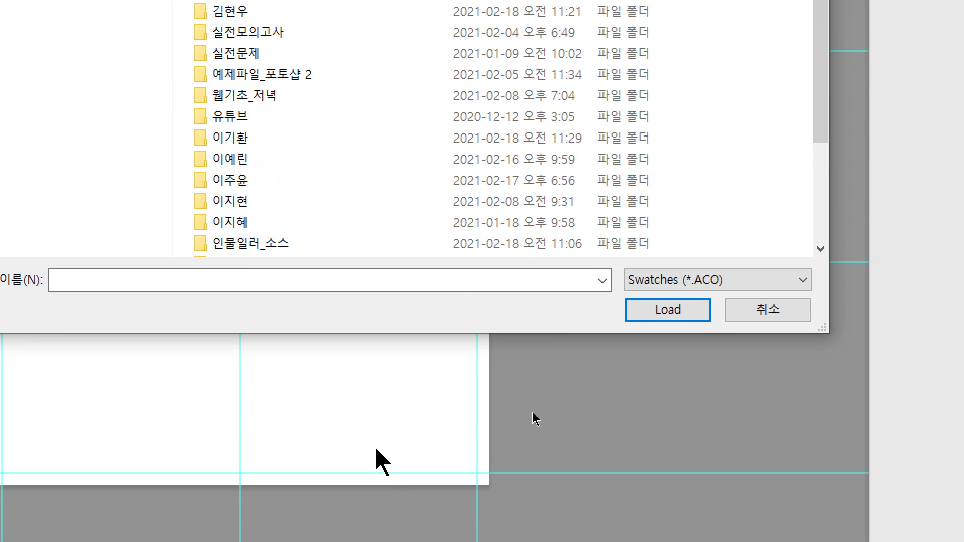
scroll(296, 512, down, 2)
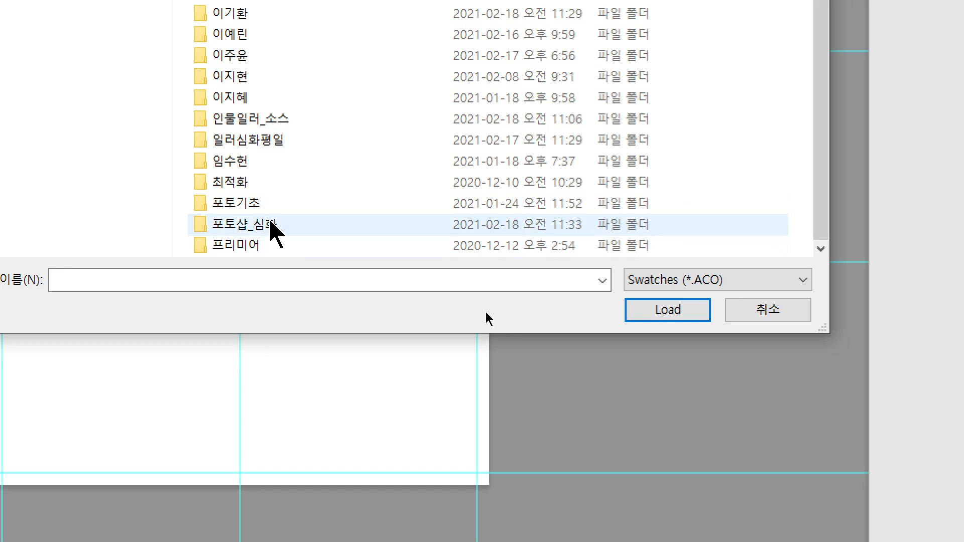
double_click(274, 221)
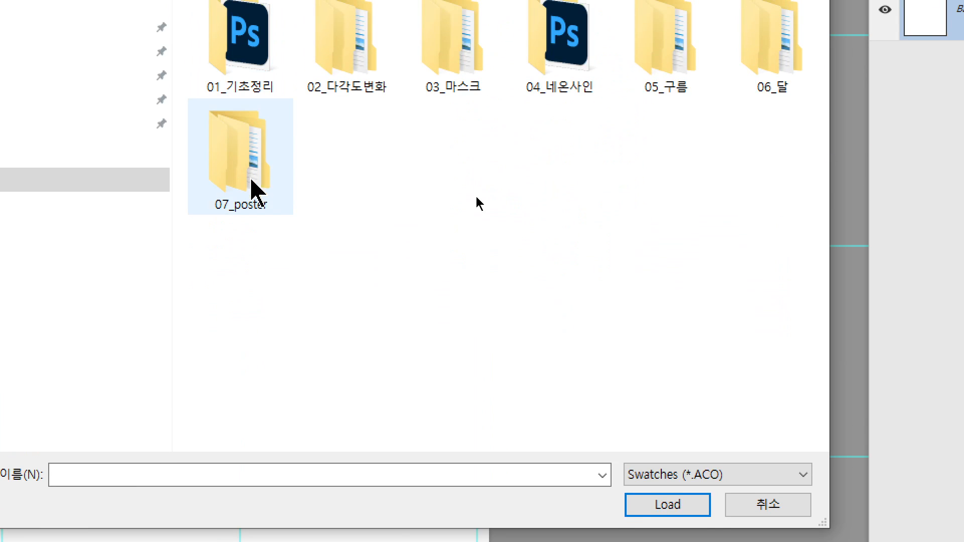
double_click(243, 157)
double_click(258, 18)
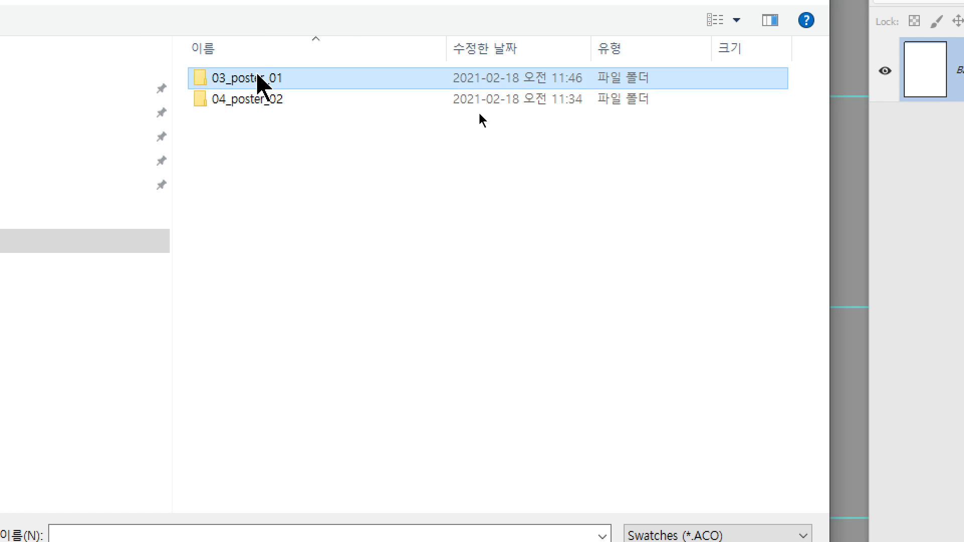
click(274, 83)
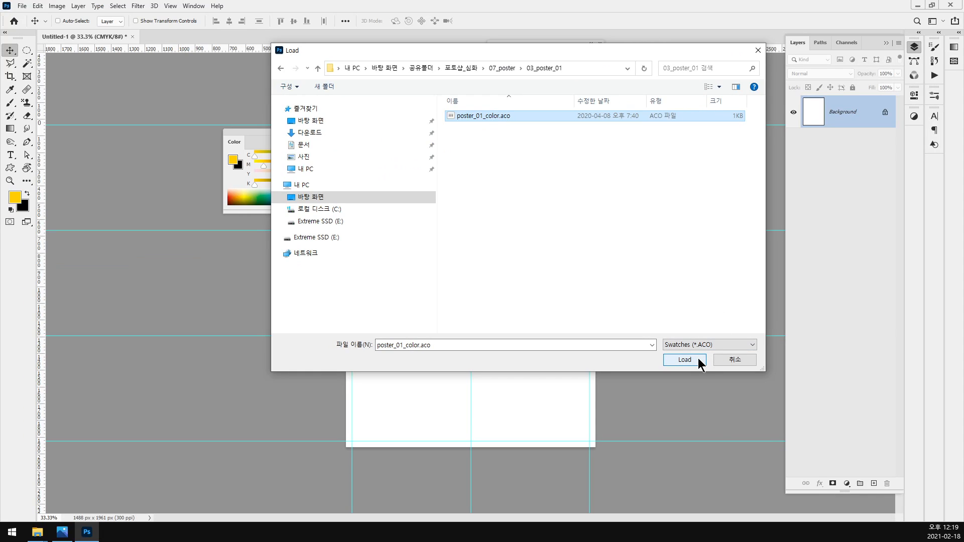
click(698, 358)
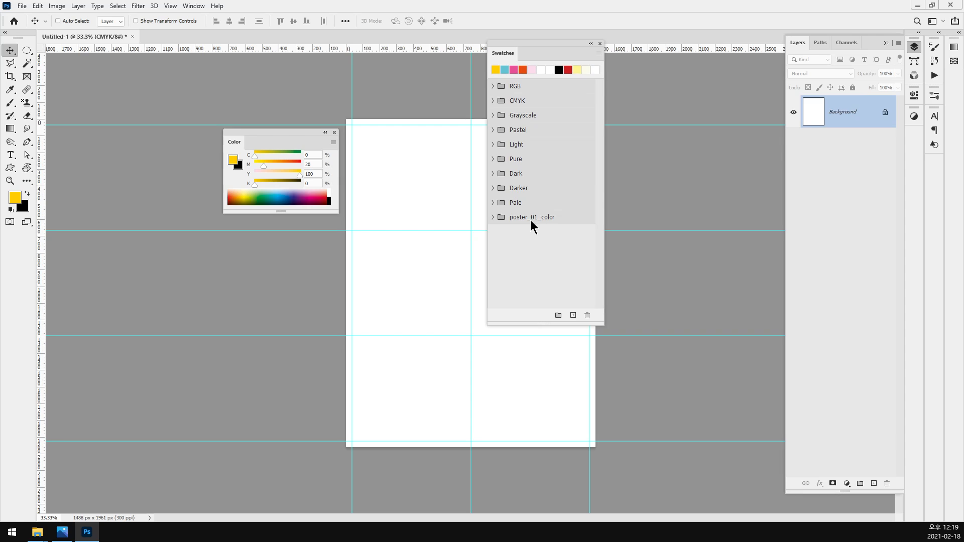
- Expand the imported poster_01_color swatch group and its p01 subgroup
click(530, 219)
click(493, 218)
click(513, 232)
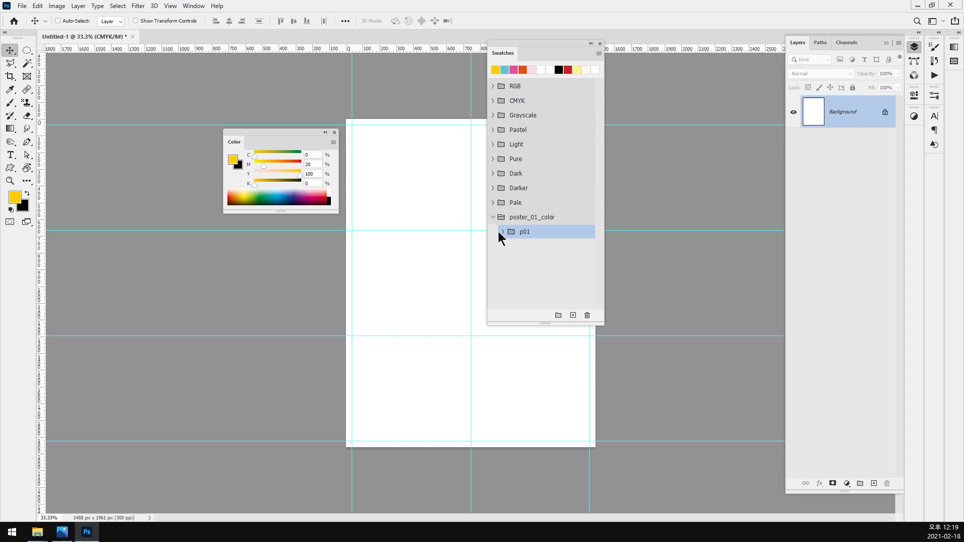
click(503, 231)
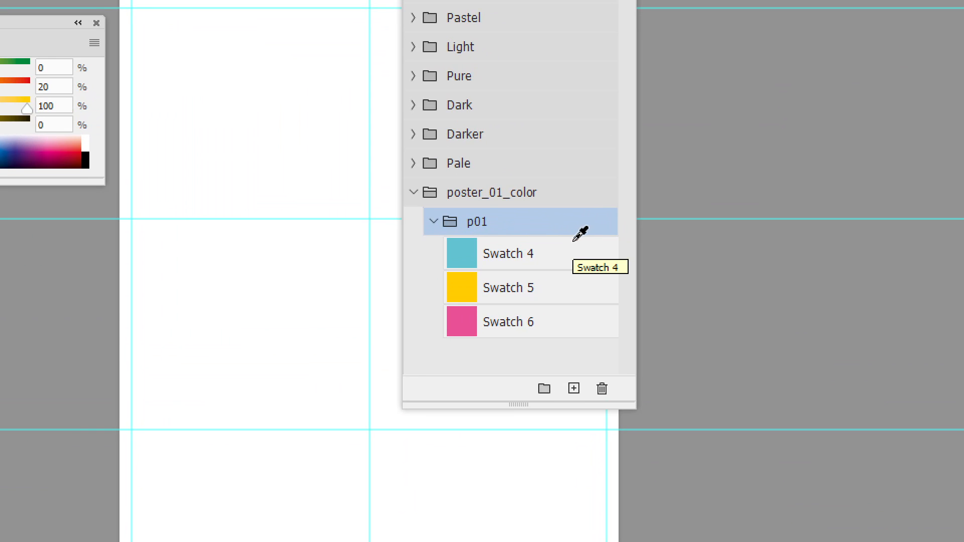
- Try to move the p01 subgroup out of the poster_01_color group
drag(465, 221, 447, 189)
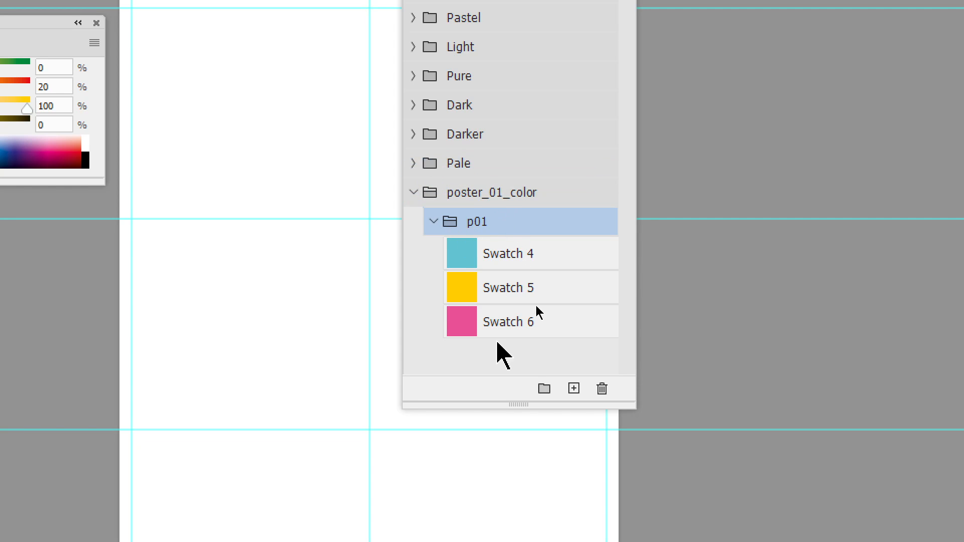
click(504, 366)
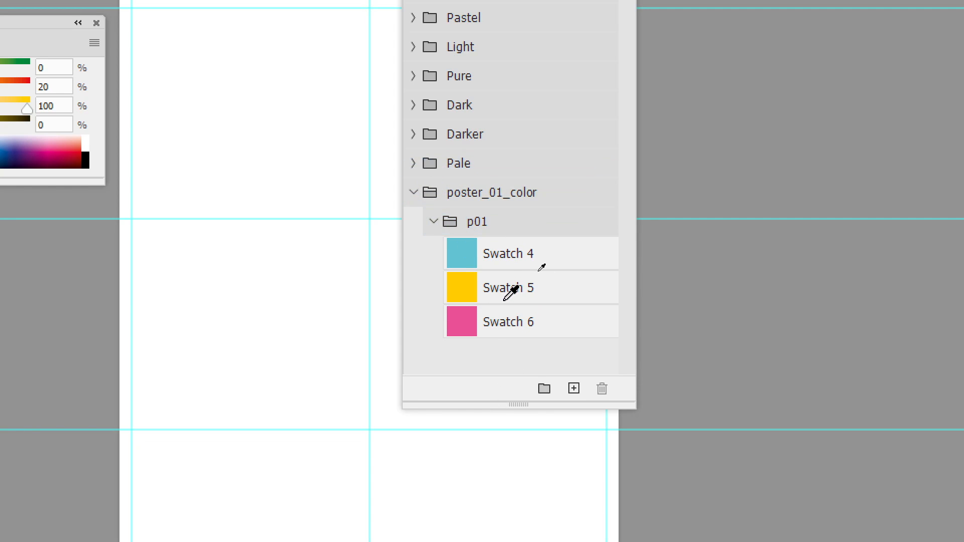
click(527, 230)
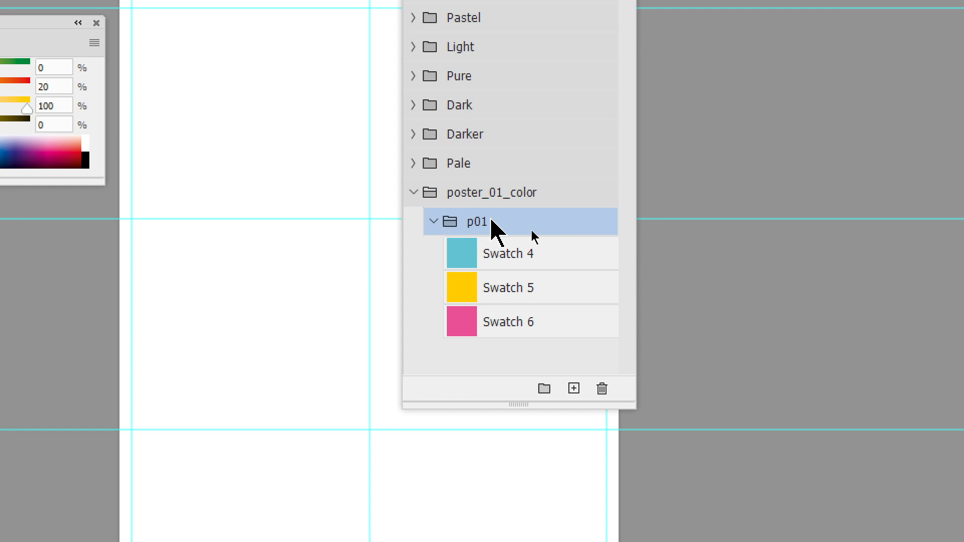
click(472, 193)
click(459, 162)
- Try to export the p01 swatch subgroup on its own
click(480, 221)
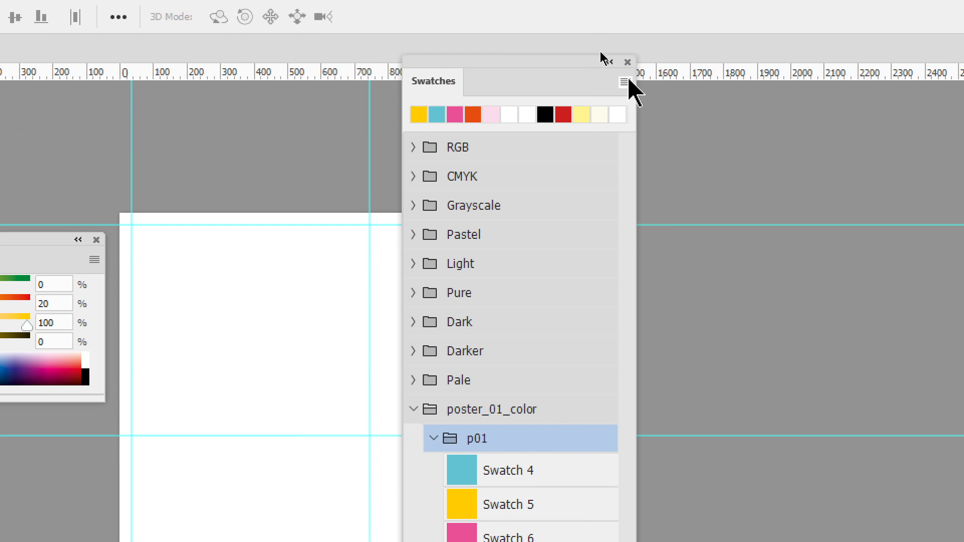
click(626, 82)
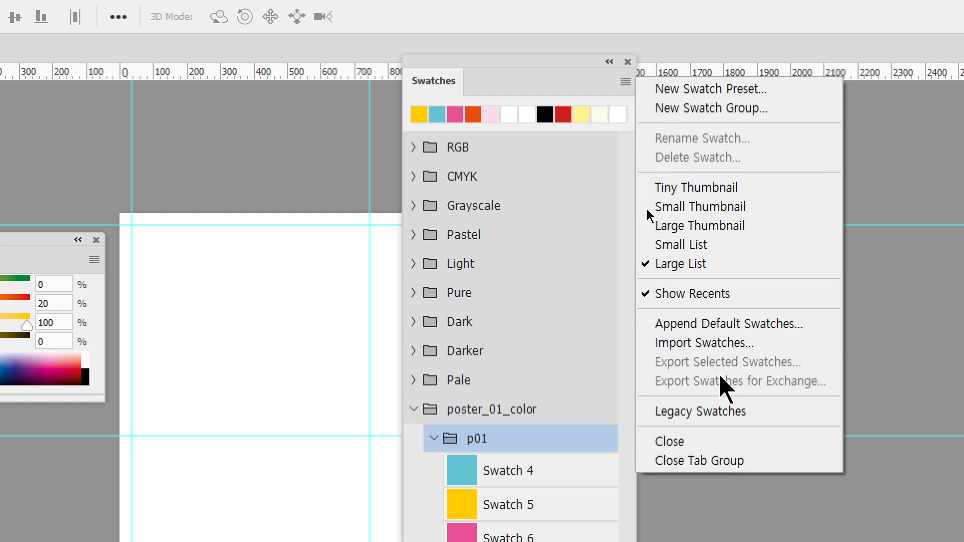
click(448, 433)
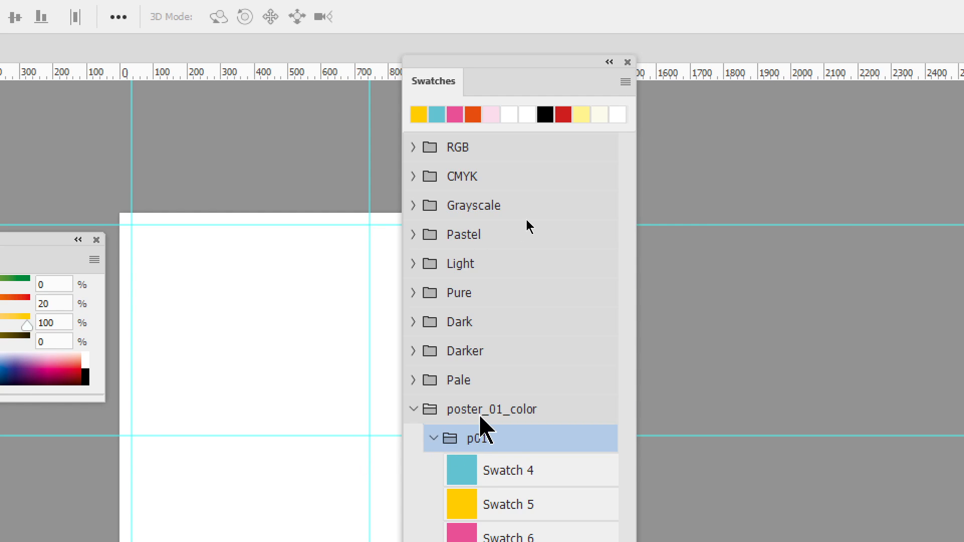
- Export the poster_01_color swatch group as an ACO file named pp-1 in the 03_poster_01 folder
click(491, 413)
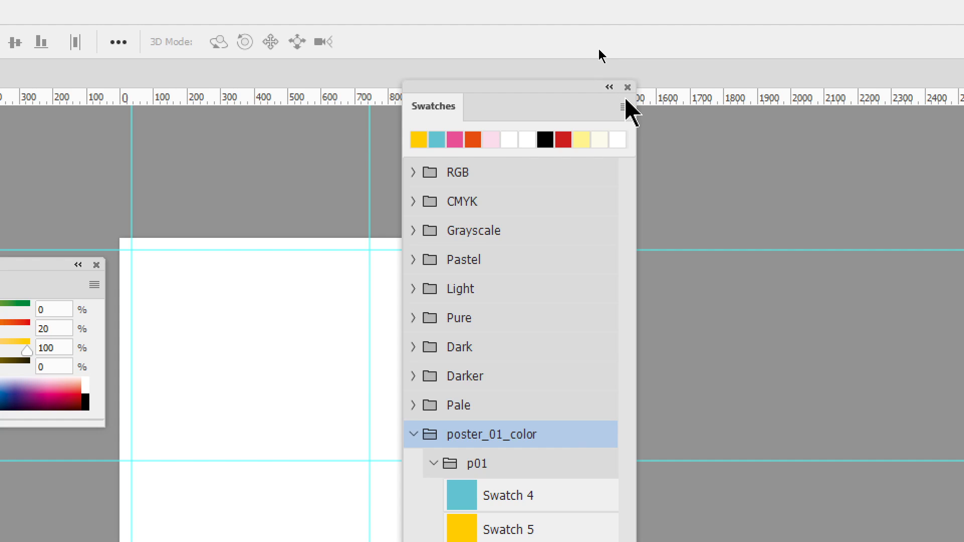
click(626, 81)
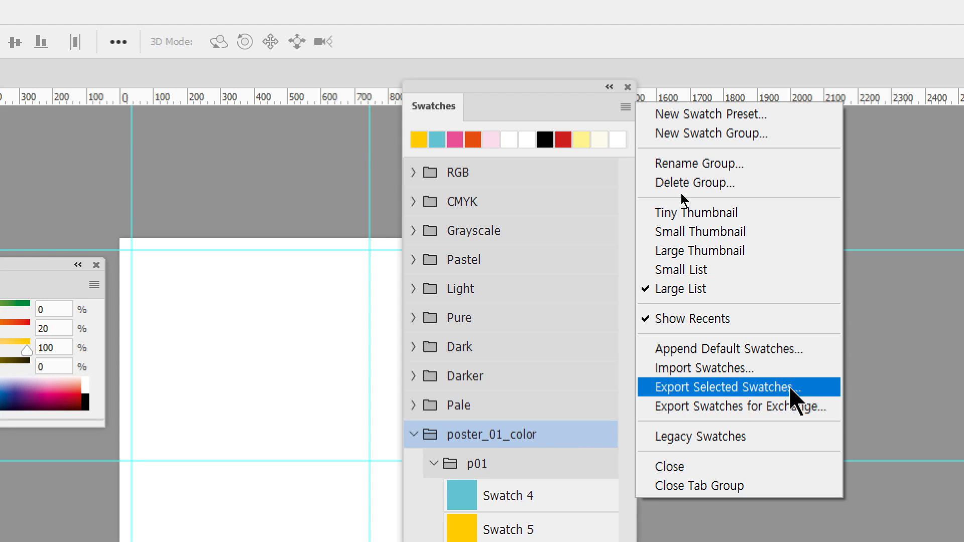
click(793, 391)
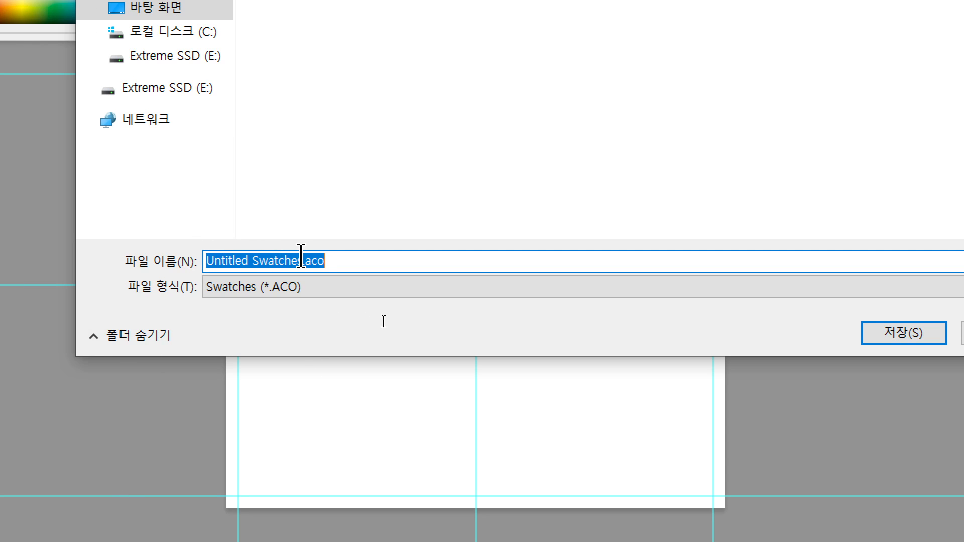
text(pp)
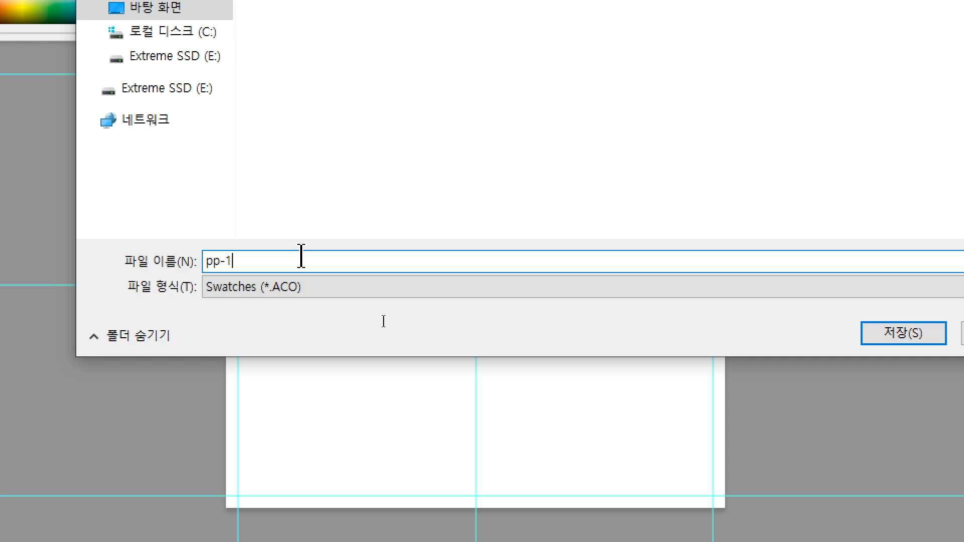
text(-1)
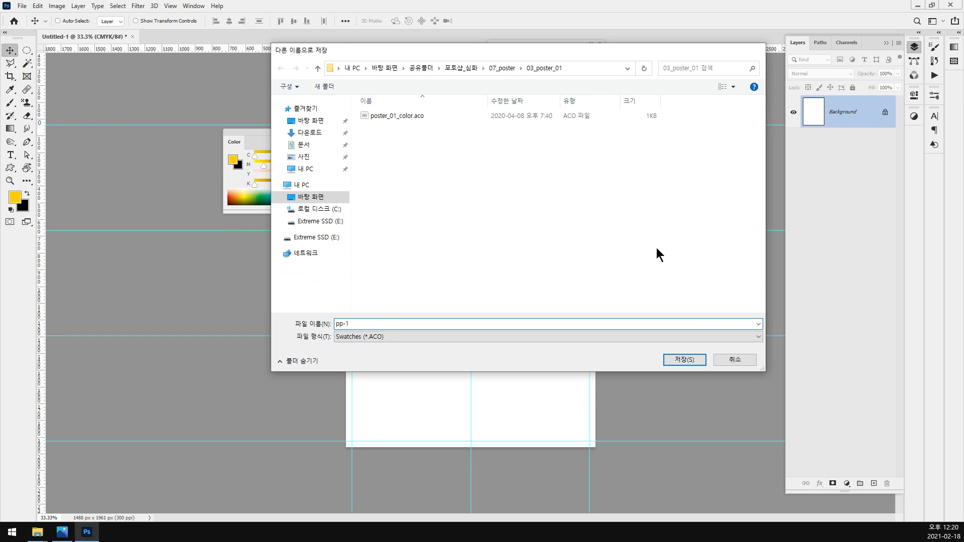
key(Return)
click(548, 305)
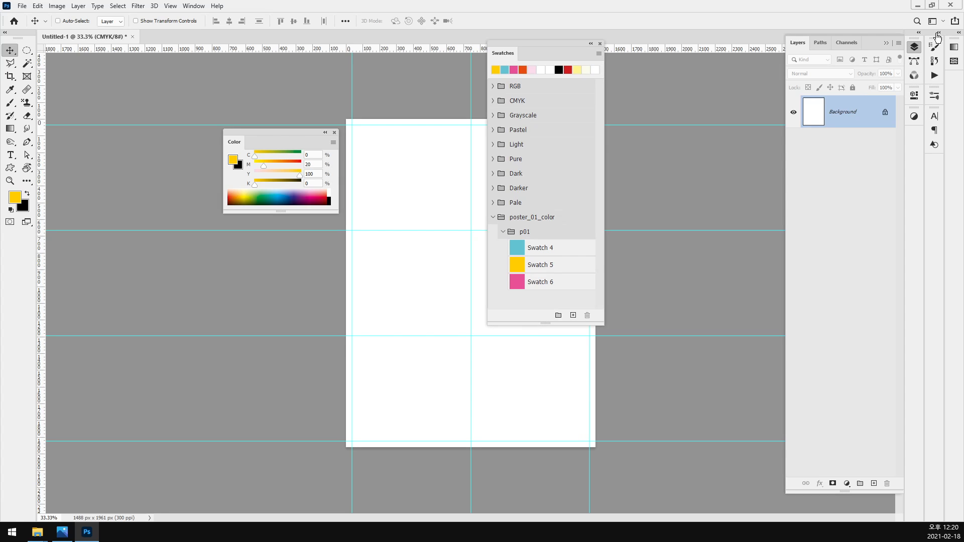
- Clear the area around the canvas by moving the Swatches panel beside it and docking the Color panel next to the collapsed Layers panel
click(915, 52)
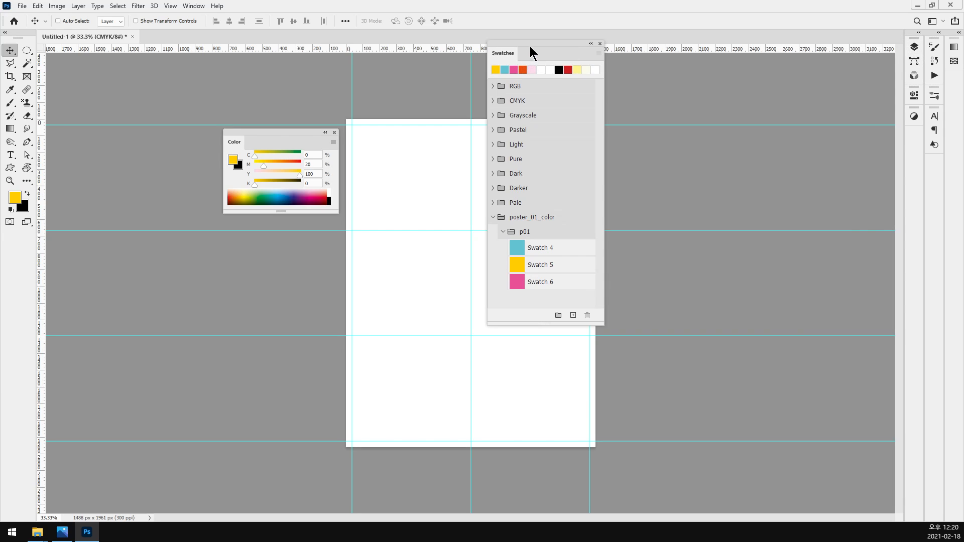
drag(523, 49, 771, 72)
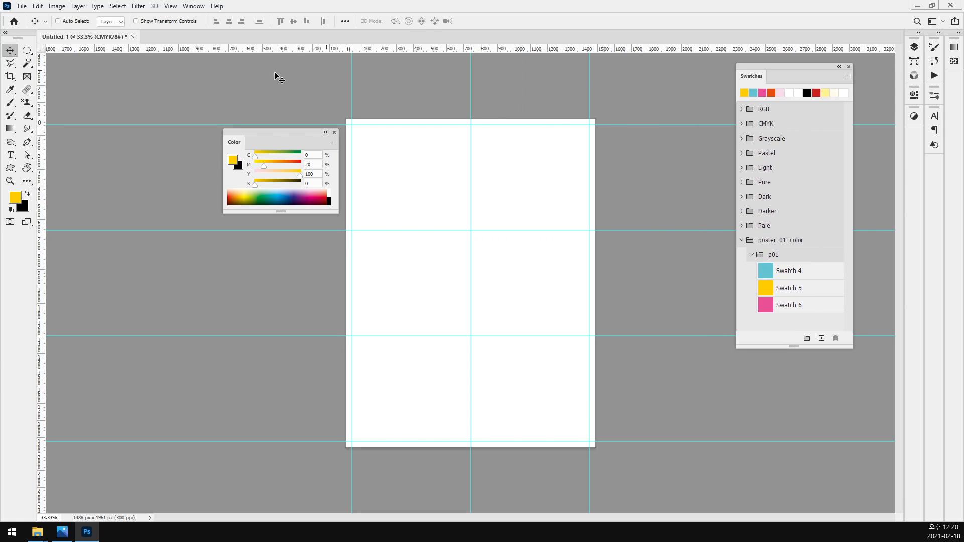
drag(279, 138, 930, 62)
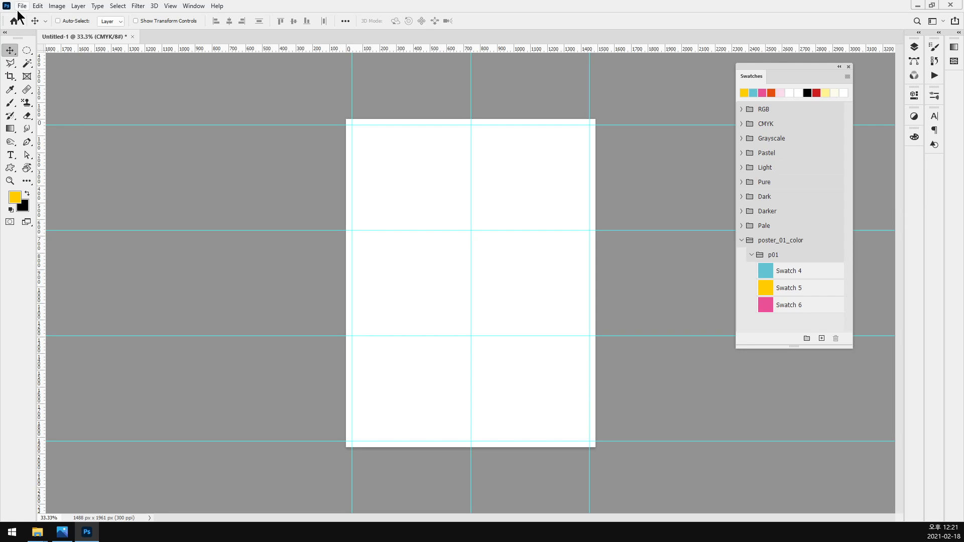
click(38, 6)
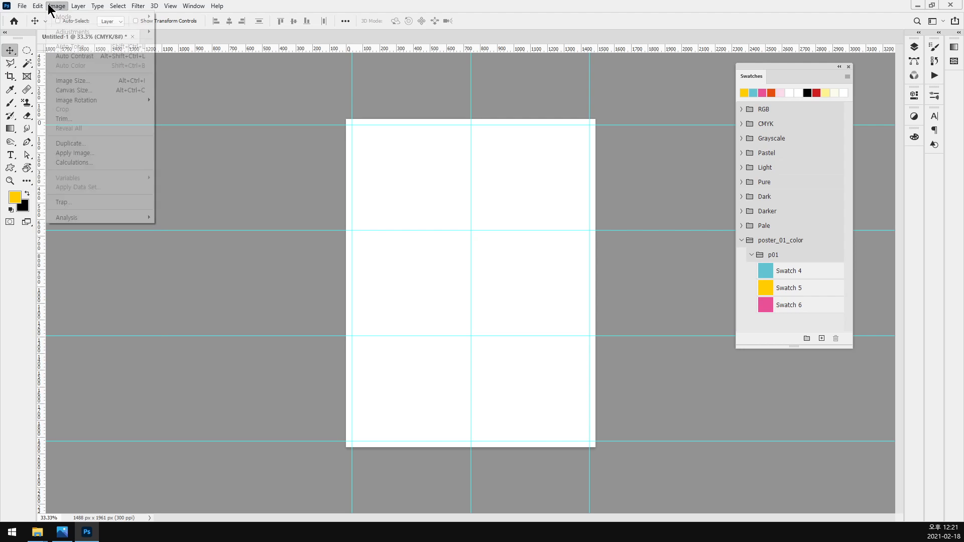
mouse_move(23, 7)
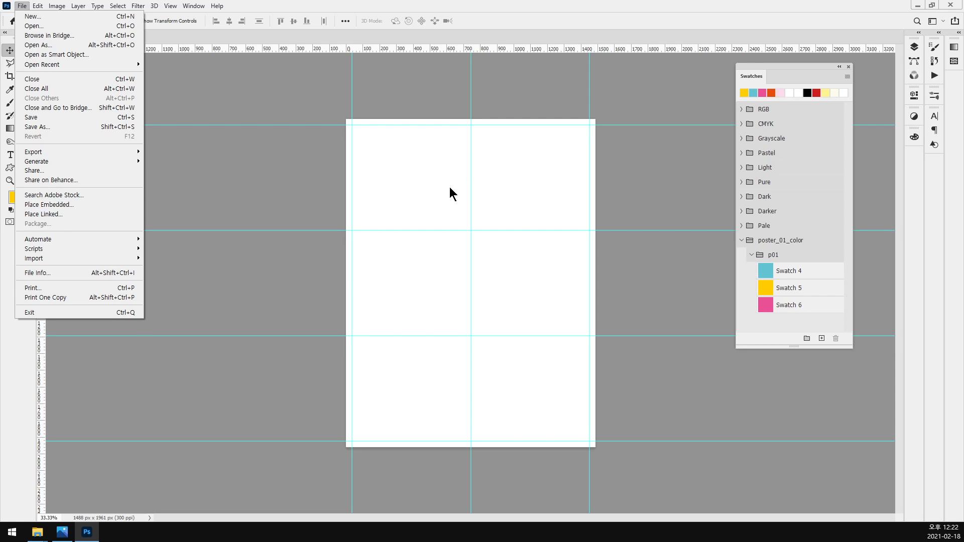
click(465, 224)
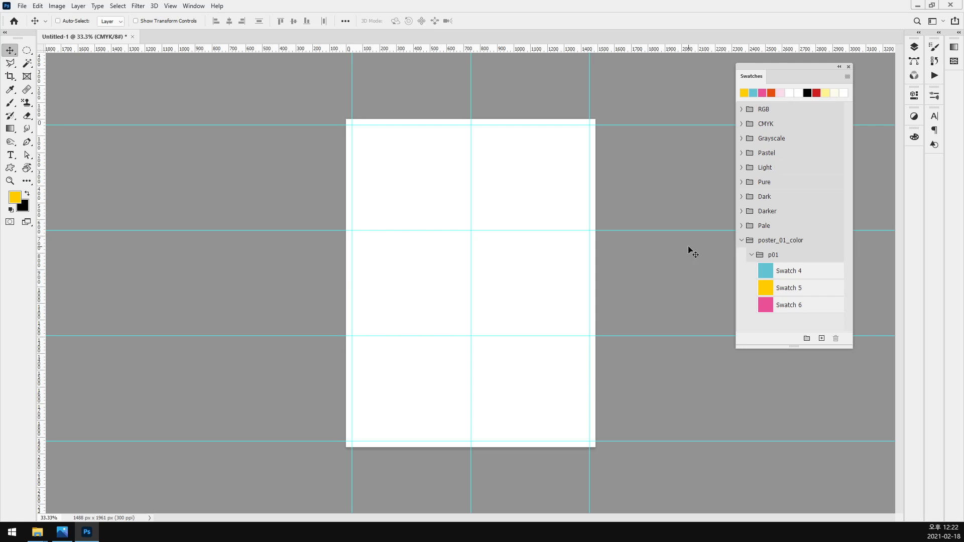
click(38, 7)
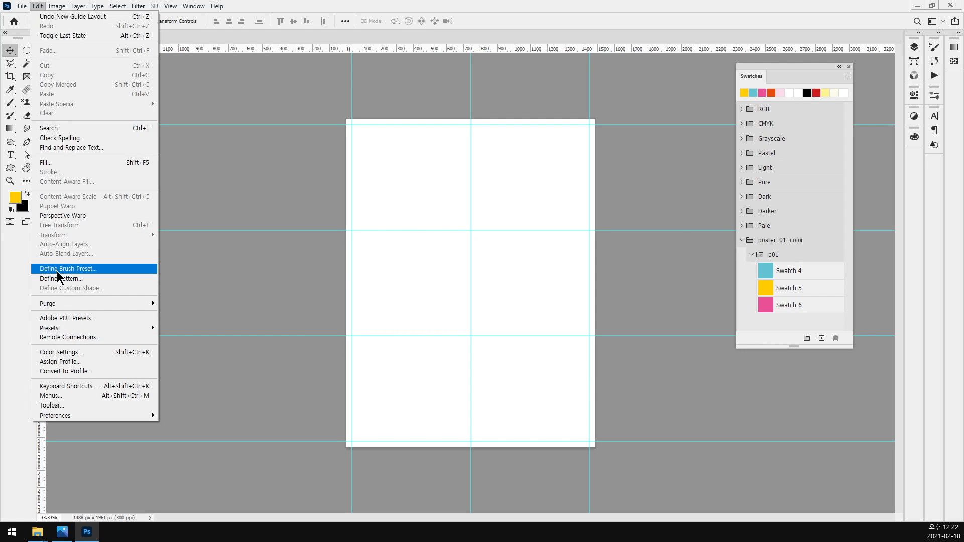
mouse_move(57, 304)
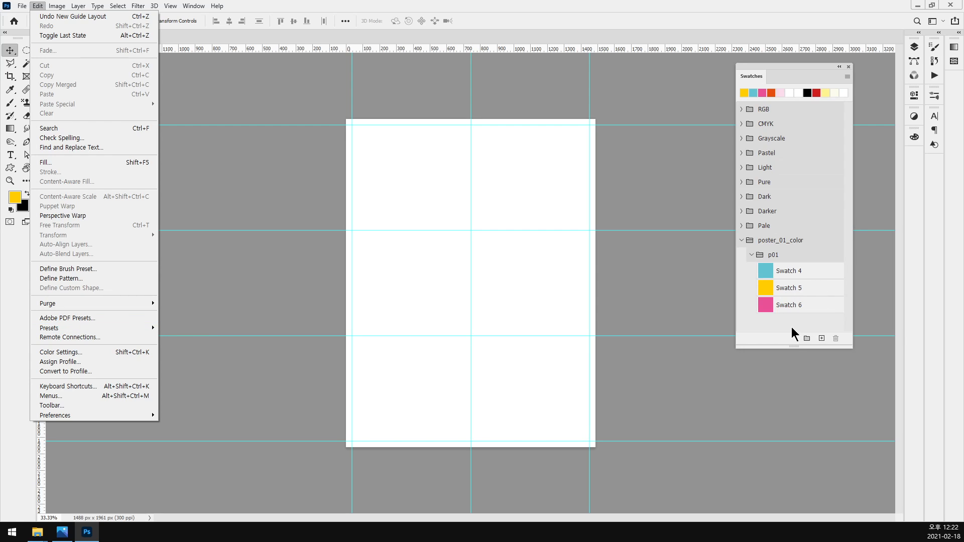
key(Escape)
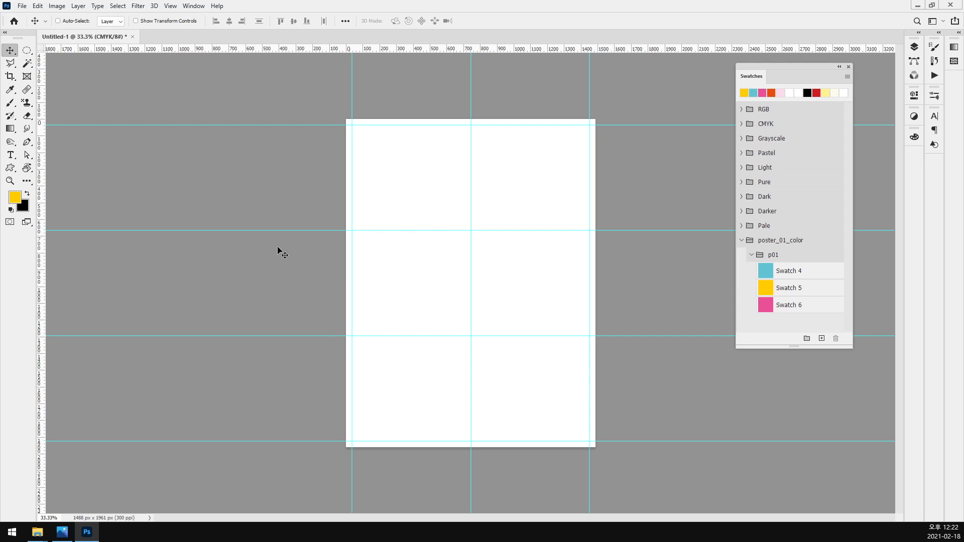
- Check the sample poster poster_01_sample-01.jpg, and arrange the Layers and Swatches panels on opposite sides of the canvas
click(62, 532)
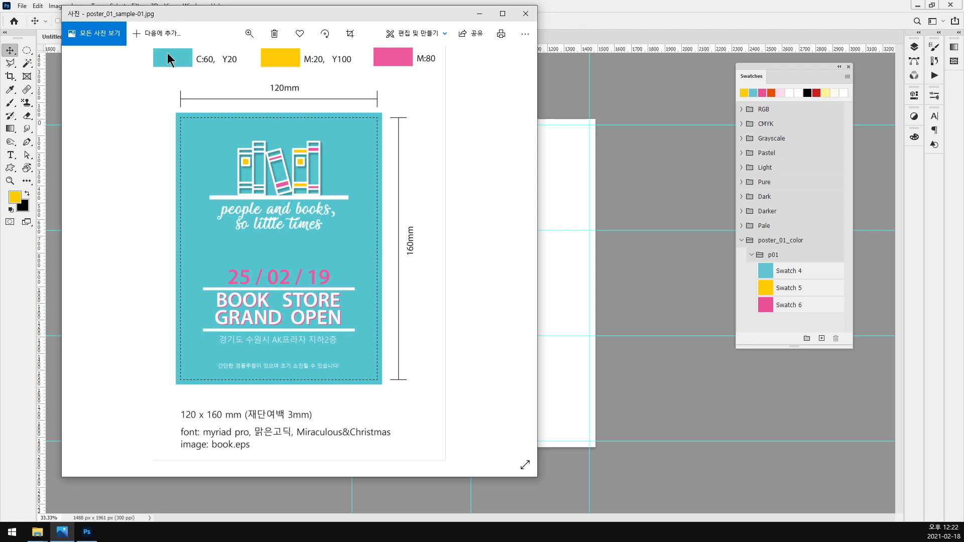
click(741, 7)
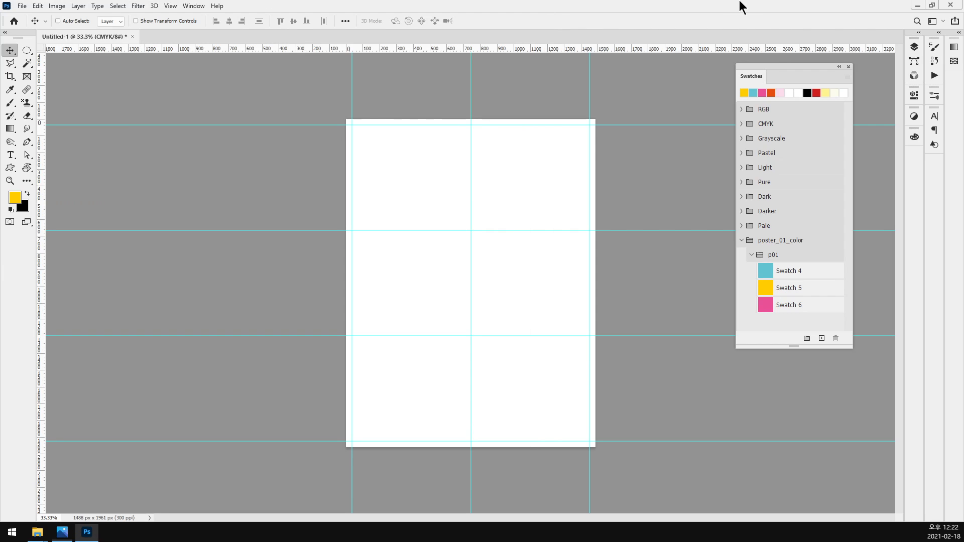
click(915, 47)
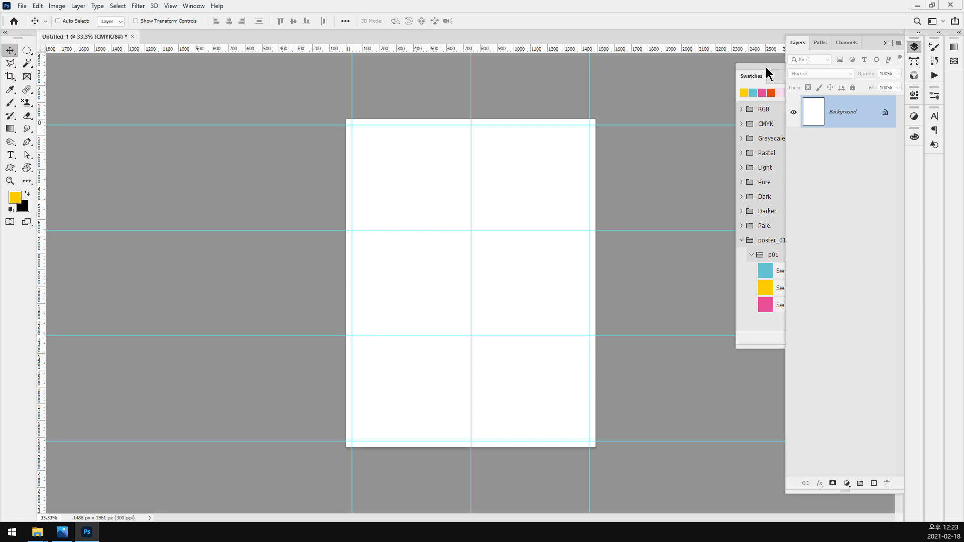
drag(766, 68, 164, 68)
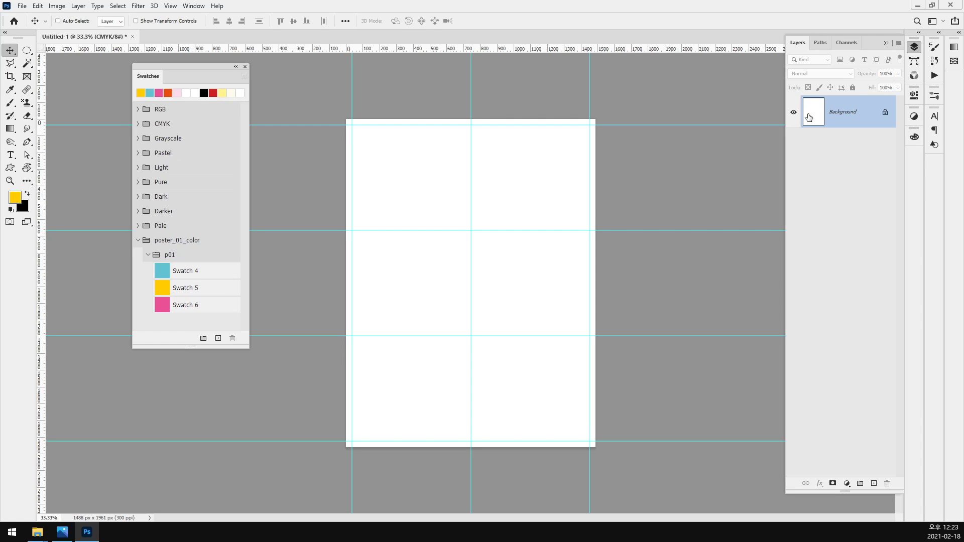
- Try filling the Background layer with the blue Swatch 4 using the Paint Bucket tool
click(168, 270)
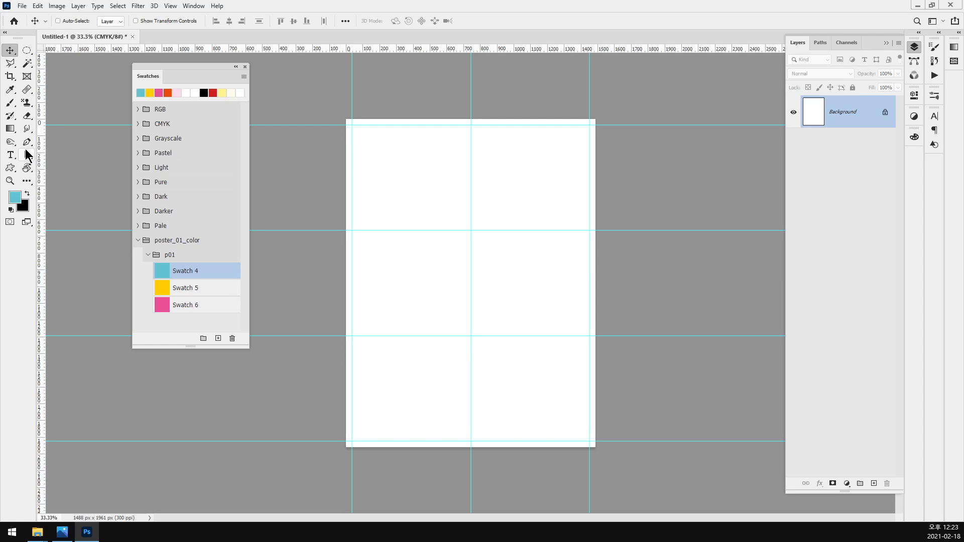
click(10, 129)
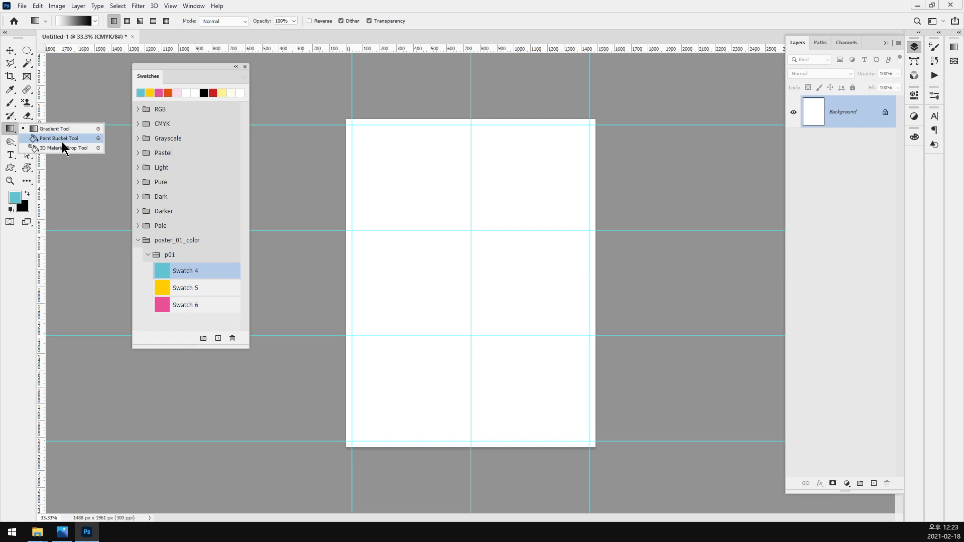
click(62, 142)
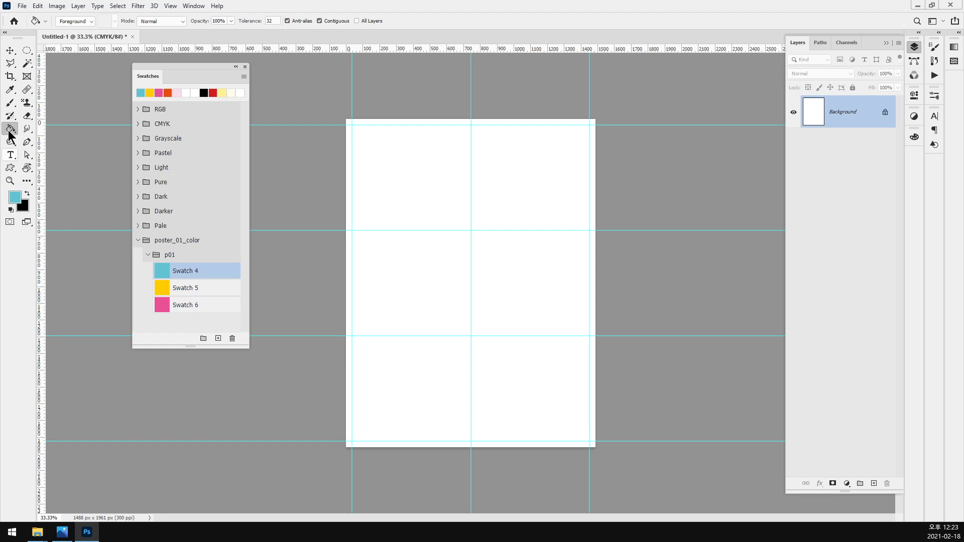
click(458, 172)
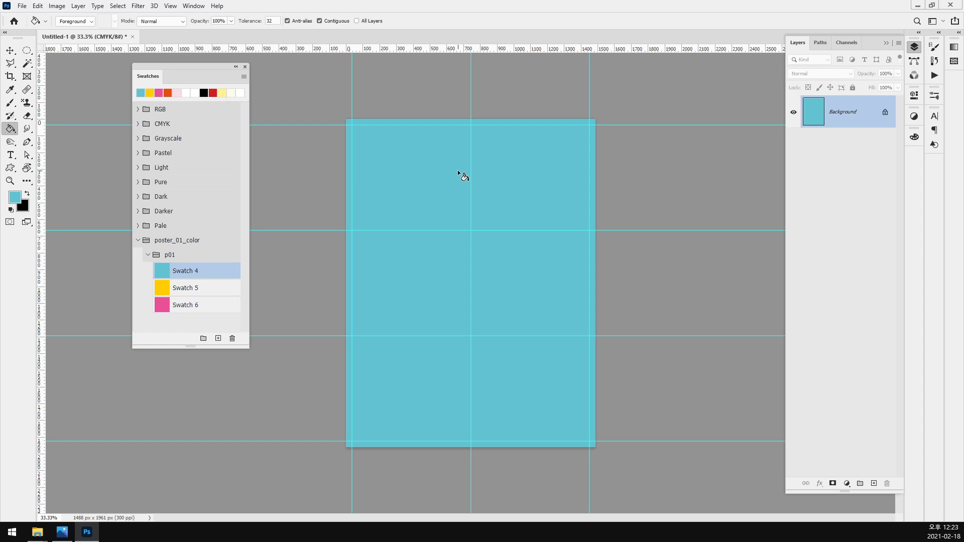
key(ctrl+z)
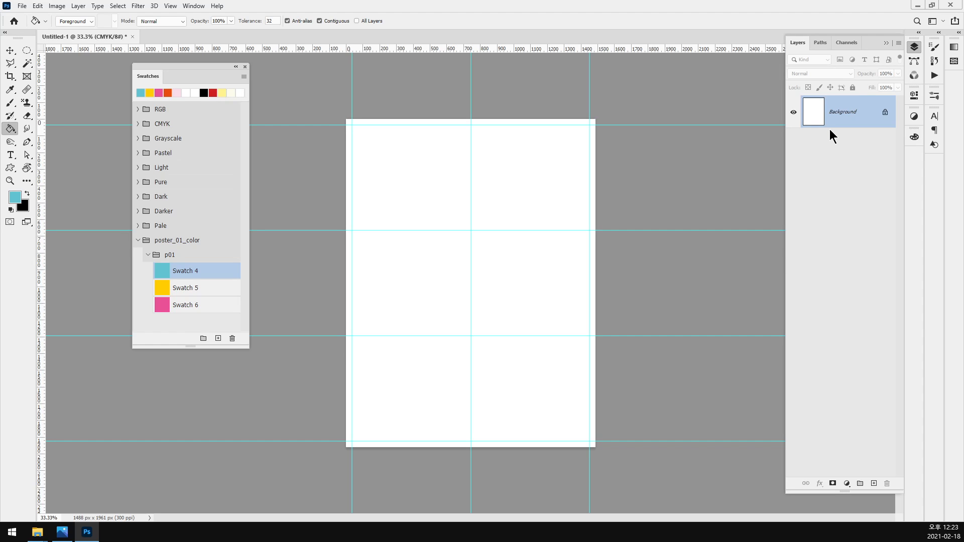
- Duplicate the white Background layer and hide the original Background
click(873, 484)
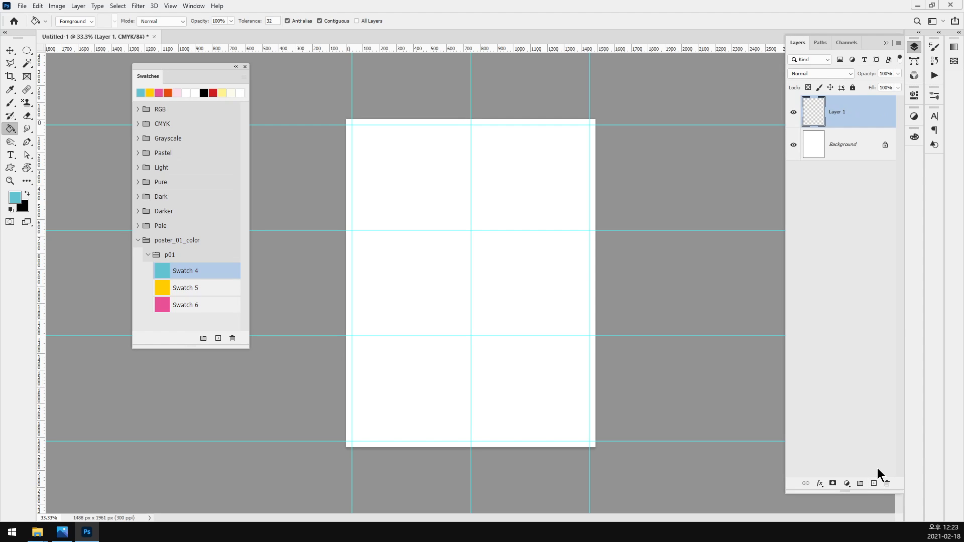
key(ctrl+z)
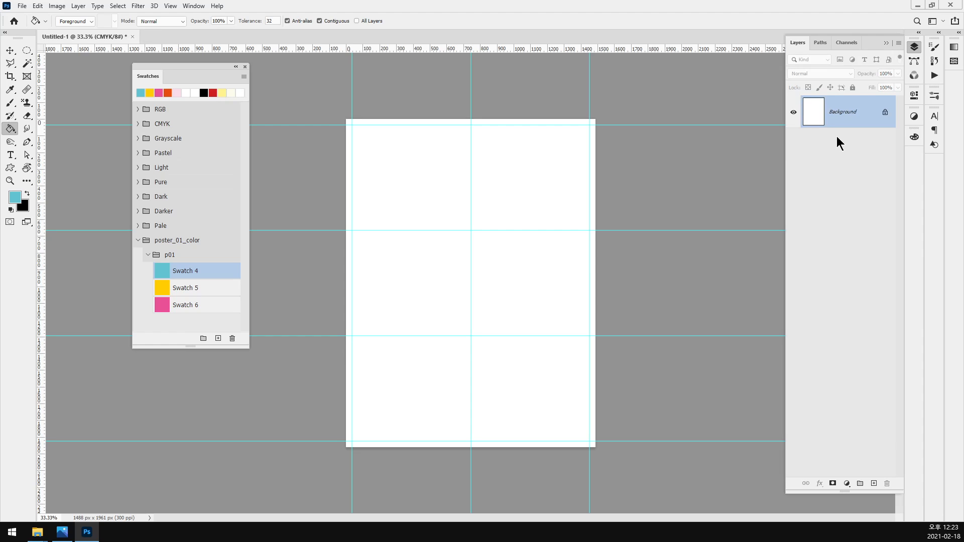
key(ctrl+shift+z)
click(794, 145)
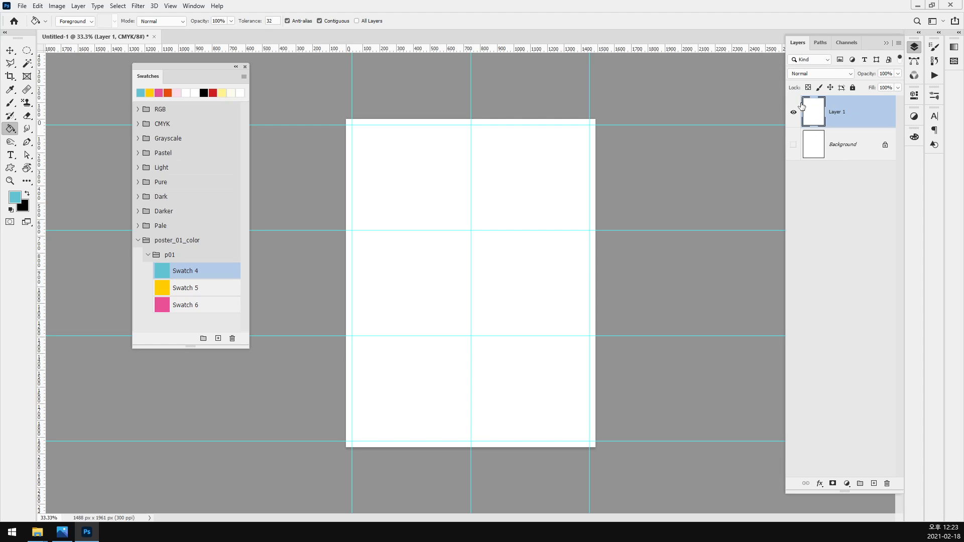
- Add a Color Overlay effect to Layer 1 with its blend mode set to Normal
double_click(862, 124)
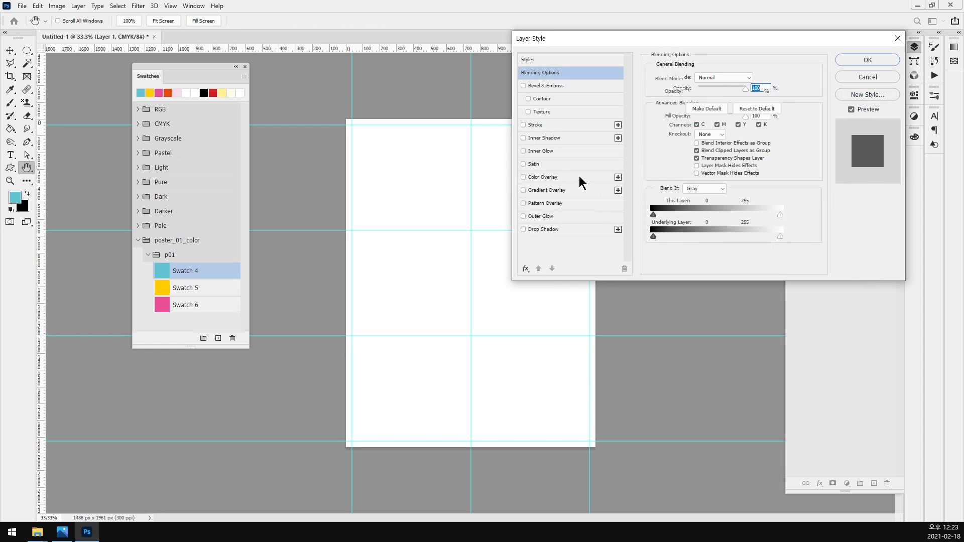
click(580, 177)
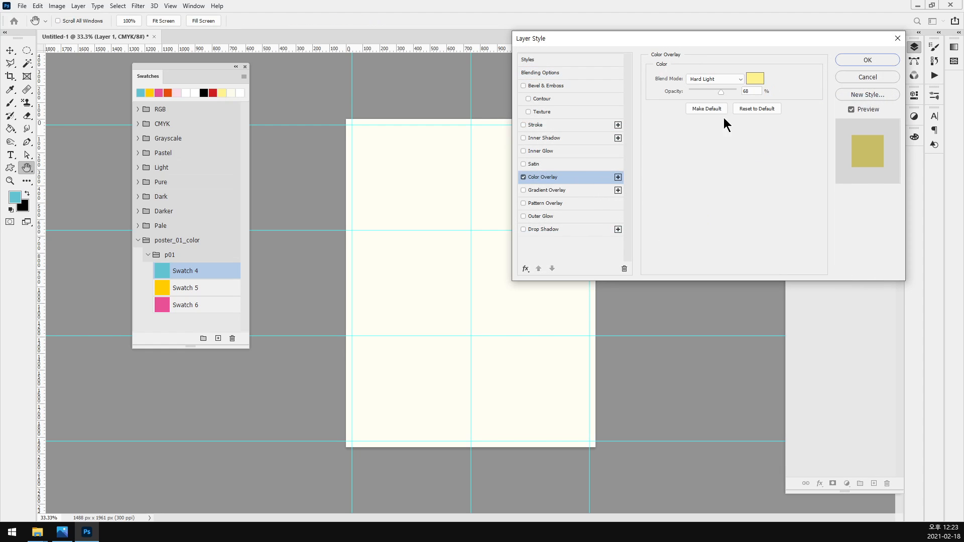
click(742, 79)
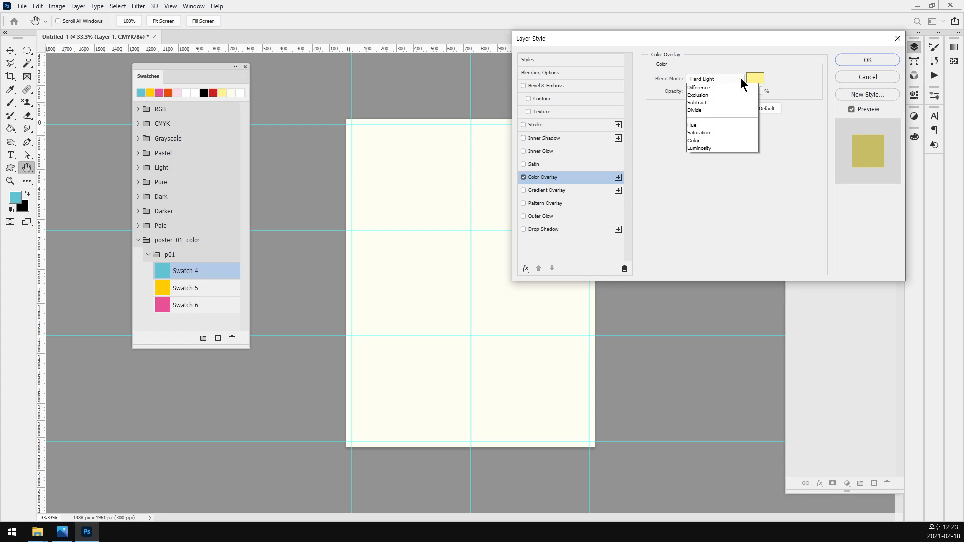
click(730, 85)
click(759, 79)
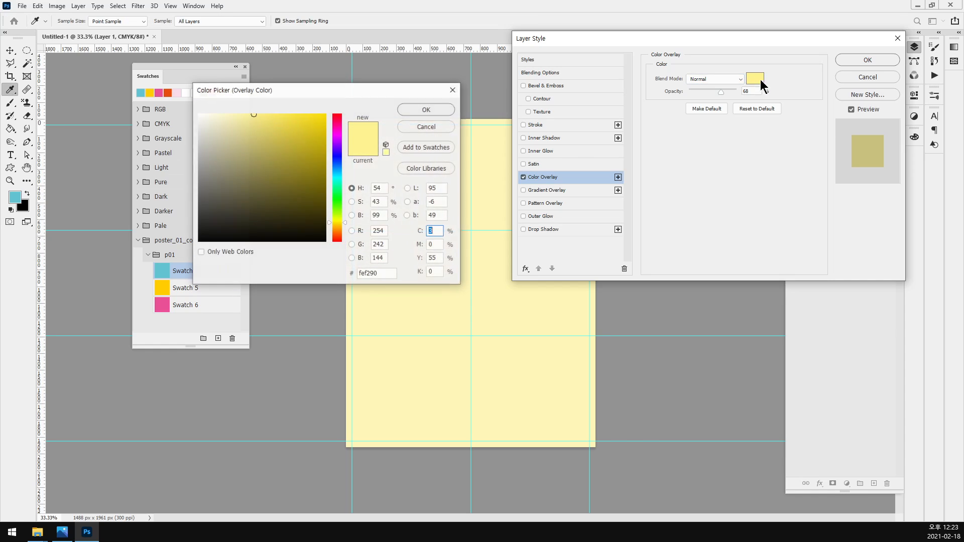
click(425, 168)
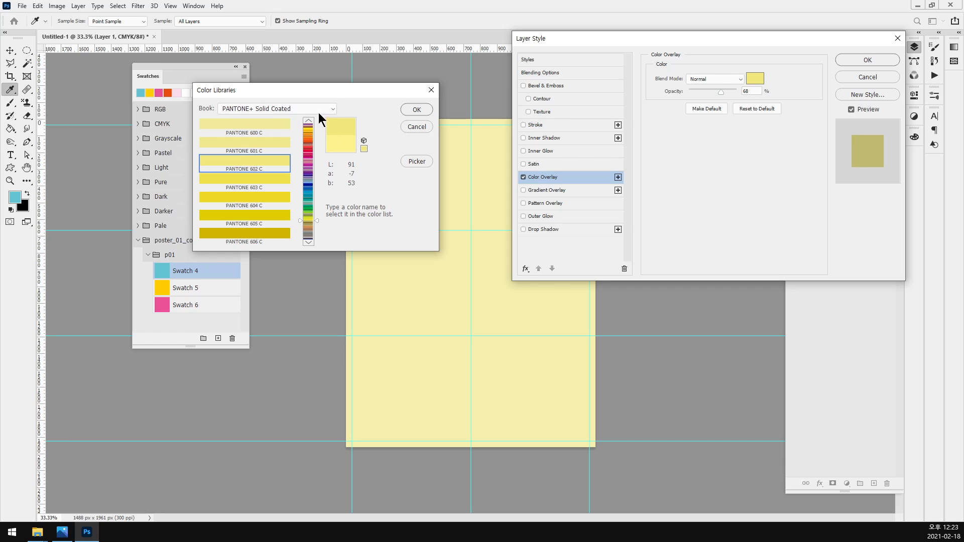
click(322, 110)
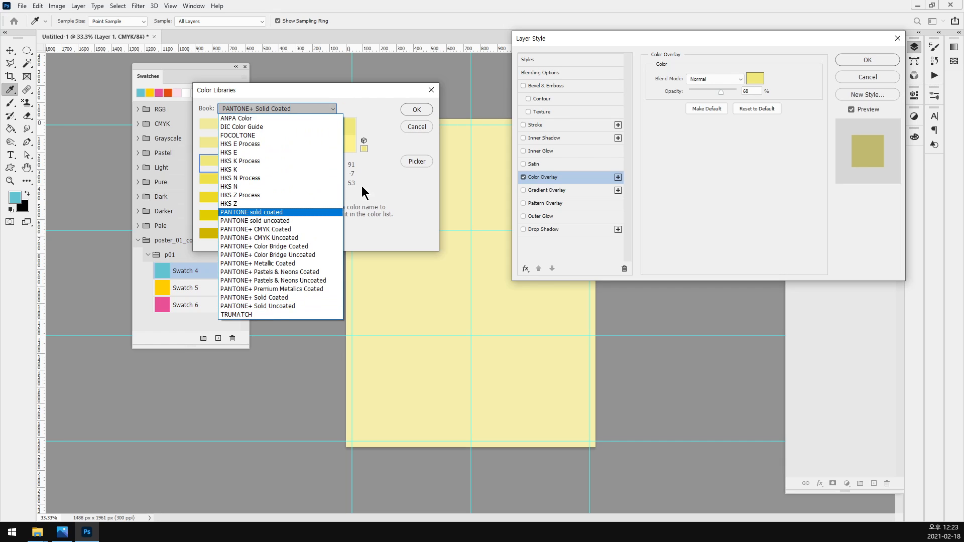
click(420, 220)
click(417, 127)
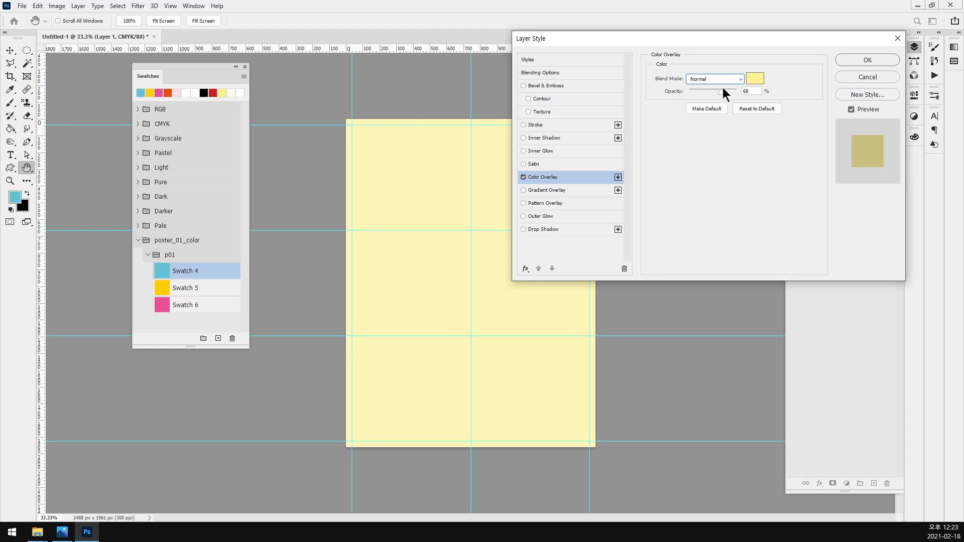
- Set the overlay color to the blue Swatch 4 at 100% opacity and apply the layer style
click(755, 79)
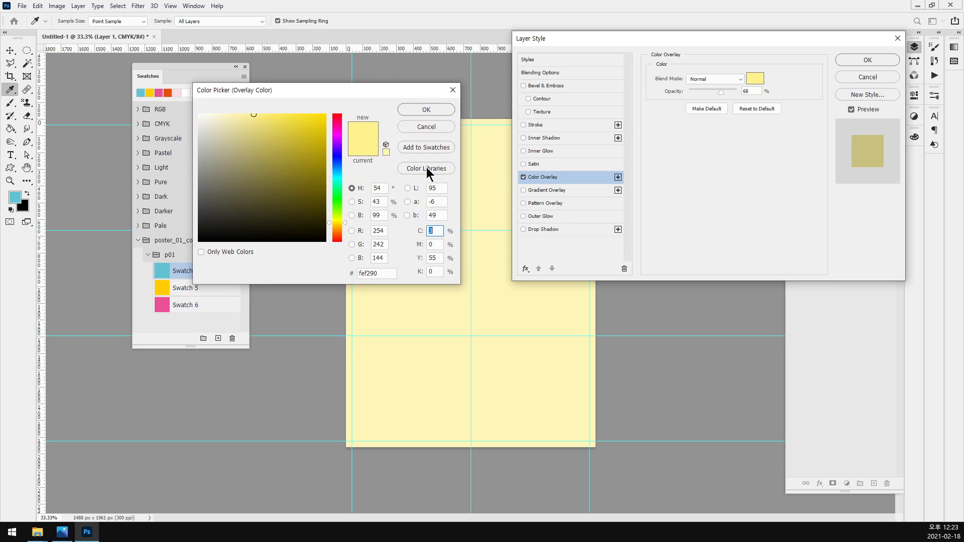
drag(384, 84, 447, 65)
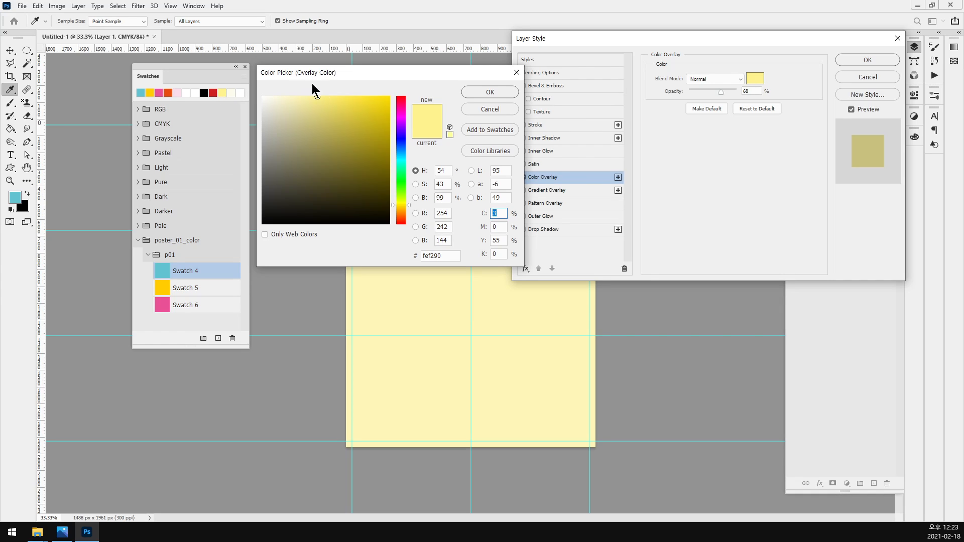
click(164, 274)
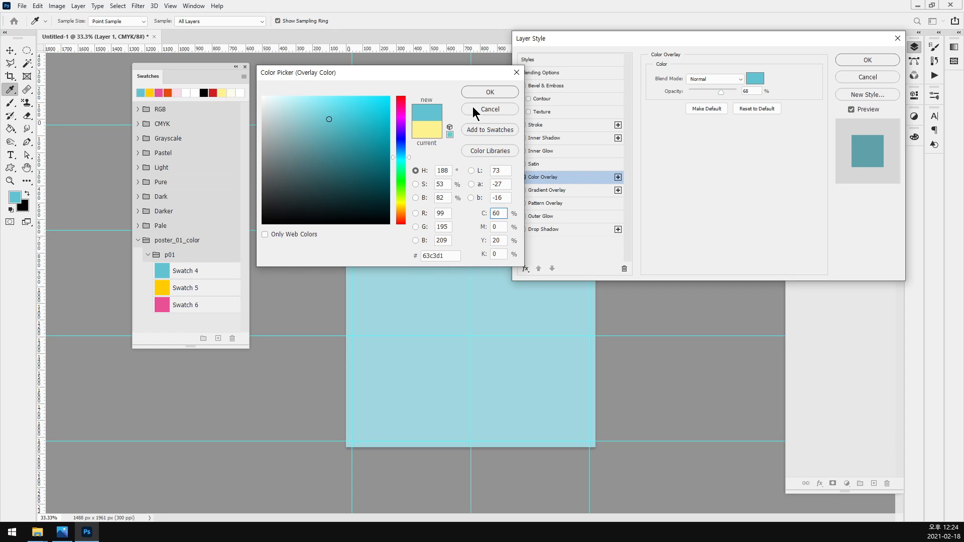
click(725, 92)
click(498, 93)
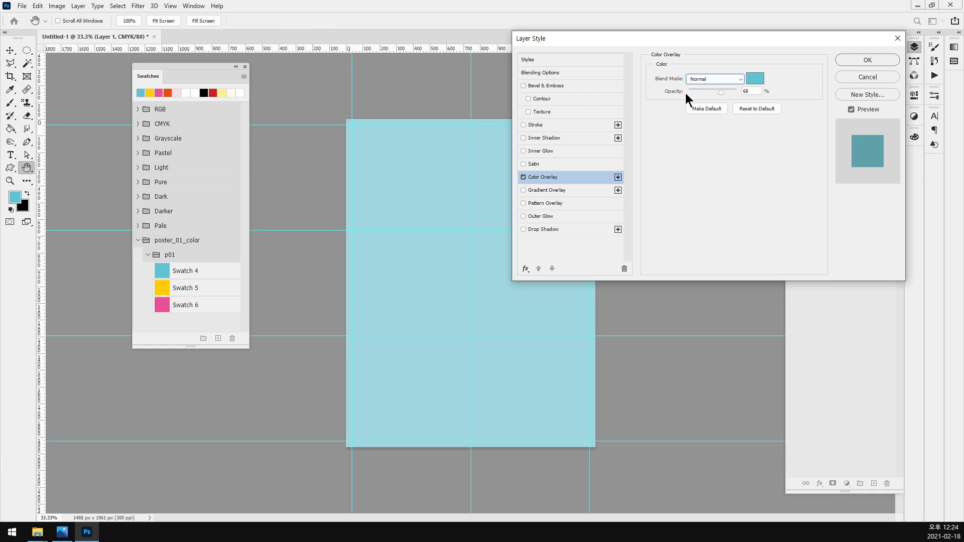
drag(724, 92, 775, 91)
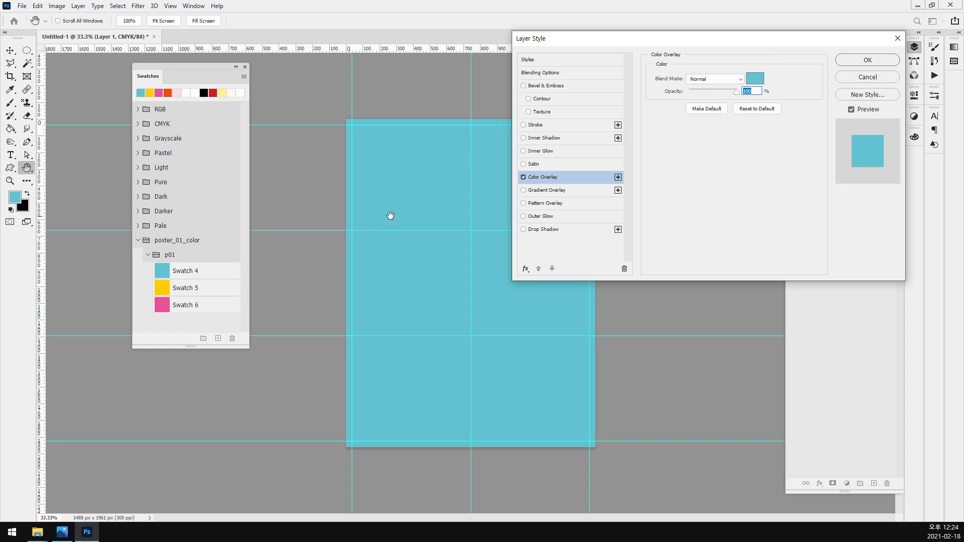
click(871, 56)
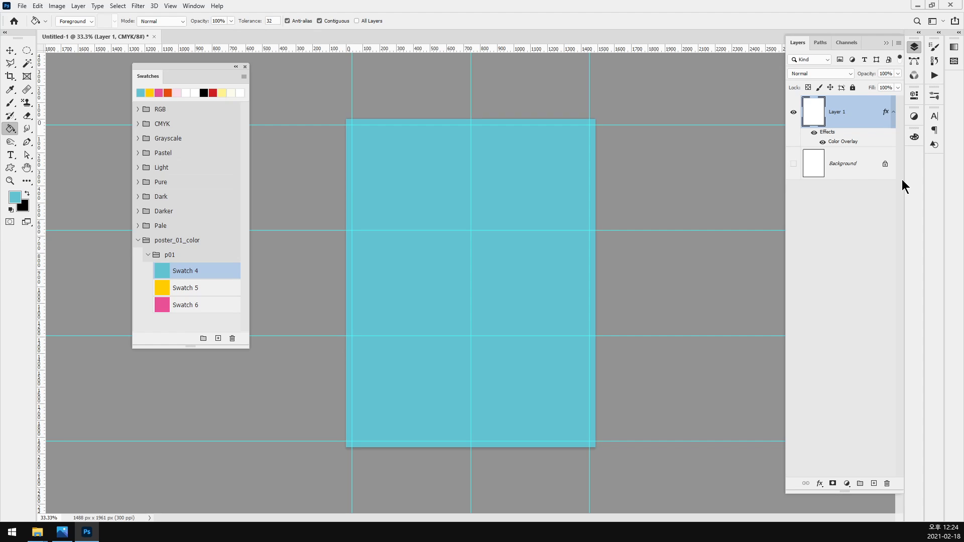
- Merge Layer 1 and its overlay effect with a new empty layer, and lock all properties of the merged layer
click(874, 483)
shift+click(858, 151)
key(ctrl+e)
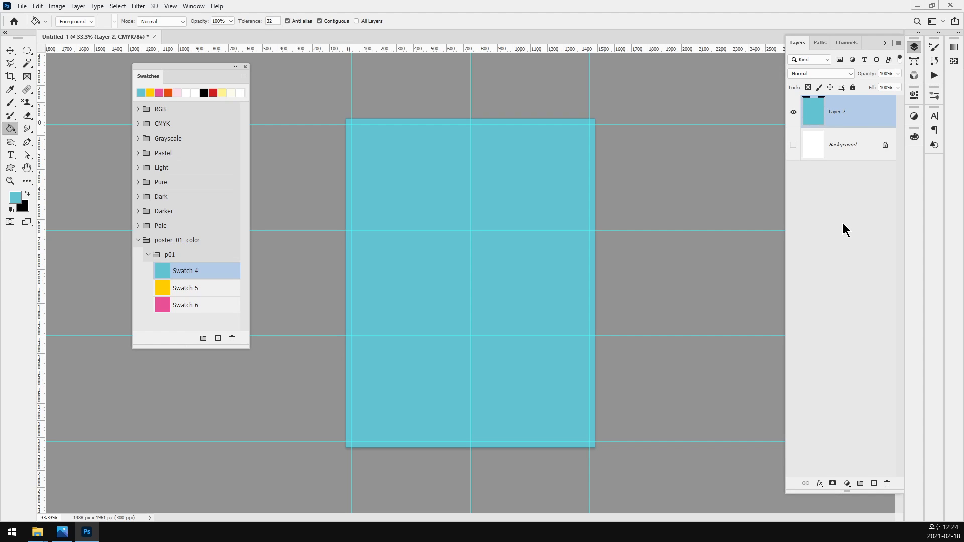
key(v)
click(852, 87)
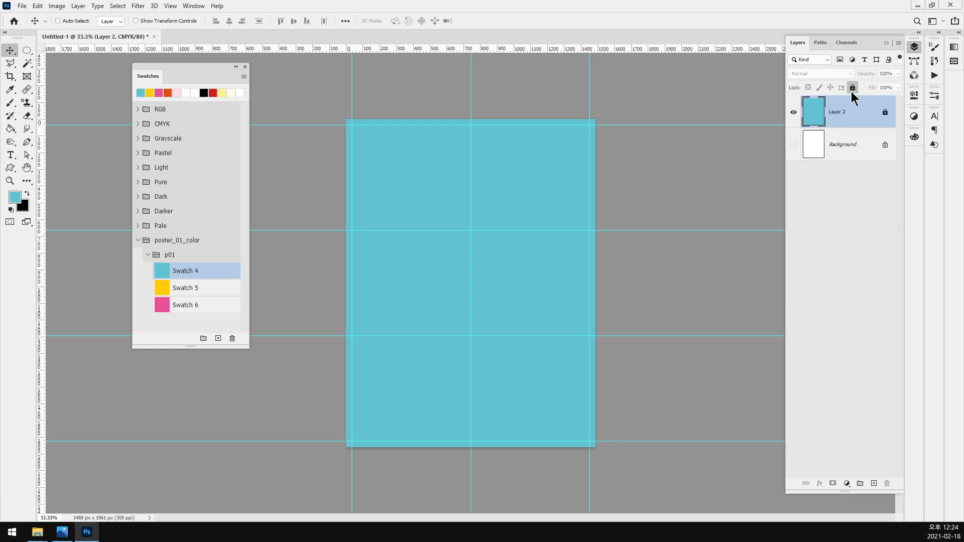
- Check the sample poster, and draw a white rectangle shape without stroke, about 1046 x 64 px, across the upper part of the poster
click(62, 532)
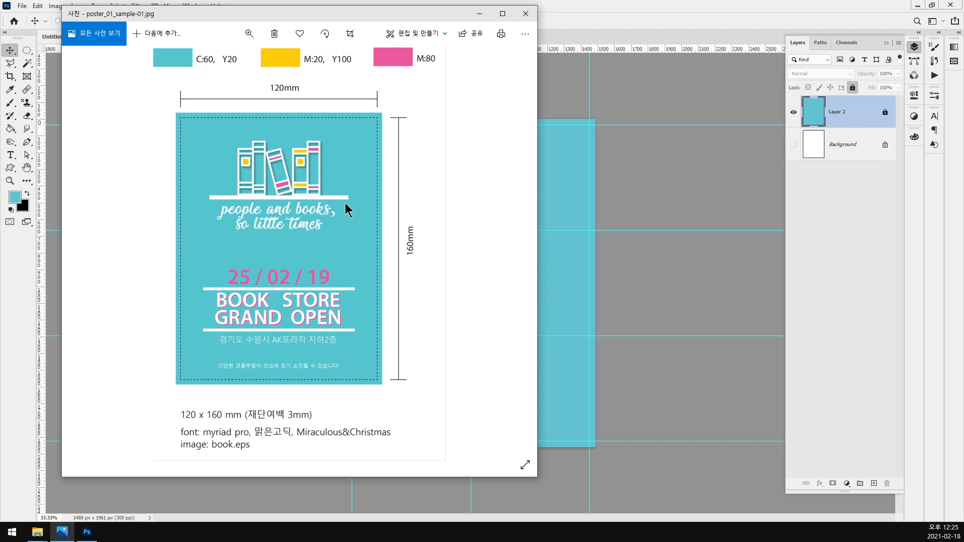
click(549, 6)
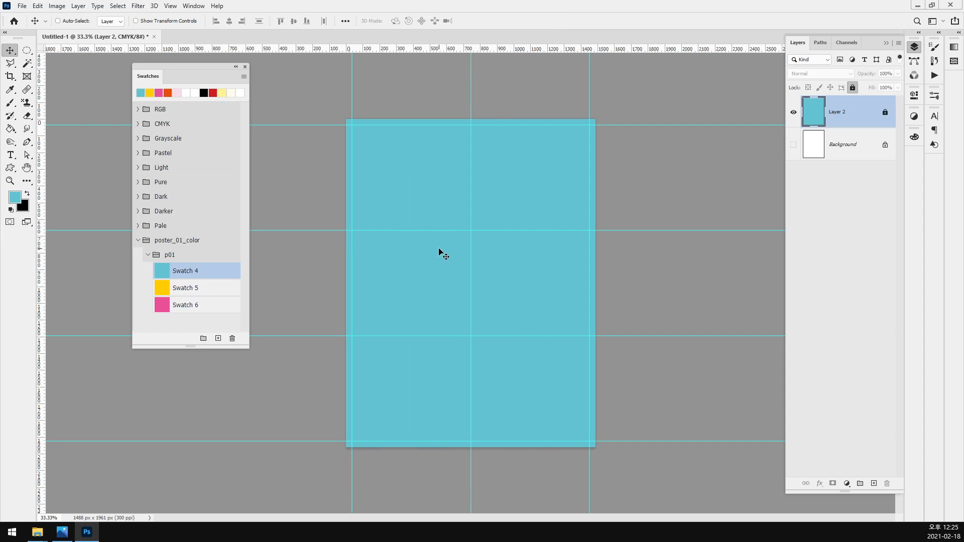
click(14, 170)
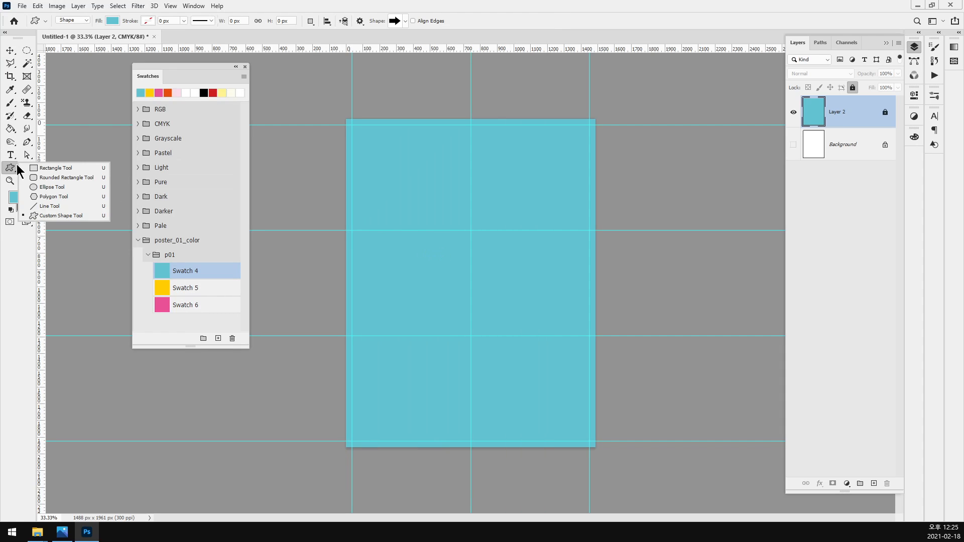
click(79, 173)
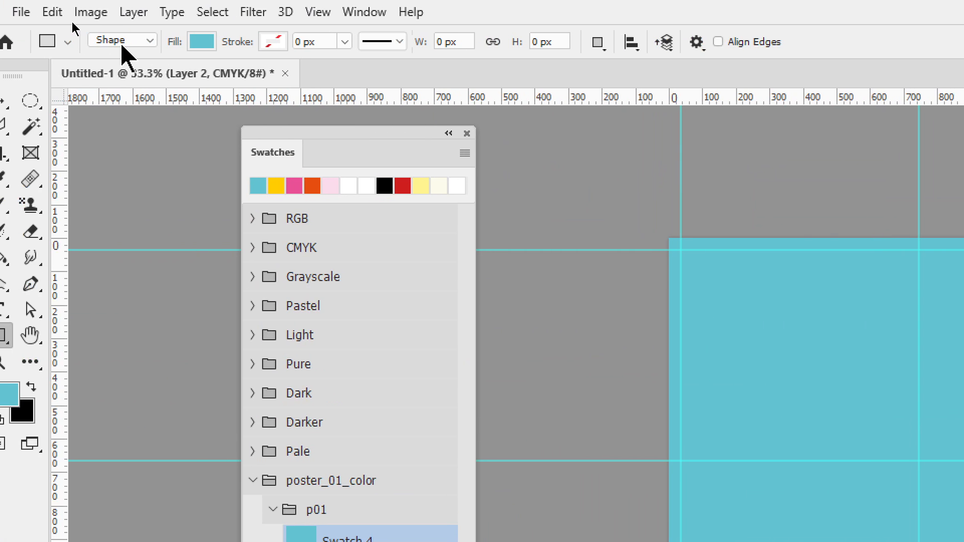
click(74, 20)
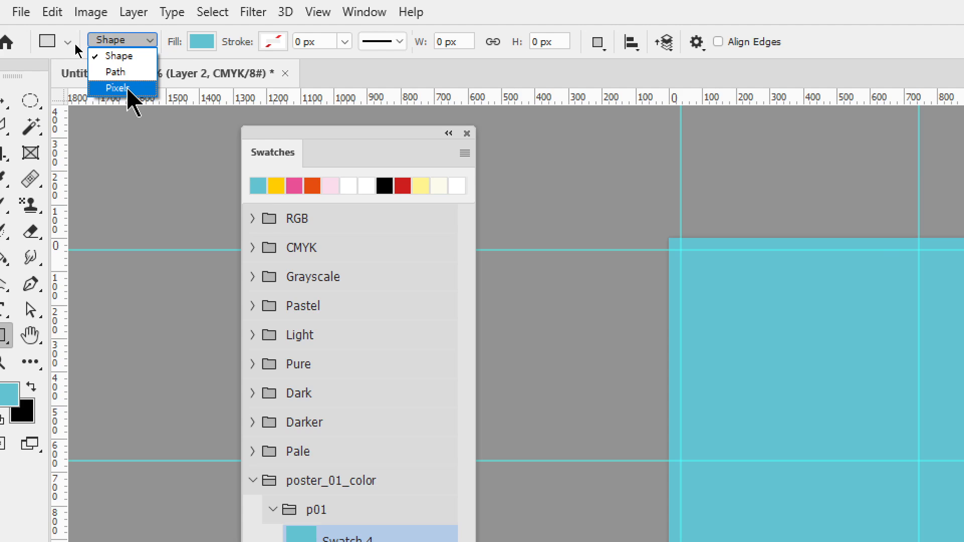
click(123, 56)
click(202, 42)
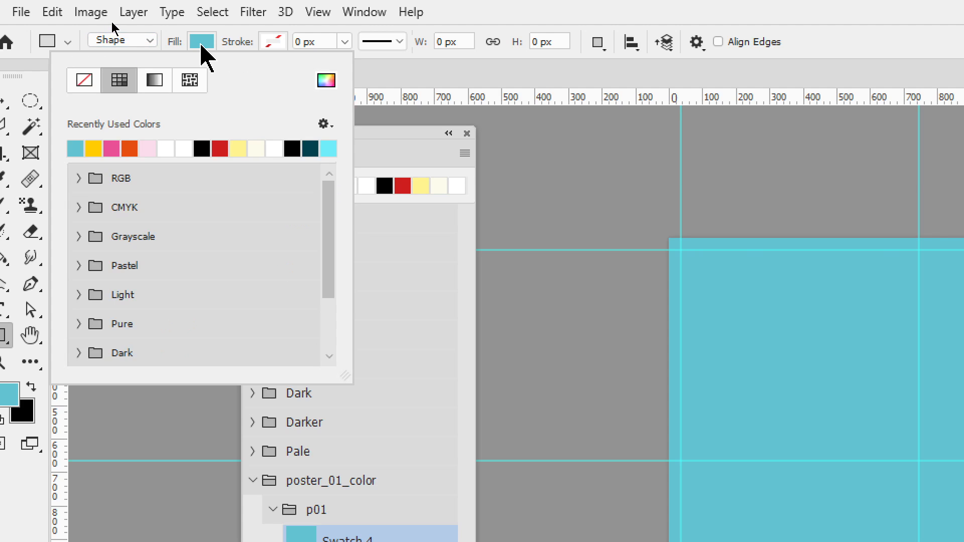
click(178, 148)
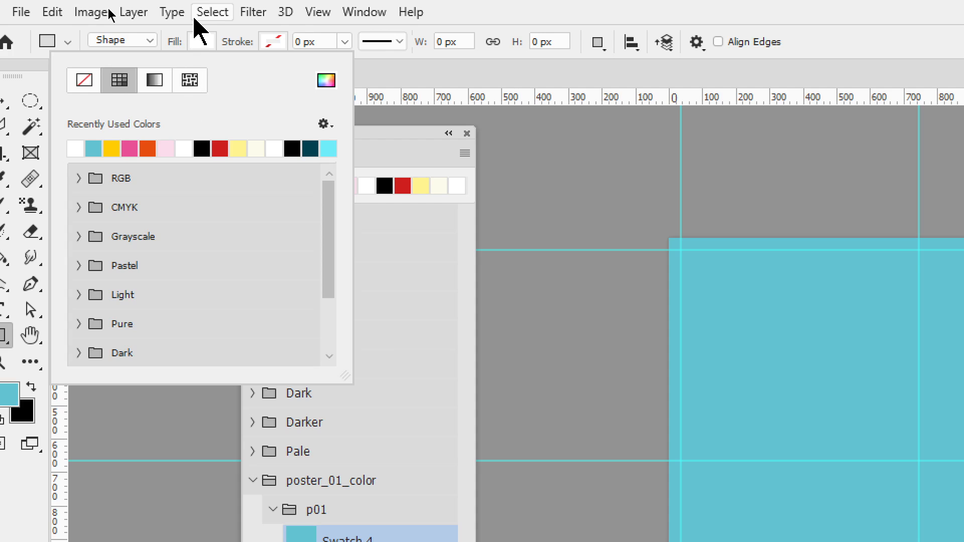
click(506, 11)
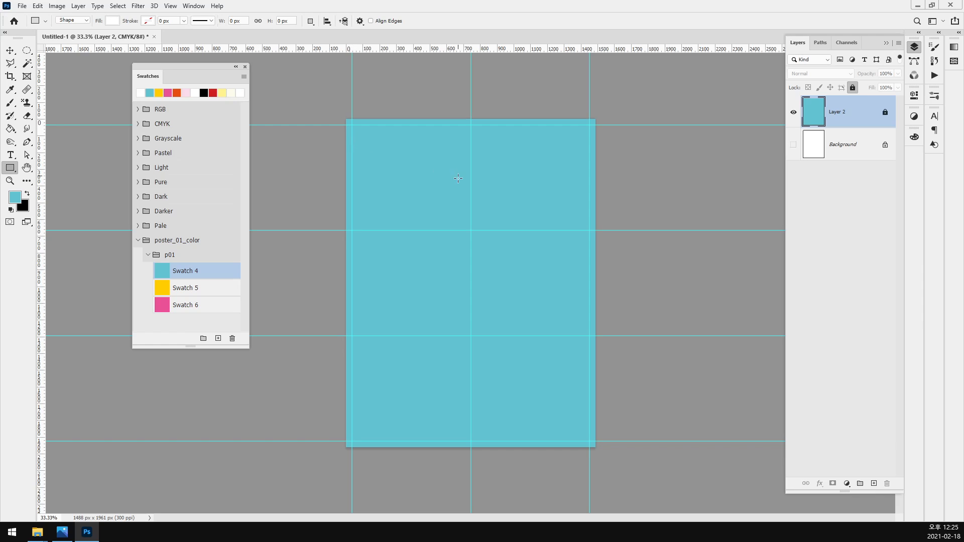
drag(392, 191, 567, 202)
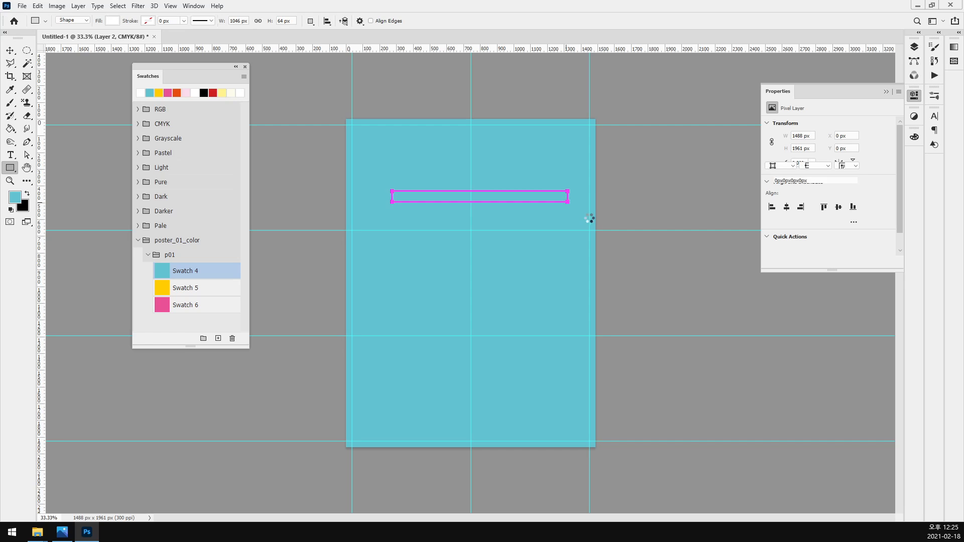
- Move the white bar to just above the poster's upper-third guide, and duplicate it twice into the lower third, one copy below the other
key(v)
click(914, 47)
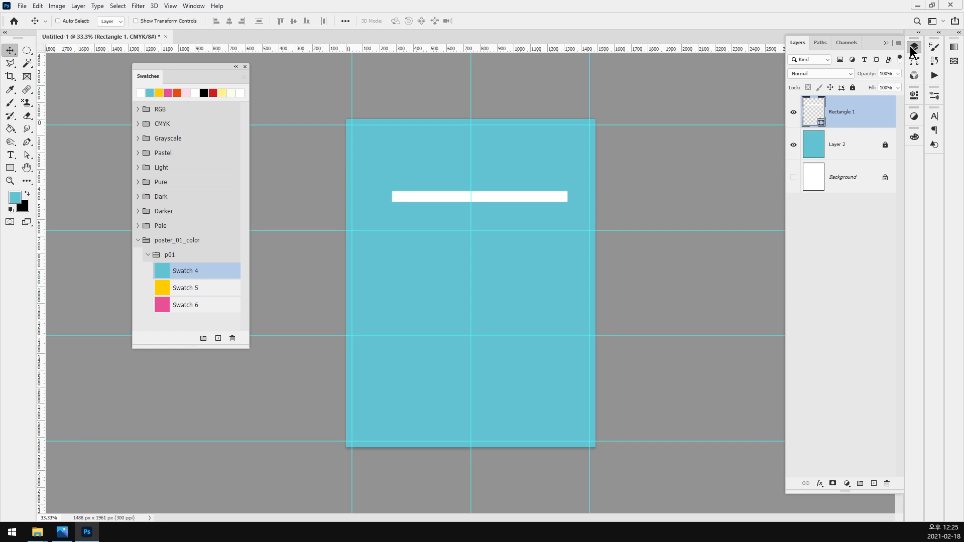
drag(518, 198, 547, 410)
key(ctrl)
key(ctrl+j)
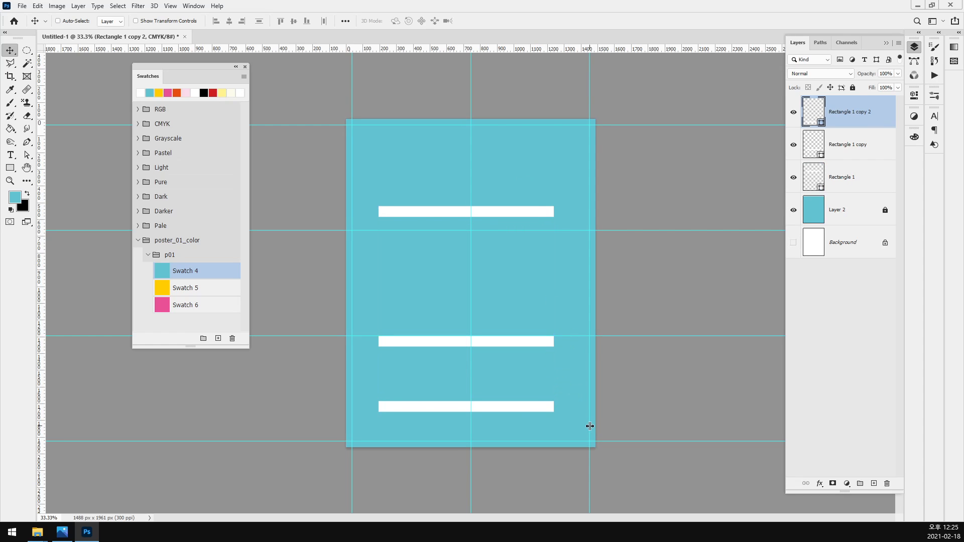
- Select all three bar layers and align their horizontal centers to the canvas
shift+click(850, 181)
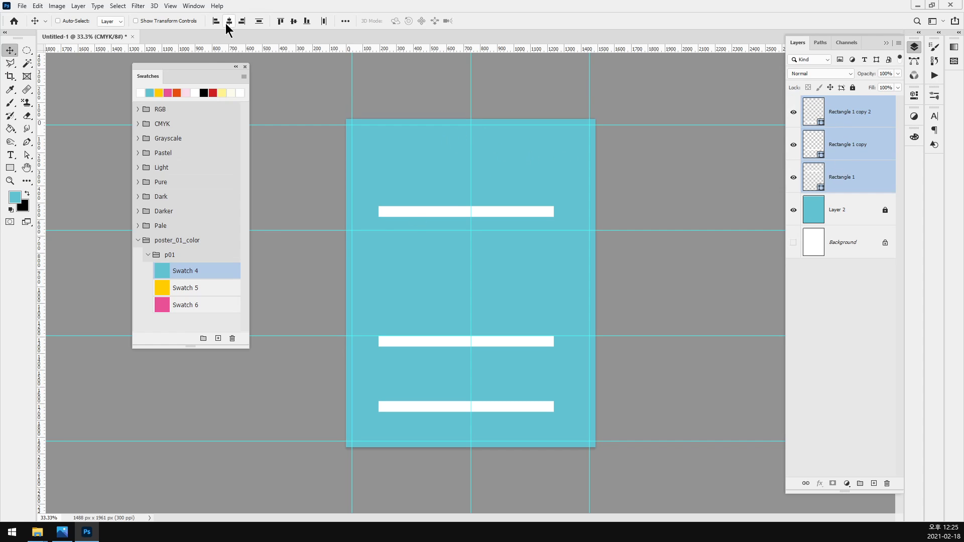
click(345, 21)
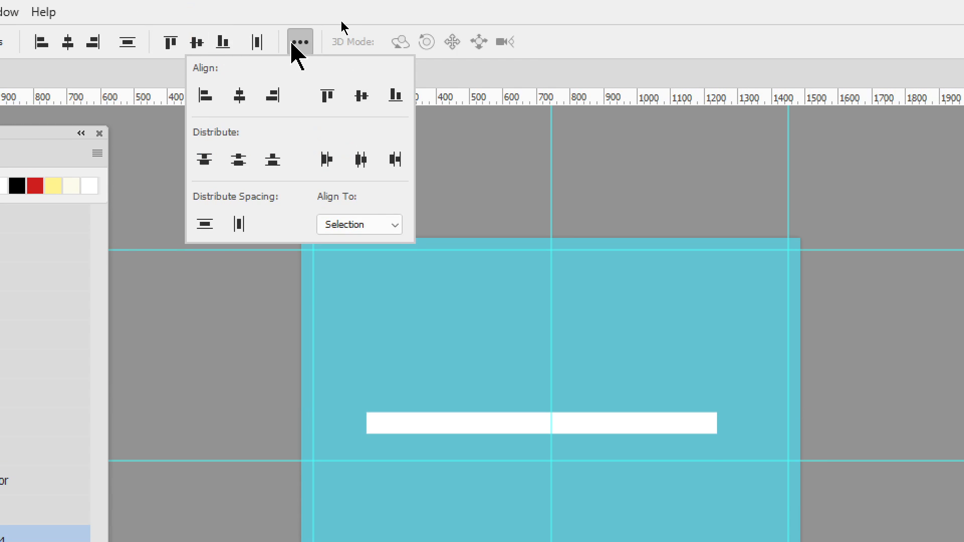
click(301, 42)
click(300, 43)
click(301, 42)
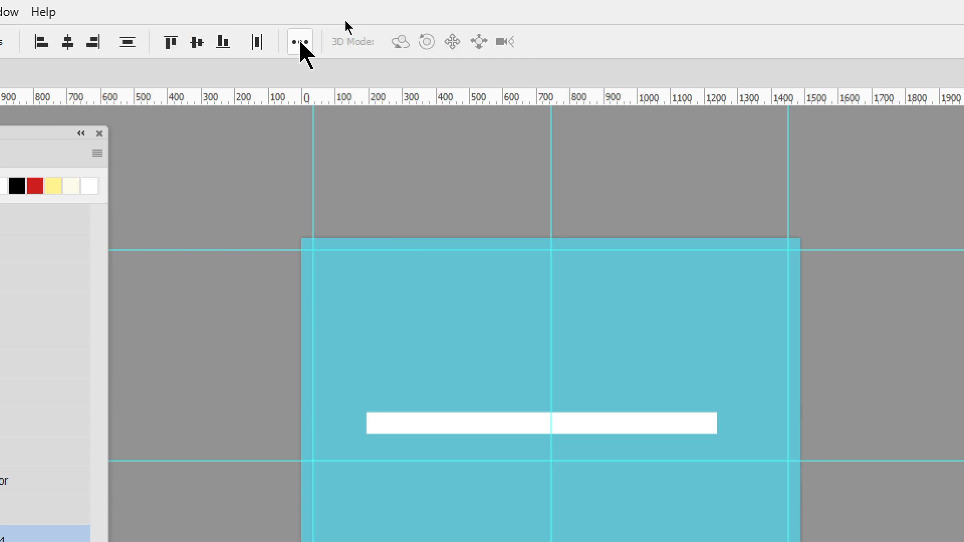
click(300, 42)
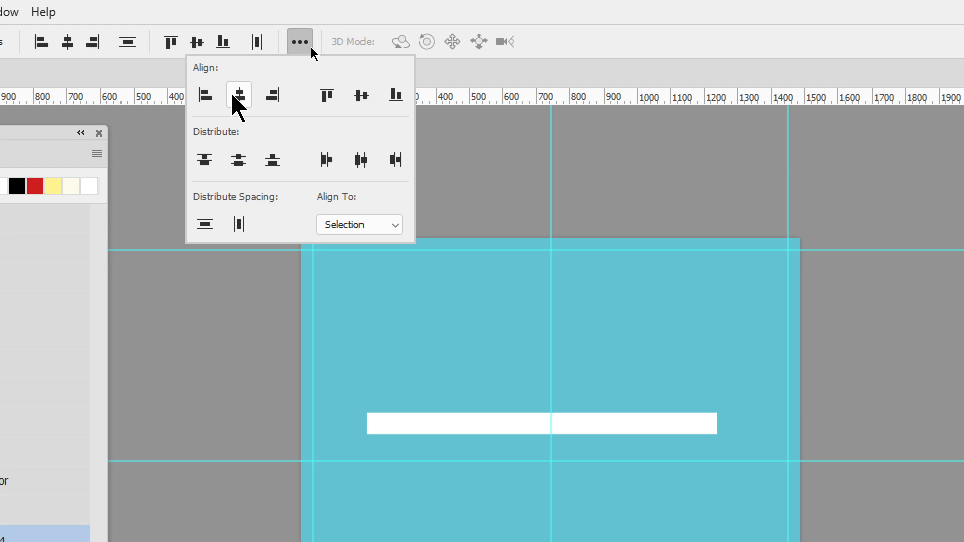
click(376, 229)
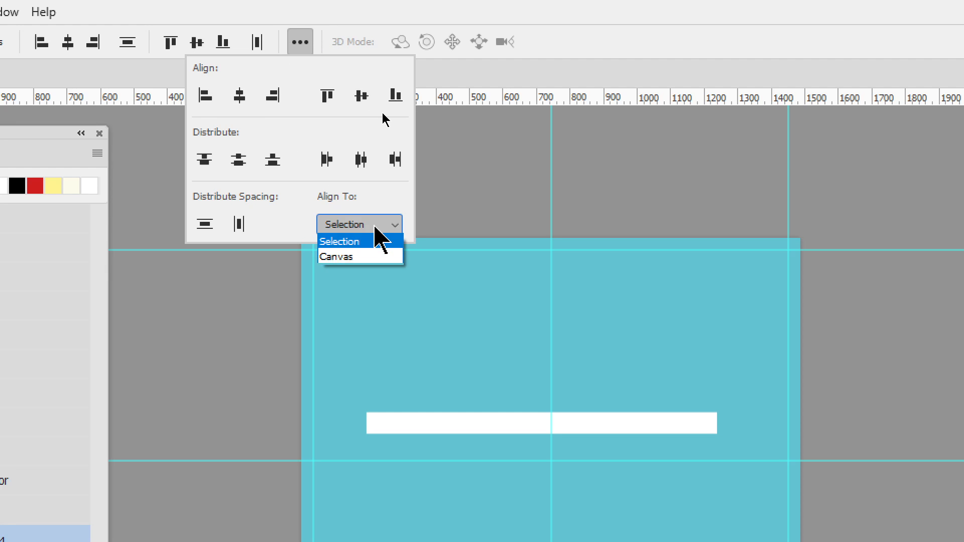
click(375, 258)
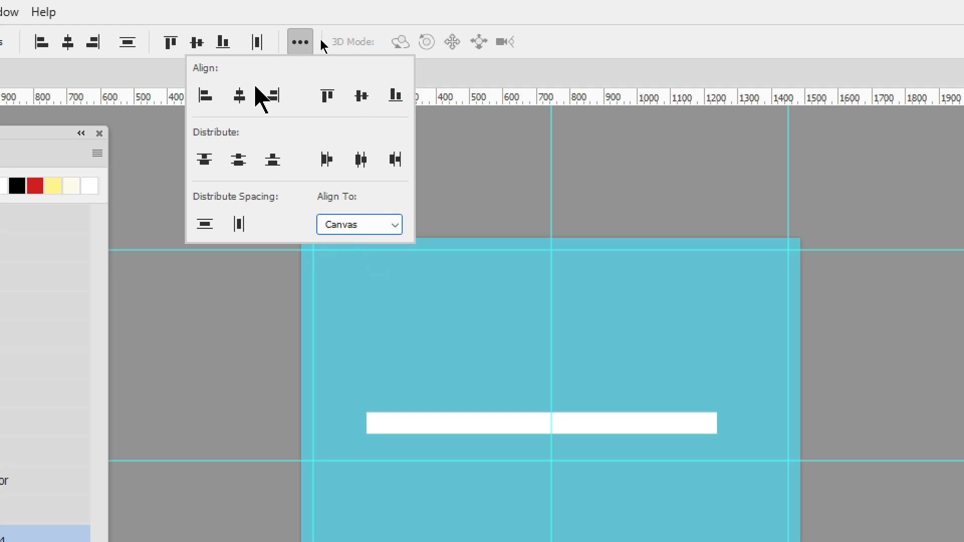
click(241, 97)
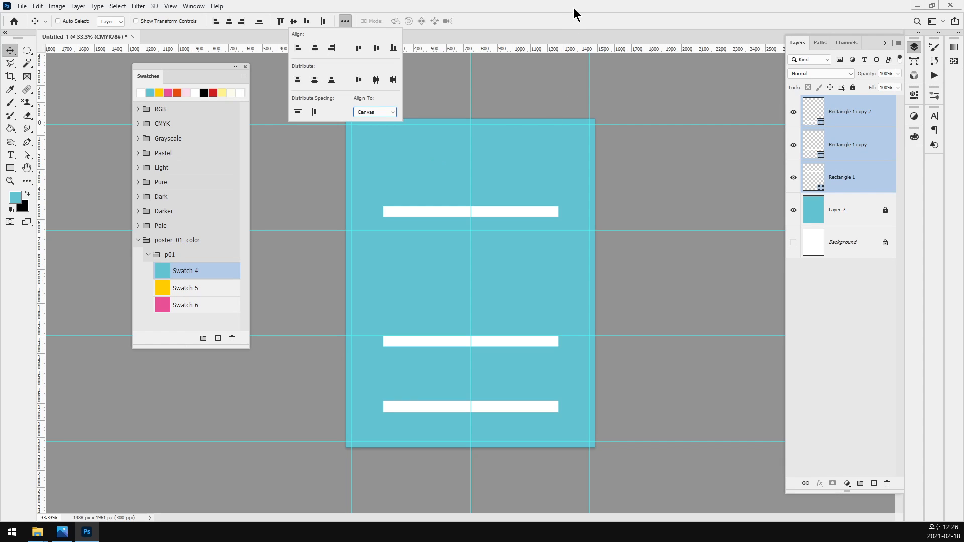
- Deselect the three bars and select only the uppermost white bar
click(749, 267)
click(870, 370)
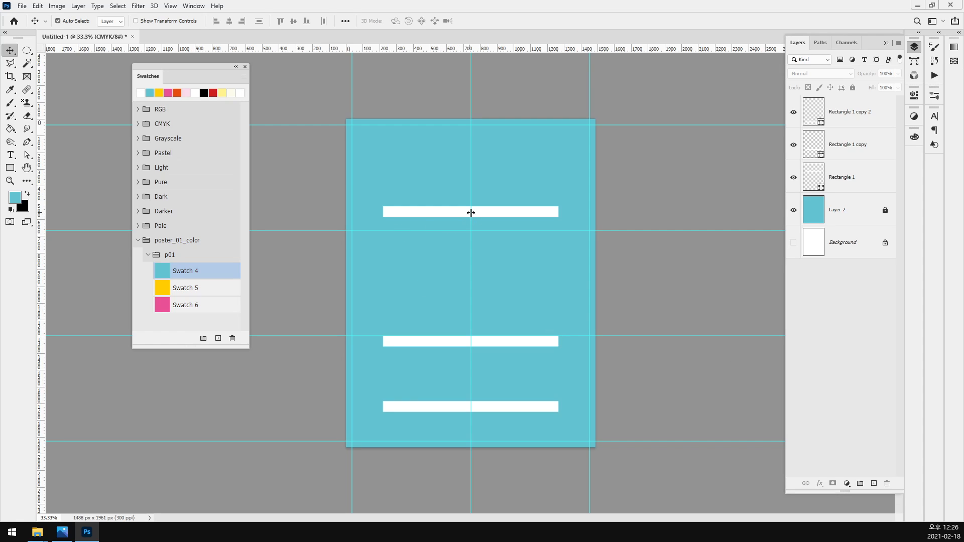
ctrl+click(496, 217)
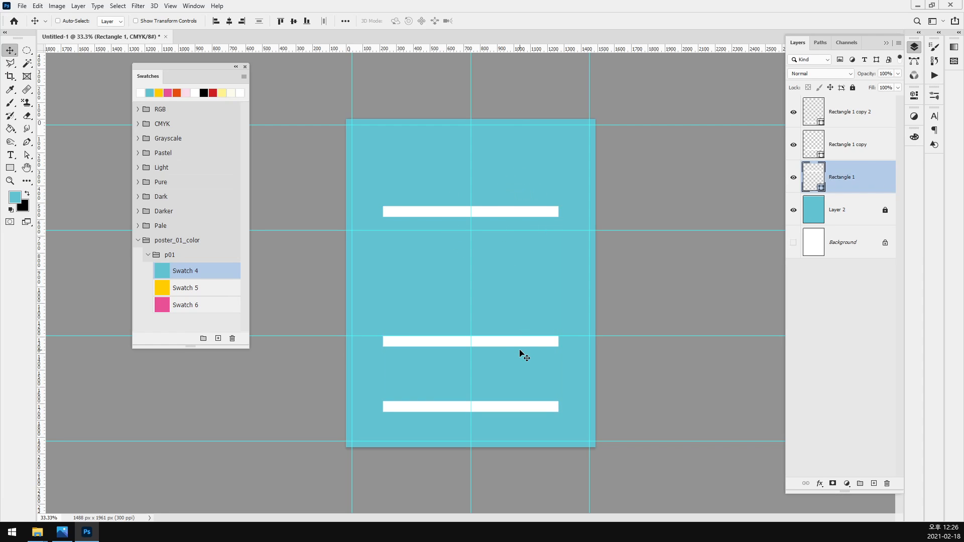
- Select the two lower white bars and scale them together to about 52% height, keeping the upper edge in place
ctrl+click(523, 342)
ctrl+shift+click(529, 404)
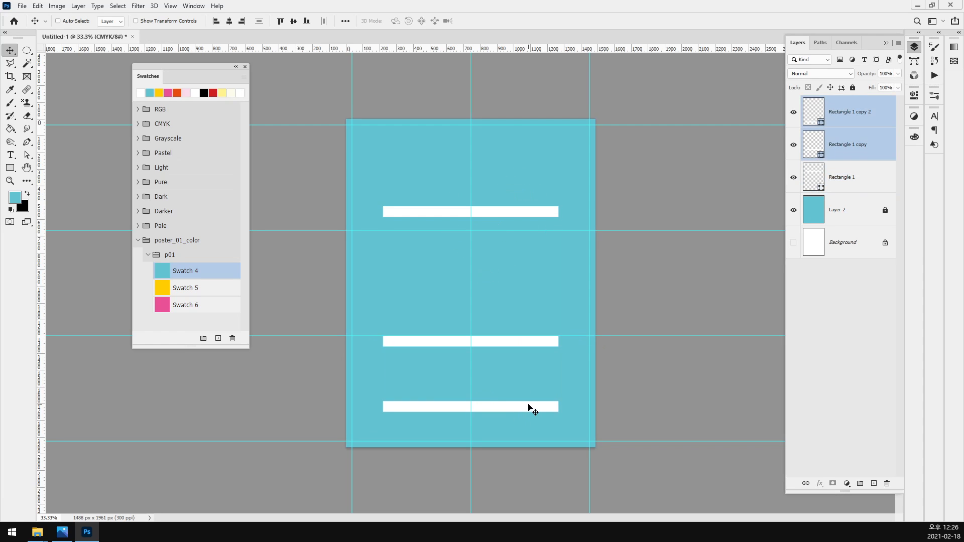
scroll(523, 389, up, 1)
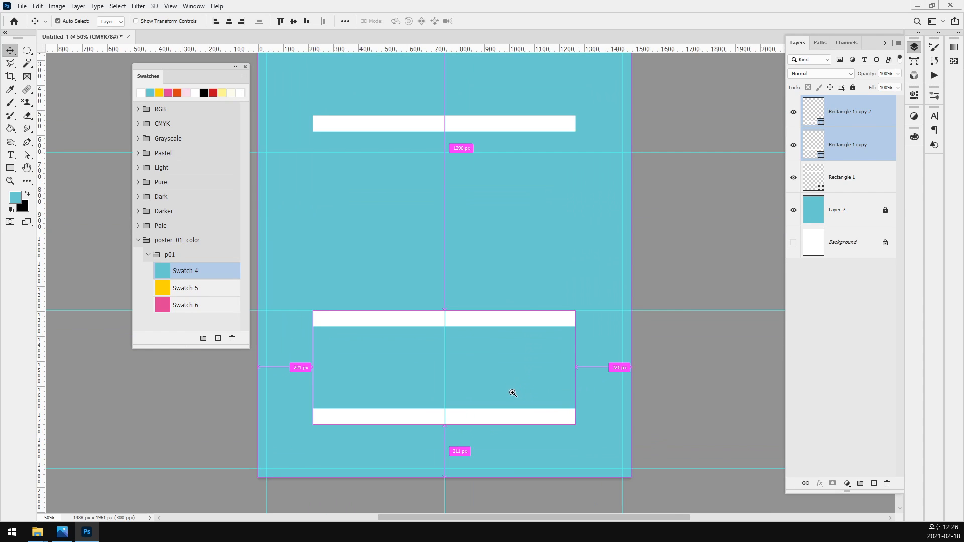
drag(510, 392, 539, 249)
key(ctrl+t)
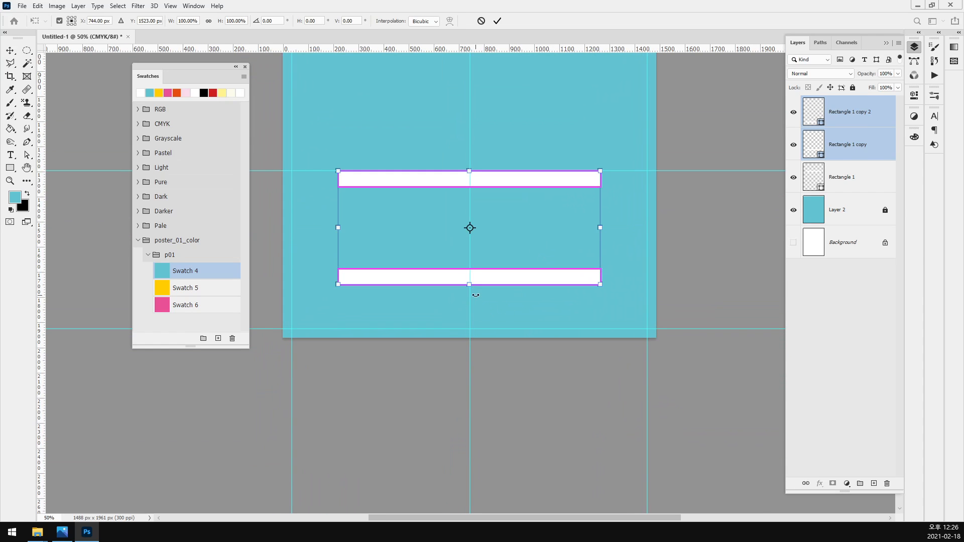
drag(473, 287, 472, 231)
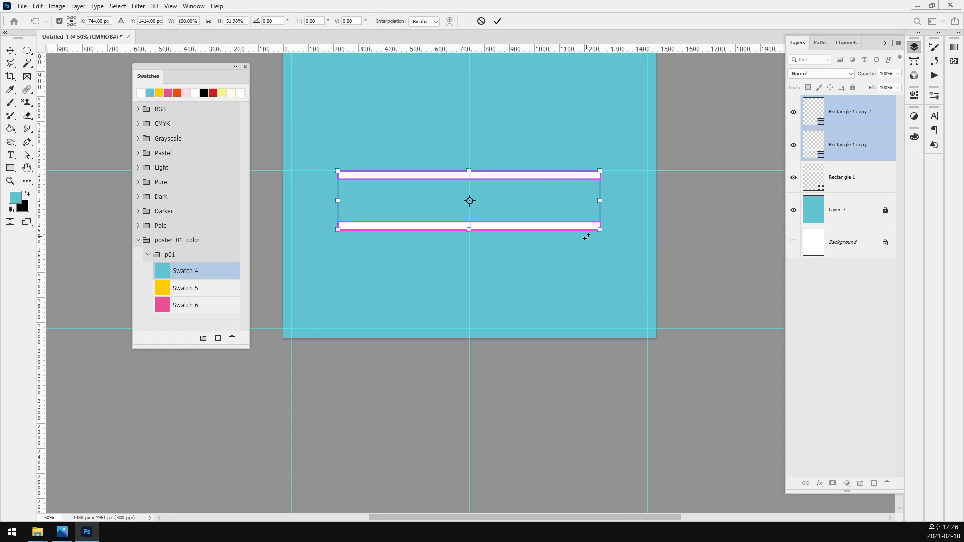
key(Return)
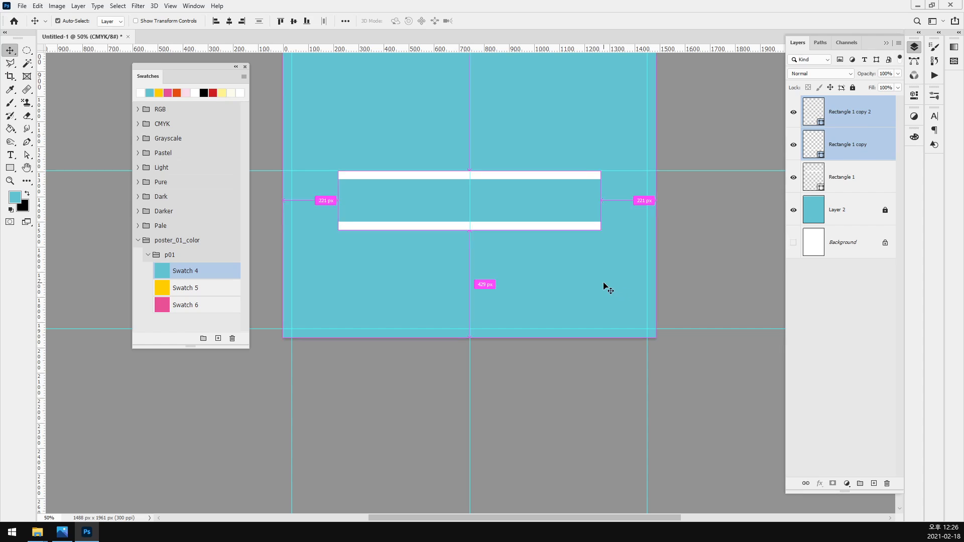
- Move only the lowest white bar straight down, widening the gap between the two thin bars in the poster's lower third
click(564, 228)
drag(566, 232, 566, 278)
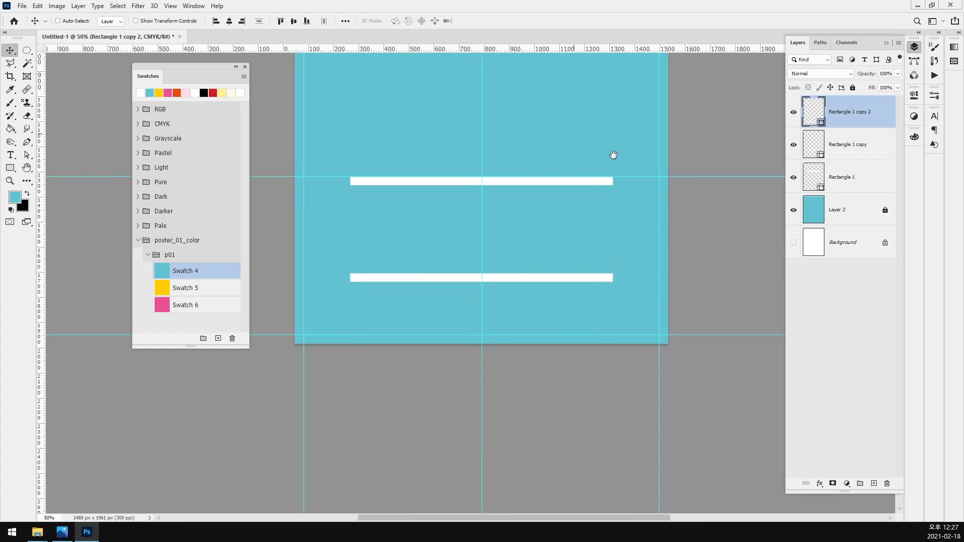
drag(613, 155, 575, 327)
key(ctrl+minus)
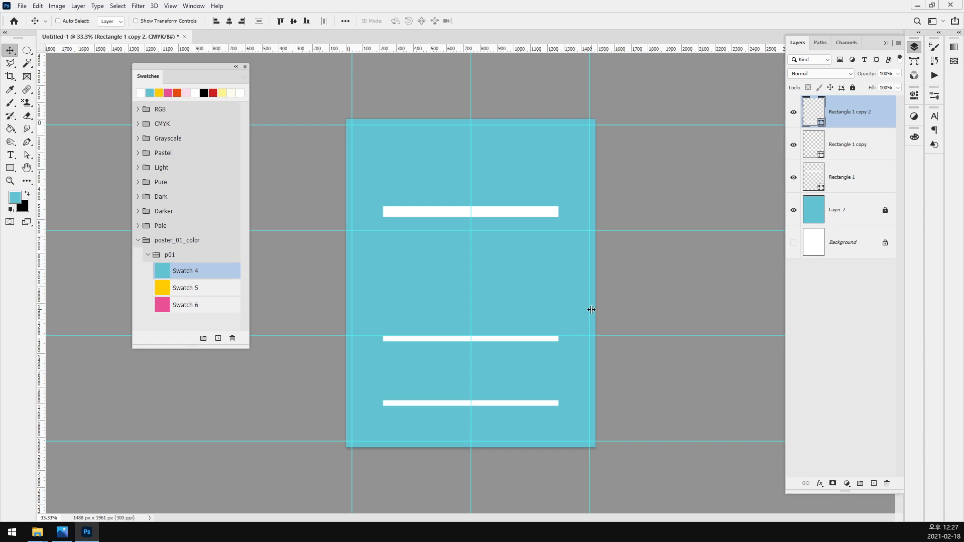
- Bring the uppermost bar's layer, Rectangle 1, to the top of the layer stack and rename it 책선반
click(842, 146)
click(856, 182)
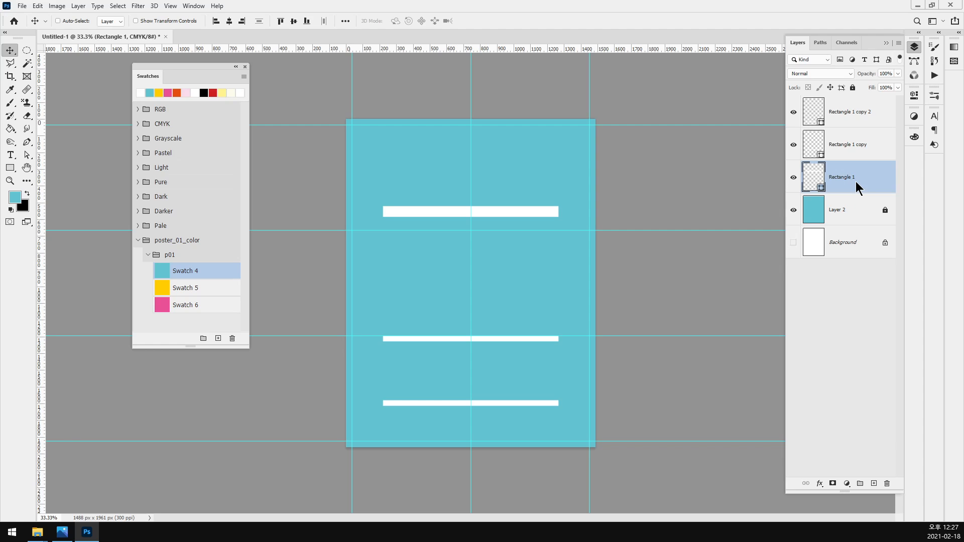
key(ctrl+shift+bracketright)
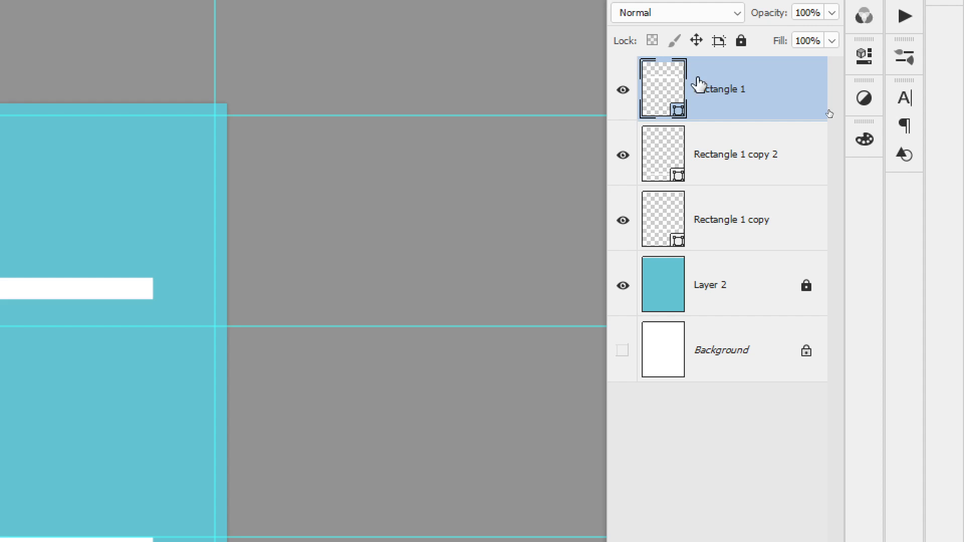
double_click(713, 90)
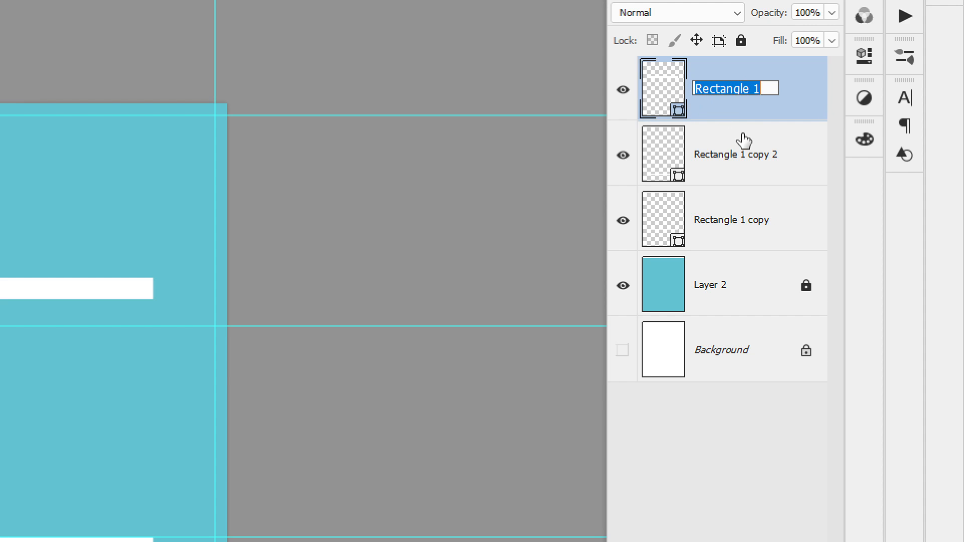
text(矩)
text(선반)
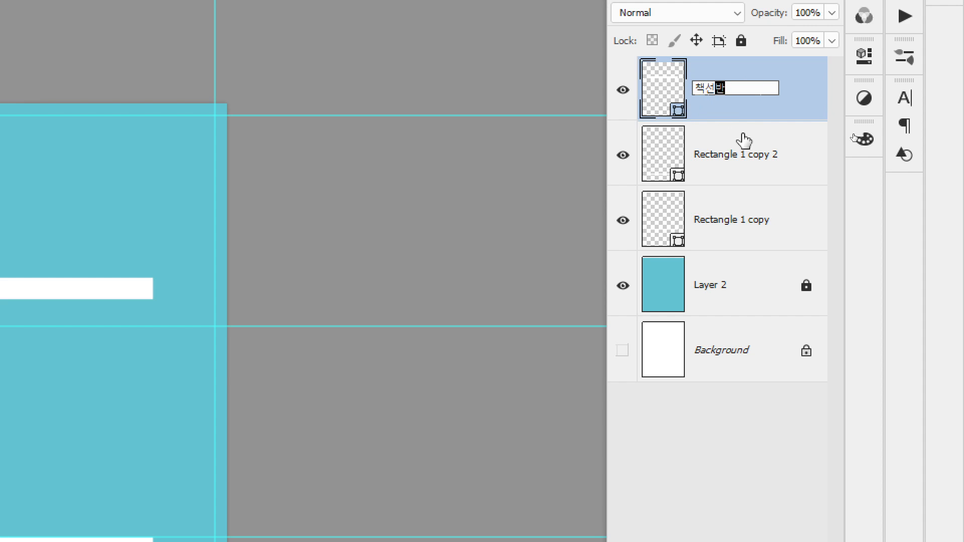
key(Return)
- Group the 책선반 layer and name the group 상단 책
key(ctrl+g)
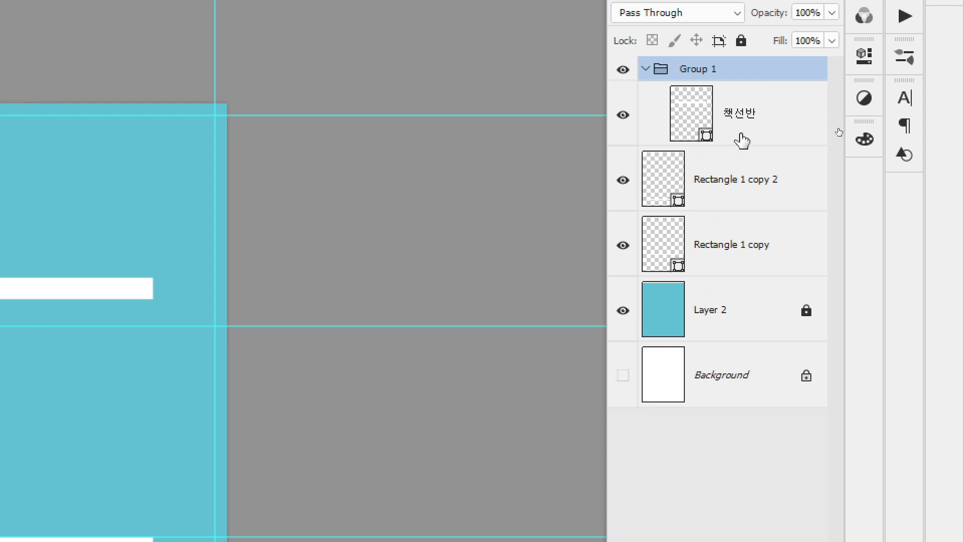
double_click(694, 75)
text(상단 책)
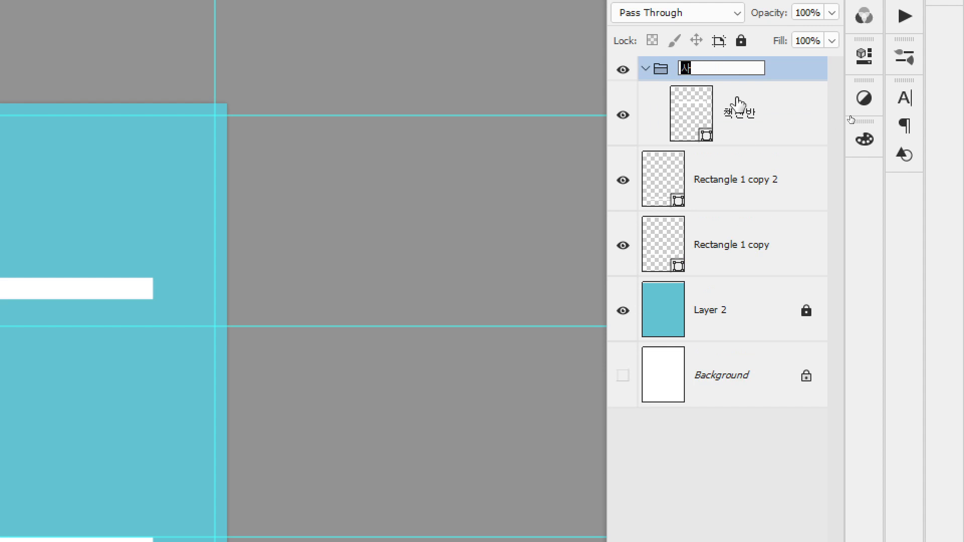
key(Return)
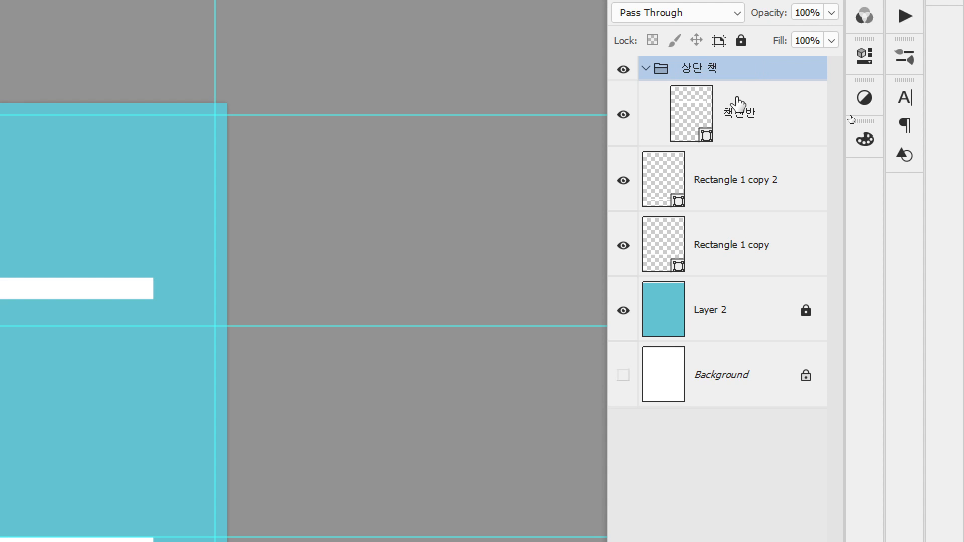
- Rename the layer Rectangle 1 copy 2 to 프레임_상단 and Rectangle 1 copy to 프레임_하단
click(767, 180)
click(763, 242)
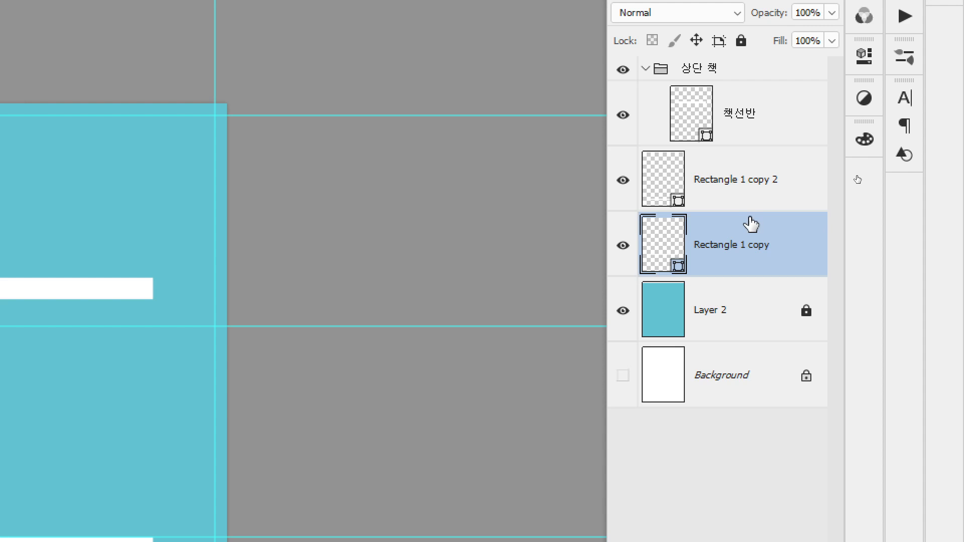
double_click(741, 182)
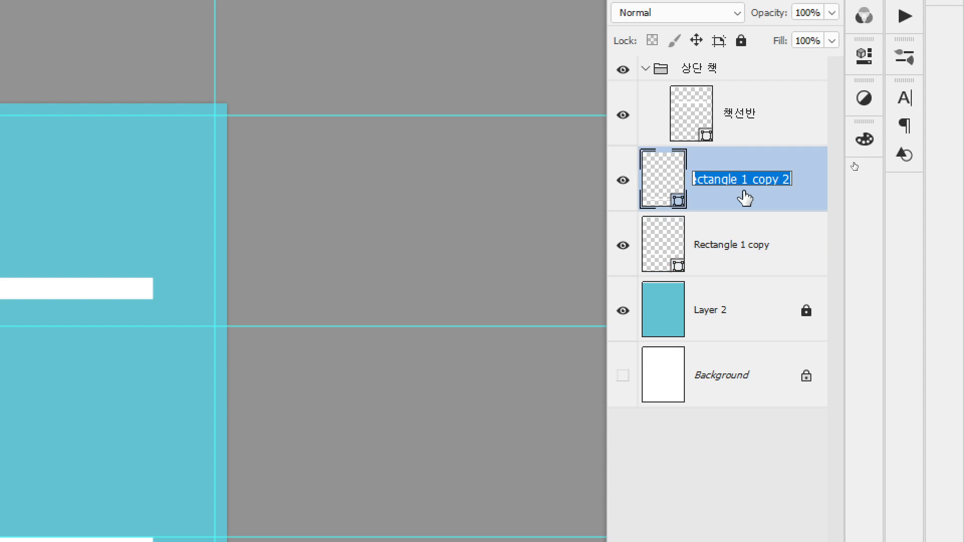
text(프레임 사)
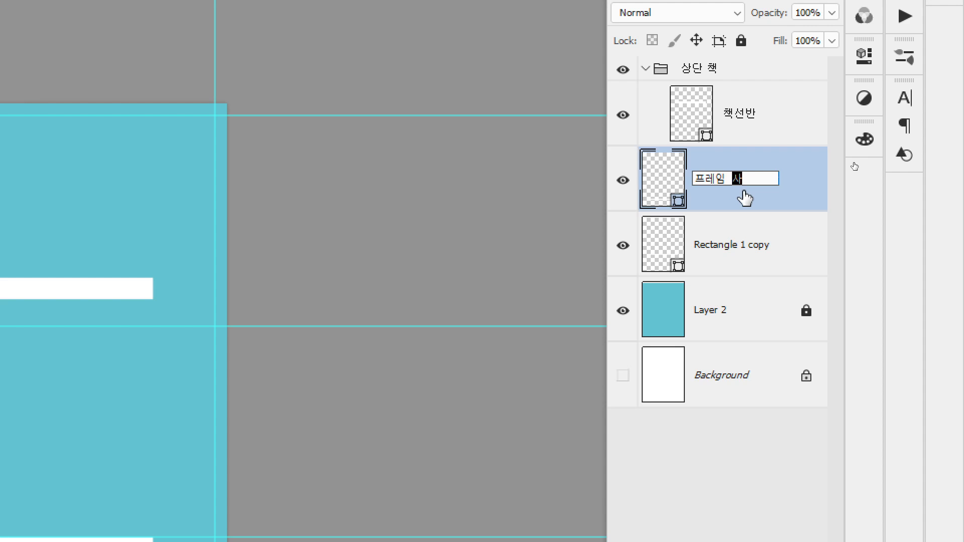
text(ㅇ단)
key(Tab)
text(프레임)
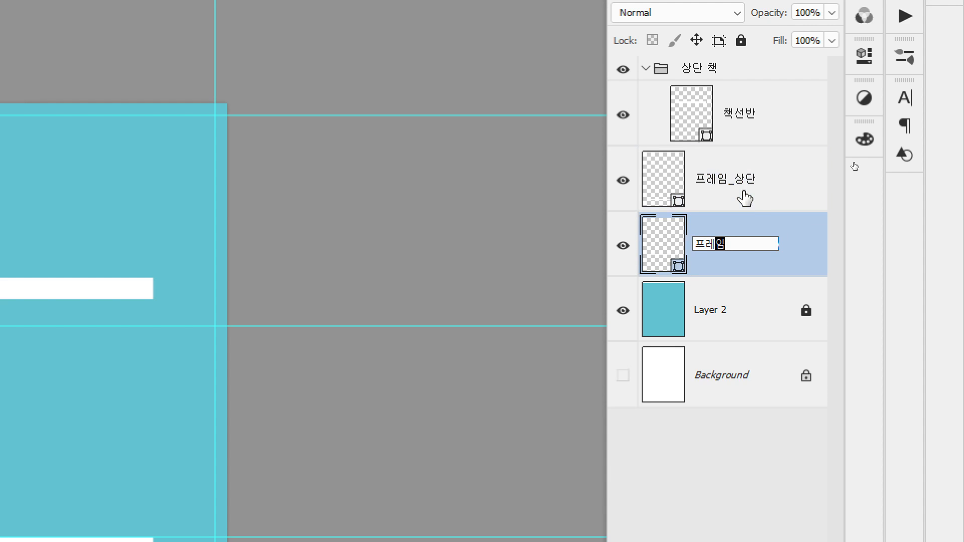
text(_하다ㄴ)
key(Return)
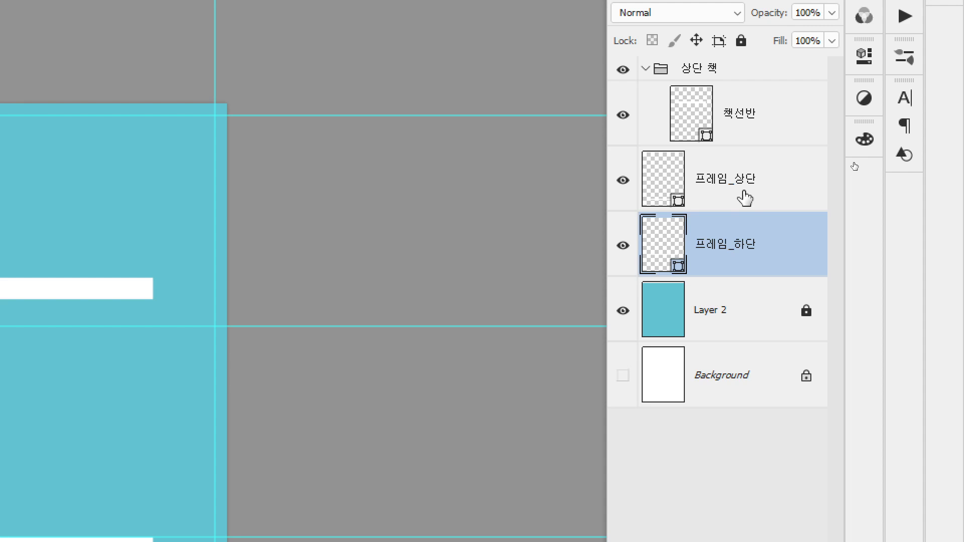
- Group the 프레임_상단 and 프레임_하단 layers and name the group 하단 설명
shift+click(679, 203)
key(ctrl+g)
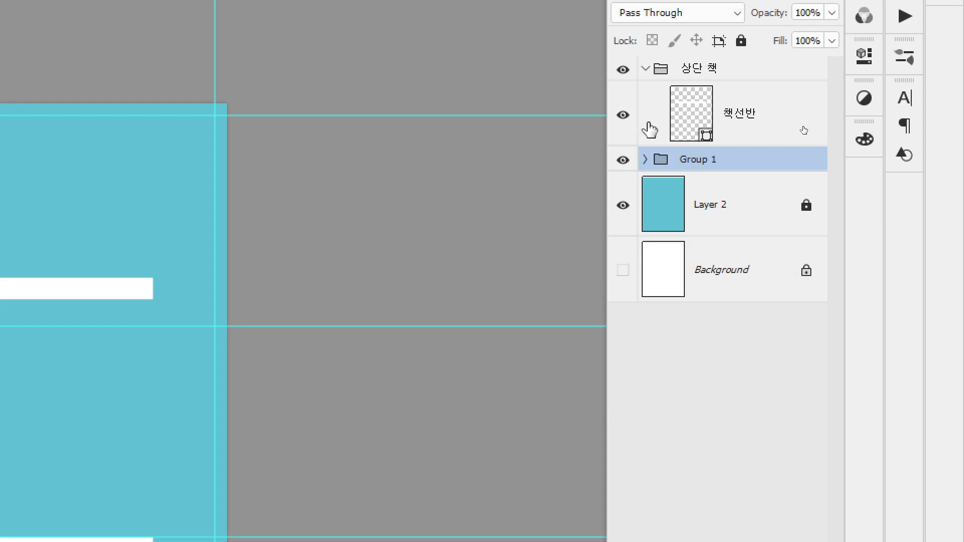
double_click(691, 159)
text(하)
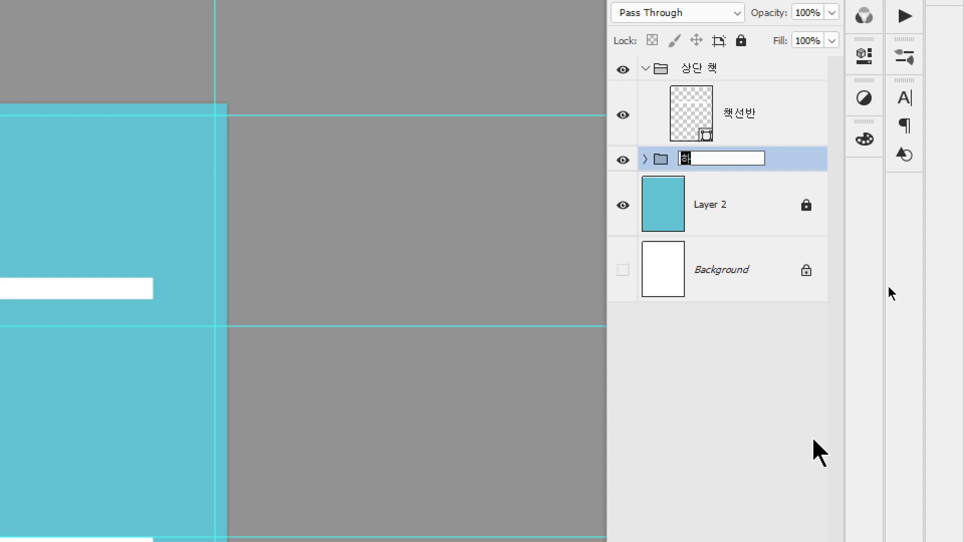
text(단 )
text(책)
key(Return)
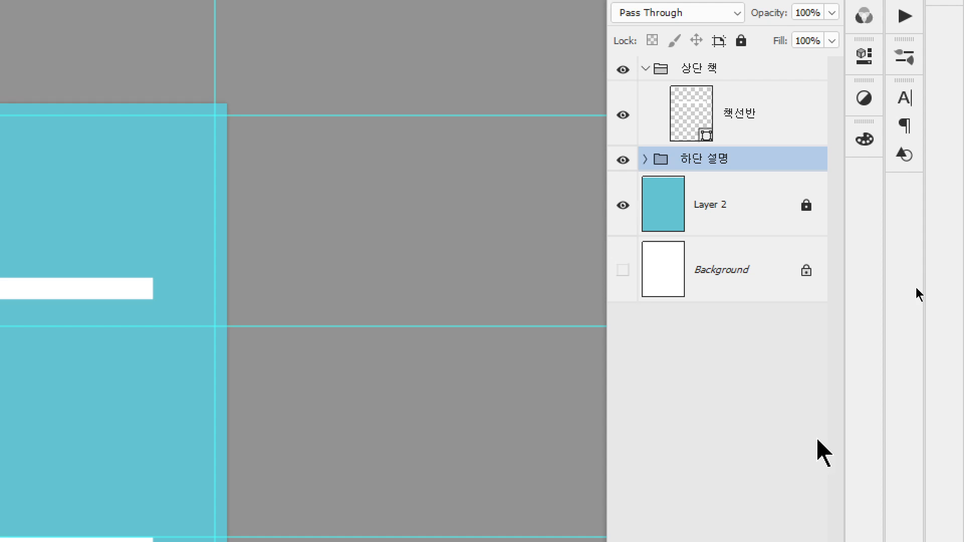
- Rename the blue Layer 2 to 배경, and delete the hidden white Background layer
double_click(710, 206)
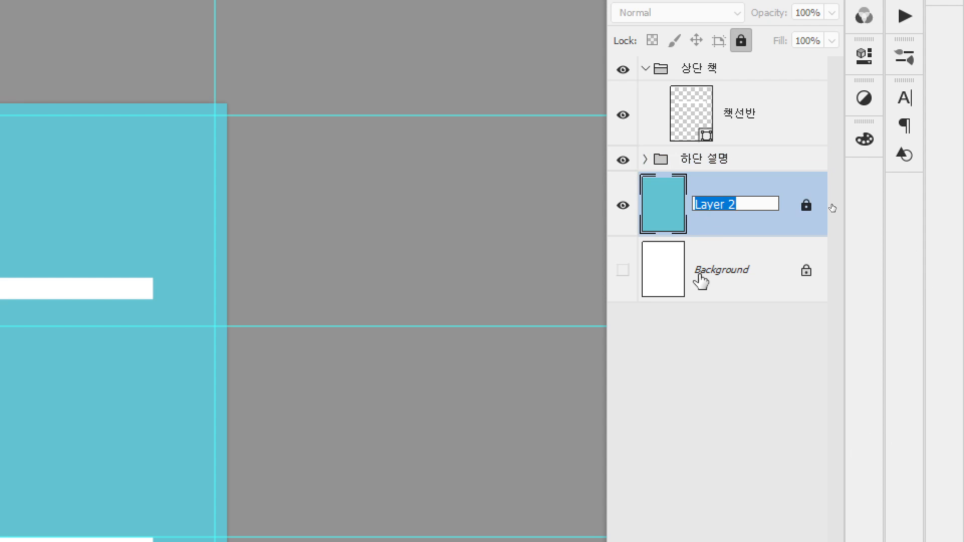
text(ㅂㅐ경)
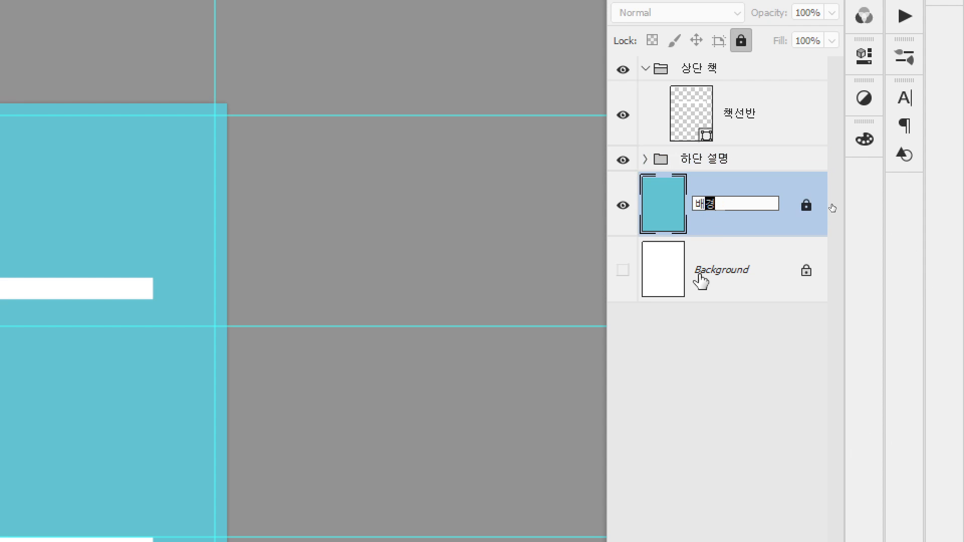
key(Return)
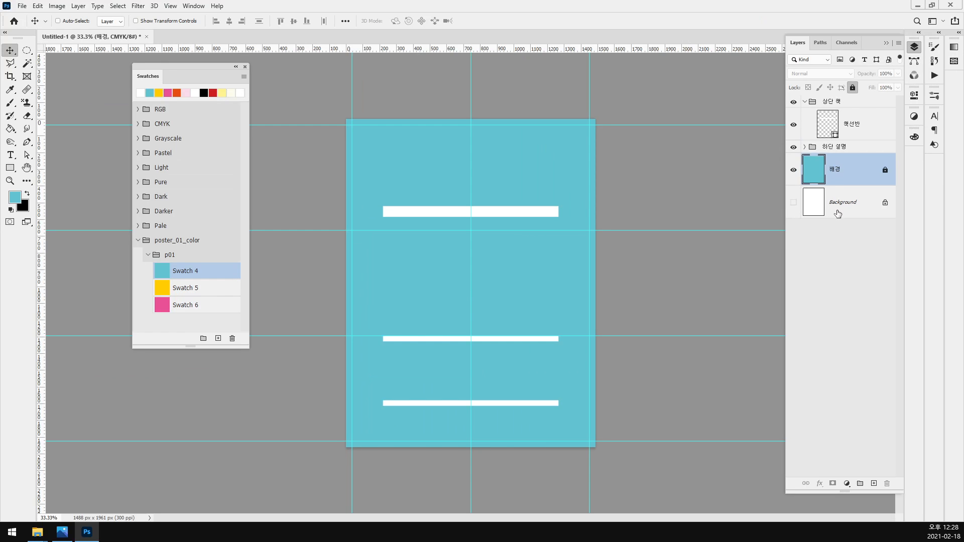
click(713, 287)
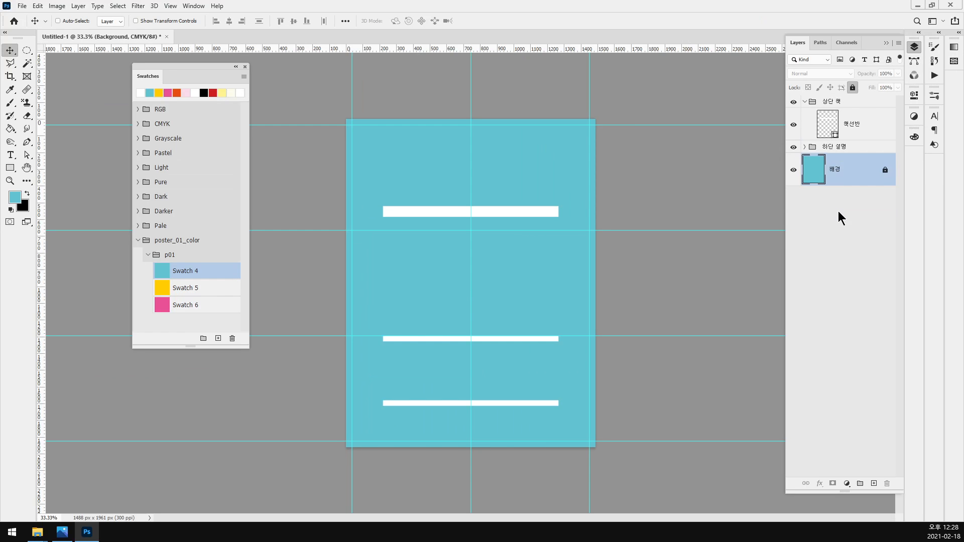
- Start saving the document, choosing the desktop folder 공유폴더 > 포토샵_심화 > 07_poster > 03_poster_01 as the location
key(ctrl+s)
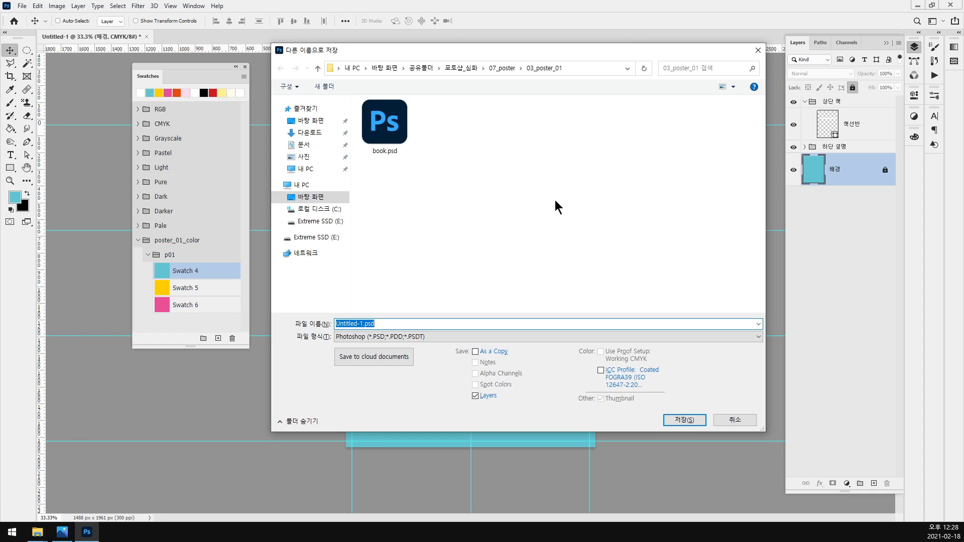
click(311, 121)
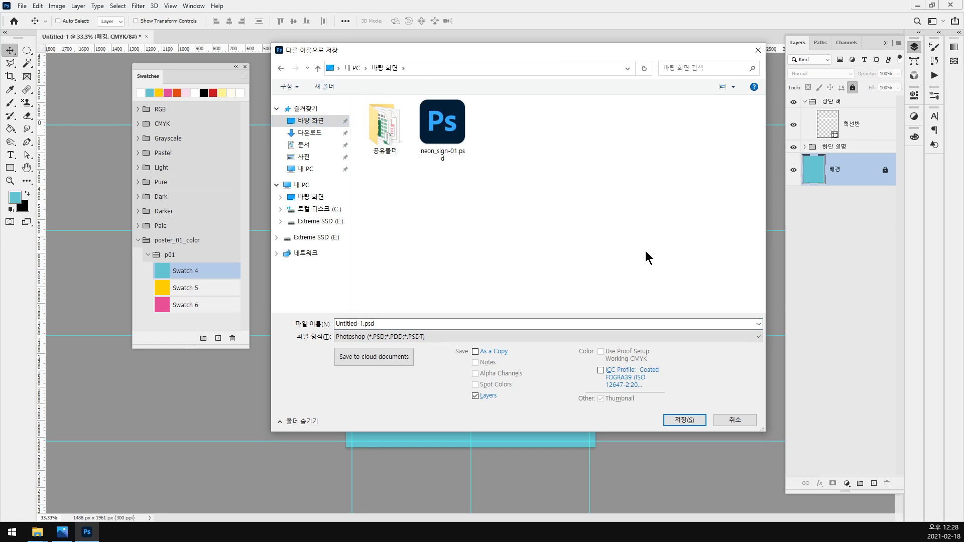
double_click(391, 156)
scroll(492, 271, down, 5)
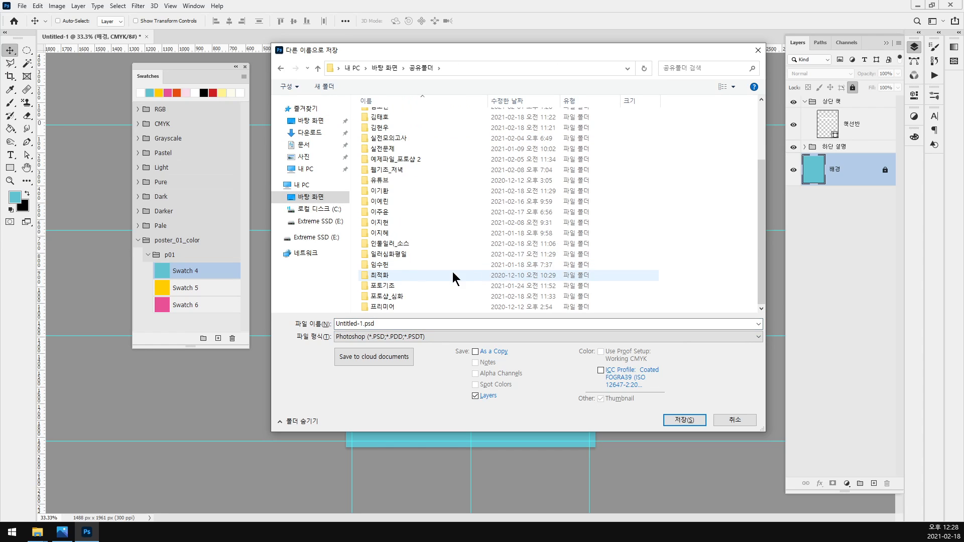
double_click(378, 297)
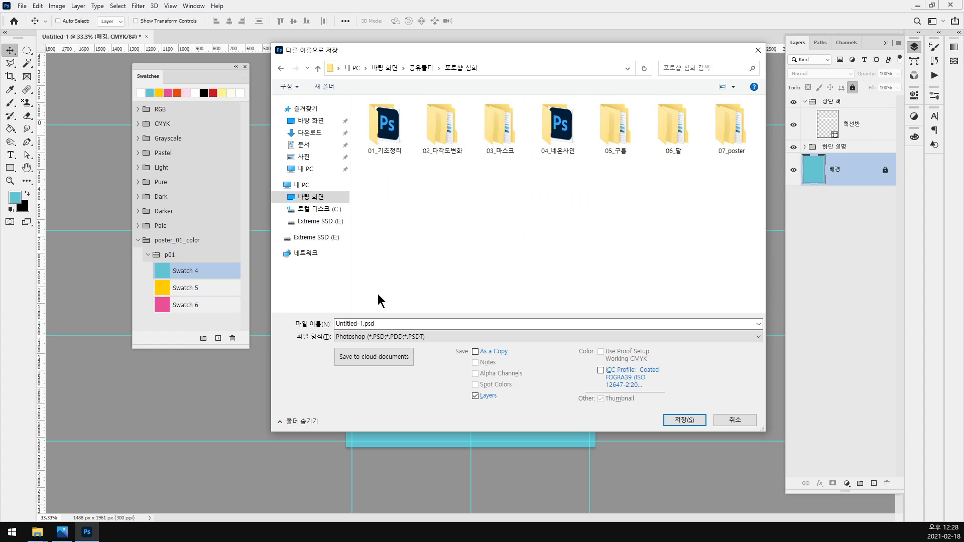
double_click(722, 125)
double_click(397, 117)
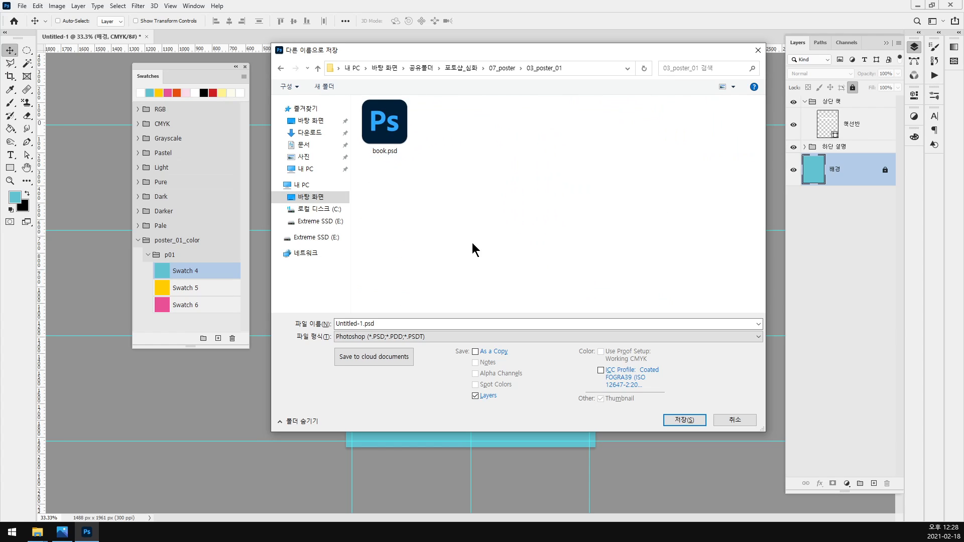
- Enter 포스터_001-1 as the file name, keeping the Photoshop format
click(420, 323)
text(ㅔㅐㄴㅅ)
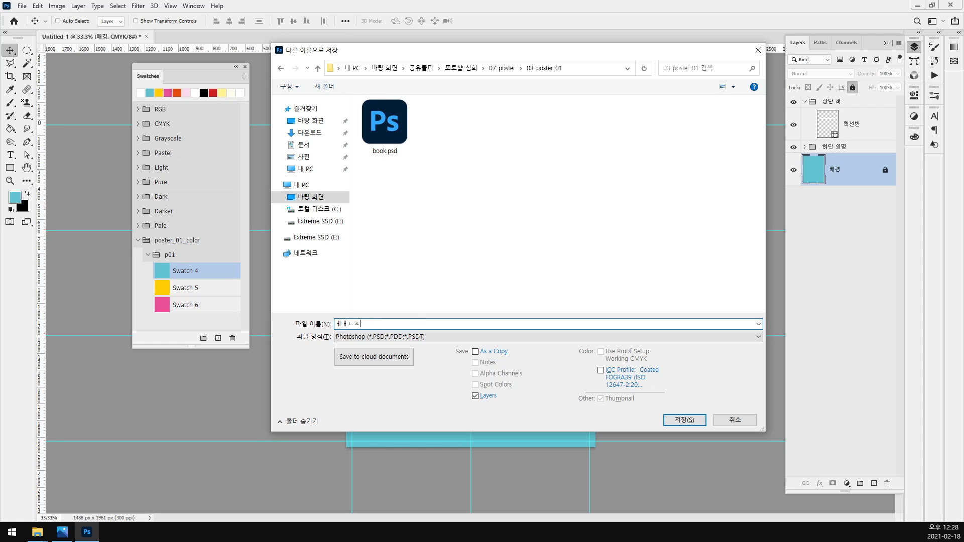
key(BackSpace)
text(포스터)
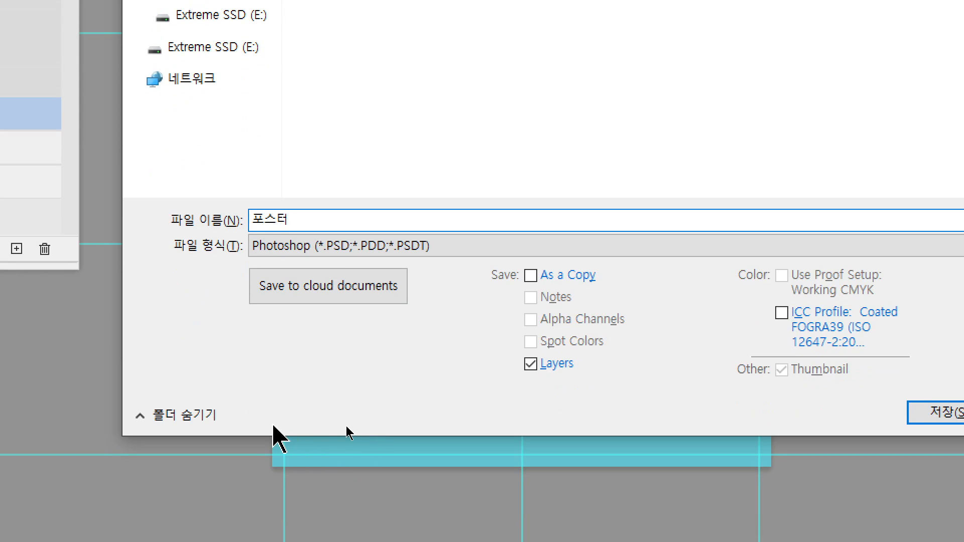
text(_001)
text(-1)
key(Home)
text(2021)
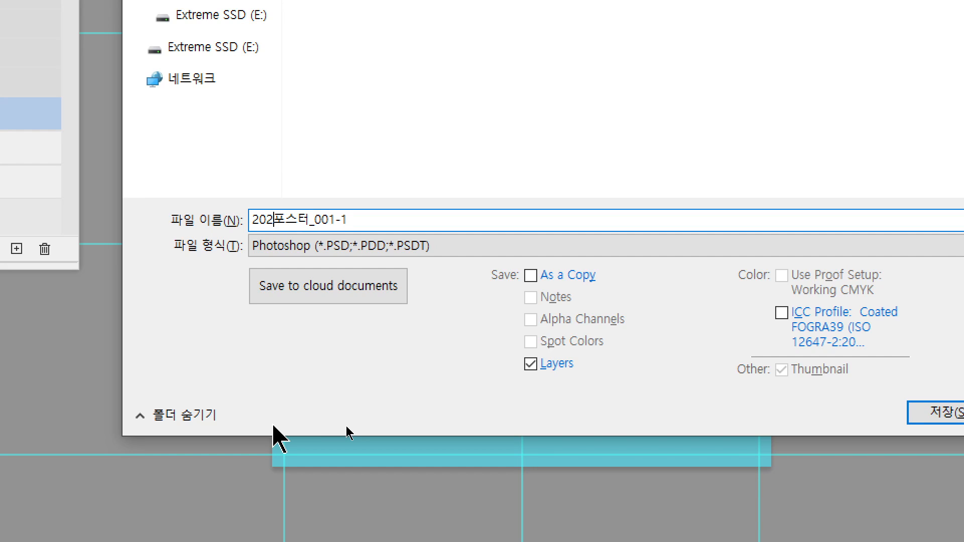
key(BackSpace)
key(BackSpace)
key(BackSpace)
key(BackSpace)
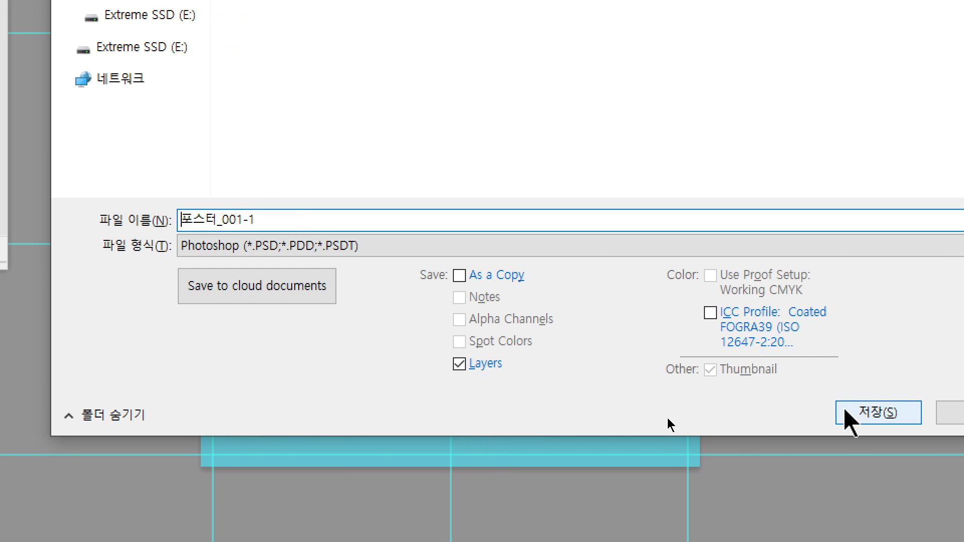
- Save the poster document under the entered file name
click(849, 413)
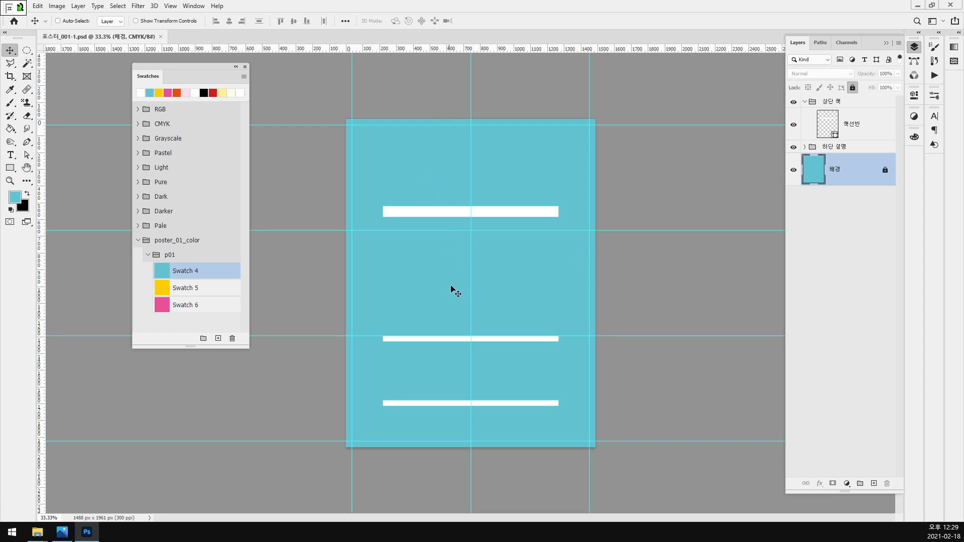
- Check the sample poster image, and go to the 07_poster folder in File Explorer
click(62, 531)
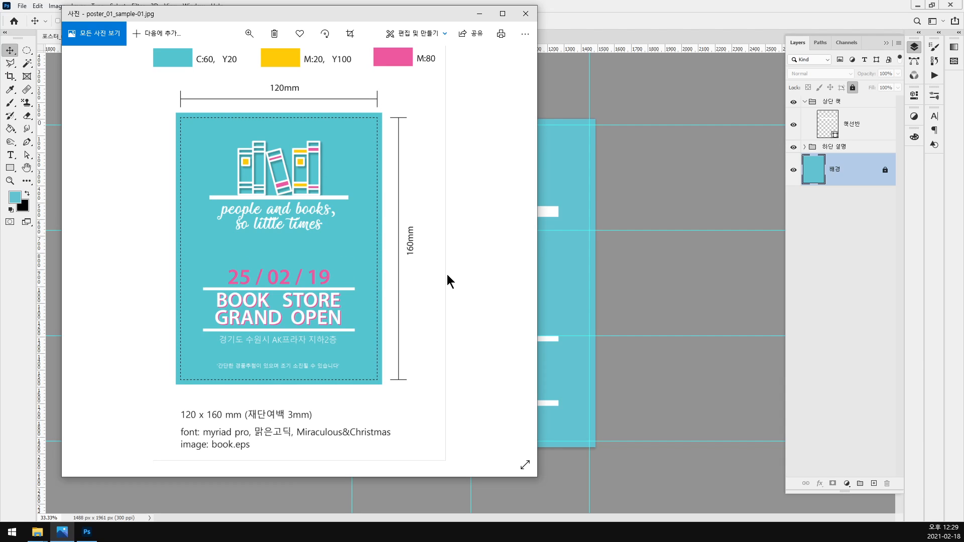
click(674, 211)
mouse_move(37, 533)
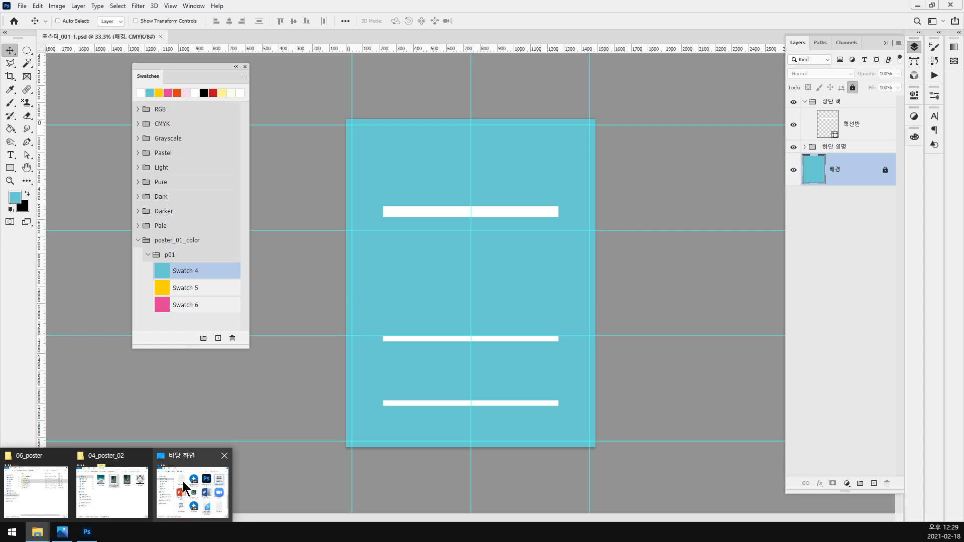
click(129, 491)
click(188, 60)
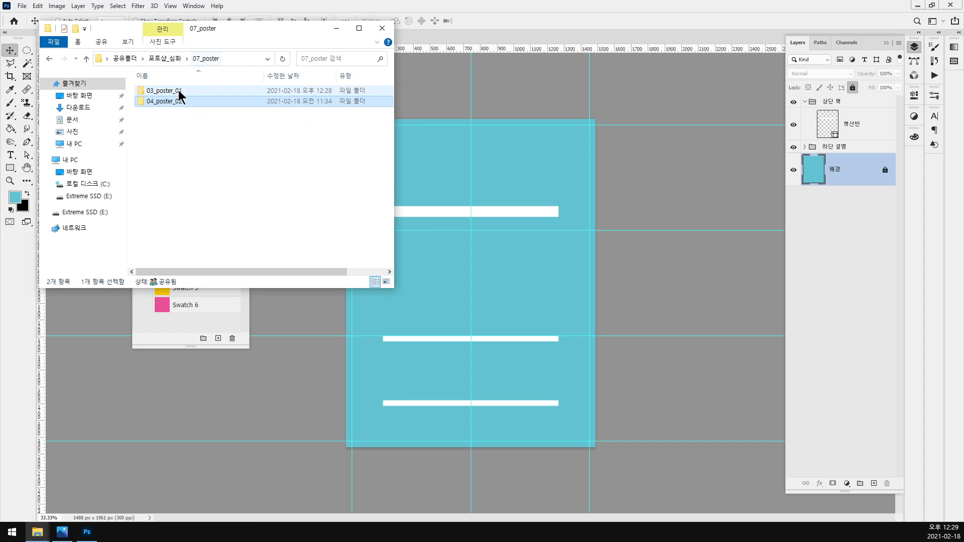
- Open book.eps from the 03_poster_01 folder in Photoshop
double_click(179, 91)
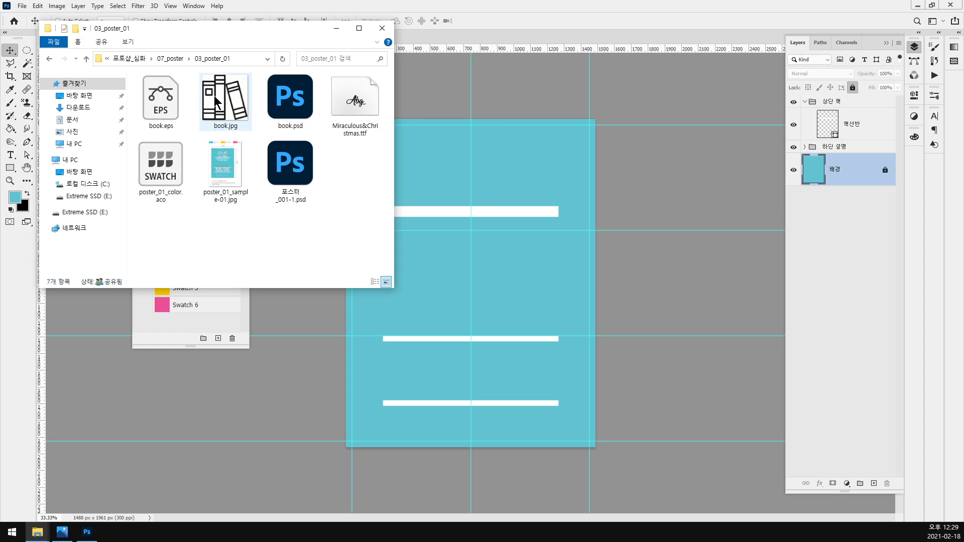
click(214, 98)
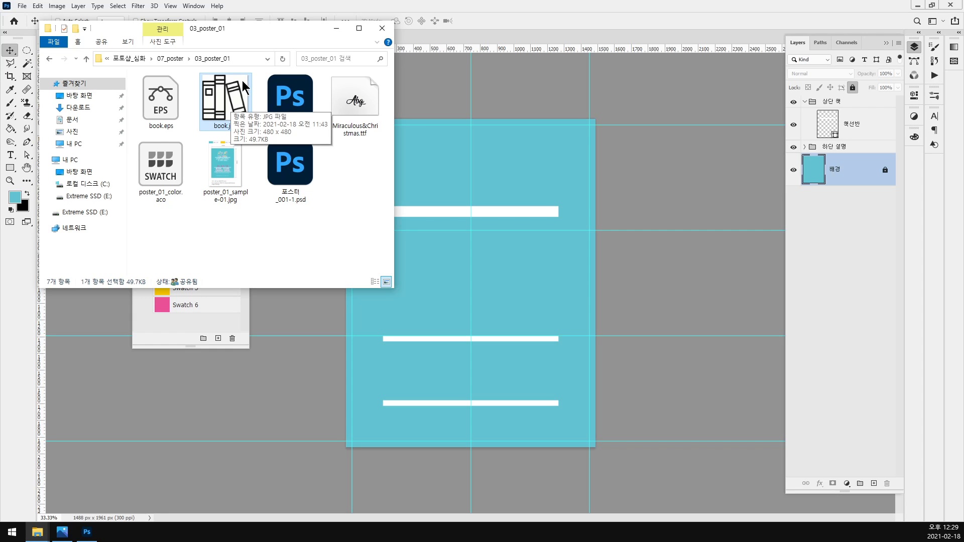
drag(159, 104, 502, 35)
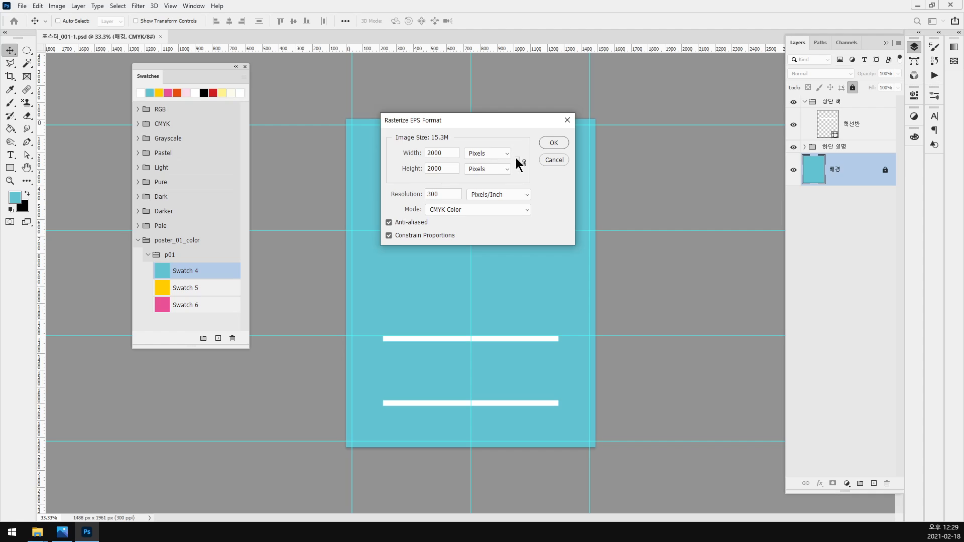
- Rasterize the EPS with its size units in millimeters and a width of 80 mm, keeping the proportions constrained
drag(446, 153, 415, 153)
click(505, 154)
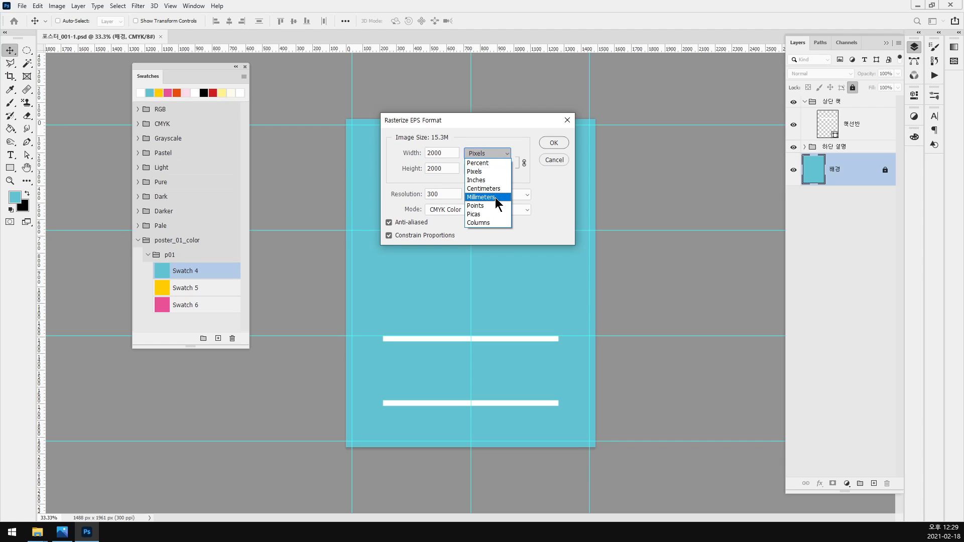
click(495, 197)
click(507, 169)
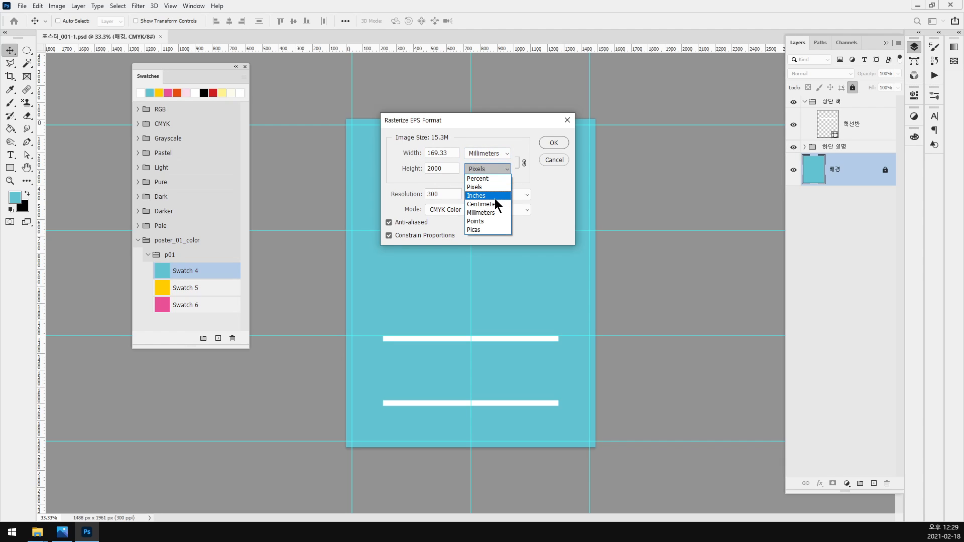
click(495, 213)
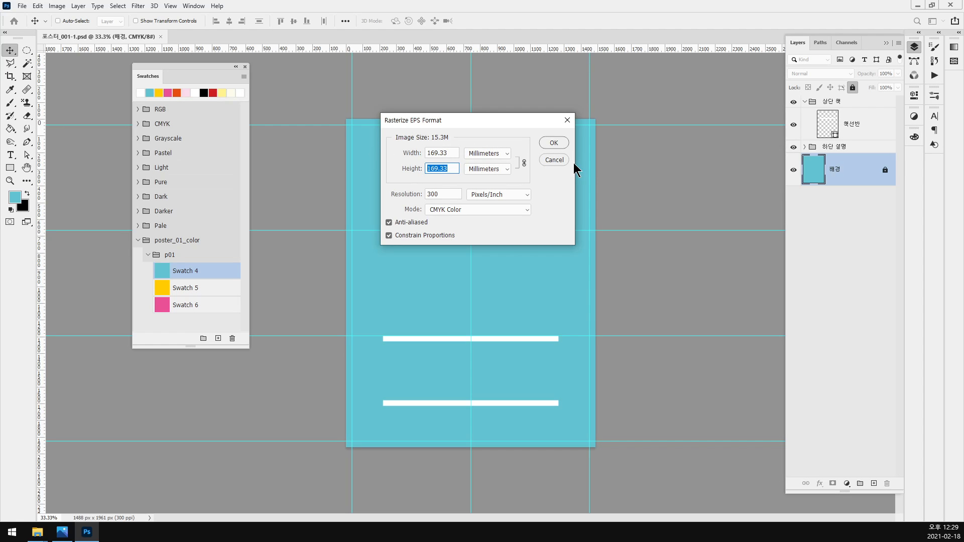
click(452, 152)
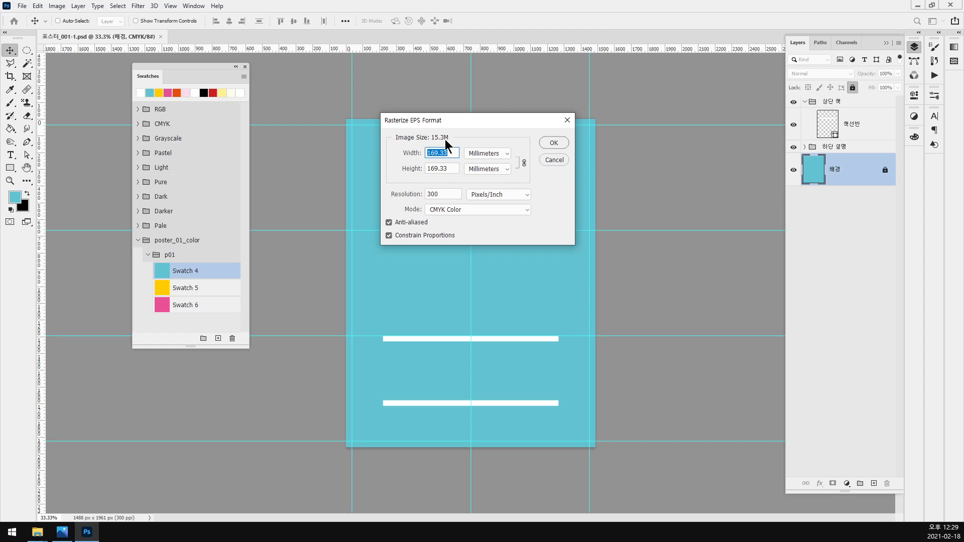
text(80)
click(554, 141)
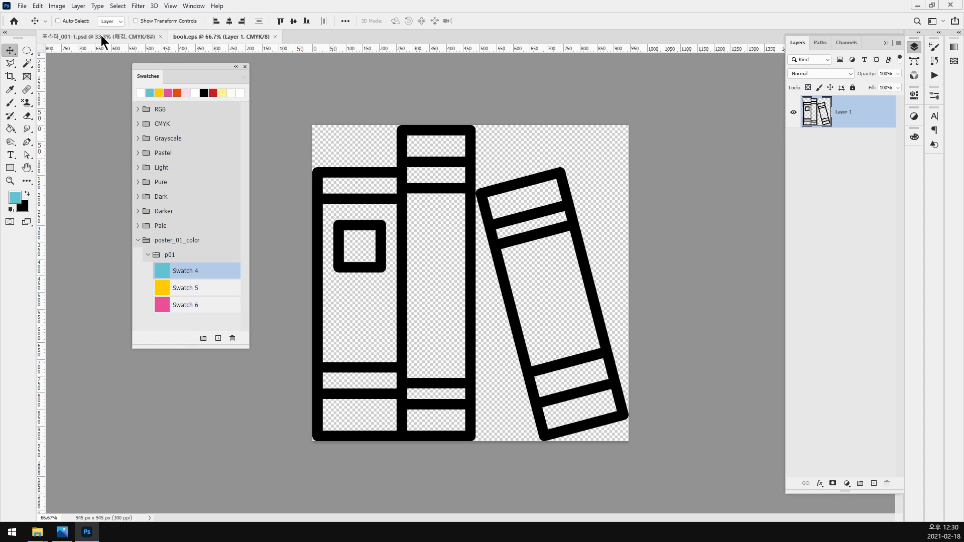
- Enter a relative canvas width increase of 80 millimeters for book.eps
click(37, 7)
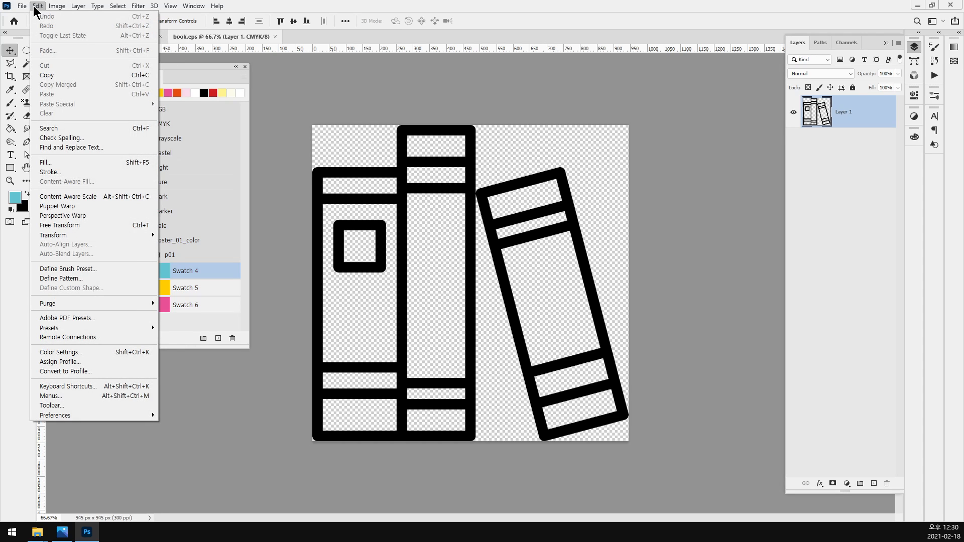
mouse_move(54, 7)
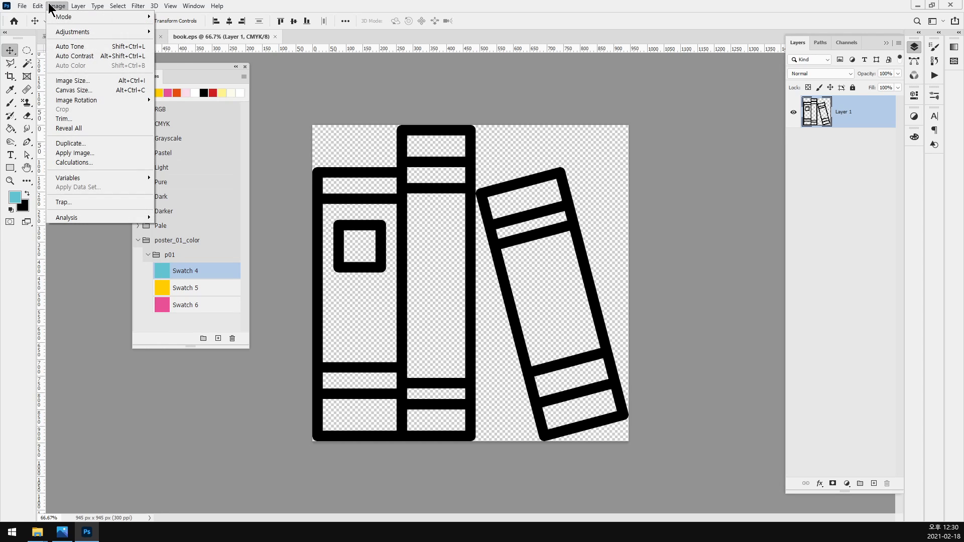
click(89, 92)
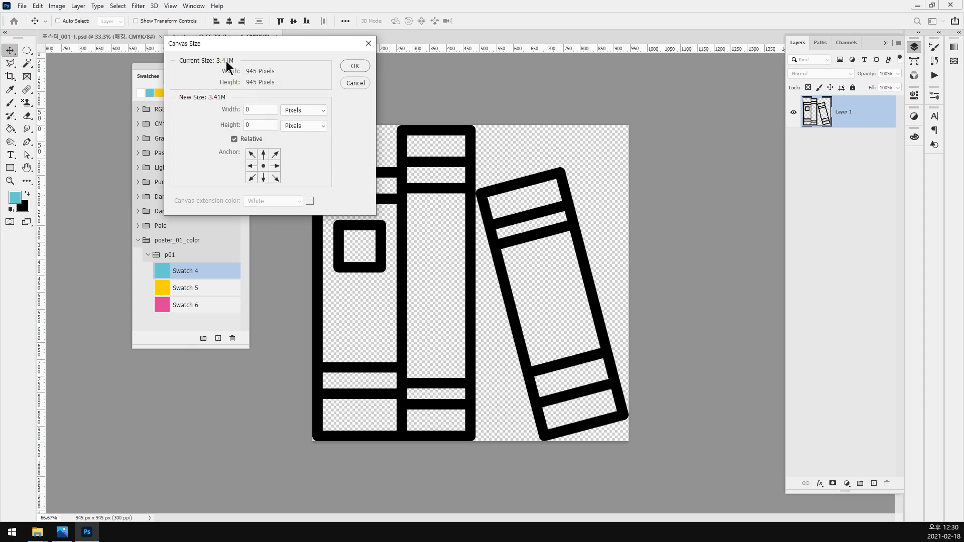
double_click(258, 111)
text(80)
click(303, 112)
click(310, 154)
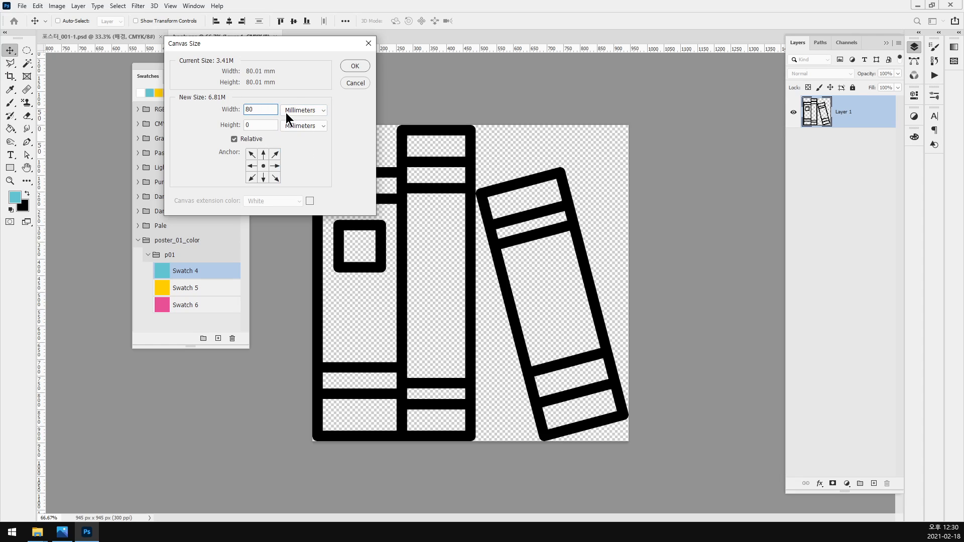
- Anchor the canvas at its middle-left point with Relative kept on, and apply the widening
click(261, 125)
drag(213, 44, 279, 59)
click(56, 5)
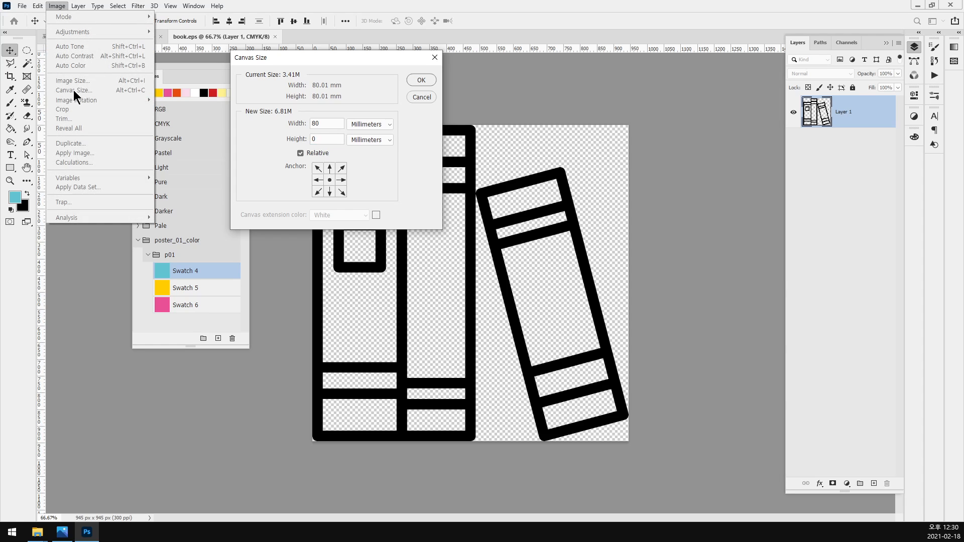
click(402, 164)
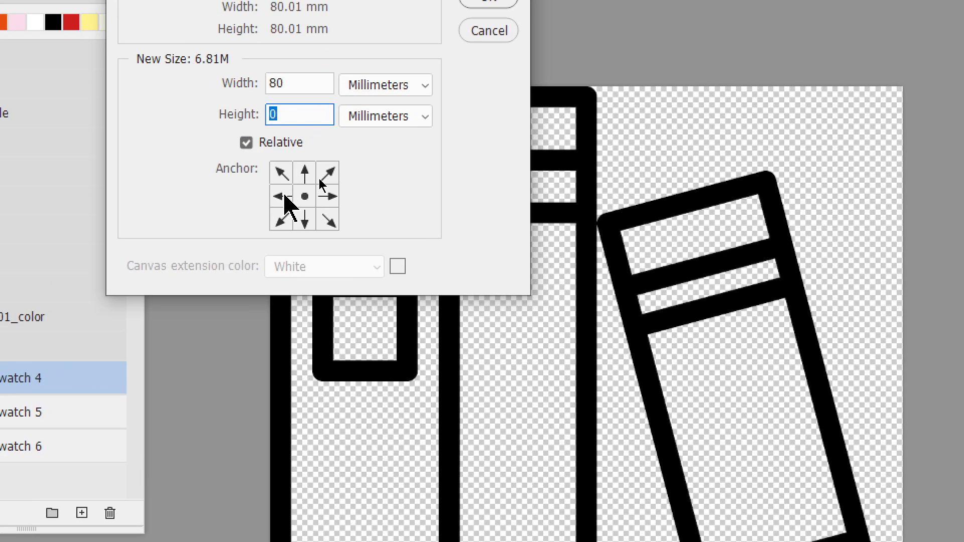
click(318, 180)
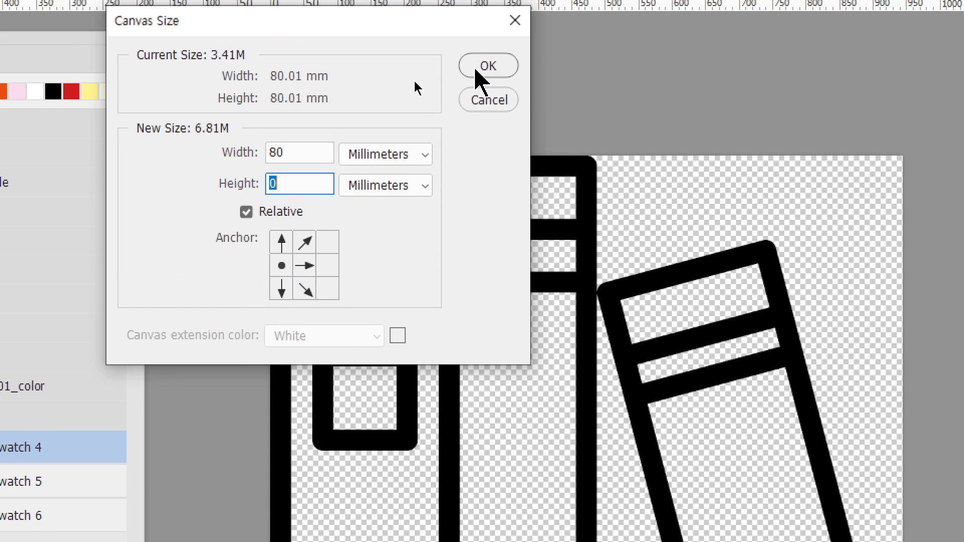
click(251, 212)
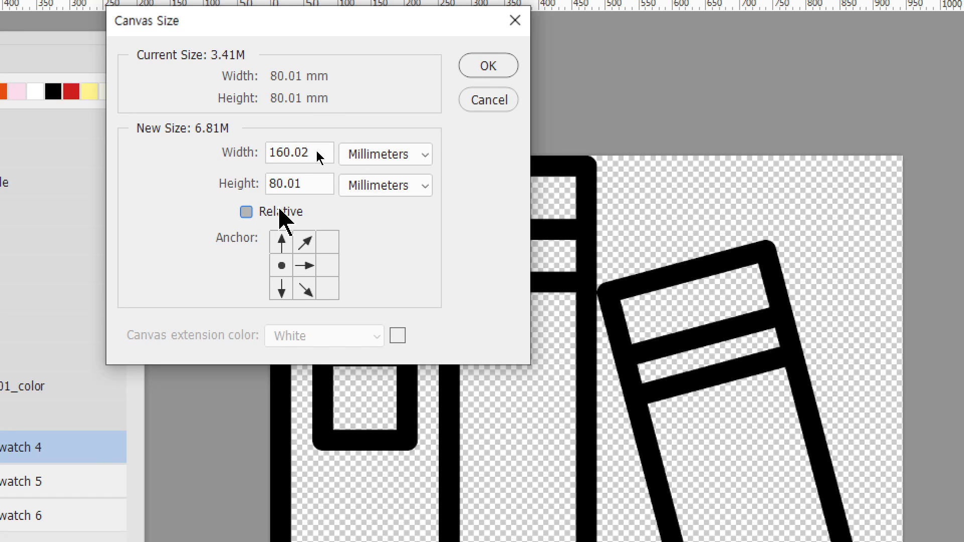
click(279, 212)
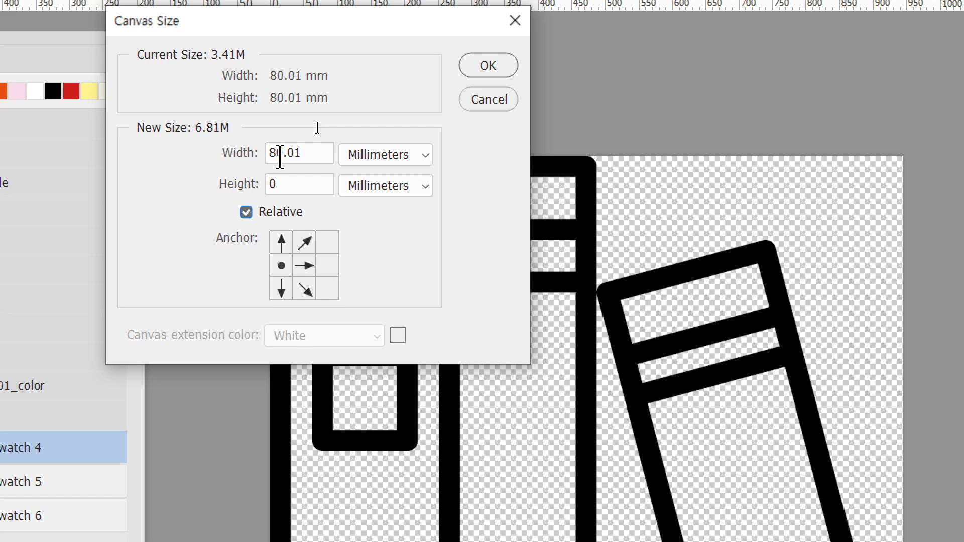
click(480, 71)
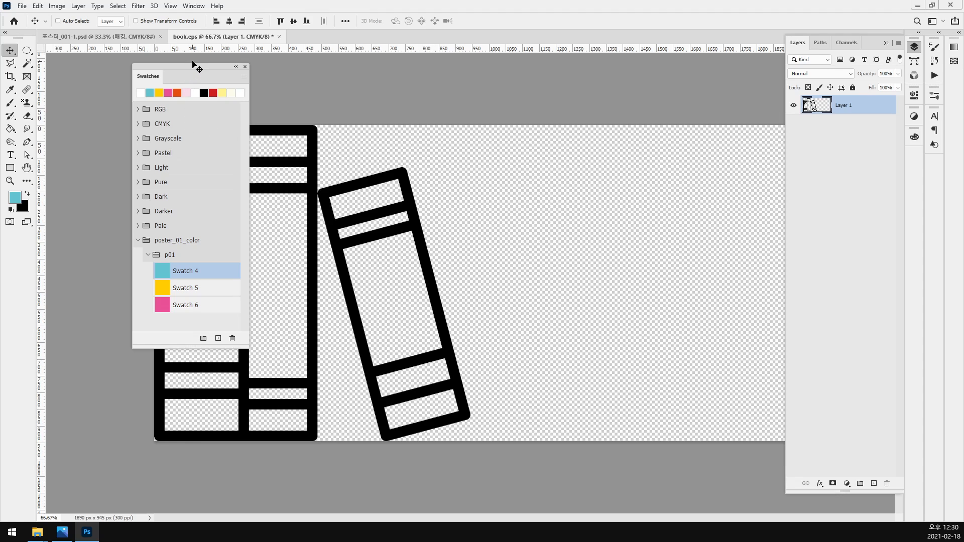
- Move the Swatches panel off the artwork and extend the canvas height by a relative 10 millimeters from the center anchor
drag(195, 66, 106, 109)
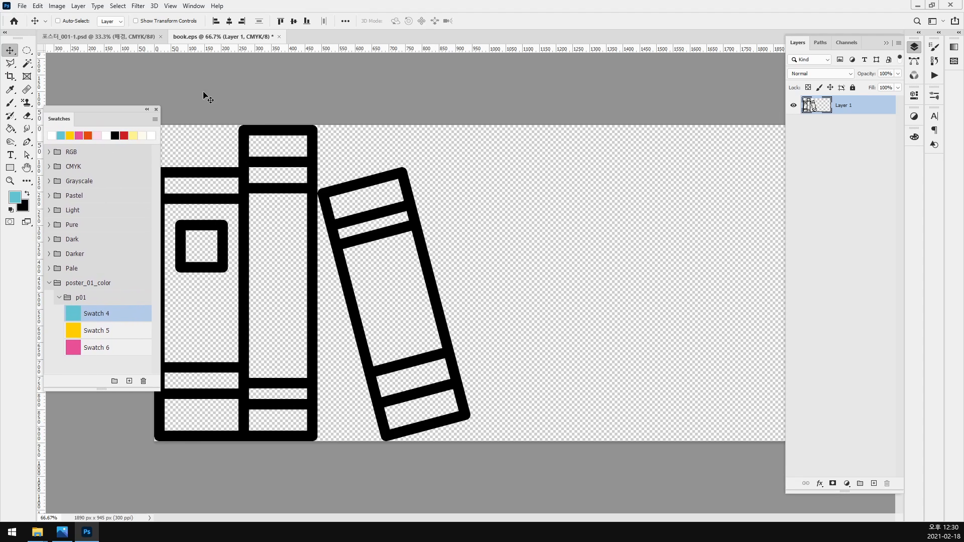
click(57, 5)
click(83, 92)
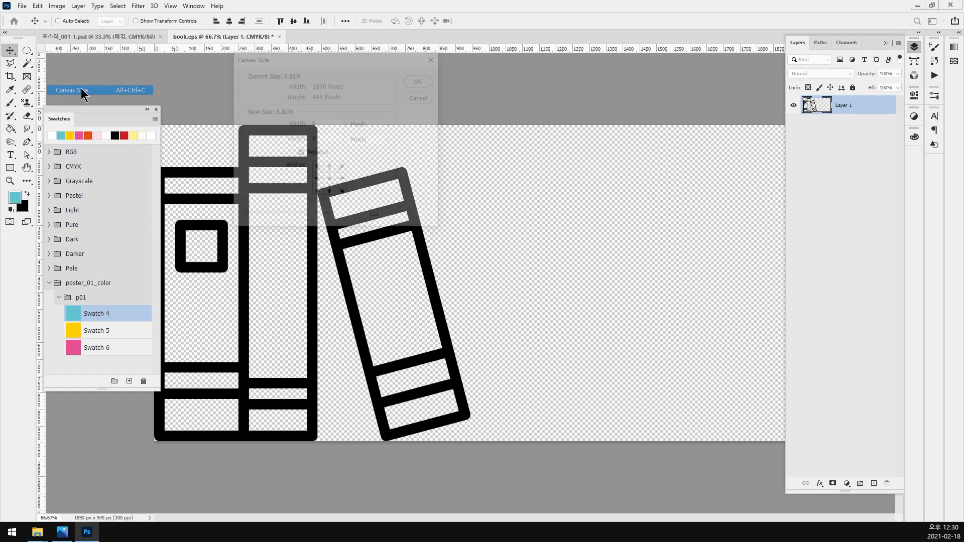
click(327, 138)
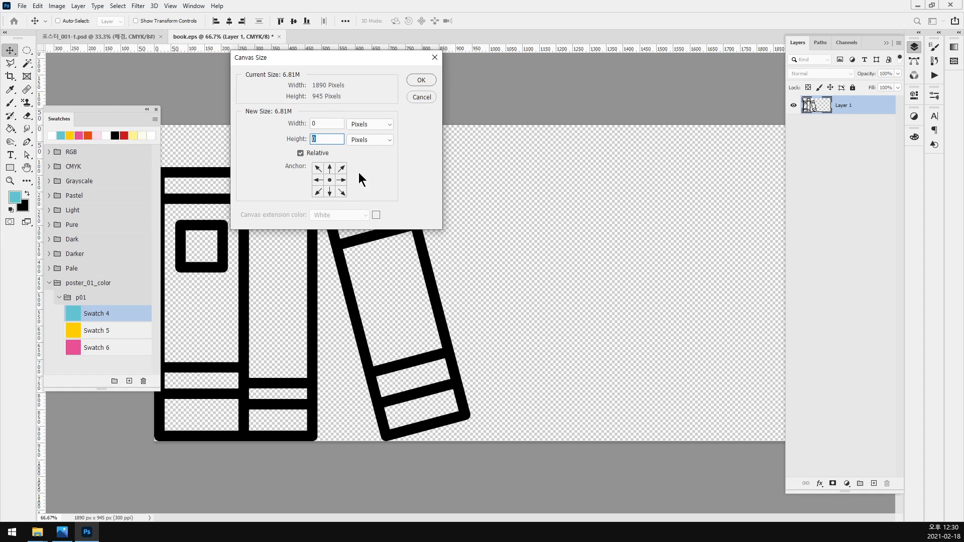
click(372, 137)
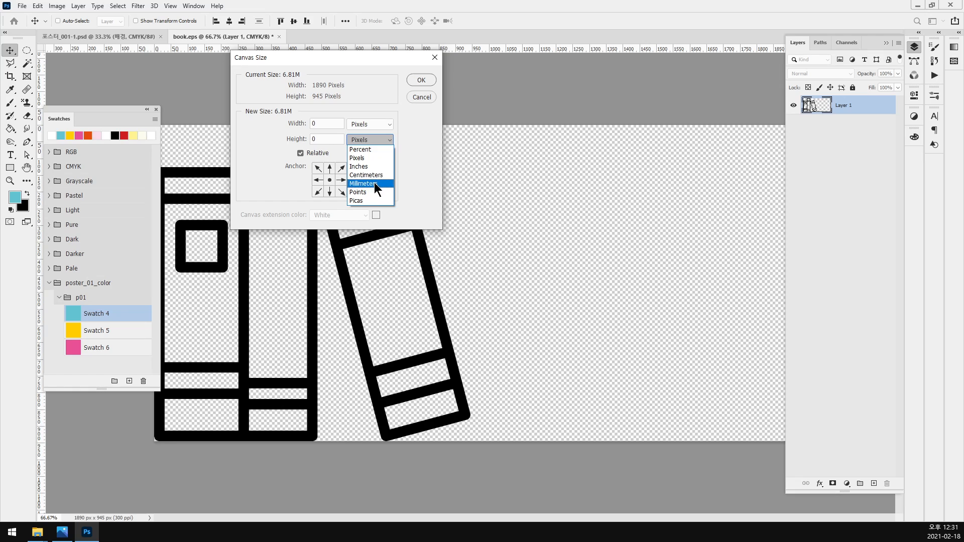
click(374, 183)
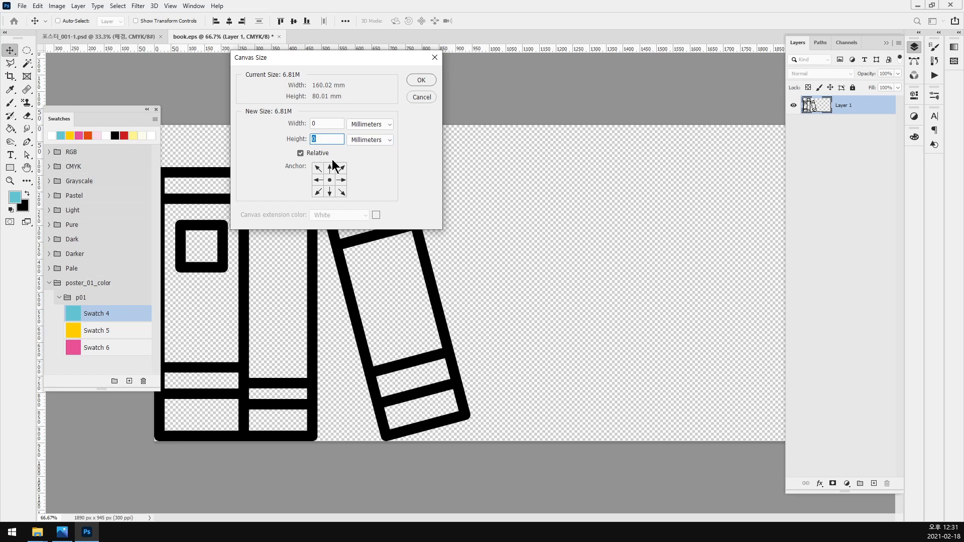
text(10)
click(421, 80)
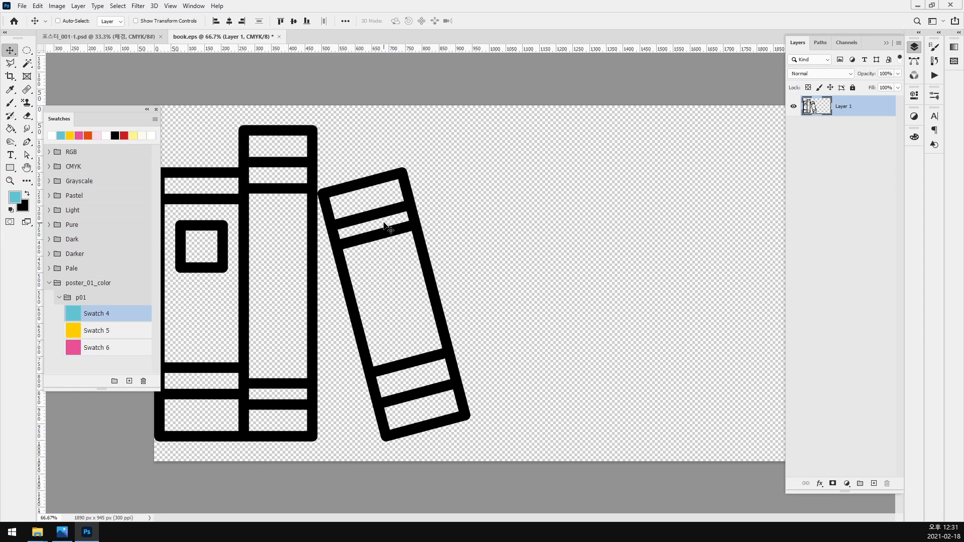
- Shift the book artwork horizontally about 141 px to the right on the canvas
drag(355, 221, 405, 221)
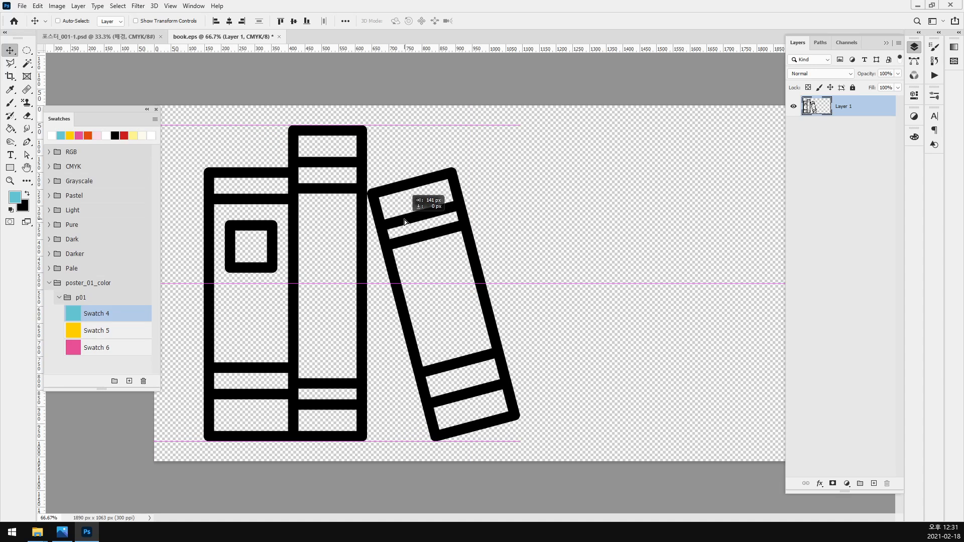
key(ctrl+minus)
key(ctrl+minus)
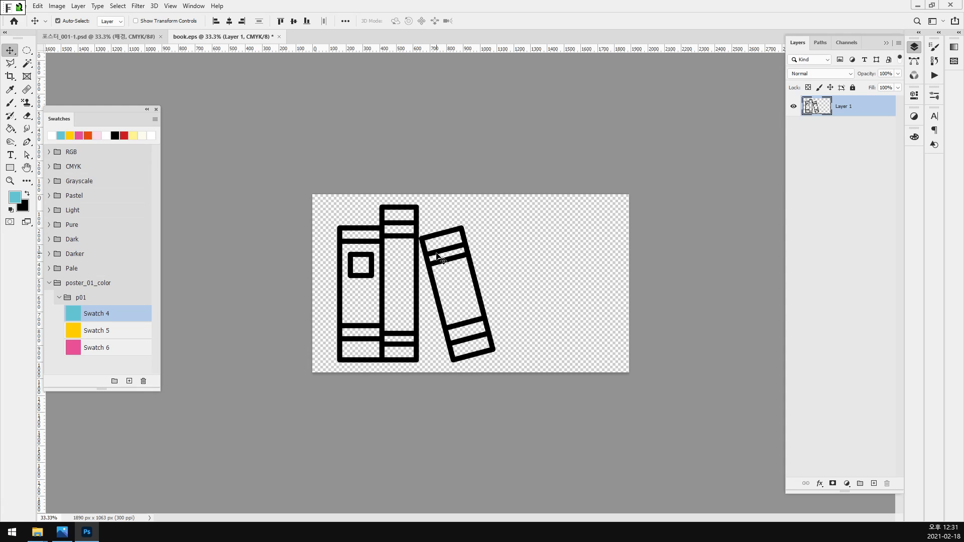
- Duplicate Layer 1, place the copy just right of the original books, and shift both layers slightly left together
key(ctrl+j)
drag(426, 233, 570, 234)
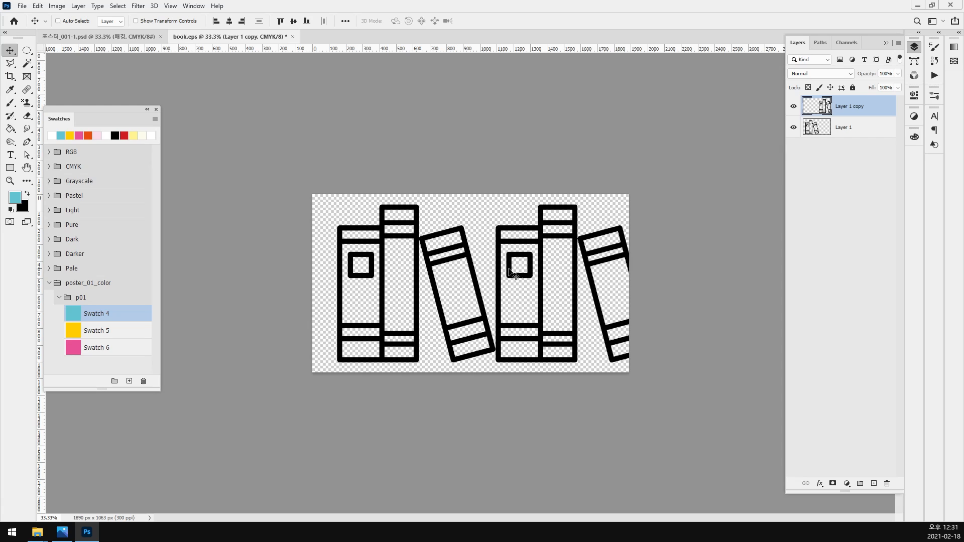
key(ctrl+alt+a)
drag(473, 271, 456, 272)
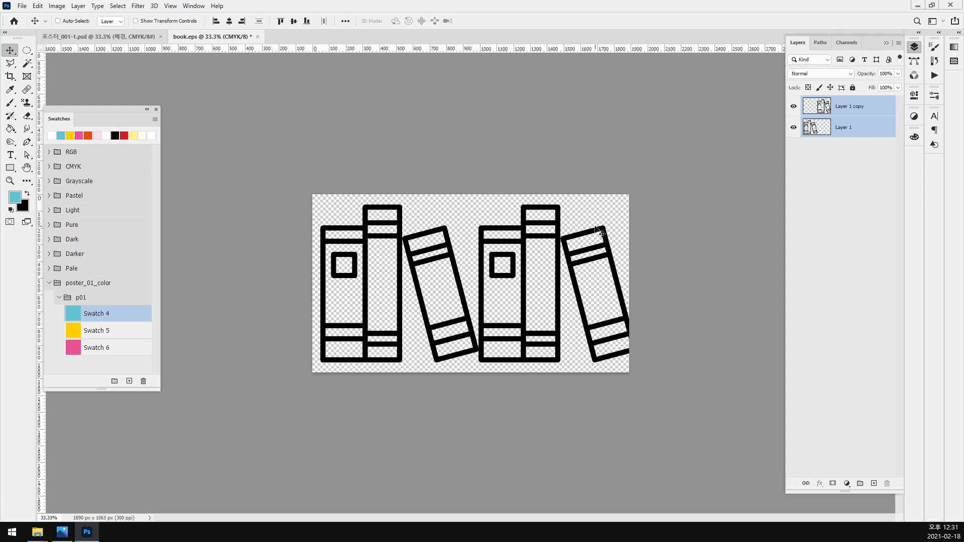
- Hide Layer 1 and move the copied books left so the whole copy fits inside the canvas
click(472, 215)
click(791, 130)
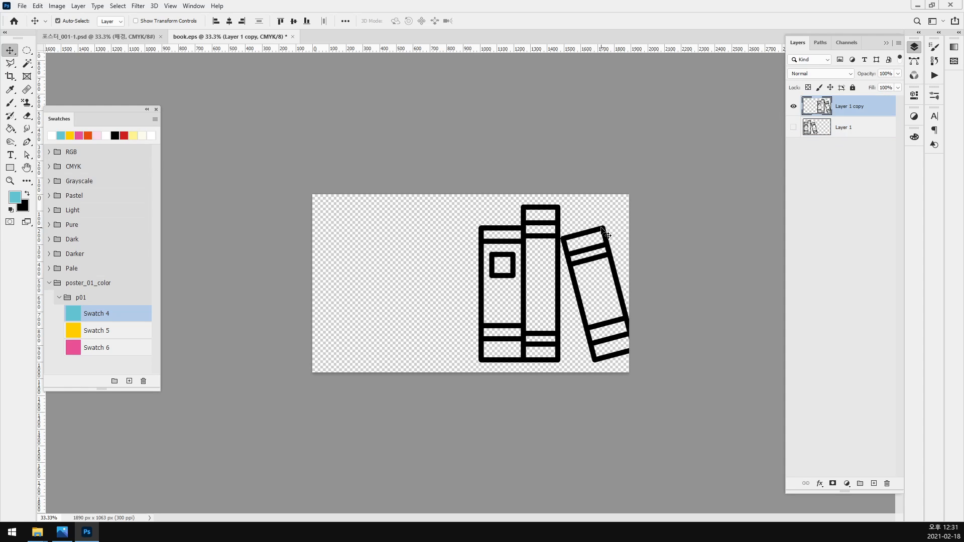
drag(592, 229, 537, 230)
- Place a vertical guide along the right edge of the tall upright book, between it and the leaning book
ctrl+click(549, 312)
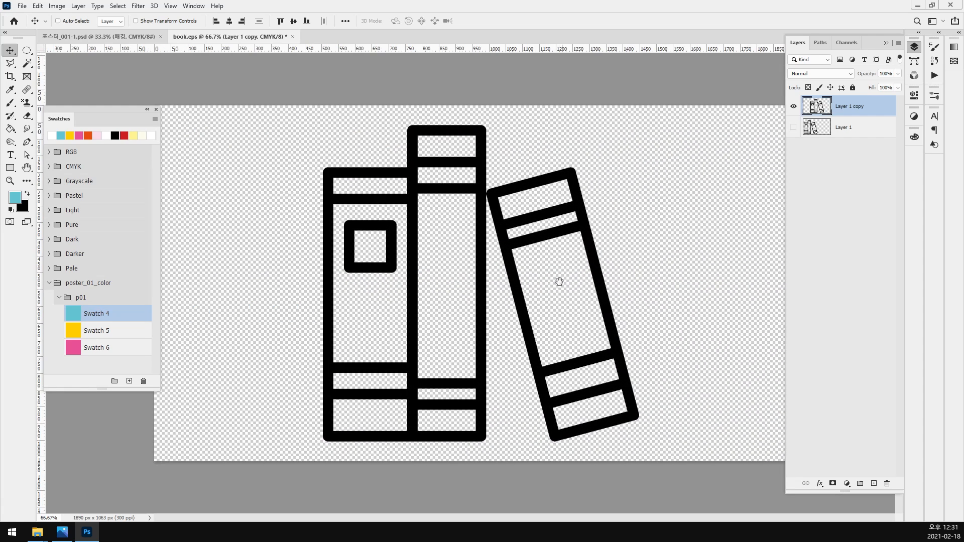
ctrl+click(553, 206)
ctrl+click(509, 154)
ctrl+click(509, 154)
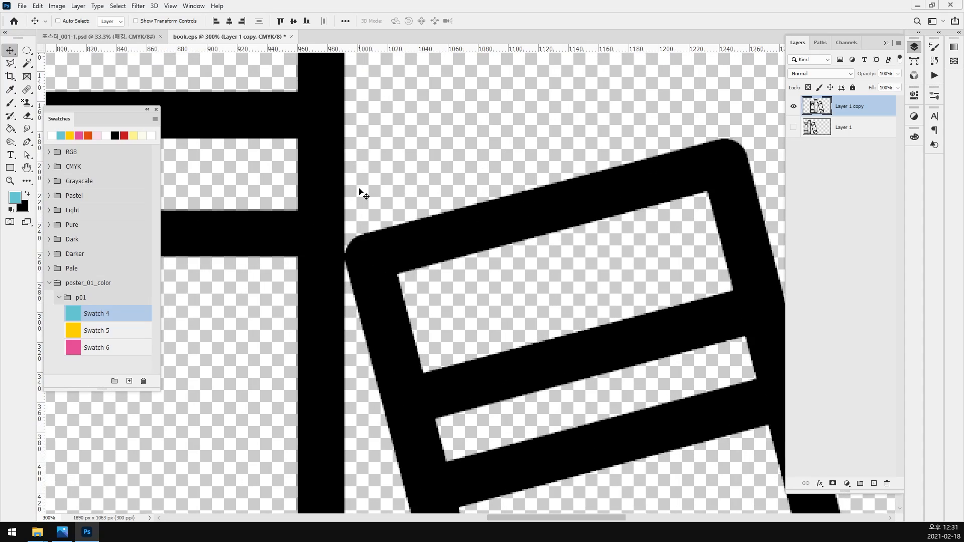
drag(42, 78, 345, 160)
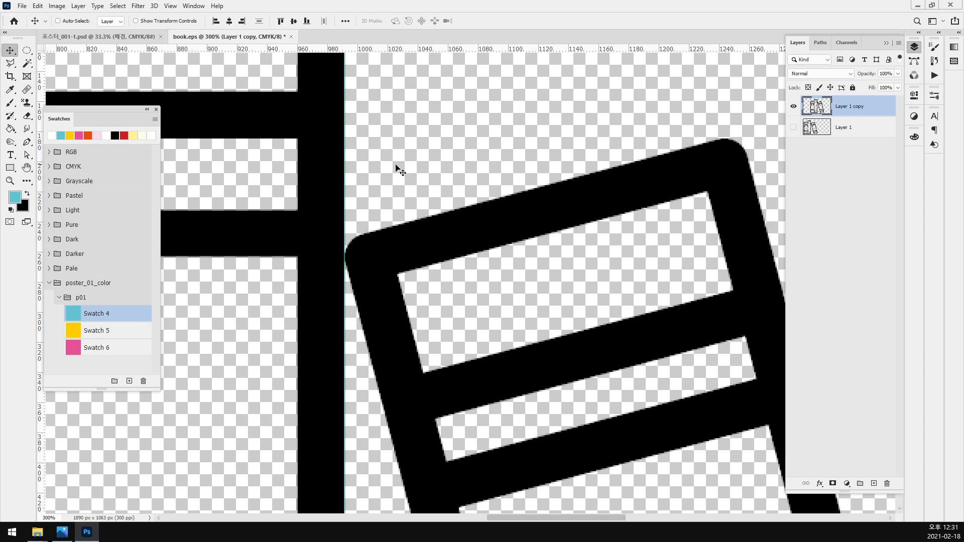
key(ctrl+0)
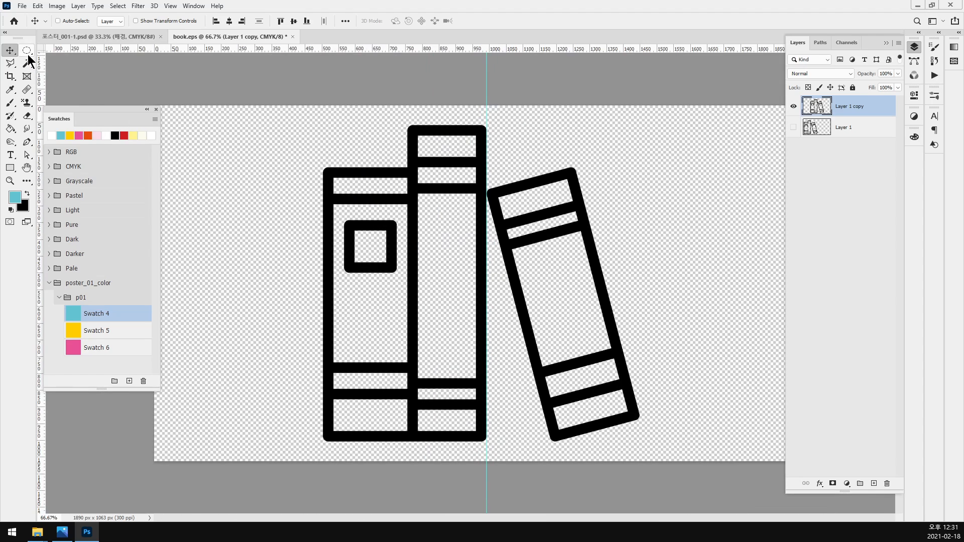
- Select the area right of the guide with the Rectangular Marquee and delete the leaning book from the copied layer
right_click(28, 53)
click(65, 53)
drag(756, 105, 487, 483)
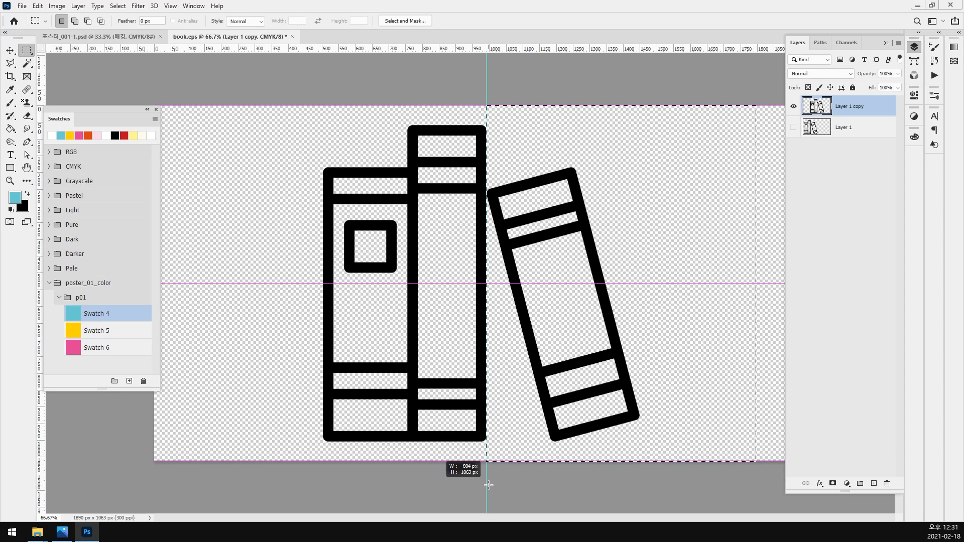
key(Delete)
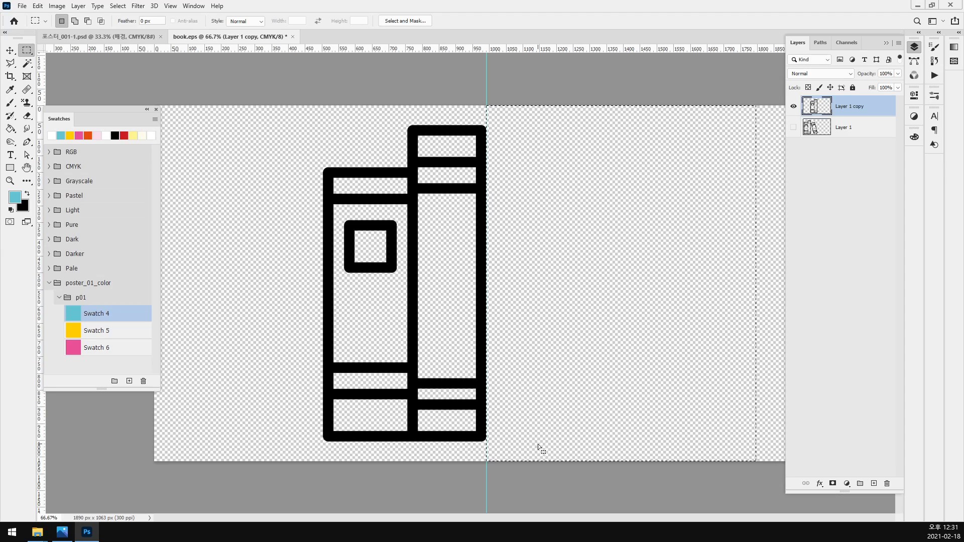
- Clear the selection, hide the guides and inspect the trimmed right edge of the tall book up close
key(ctrl+d)
key(ctrl+semicolon)
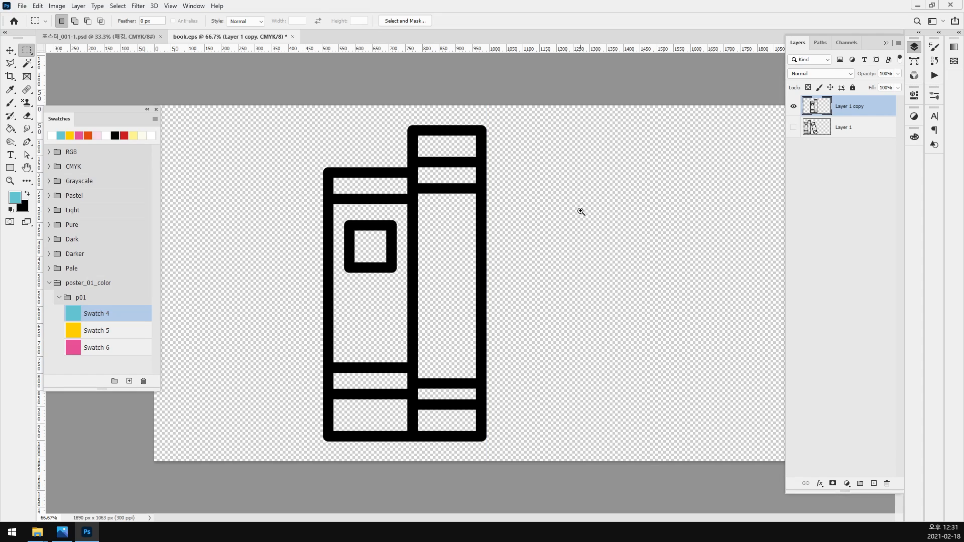
ctrl+click(497, 215)
drag(497, 215, 458, 219)
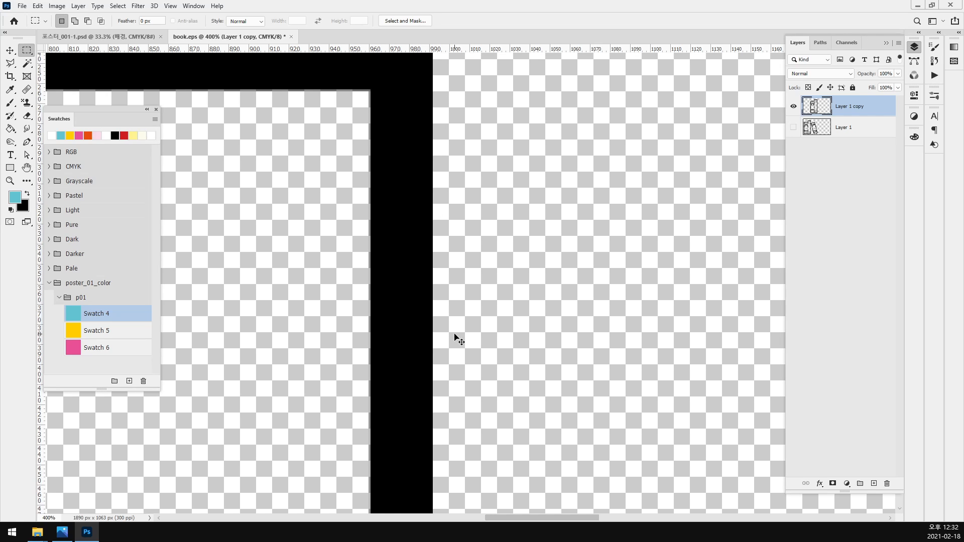
scroll(456, 338, down, 5)
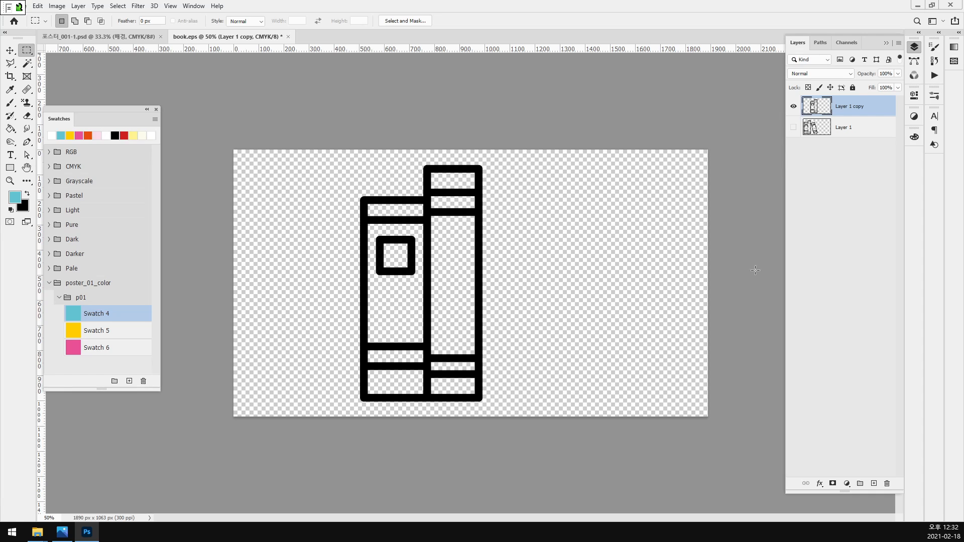
- Show Layer 1 again and move the copied upright books right until they stand beside the leaning book
click(794, 127)
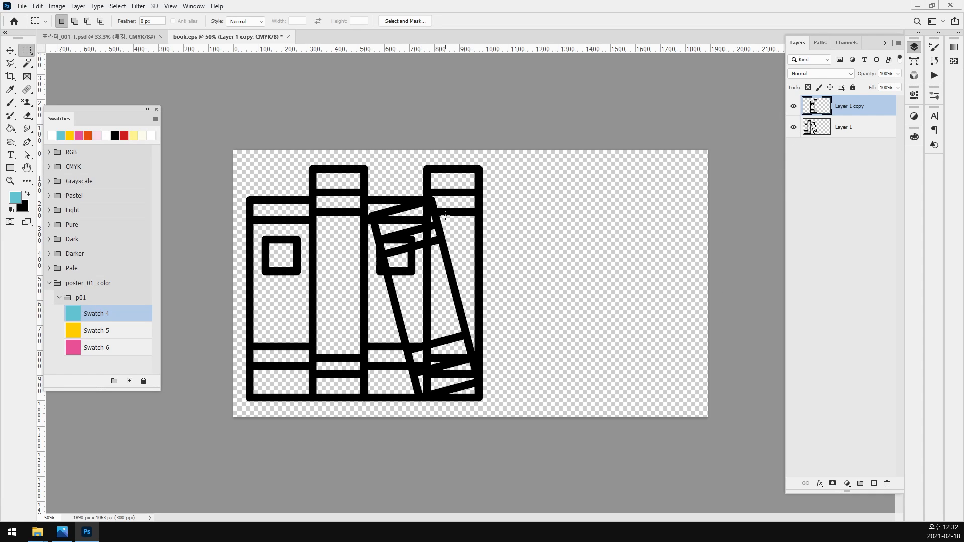
key(v)
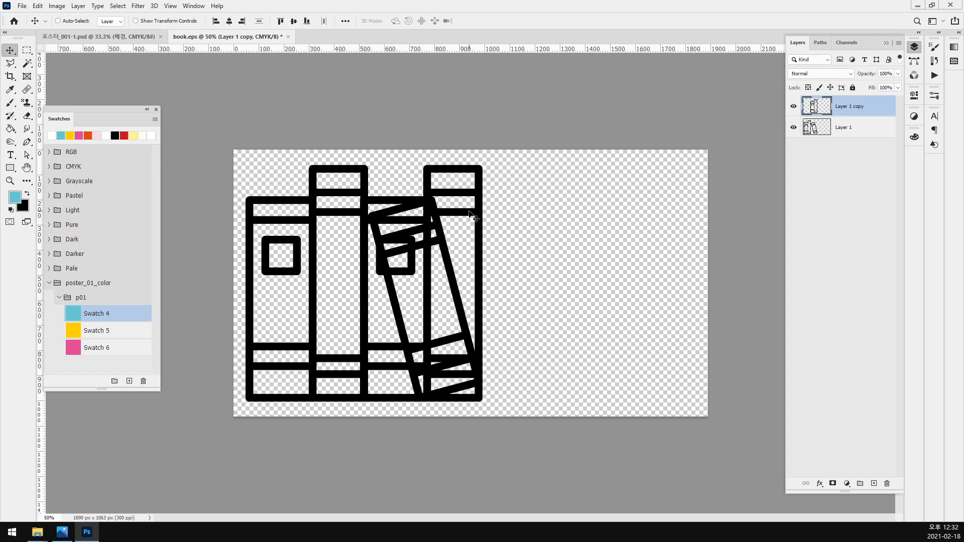
drag(470, 213, 597, 216)
- Centre both book layers together horizontally on the canvas and merge them into one layer
click(858, 130)
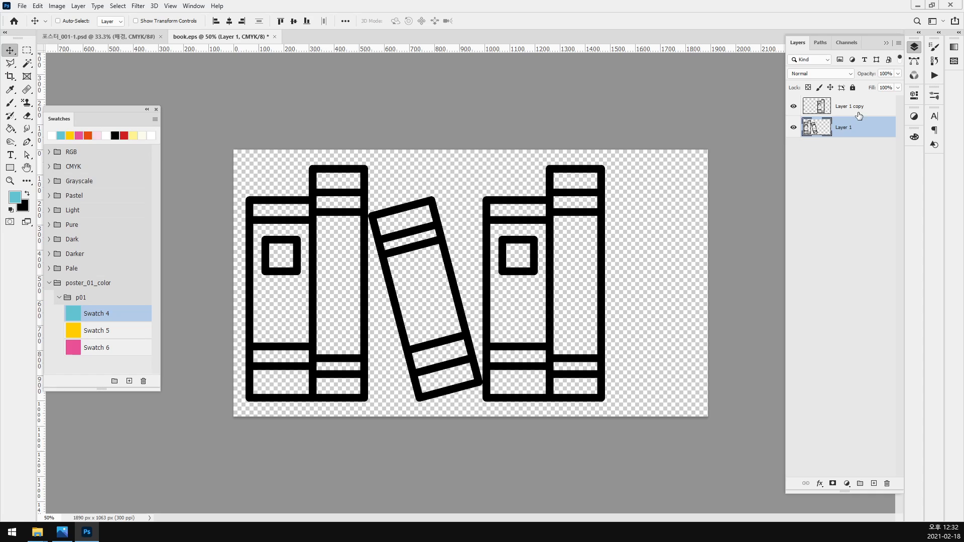
shift+click(849, 111)
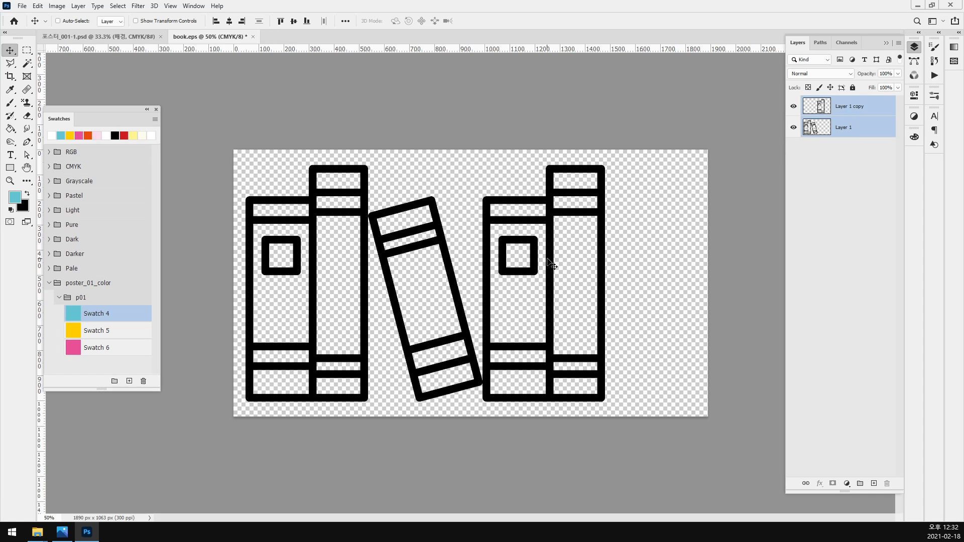
drag(548, 259, 595, 258)
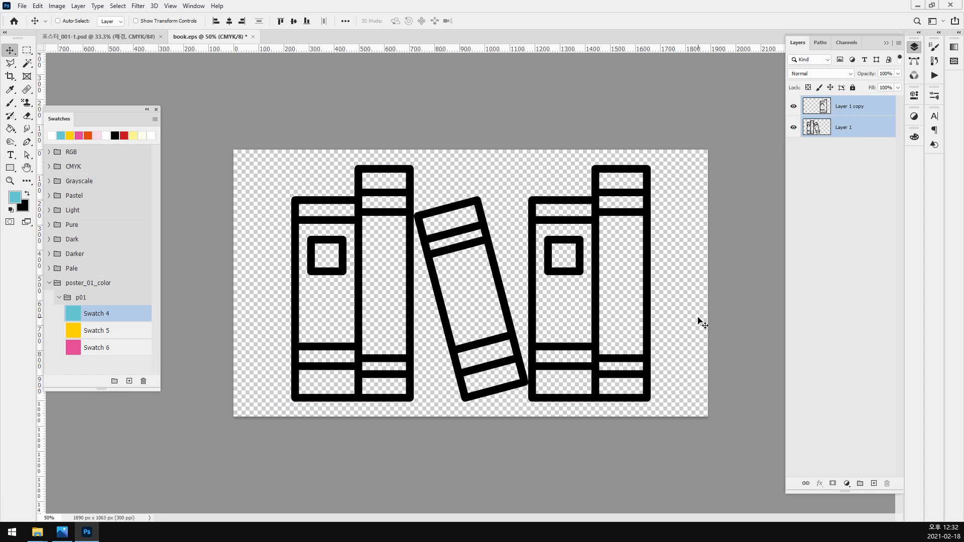
click(900, 44)
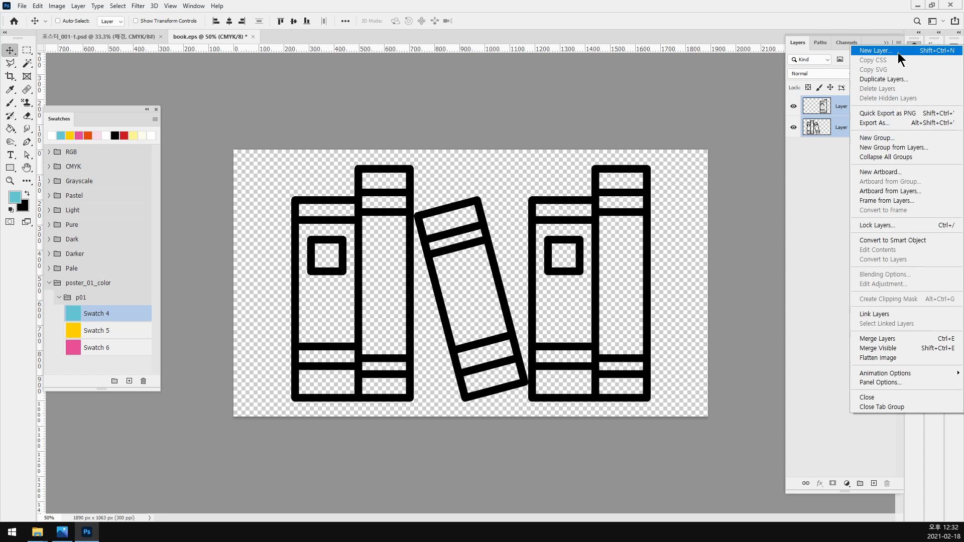
click(908, 339)
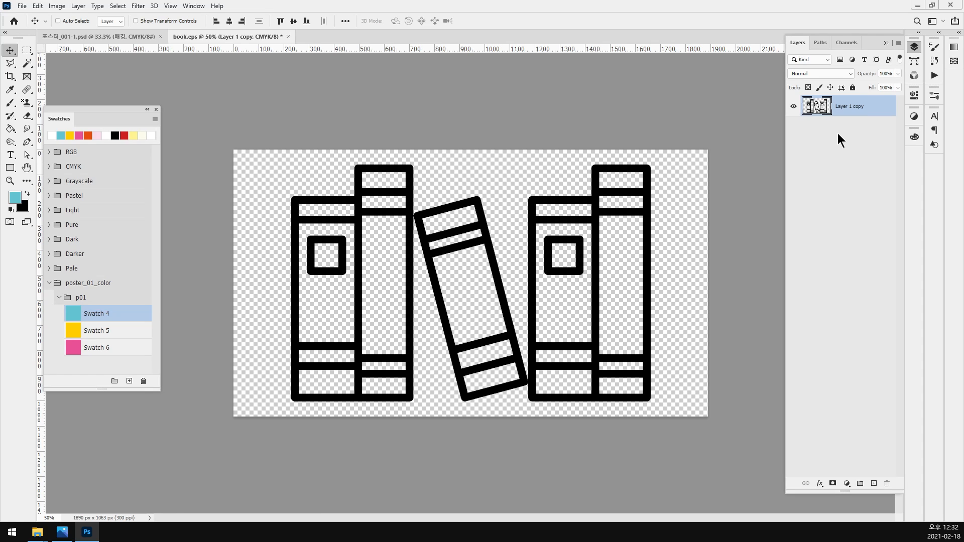
- Try to turn the merged books white using Hue/Saturation with Lightness +100 and Colorize enabled
click(57, 5)
mouse_move(71, 31)
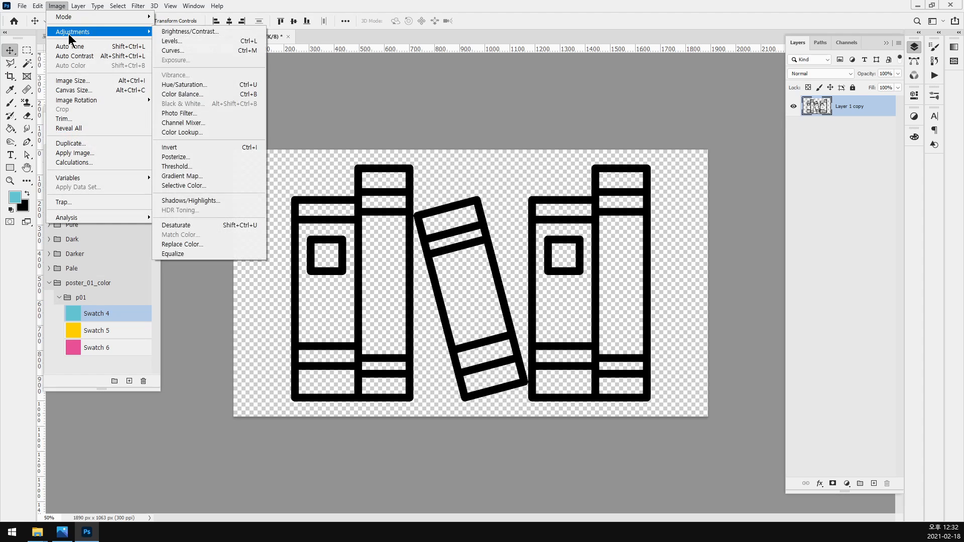
click(204, 84)
drag(311, 223, 361, 223)
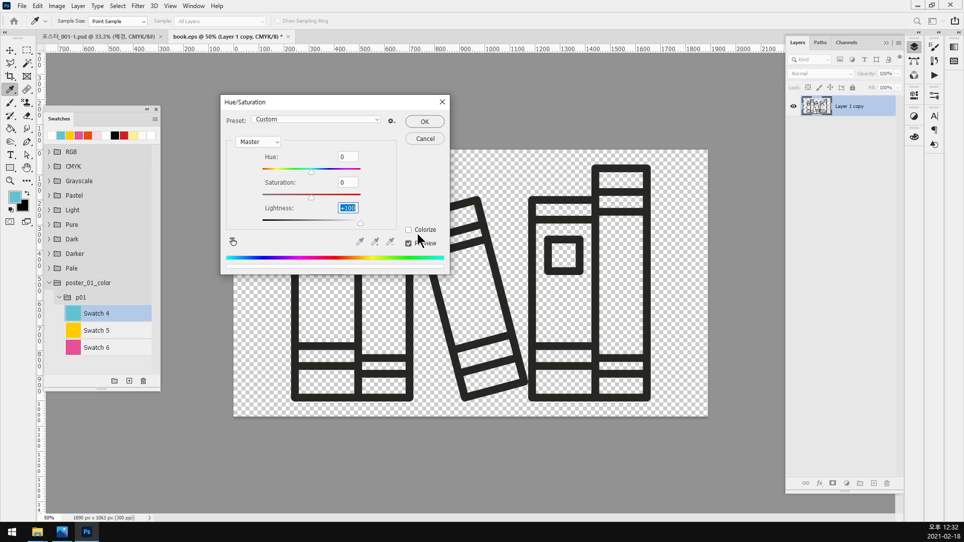
click(414, 231)
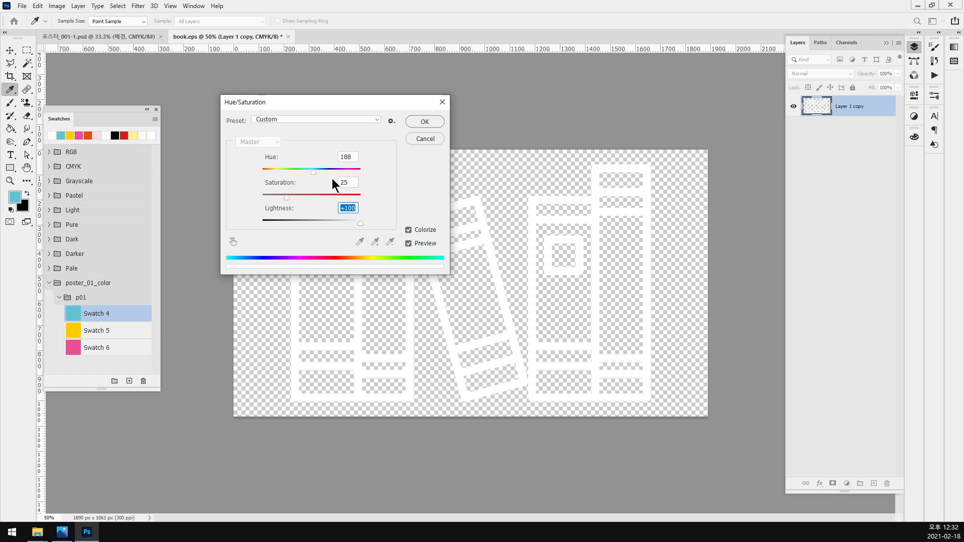
click(431, 138)
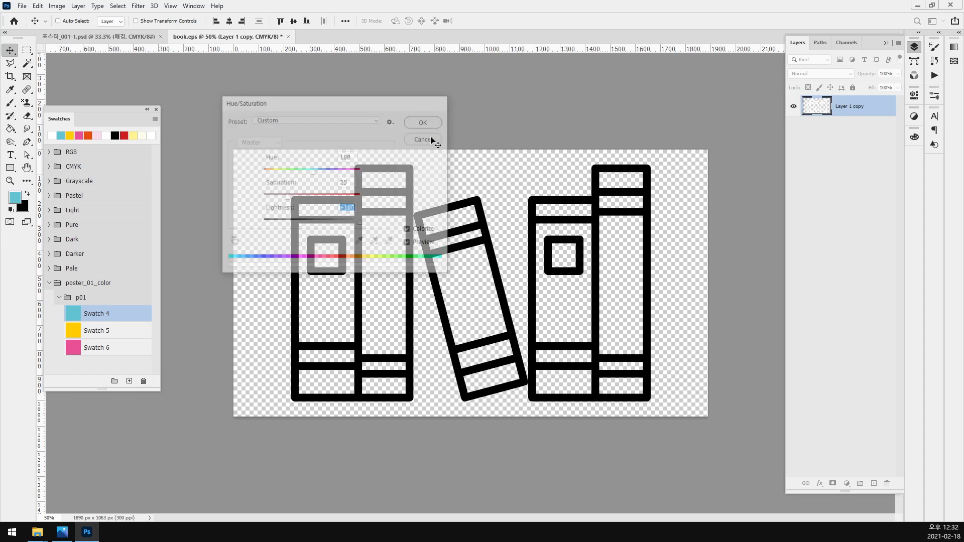
- Try a white Color Overlay (#ffffff) layer style on the merged books layer
double_click(876, 110)
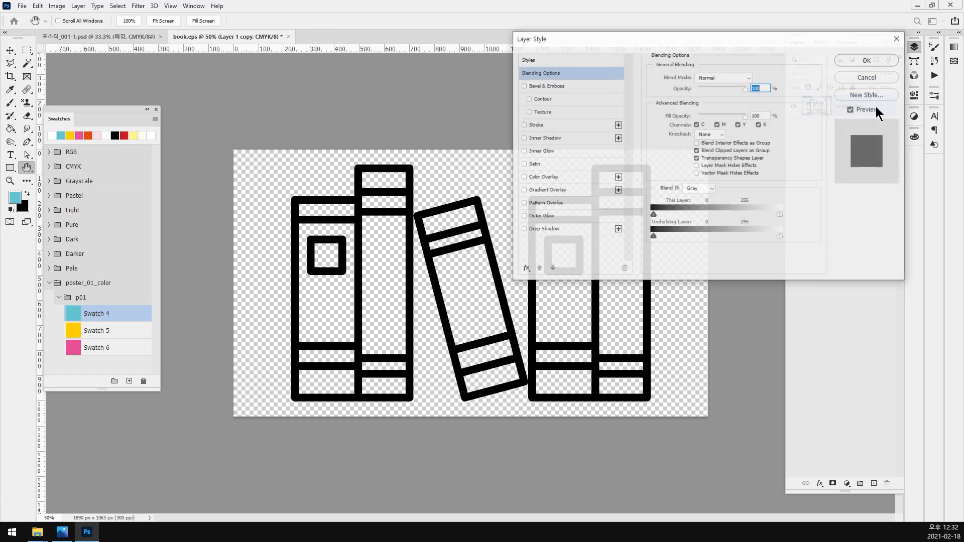
click(570, 177)
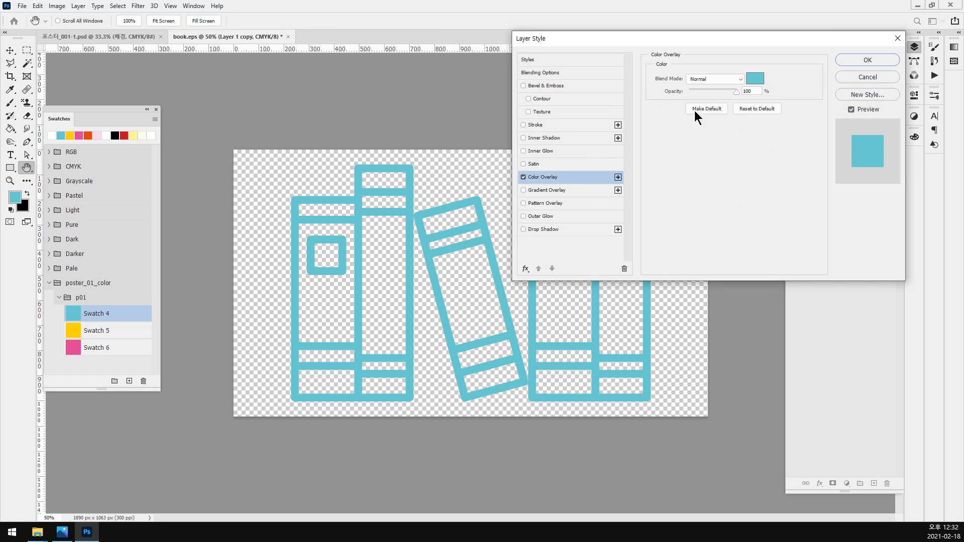
click(755, 77)
text(0)
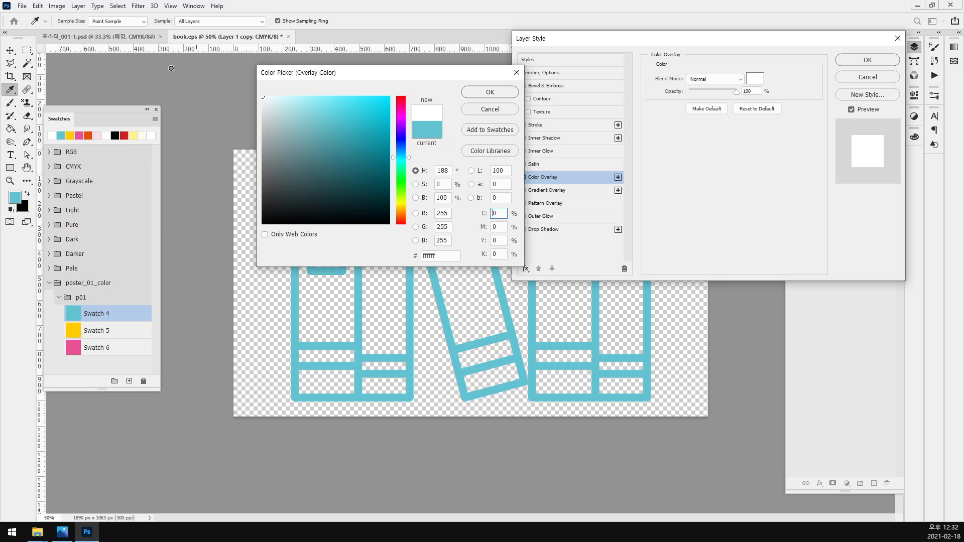
click(482, 89)
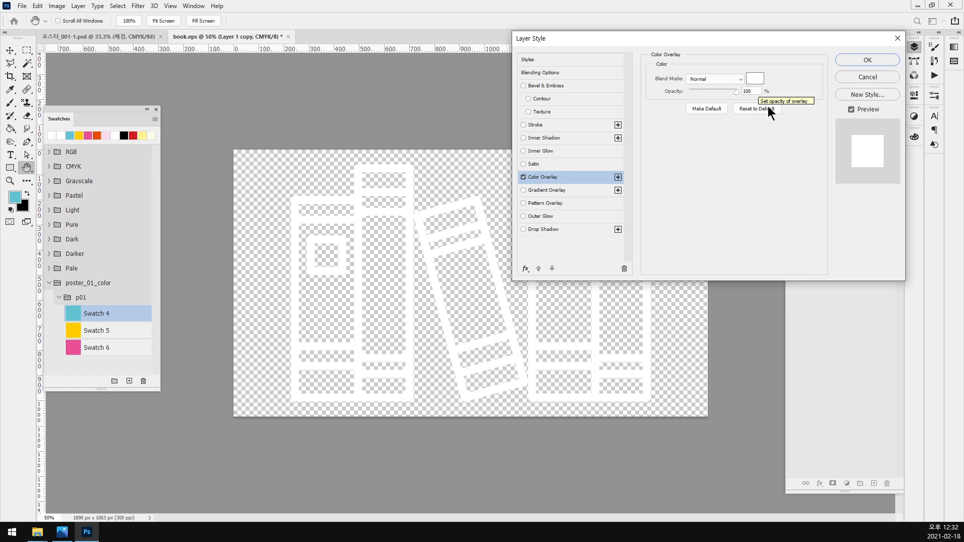
key(Escape)
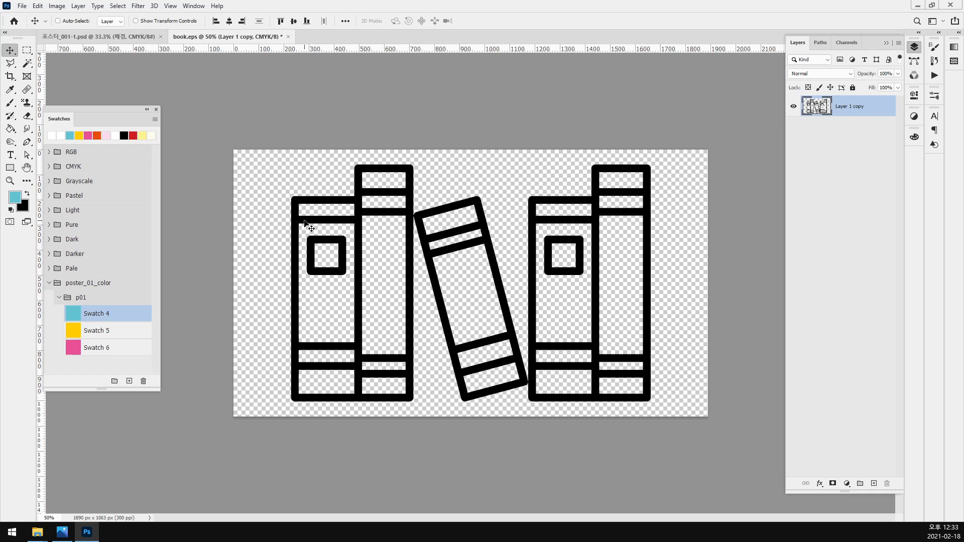
- Copy the merged books layer into the poster document and position it over the poster's upper area
drag(304, 223, 100, 41)
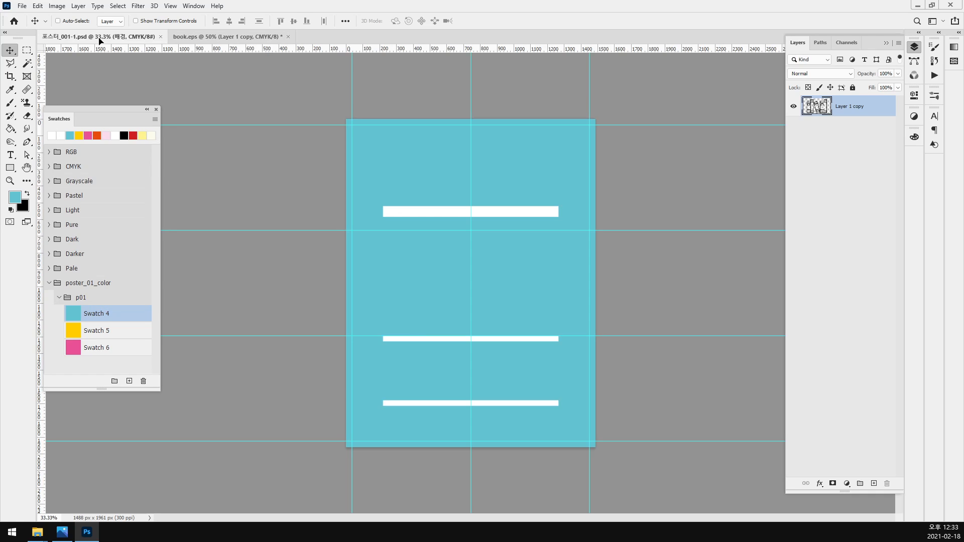
drag(458, 139, 478, 182)
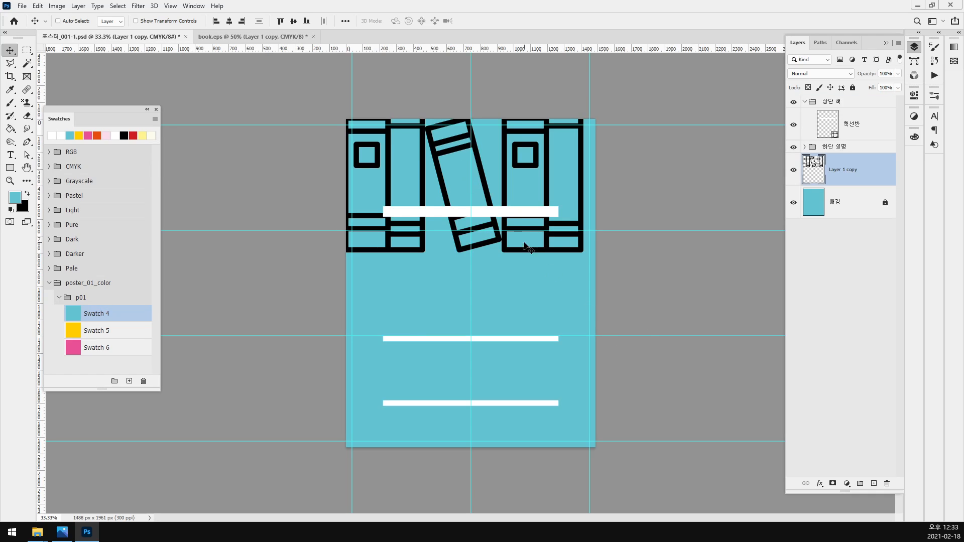
drag(517, 253, 534, 284)
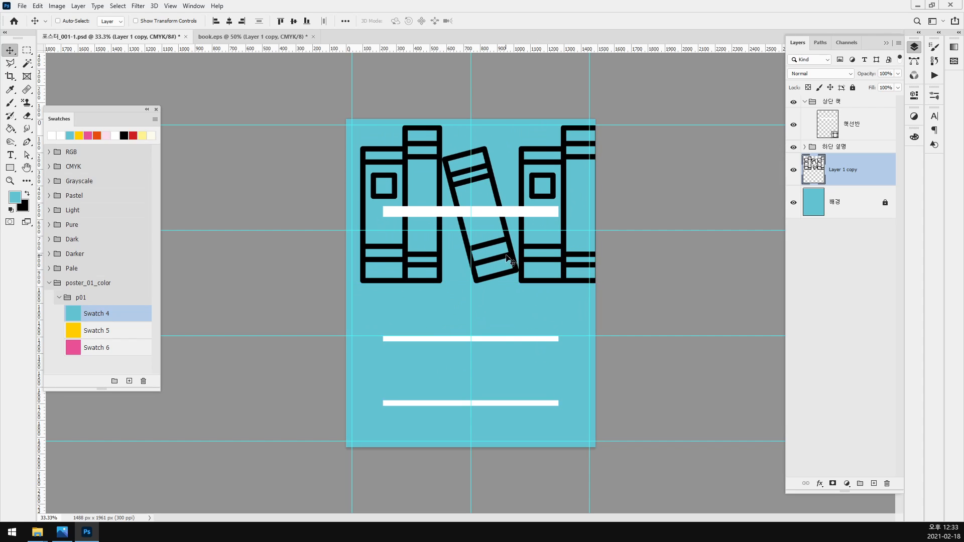
- Try to scale the books on the poster down to about 61% with Free Transform
key(ctrl)
key(ctrl+t)
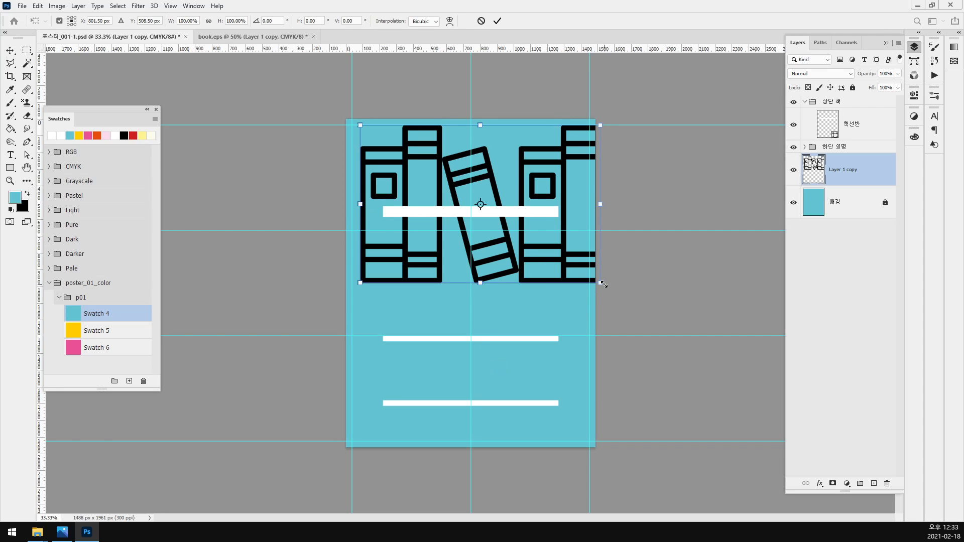
drag(603, 284, 509, 222)
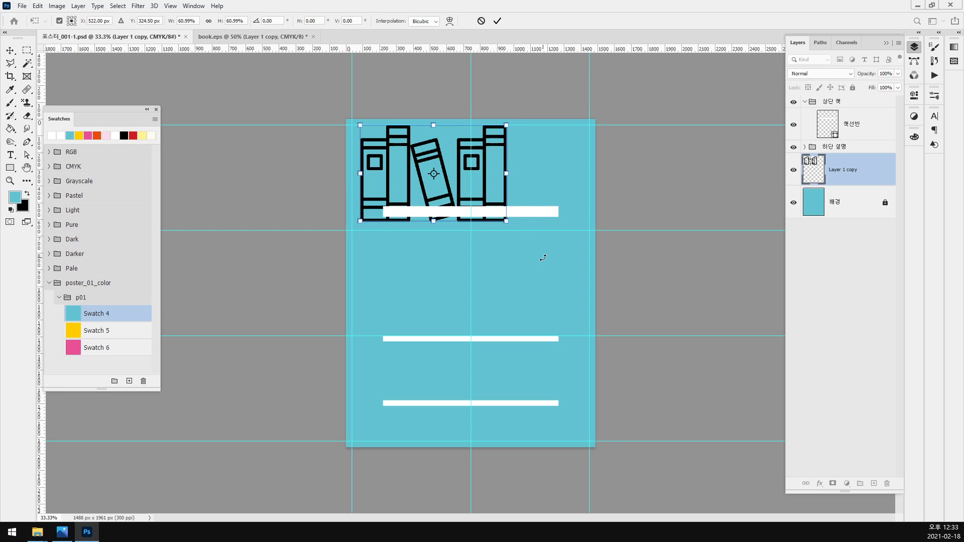
key(Escape)
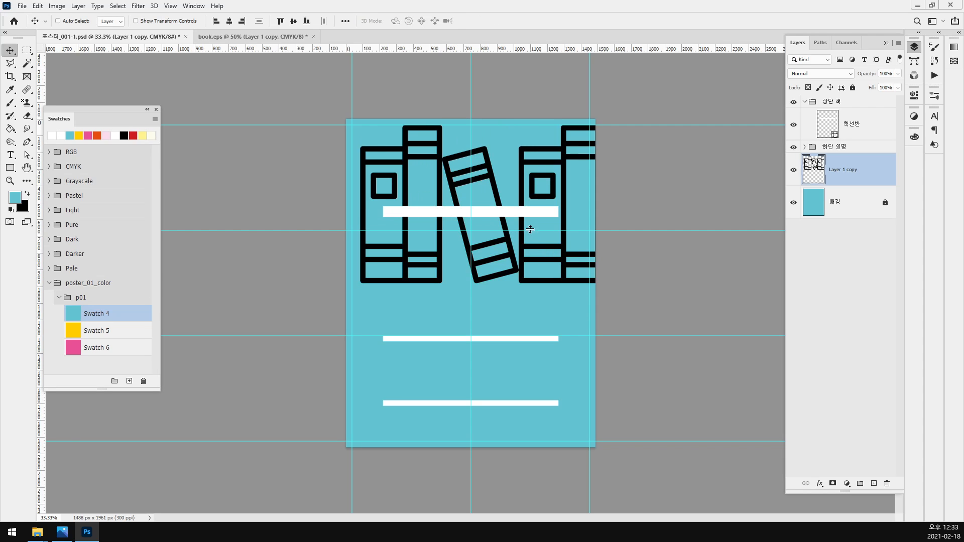
- Convert the poster's Layer 1 copy books layer to a Smart Object
ctrl+click(527, 203)
ctrl+click(526, 202)
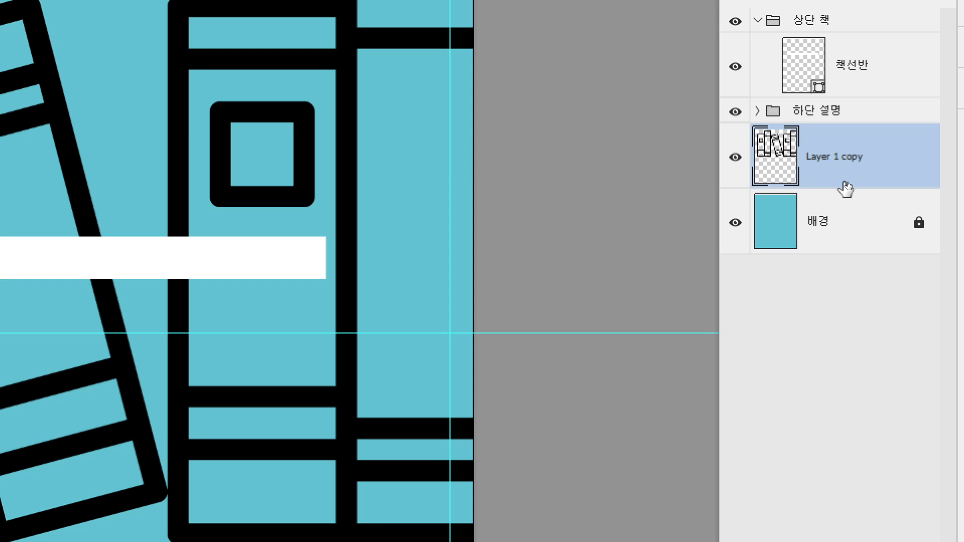
right_click(846, 191)
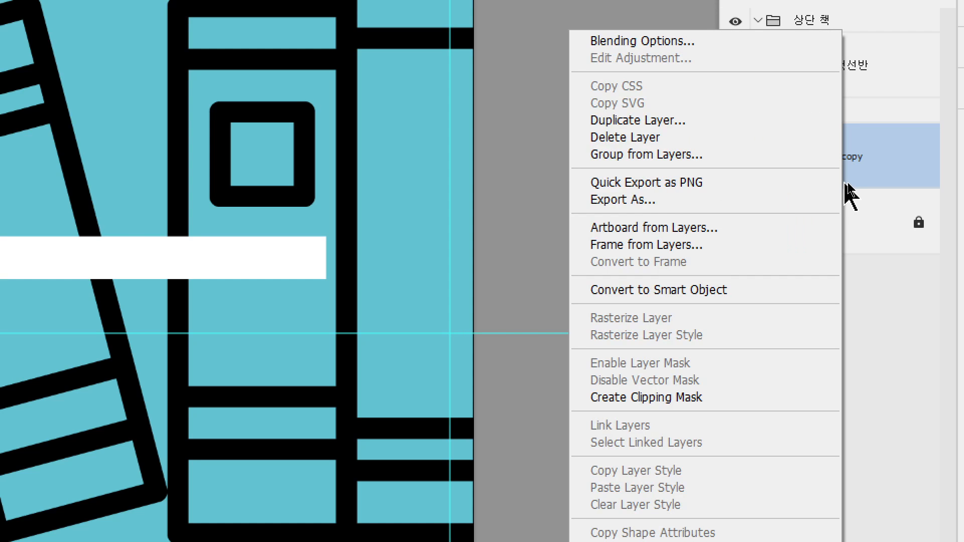
click(728, 297)
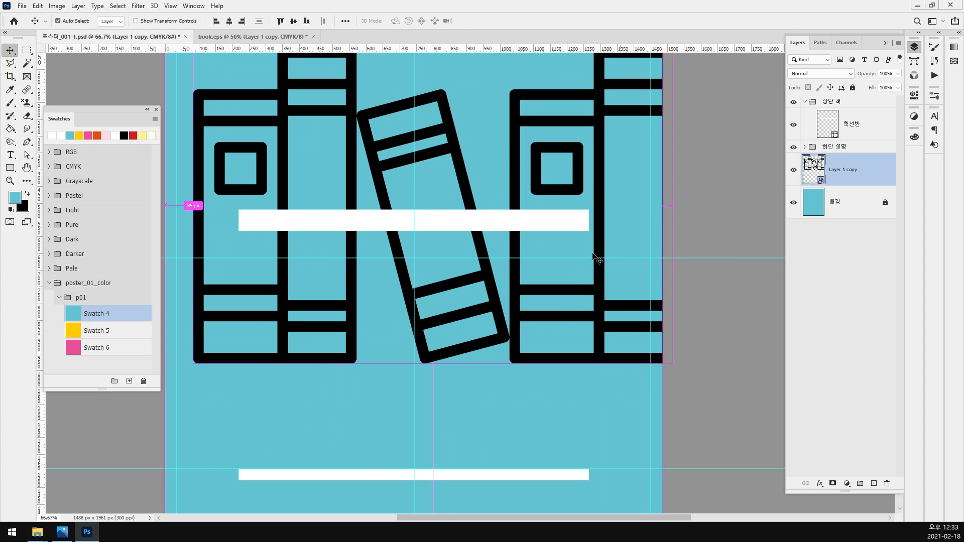
- Scale the books to about 60.64% and stand them on the uppermost white shelf bar
key(ctrl+t)
drag(193, 366, 322, 351)
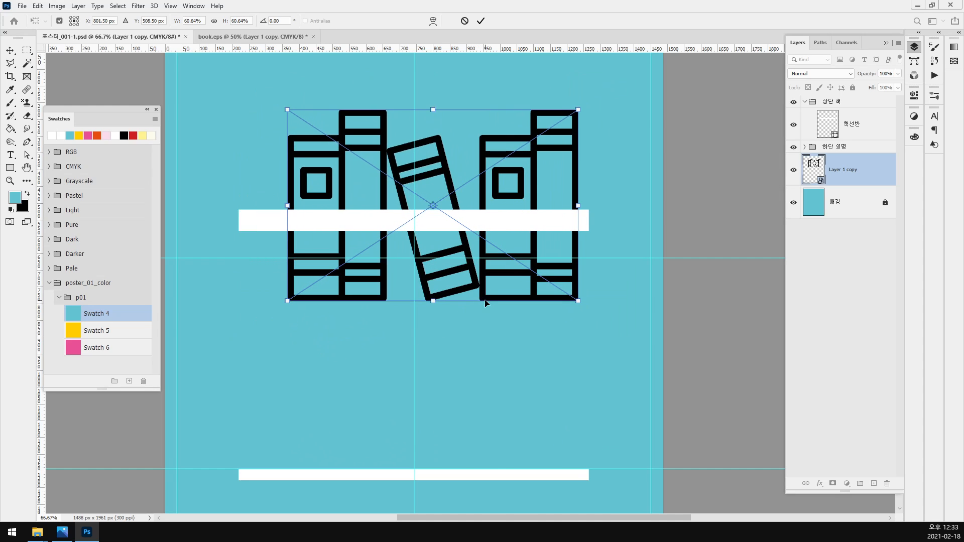
drag(486, 303, 486, 211)
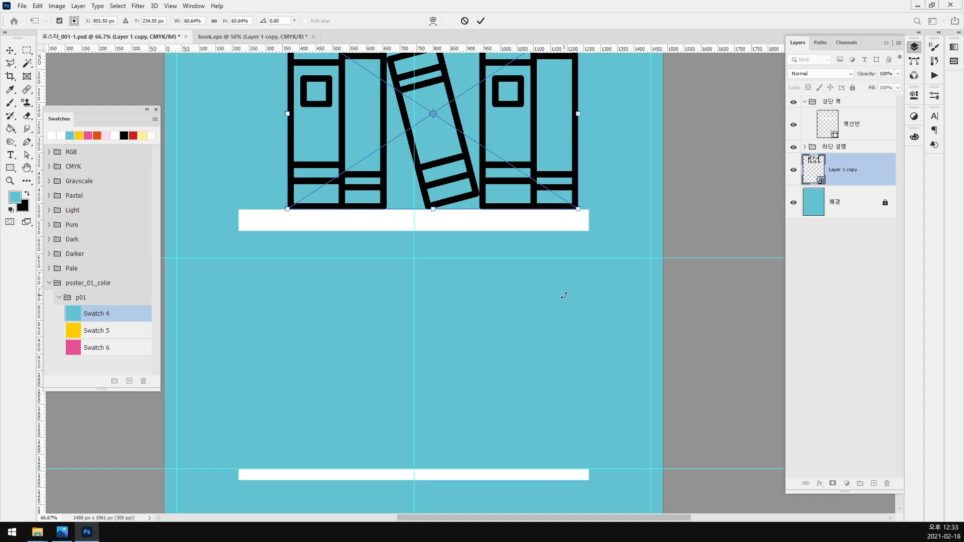
key(Return)
- Fine-tune the books' scale to about 60.71% with their base resting on the upper shelf
key(ctrl+minus)
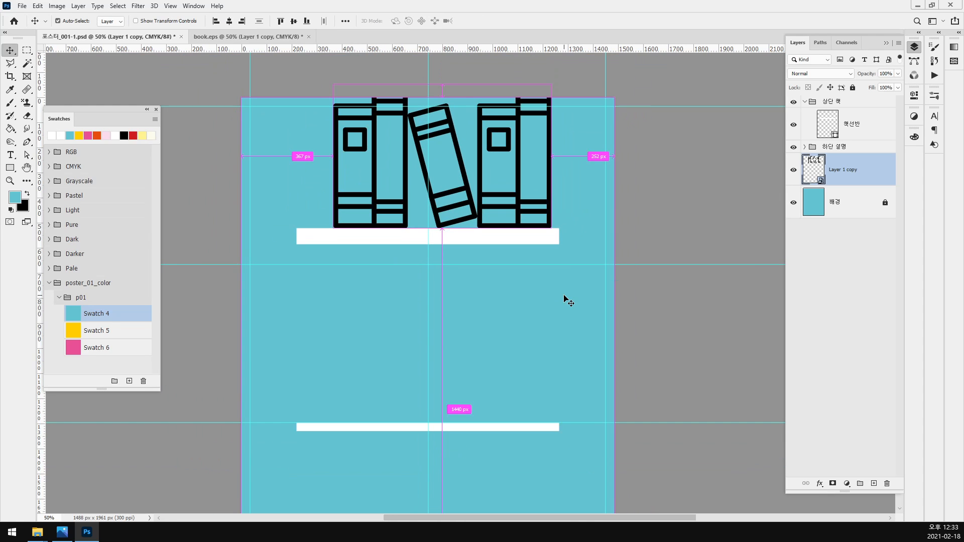
drag(558, 288, 637, 321)
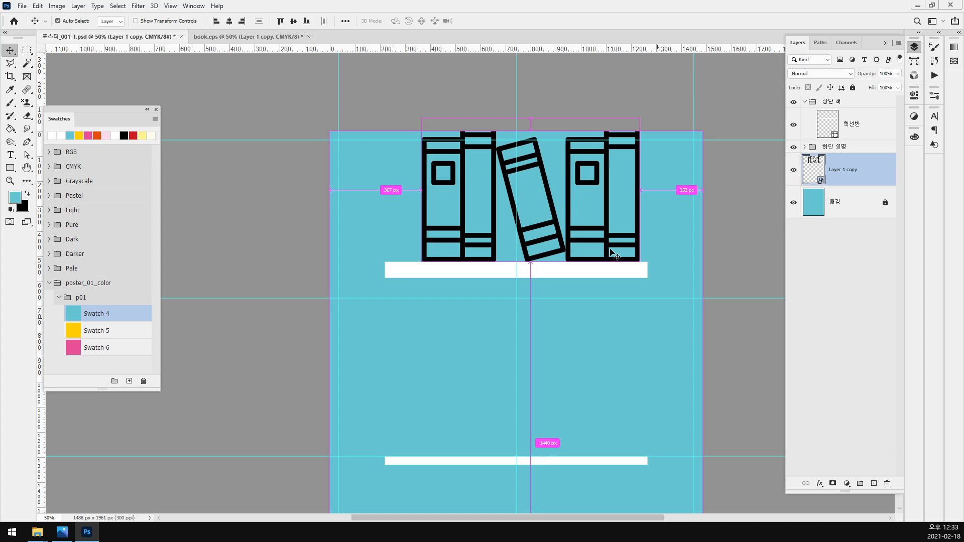
key(ctrl+t)
mouse_move(423, 262)
mouse_down()
mouse_move(333, 344)
mouse_move(406, 288)
mouse_move(422, 261)
mouse_up()
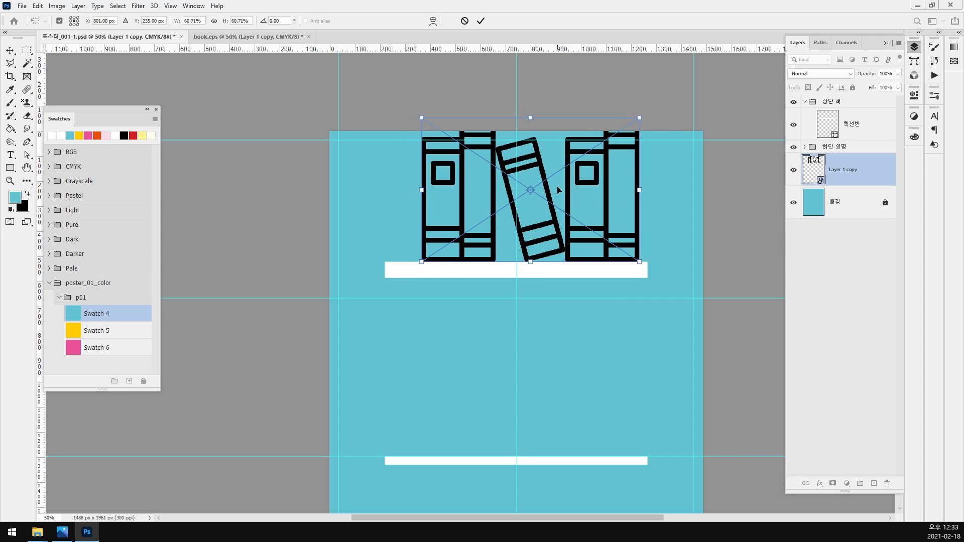
key(Return)
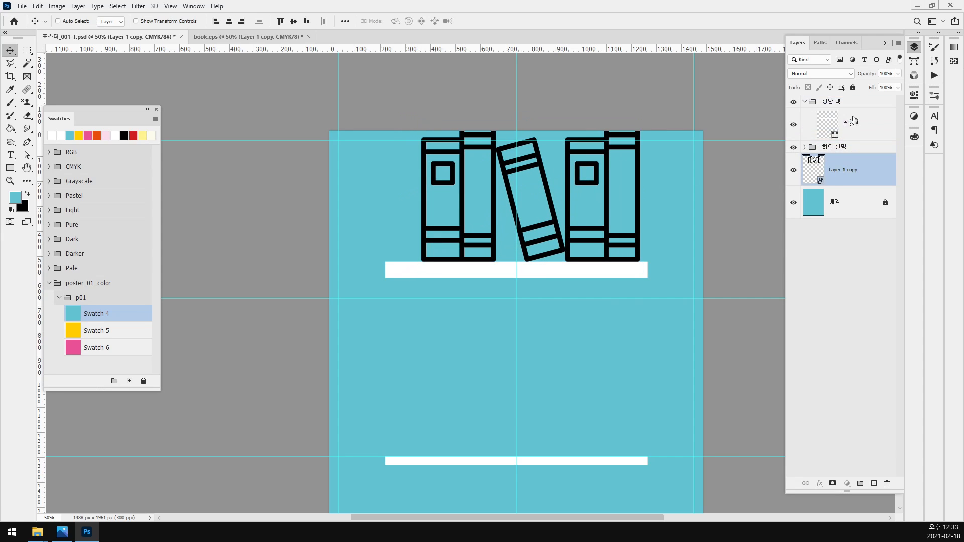
- Put the books layer in the 상단 책 group above 책선반, and move both layers down together until the books fit below the upper guide
drag(853, 120, 853, 117)
shift+click(860, 159)
drag(606, 178, 605, 197)
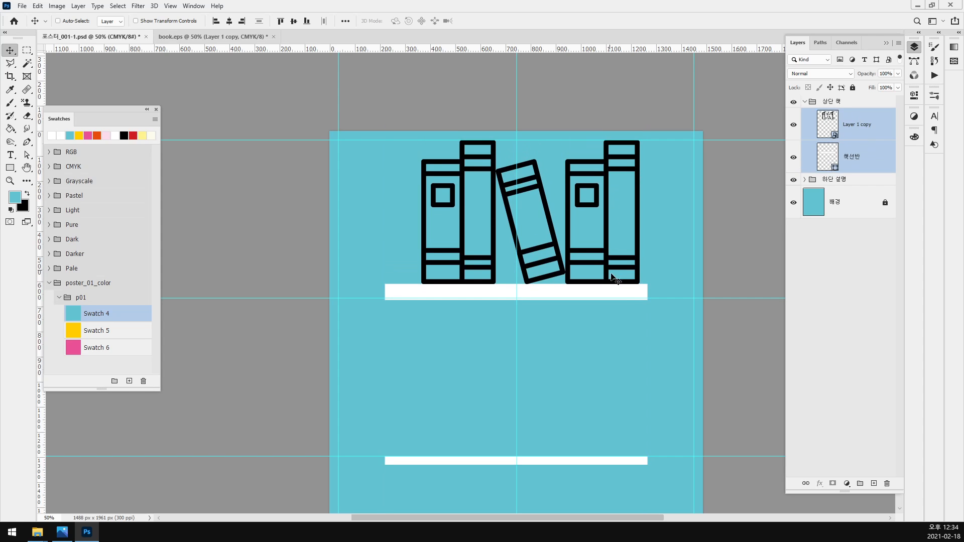
- Check the poster sample, and shrink the books layer proportionally while keeping its base on the upper shelf
click(66, 533)
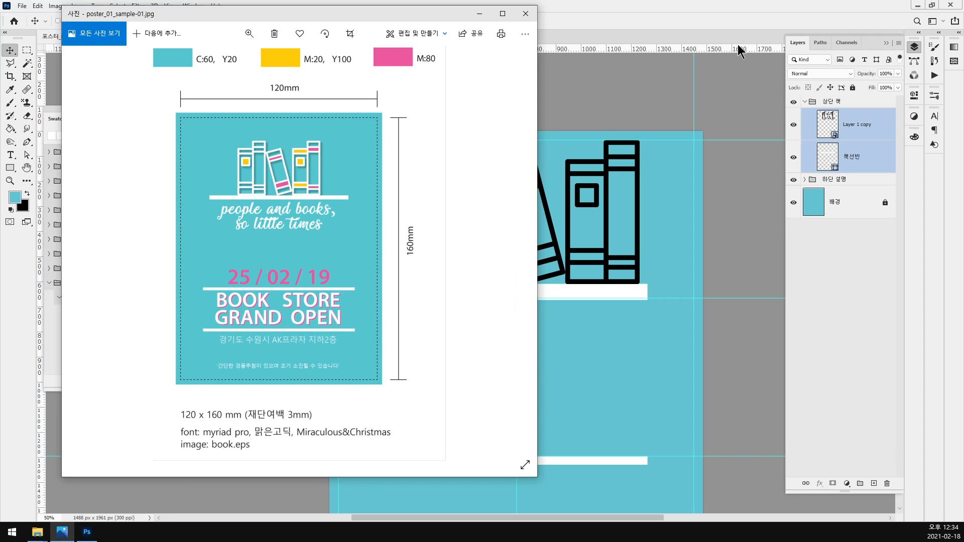
click(727, 77)
click(634, 242)
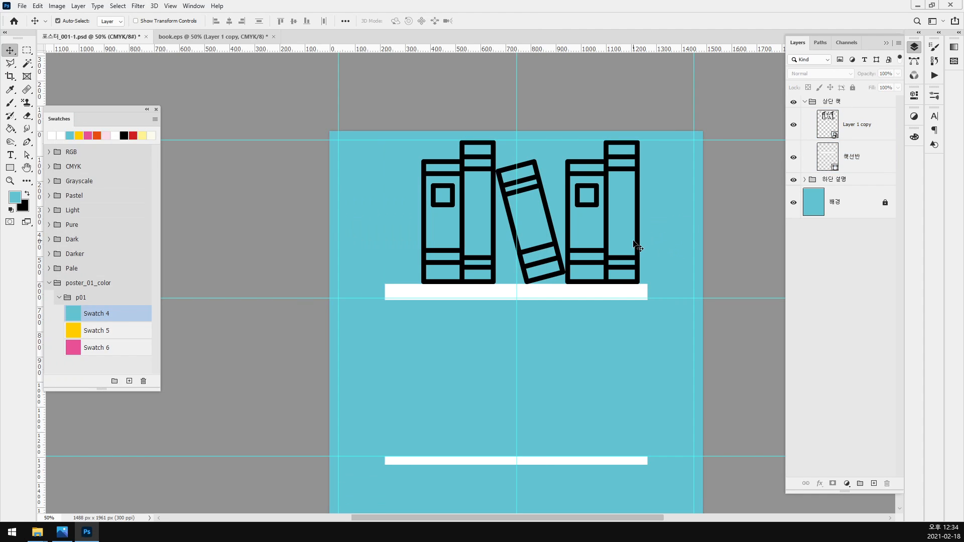
click(638, 243)
key(ctrl+t)
drag(640, 141, 611, 160)
key(Return)
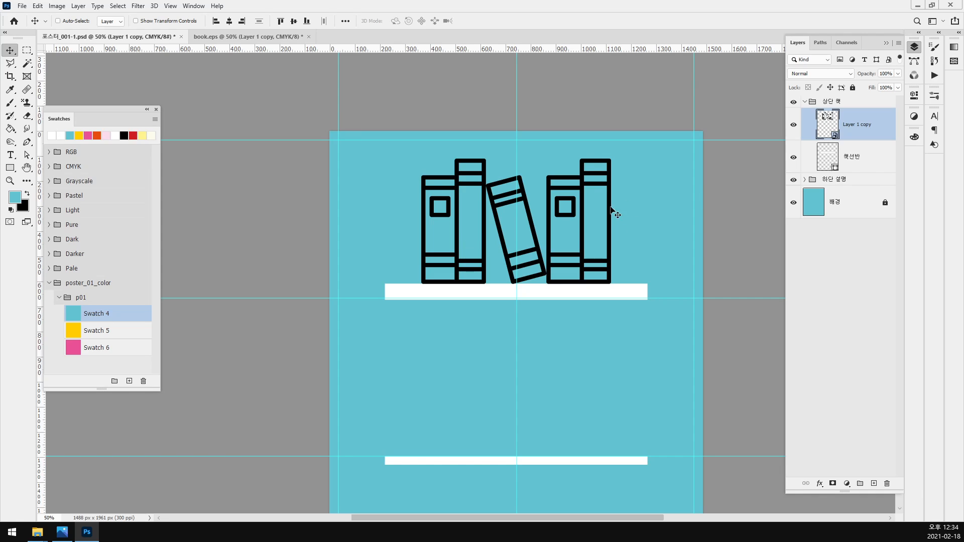
- Open the books Smart Object, apply a white Color Overlay to its layer, and save it to update the poster
double_click(827, 126)
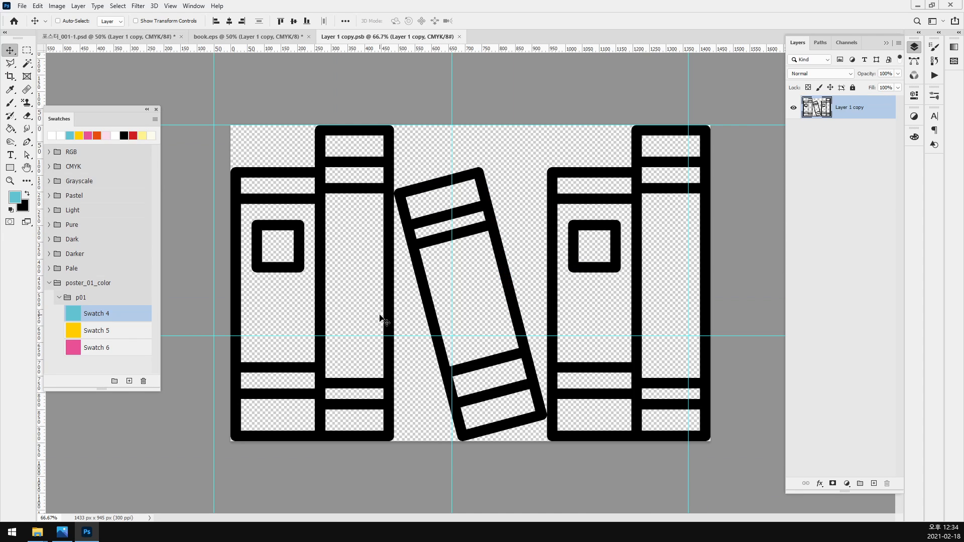
double_click(874, 118)
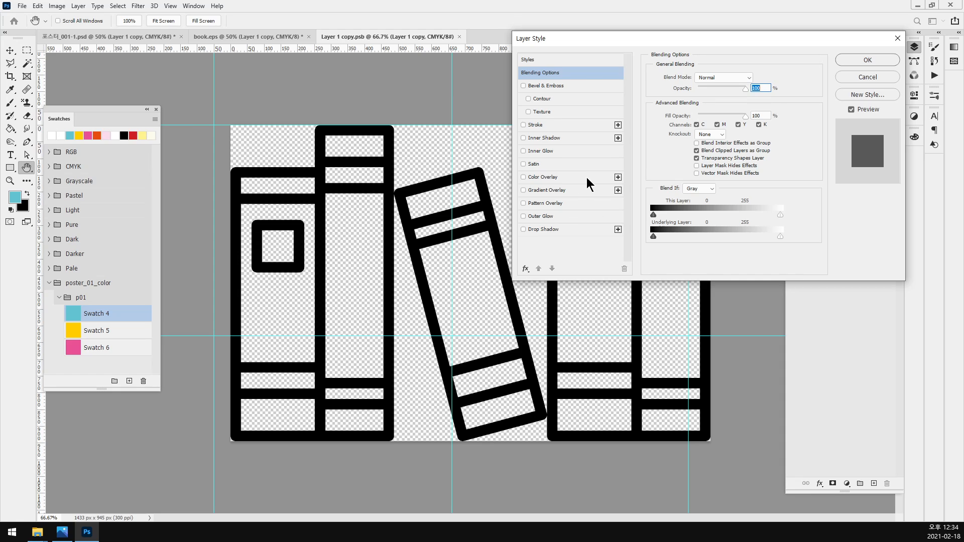
click(586, 179)
click(755, 79)
drag(318, 116, 230, 77)
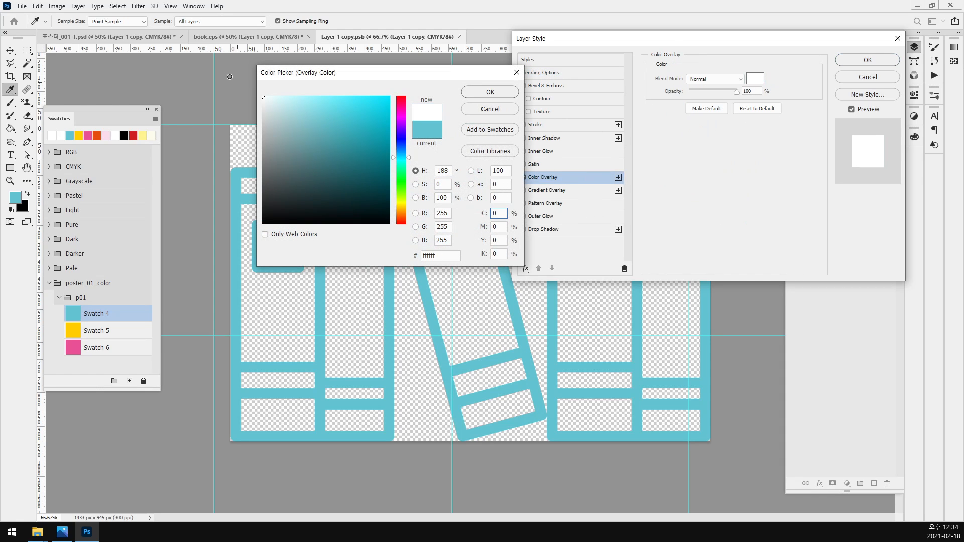
click(849, 61)
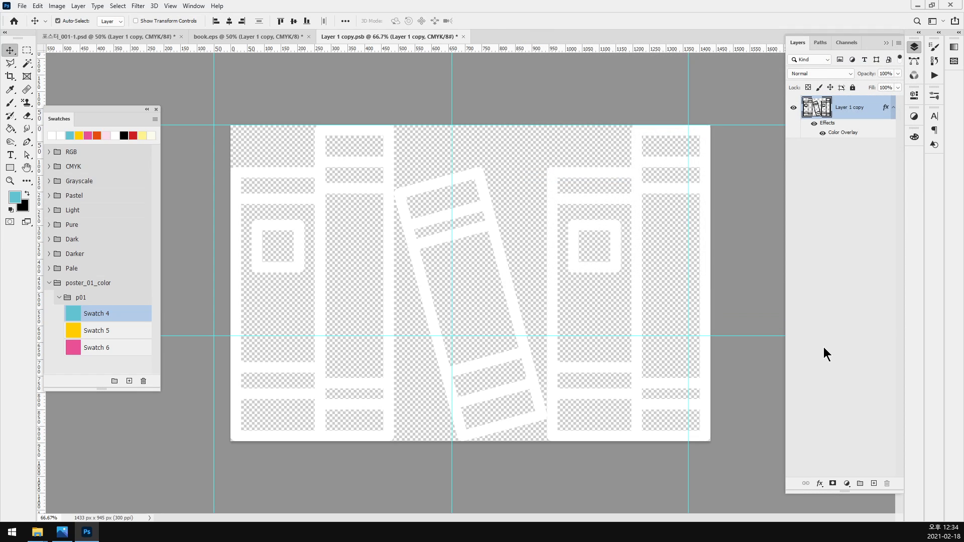
key(ctrl+s)
click(123, 34)
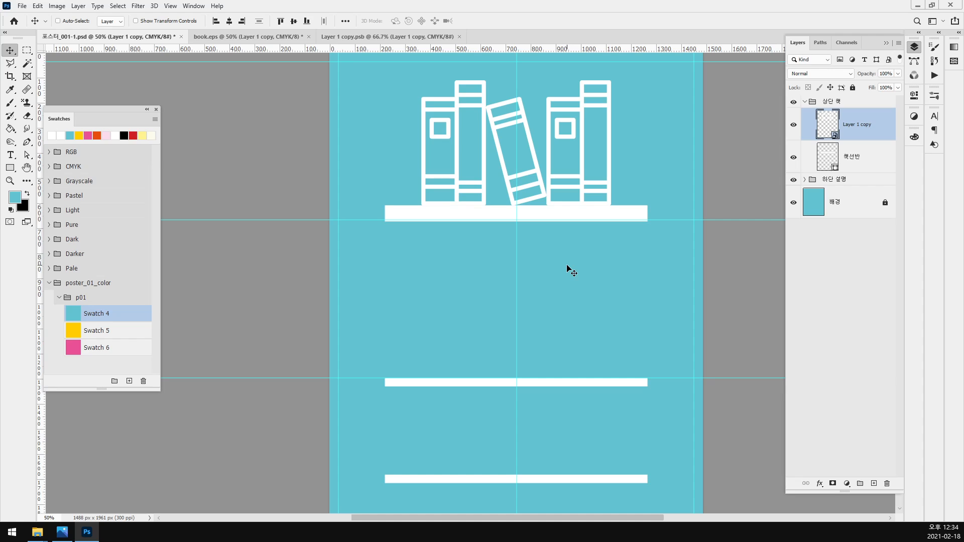
- Examine a close-up of the coloured details on the books in the poster sample image
click(378, 37)
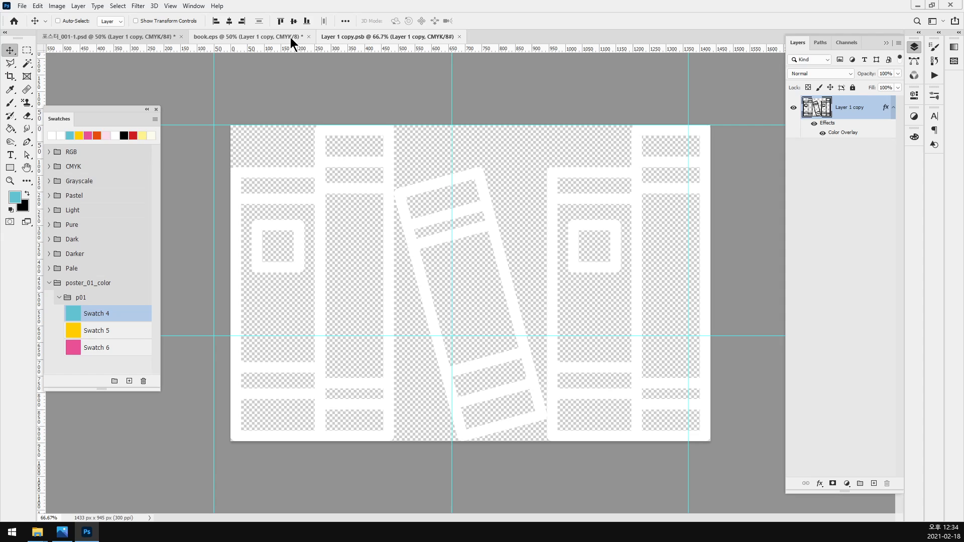
click(64, 534)
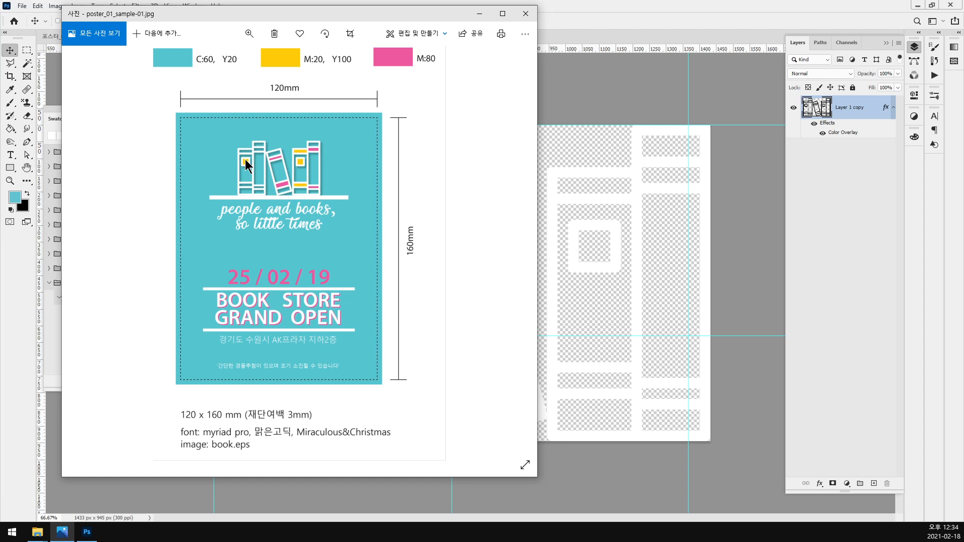
scroll(247, 164, up, 5)
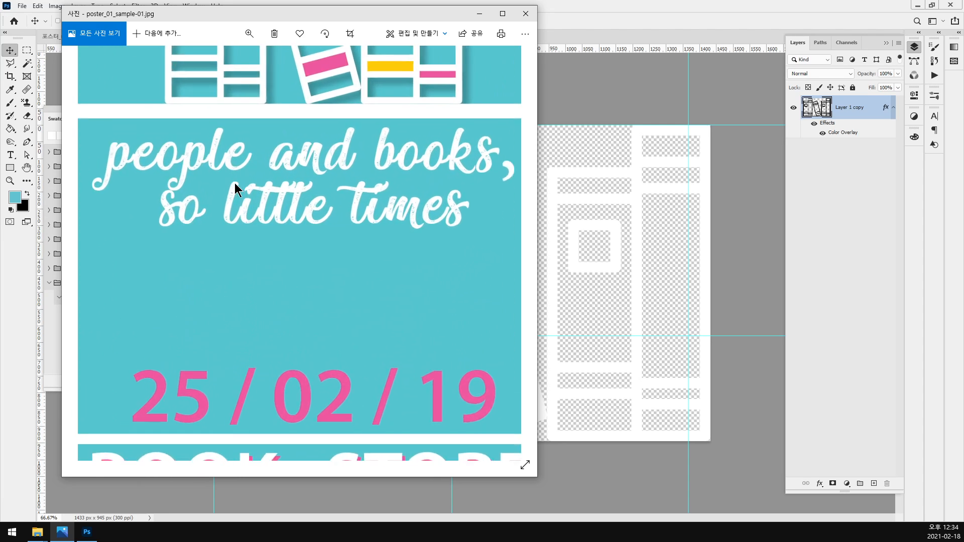
drag(259, 92, 300, 310)
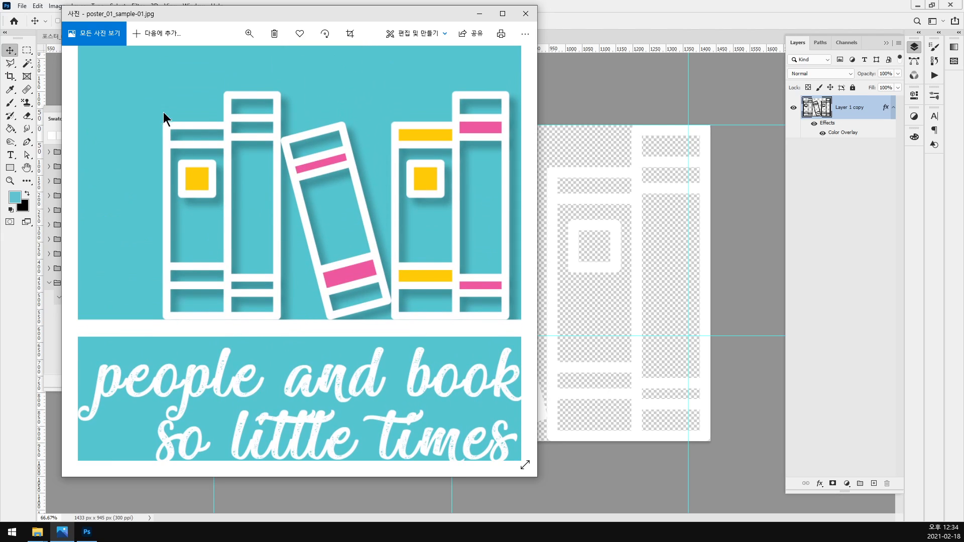
click(609, 3)
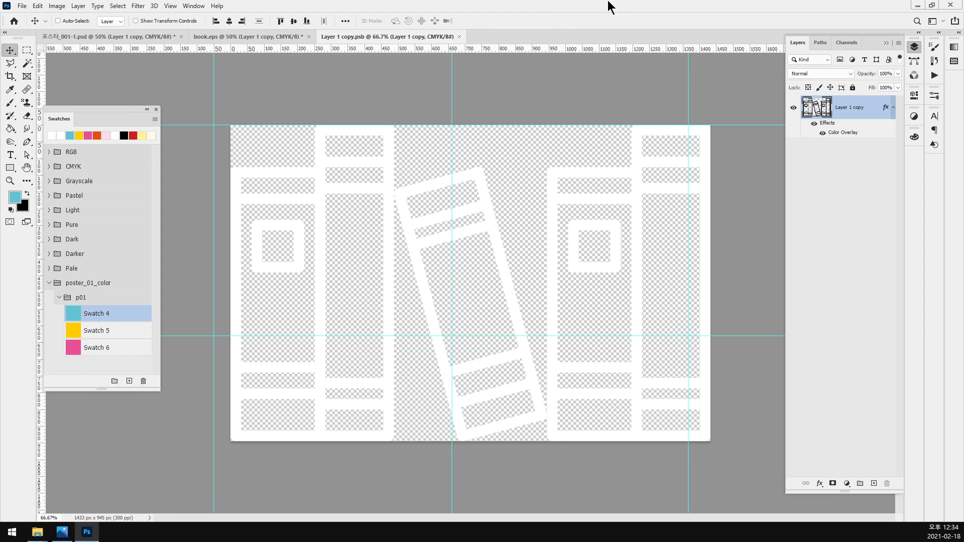
click(140, 41)
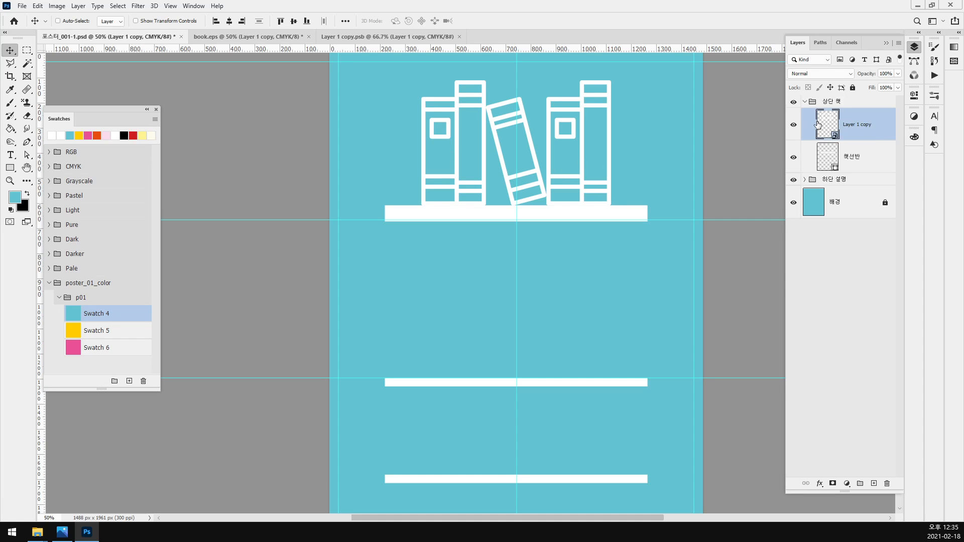
double_click(862, 136)
click(571, 229)
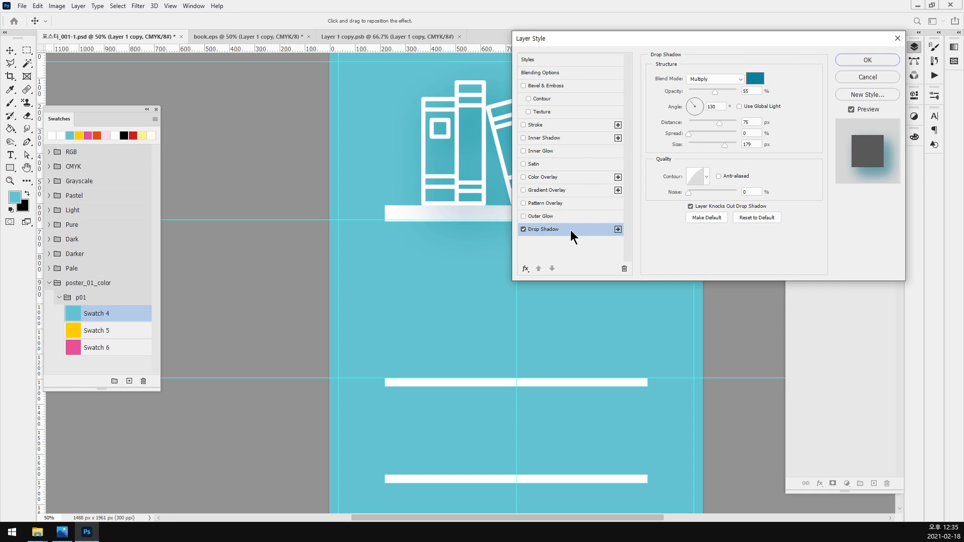
drag(717, 126, 698, 145)
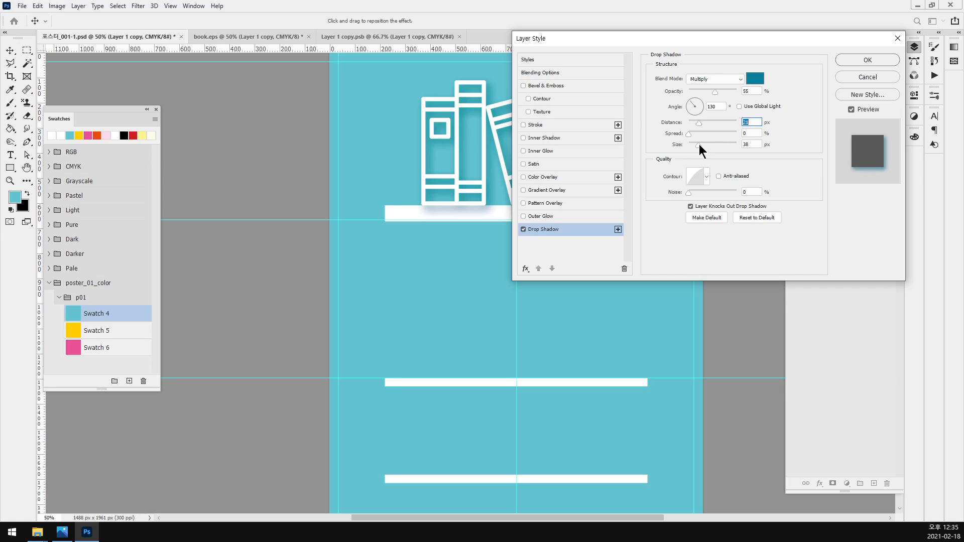
click(700, 143)
click(855, 76)
click(405, 38)
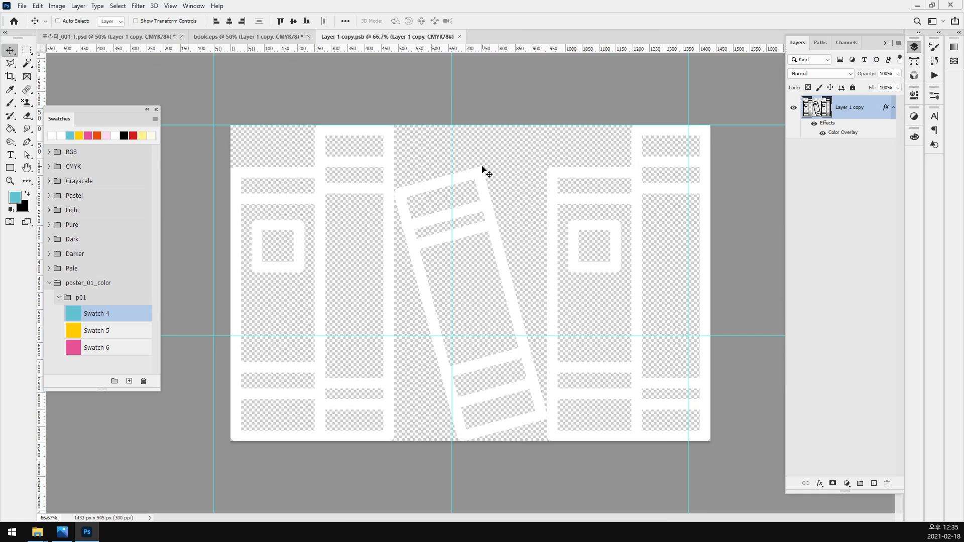
click(22, 6)
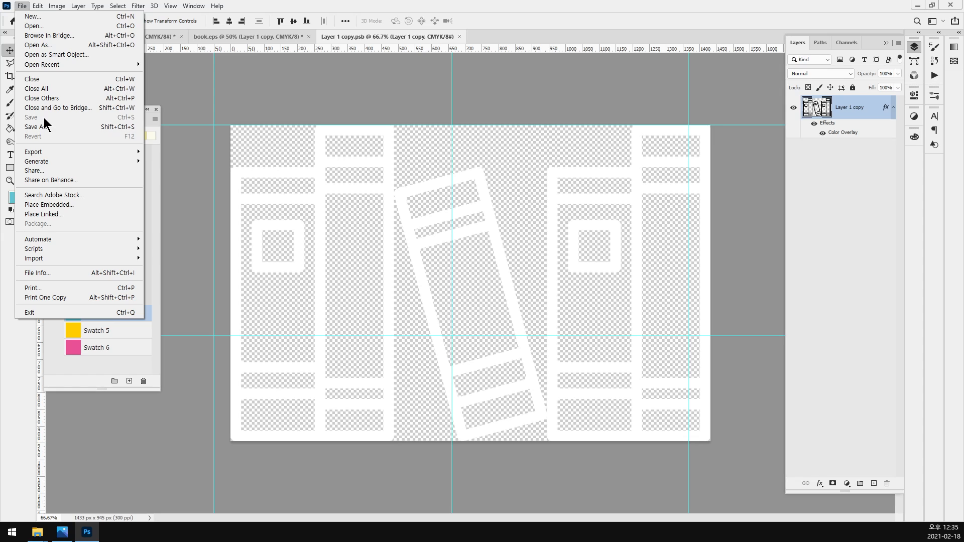
click(261, 38)
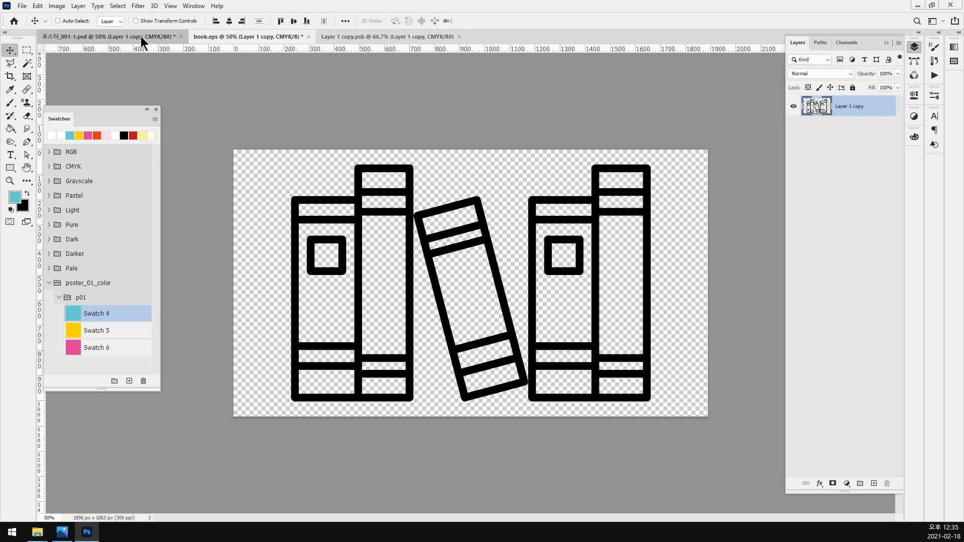
click(158, 36)
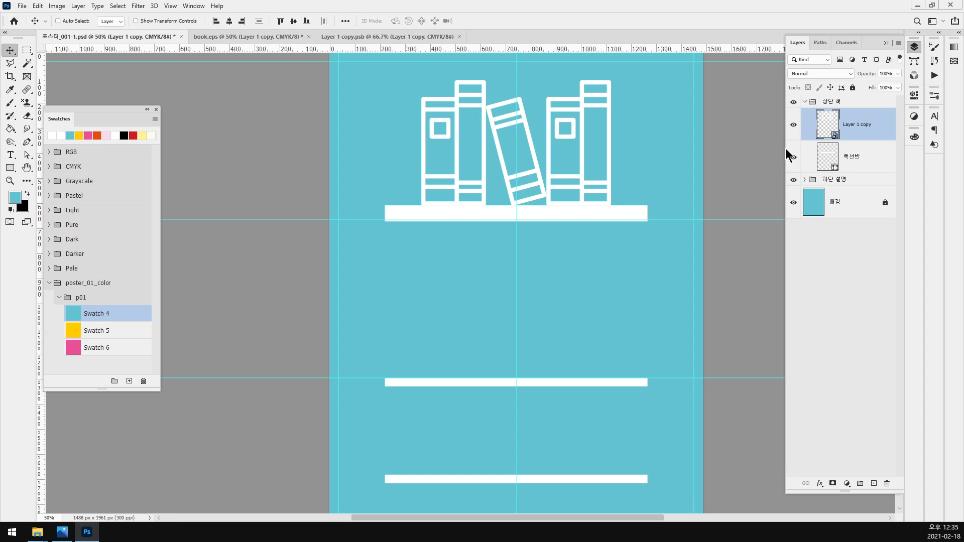
- Reopen the poster's books Smart Object for editing and add an empty layer above the book artwork
drag(786, 150, 669, 164)
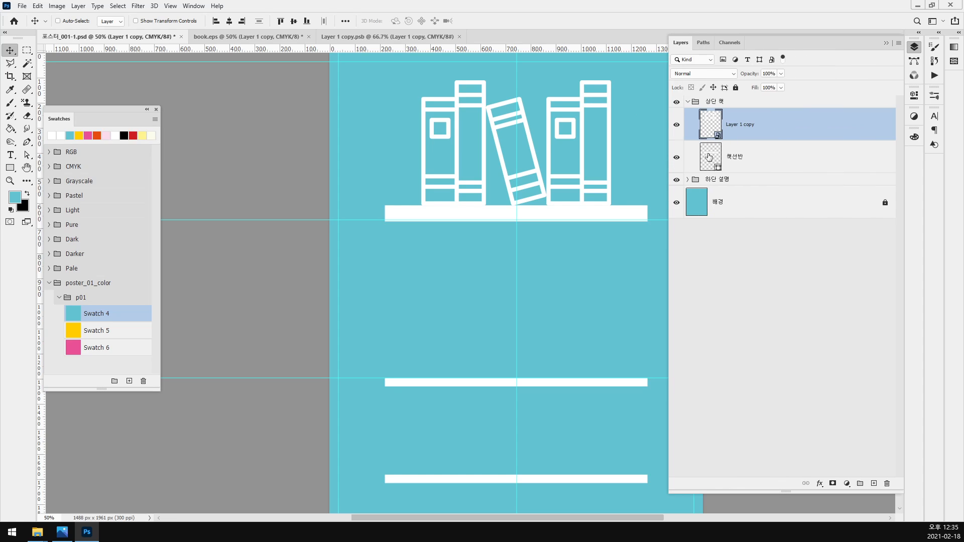
double_click(705, 124)
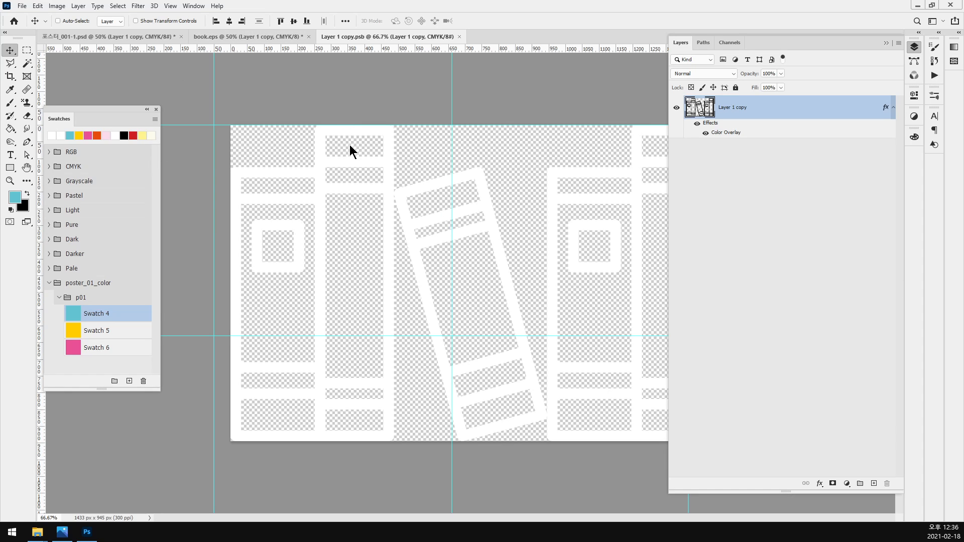
ctrl+click(298, 262)
drag(346, 279, 356, 181)
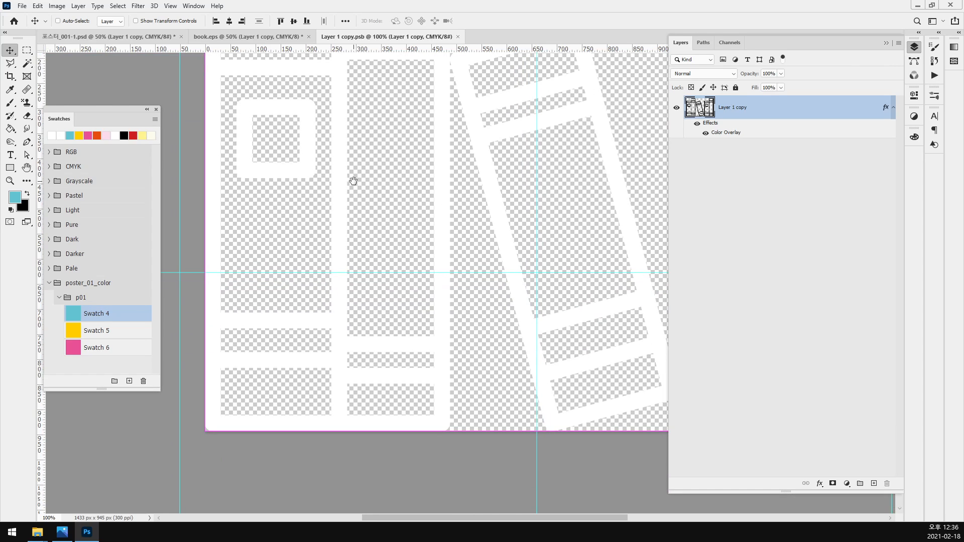
click(873, 484)
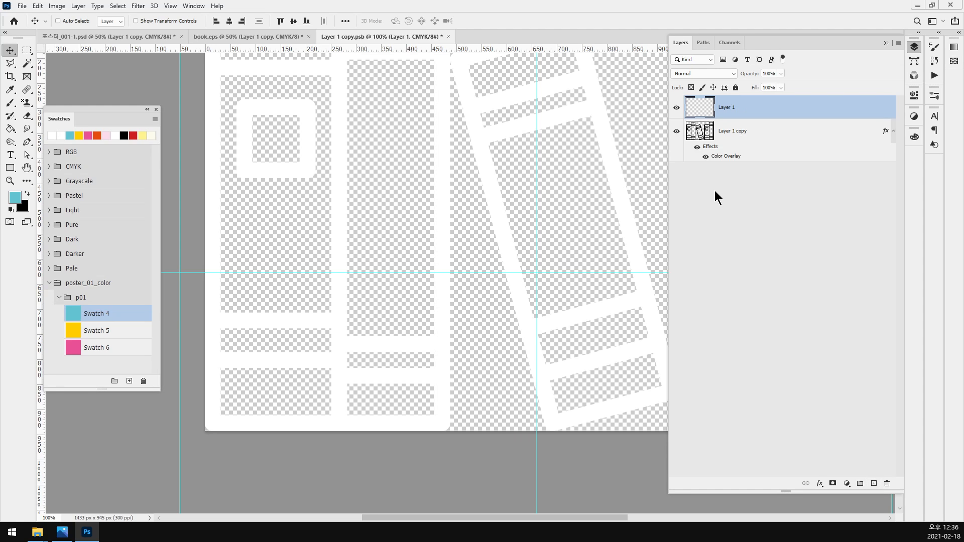
- Set the Rectangle tool to Shape mode with the yellow fill from the p01 swatches in poster_01_color
click(12, 169)
right_click(14, 172)
click(46, 171)
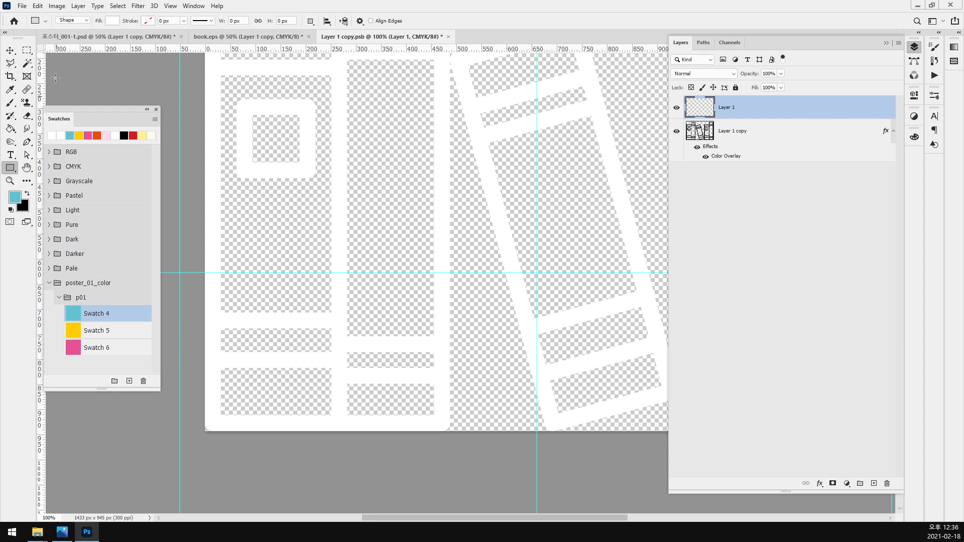
click(80, 23)
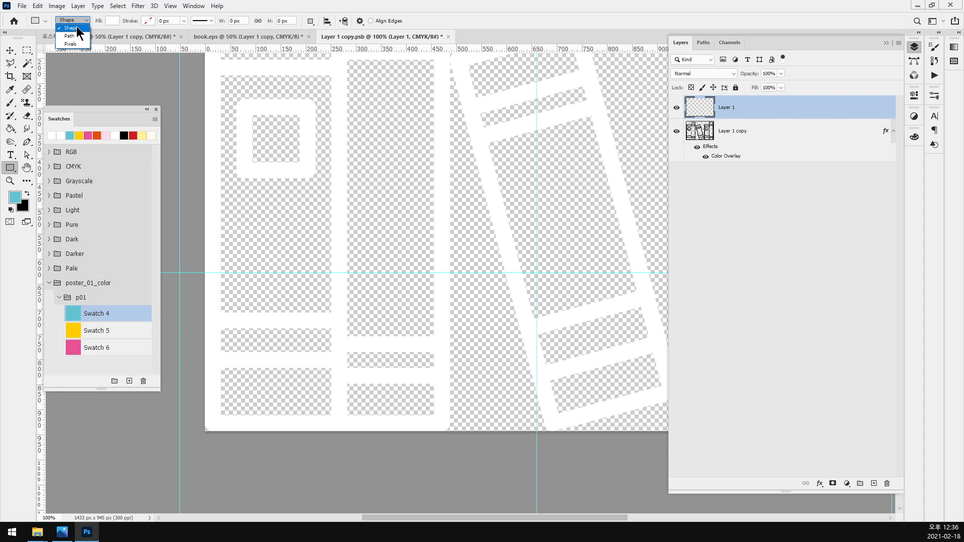
click(78, 28)
click(112, 22)
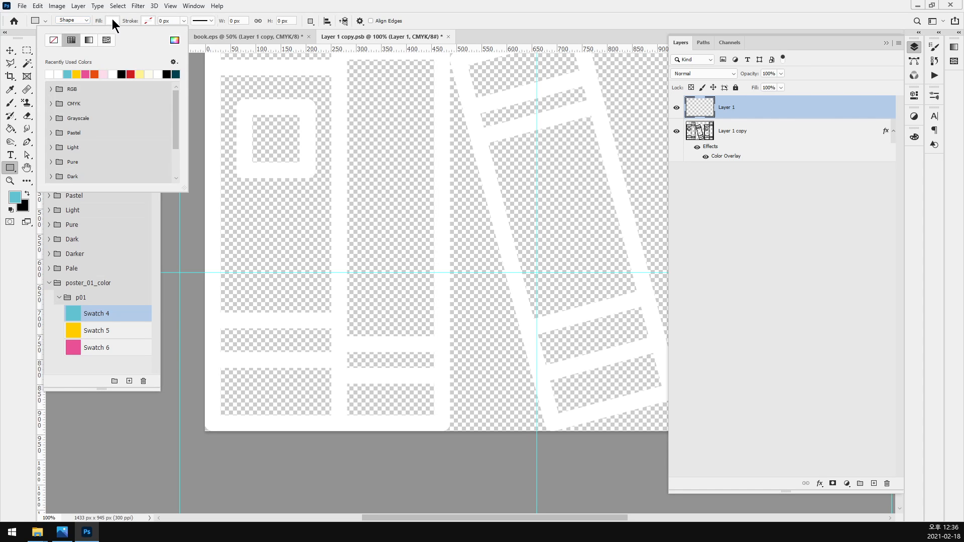
scroll(88, 121, down, 1)
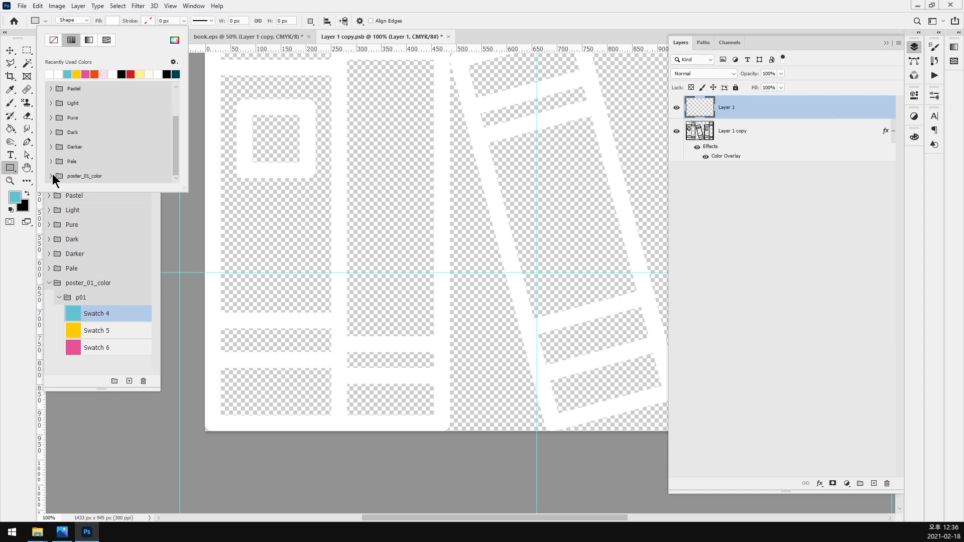
scroll(102, 161, down, 1)
click(77, 176)
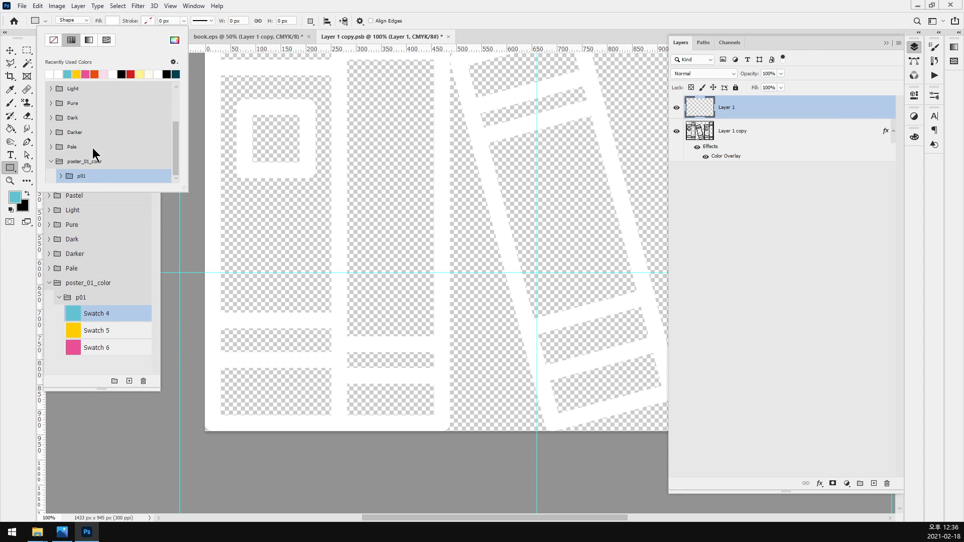
click(61, 175)
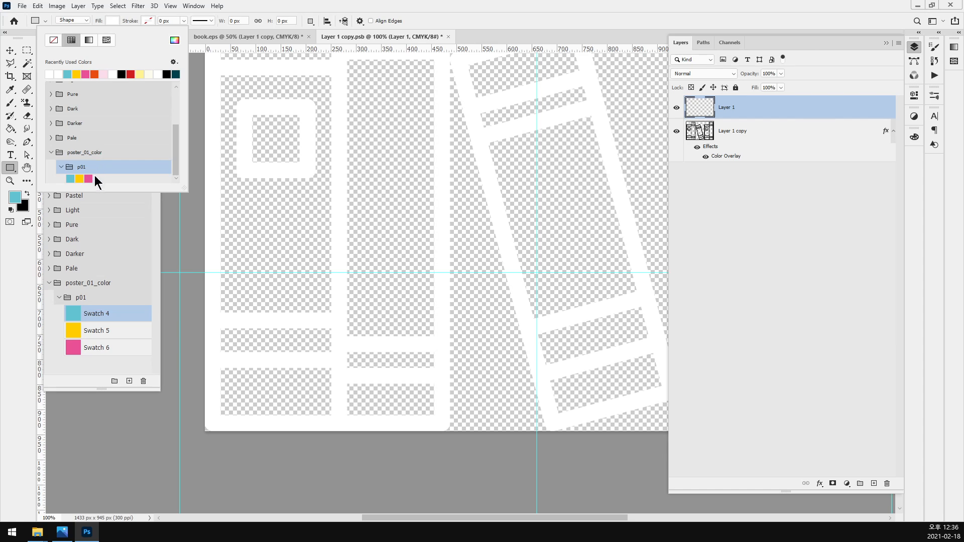
click(79, 179)
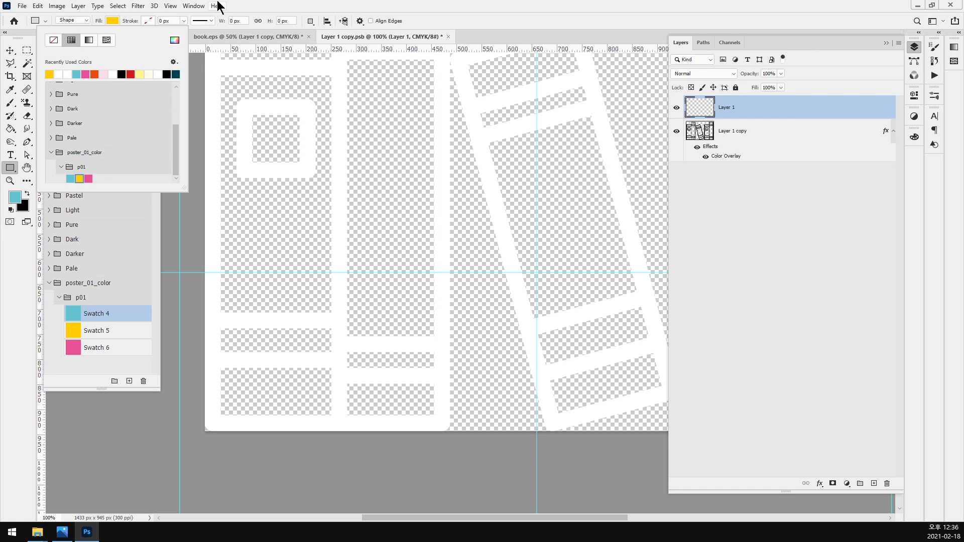
click(238, 6)
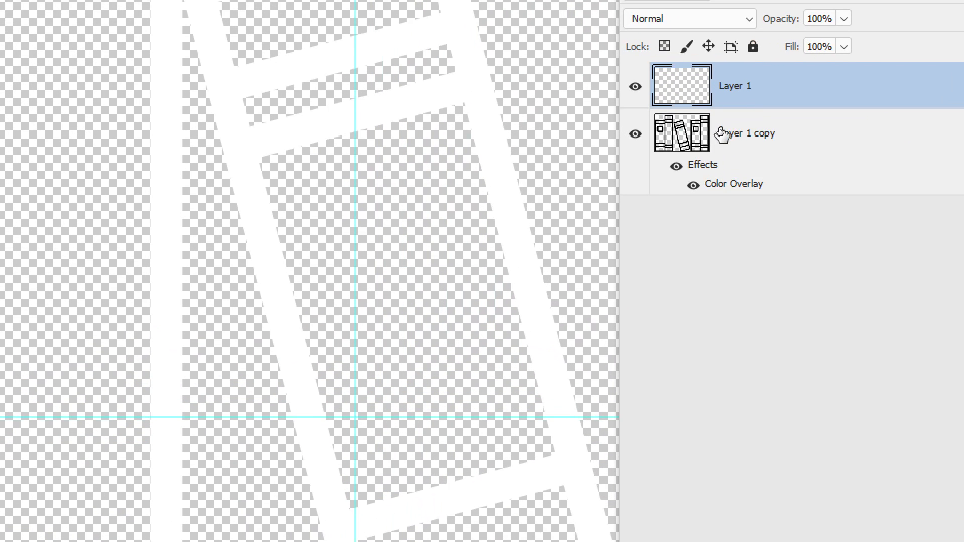
- Hide the book artwork's layer effects and draw a yellow rectangle about 126 × 122 px over the leftmost book's square frame
click(697, 146)
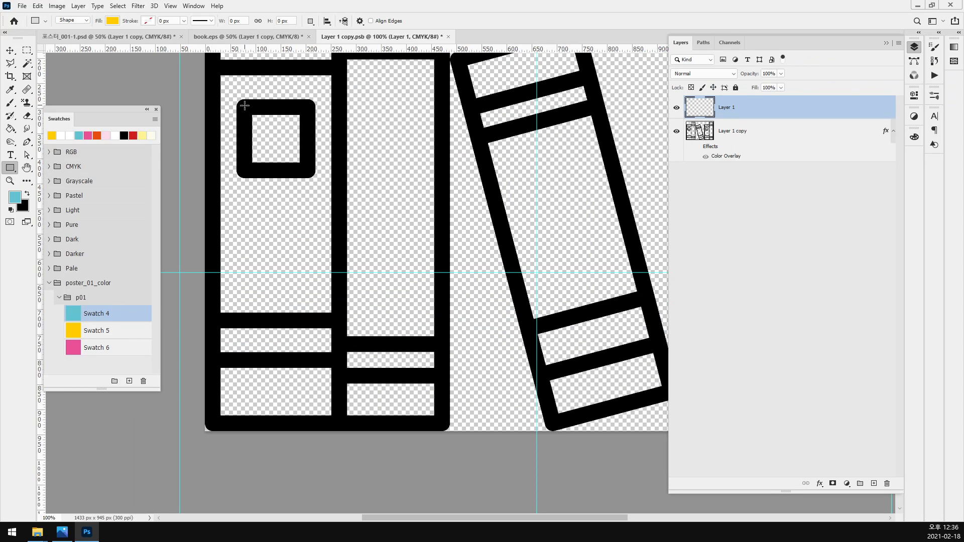
drag(244, 106, 308, 167)
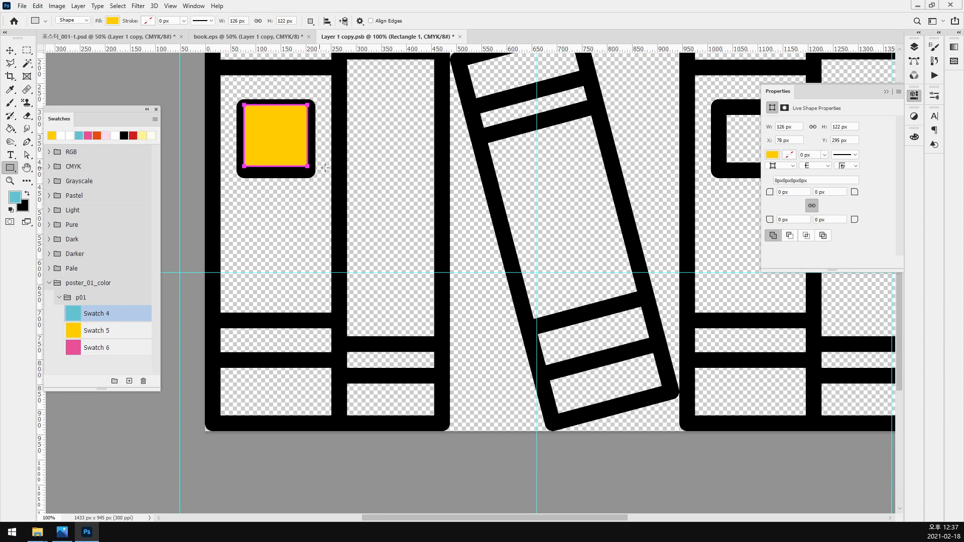
key(ctrl+minus)
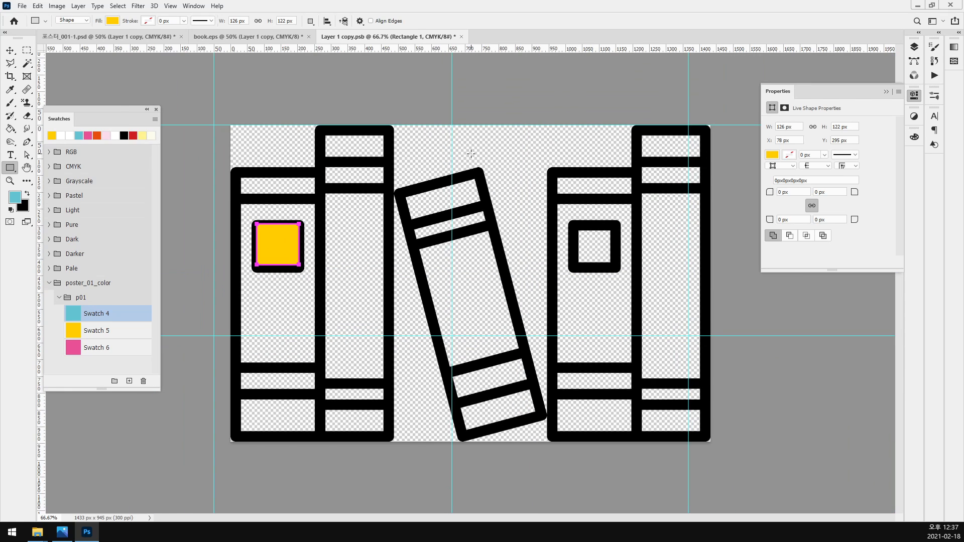
- Following the sample, draw yellow rectangles over the fourth book's upper band (about 250 × 83 px), square frame and lower band (about 253 × 78 px)
click(62, 533)
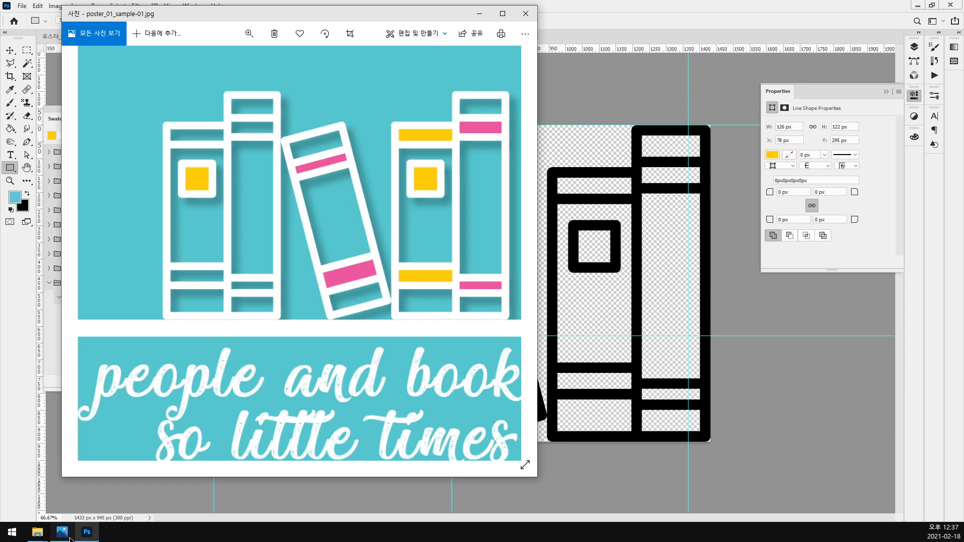
drag(387, 214, 243, 196)
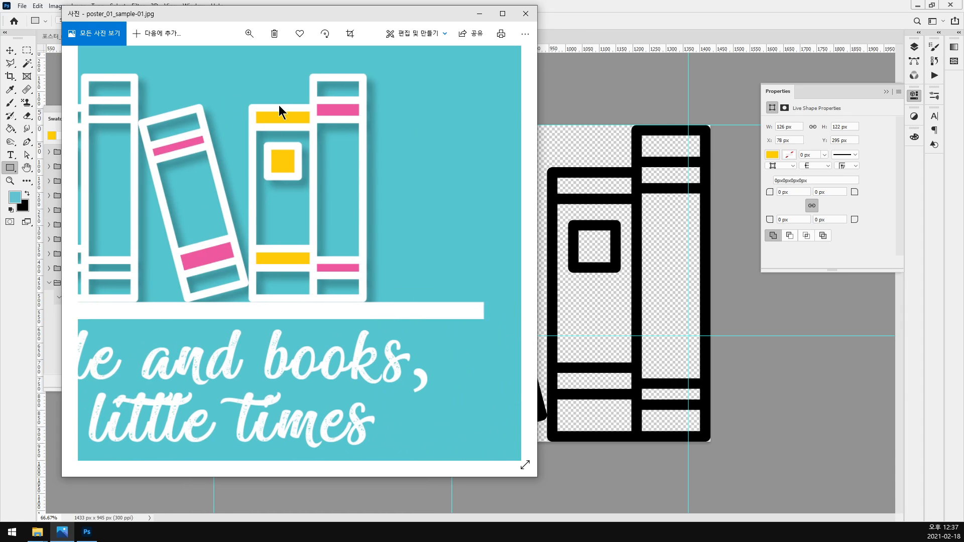
click(697, 6)
drag(553, 171, 637, 199)
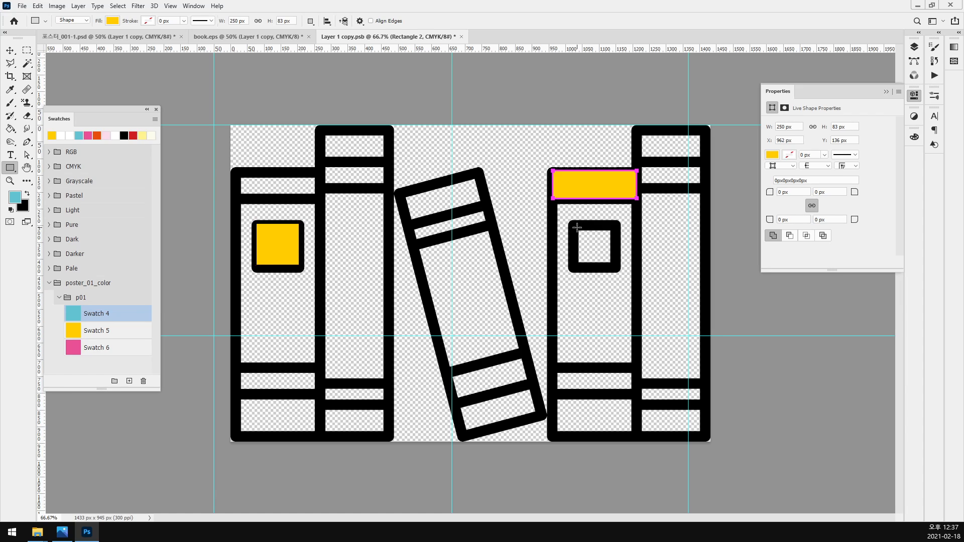
drag(584, 230, 616, 269)
drag(551, 370, 637, 395)
key(v)
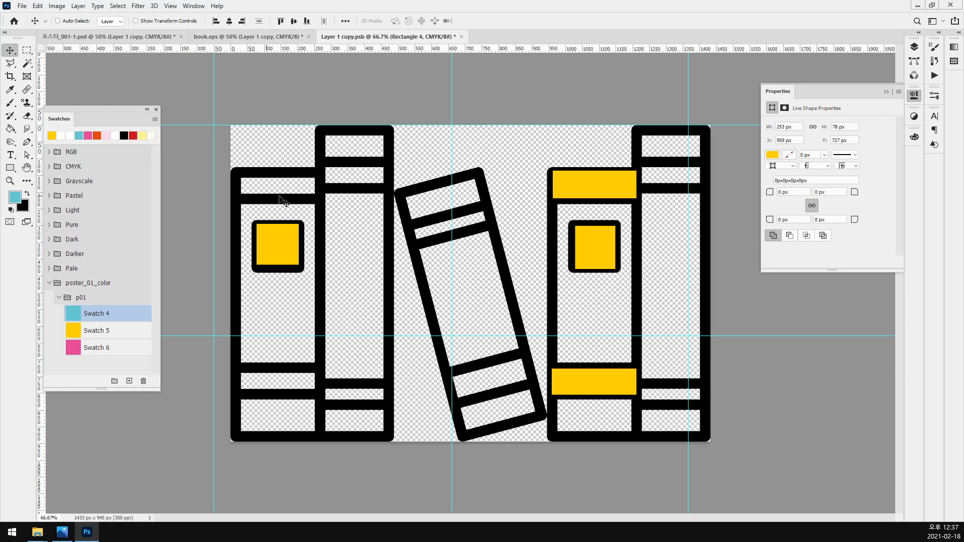
- Try the book artwork layer above the yellow rectangles, return it below them, and inspect the yellow square's coverage of its frame
click(914, 47)
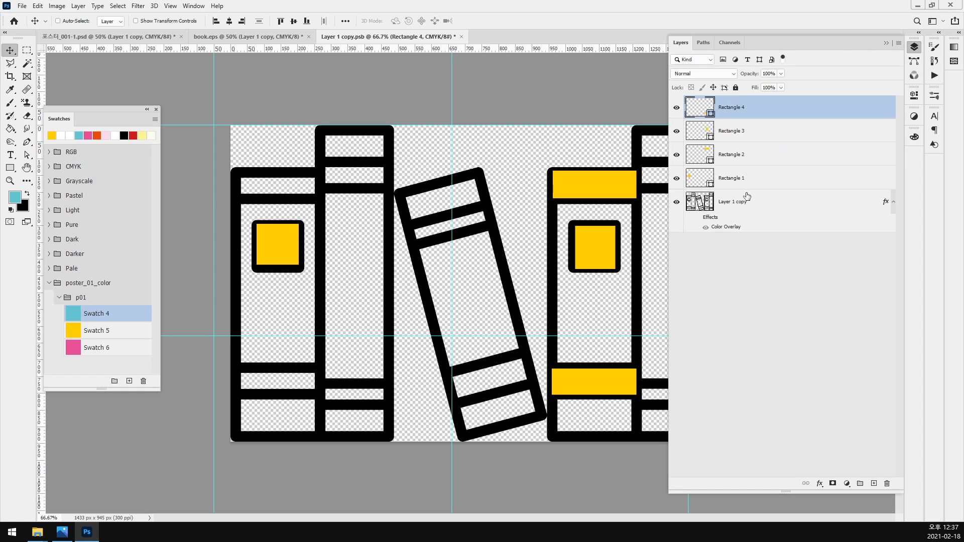
mouse_move(747, 200)
mouse_down()
mouse_move(756, 203)
mouse_move(765, 100)
mouse_up()
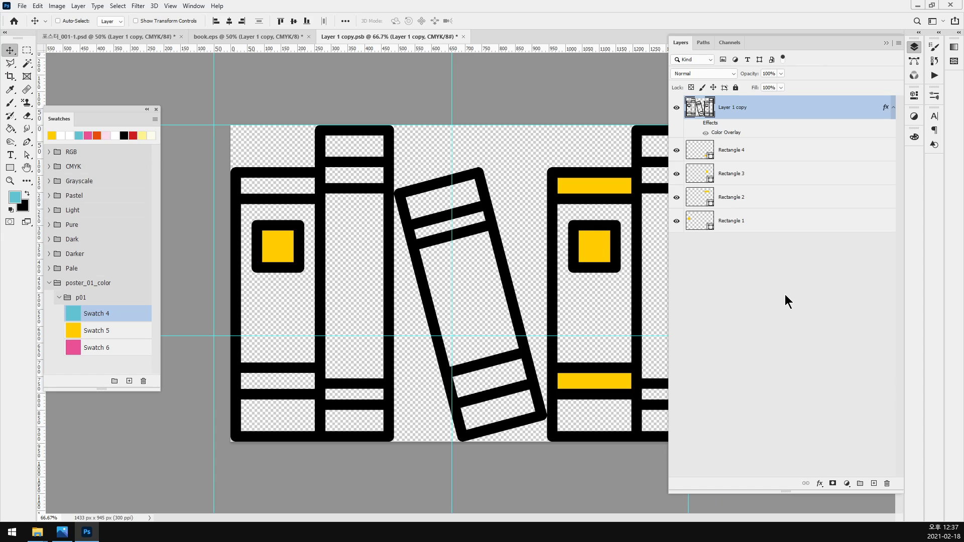
drag(765, 118, 770, 234)
scroll(284, 249, up, 2)
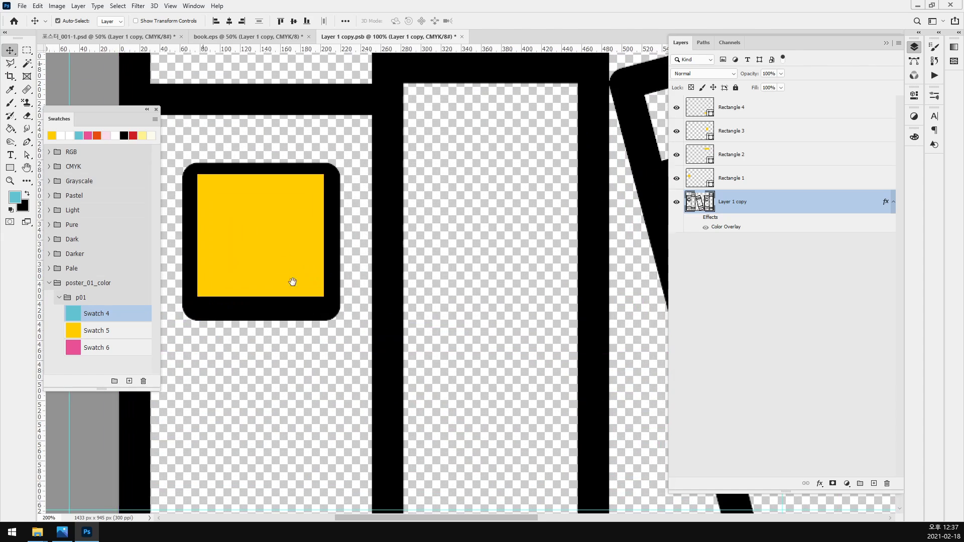
drag(317, 279, 376, 276)
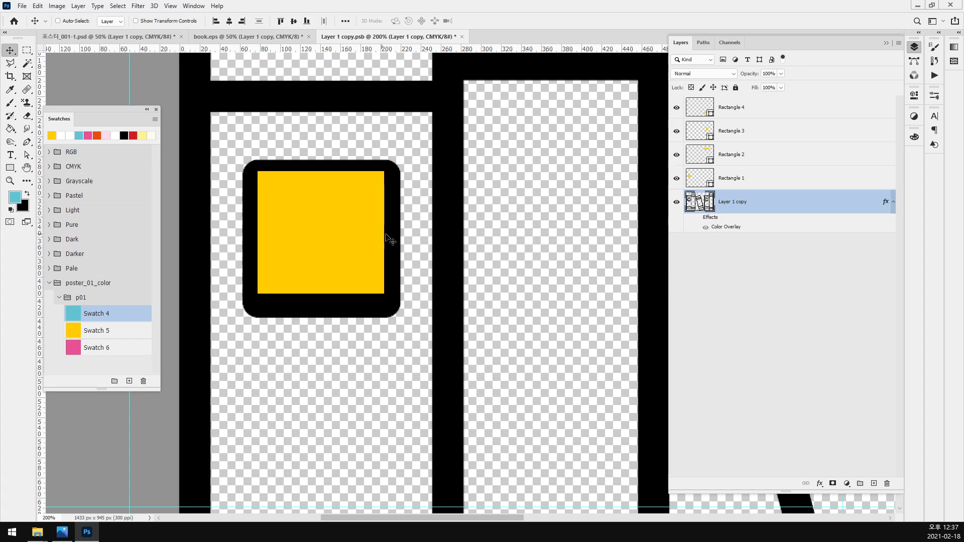
drag(383, 215, 465, 221)
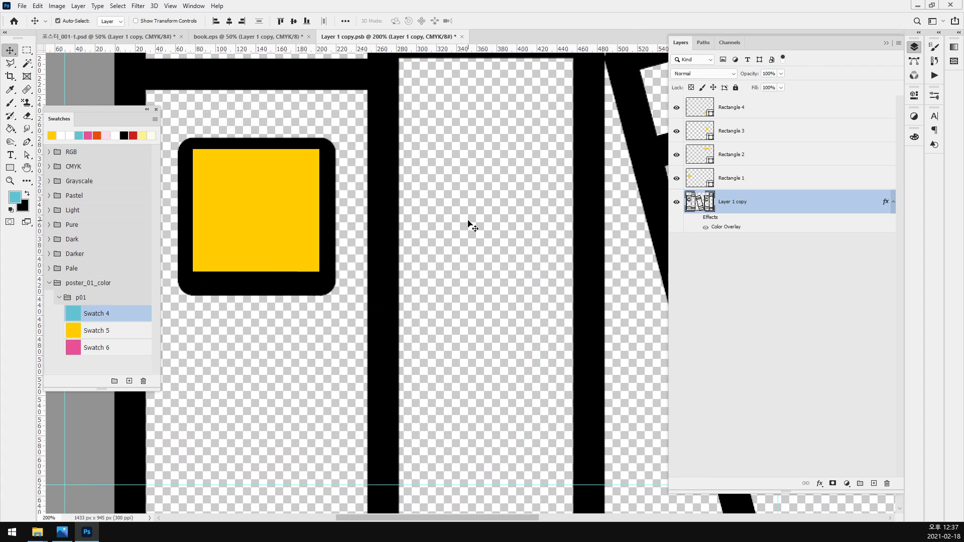
key(ctrl+minus)
key(ctrl+minus)
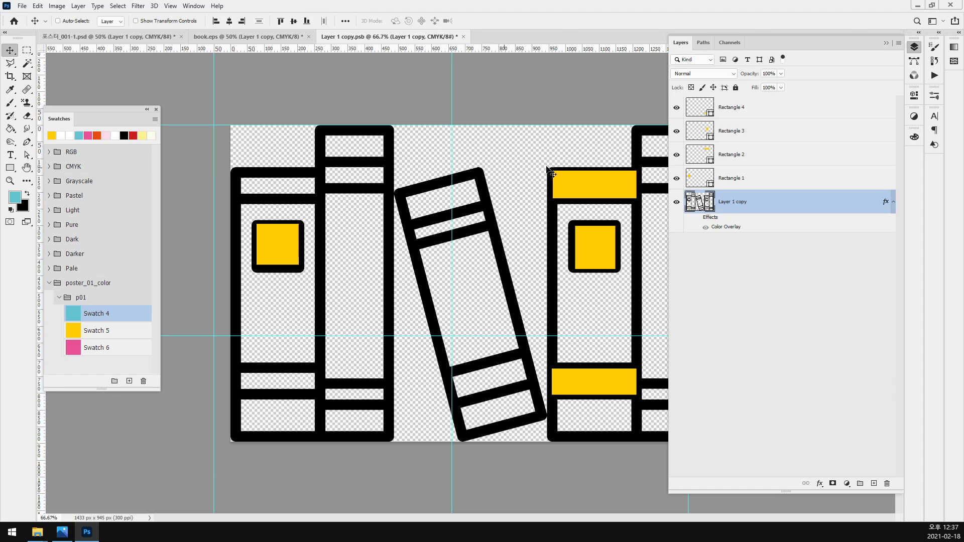
- Group the four yellow rectangle layers, check the sample's pink details, and hide the group
click(748, 172)
shift+click(768, 104)
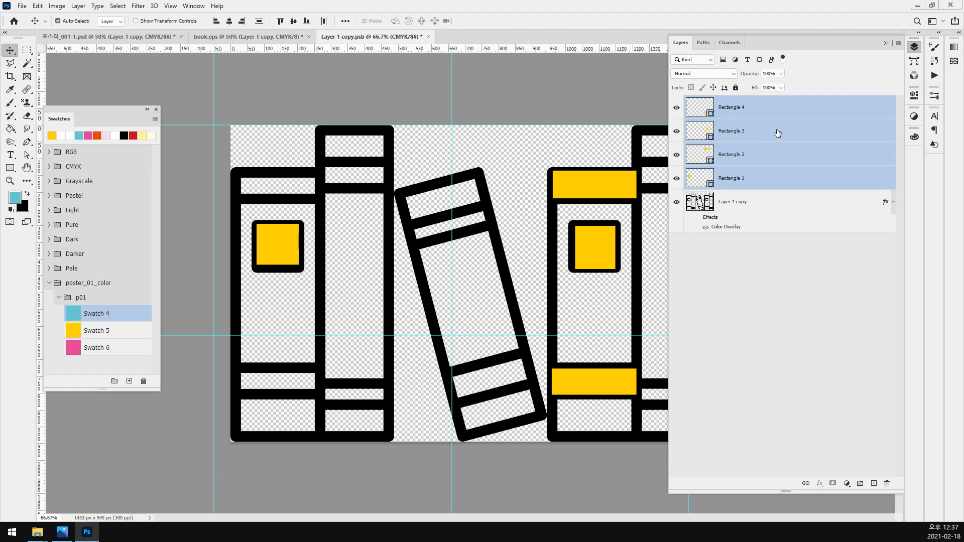
key(ctrl+g)
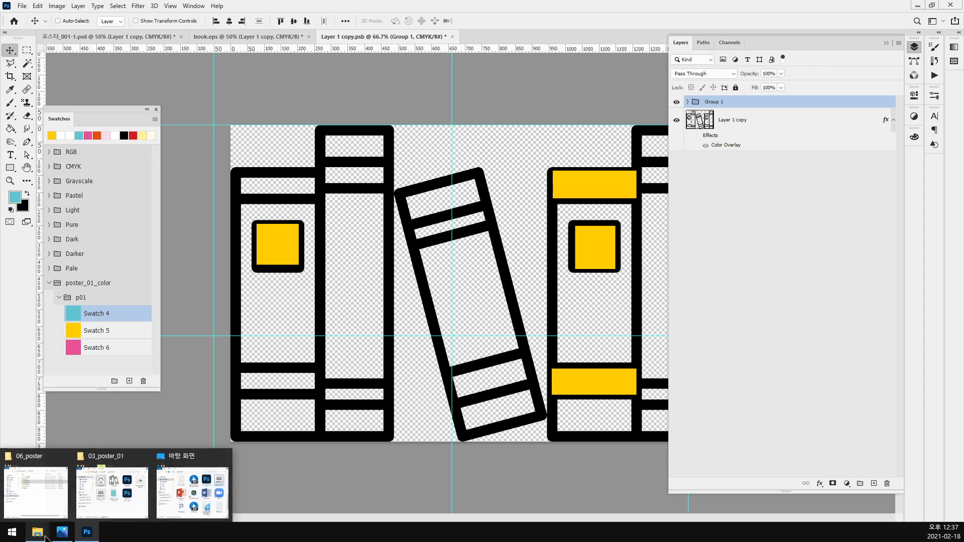
click(61, 532)
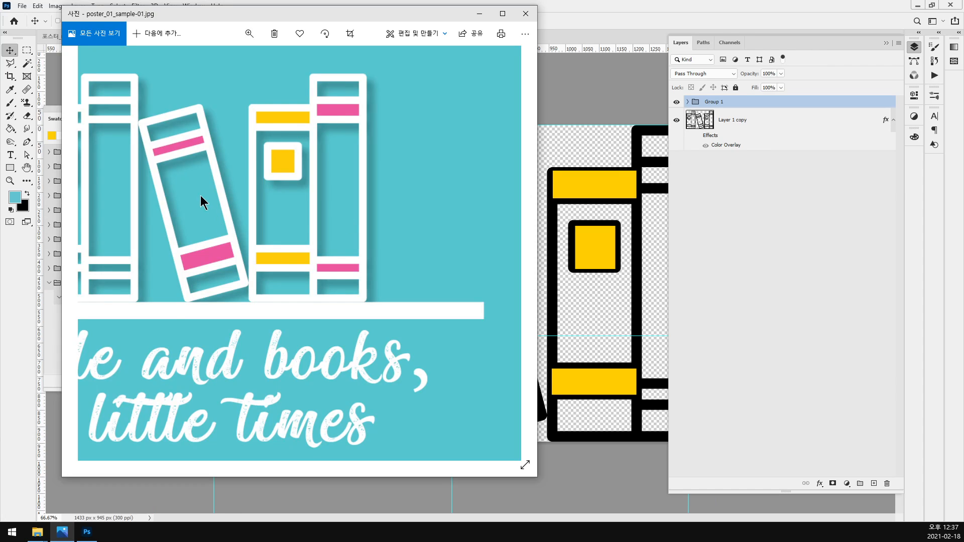
click(615, 7)
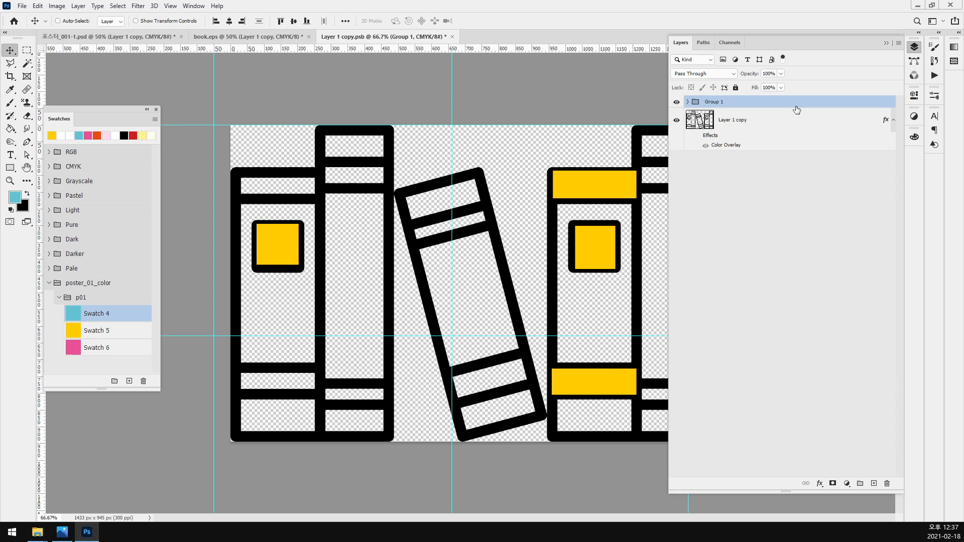
click(676, 102)
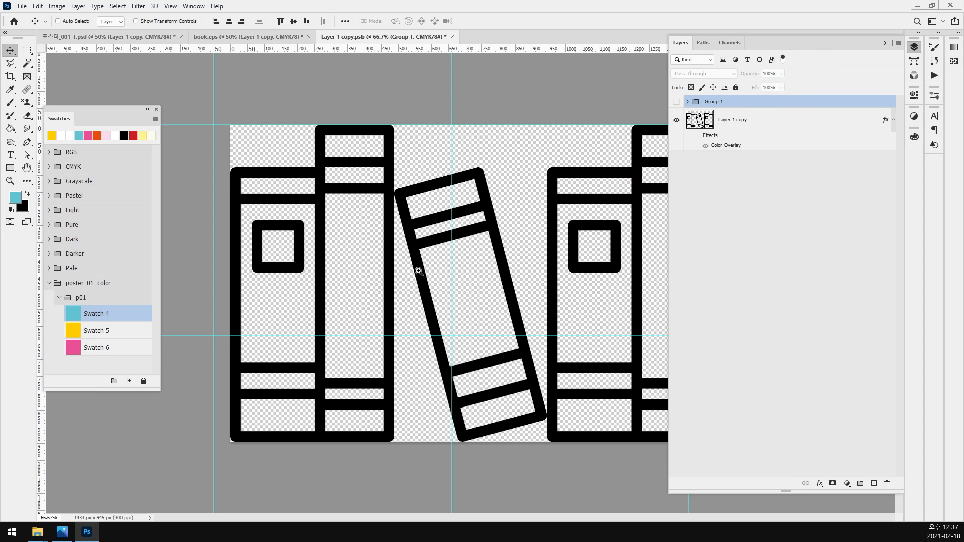
- On a new layer, draw rectangles about 254 × 60 px and 244 × 79 px over the tilted book's upper and lower bands
scroll(466, 271, up, 1)
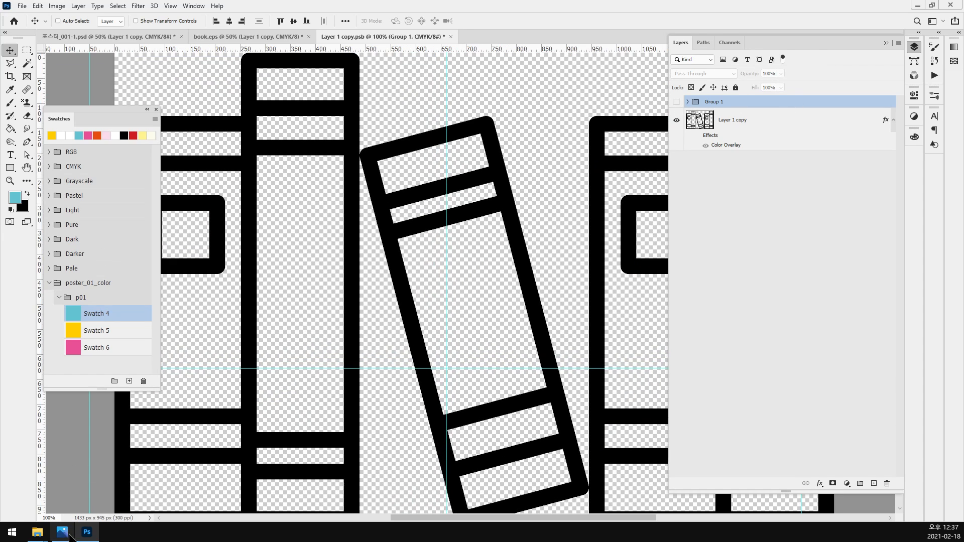
click(62, 533)
drag(190, 201, 261, 176)
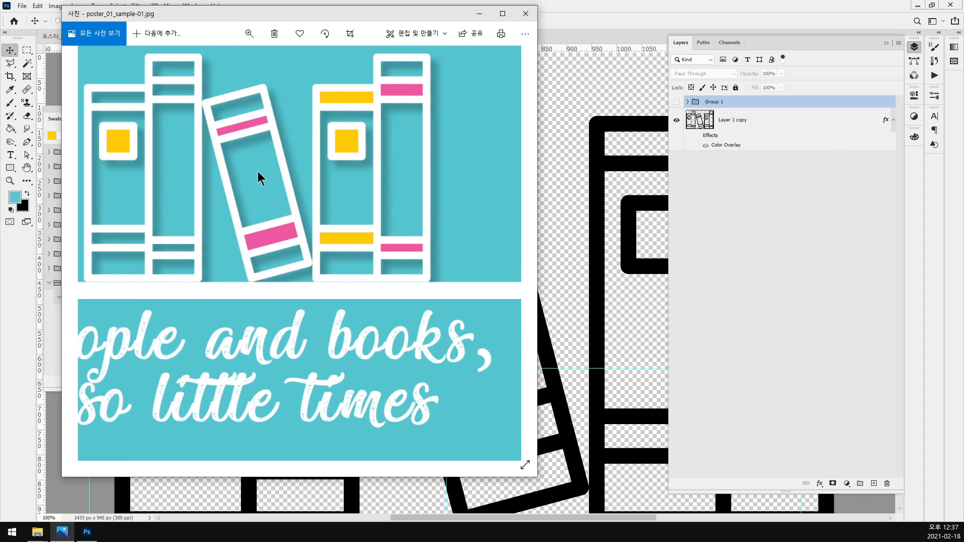
click(575, 7)
drag(436, 231, 322, 173)
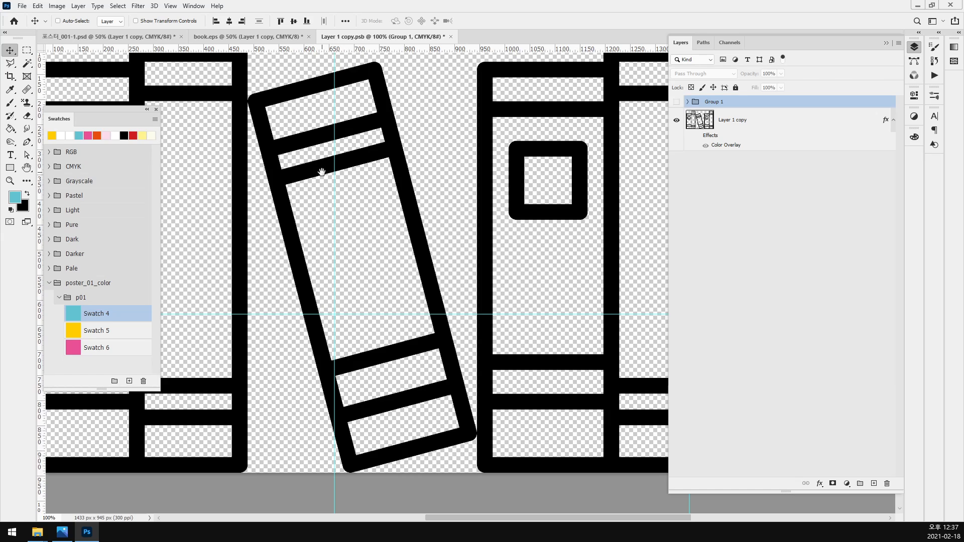
click(10, 168)
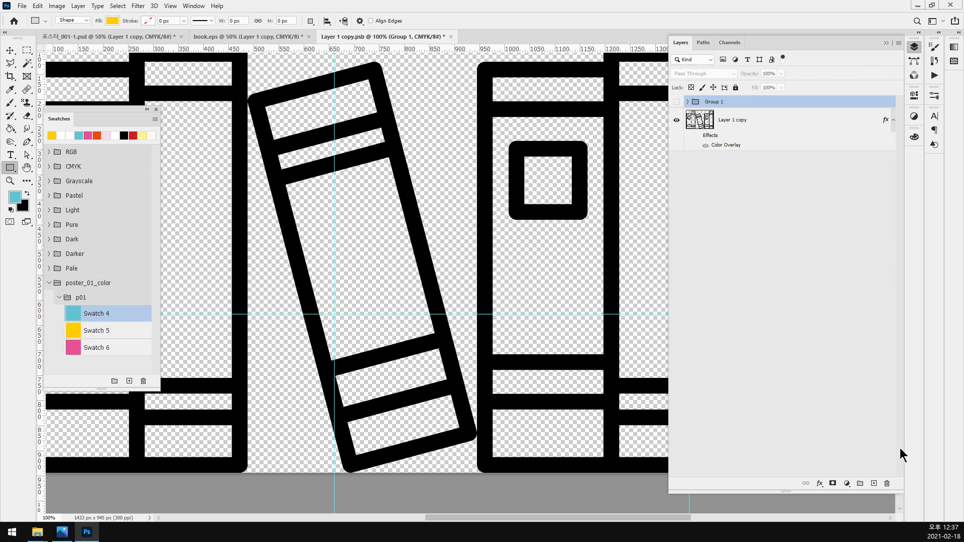
click(874, 484)
mouse_move(272, 133)
mouse_down()
mouse_move(370, 143)
mouse_move(400, 162)
mouse_up()
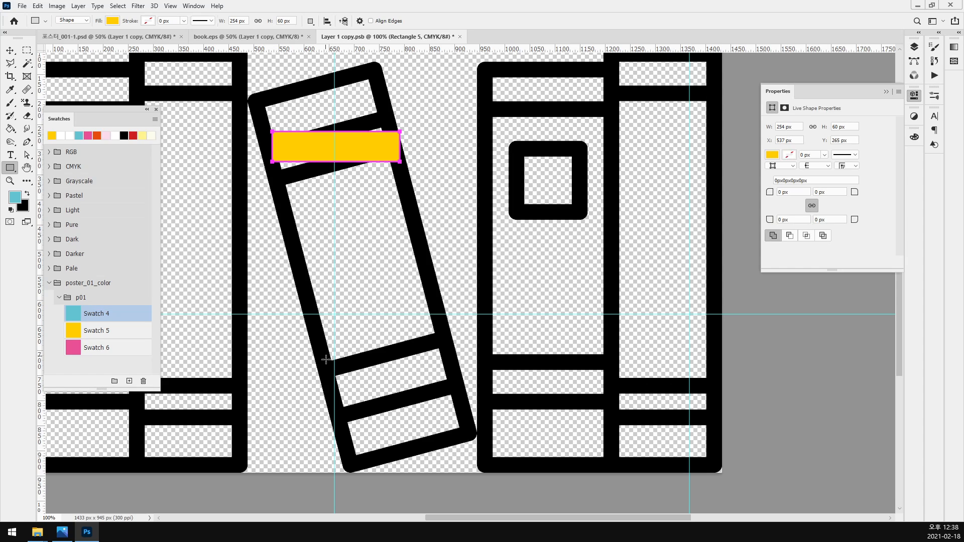
drag(326, 359, 448, 400)
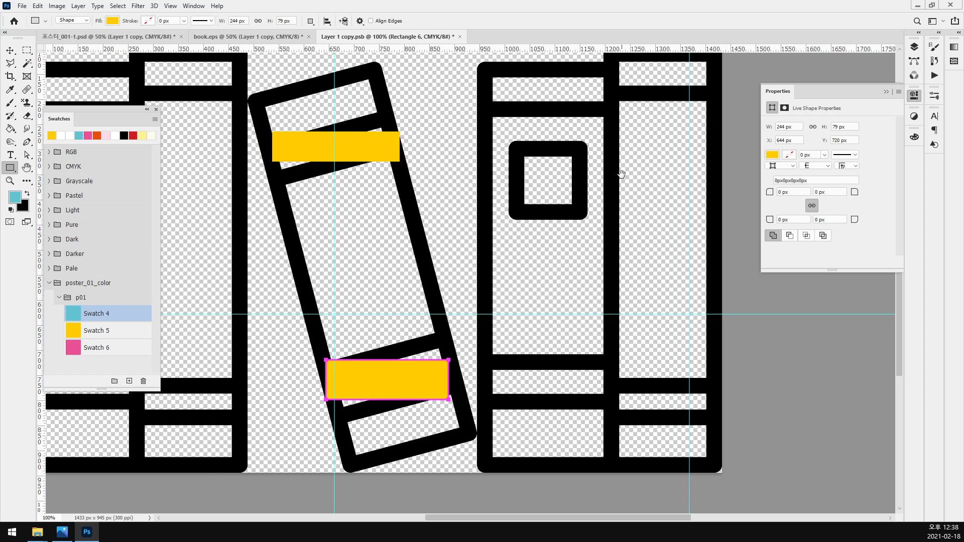
- Draw rectangles about 188 × 86 px and 197 × 72 px over the rightmost book's upper and lower bands
scroll(502, 226, up, 2)
scroll(502, 226, right, 3)
drag(496, 107, 591, 150)
scroll(542, 301, down, 5)
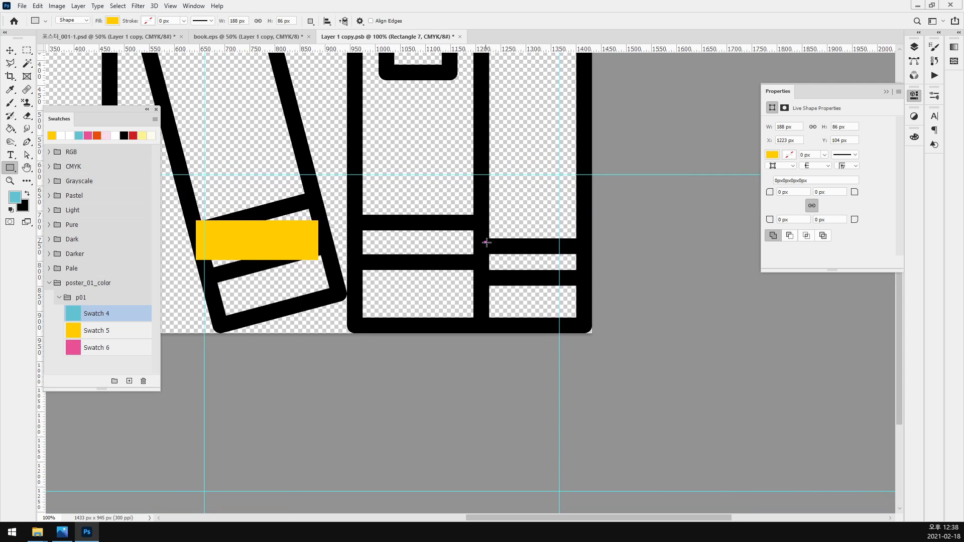
drag(487, 243, 585, 278)
scroll(505, 221, up, 1)
scroll(505, 221, left, 1)
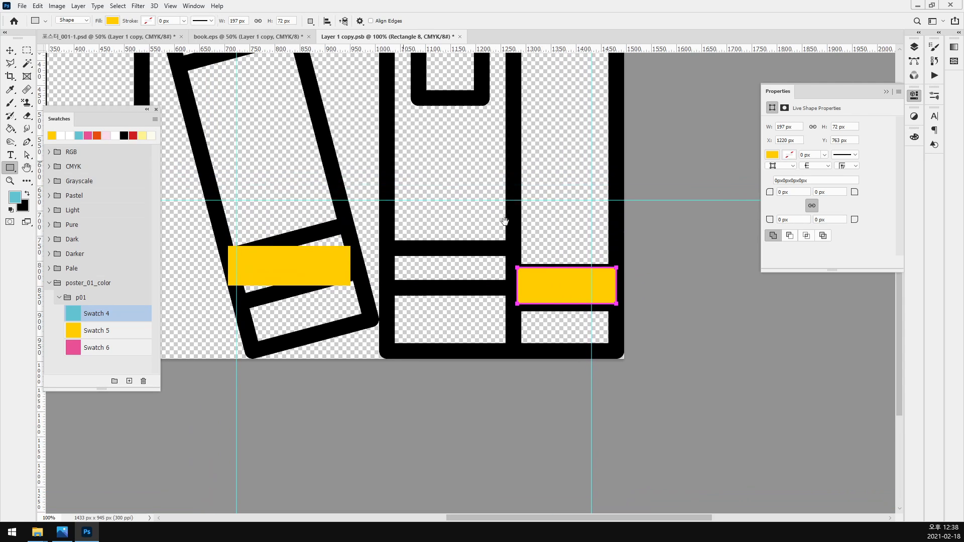
scroll(505, 222, up, 3)
scroll(505, 222, left, 2)
- Rotate the tilted book's upper rectangle counterclockwise to fit the slant of its band
key(v)
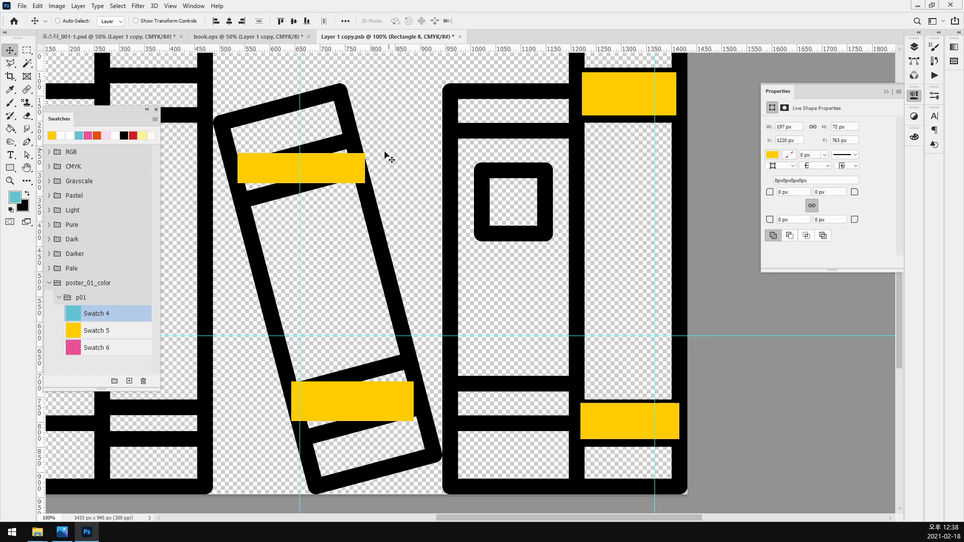
ctrl+click(357, 167)
key(ctrl+t)
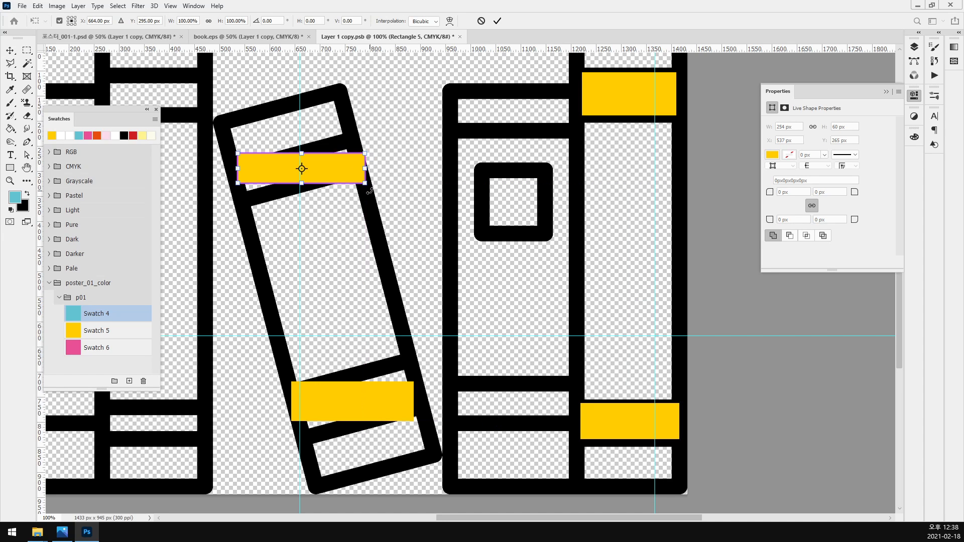
drag(369, 192, 363, 154)
key(Return)
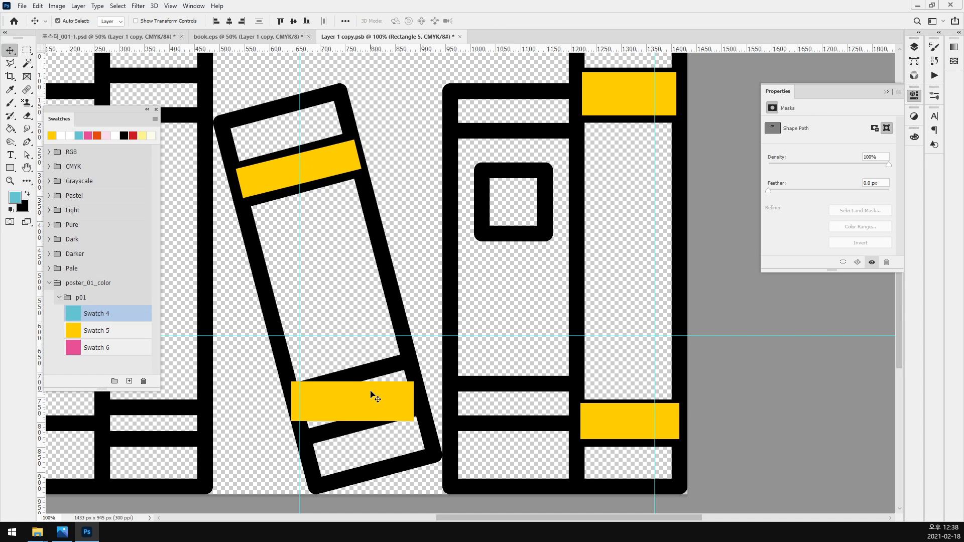
- Rotate the tilted book's lower rectangle to about -15.9° and nudge it to the right and up to cover its band
click(376, 398)
key(ctrl+t)
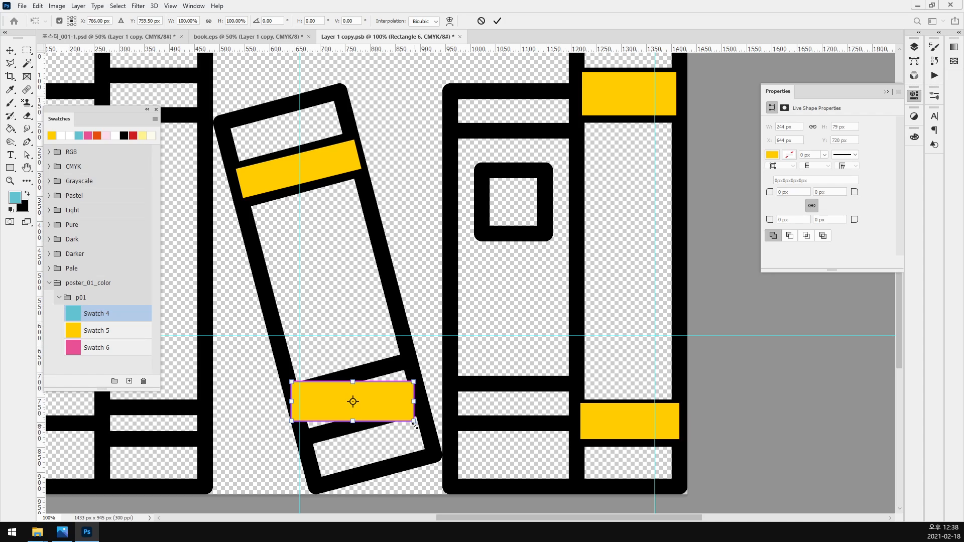
drag(418, 431, 446, 399)
drag(377, 399, 381, 399)
drag(378, 397, 378, 397)
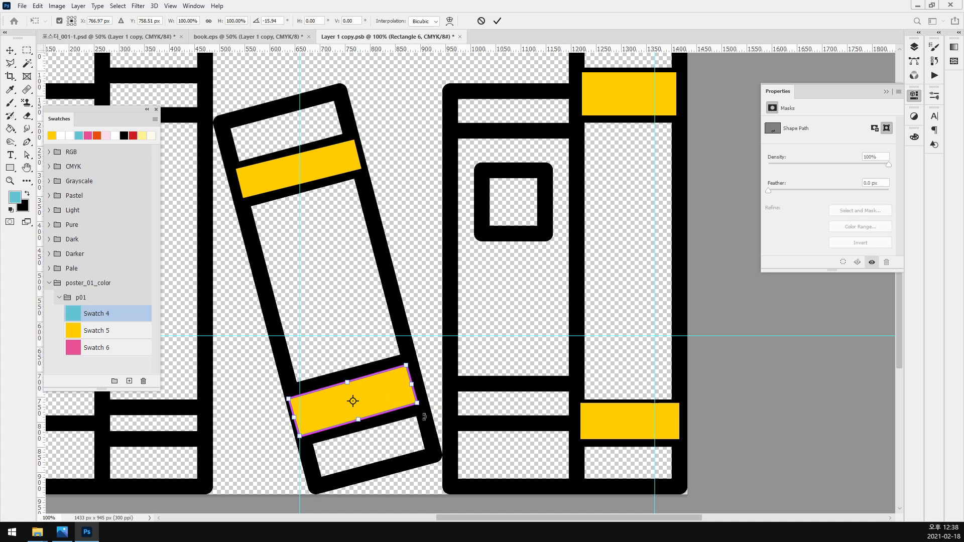
key(Right)
key(Right)
key(Up)
key(Right)
key(Right)
key(Return)
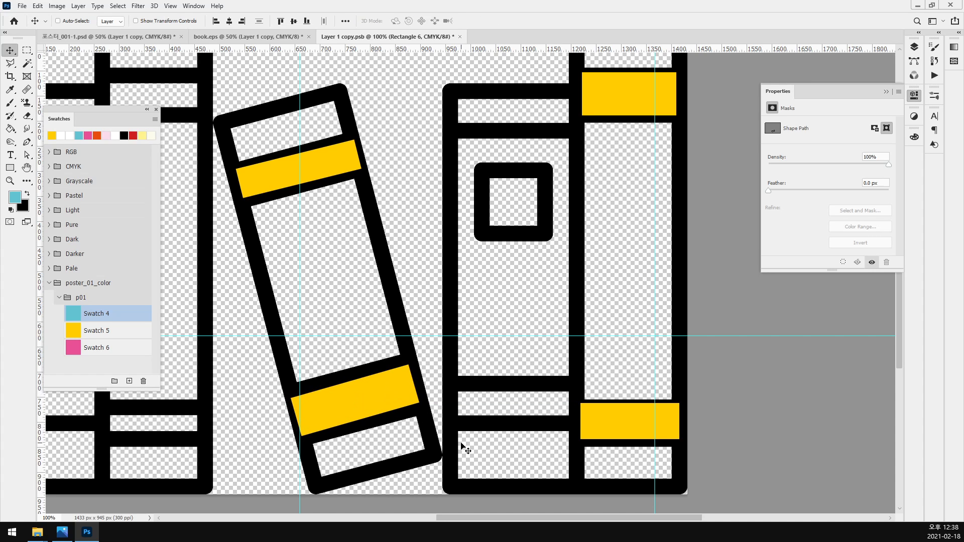
- Group the four rectangle layers drawn over the tilted and rightmost books
key(ctrl+minus)
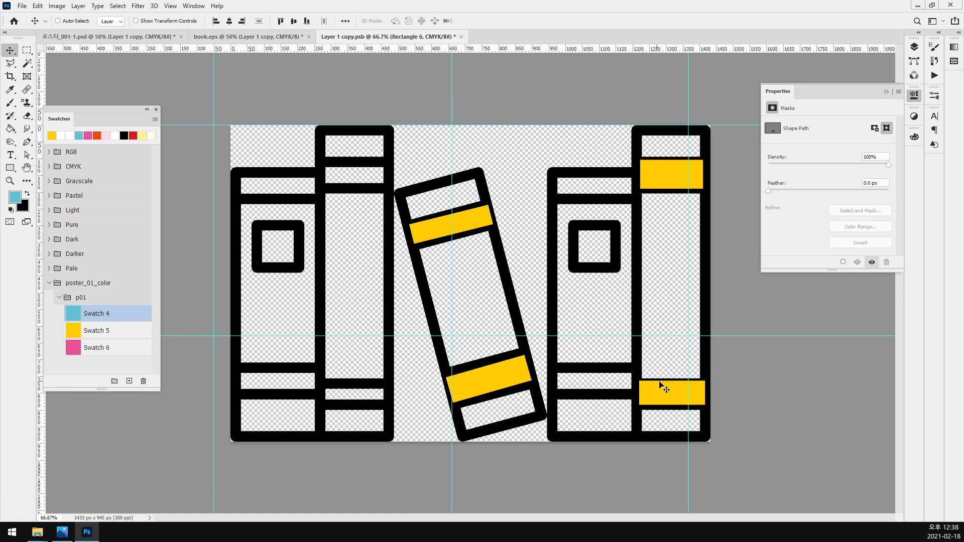
click(914, 48)
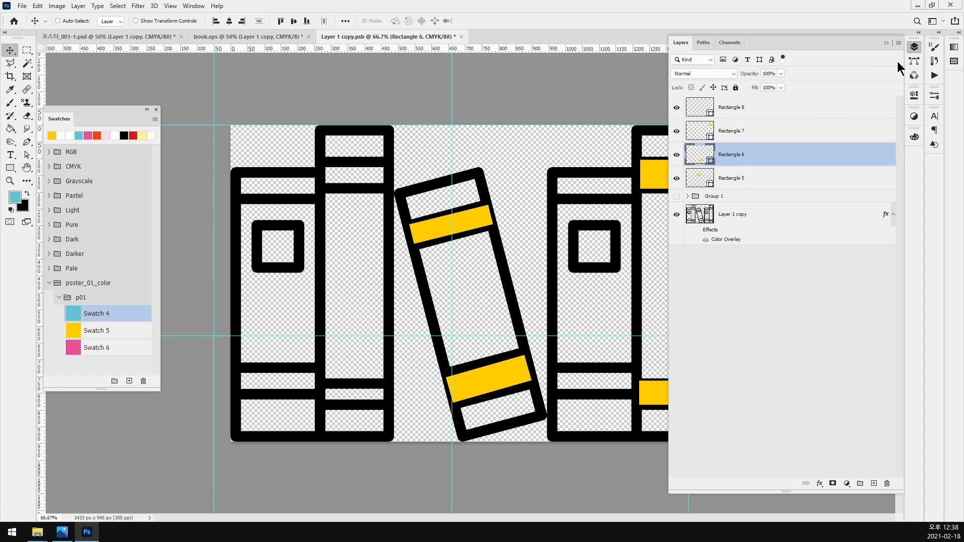
click(804, 111)
shift+click(767, 184)
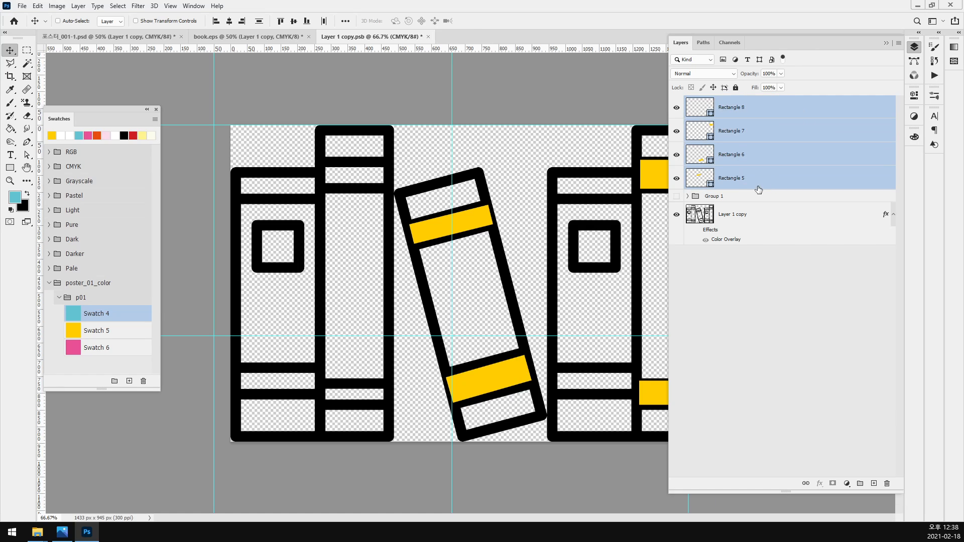
key(ctrl+g)
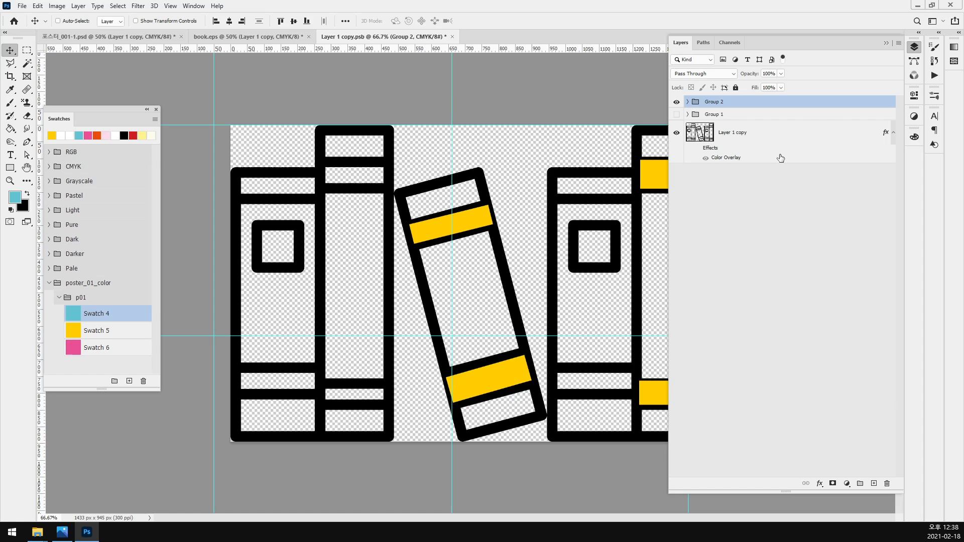
- Name the new rectangle group color2 and rename the book artwork layer as c
double_click(712, 102)
text(color2)
key(Tab)
text(c)
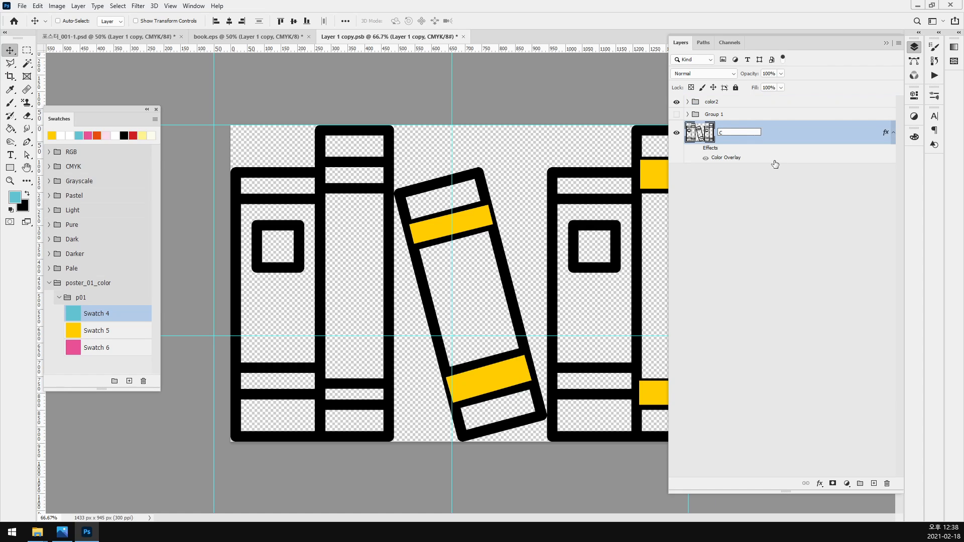
click(779, 213)
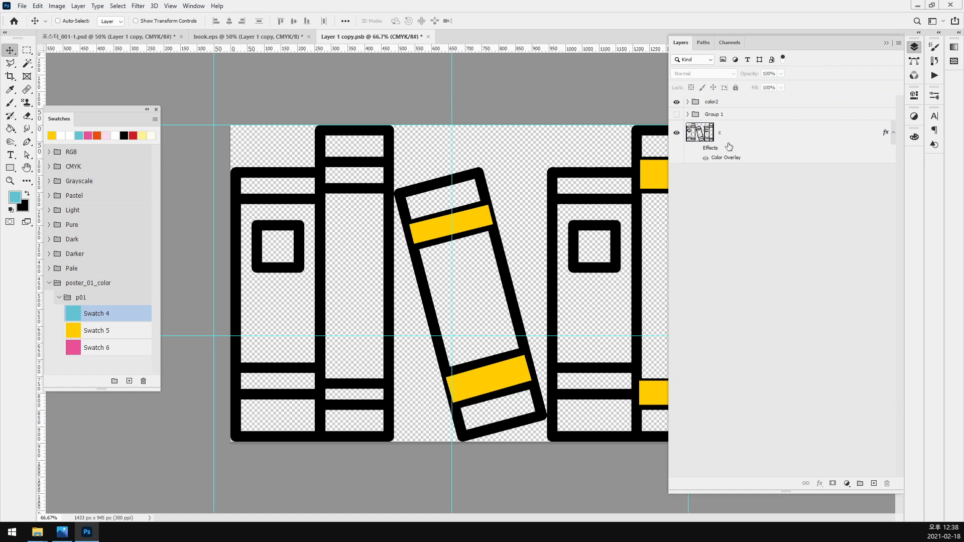
- Rename the hidden Group 1 as color1
double_click(714, 114)
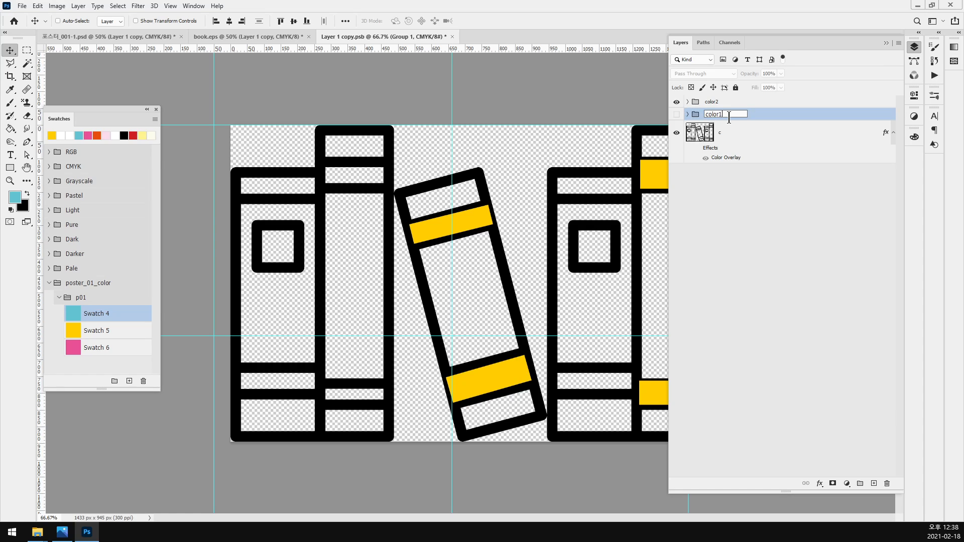
key(Return)
- Give the color2 group a Color Overlay in the pink of Swatch 6
click(721, 104)
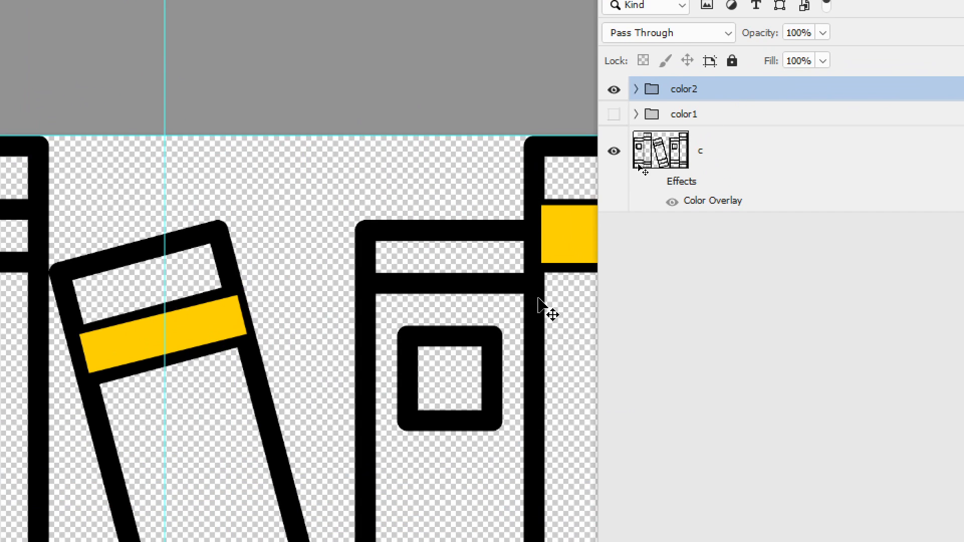
double_click(719, 96)
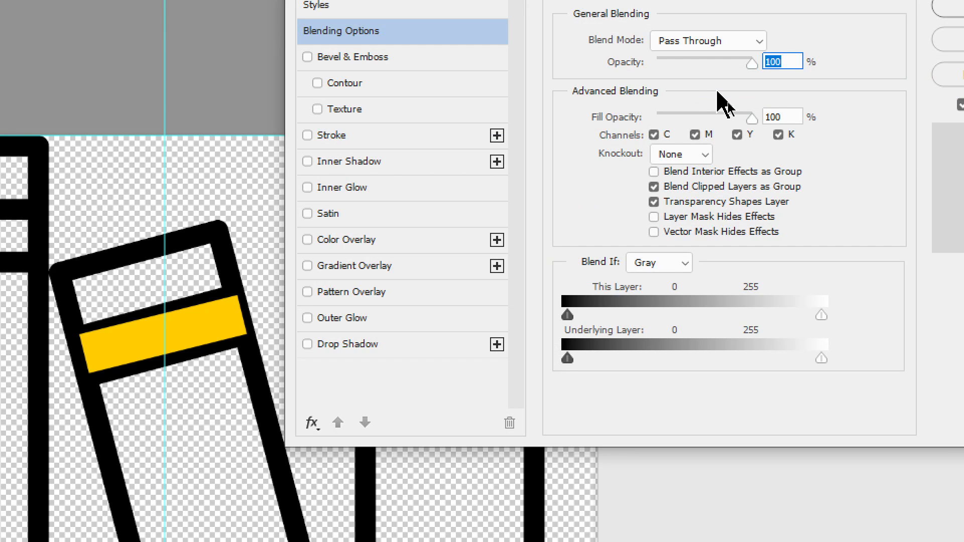
click(459, 243)
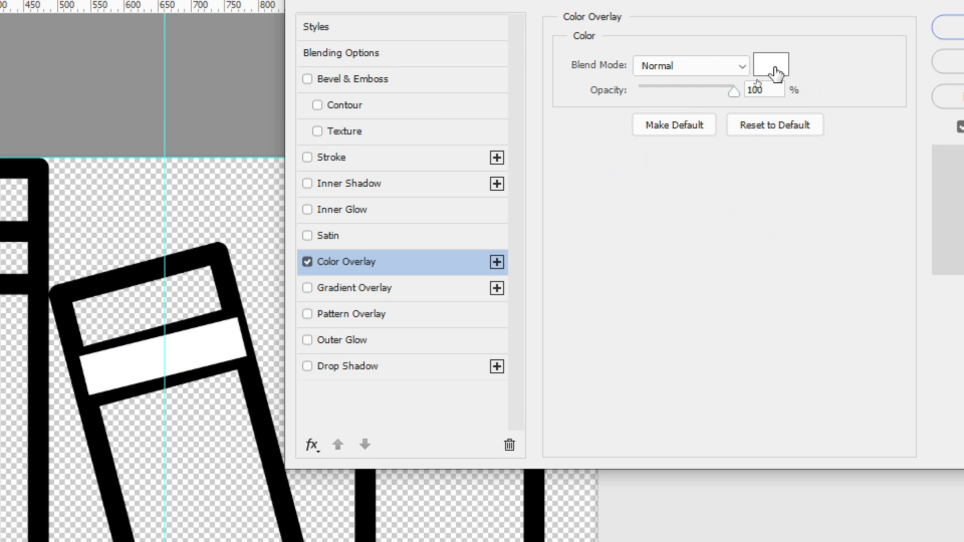
click(775, 49)
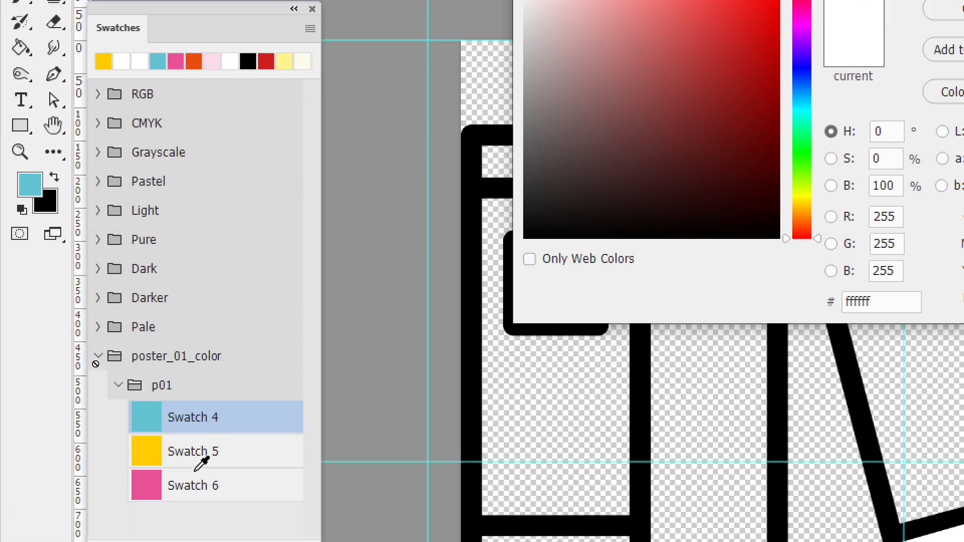
click(148, 485)
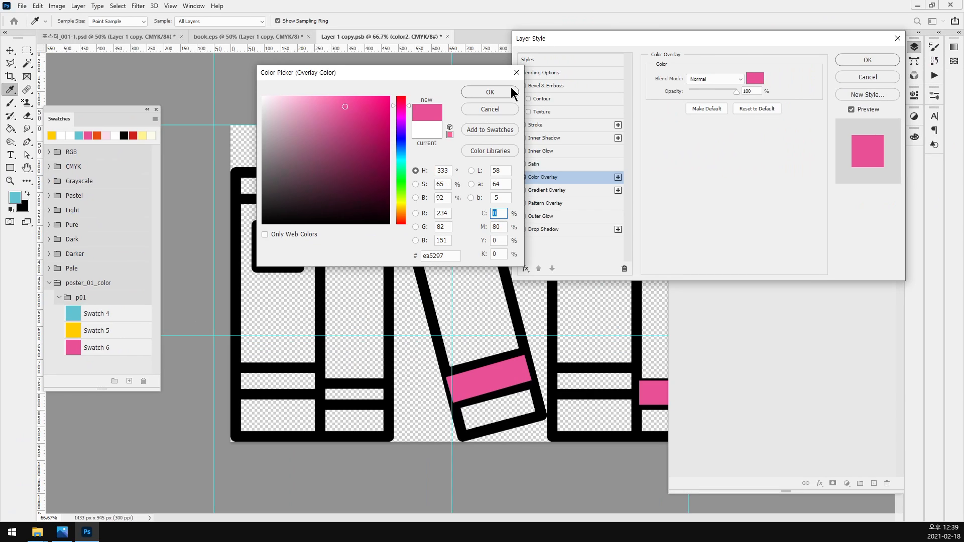
click(498, 92)
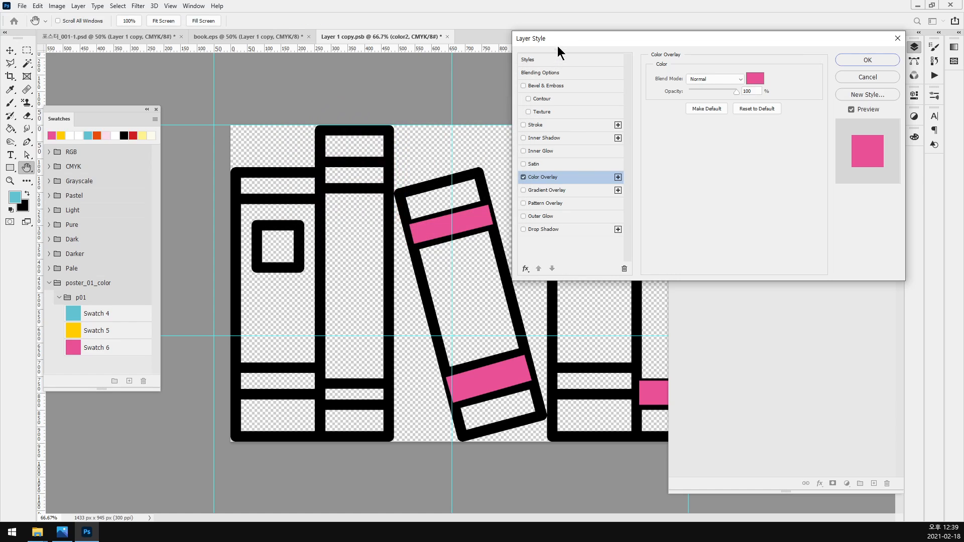
drag(557, 44, 624, 44)
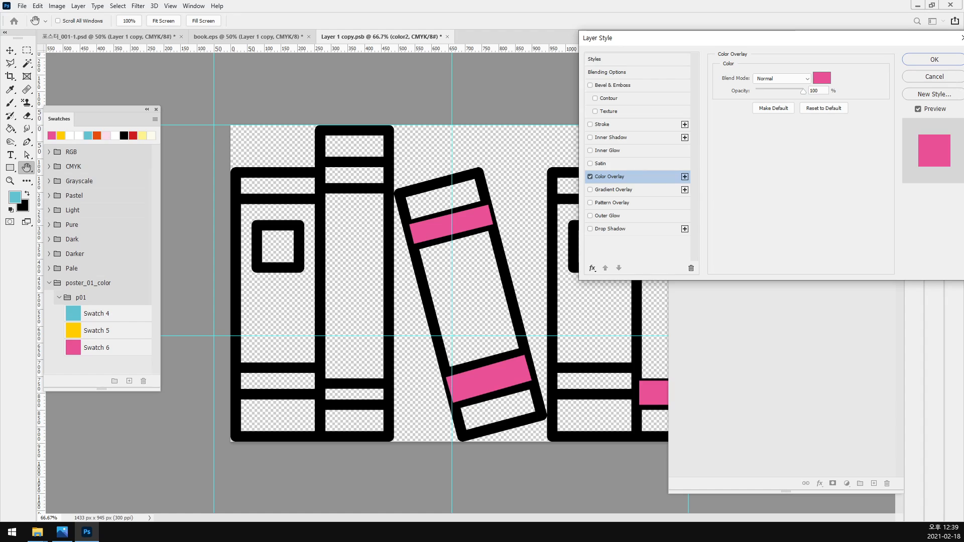
click(948, 62)
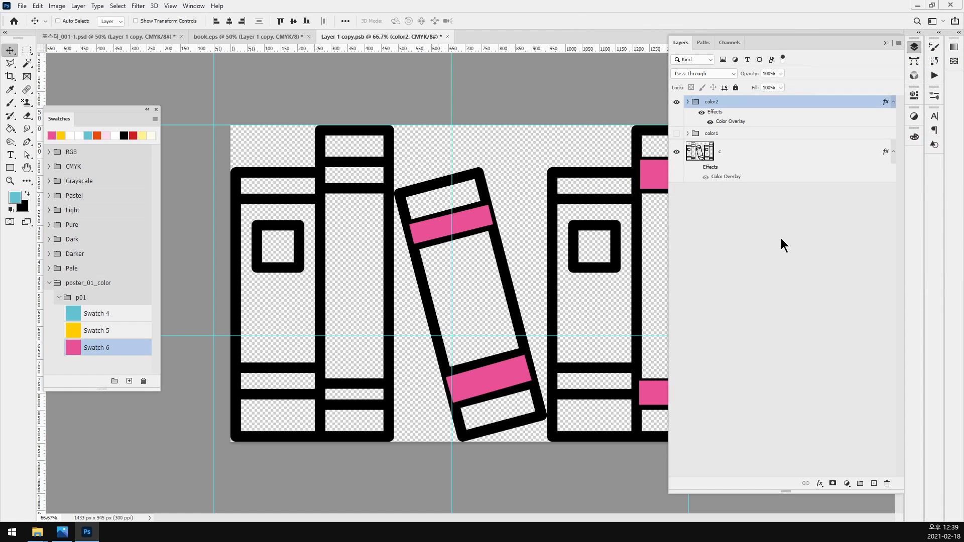
- Look through the contents of the color2 group and make the color1 group visible
click(688, 102)
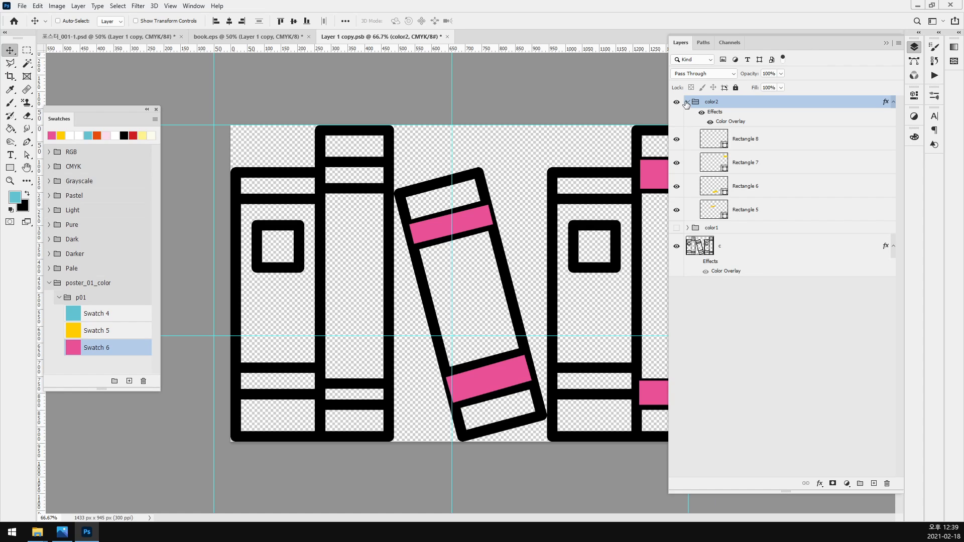
click(688, 102)
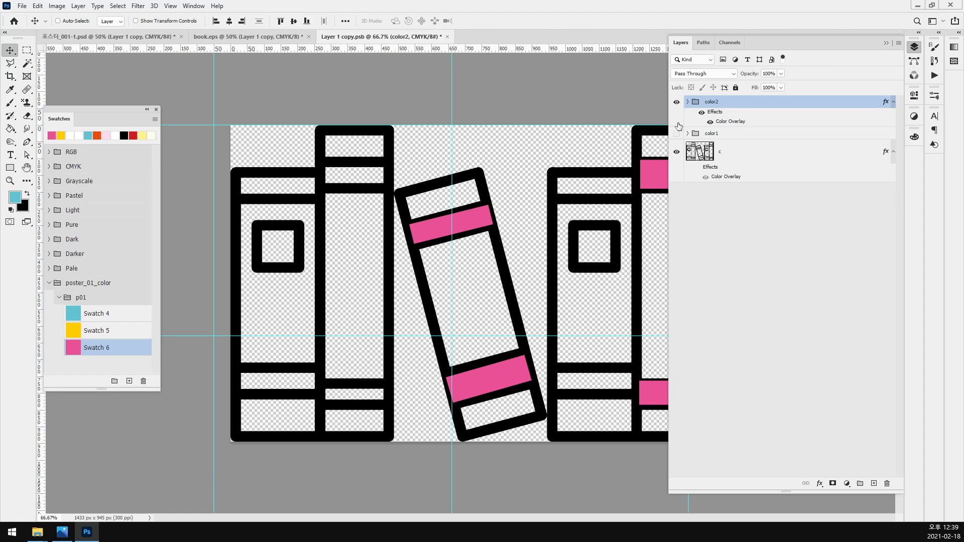
click(676, 134)
- Try the Swatch 4 blue as the fill of color1's four rectangles, and set them back to Swatch 5 yellow
click(688, 133)
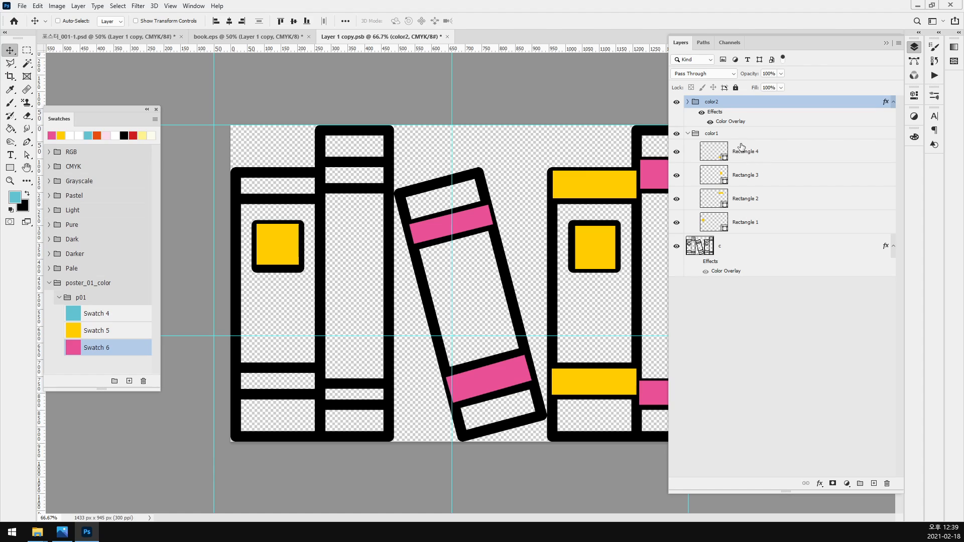
click(719, 153)
shift+click(708, 218)
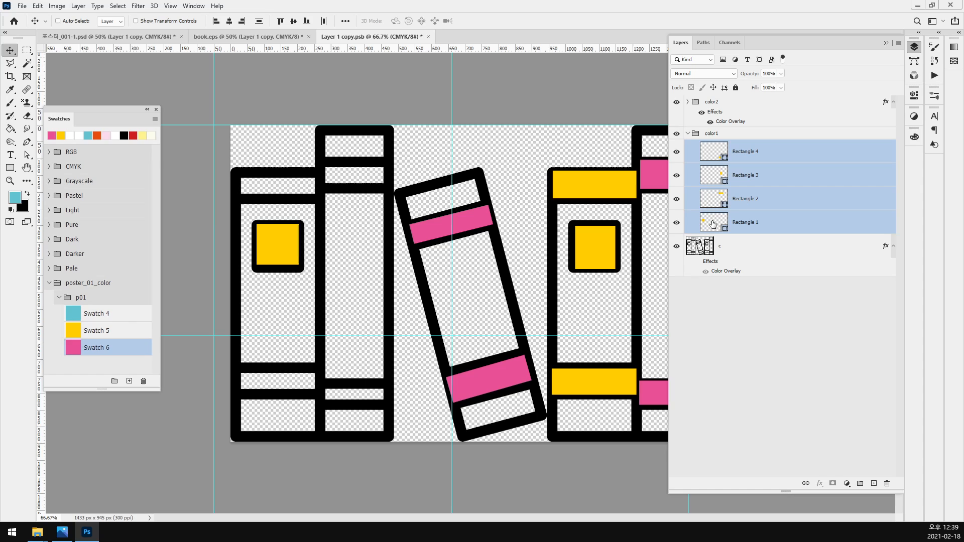
click(10, 170)
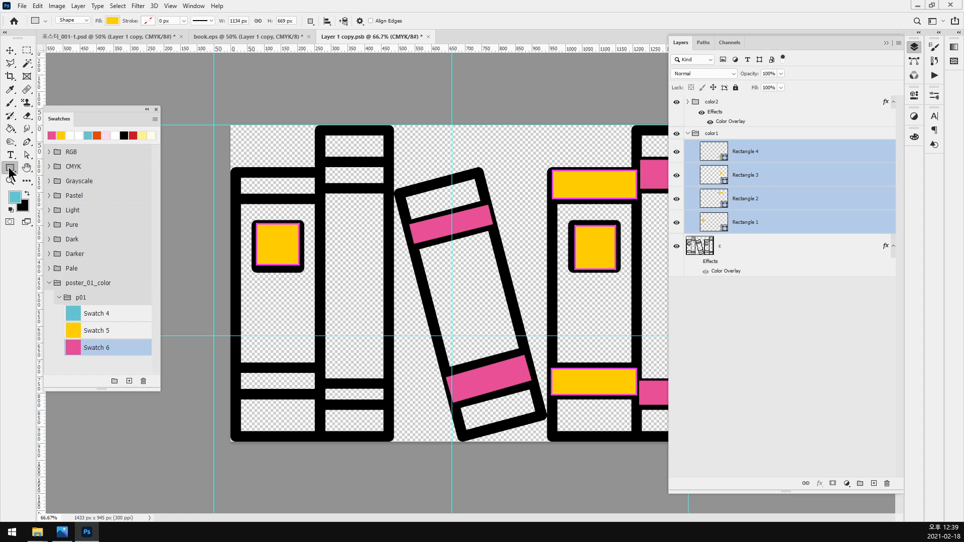
click(111, 21)
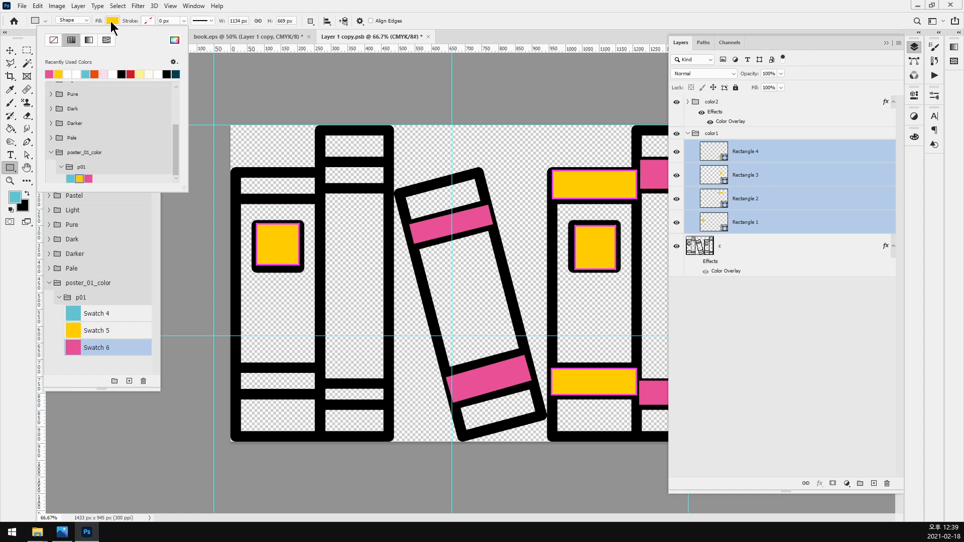
click(77, 308)
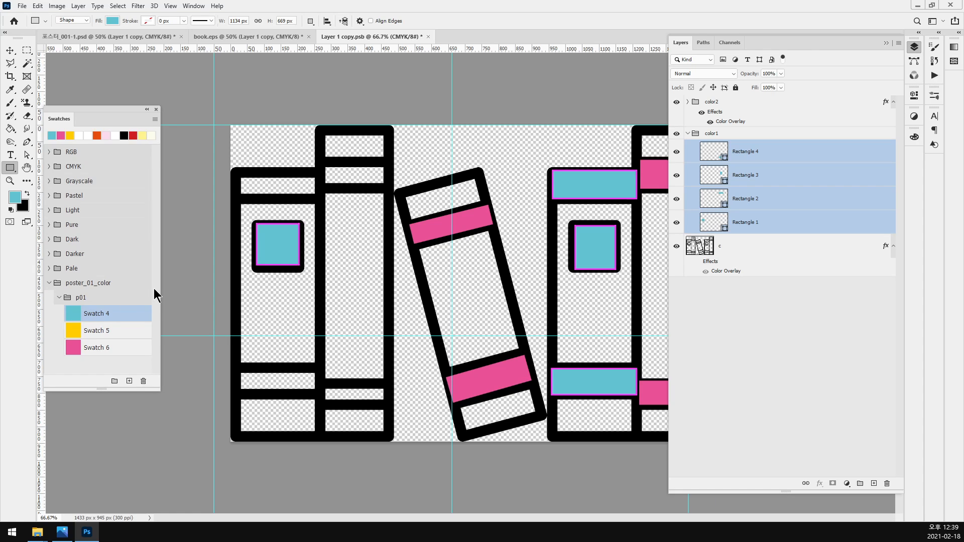
click(78, 329)
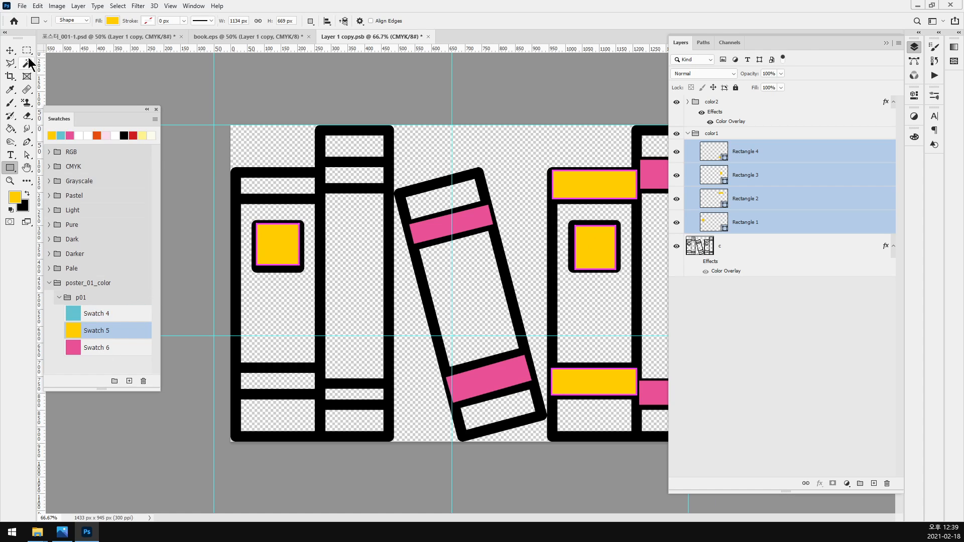
click(11, 51)
click(767, 325)
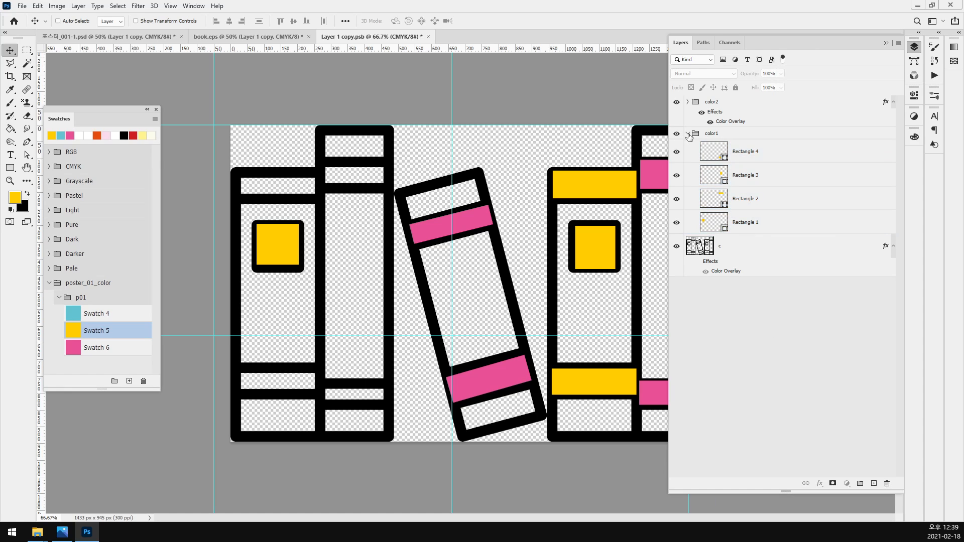
click(688, 134)
- Bring the c artwork layer in front of both colour groups, turn its effects back on and save the Smart Object
click(752, 163)
key(ctrl+shift+bracketright)
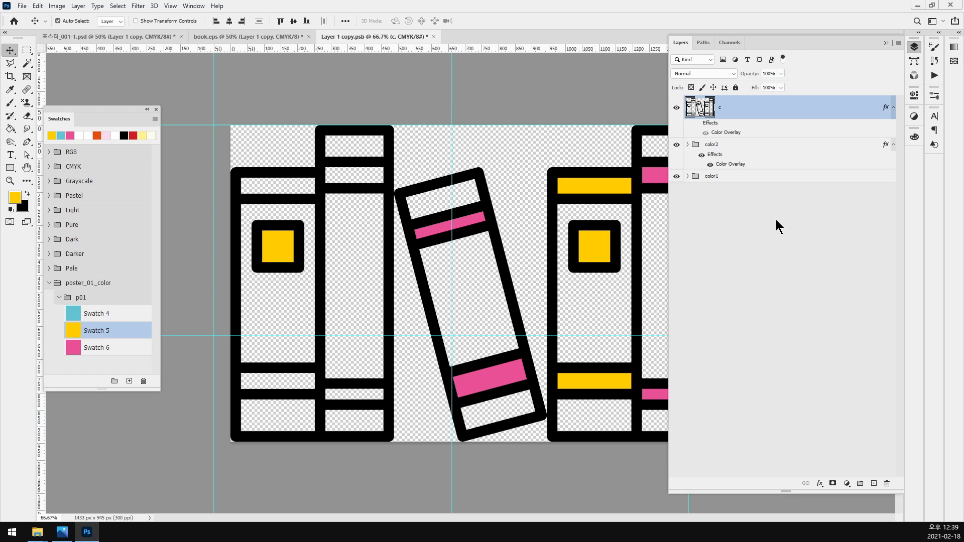
click(697, 123)
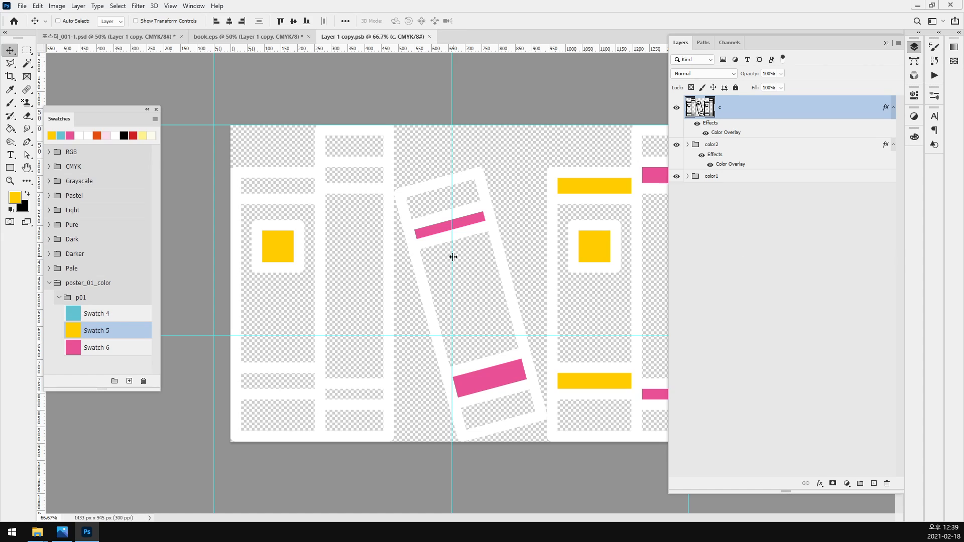
- In the poster document, add a Drop Shadow with reset default settings to the book-row layer, Layer 1 copy
click(114, 35)
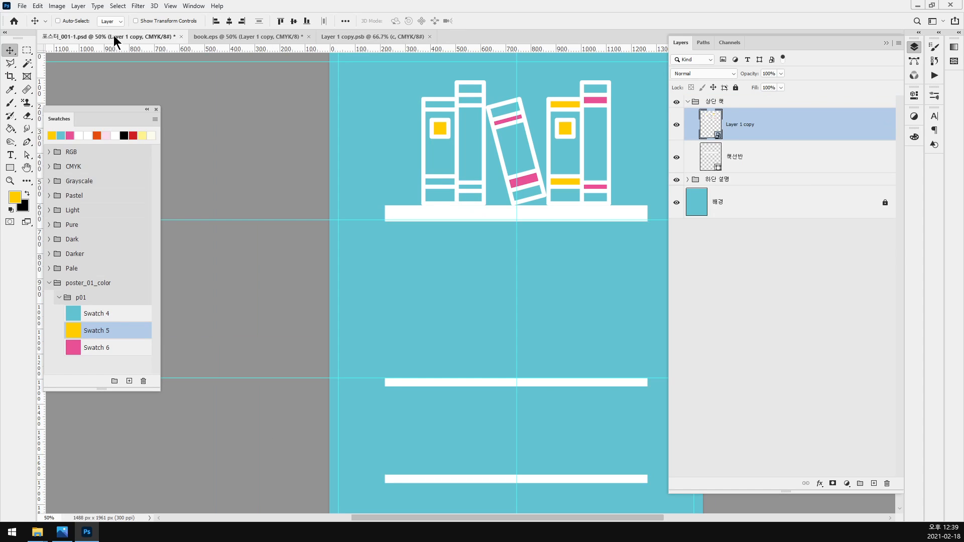
ctrl+click(597, 170)
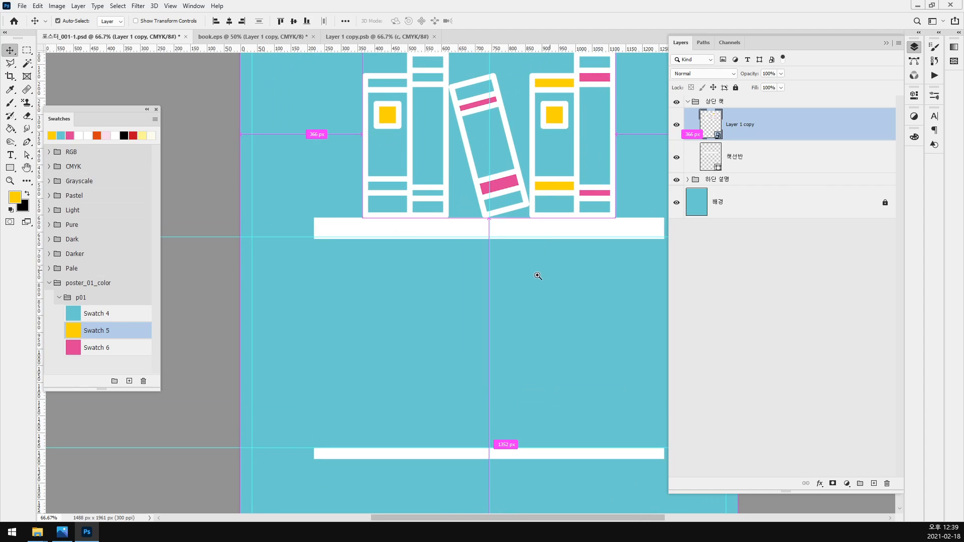
drag(535, 276, 454, 327)
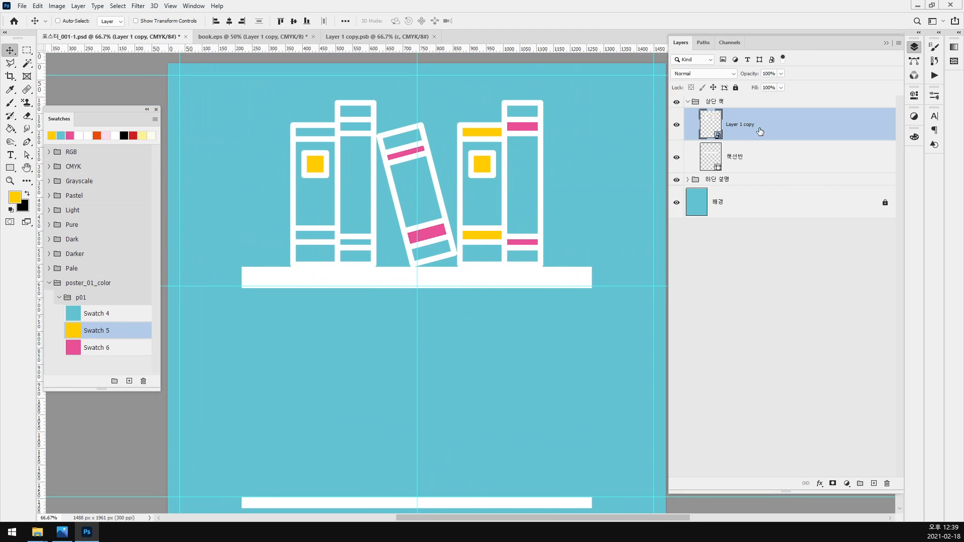
double_click(806, 132)
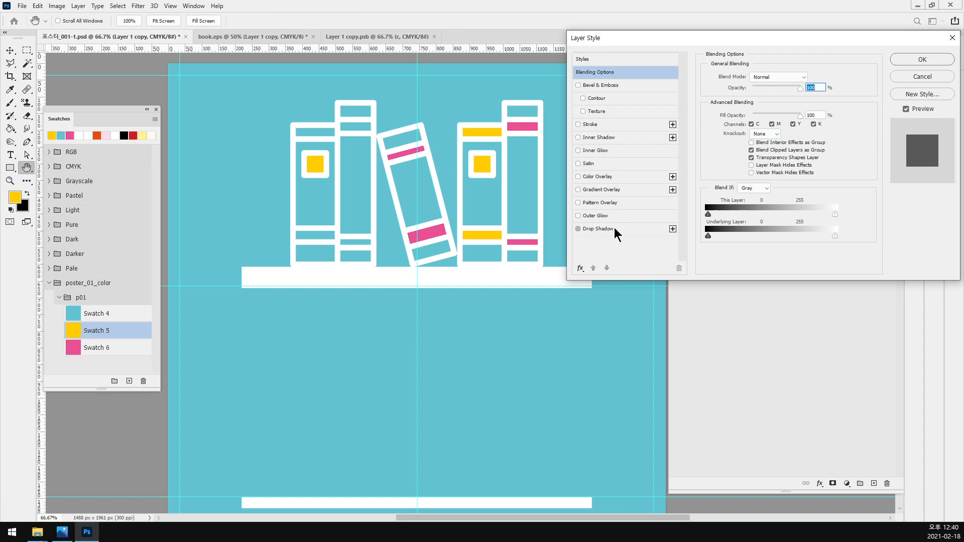
click(598, 228)
click(805, 217)
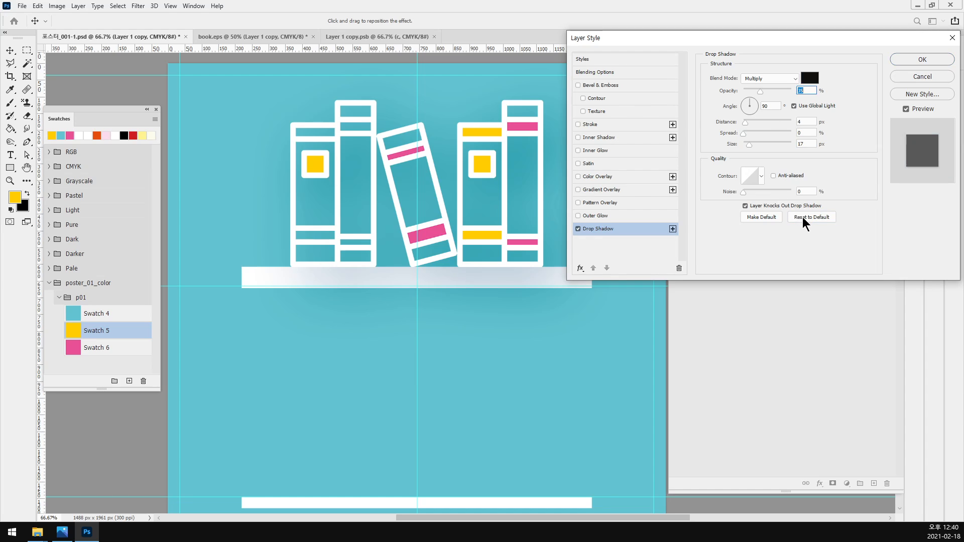
click(923, 59)
ctrl+click(534, 239)
ctrl+click(534, 240)
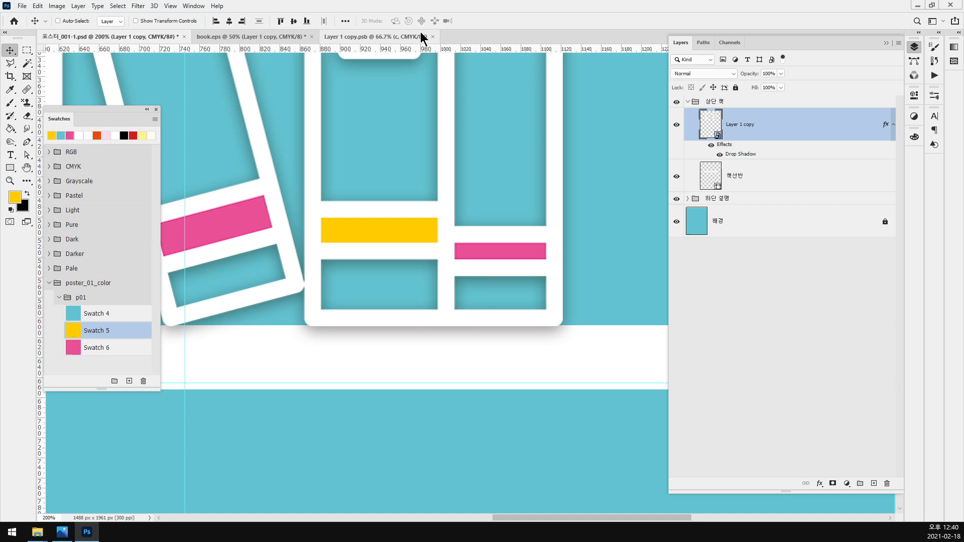
- Hide the color2 and color1 groups in the book Smart Object, save it and check the result on the poster
click(390, 33)
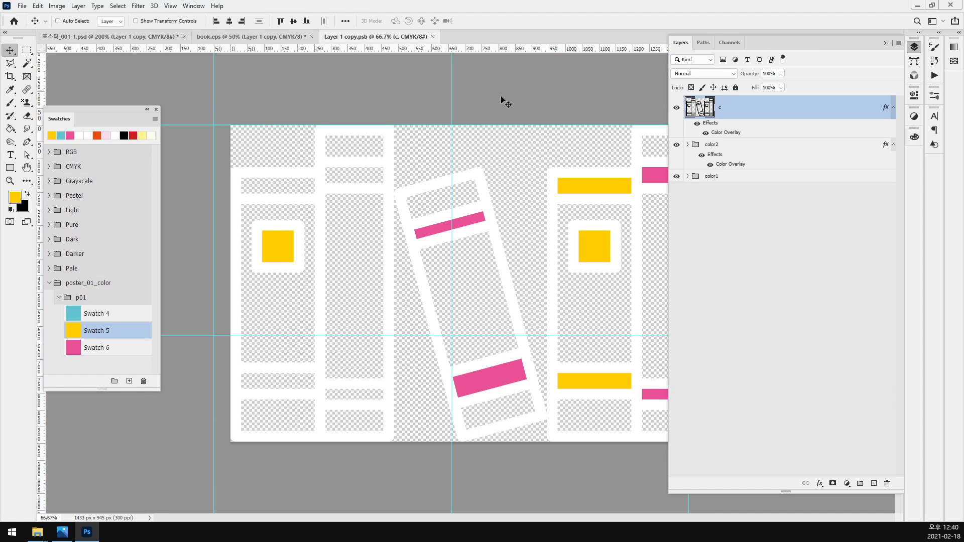
click(677, 144)
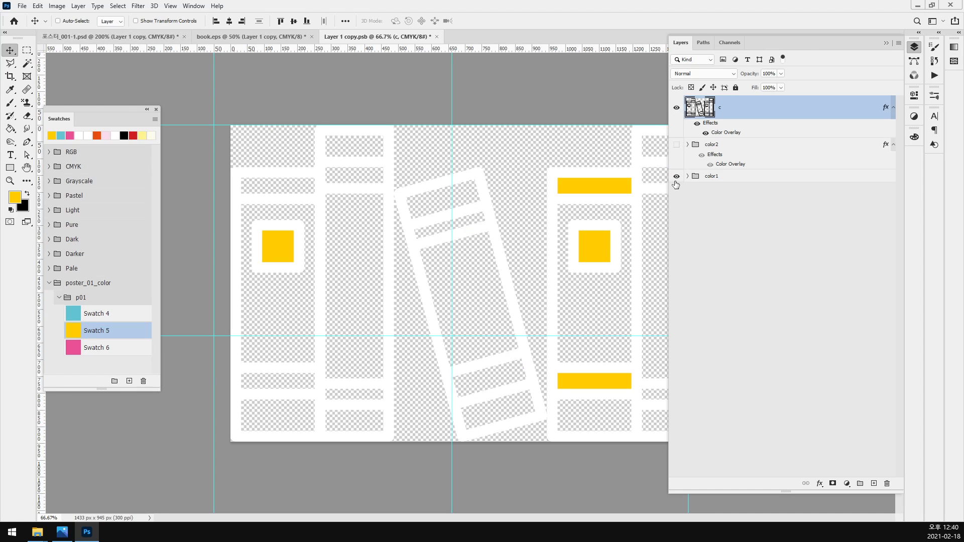
click(676, 176)
click(82, 40)
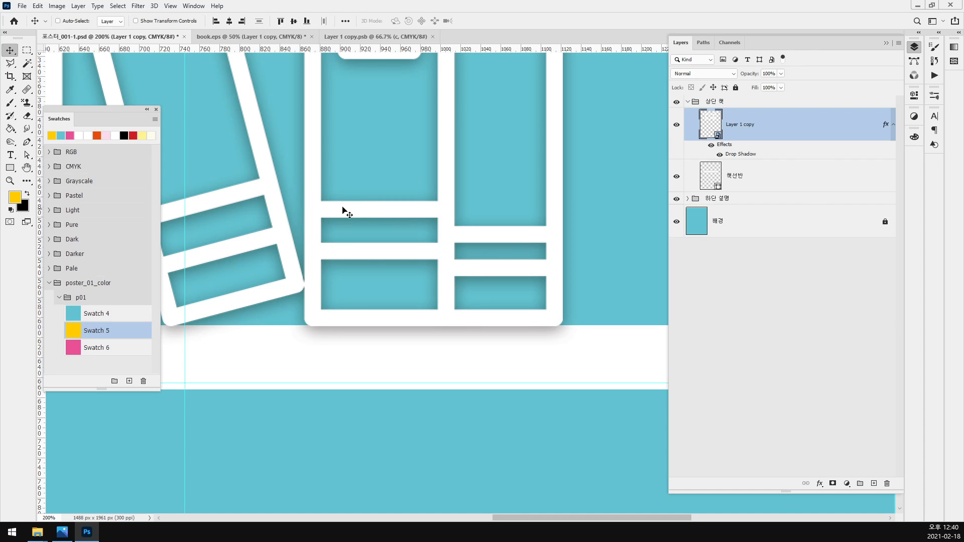
- Show the color2 and color1 groups again in the book Smart Object, save it and return to the poster
click(405, 37)
click(676, 145)
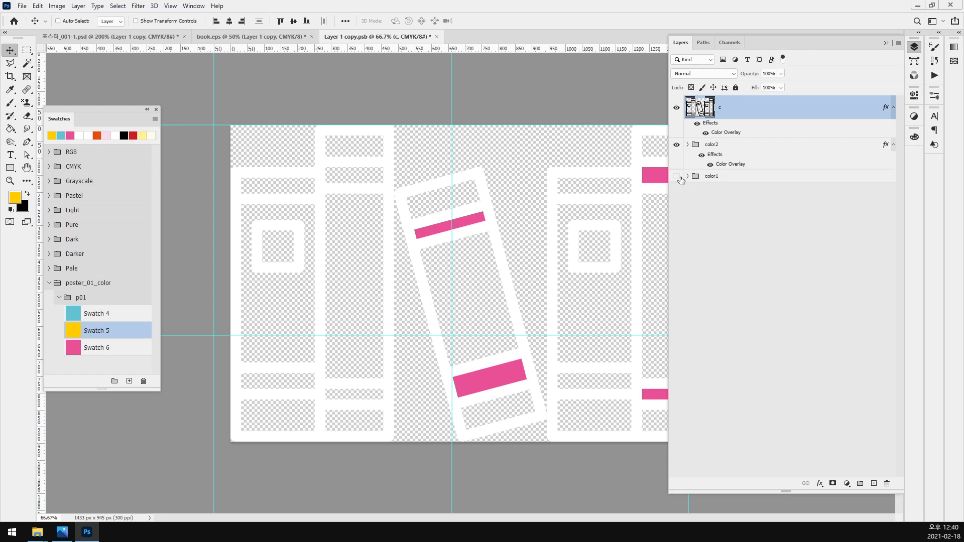
click(676, 176)
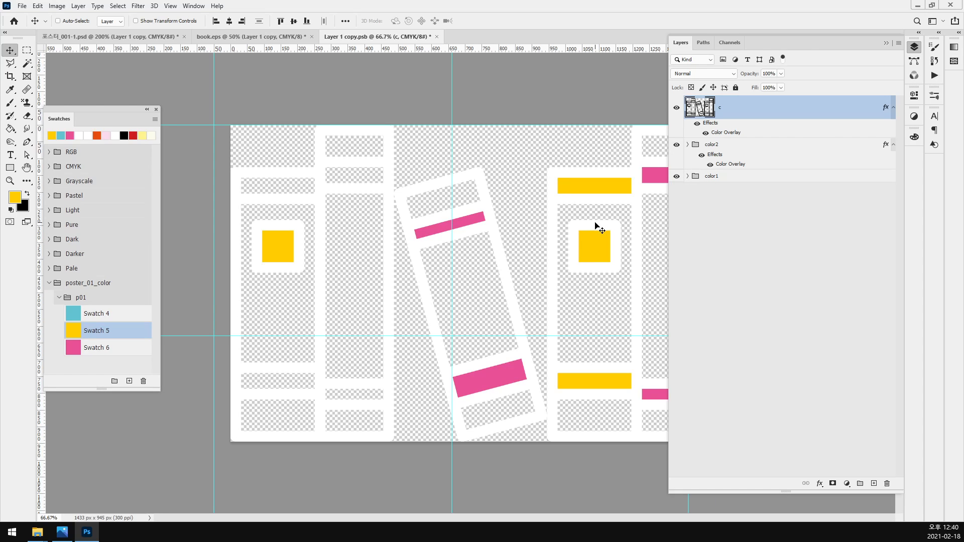
click(129, 39)
- Move the 책선반 shelf layer above the book-row layer inside the 상단 책 group
key(ctrl+minus)
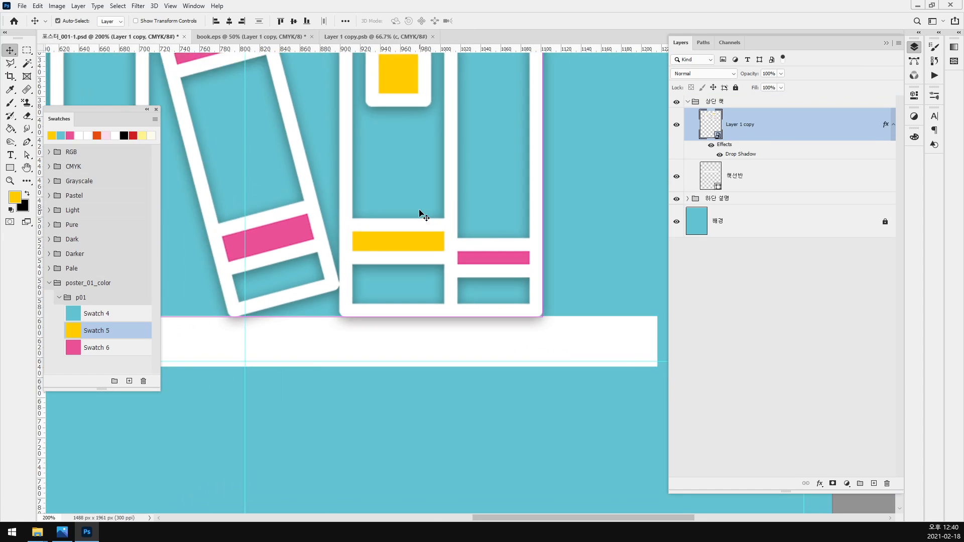
key(ctrl+0)
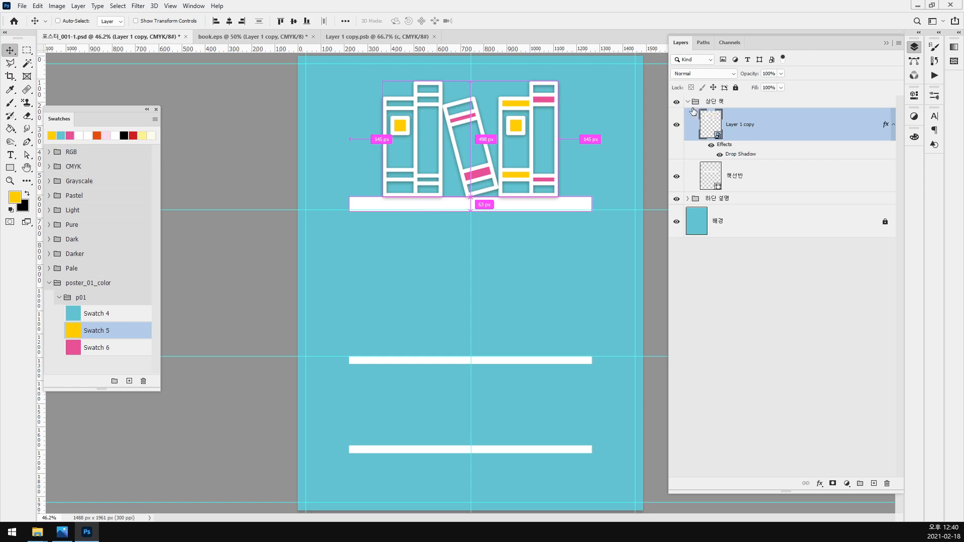
click(802, 191)
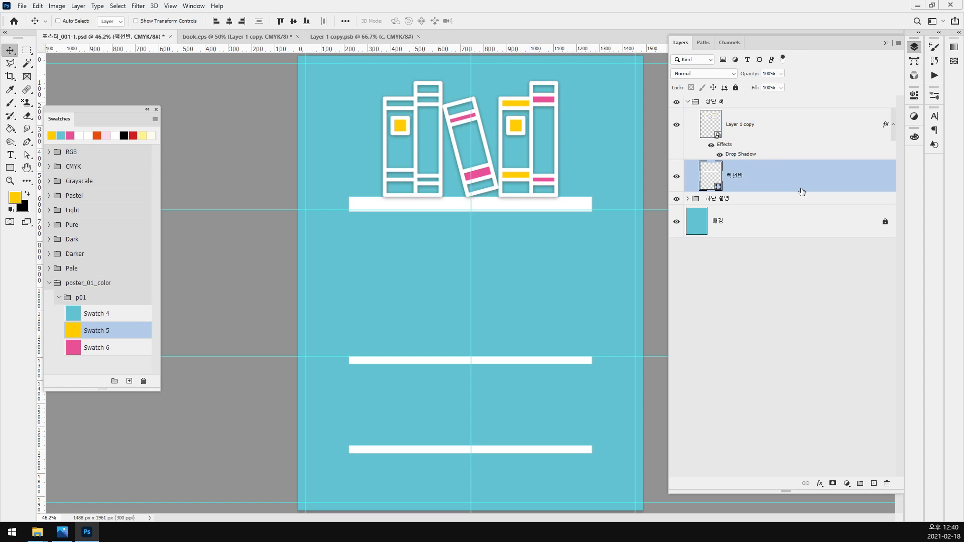
key(ctrl+bracketright)
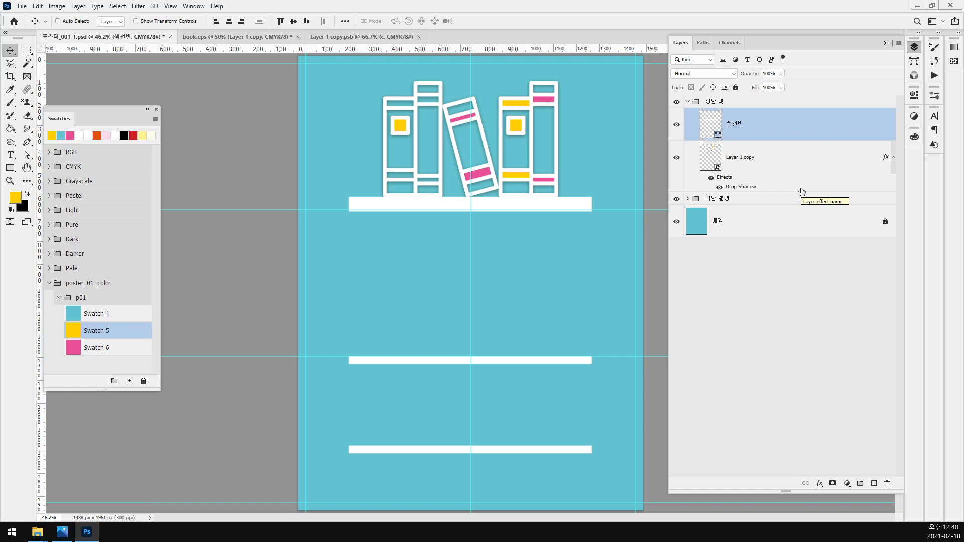
- Save the poster document, deselect its layers and hide the guides
key(ctrl+s)
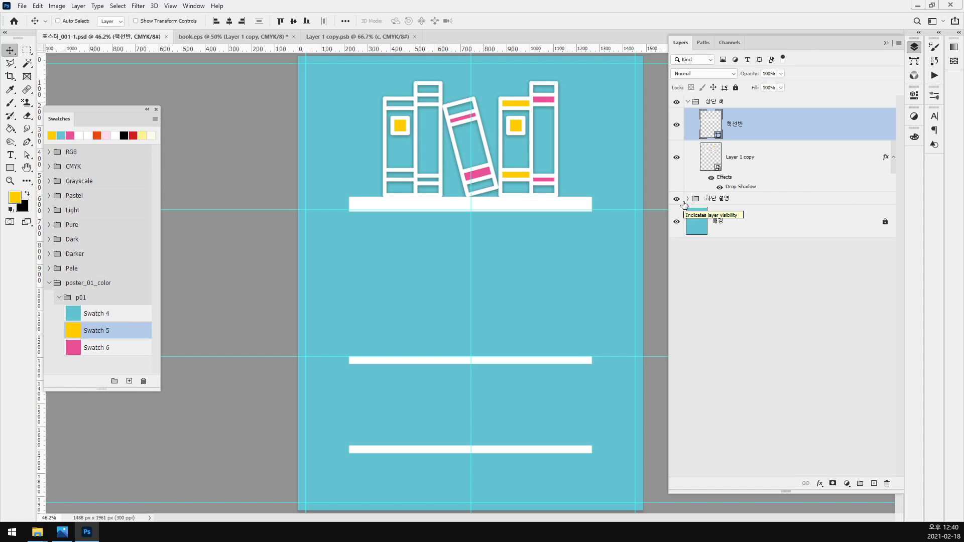
key(ctrl+minus)
key(ctrl+0)
click(751, 308)
key(ctrl+semicolon)
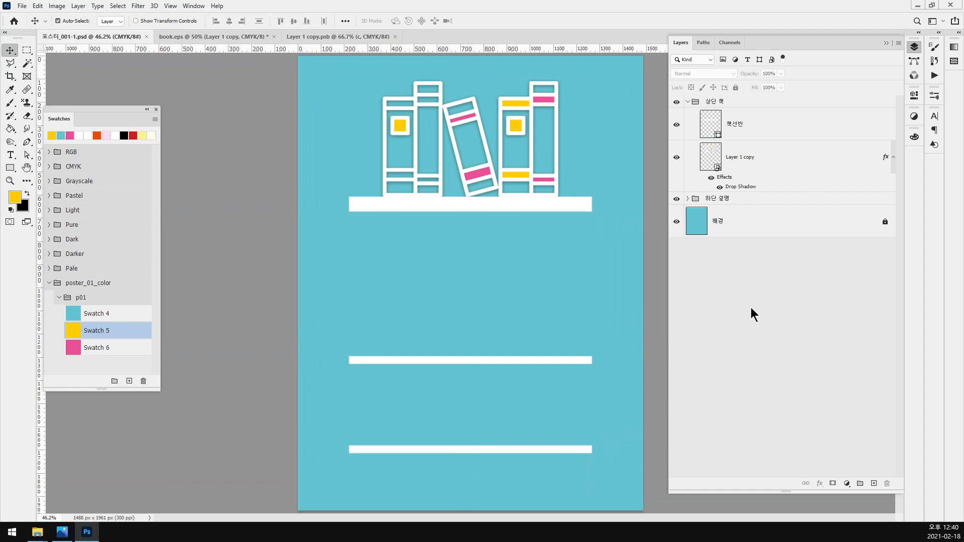
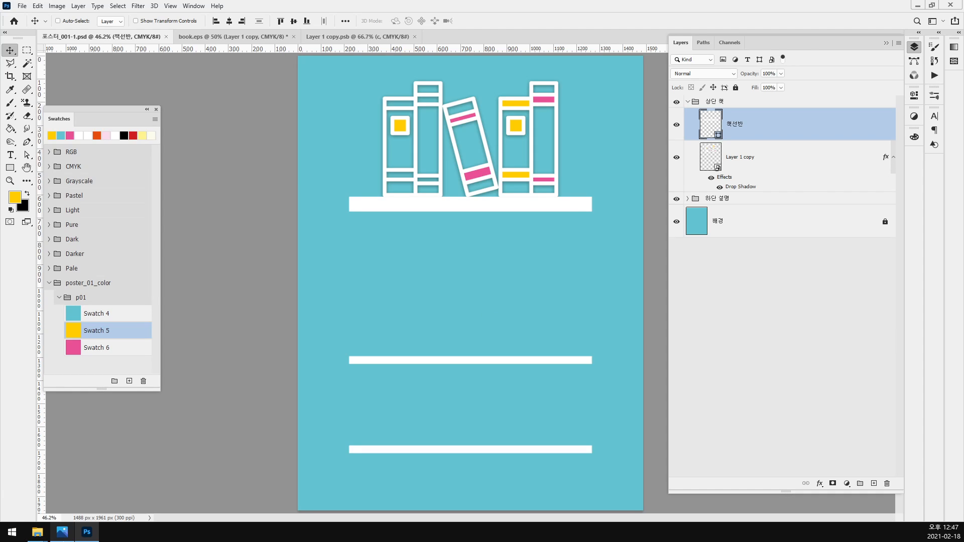
- Check the lettering in poster_01_sample-01.jpg, install the Miraculous&Christmas font from the 03_poster_01 folder and return to the poster in Photoshop
click(62, 532)
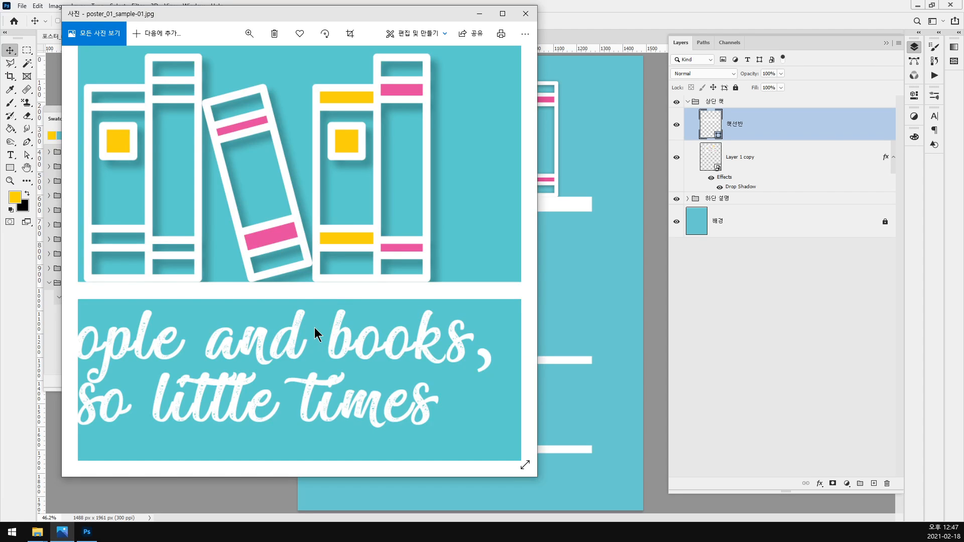
scroll(313, 334, down, 3)
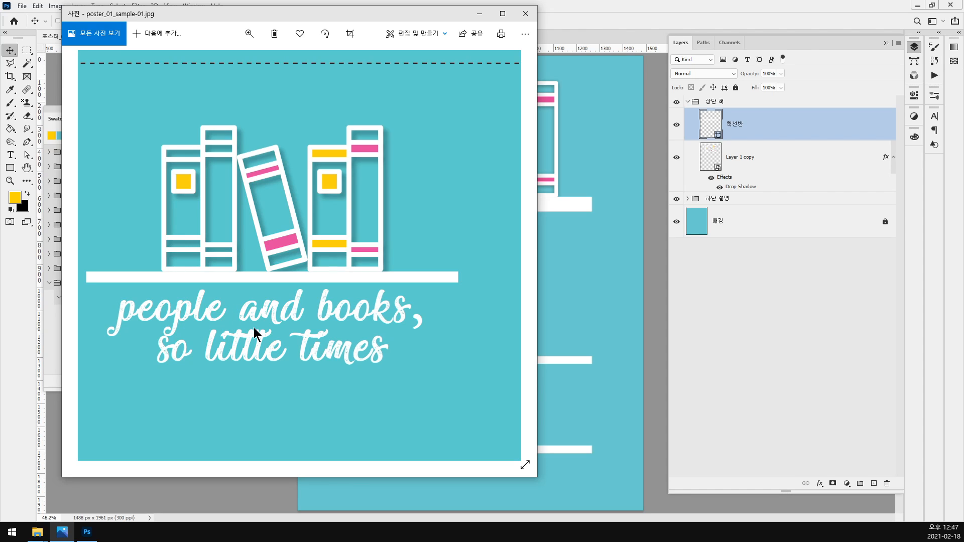
click(38, 532)
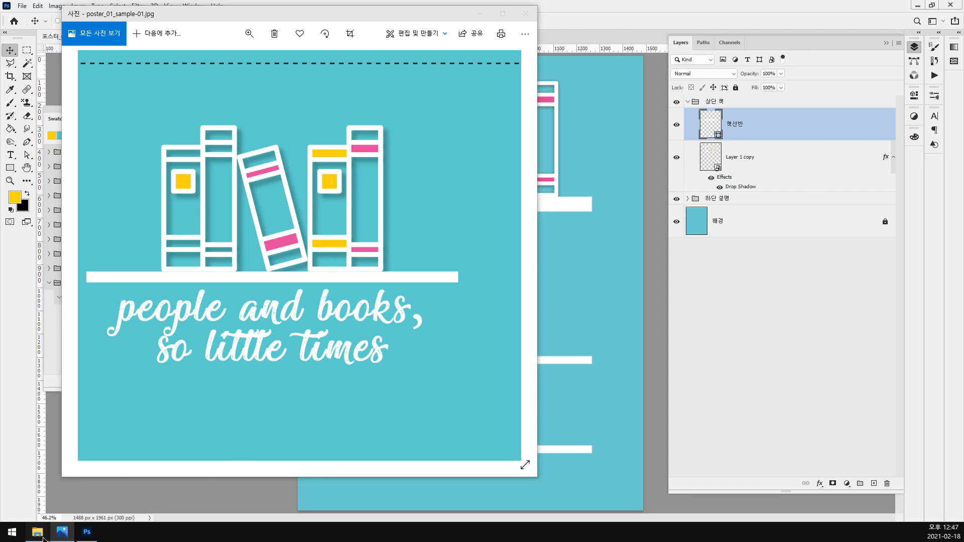
click(43, 507)
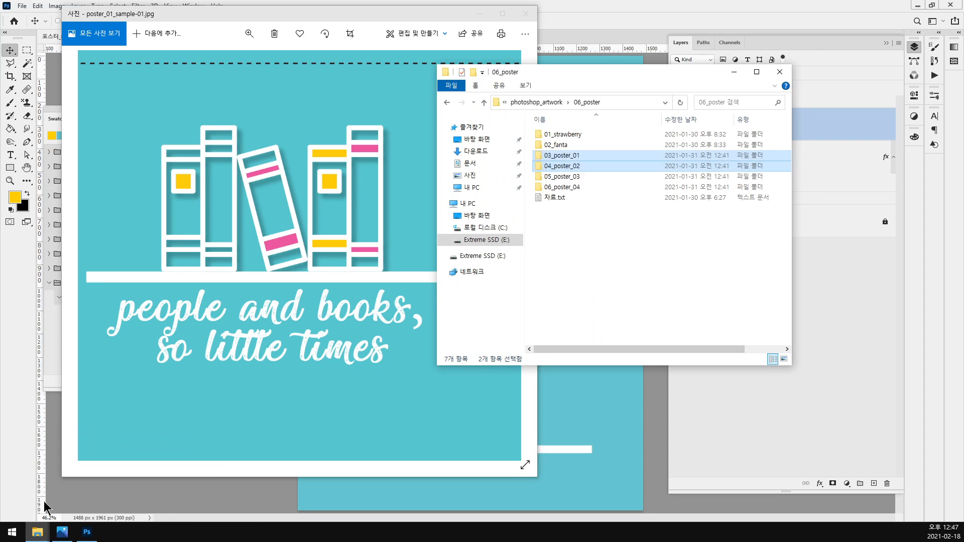
double_click(560, 155)
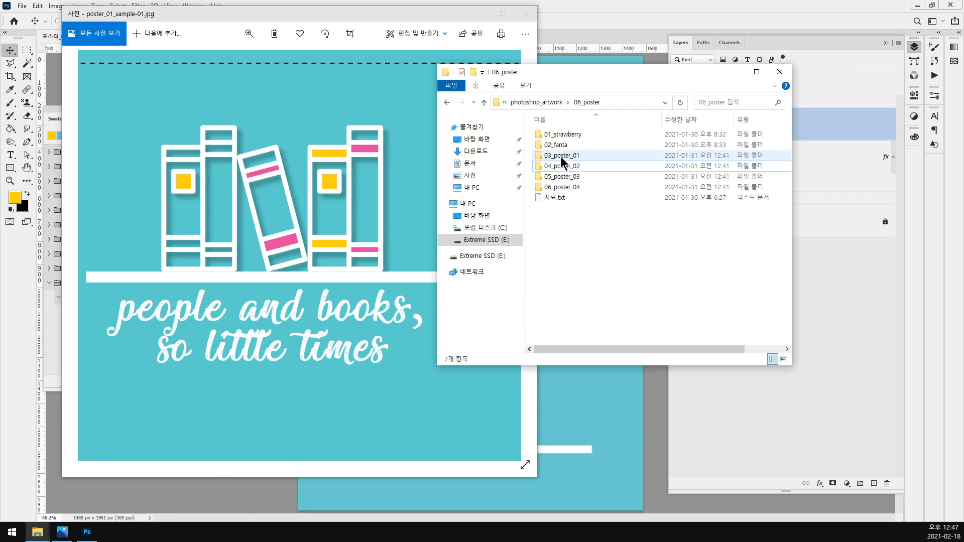
click(586, 144)
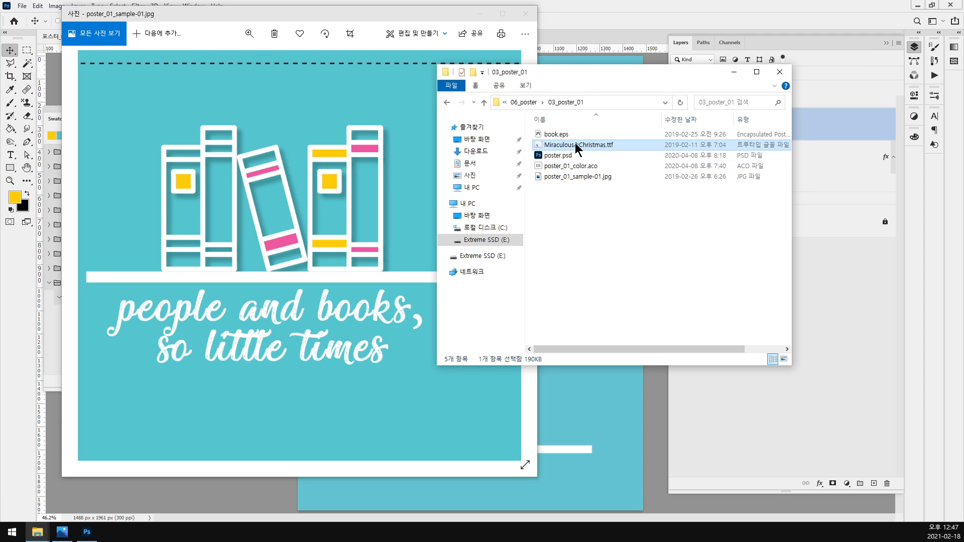
double_click(595, 144)
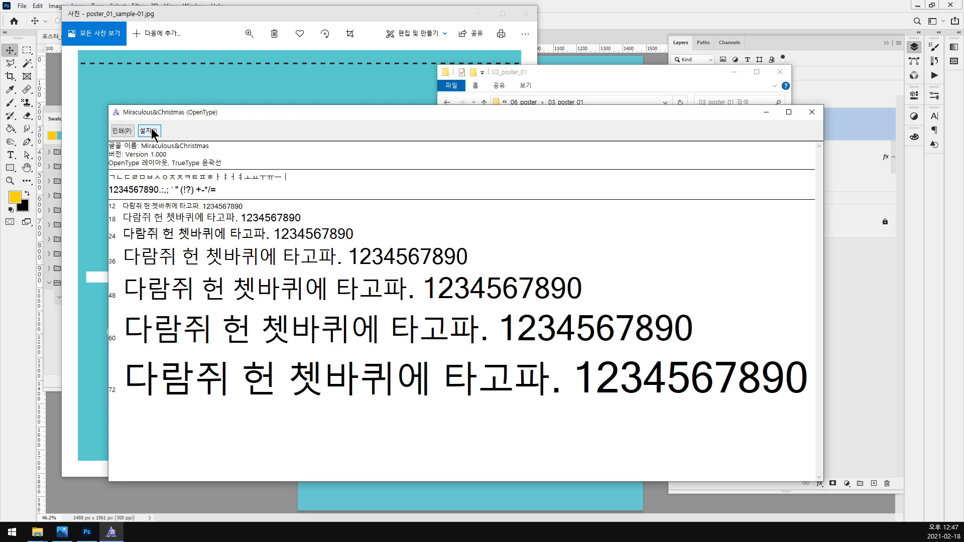
click(150, 131)
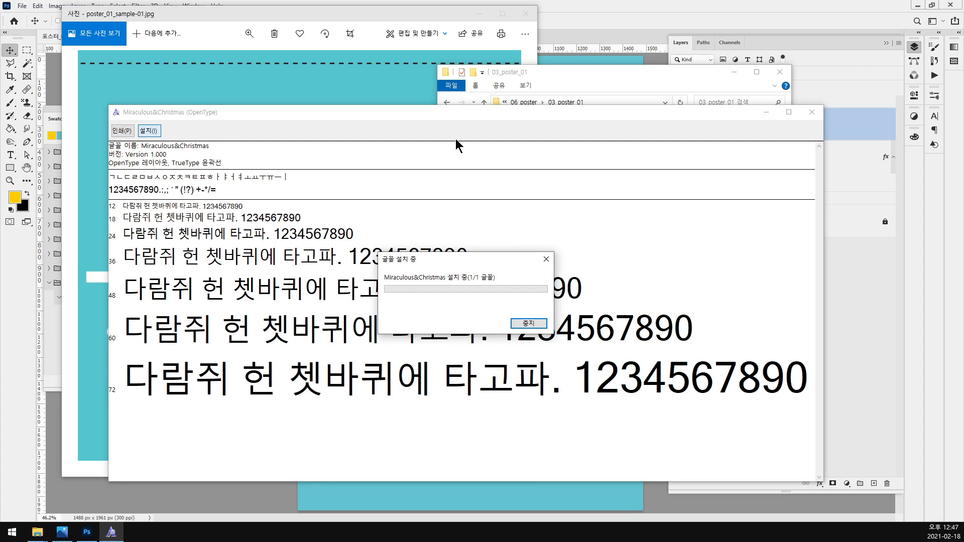
click(812, 112)
click(674, 4)
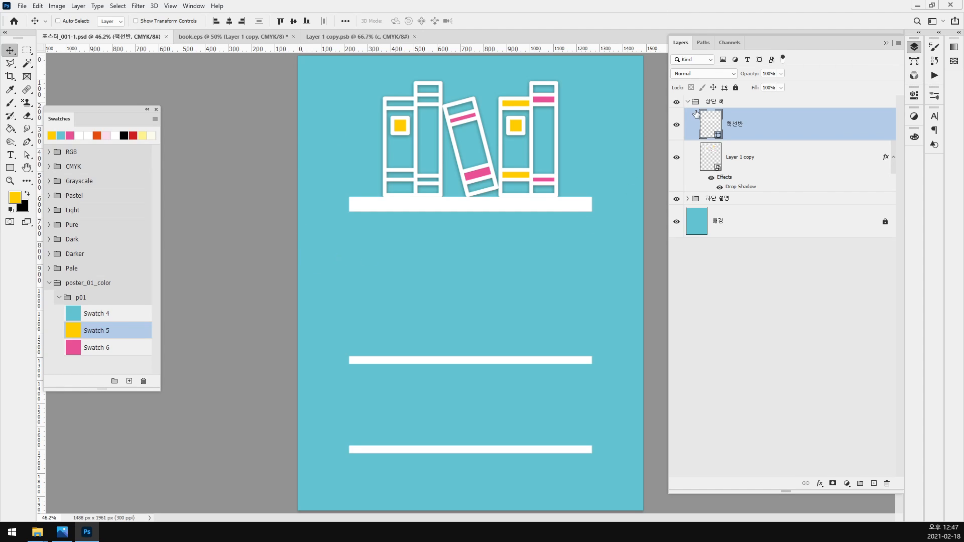
- Add a new layer above the 책선반 layer and create a paragraph text box on it below the top shelf
click(874, 483)
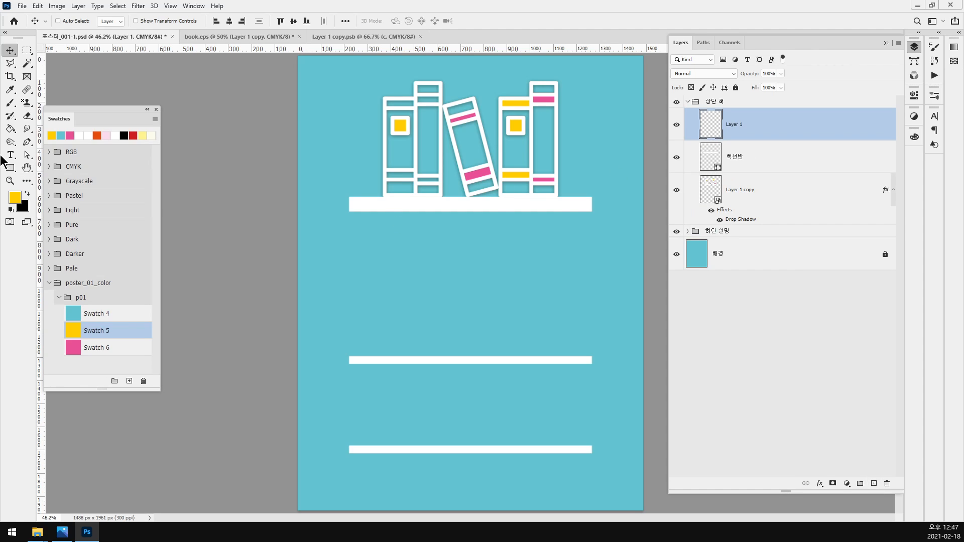
drag(9, 155, 83, 161)
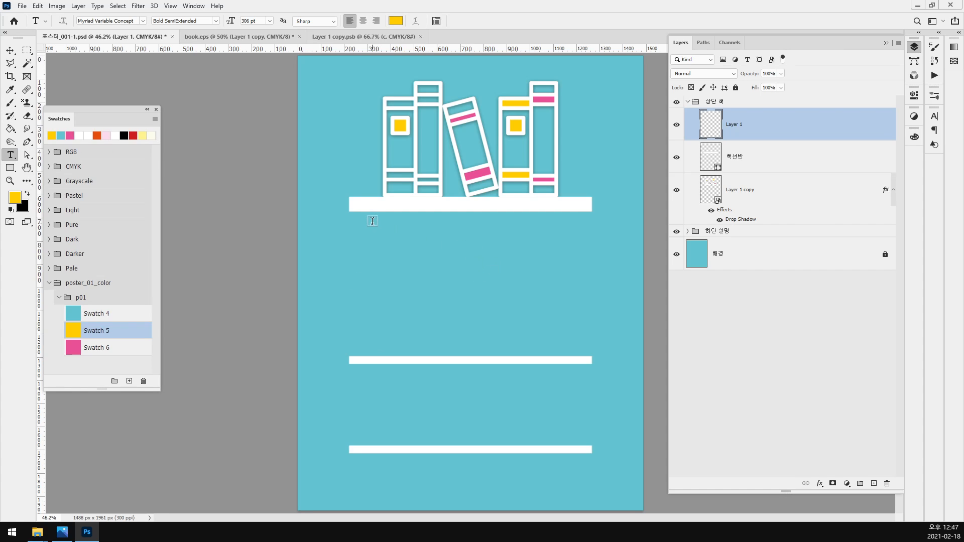
mouse_move(372, 224)
mouse_down()
mouse_move(568, 277)
mouse_move(573, 305)
mouse_up()
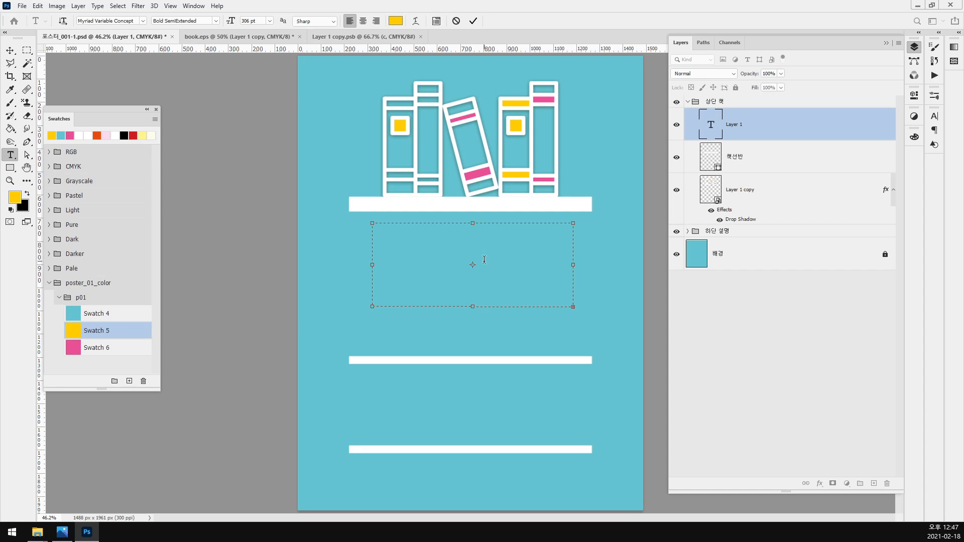
key(ctrl+Return)
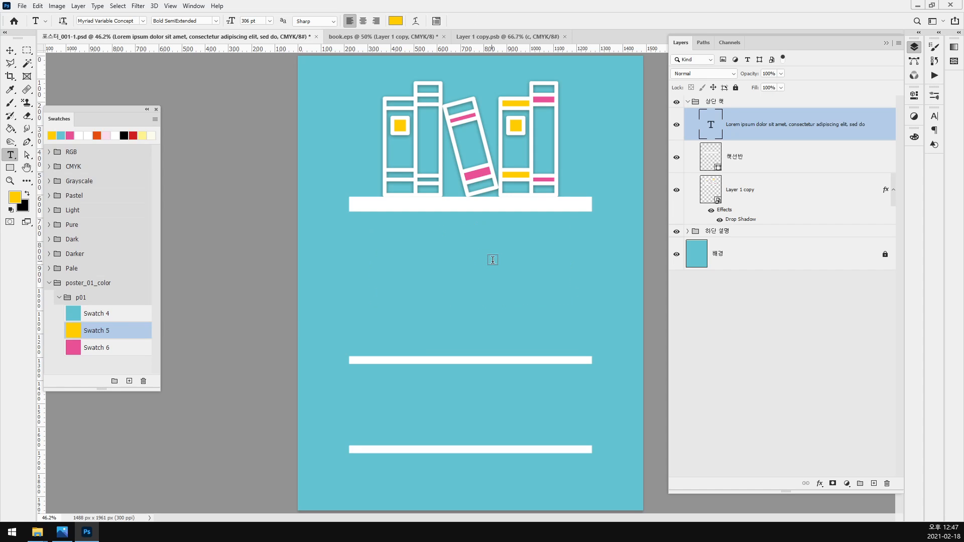
- Add a separate Lorem Ipsum point-text layer and move its oversized lettering down and left on the poster
click(411, 228)
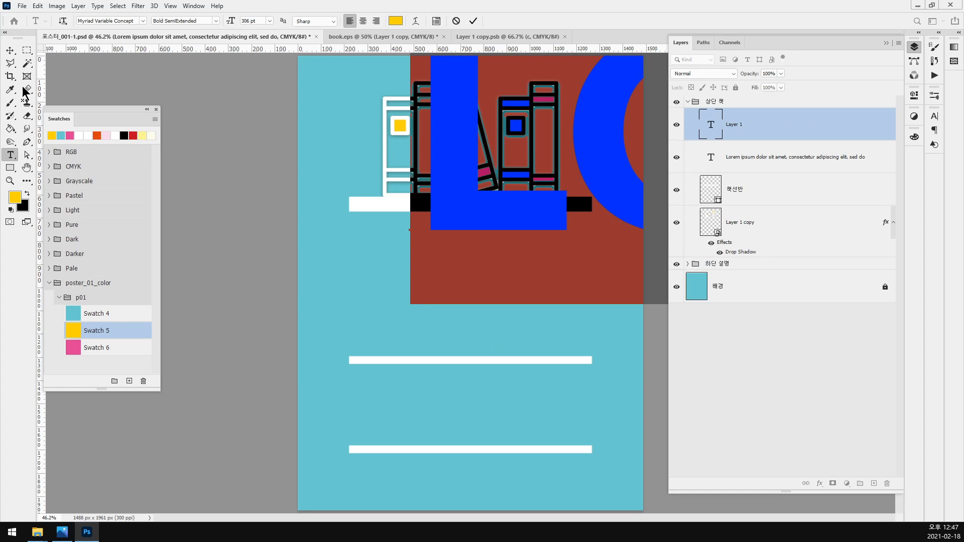
click(10, 50)
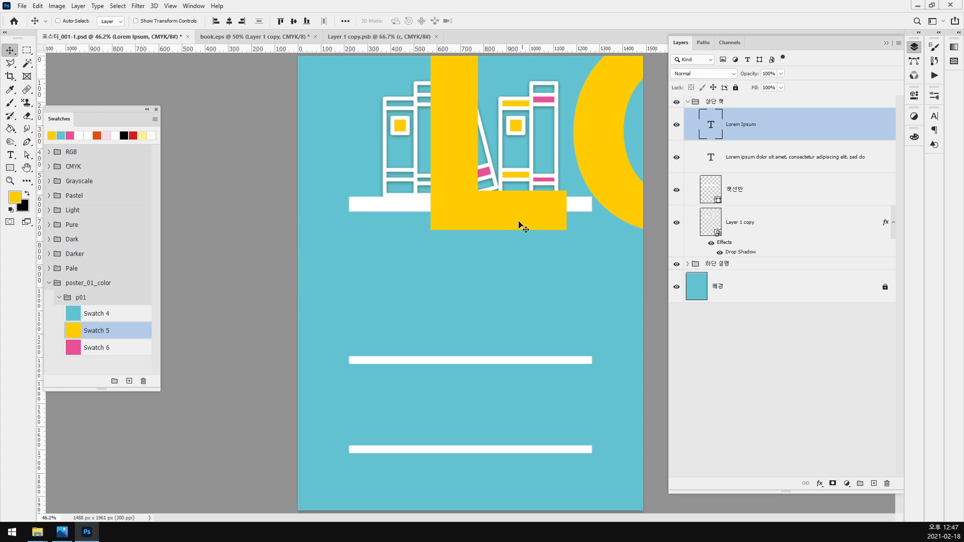
drag(522, 229, 410, 355)
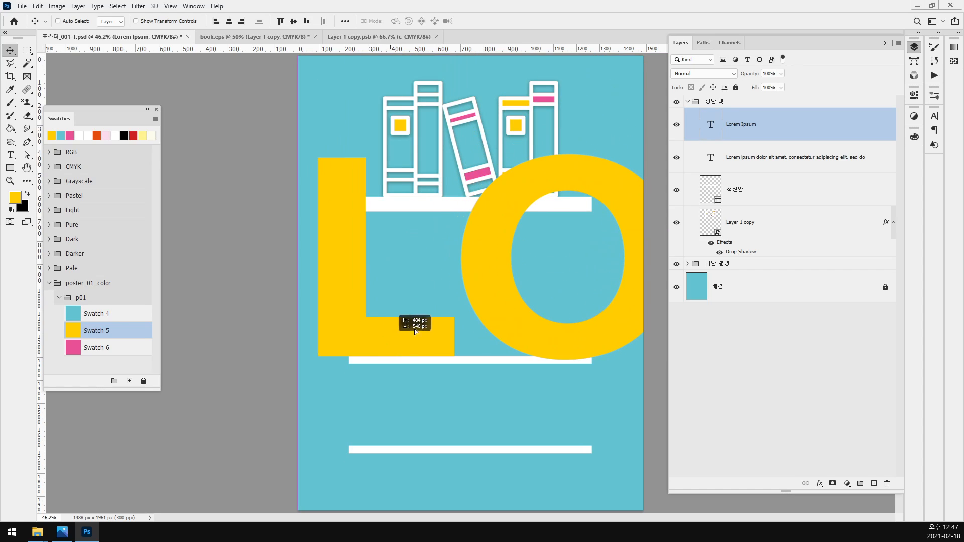
- Set the Lorem Ipsum point text to 30 pt and position it just below the top shelf
click(936, 116)
click(861, 143)
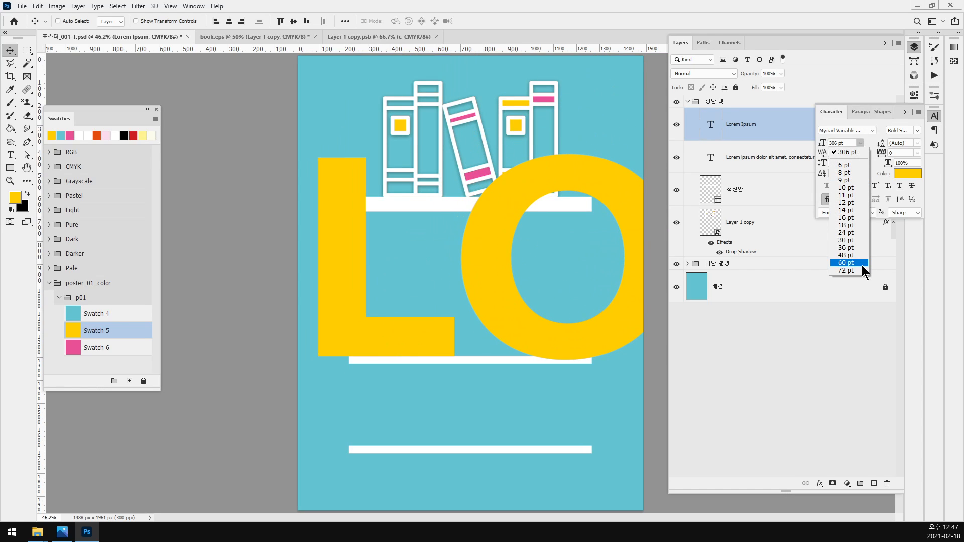
click(862, 264)
drag(470, 334, 526, 234)
click(861, 143)
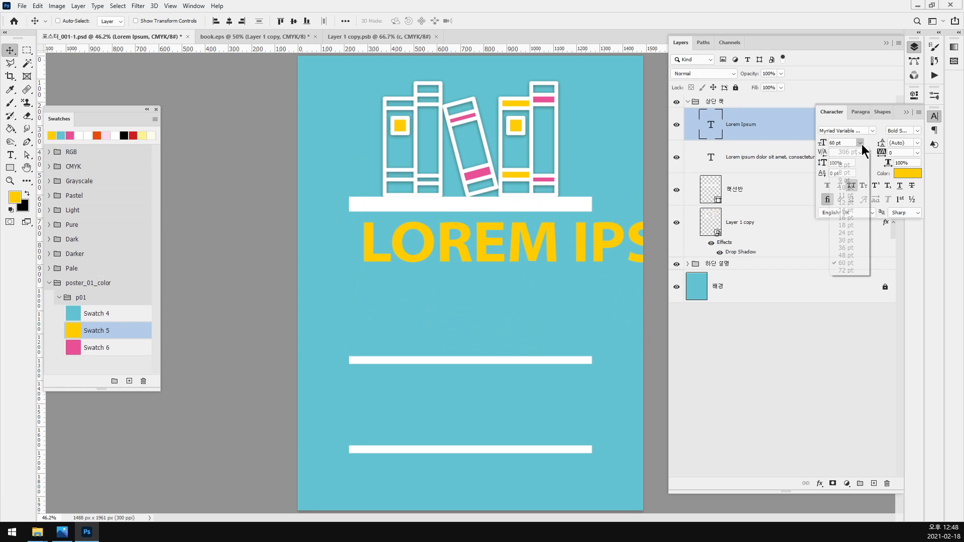
click(848, 243)
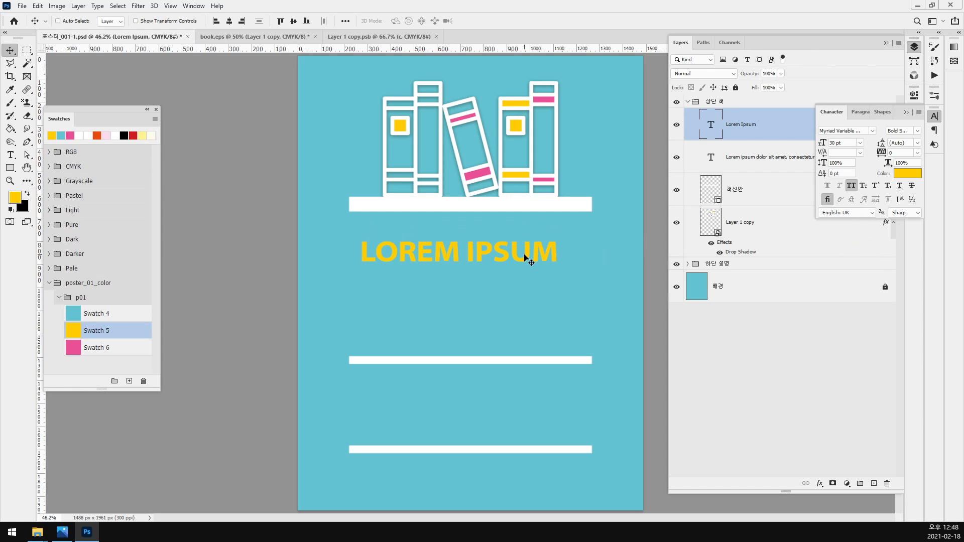
drag(525, 254, 482, 237)
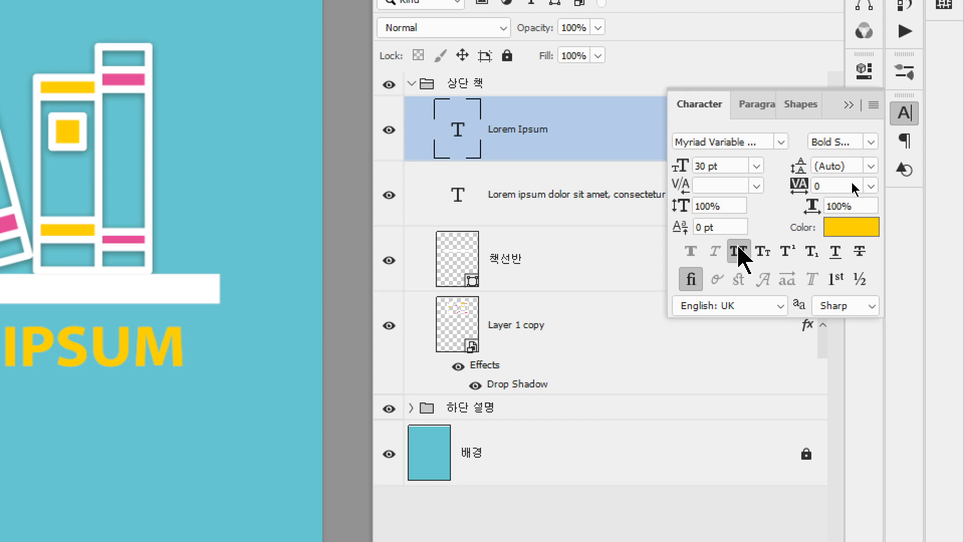
- Compare the Lorem Ipsum text with and without All Caps and leave All Caps off
click(741, 252)
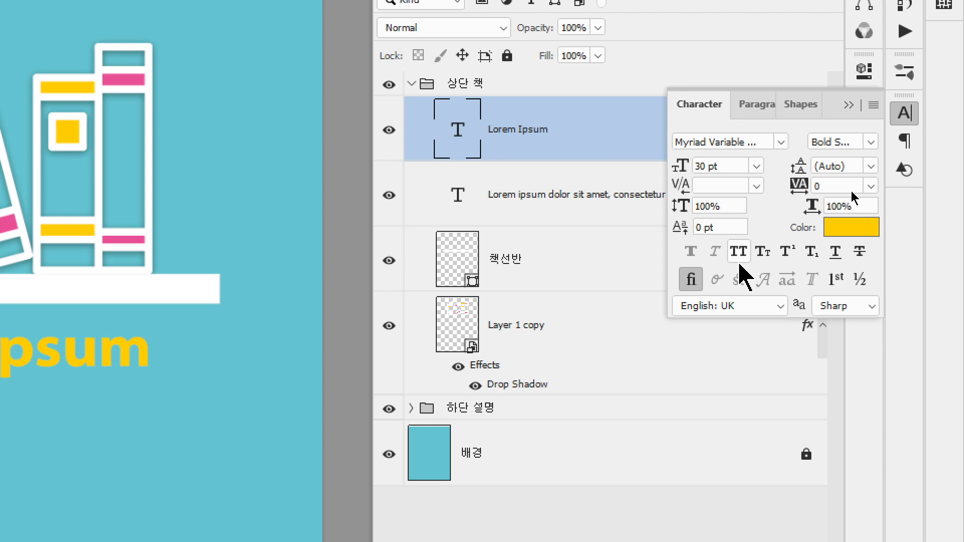
click(738, 253)
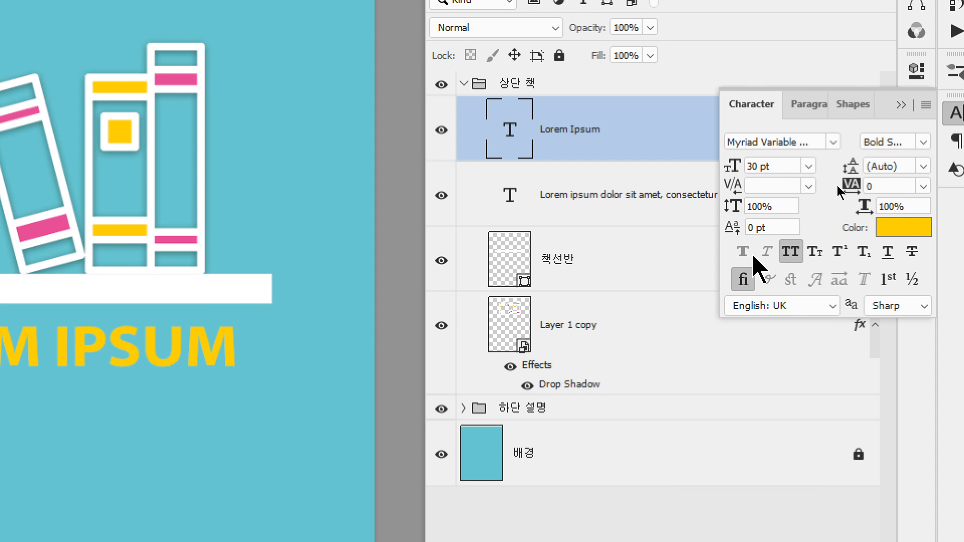
click(752, 254)
click(752, 254)
click(792, 252)
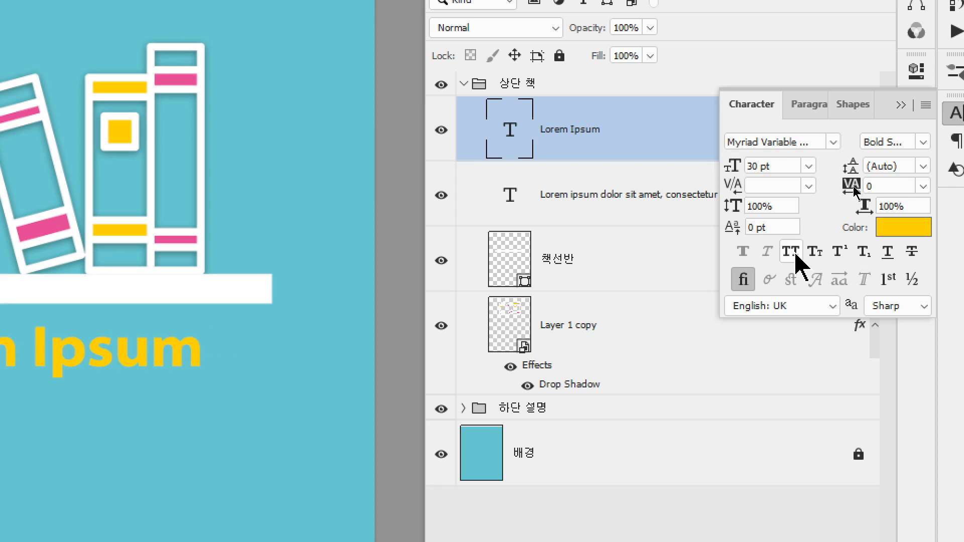
- Change the Lorem Ipsum text's font to Miraculous&Christmas Regular
click(820, 141)
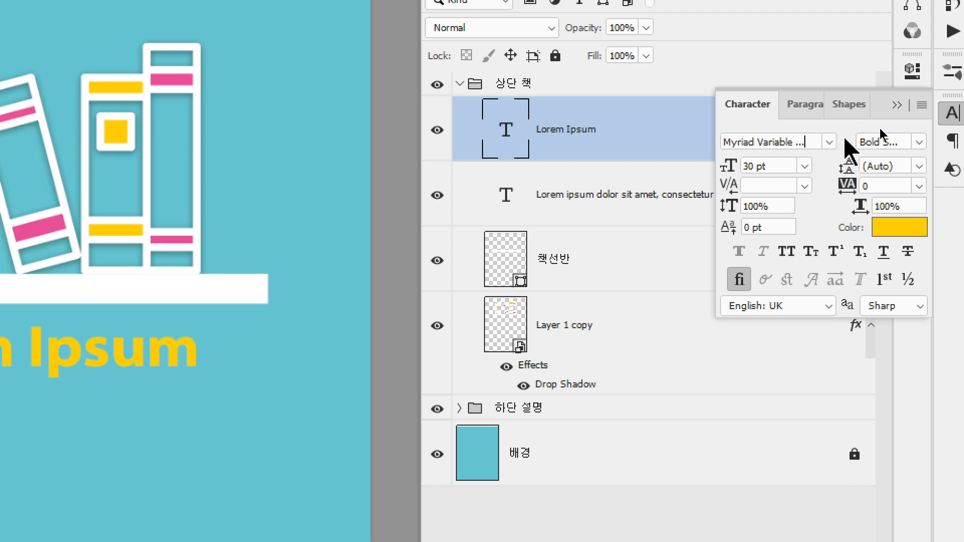
text(mi)
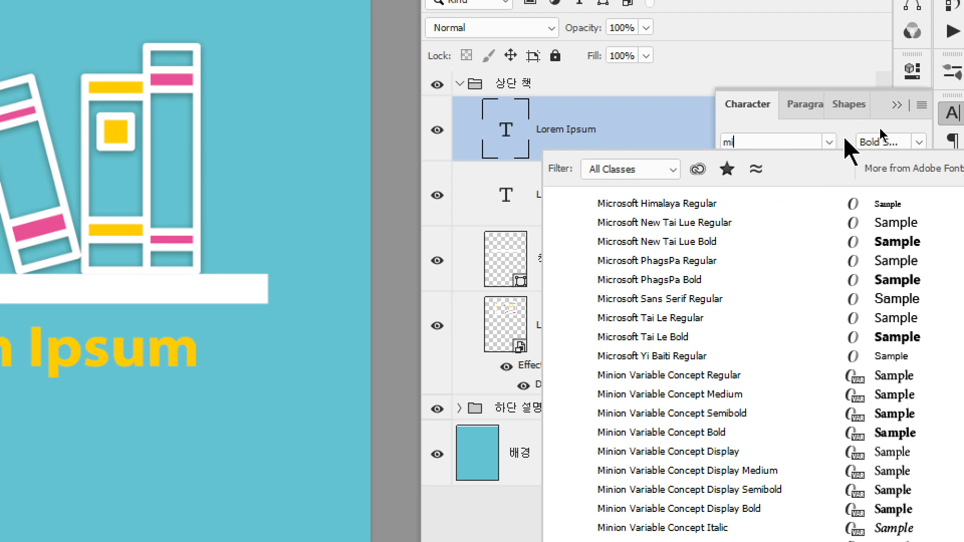
text(raculous&Chris...)
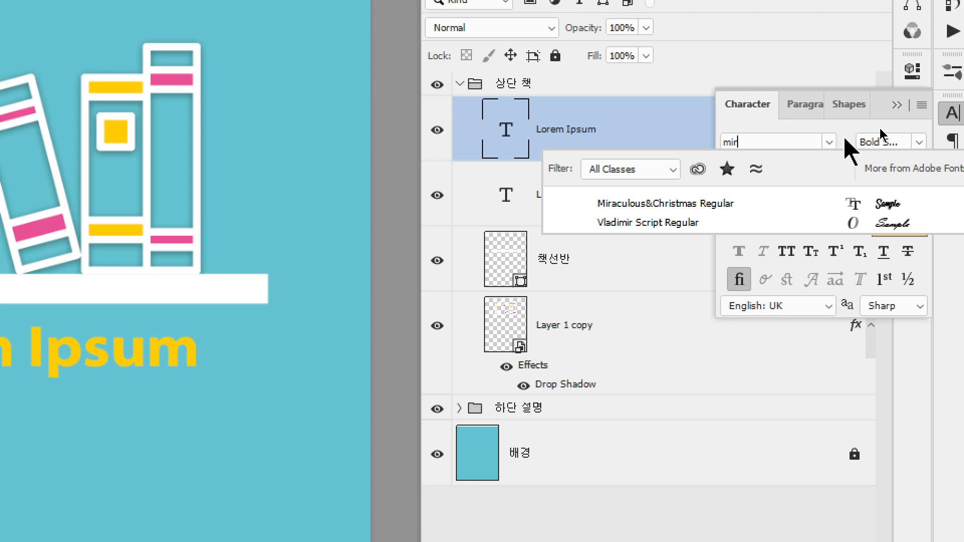
click(727, 203)
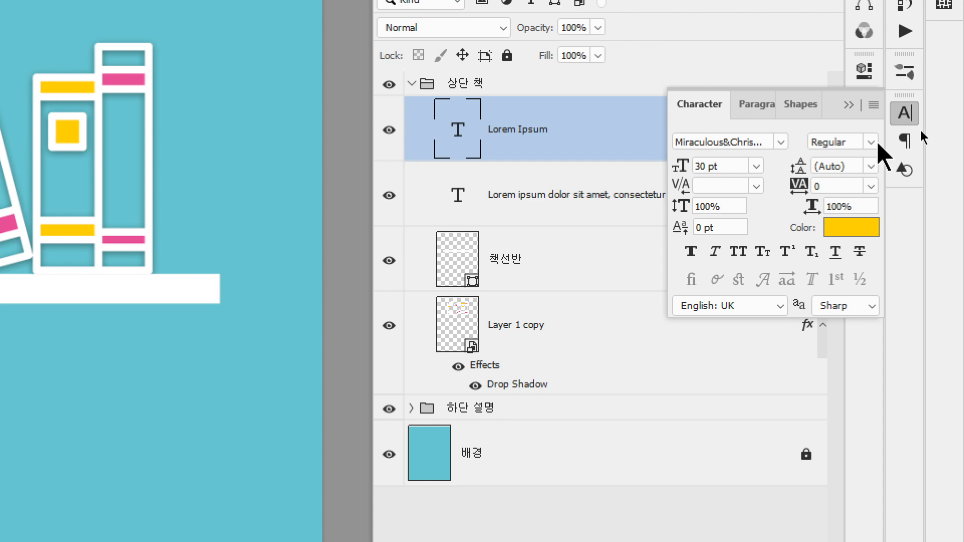
click(919, 142)
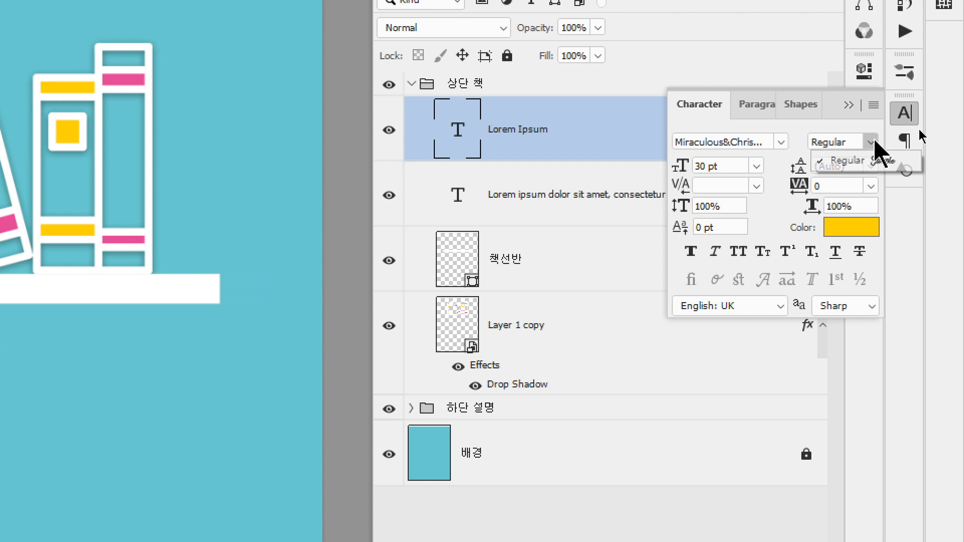
click(833, 131)
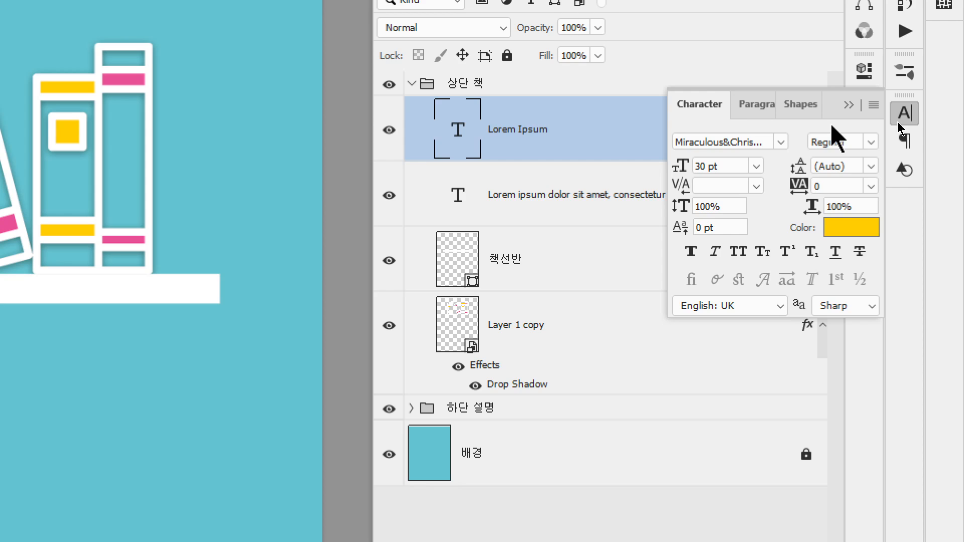
- Set the Lorem Ipsum text's kerning to Optical and review the kerning options
click(756, 185)
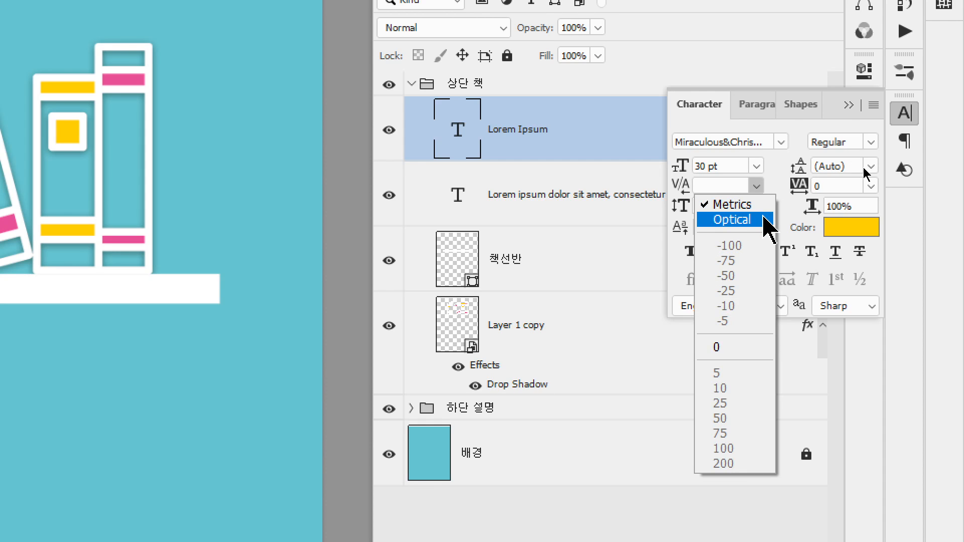
click(729, 221)
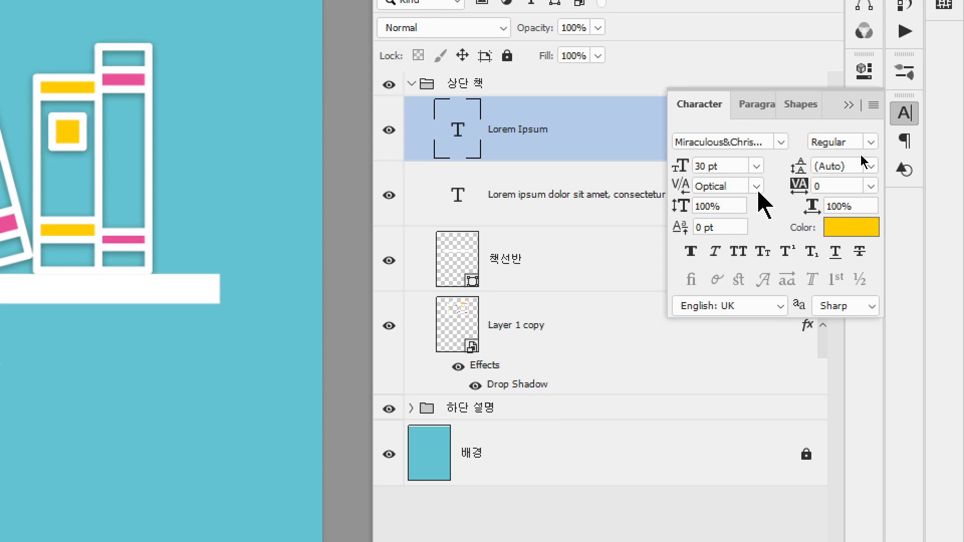
click(757, 186)
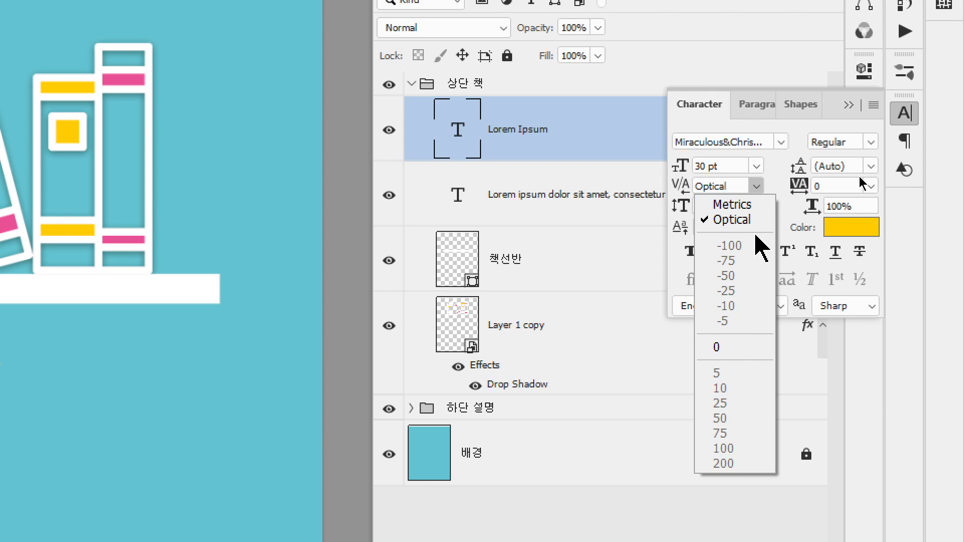
- Try a 50% horizontal scale on the Lorem Ipsum text and restore it to 100%
click(802, 200)
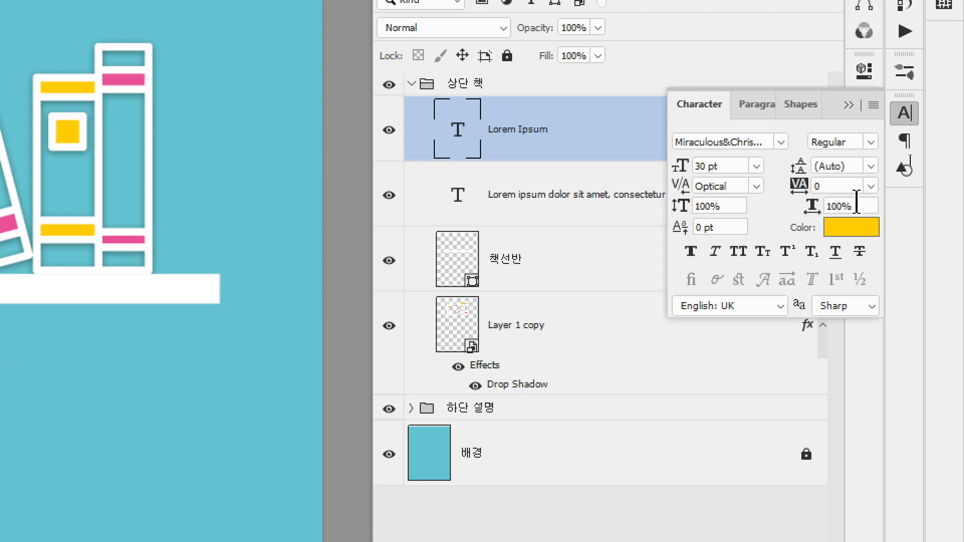
drag(864, 205, 824, 206)
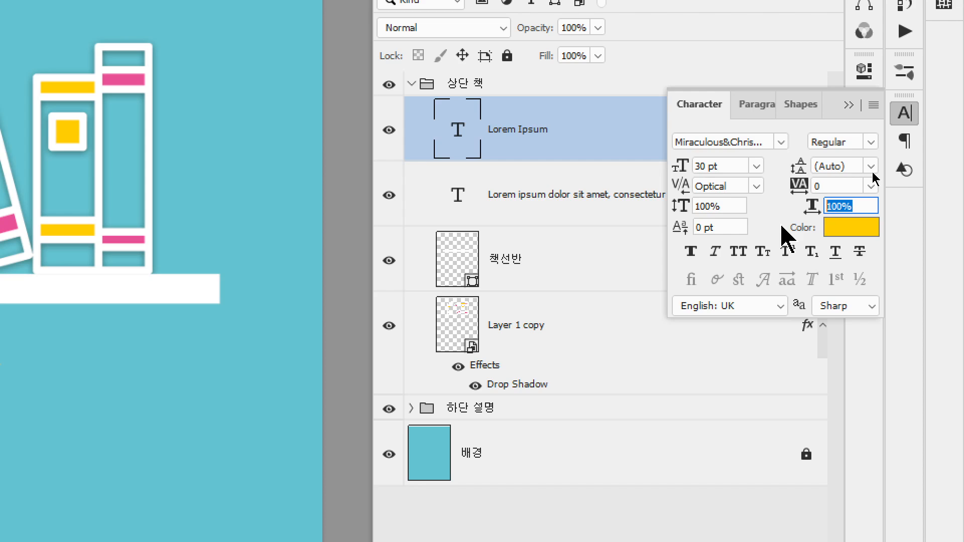
text(50)
key(Return)
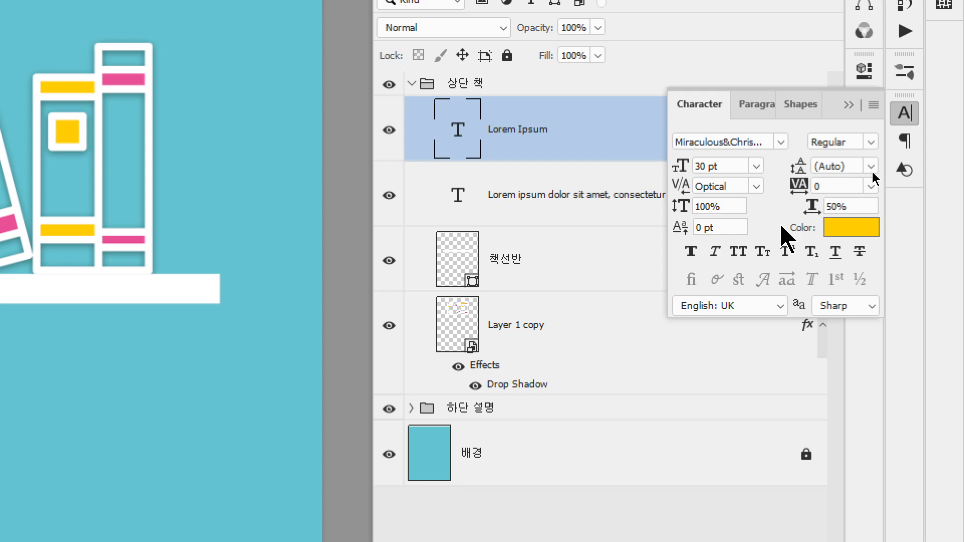
click(852, 208)
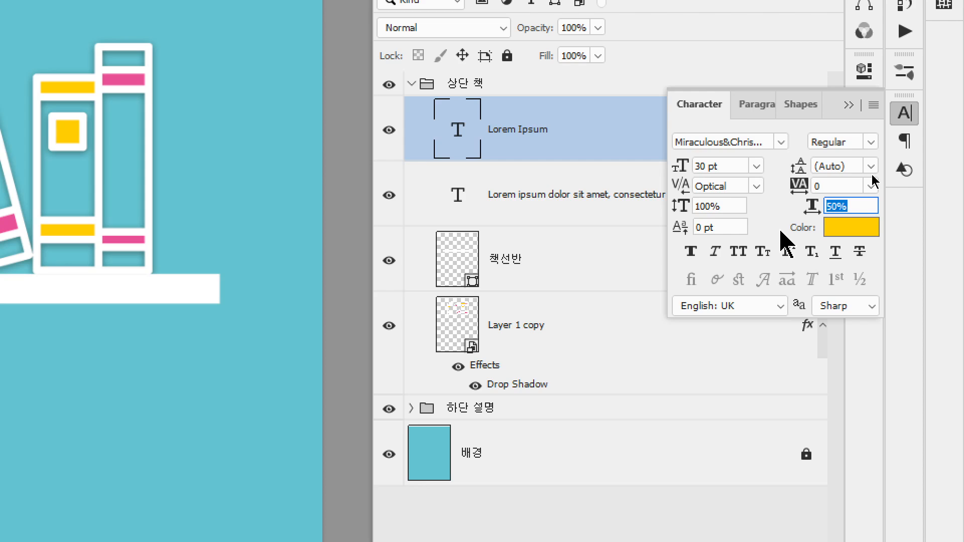
text(100)
key(Return)
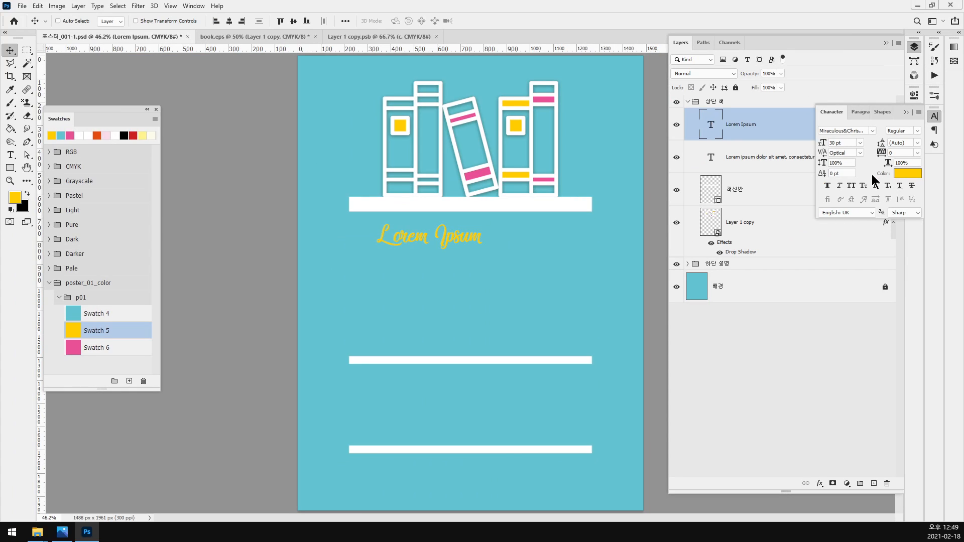
- Move the Lorem Ipsum text beneath the middle of the top shelf, checking its placement against the sample poster image
drag(459, 239, 493, 238)
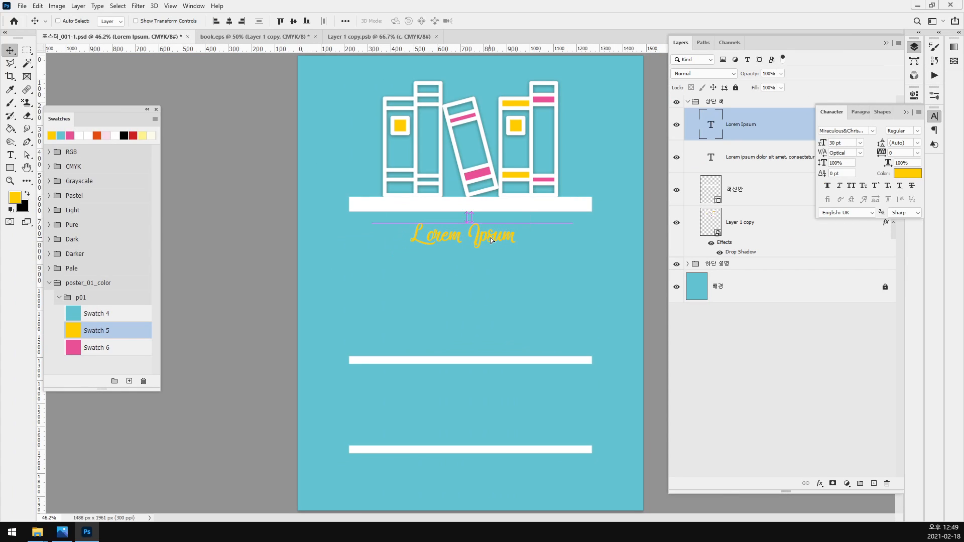
click(62, 532)
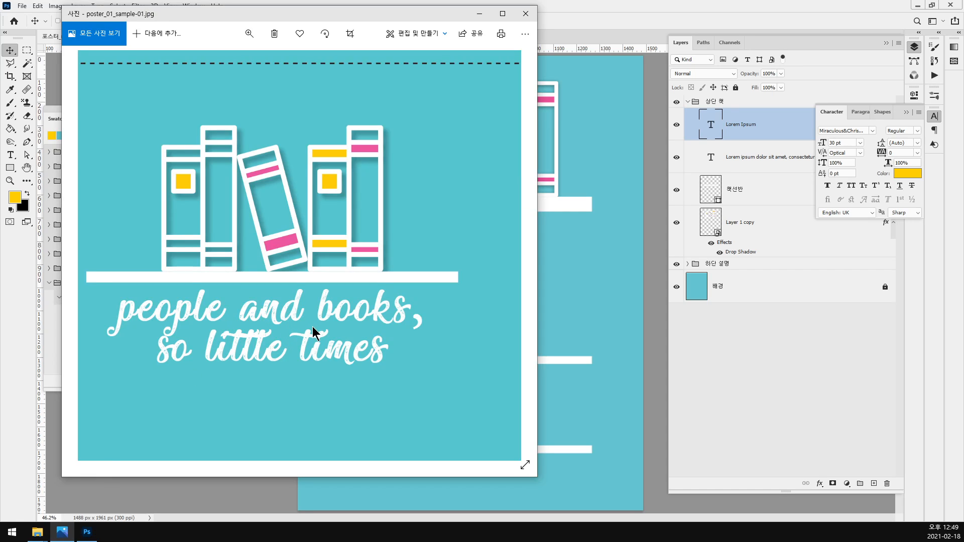
scroll(323, 318, down, 3)
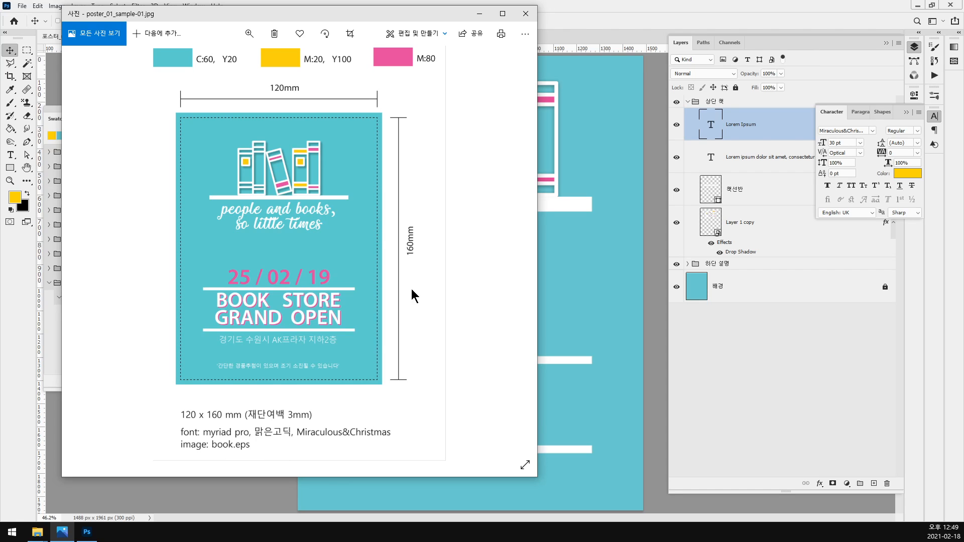
click(559, 8)
mouse_move(464, 242)
mouse_down()
mouse_move(482, 255)
mouse_move(472, 240)
mouse_up()
- Set the Lorem Ipsum text's paragraph alignment to centered and align the layer to the poster's horizontal center
click(934, 132)
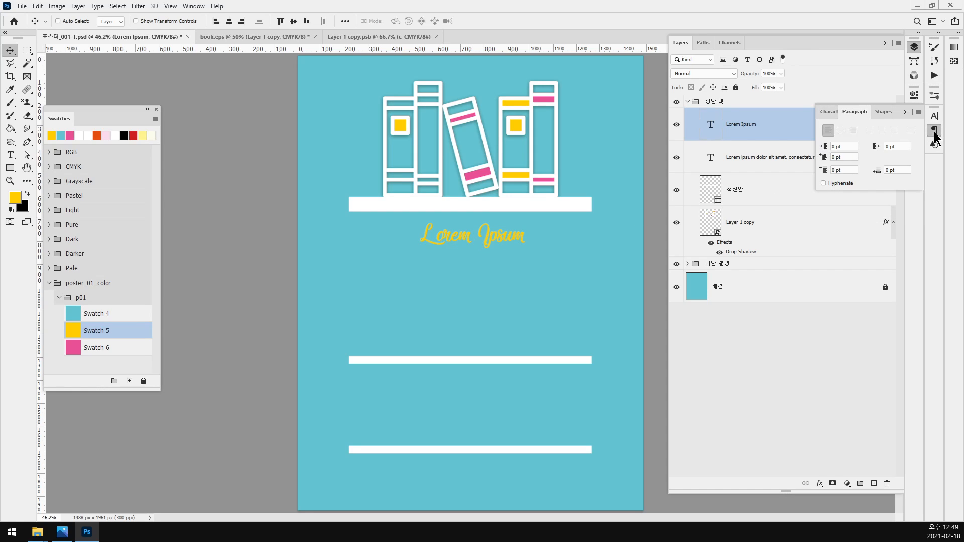
click(840, 130)
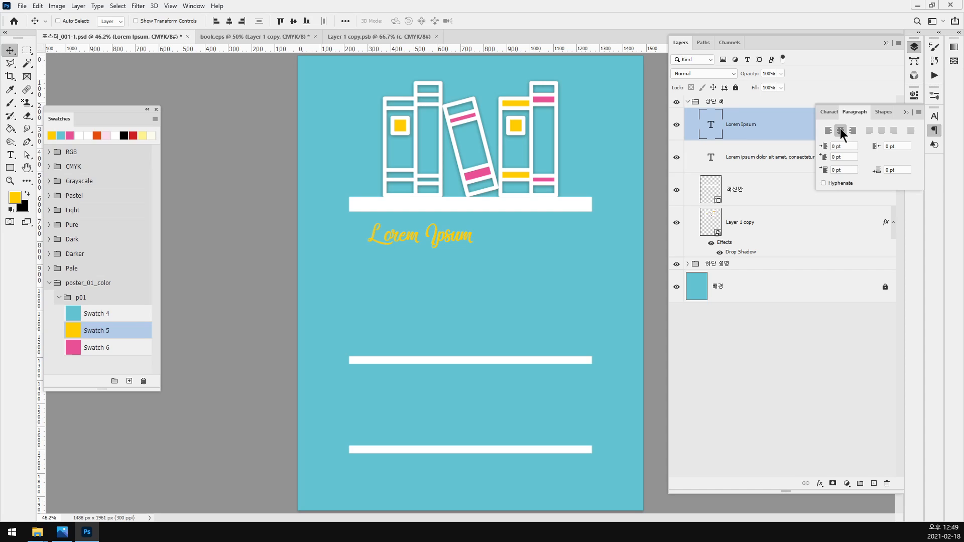
click(227, 22)
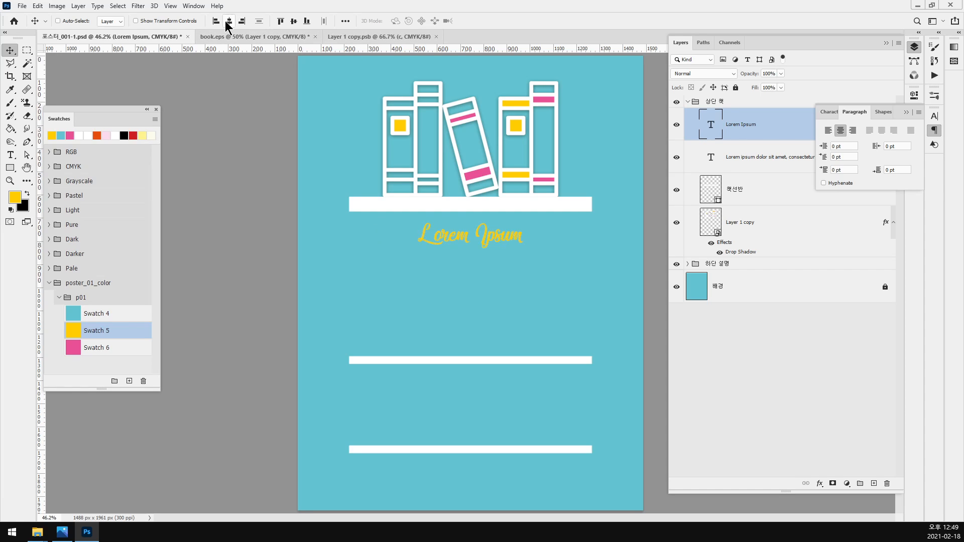
- Check the wording in the sample poster and replace the Lorem Ipsum text with "people and books,"
click(62, 534)
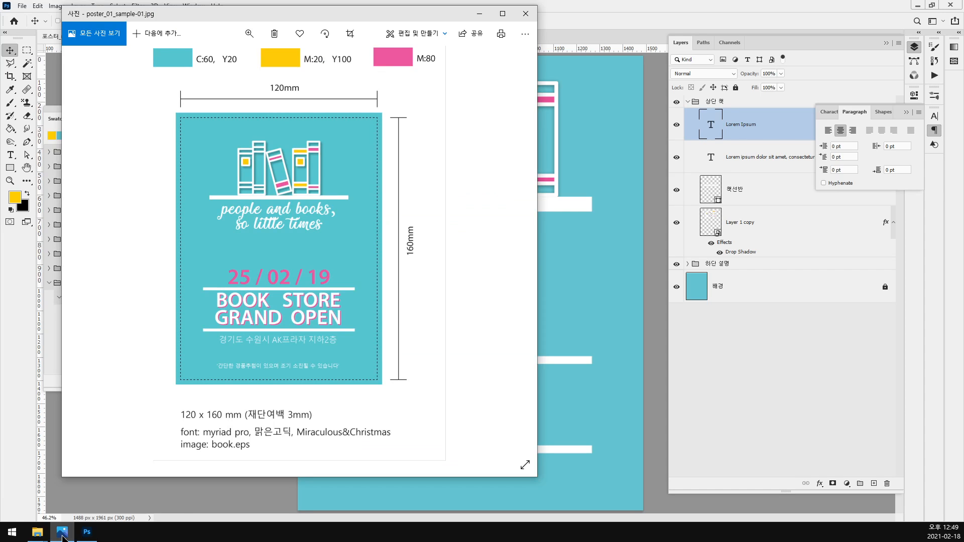
click(700, 11)
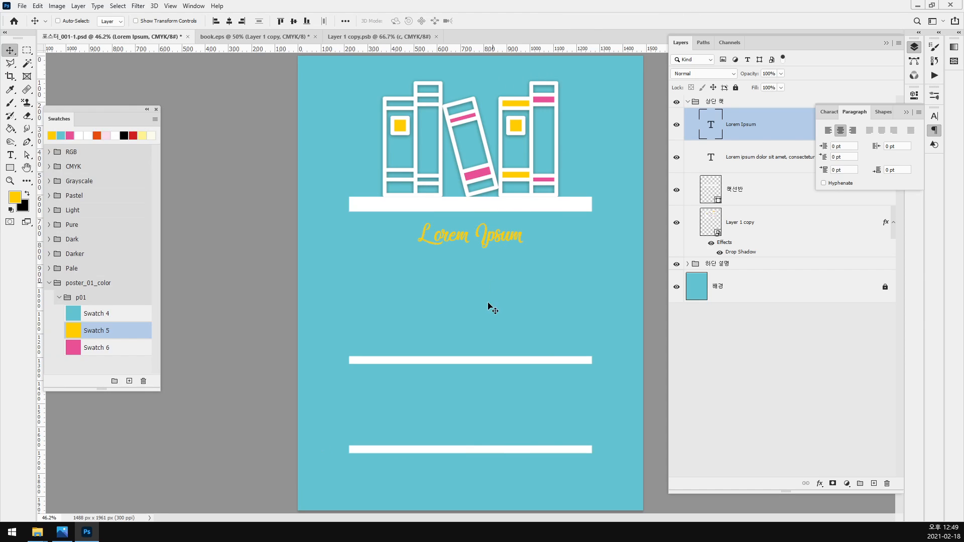
double_click(714, 126)
text(people)
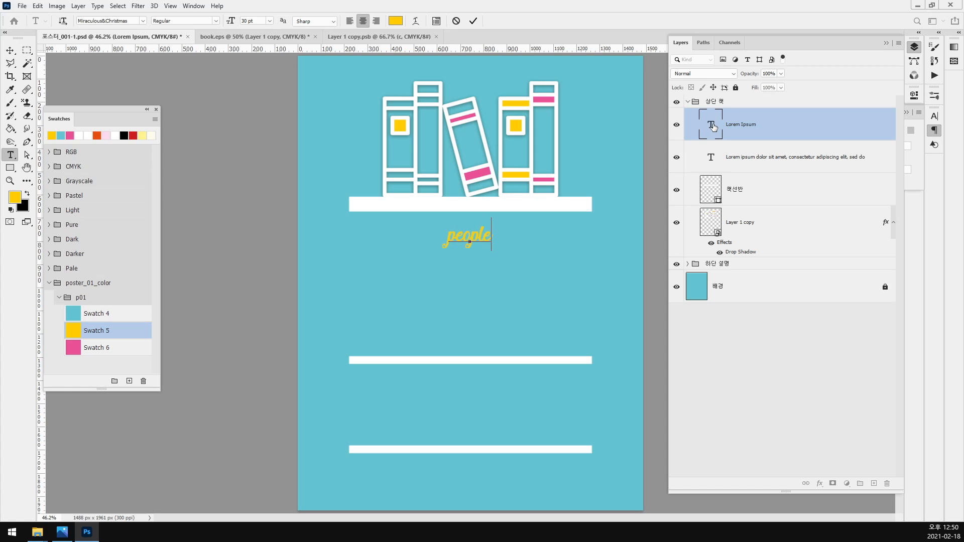
text( and books,)
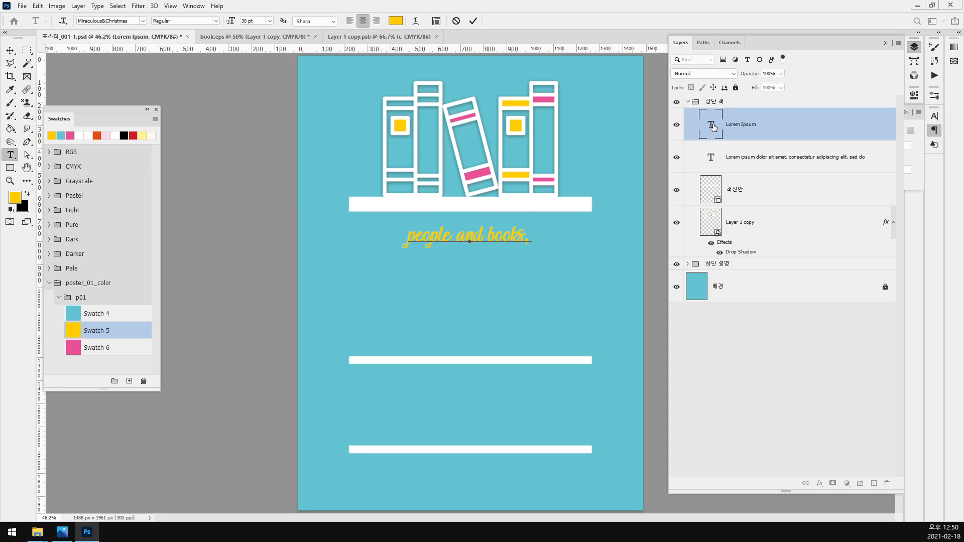
- Add "so little times." as the second line of the lettering, checking the sample's wording, and commit the text
key(Return)
text(so li)
text(ttle)
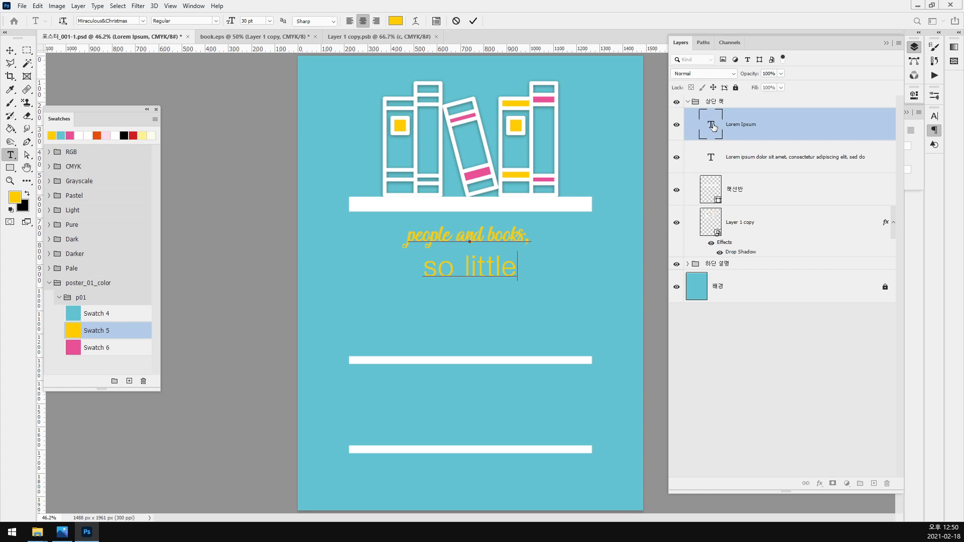
key(alt+Tab)
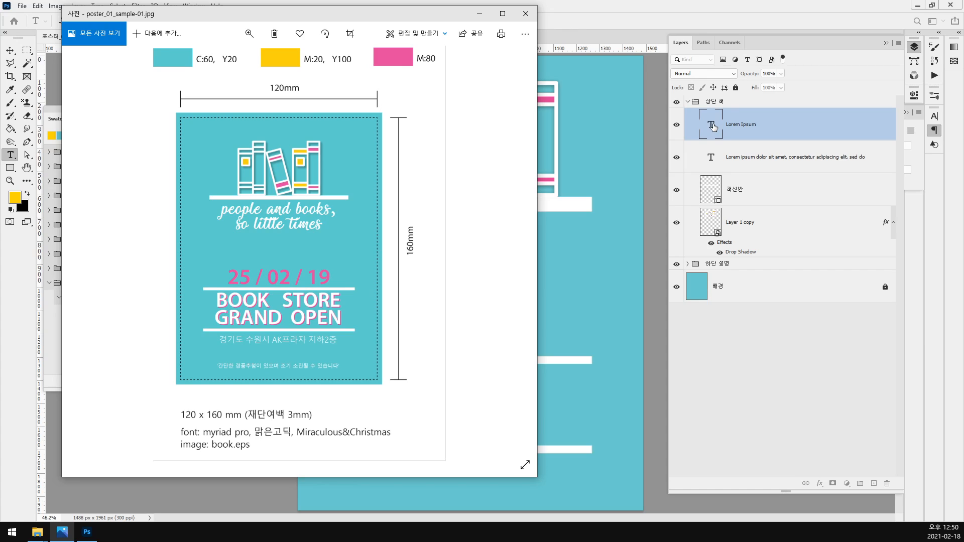
key(alt+Tab)
text(times)
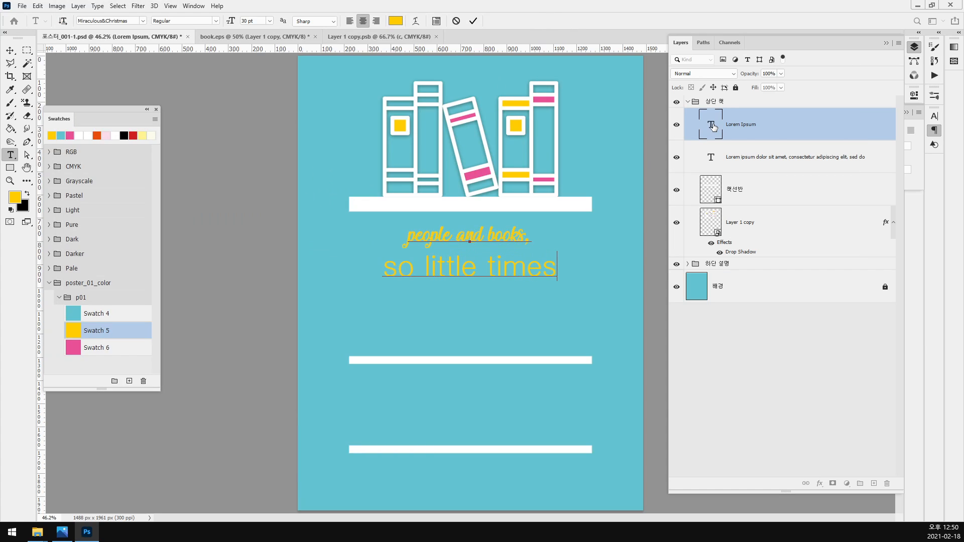
text(.)
key(ctrl+Return)
key(v)
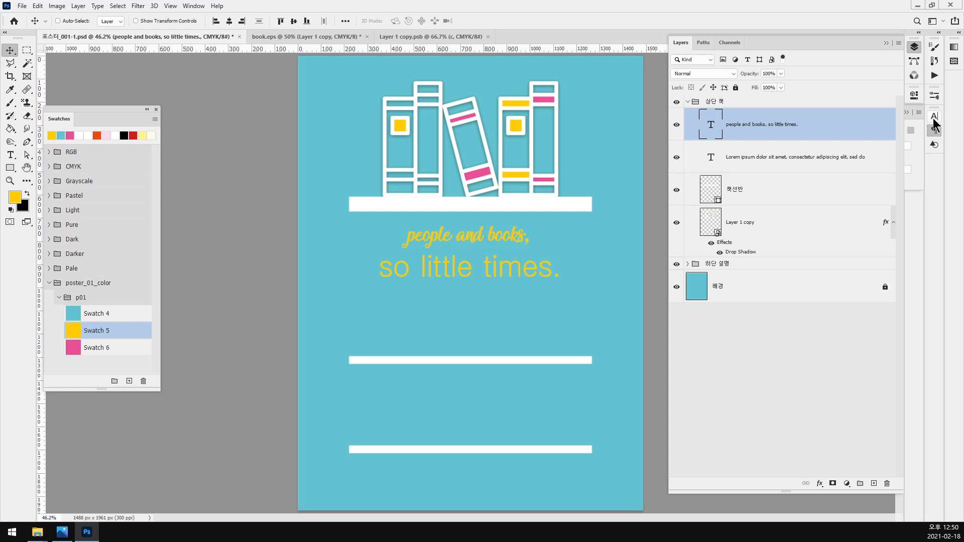
double_click(716, 132)
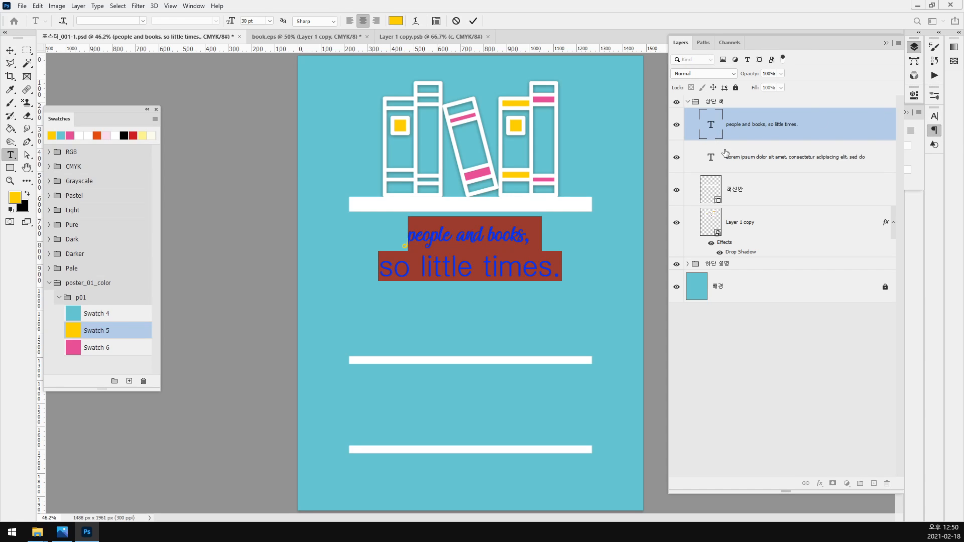
key(Right)
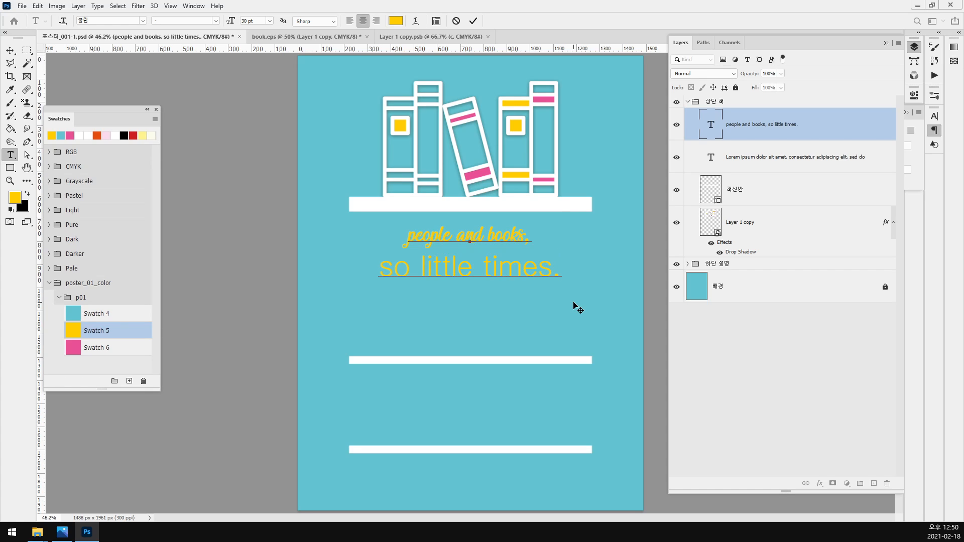
key(ctrl+Return)
key(v)
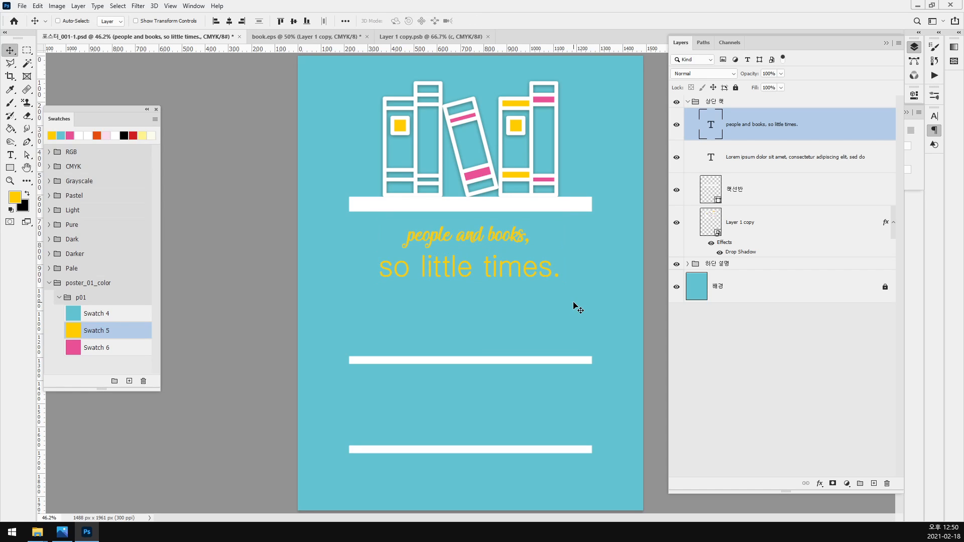
- Set the whole "people and books, so little times." text layer to the Miraculous&Christmas Regular font
click(934, 117)
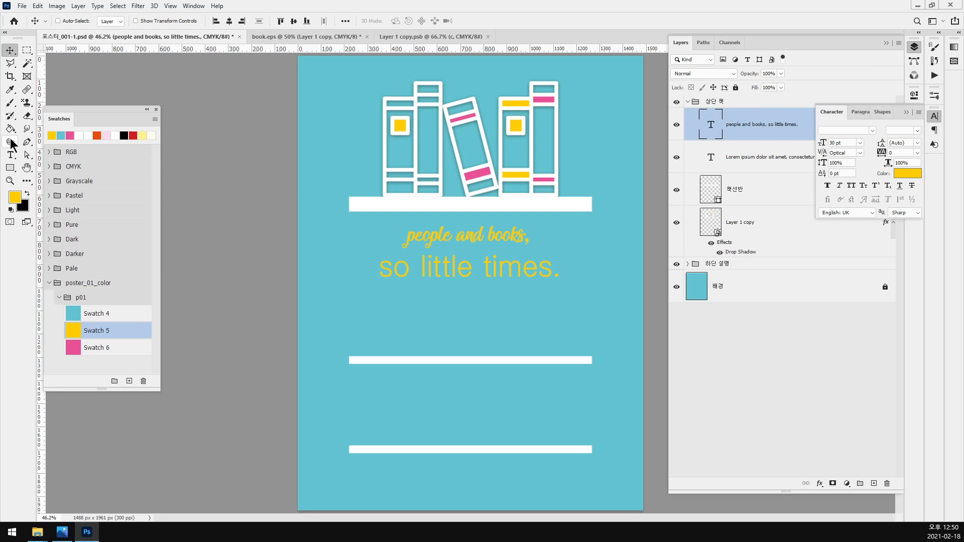
text(my)
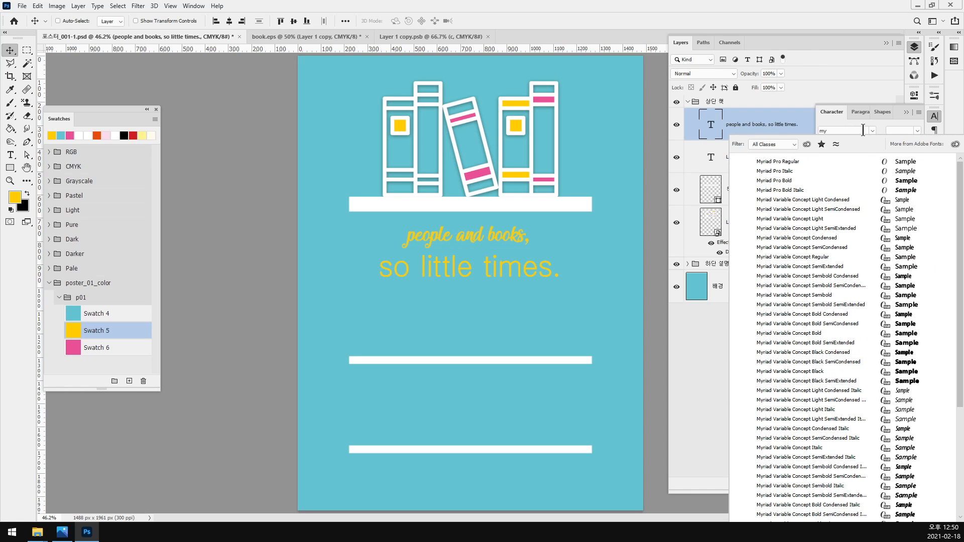
key(BackSpace)
text(ul)
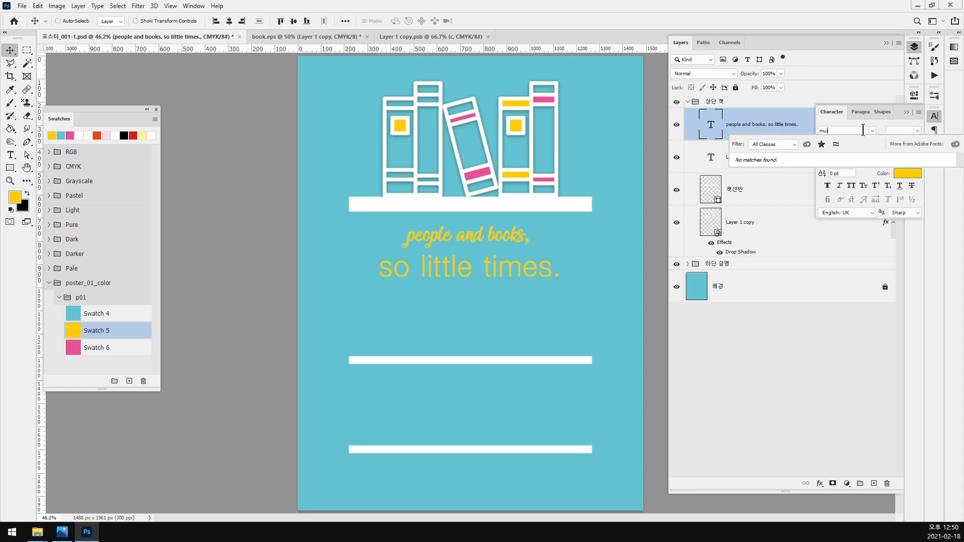
text(i)
key(BackSpace)
key(BackSpace)
text(iraculous&Chris...)
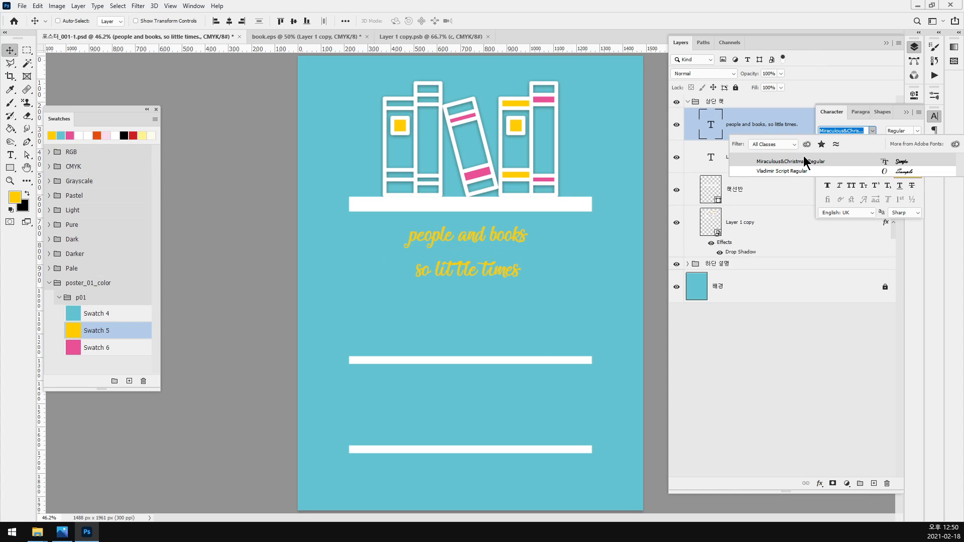
click(804, 161)
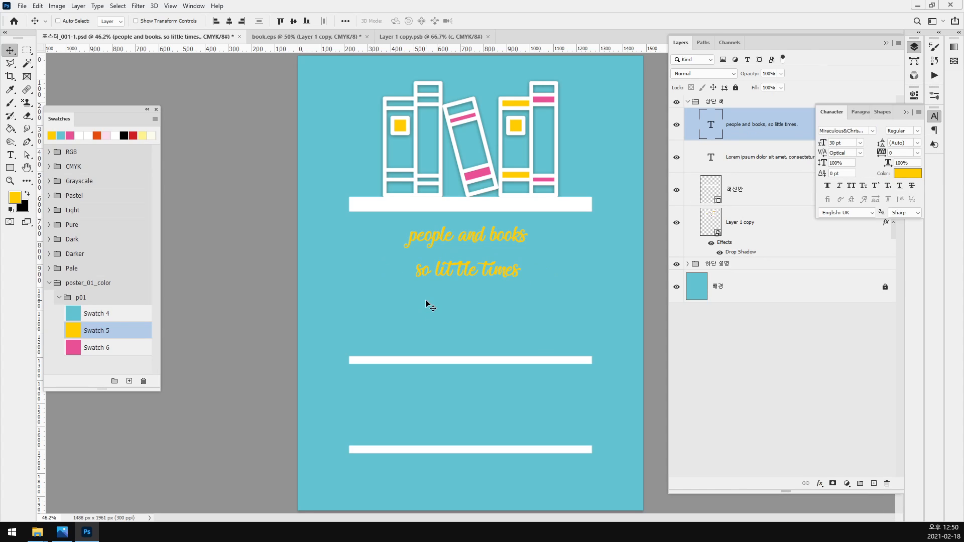
- Set the leading of the two-line script lettering to 24 pt
key(ctrl+space)
ctrl+click(487, 278)
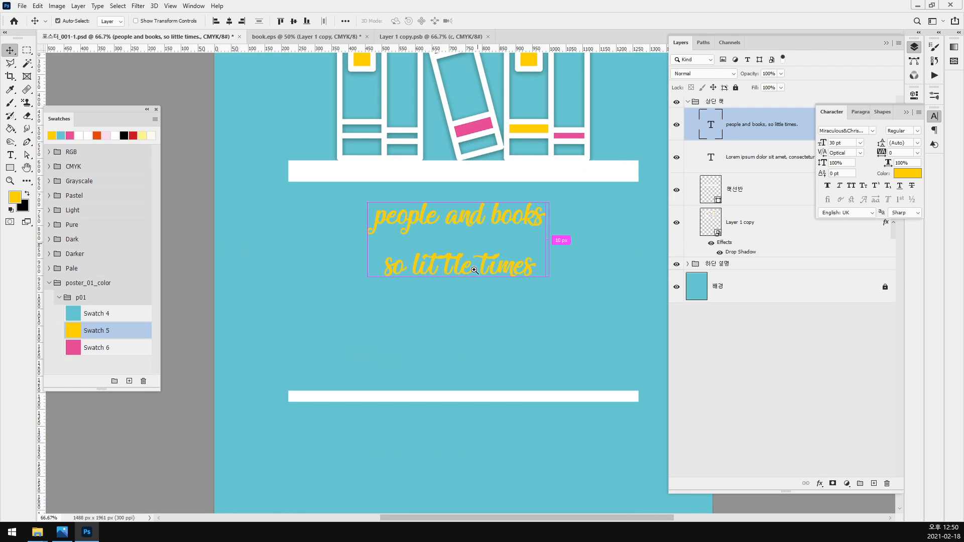
click(917, 143)
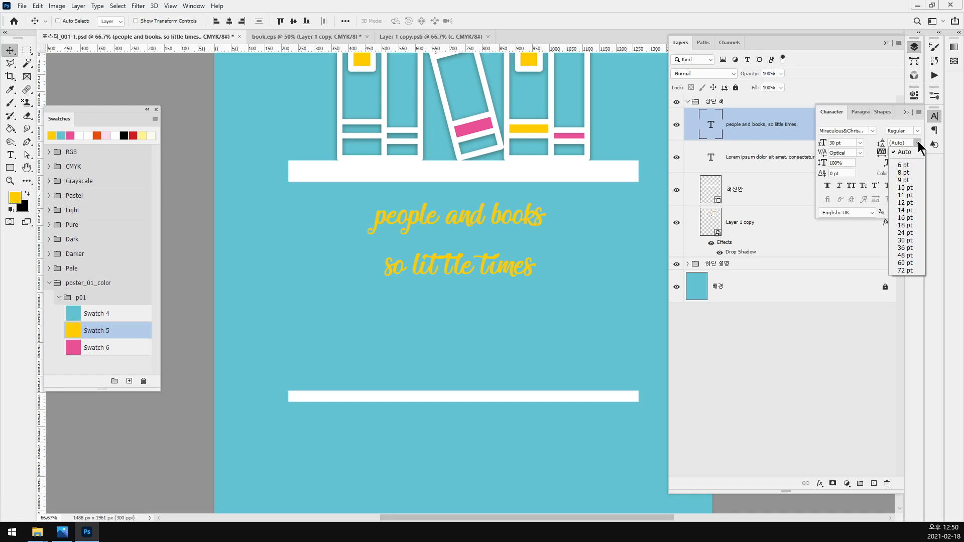
click(906, 233)
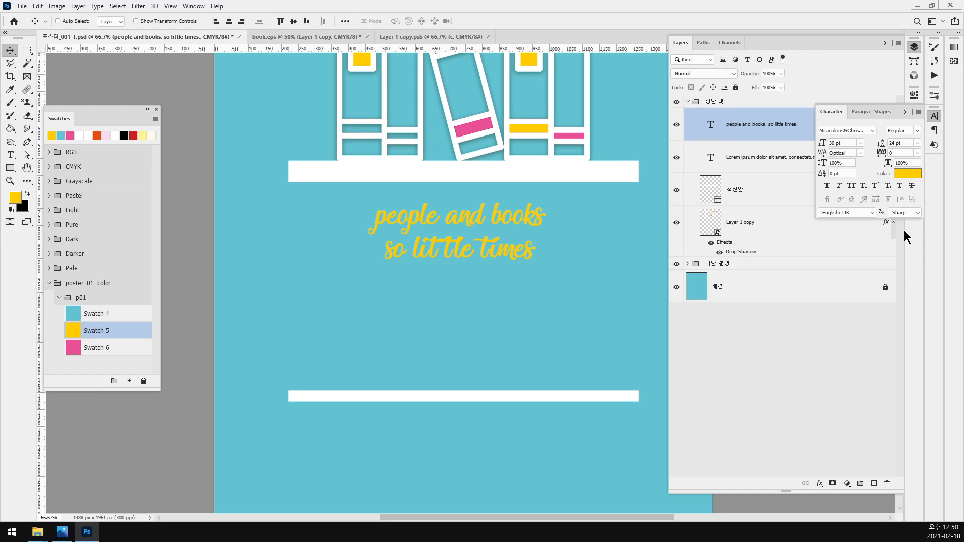
- Change the script lettering's text color to white (ffffff)
click(901, 174)
drag(362, 187, 263, 96)
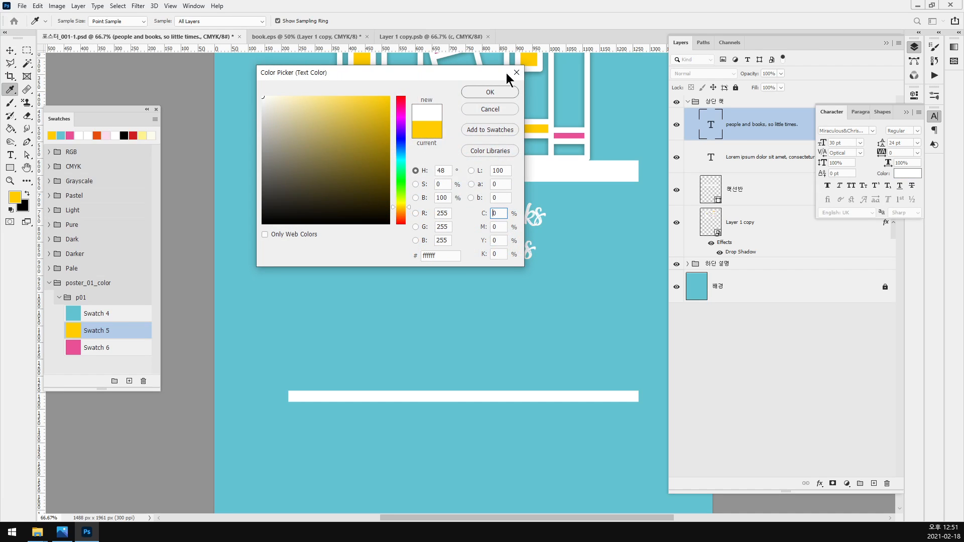
click(509, 91)
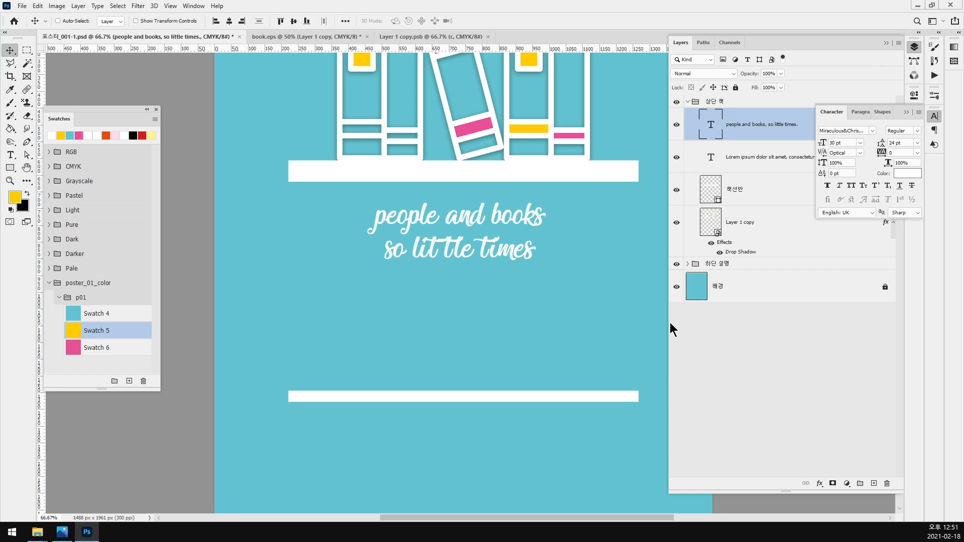
- Compare the script lettering with the sample poster and set its font size to 40 pt
key(ctrl+minus)
key(alt+Tab)
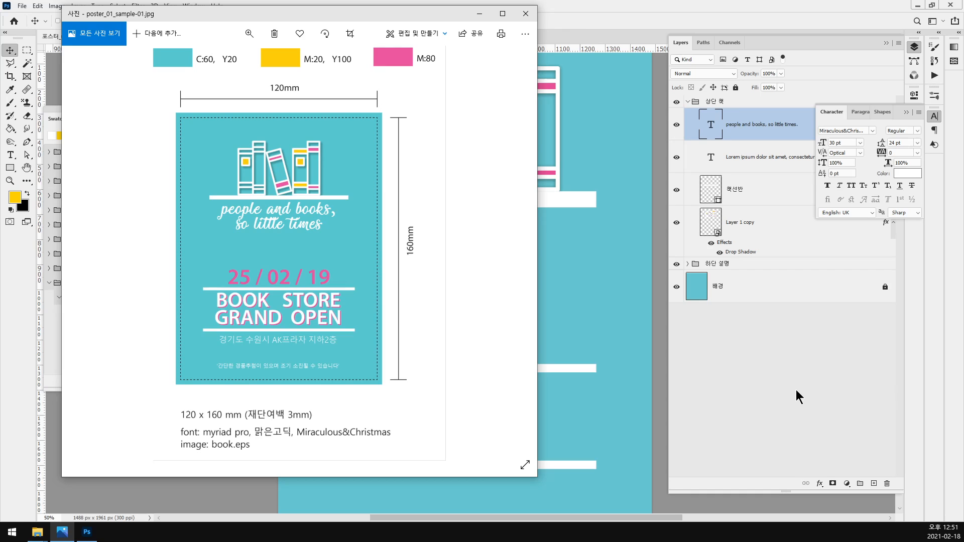
key(alt+Tab)
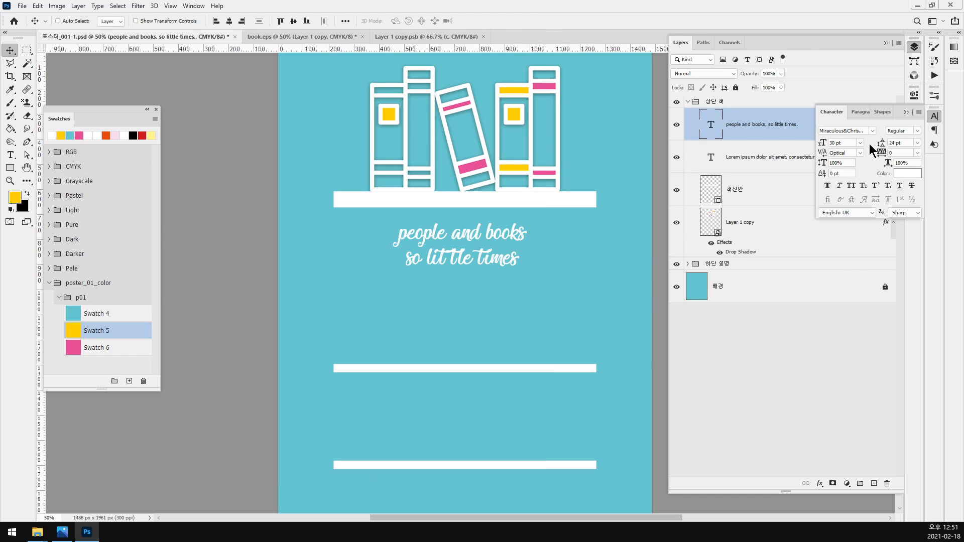
click(854, 142)
text(40)
key(Return)
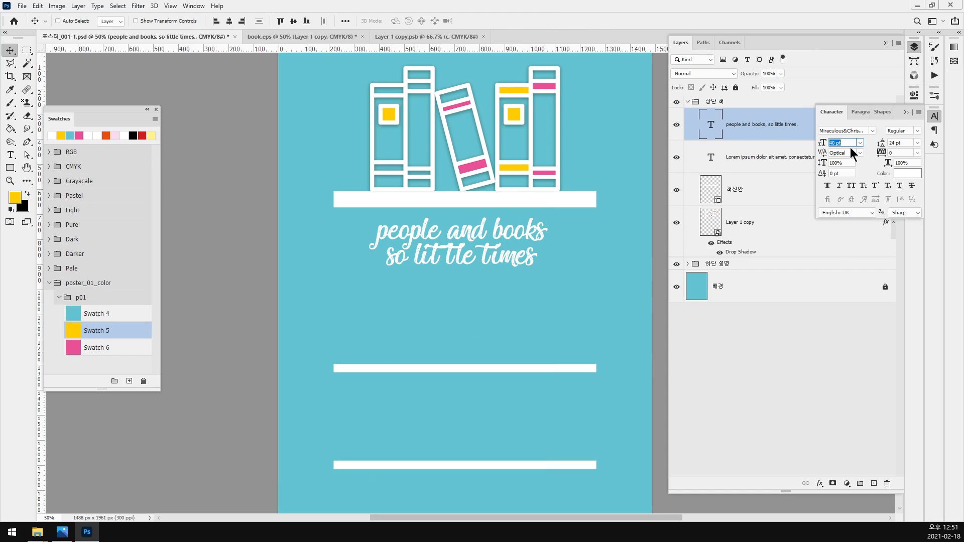
- Set the script lettering's font size to 50 pt and its leading to 37 pt
text(50)
key(Return)
click(896, 142)
text(34)
key(Return)
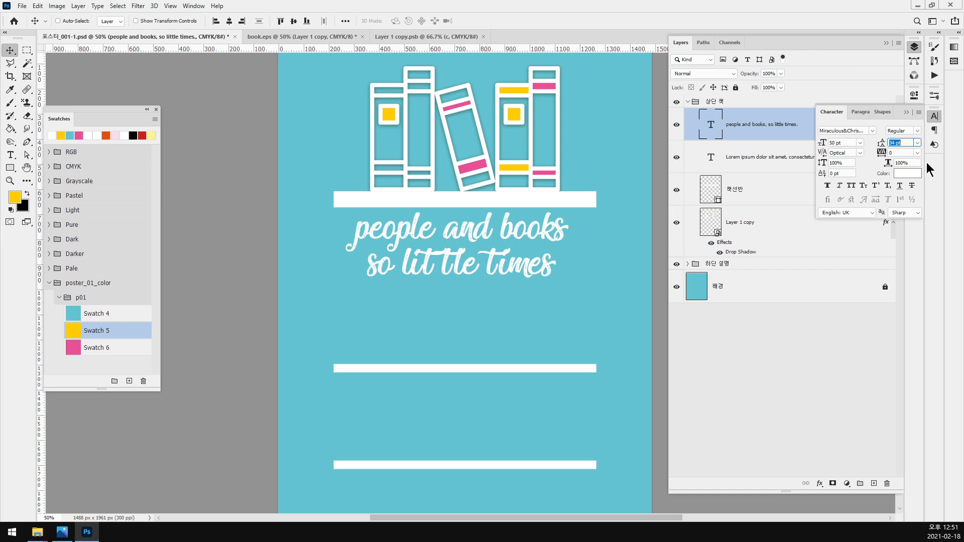
key(Up)
key(Up)
key(Return)
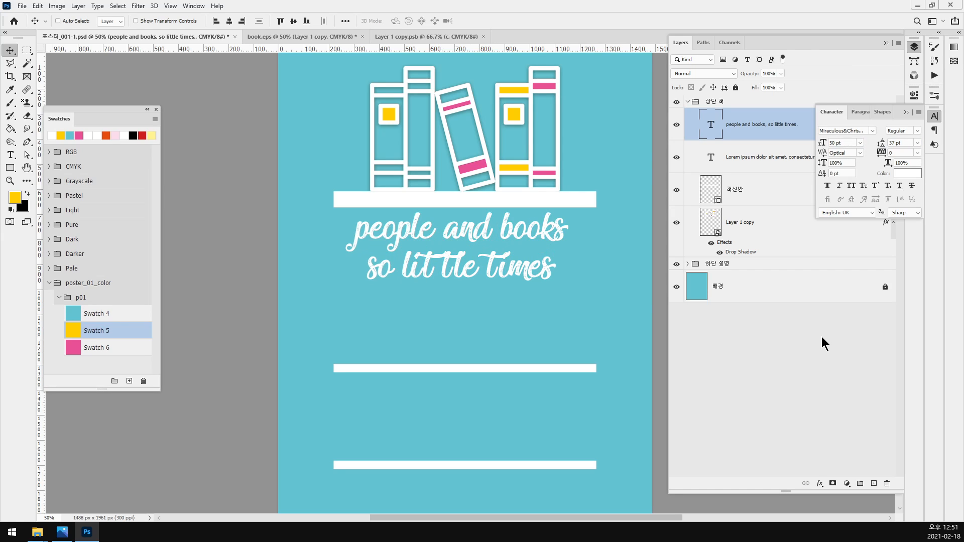
- Center the script lettering horizontally, move it slightly down beneath the bookshelf, and compare it with the sample poster
click(229, 21)
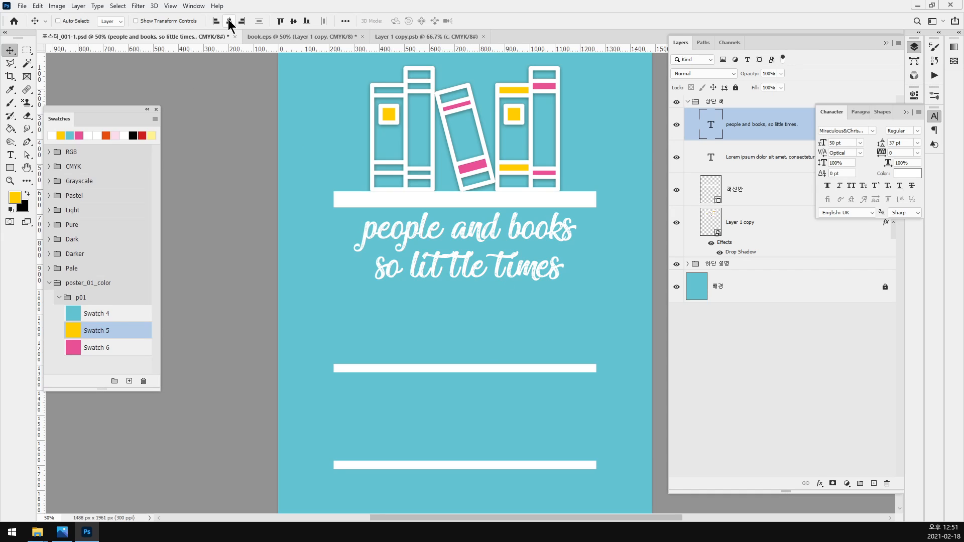
drag(517, 236, 525, 242)
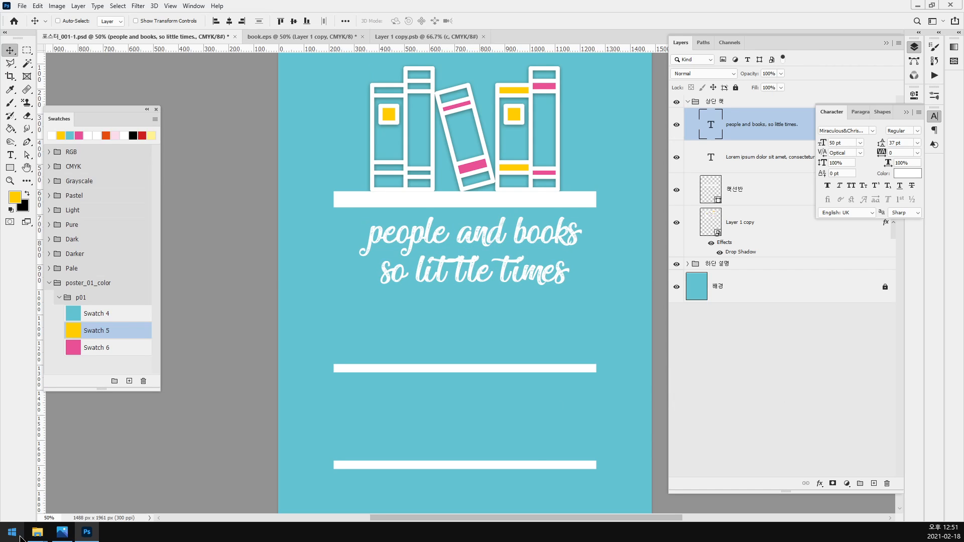
click(62, 532)
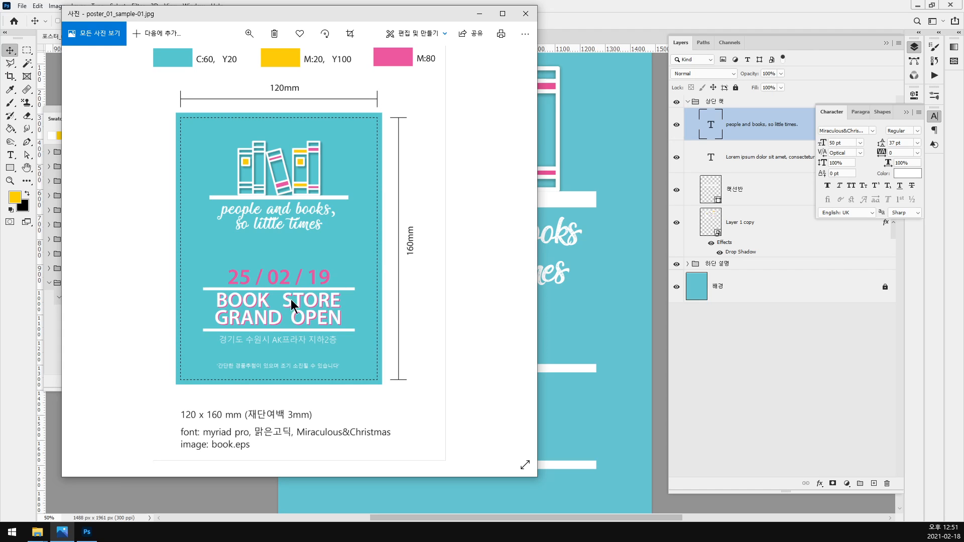
click(809, 333)
- Collapse the 상단 책 layer group, then select and expand the 하단 설명 group for work on the lower bars
click(687, 102)
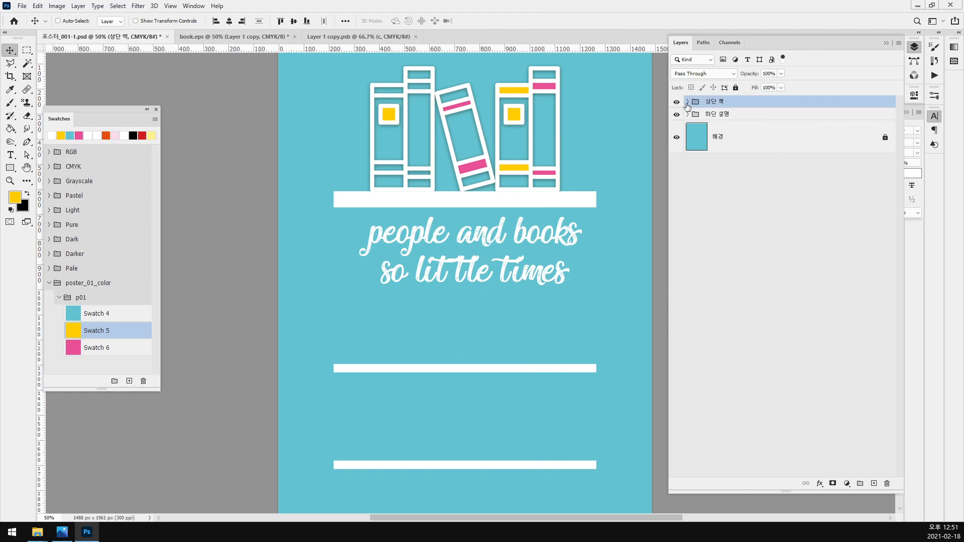
click(719, 114)
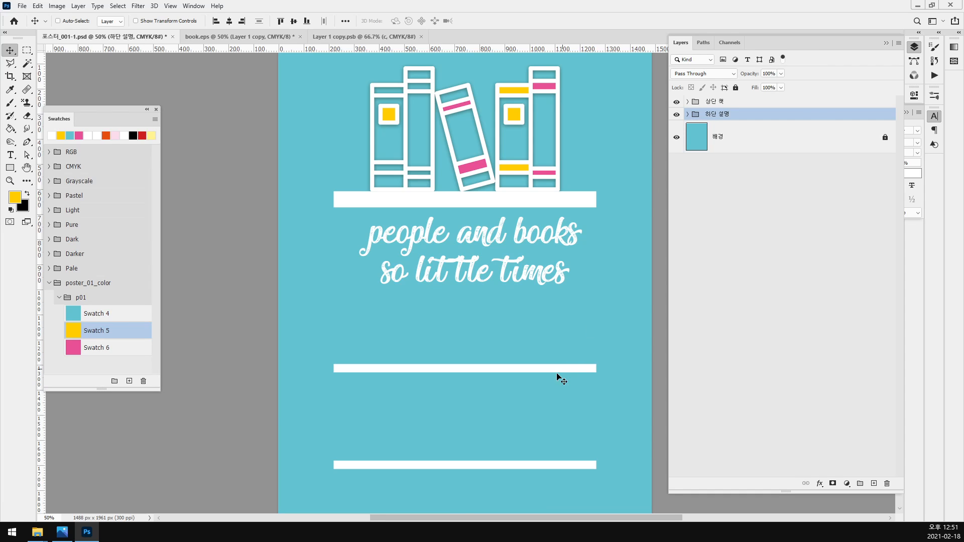
ctrl+space+click(487, 426)
ctrl+space+click(487, 425)
drag(487, 426, 432, 224)
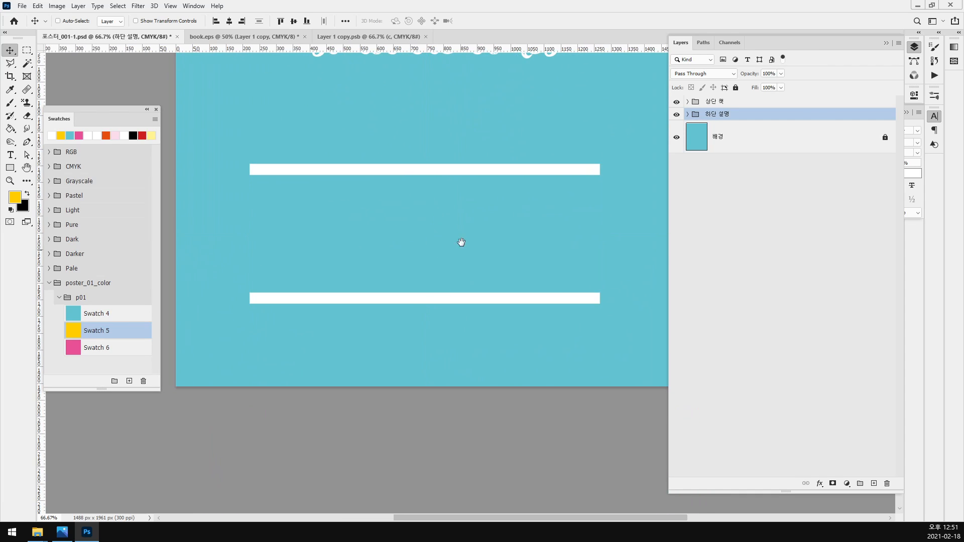
click(688, 114)
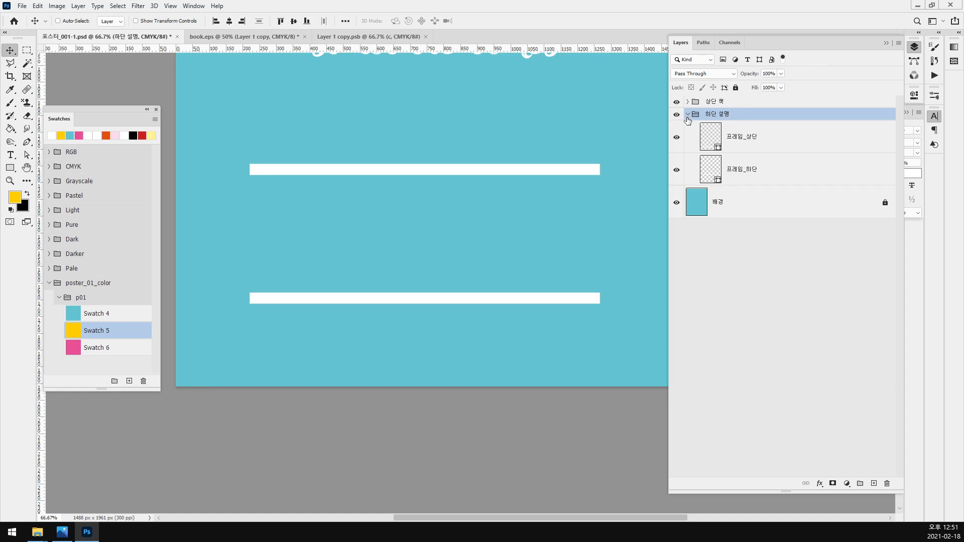
- Following the sample poster, add a text box between the two white bars reading "book store" and "grand open" on two lines
click(62, 532)
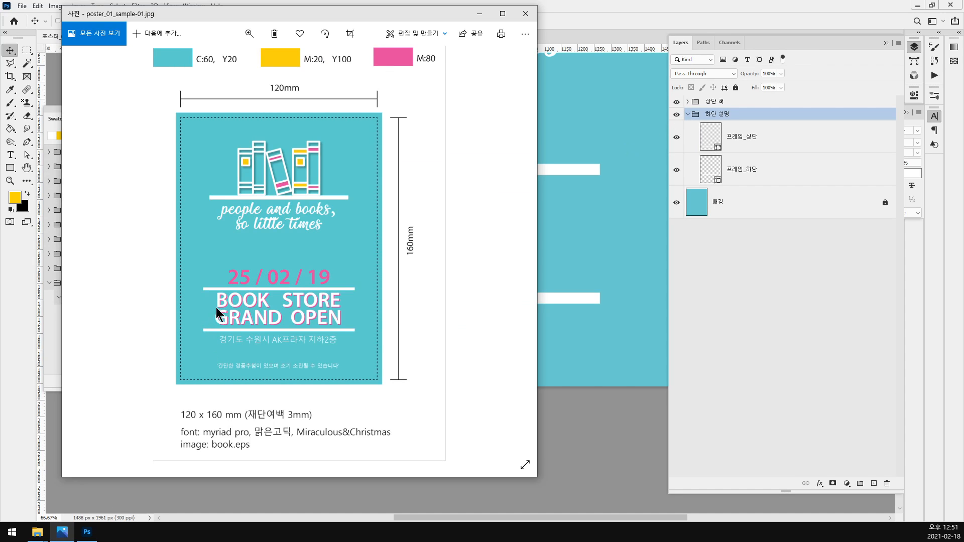
click(794, 319)
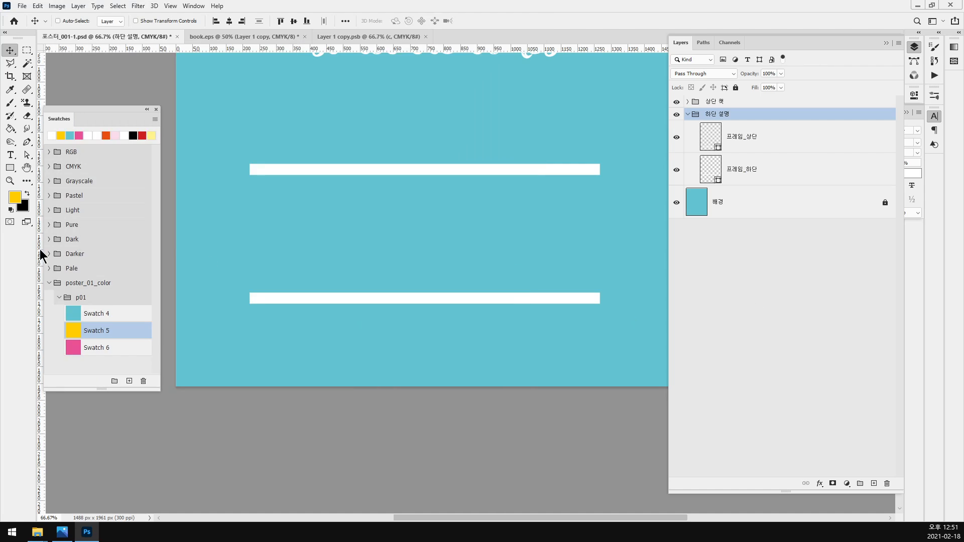
click(10, 155)
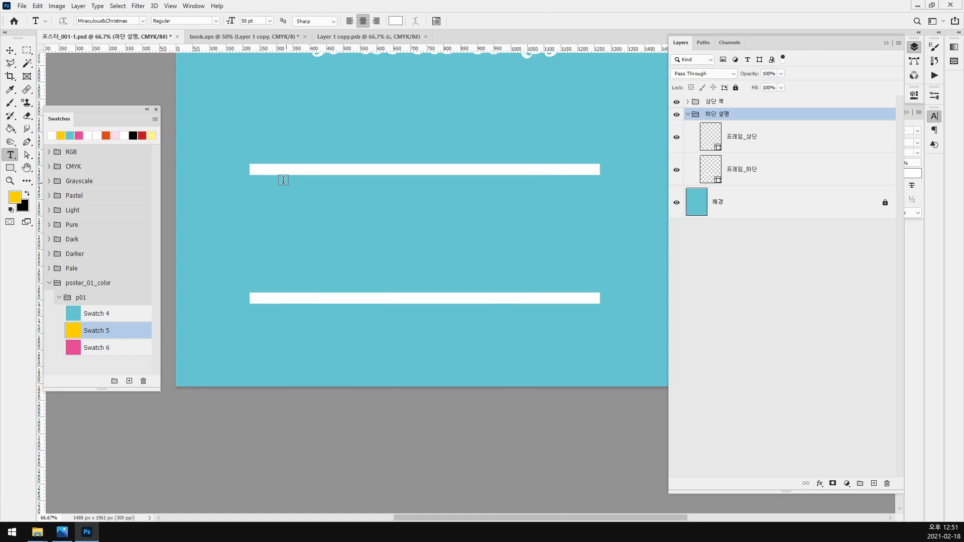
drag(276, 181, 582, 293)
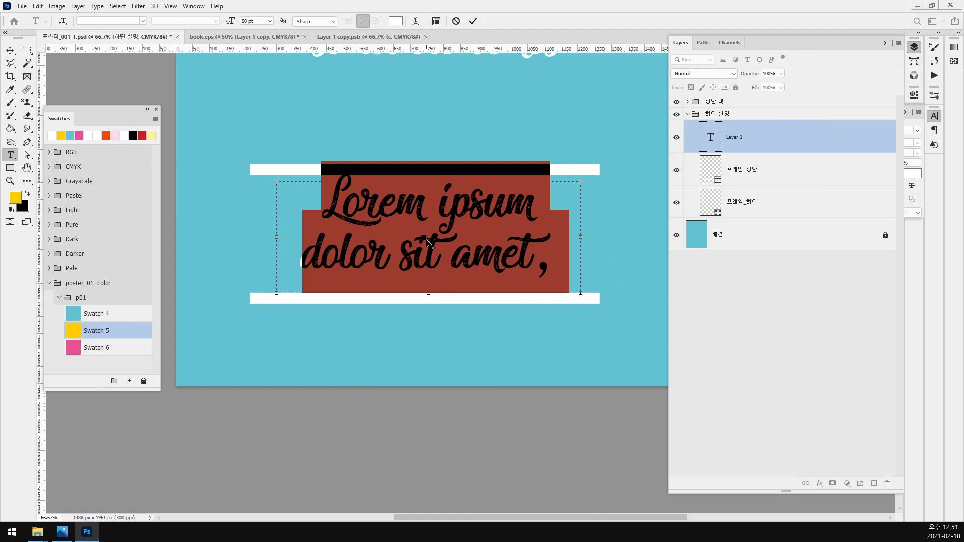
text(bo)
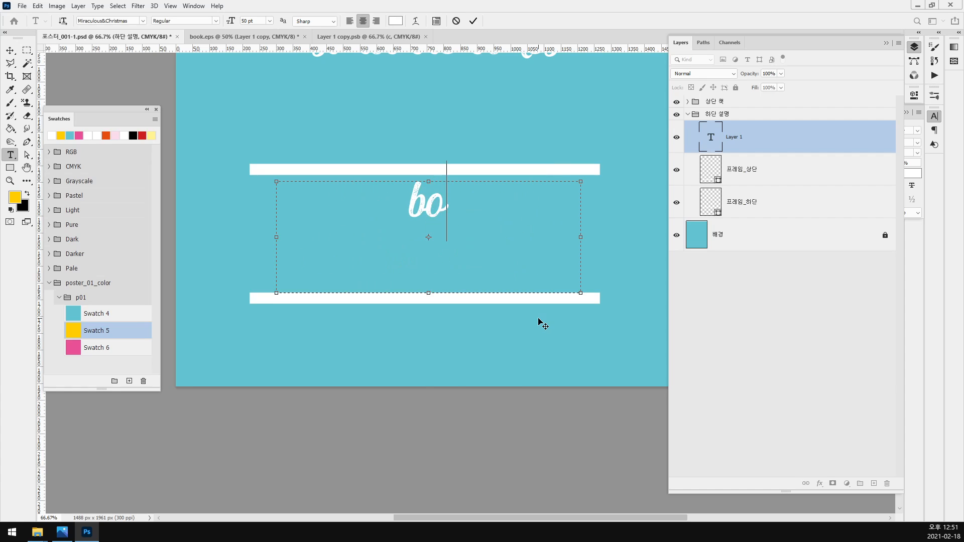
text(ok store)
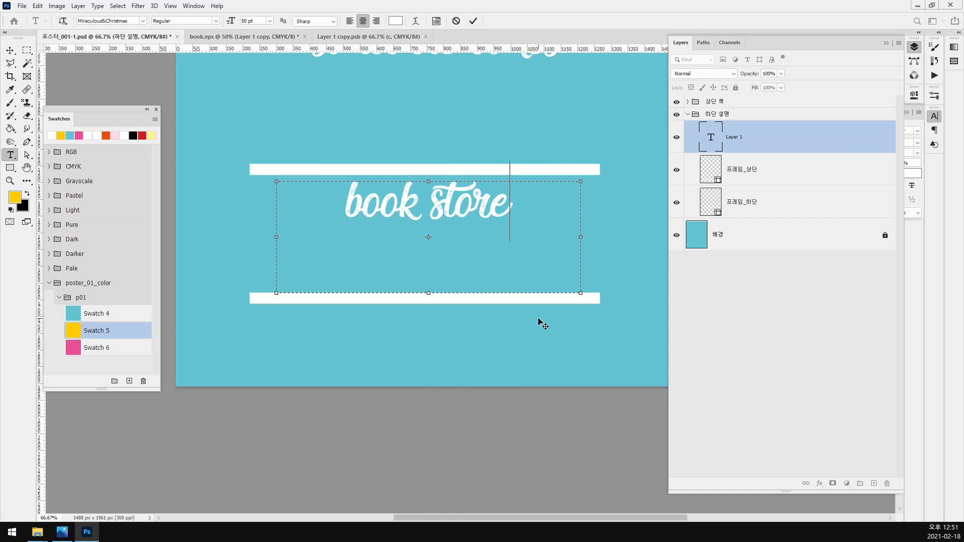
key(Return)
text(grand open)
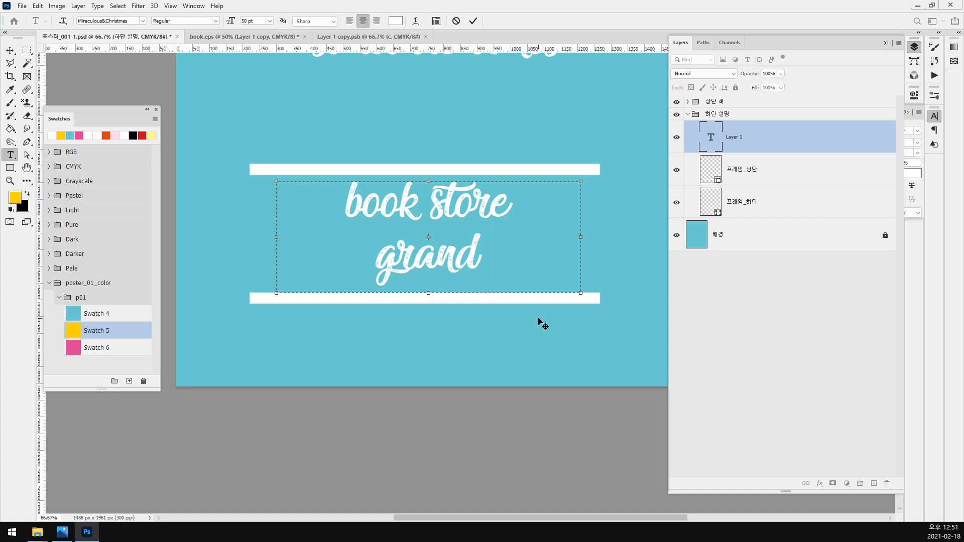
key(ctrl+Return)
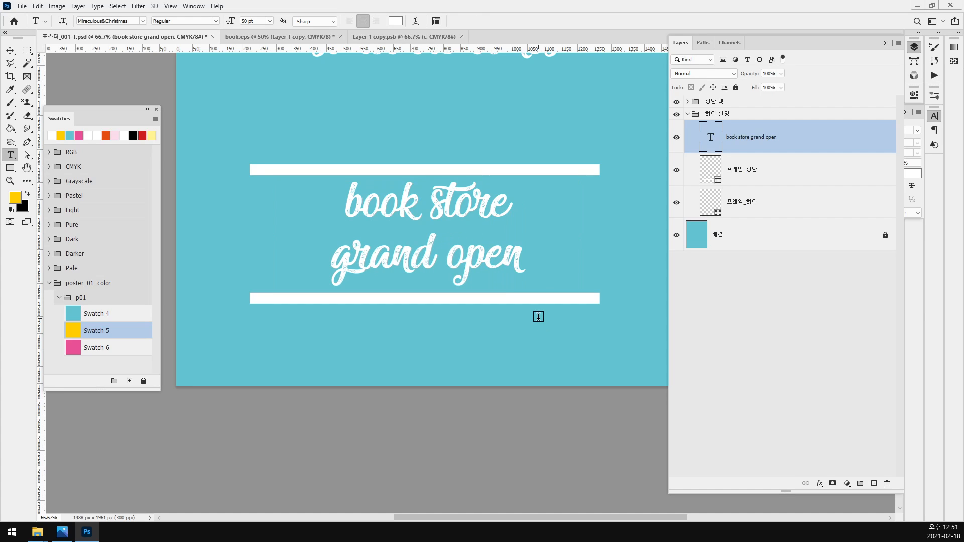
key(v)
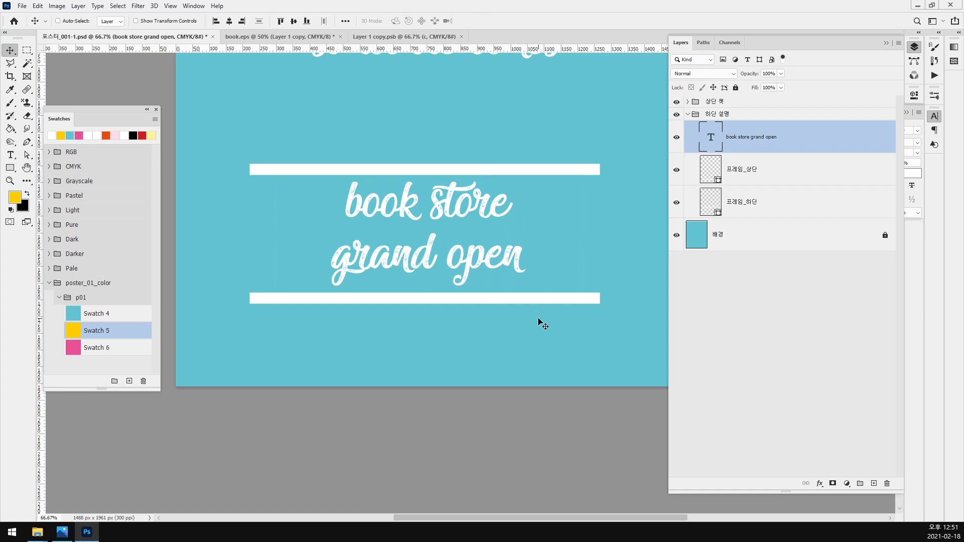
- Set the "book store grand open" text layer to the Myriad Pro font in the Bold style
click(935, 116)
click(849, 131)
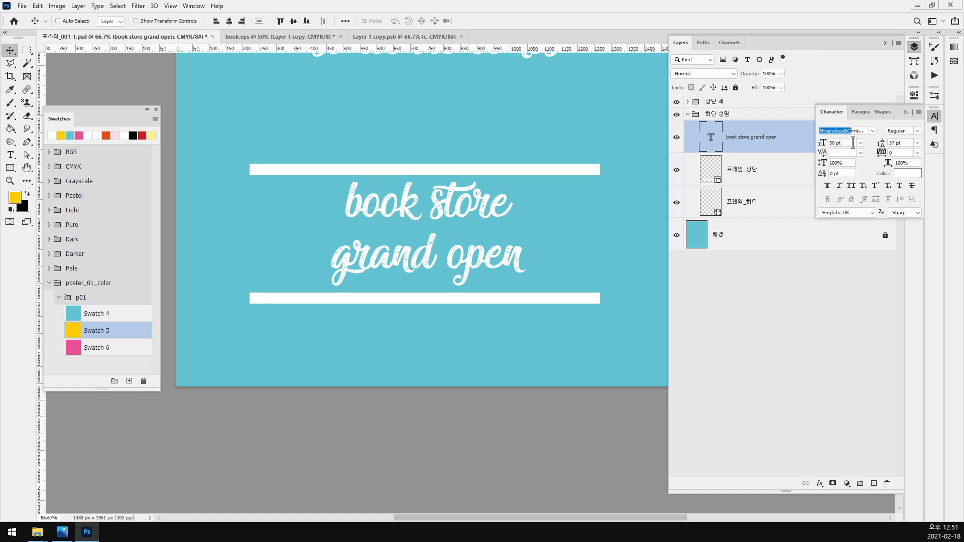
text(myriad Pro)
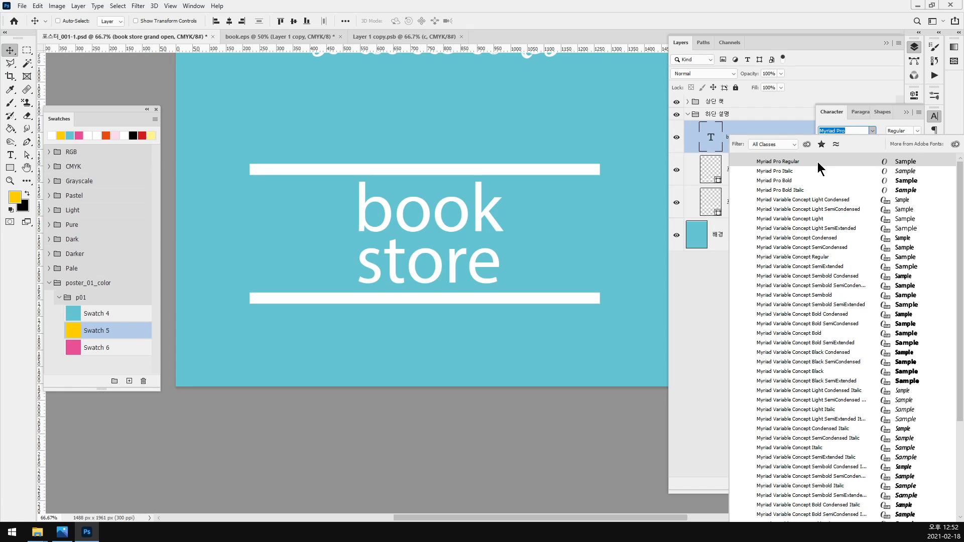
click(818, 162)
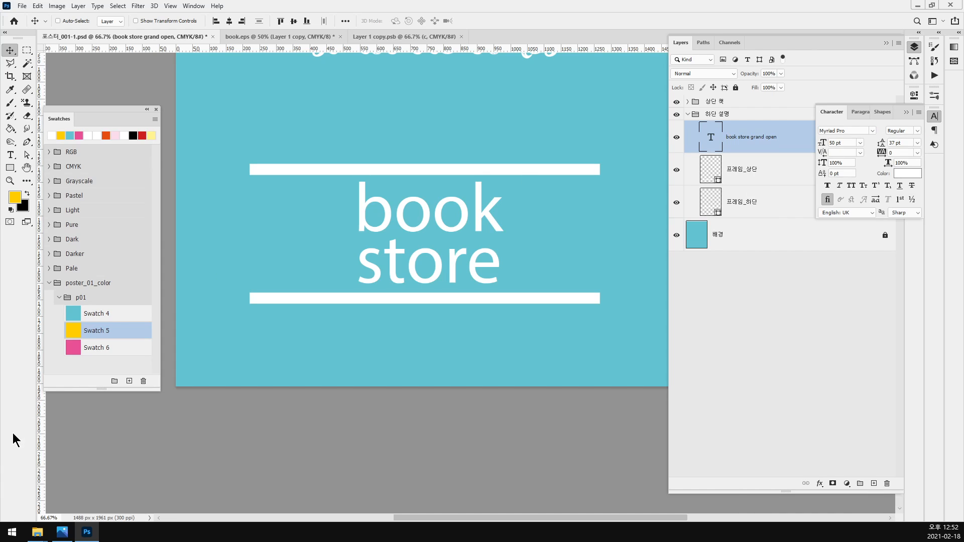
click(62, 532)
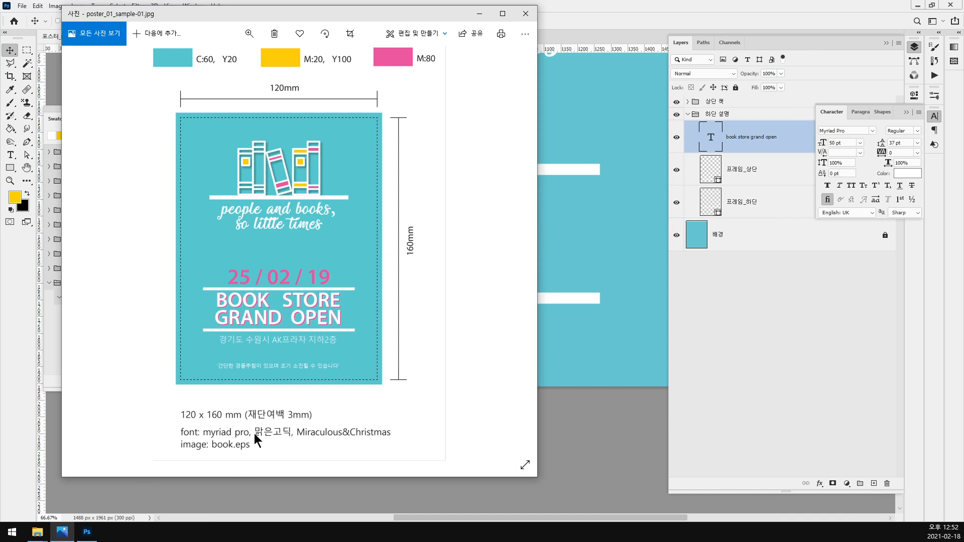
click(801, 376)
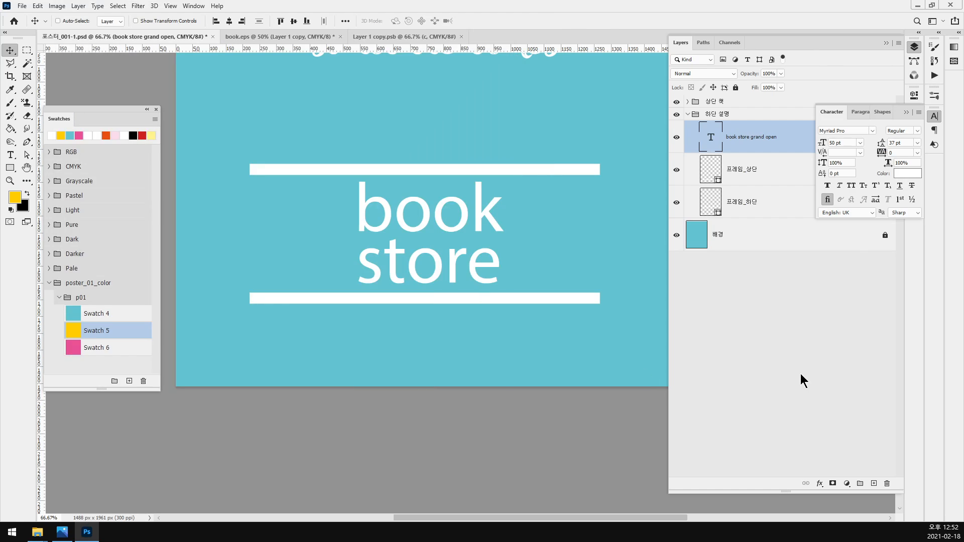
click(917, 130)
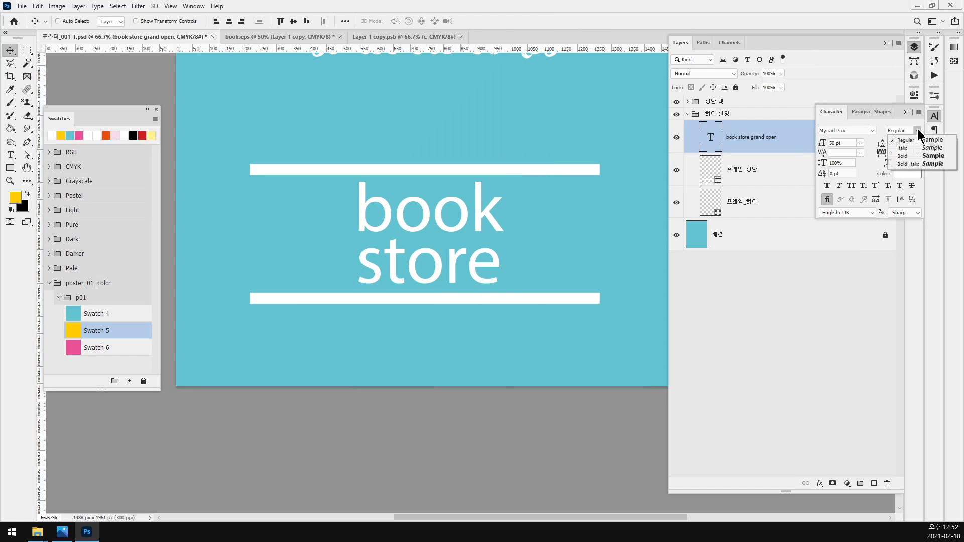
click(919, 156)
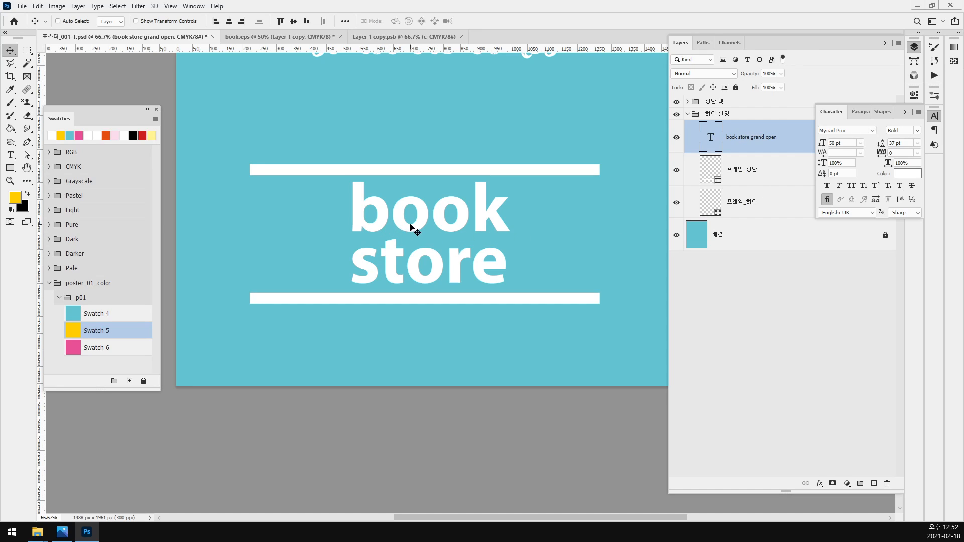
- Set the "book store grand open" text's font size to 40 pt and turn on All Caps
click(846, 144)
text(40)
key(Return)
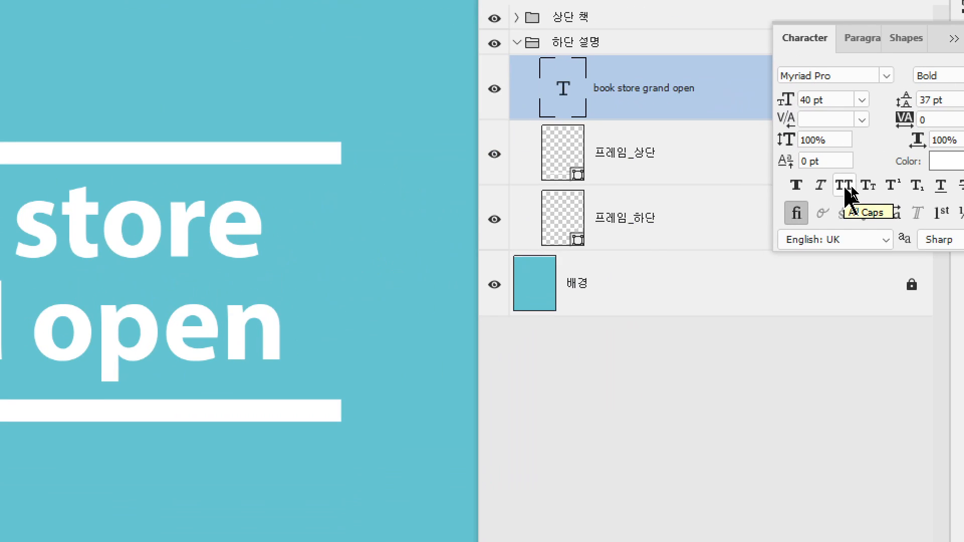
click(847, 187)
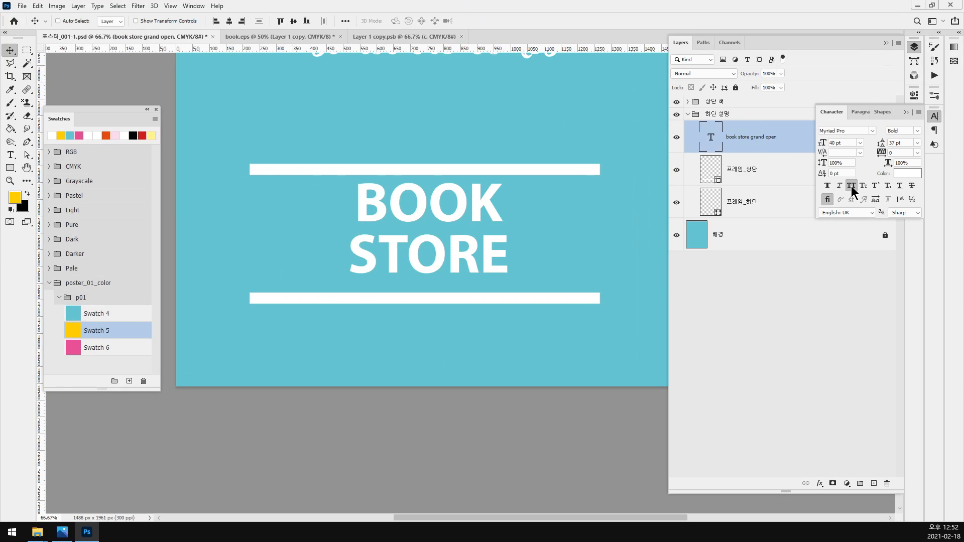
- Search the fonts for "Myriad Pro sem" and examine which styles the Myriad Pro family offers, keeping the current font
click(873, 131)
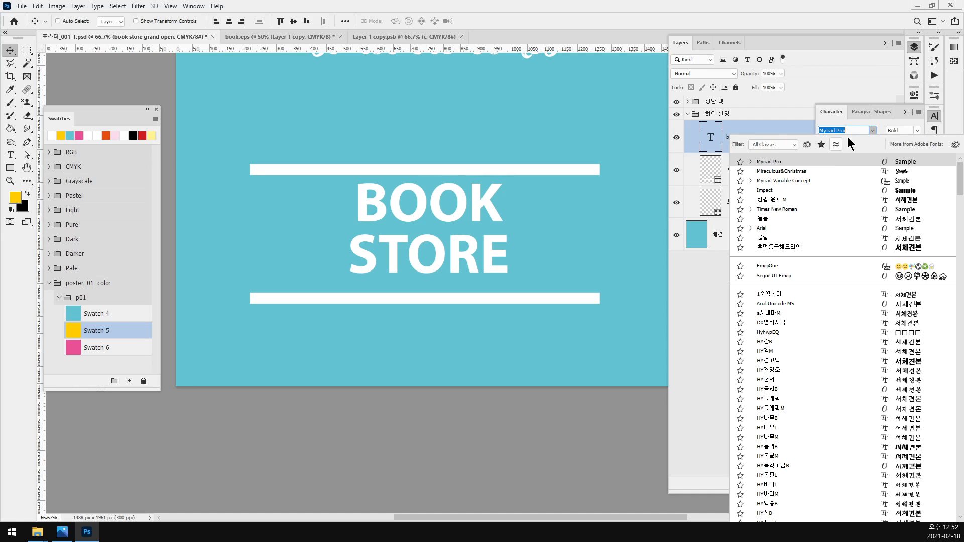
click(851, 131)
text(se)
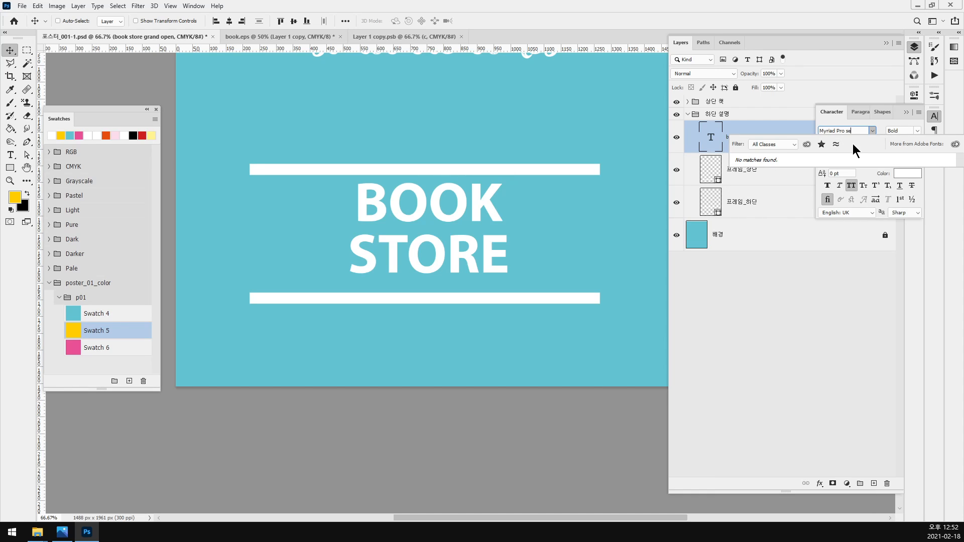
text(m)
key(Escape)
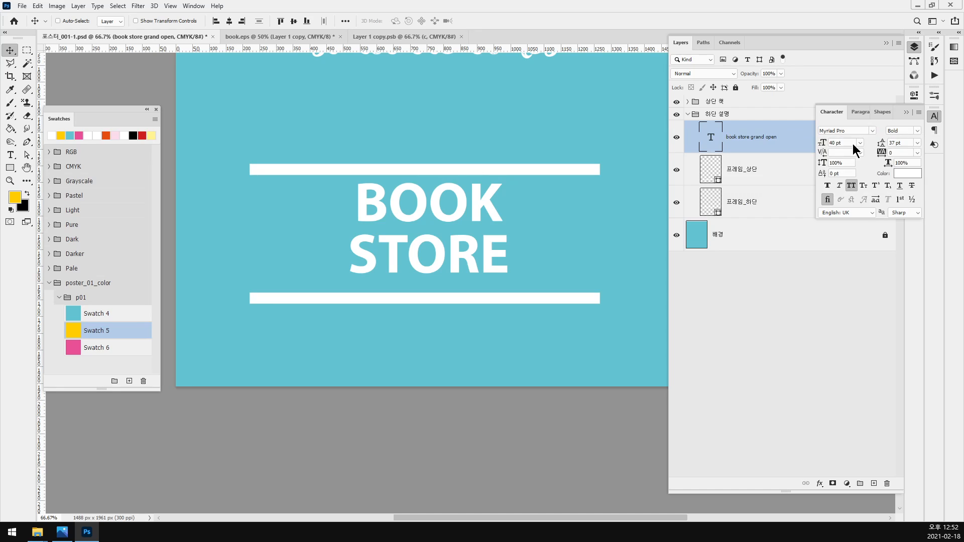
click(917, 131)
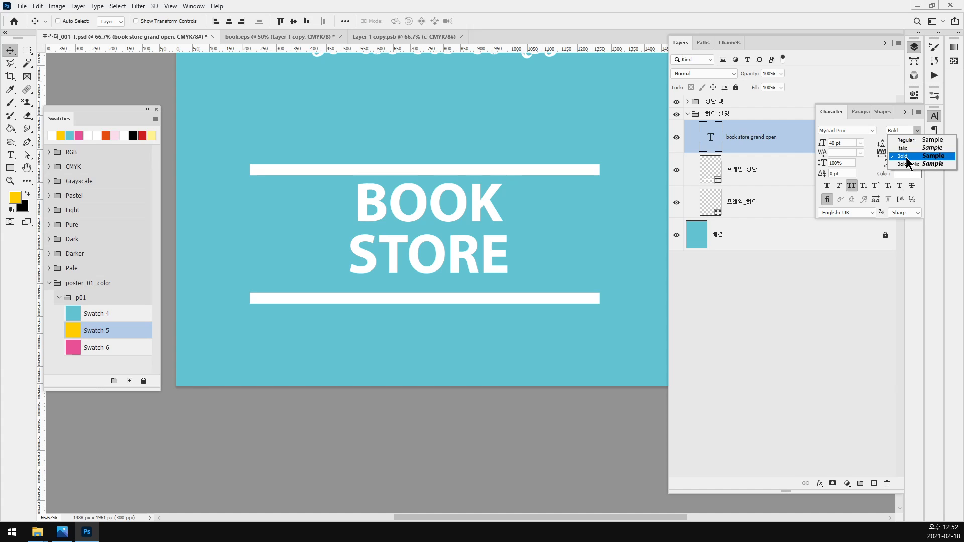
click(872, 131)
click(872, 130)
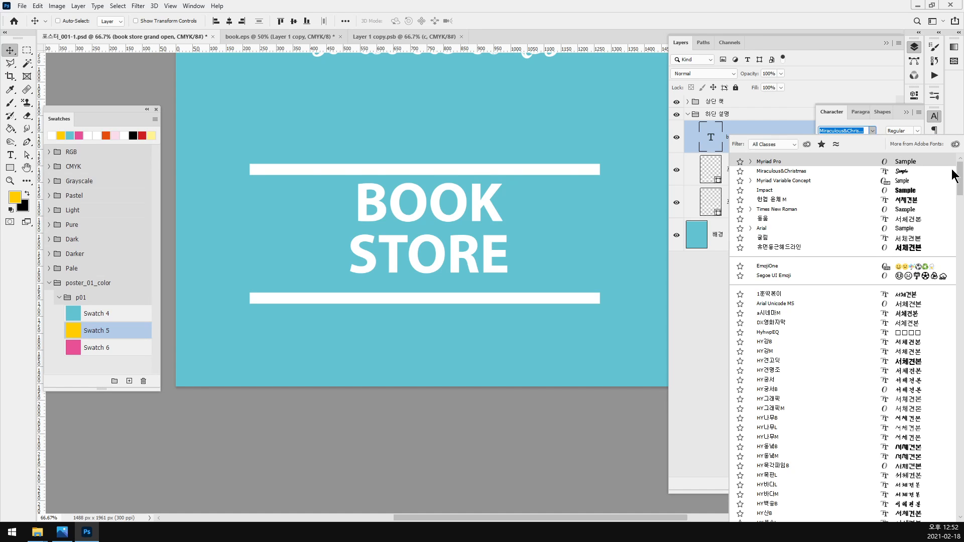
drag(960, 174, 960, 423)
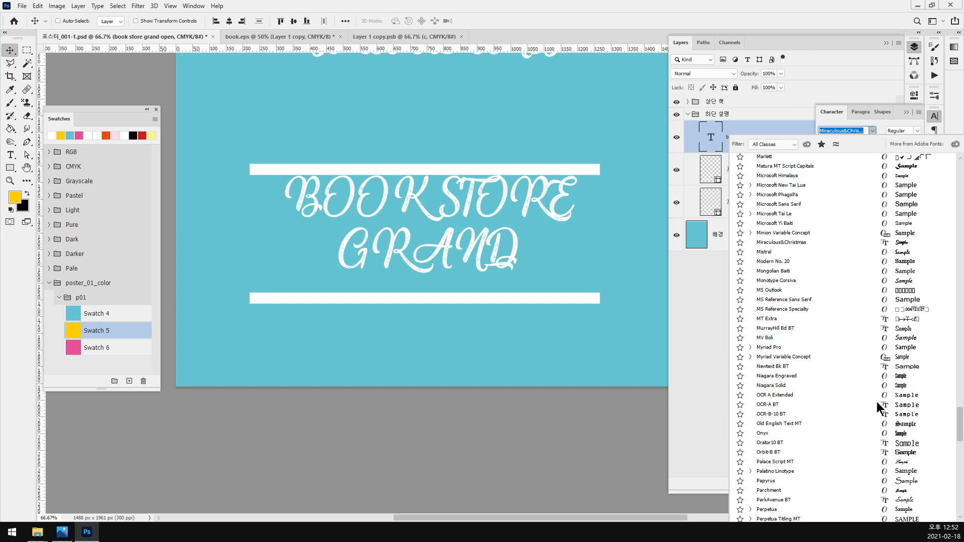
click(751, 347)
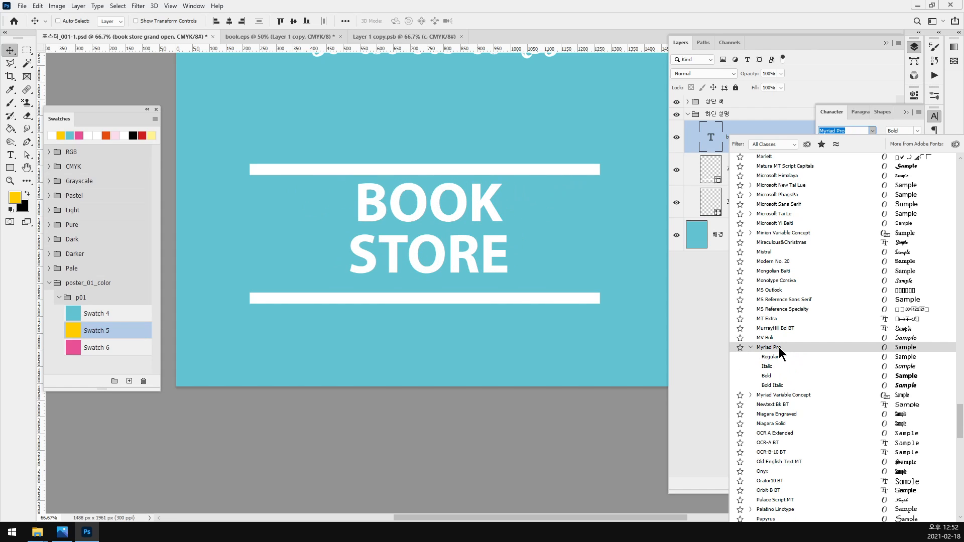
click(768, 51)
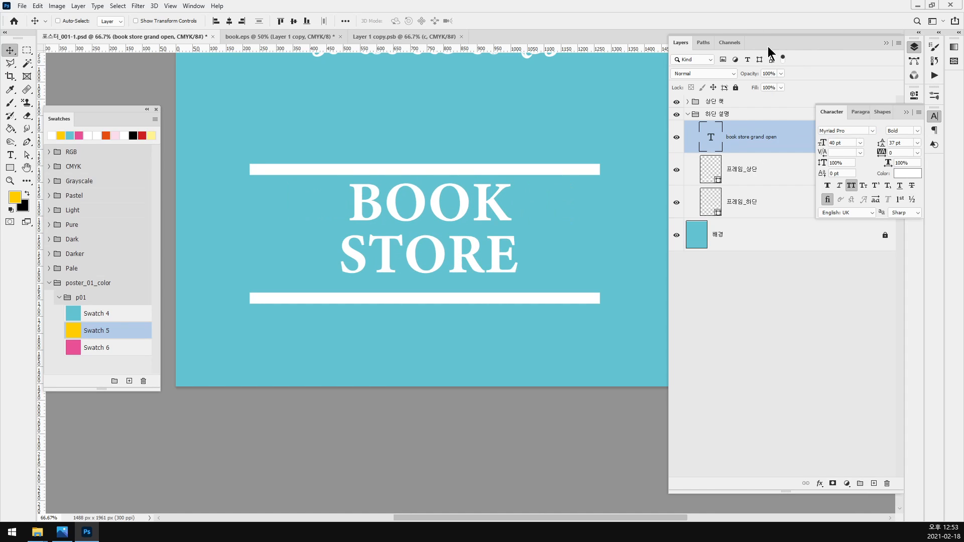
- Reduce the "book store grand open" text's font size to 35 pt so each phrase fits on one line
click(843, 143)
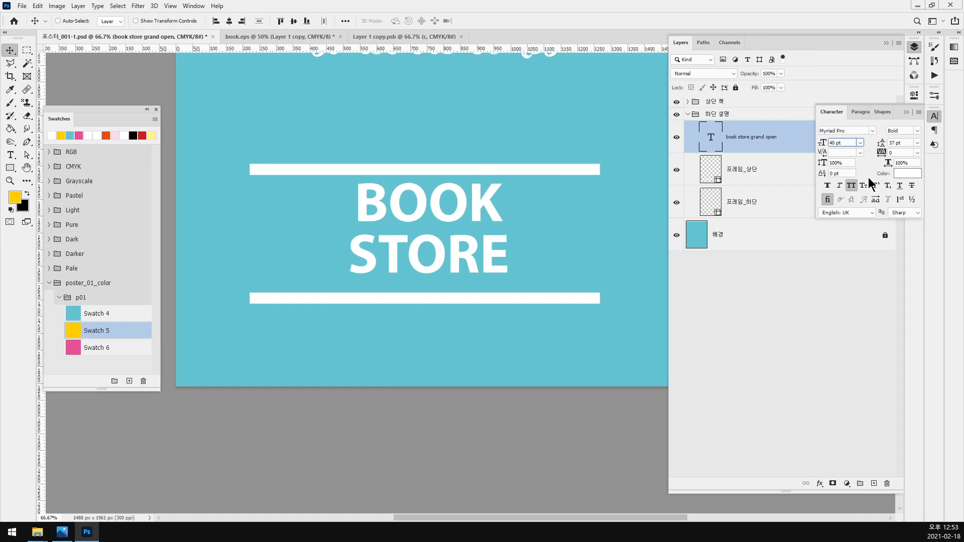
key(Down)
key(Down)
key(Down)
key(Down)
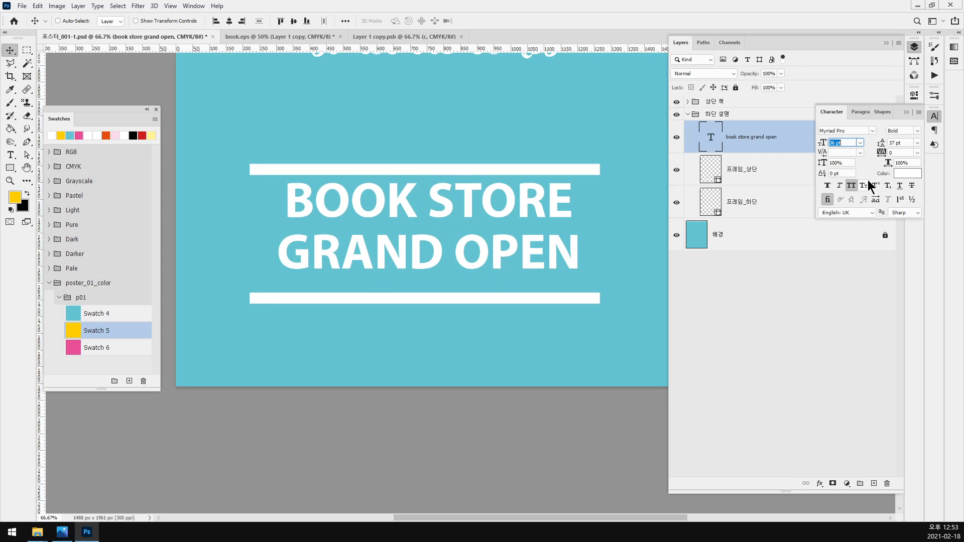
key(Down)
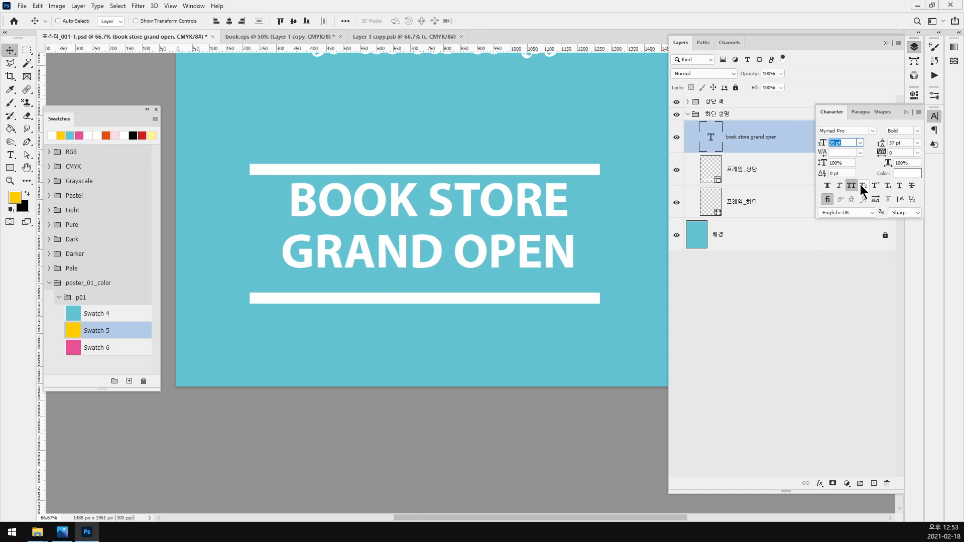
key(Return)
- Check the title in the sample poster and apply Justify All paragraph alignment to the "book store grand open" text
click(62, 532)
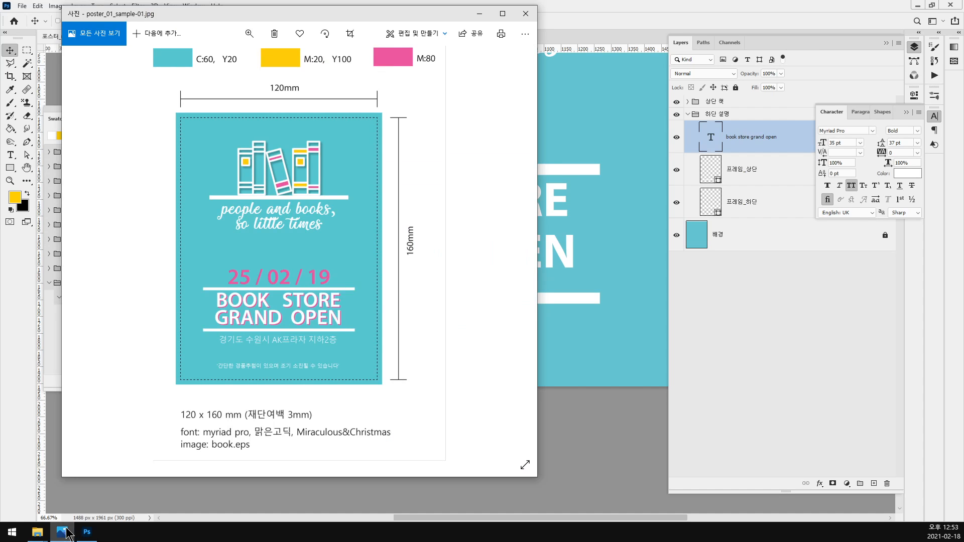
click(803, 300)
click(935, 117)
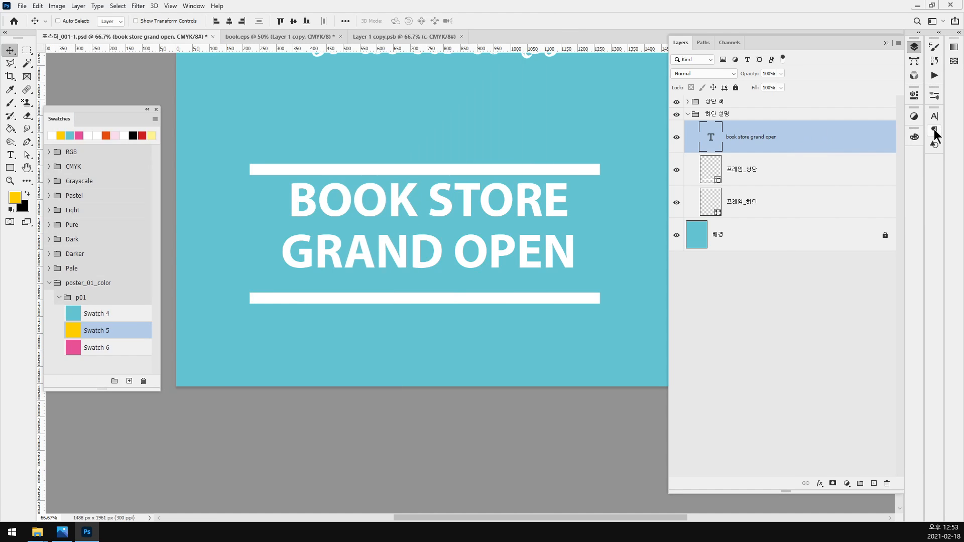
click(935, 130)
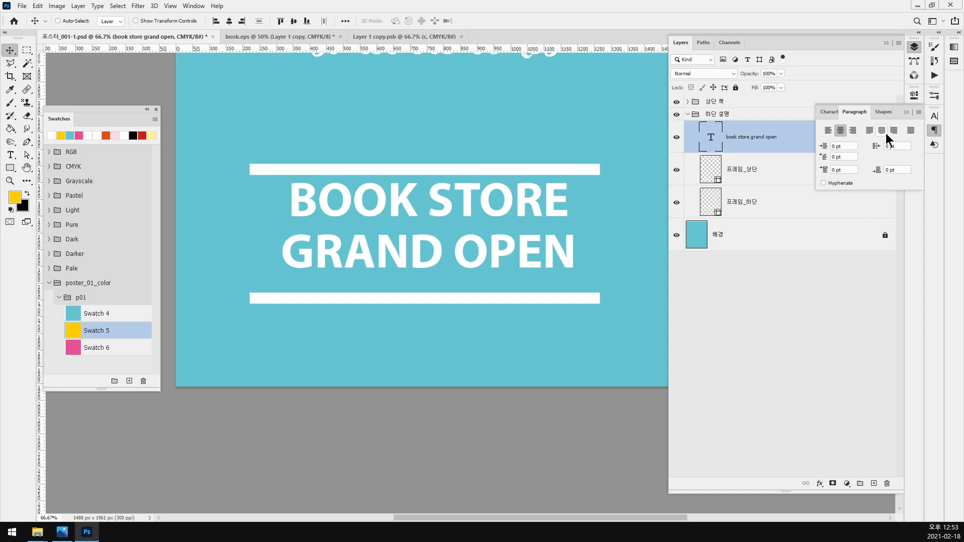
click(910, 132)
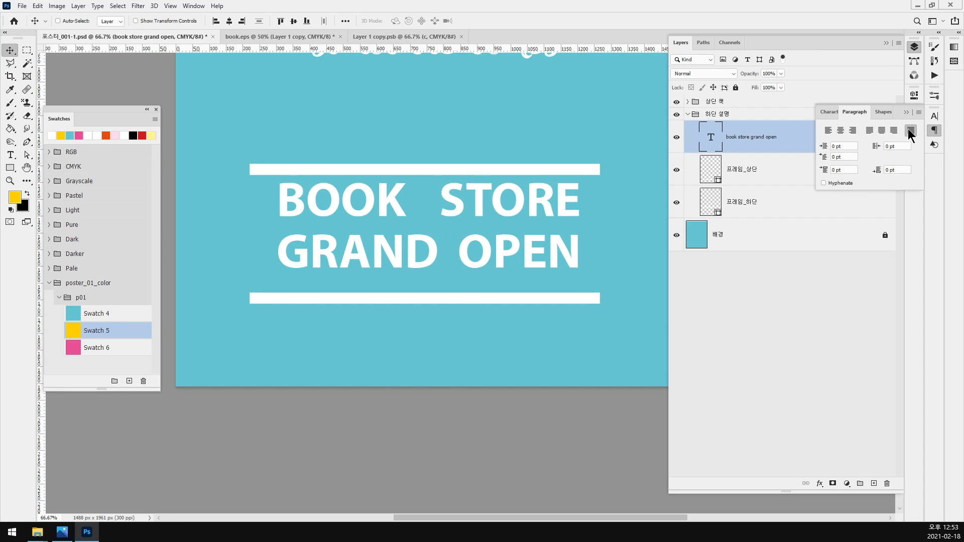
- Try left, right and centre alignment on the title text, then return it to Justify All
drag(934, 131, 444, 103)
click(445, 100)
click(451, 126)
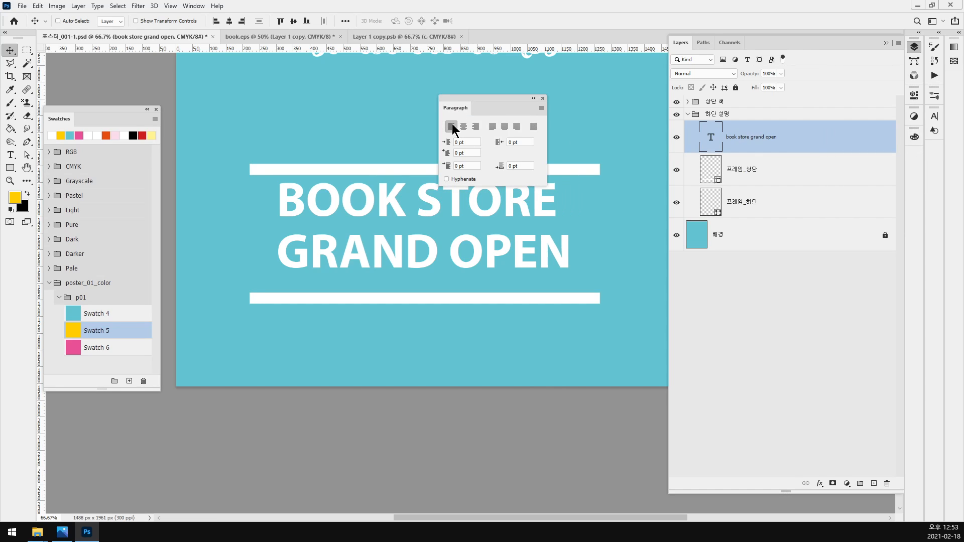
click(476, 127)
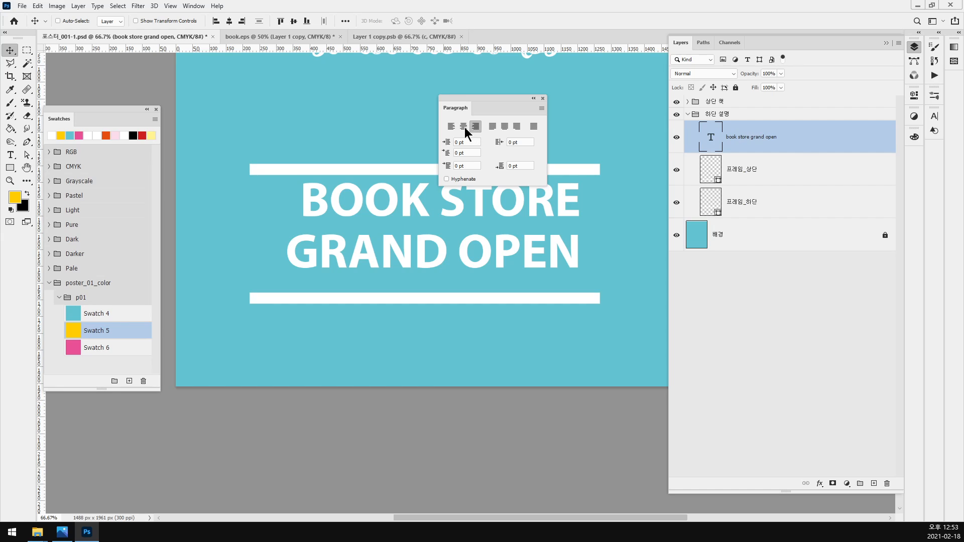
click(464, 127)
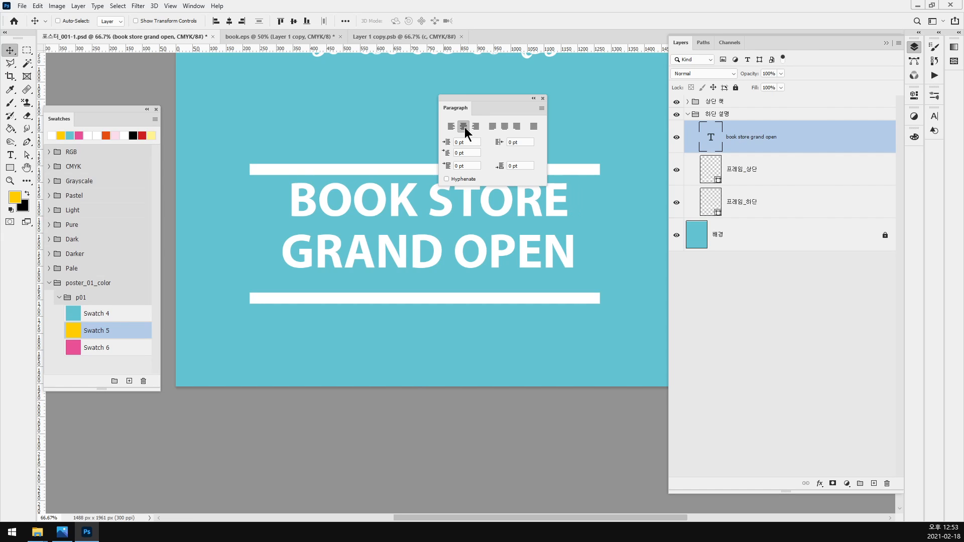
click(534, 126)
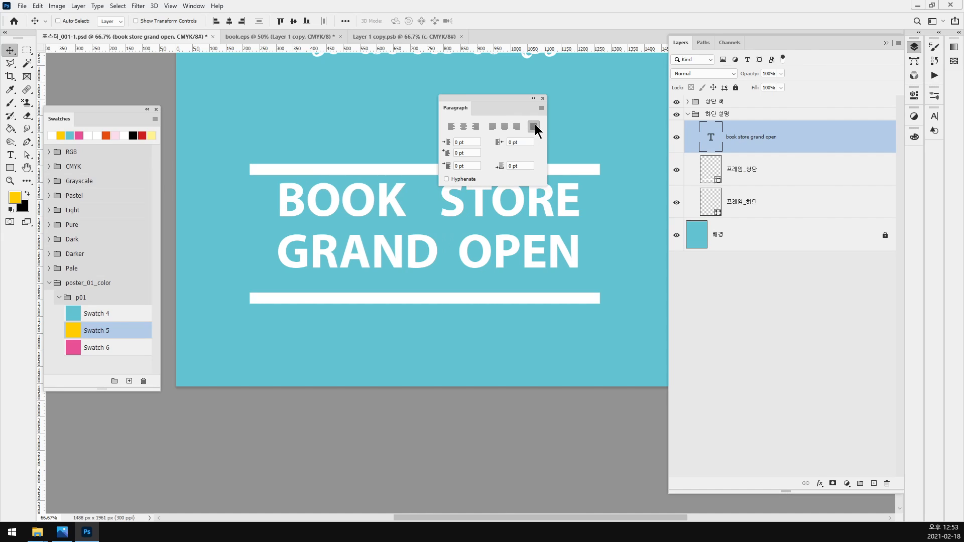
drag(493, 97, 937, 131)
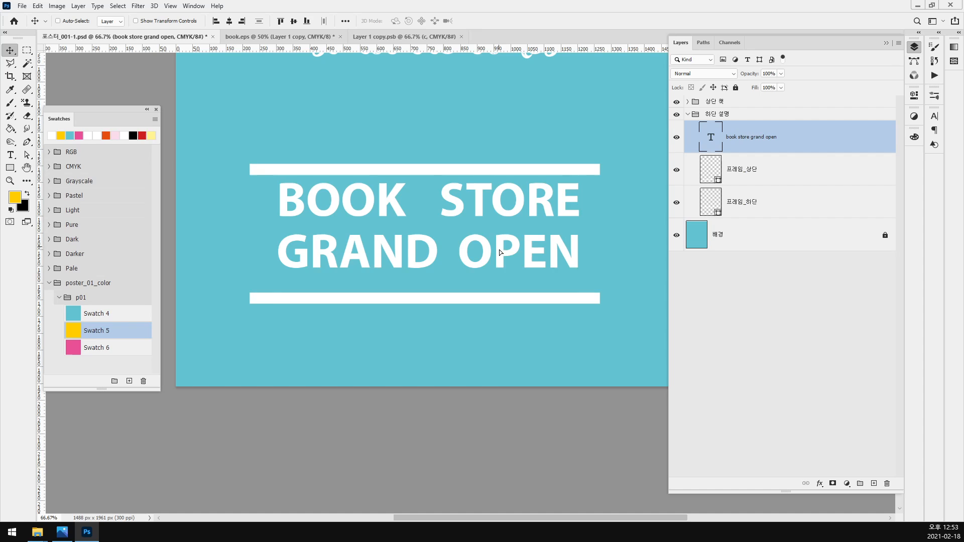
- Move the title slightly down to centre it between the two white bars and compare it with the sample poster
drag(500, 249, 499, 254)
click(62, 532)
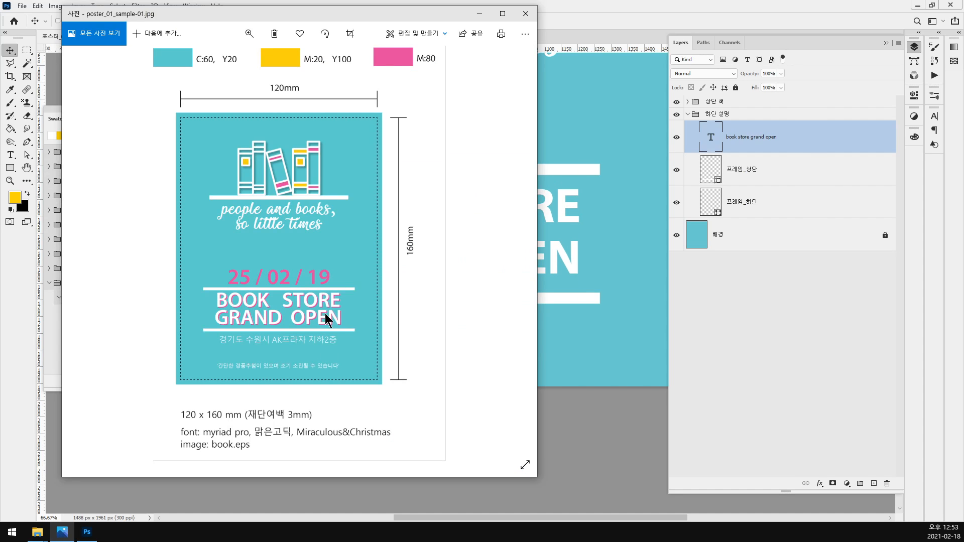
click(610, 6)
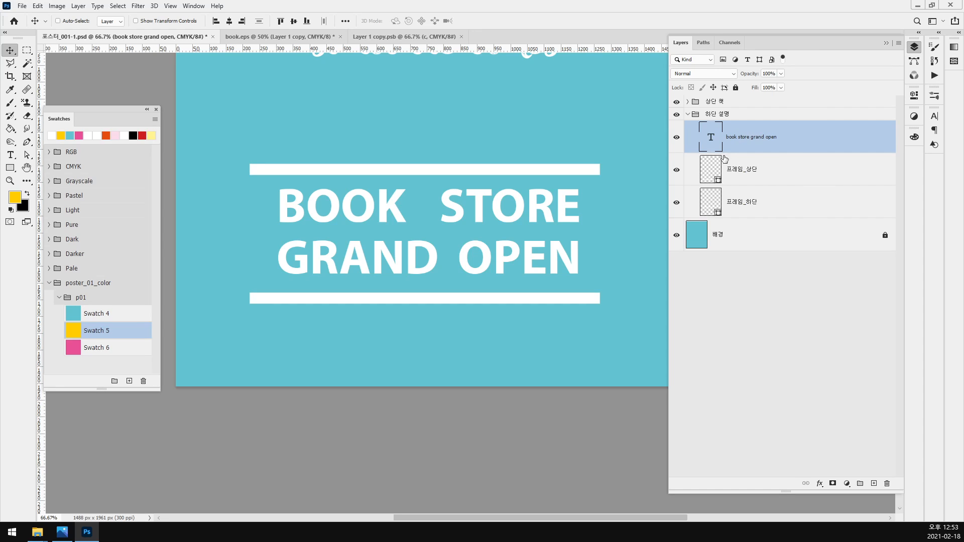
- Set the title text's colour to the pink Swatch 6 (M 80%)
drag(935, 117, 540, 84)
click(540, 84)
click(616, 152)
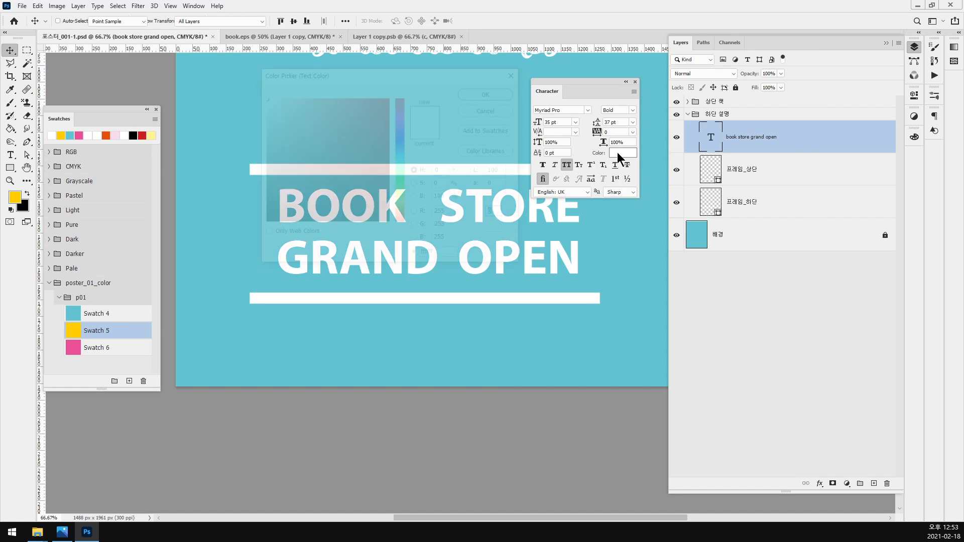
click(89, 345)
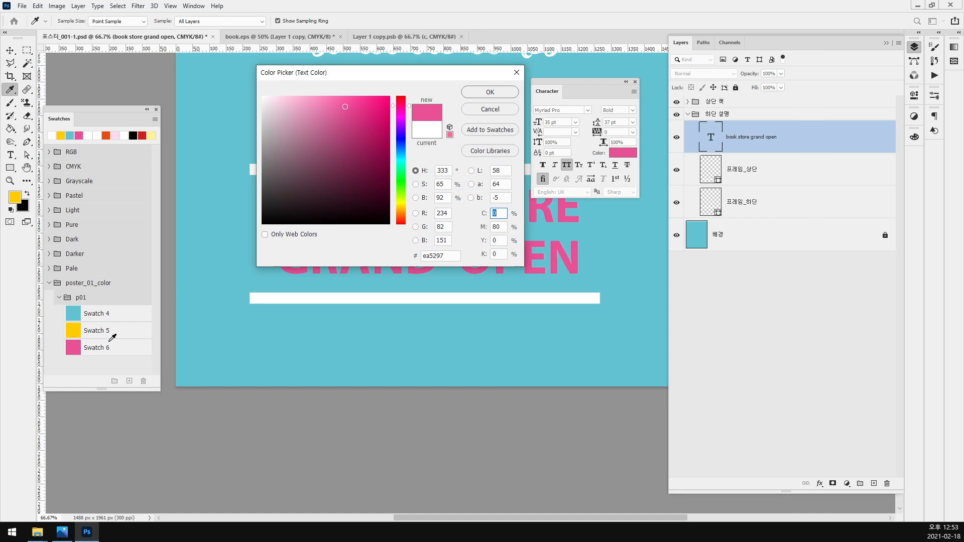
click(487, 92)
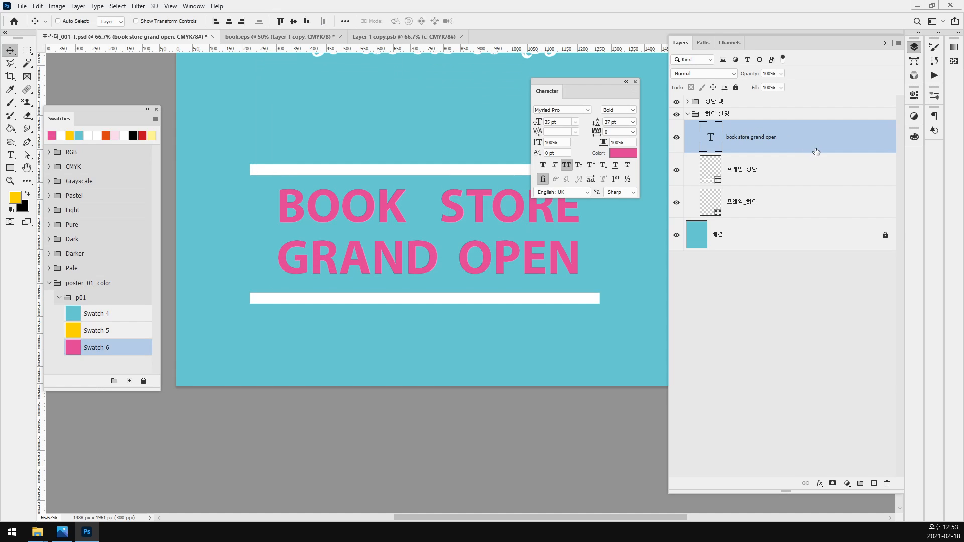
- Duplicate the pink title layer as a white copy and offset the copy about 10 px up and to the left
key(ctrl+j)
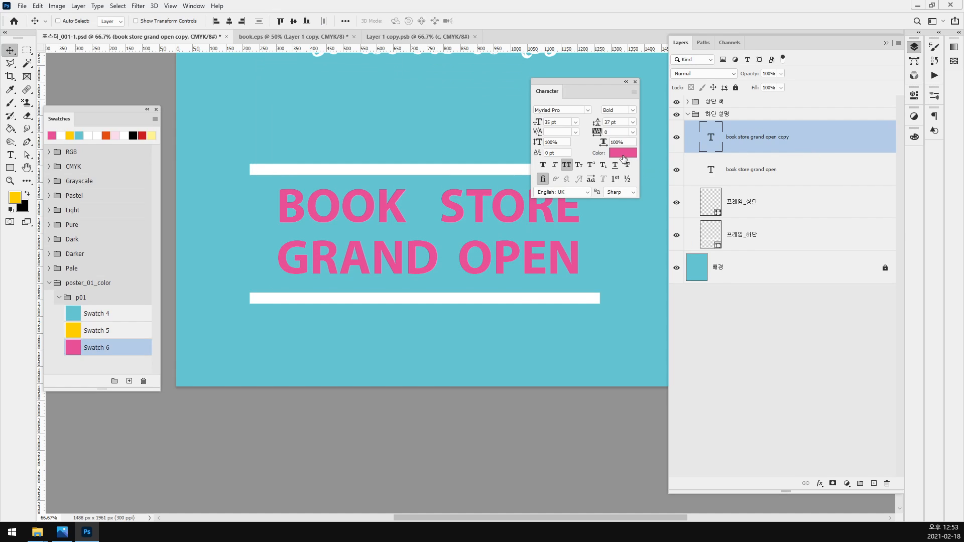
click(623, 154)
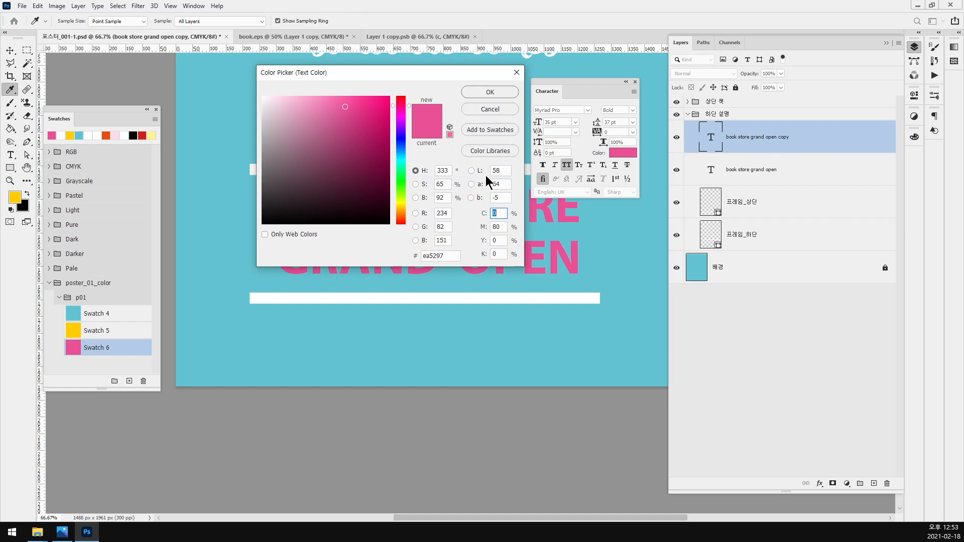
click(59, 135)
click(488, 93)
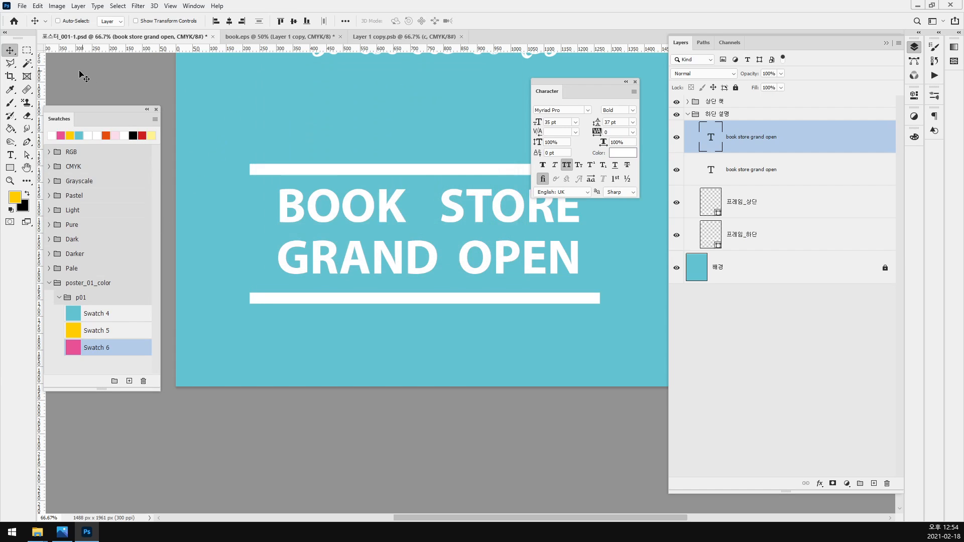
key(shift+Left)
key(shift+Up)
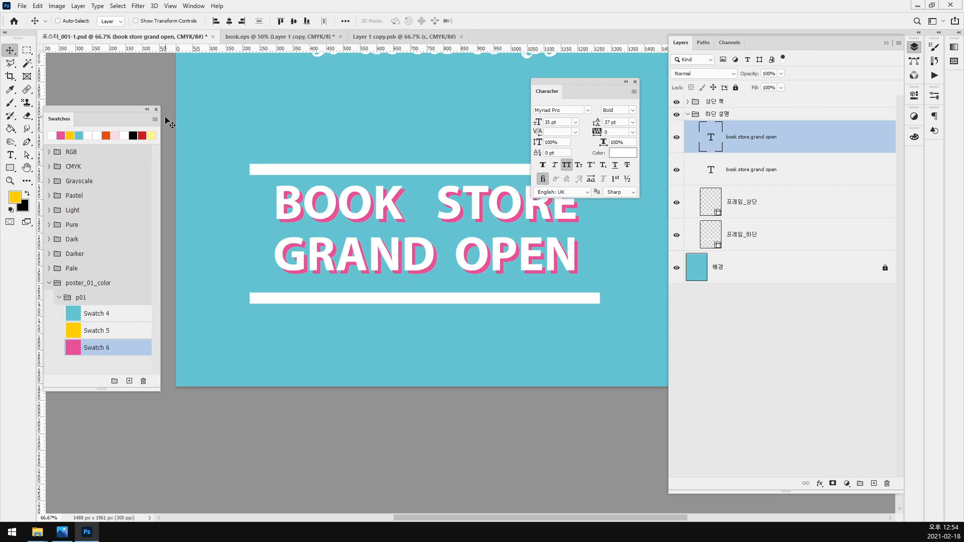
- Delete the pink copy of the "book store grand open" text layer
click(834, 172)
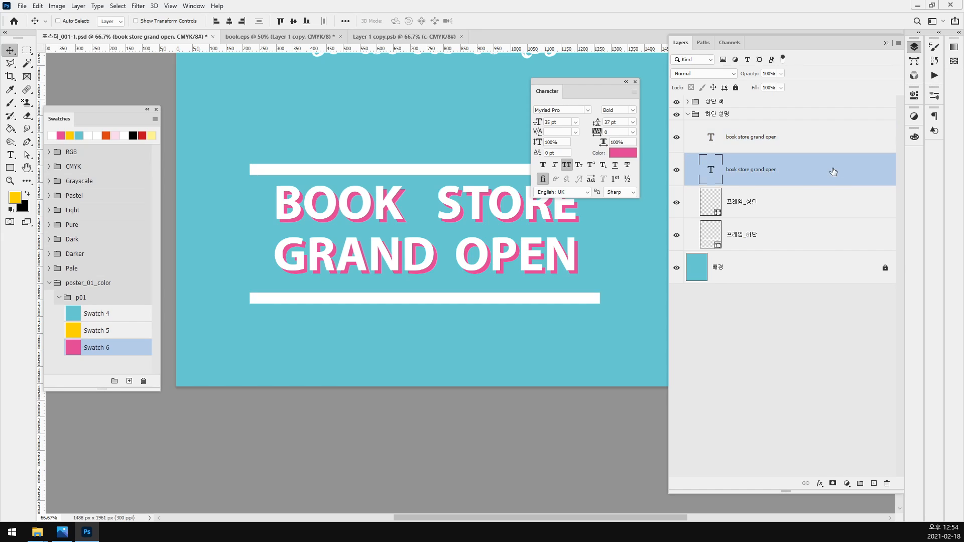
key(Delete)
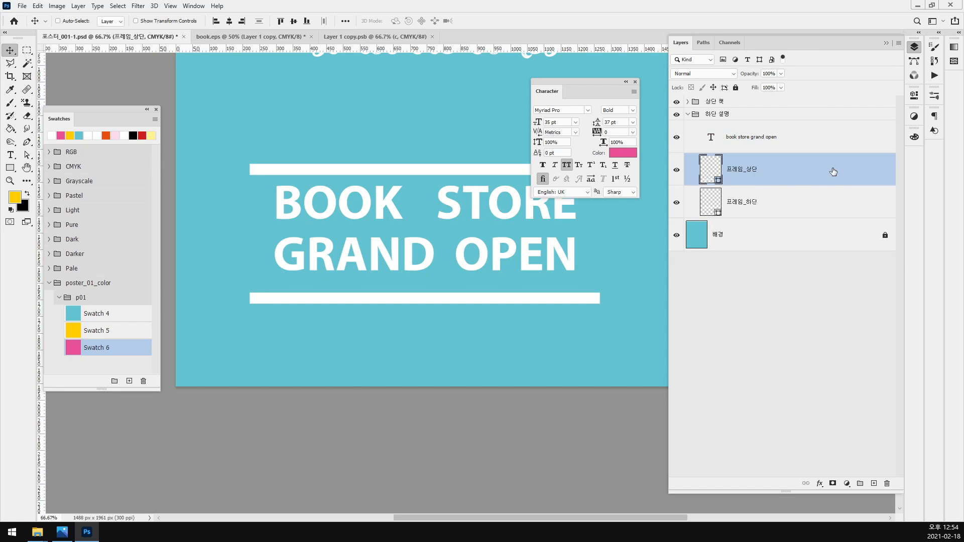
- Add a Drop Shadow to the white "book store grand open" text with size 0 px, angle 121° and distance 16 px
click(793, 143)
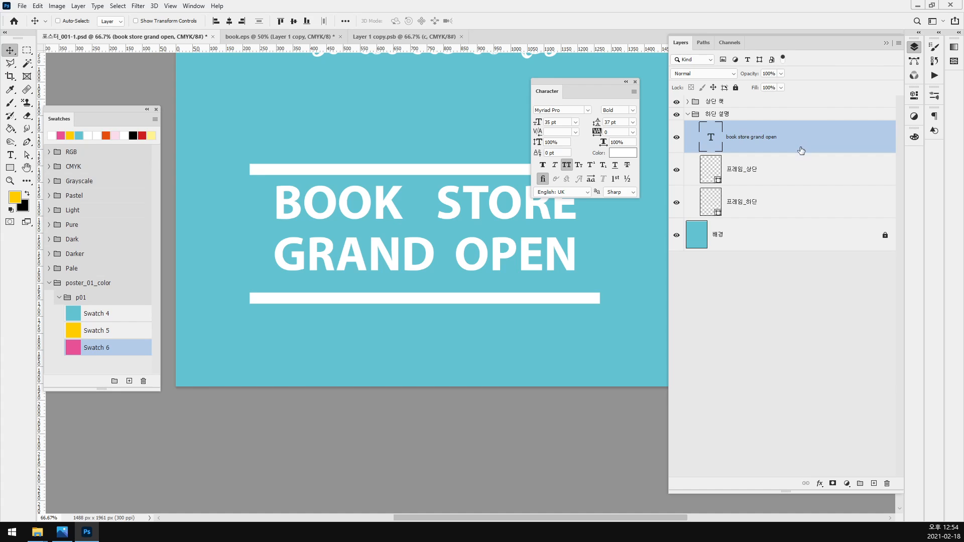
double_click(801, 149)
drag(623, 38, 400, 99)
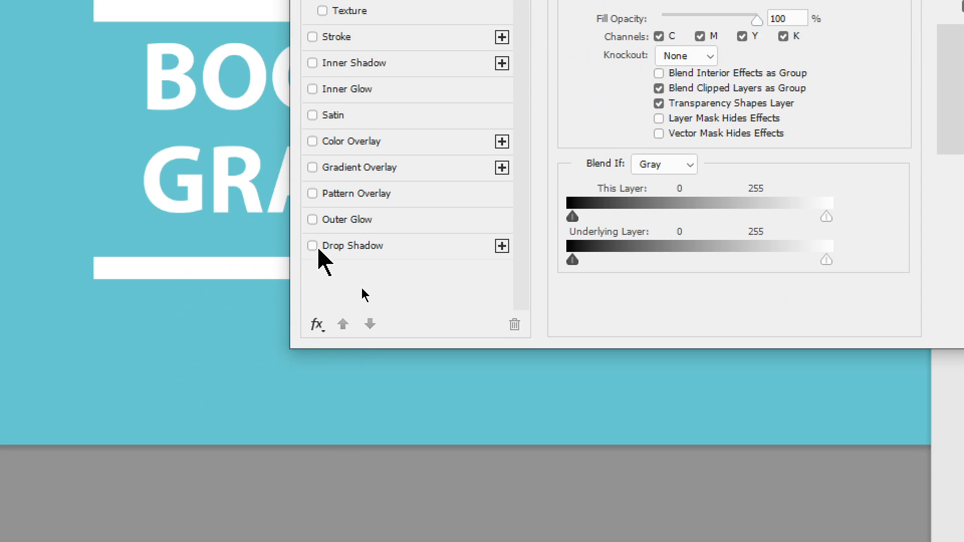
click(316, 247)
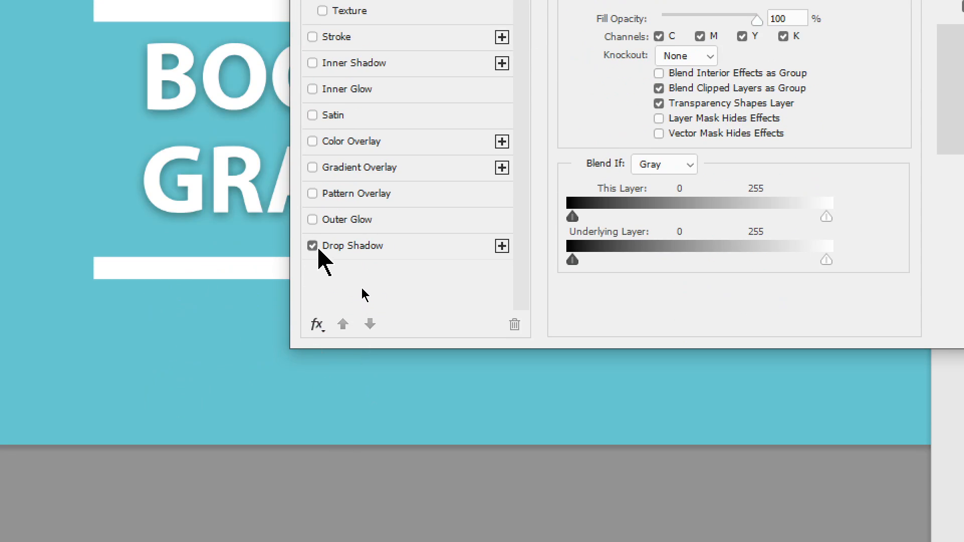
click(371, 251)
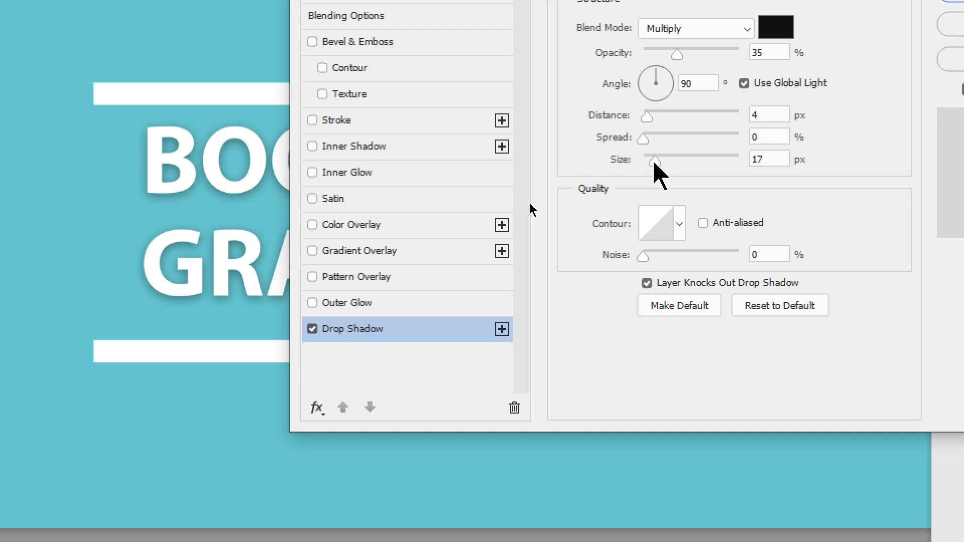
drag(654, 162, 613, 156)
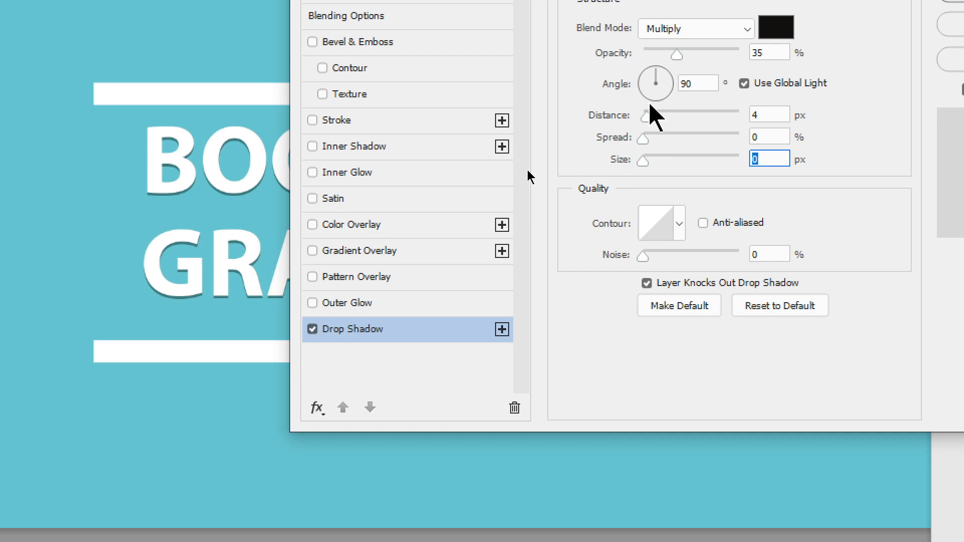
drag(652, 82, 650, 81)
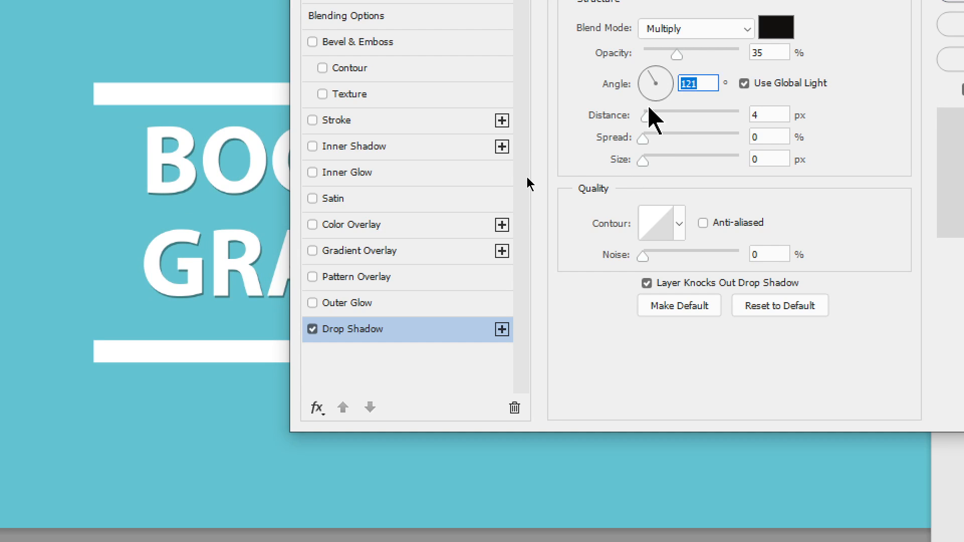
drag(646, 117, 659, 117)
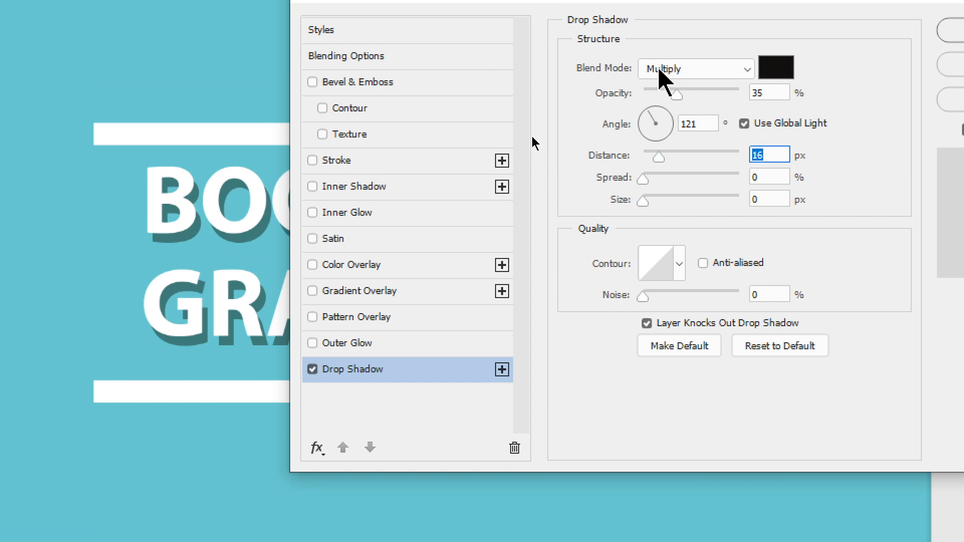
- Set the drop shadow's blend mode to Normal and its opacity to 100%
click(656, 65)
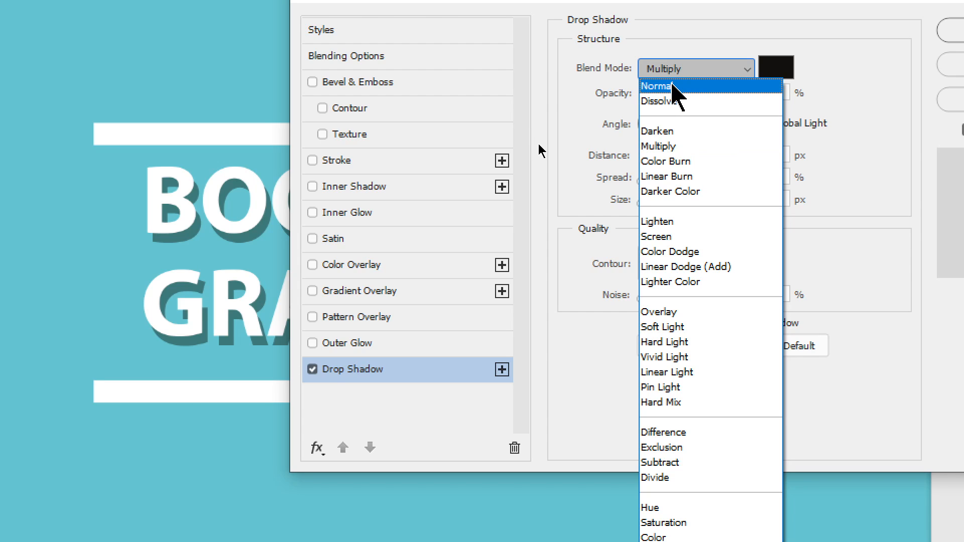
click(673, 86)
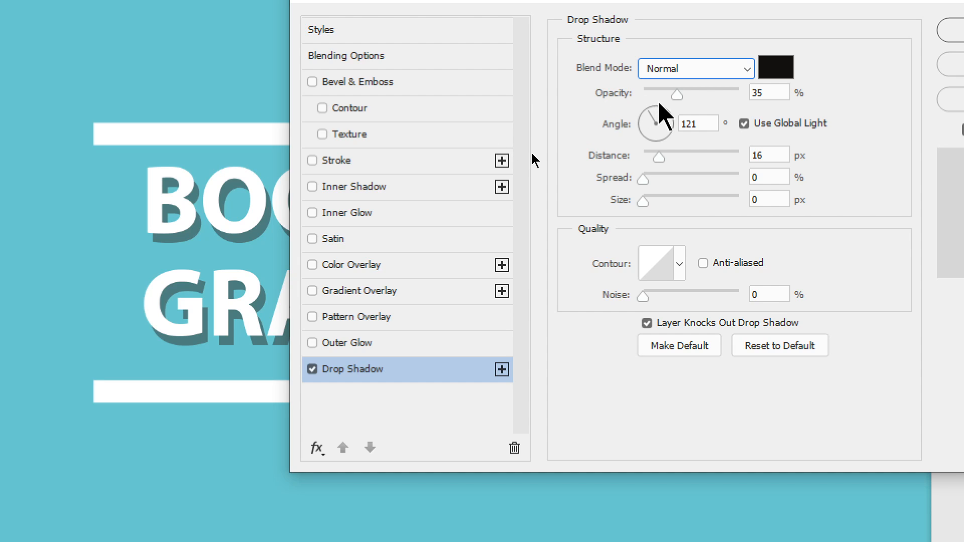
drag(674, 96, 760, 97)
double_click(761, 93)
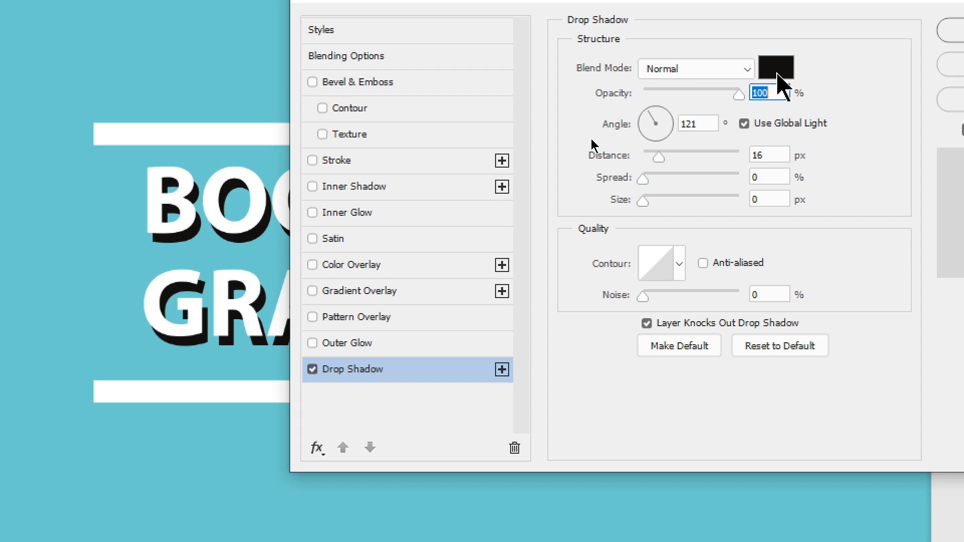
- Change the drop shadow's colour to the pink Swatch 6 from the p01 swatch group
click(778, 74)
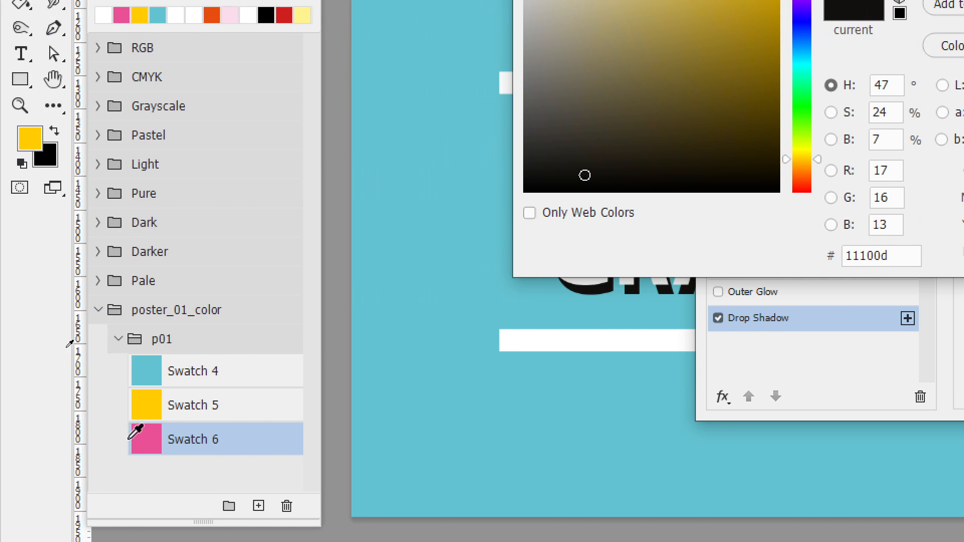
click(142, 439)
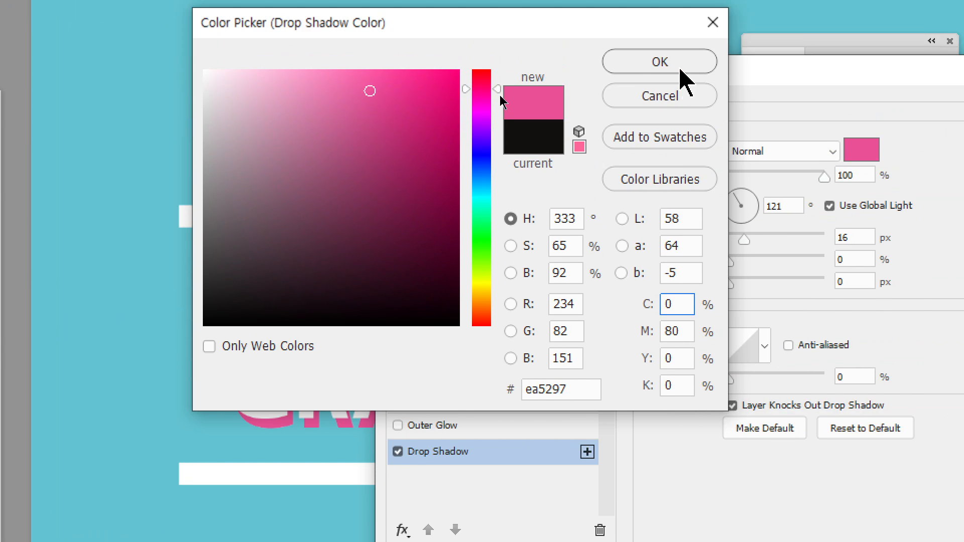
click(681, 71)
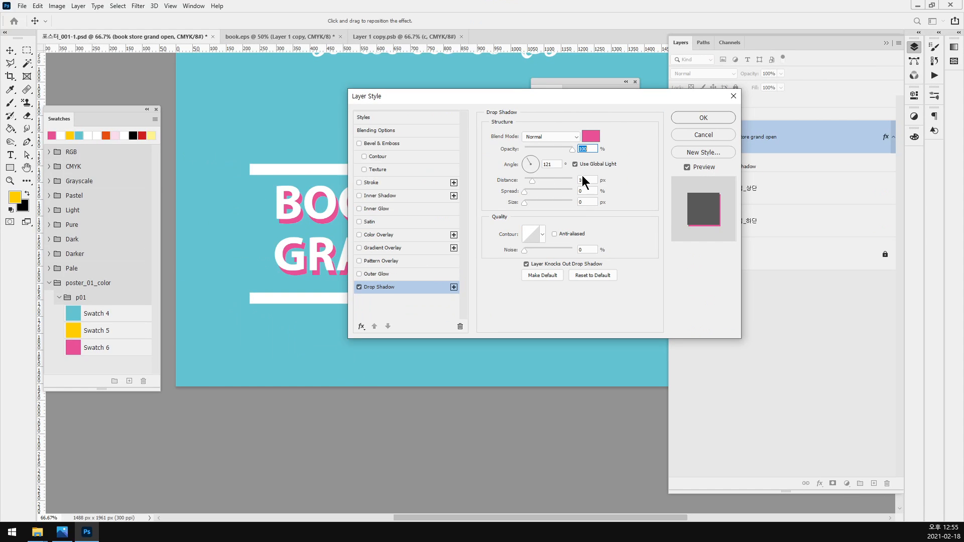
- Set the drop shadow's angle to 120° and apply the layer style
click(584, 181)
double_click(558, 167)
text(120)
click(697, 118)
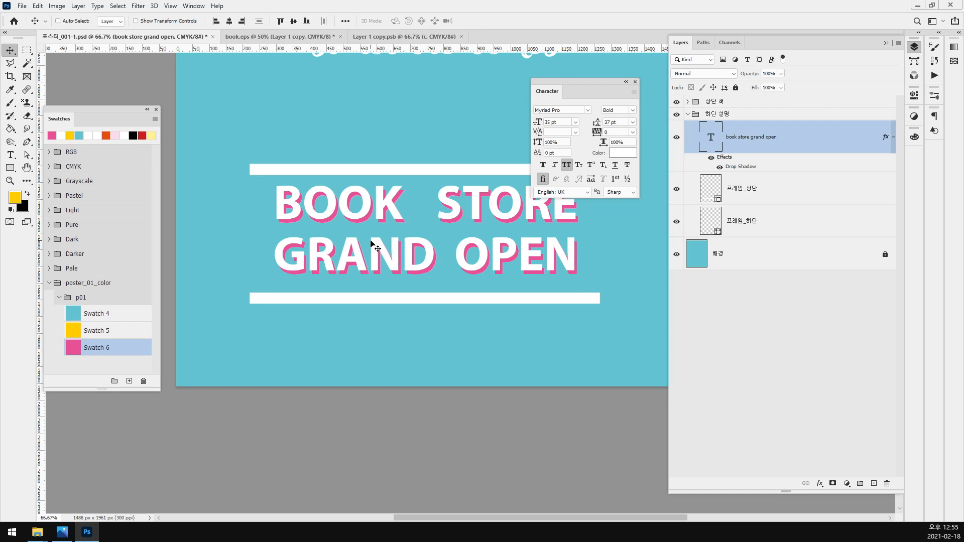
- Review the whole poster layout and the layers in the 상단 책 group, leaving both layer groups collapsed
scroll(370, 247, down, 3)
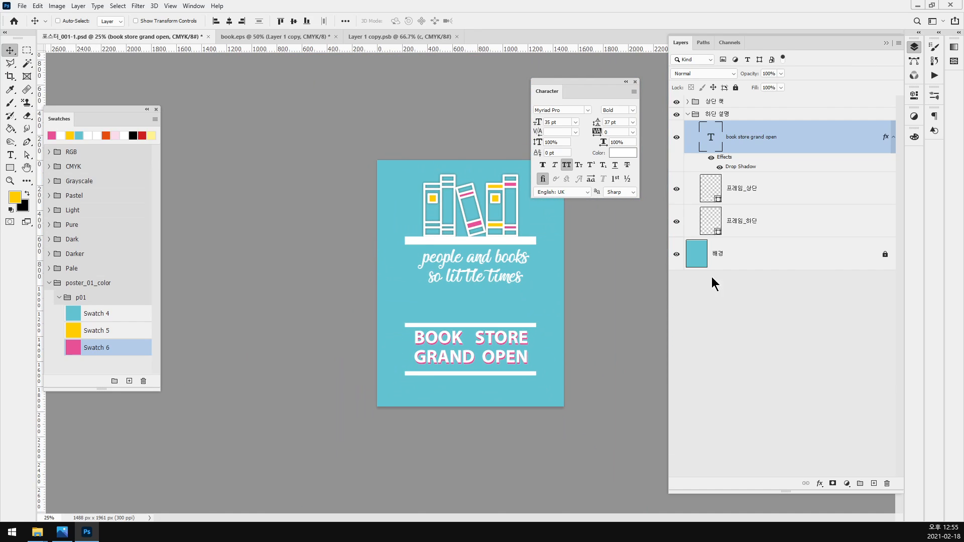
click(689, 116)
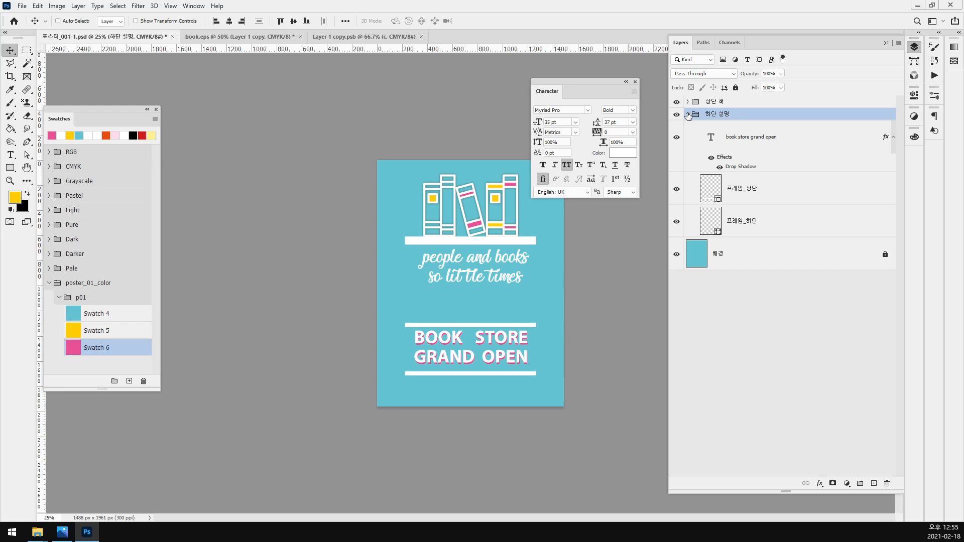
click(688, 115)
click(688, 102)
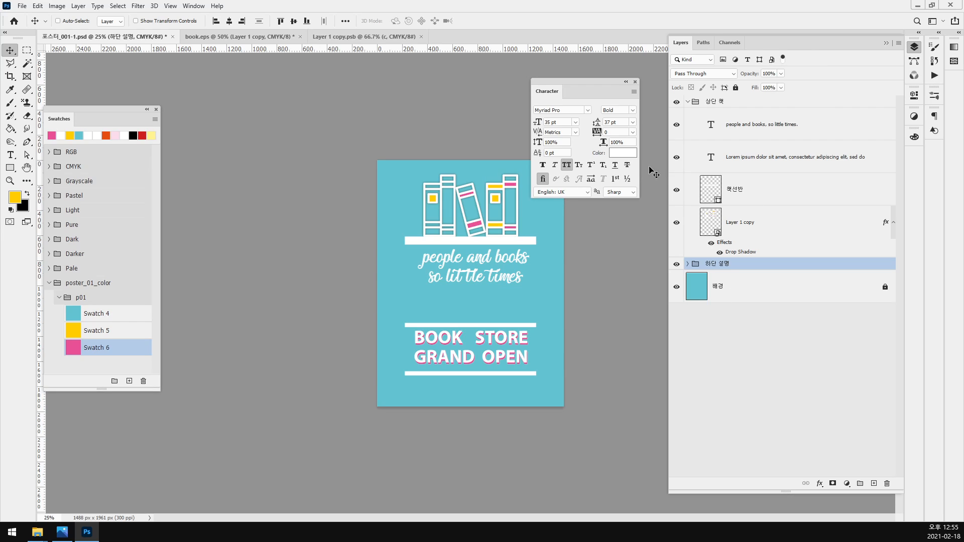
click(688, 102)
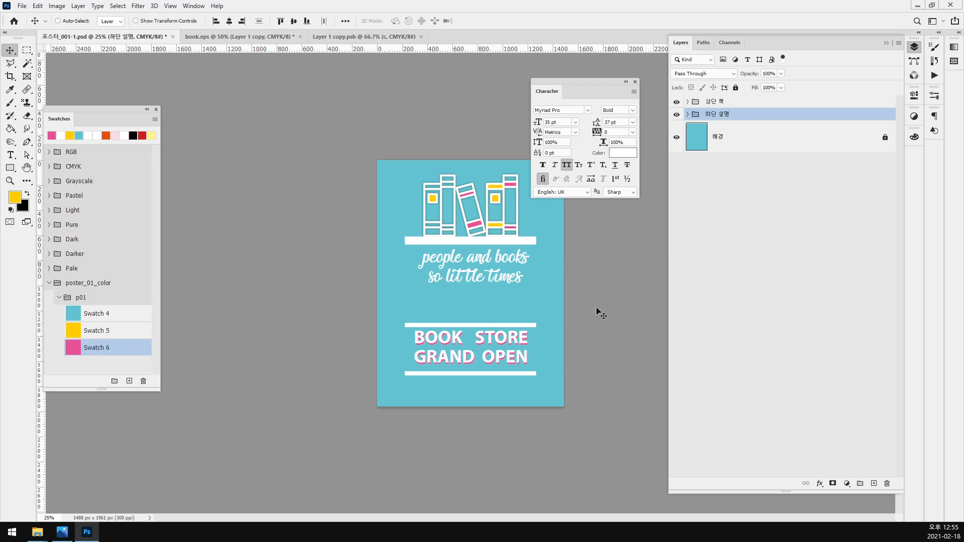
ctrl+click(512, 355)
ctrl+click(512, 354)
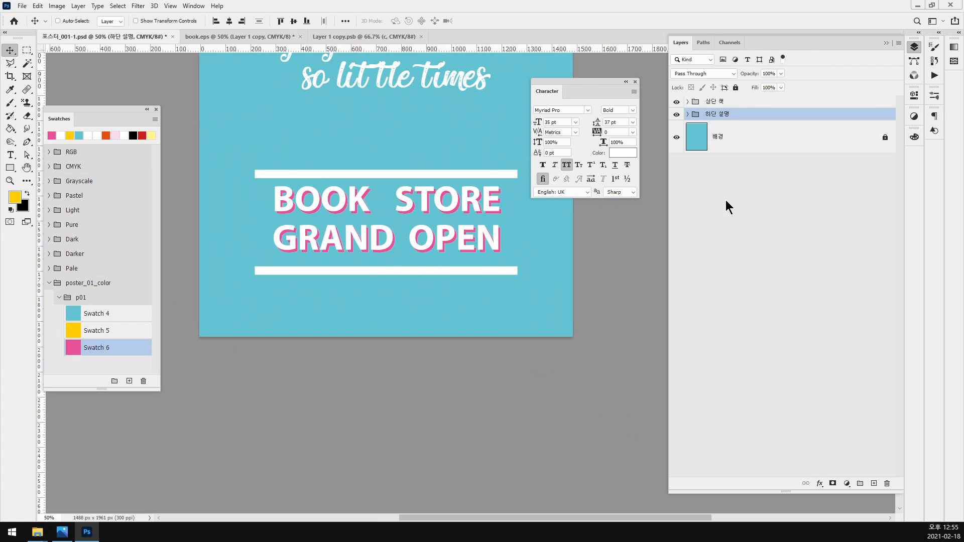
- Expand the 하단 설명 group and check the "book store grand open" layer by hiding and showing it
click(727, 201)
click(687, 114)
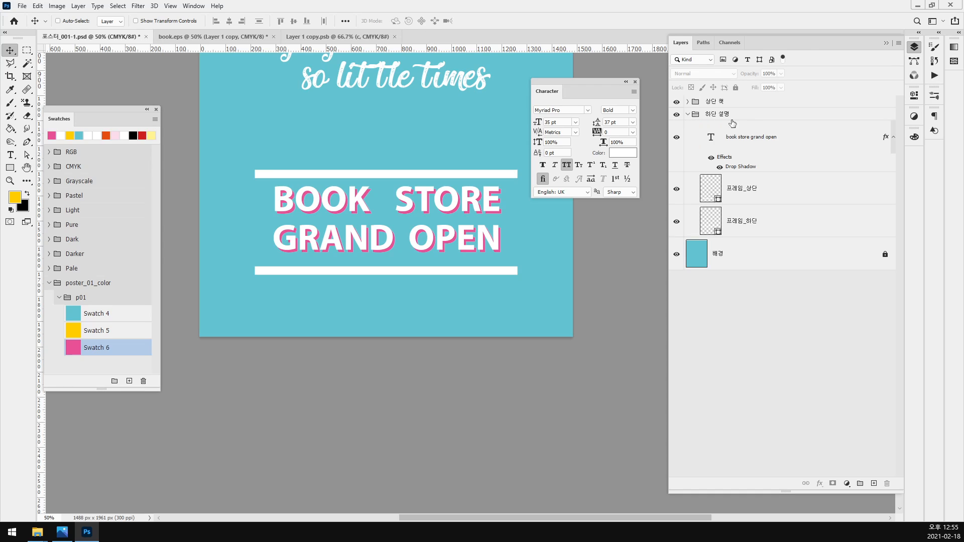
click(750, 138)
click(676, 138)
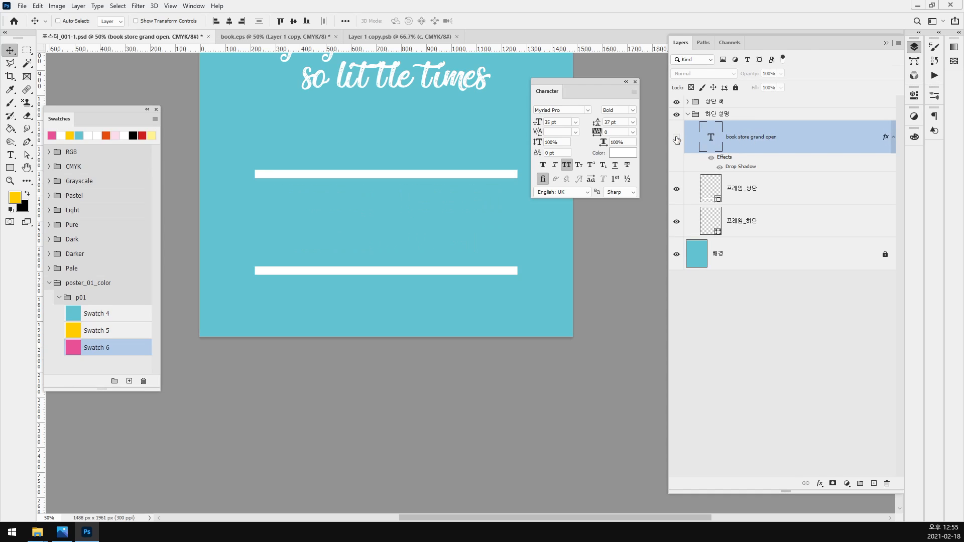
click(677, 138)
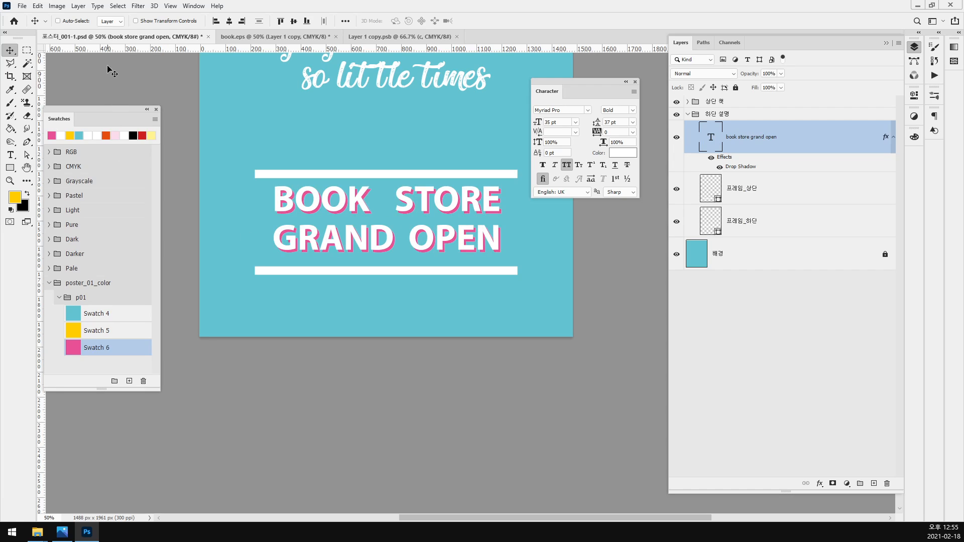
- Try warping the "book store grand open" text with the Arc style and the Arch style at +24% bend, and cancel the warp
click(93, 7)
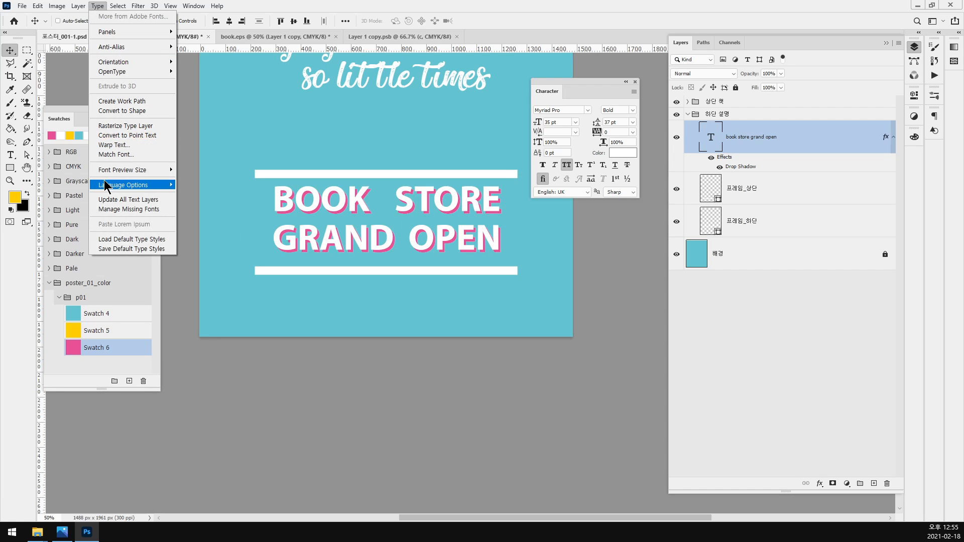
click(136, 147)
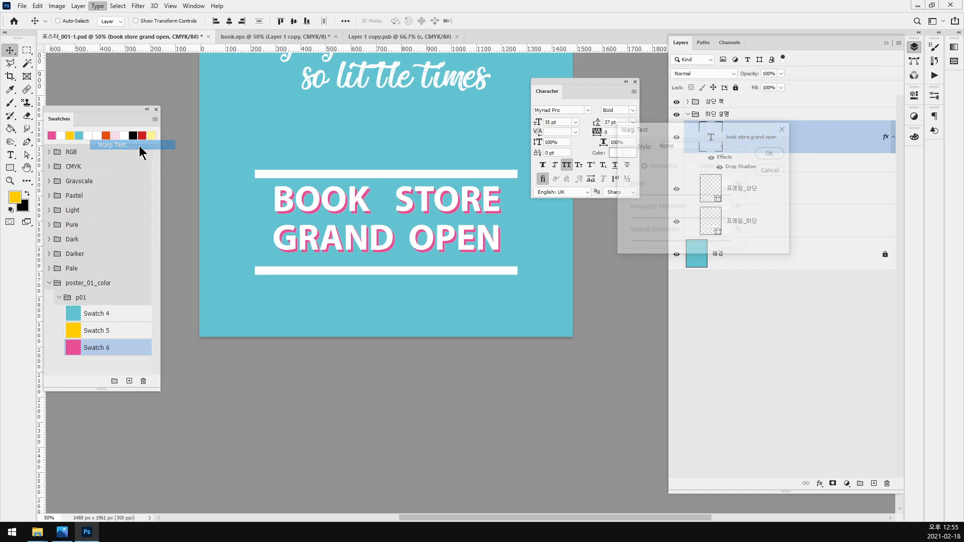
drag(657, 128, 251, 52)
click(289, 68)
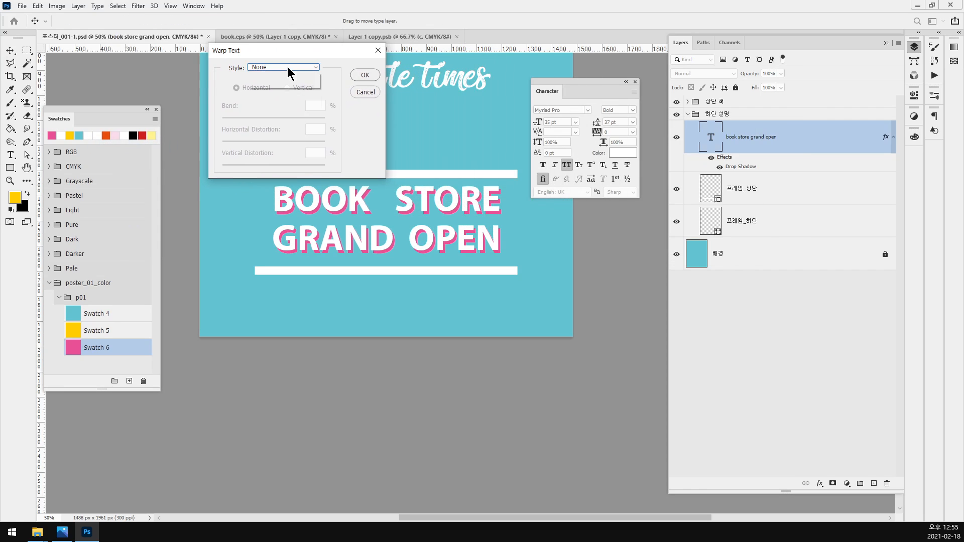
click(284, 98)
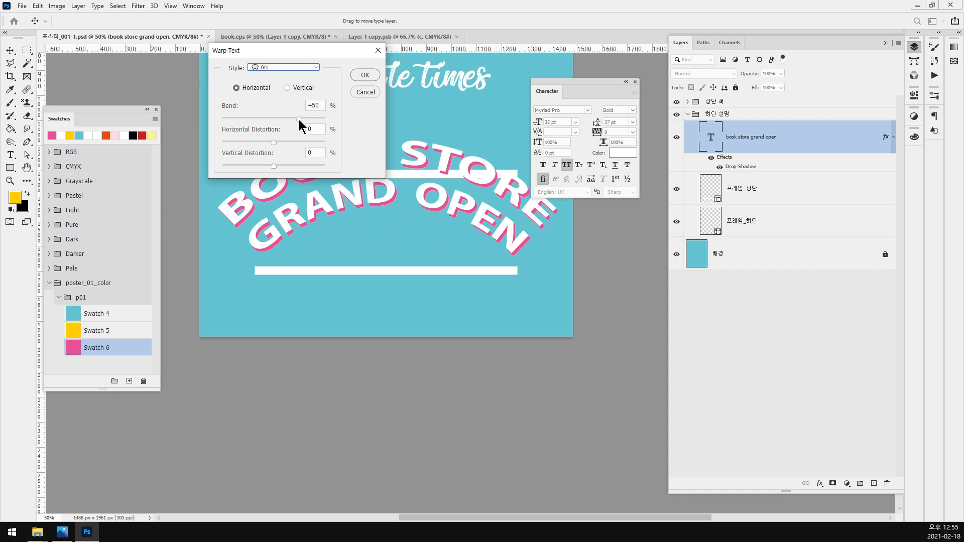
mouse_move(300, 119)
mouse_down()
mouse_move(280, 119)
mouse_move(290, 120)
mouse_up()
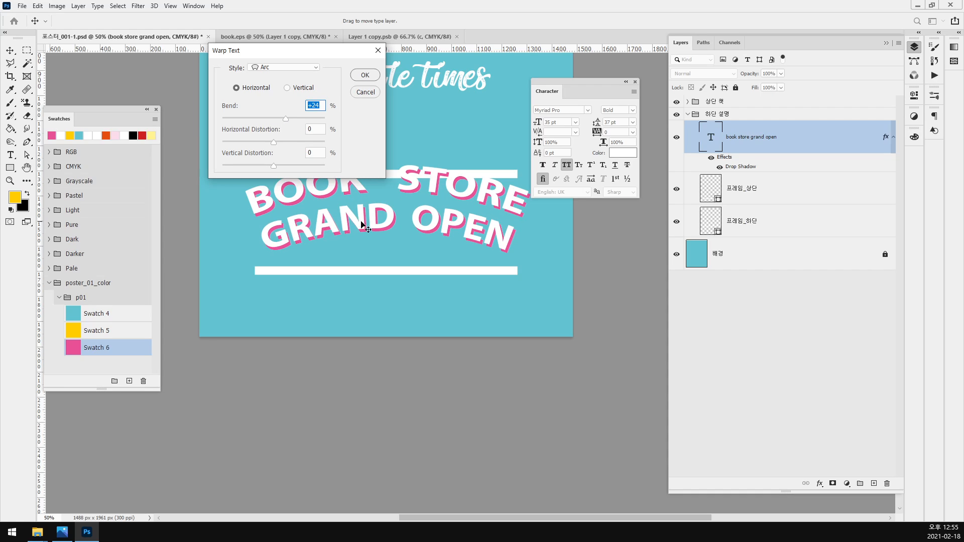
click(301, 67)
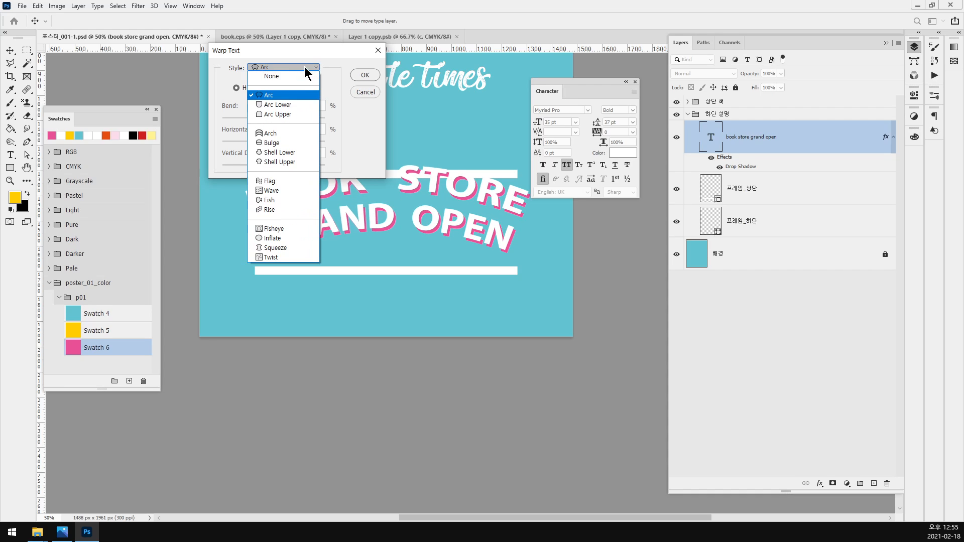
click(292, 131)
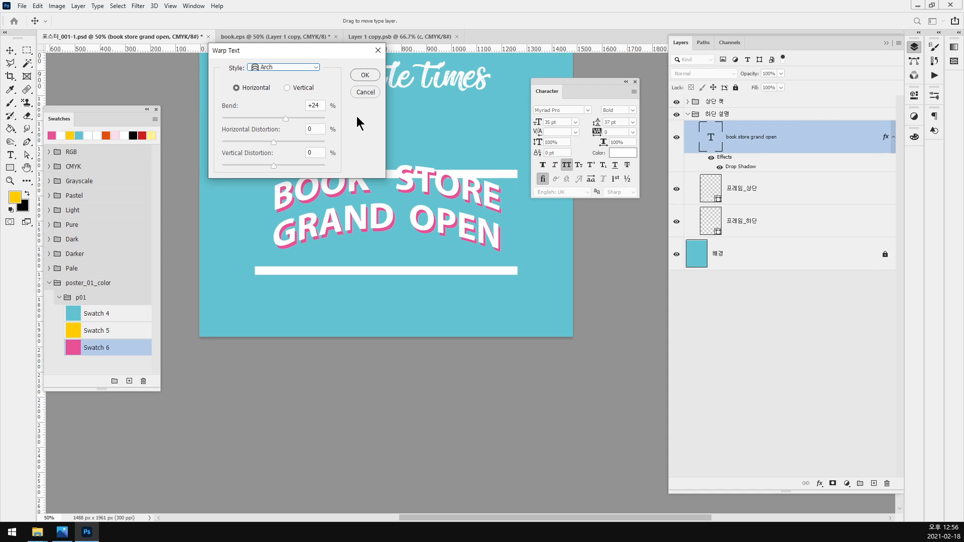
click(366, 92)
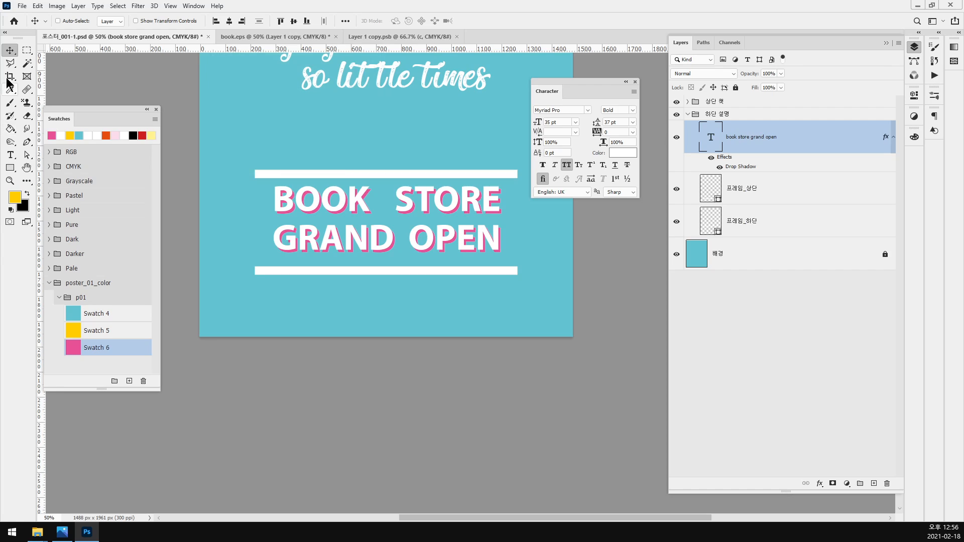
- Deselect all layers and dock the floating Character panel with the collapsed panels
click(841, 394)
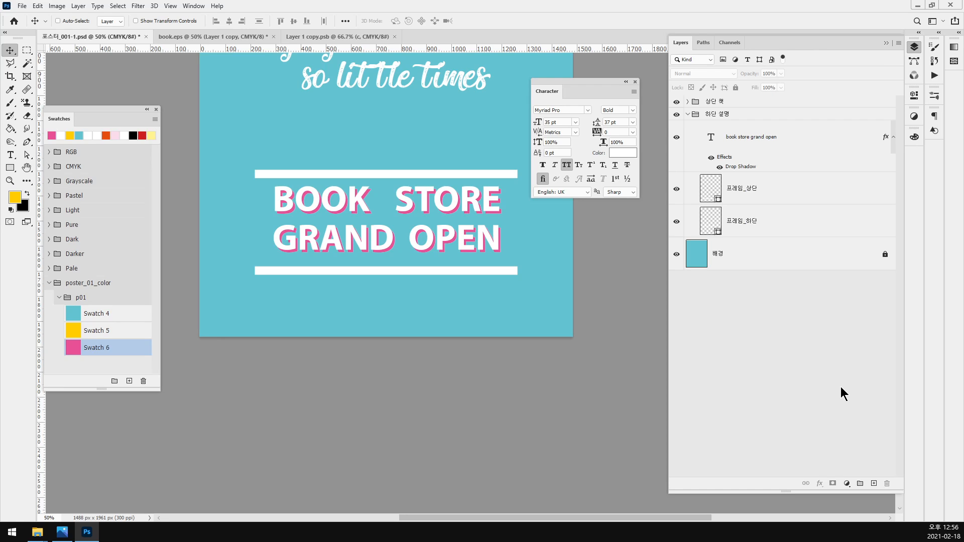
key(ctrl+minus)
key(ctrl+minus)
key(ctrl+minus)
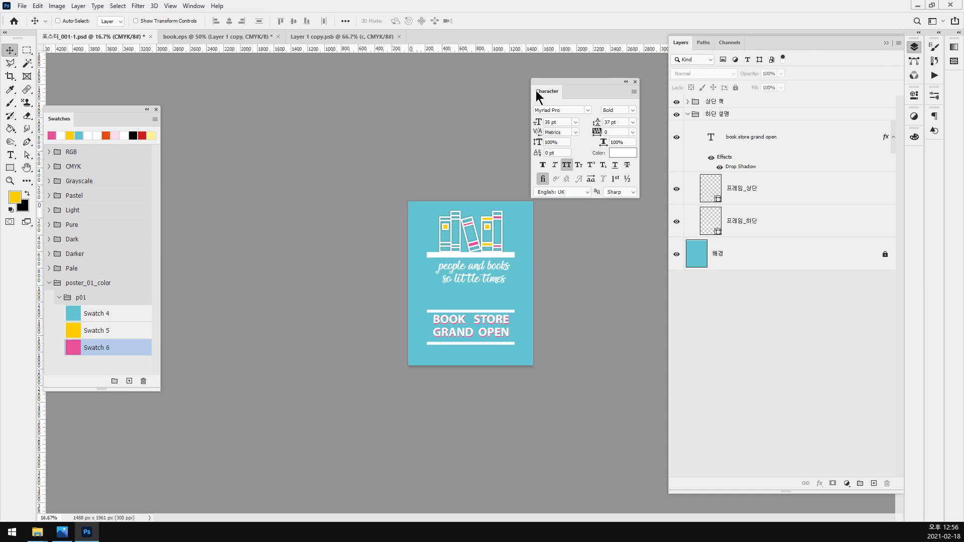
drag(553, 86, 938, 153)
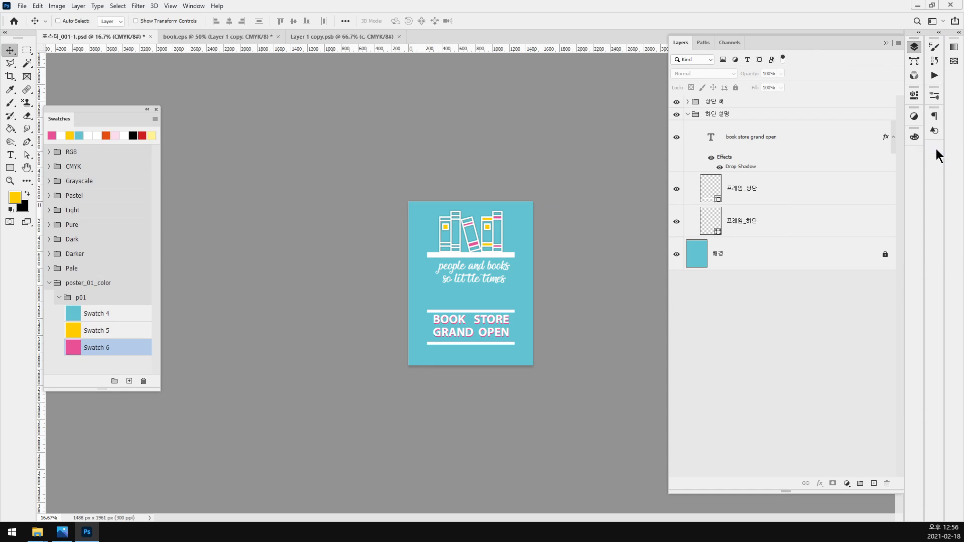
- Collapse the Layers panel and save the finished bookstore poster
click(914, 49)
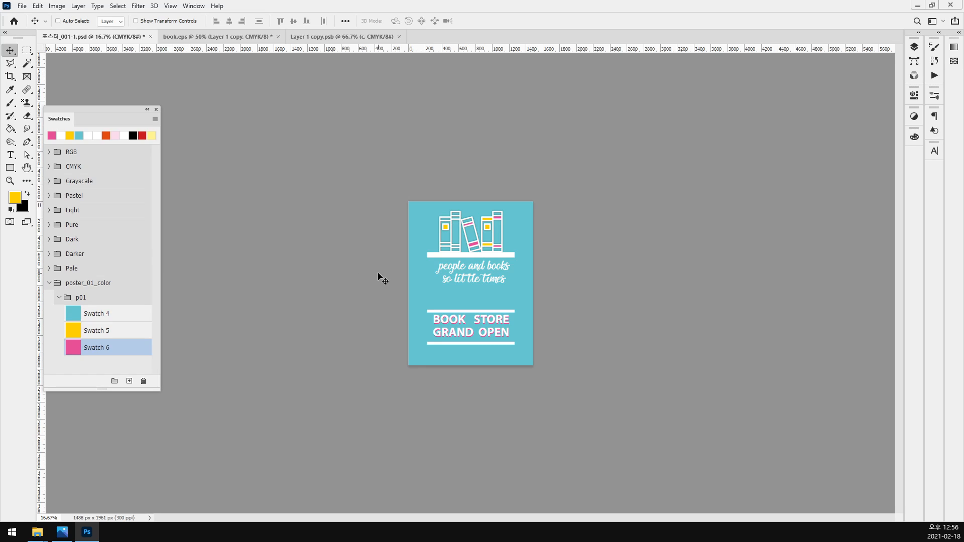
key(ctrl+s)
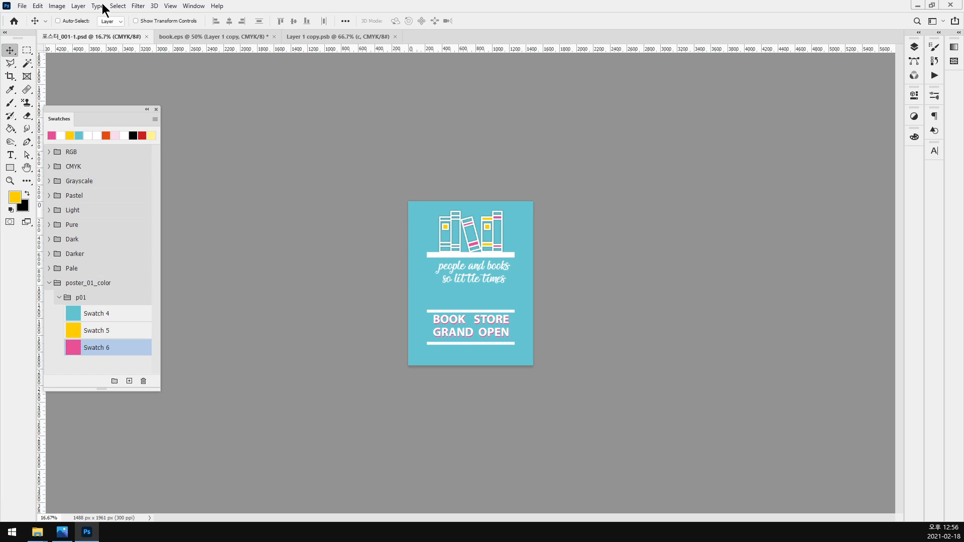
- Try to package the bookstore poster document
click(36, 7)
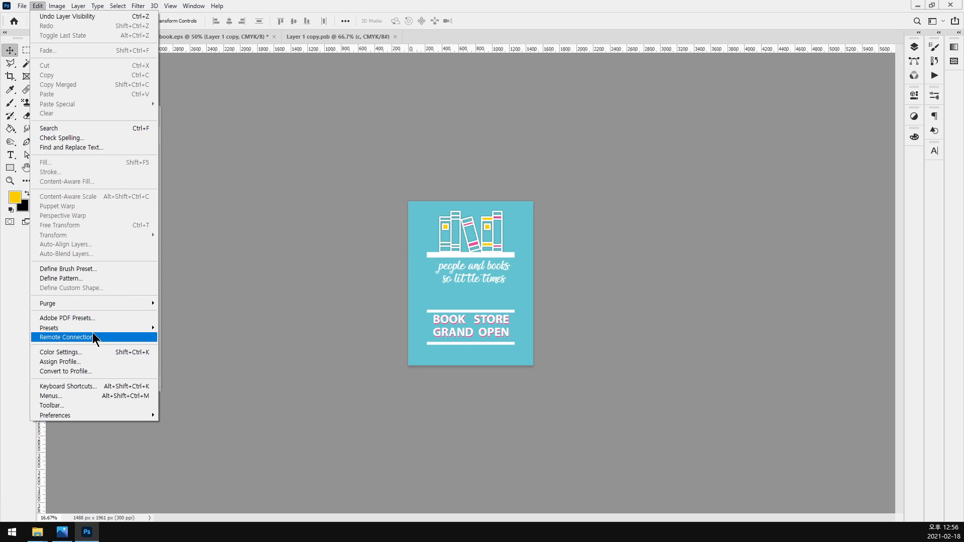
click(22, 5)
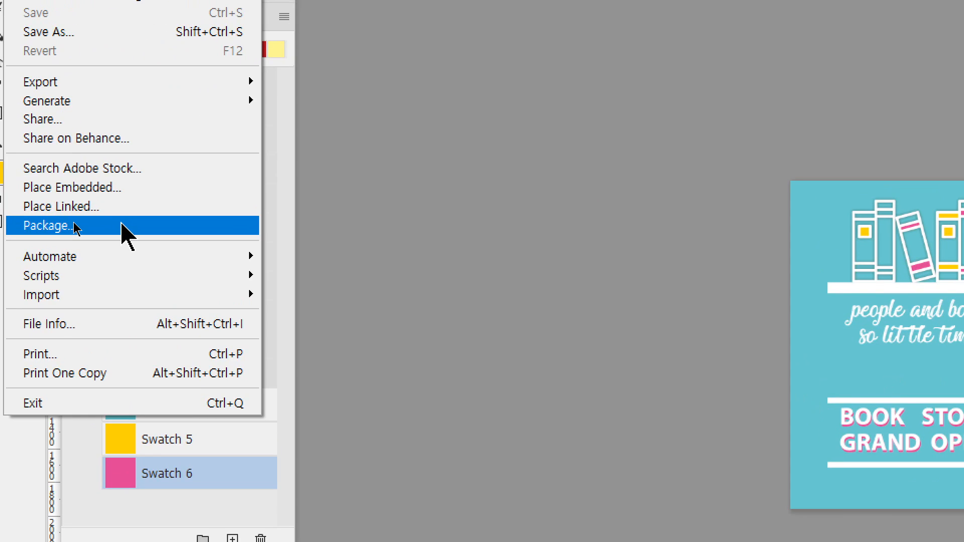
click(74, 226)
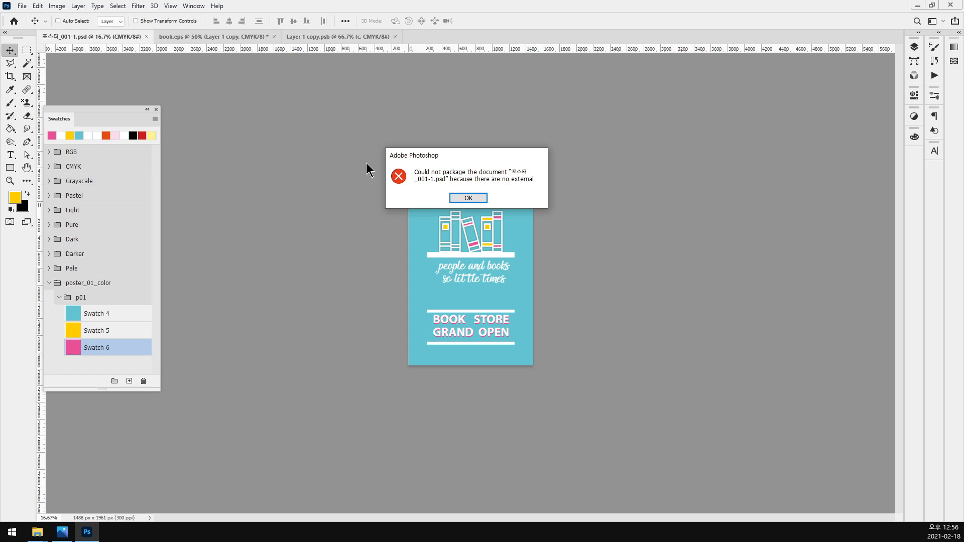
click(467, 198)
- Examine the poster up close and its book.eps source artwork, returning to the whole poster fitted in view
scroll(482, 193, up, 3)
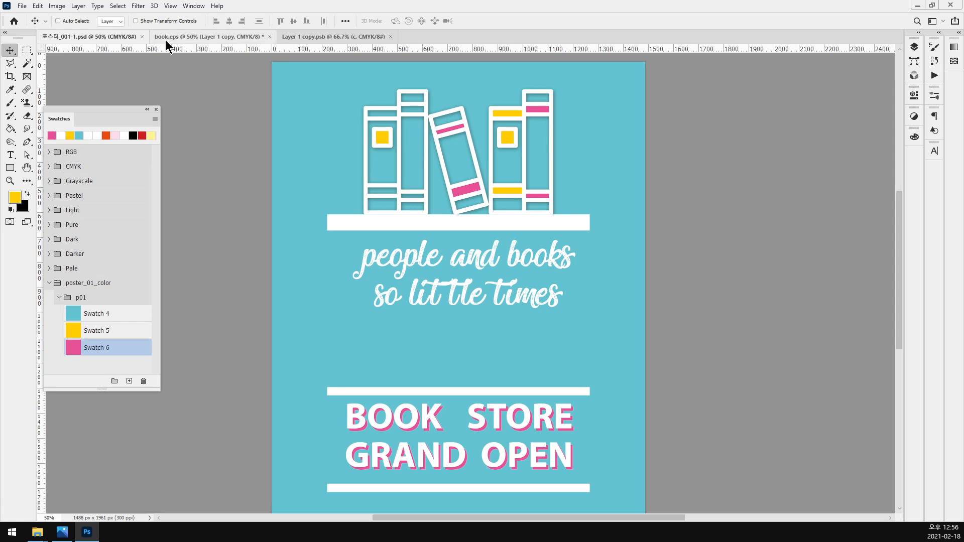
click(196, 36)
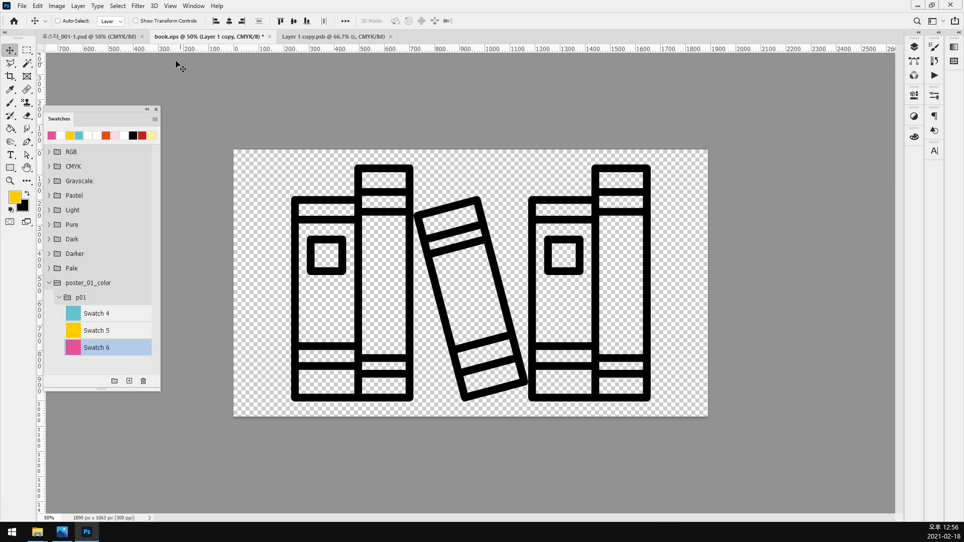
click(124, 37)
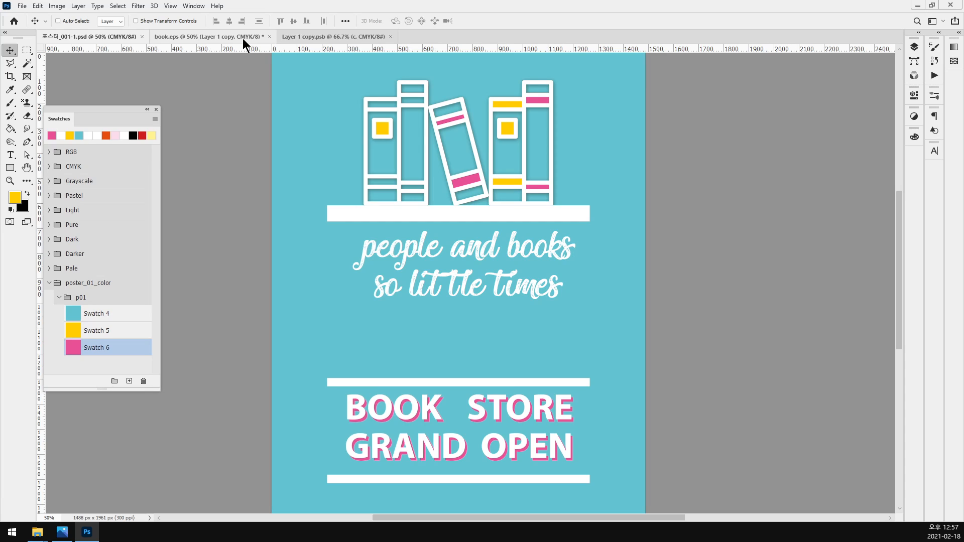
key(ctrl+0)
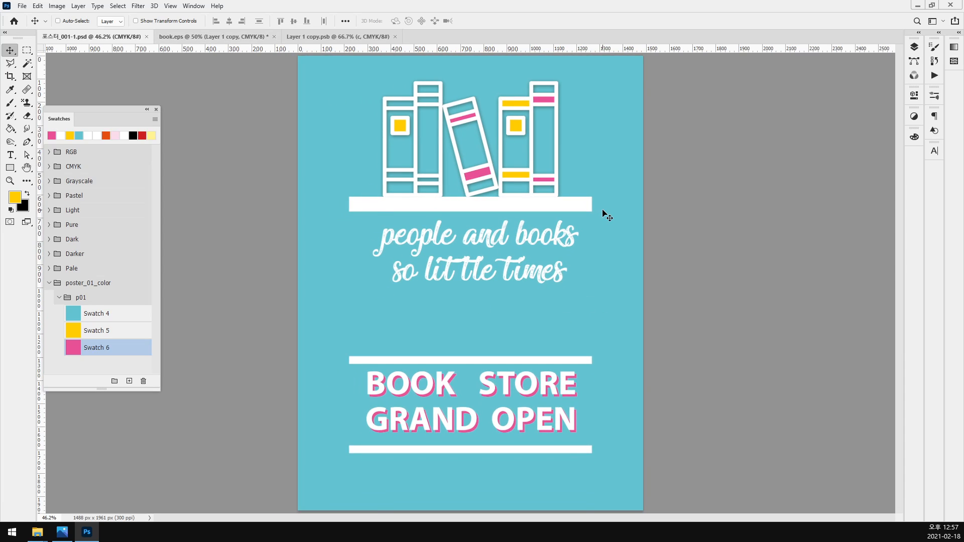
- Close the poster, book.eps without saving its changes, and the remaining Layer 1 copy.psb document
key(ctrl+w)
key(ctrl+w)
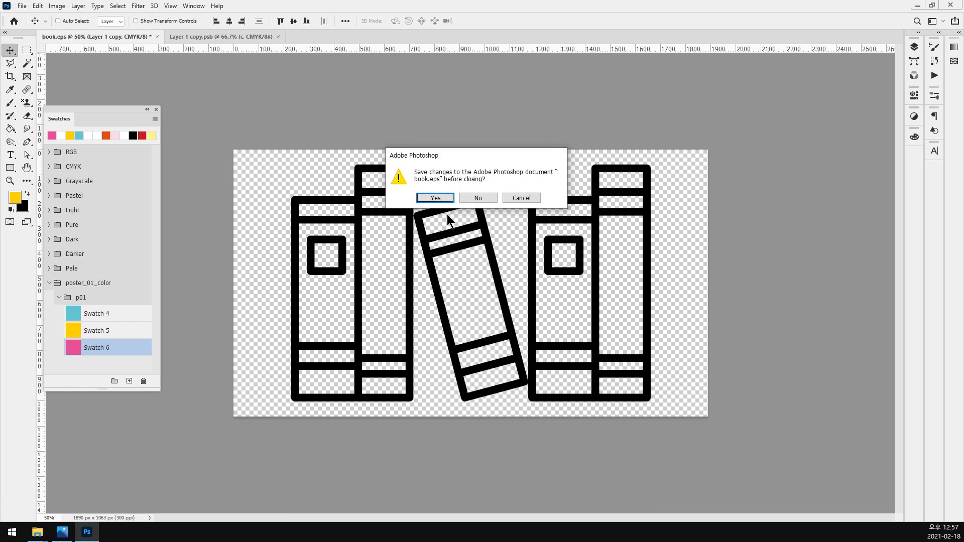
click(486, 198)
key(ctrl+w)
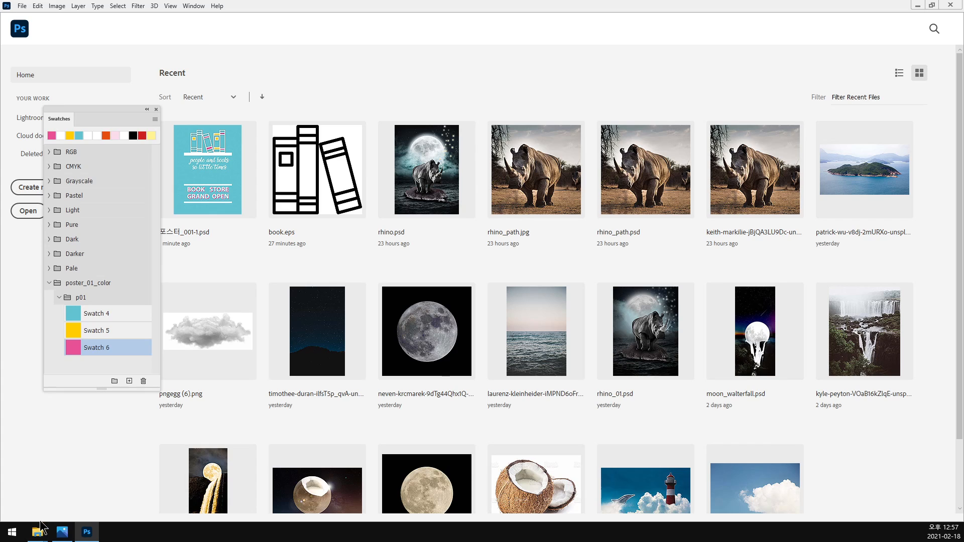
- Close the open photo viewer window and open the reference image poster_02_sample-02.jpg from the 04_poster_02 folder inside 07_poster
click(57, 536)
click(531, 11)
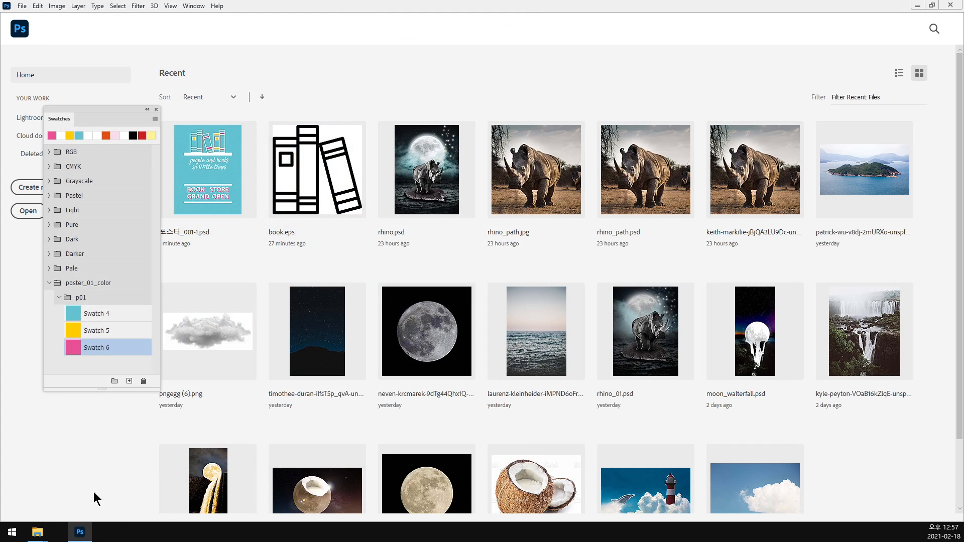
mouse_move(31, 533)
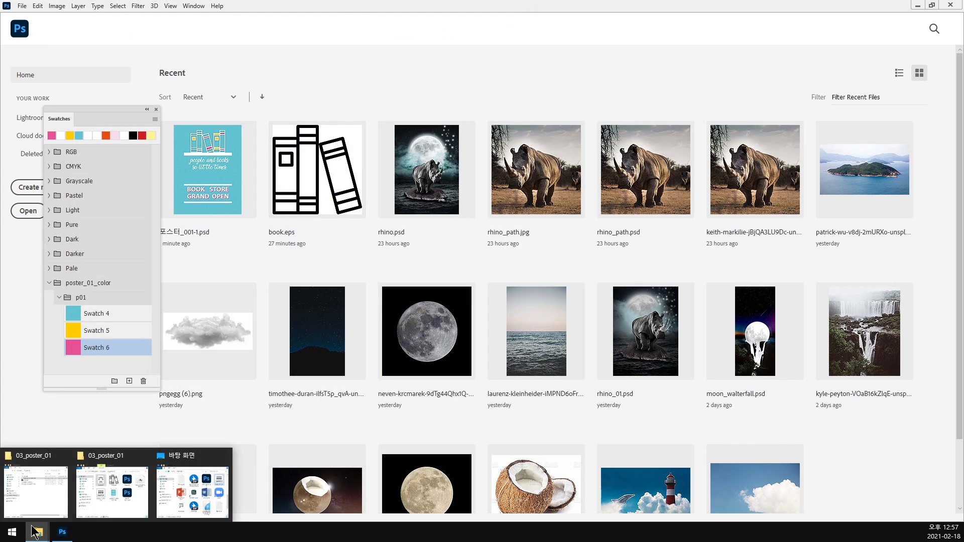
click(103, 515)
click(327, 272)
click(170, 59)
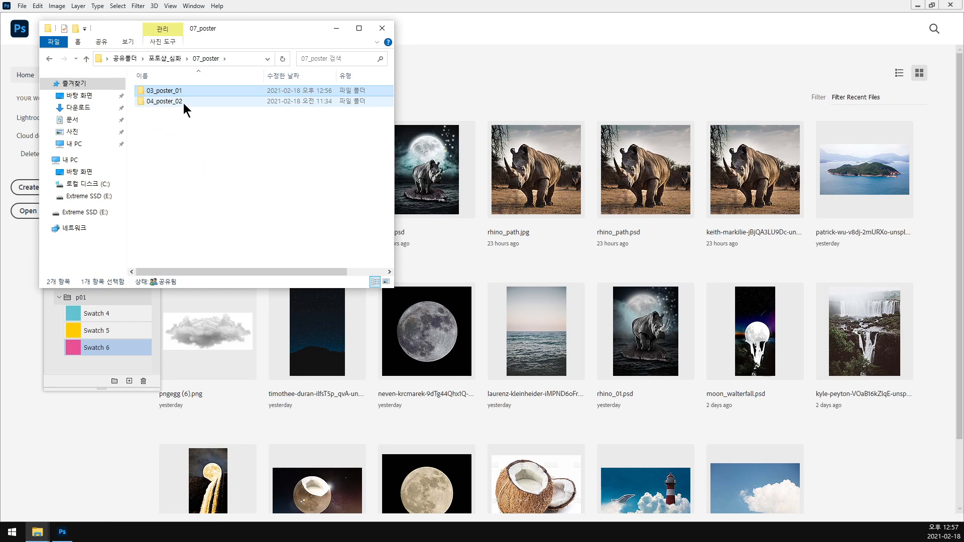
click(183, 104)
double_click(183, 104)
double_click(227, 112)
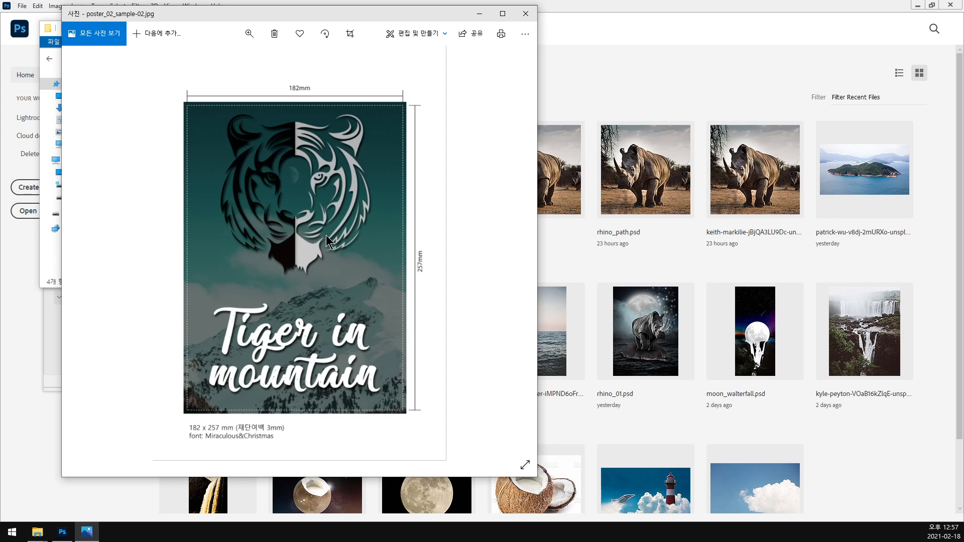
- Switch back to Photoshop and start a new document with a width of 182 mm and a height of 257 mm
click(753, 62)
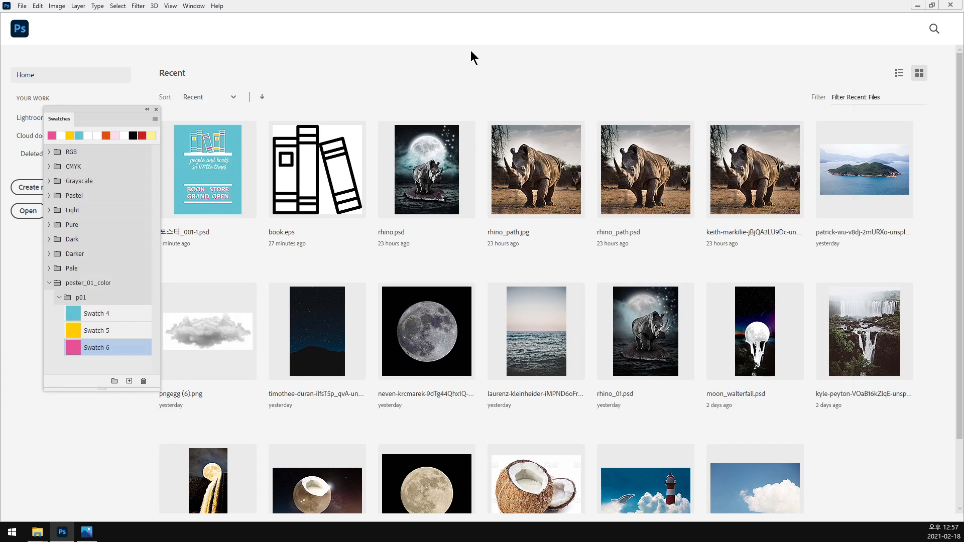
key(ctrl+n)
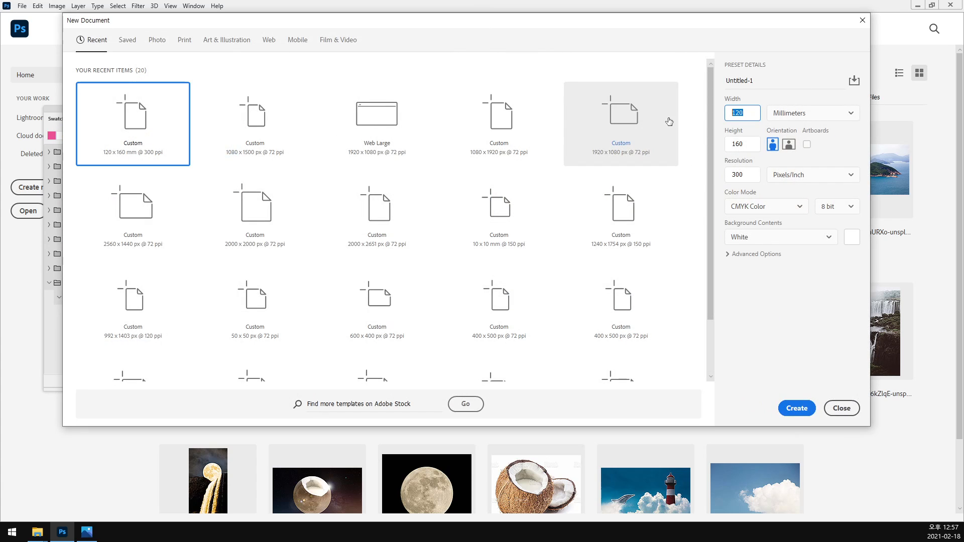
text(182)
key(Tab)
key(Tab)
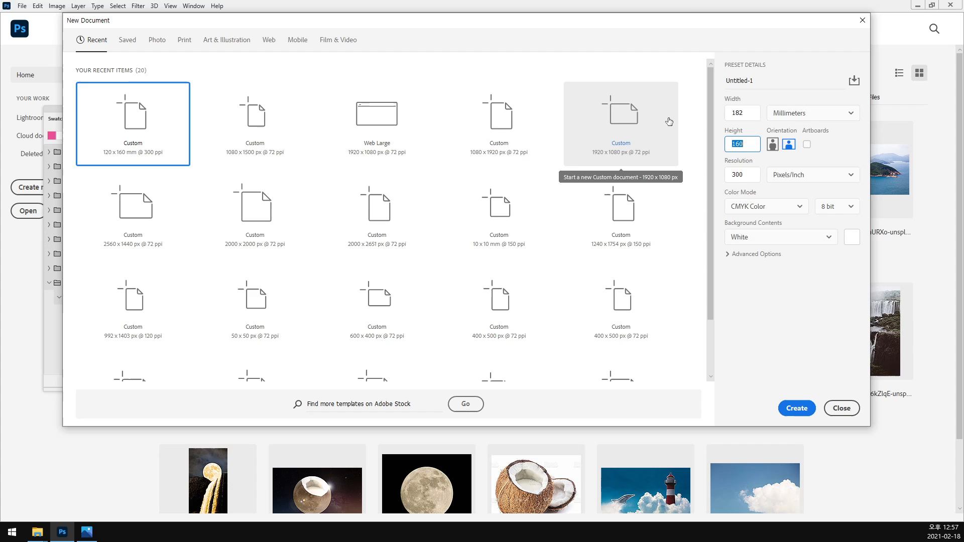
text(257)
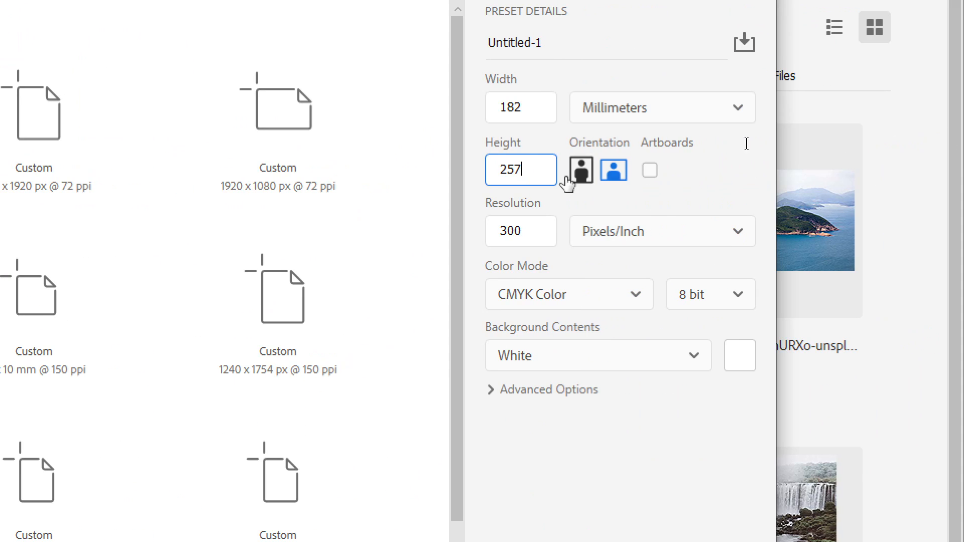
- Add 6 mm to both dimensions for the trim margin, making the new document 188 × 263 mm
click(548, 107)
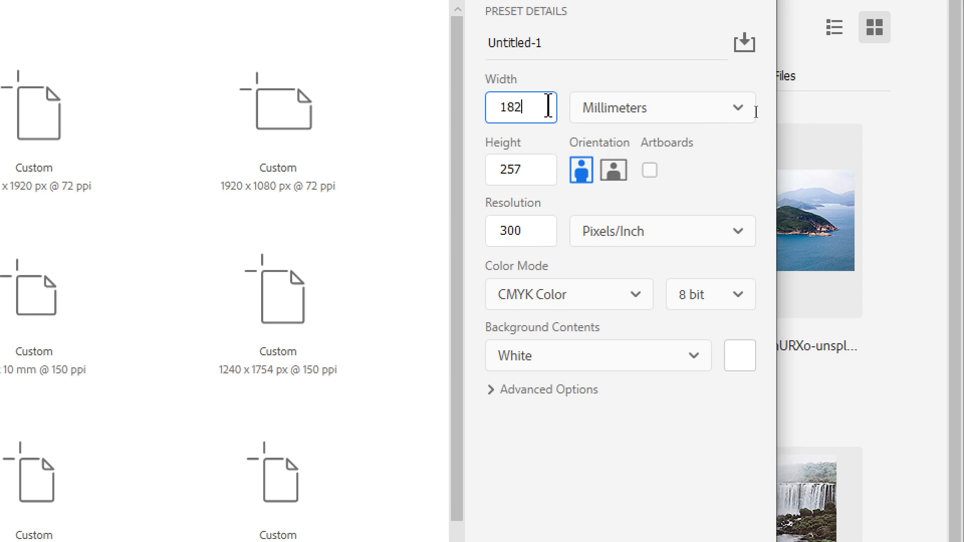
text(+6)
key(shift+Left)
key(shift+Left)
key(Tab)
key(Tab)
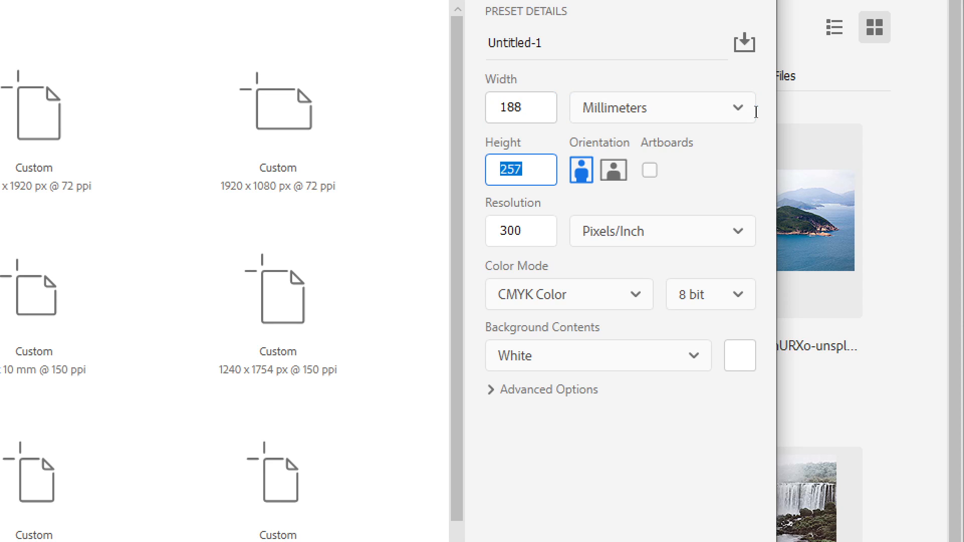
key(Right)
text(+6)
key(Tab)
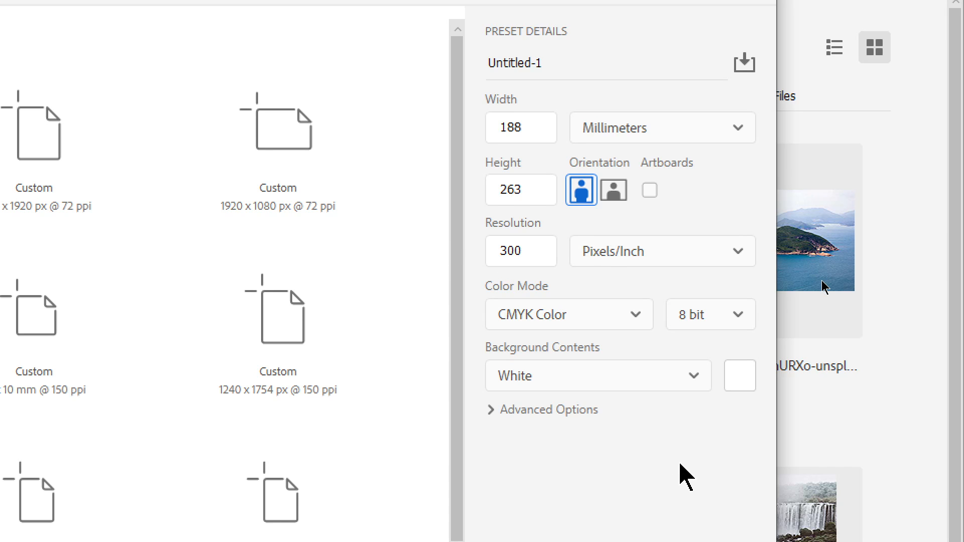
- Review the color profile and pixel aspect ratio choices, keep Don't Color Manage and Square Pixels, and create the document
click(558, 410)
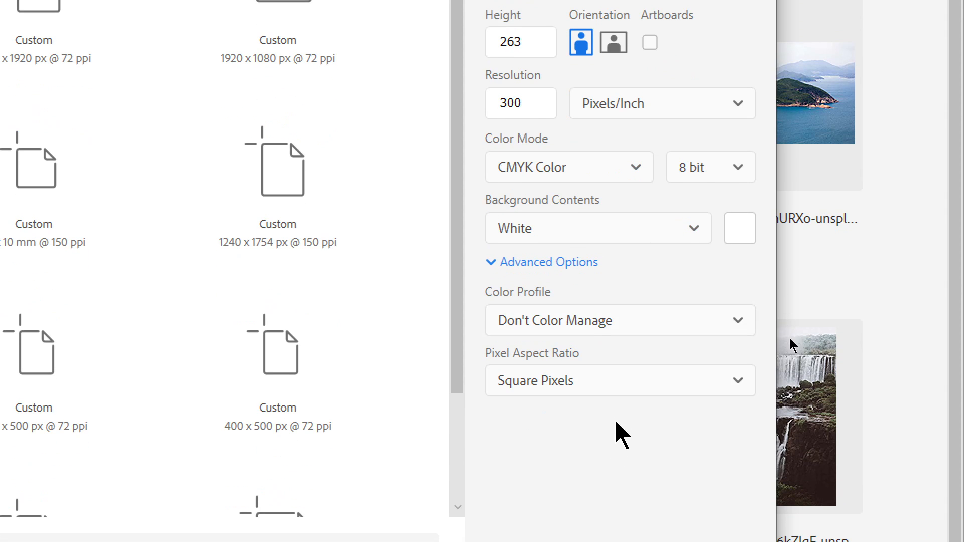
click(616, 319)
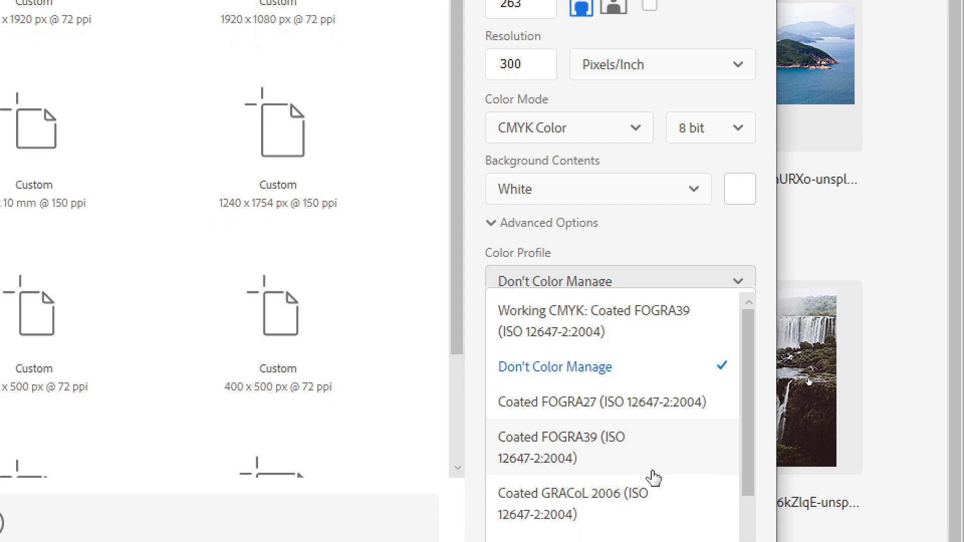
scroll(646, 467, down, 10)
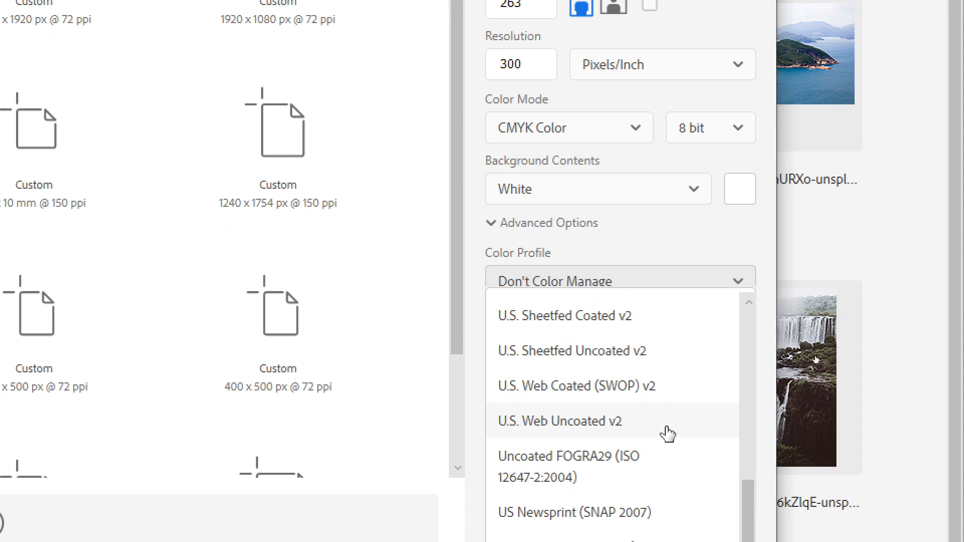
scroll(662, 433, up, 10)
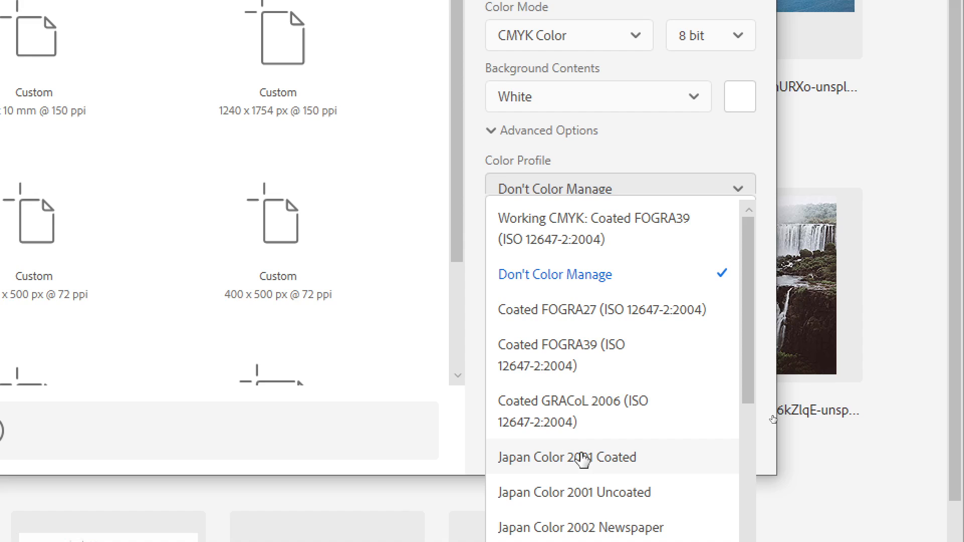
click(633, 113)
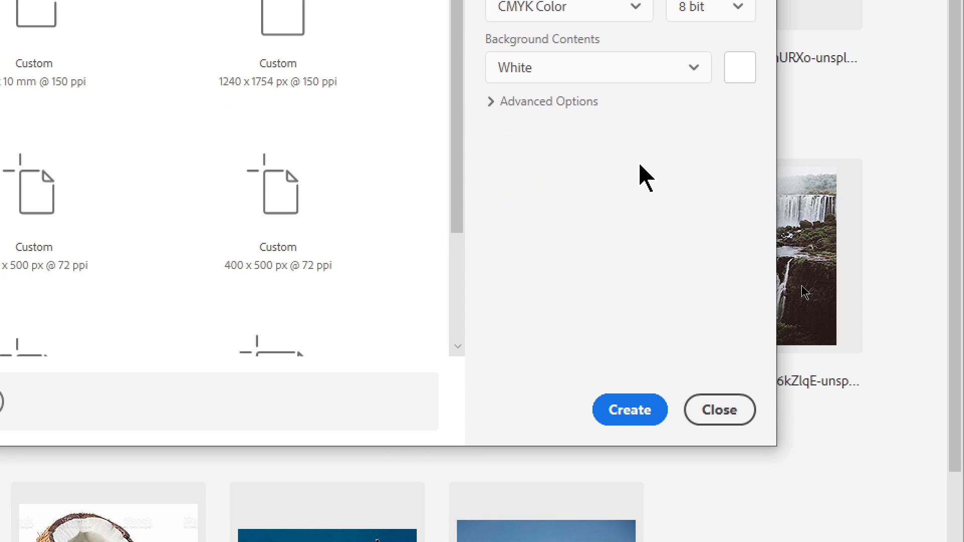
click(609, 106)
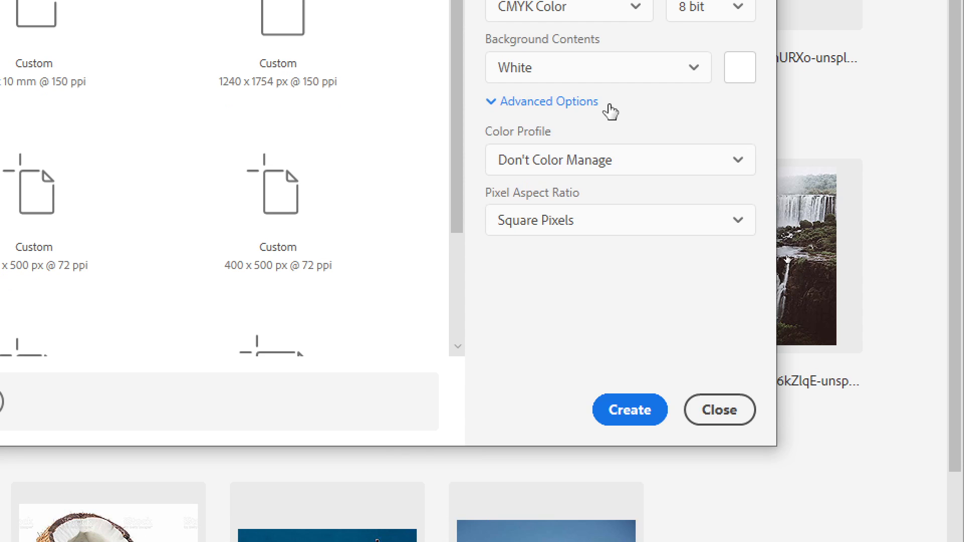
click(636, 235)
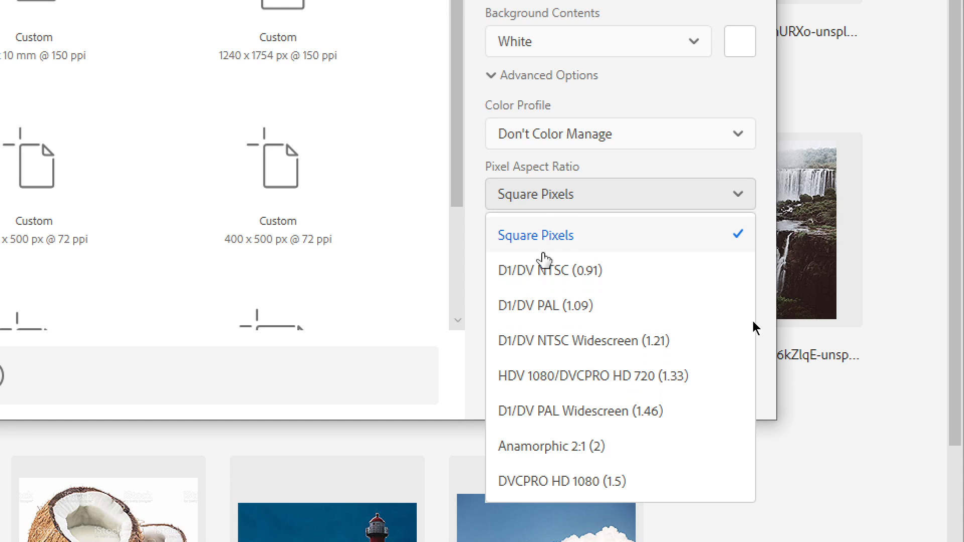
click(606, 193)
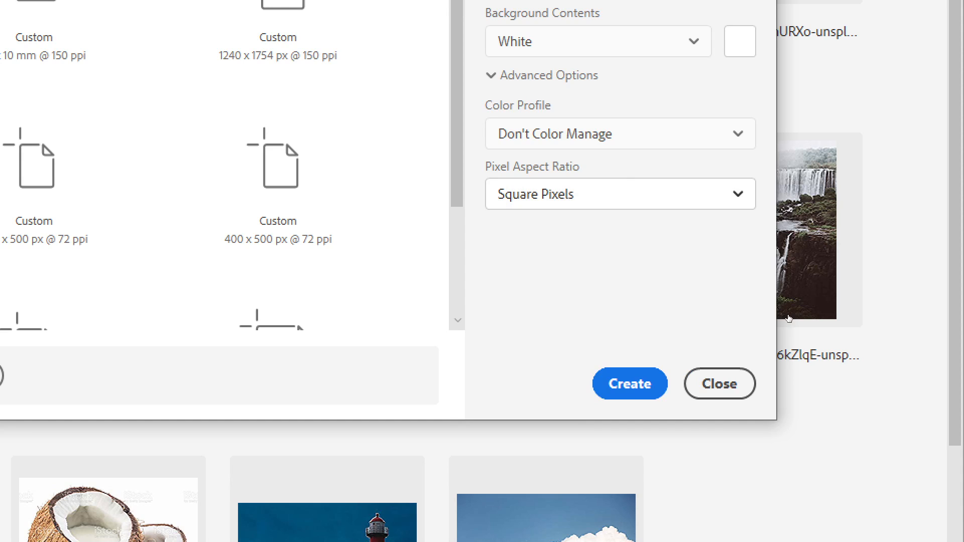
click(652, 396)
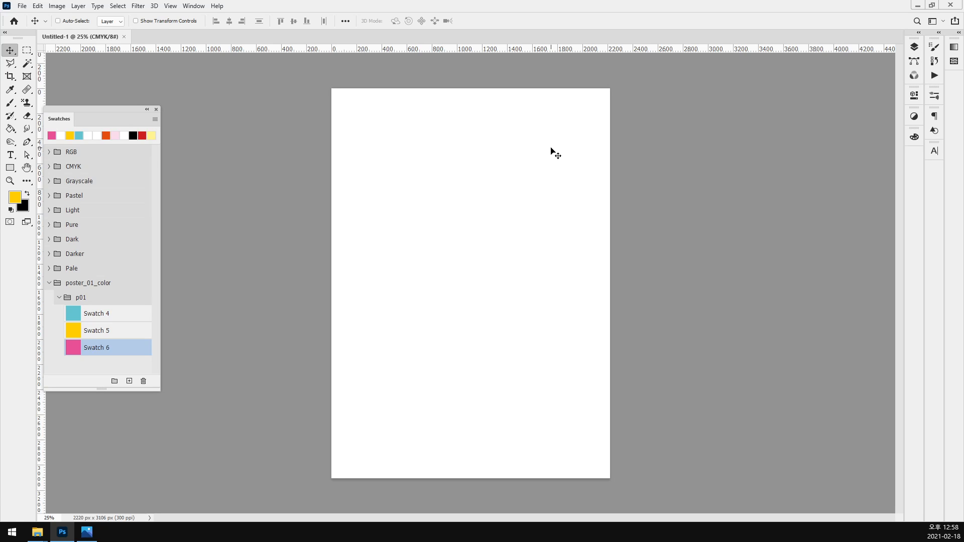
- Start a new guide layout with 3 mm margins on the top, left, bottom and right
click(169, 6)
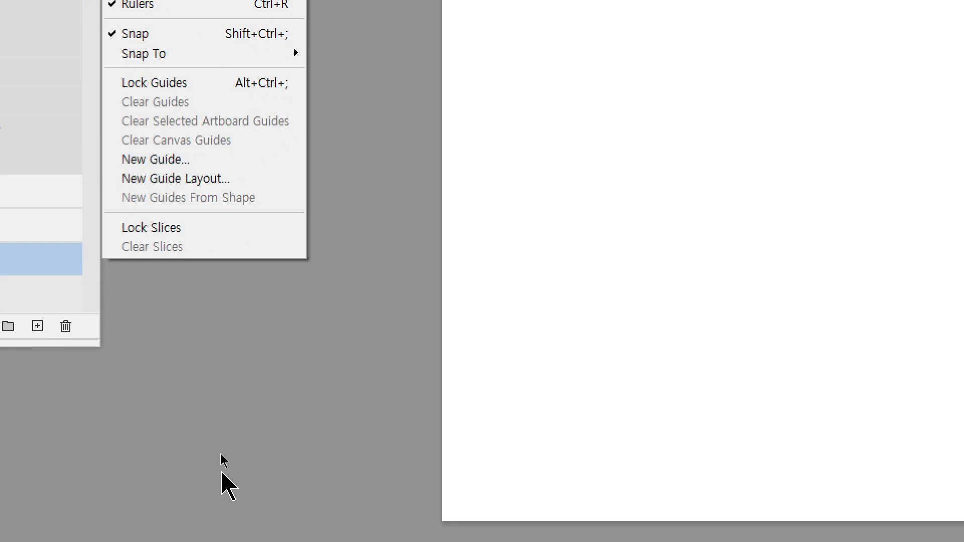
click(219, 179)
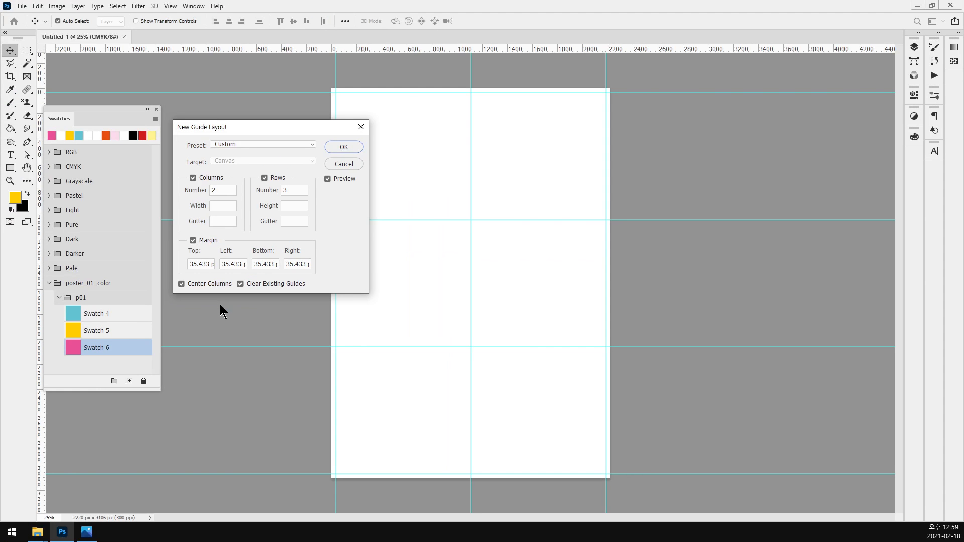
click(200, 264)
text(3 mm)
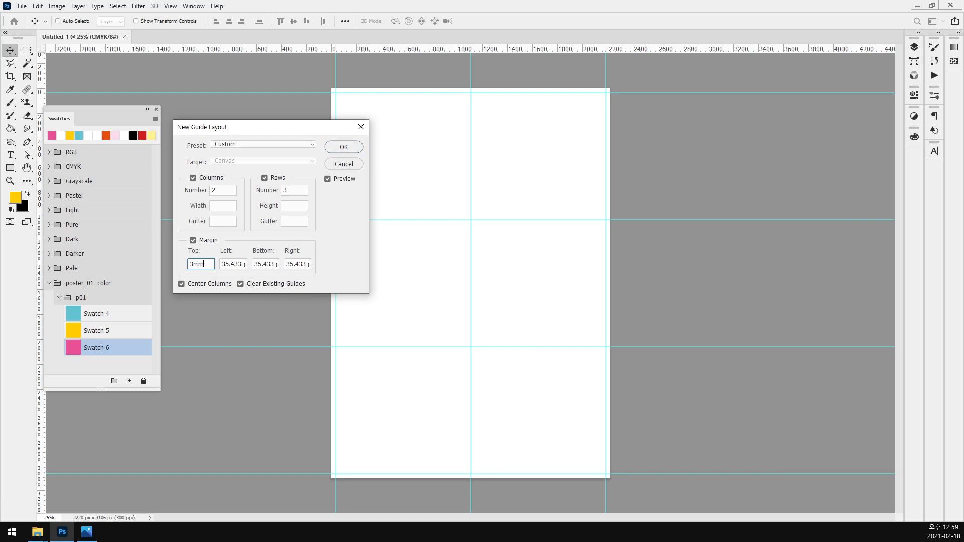
key(Tab)
text(3)
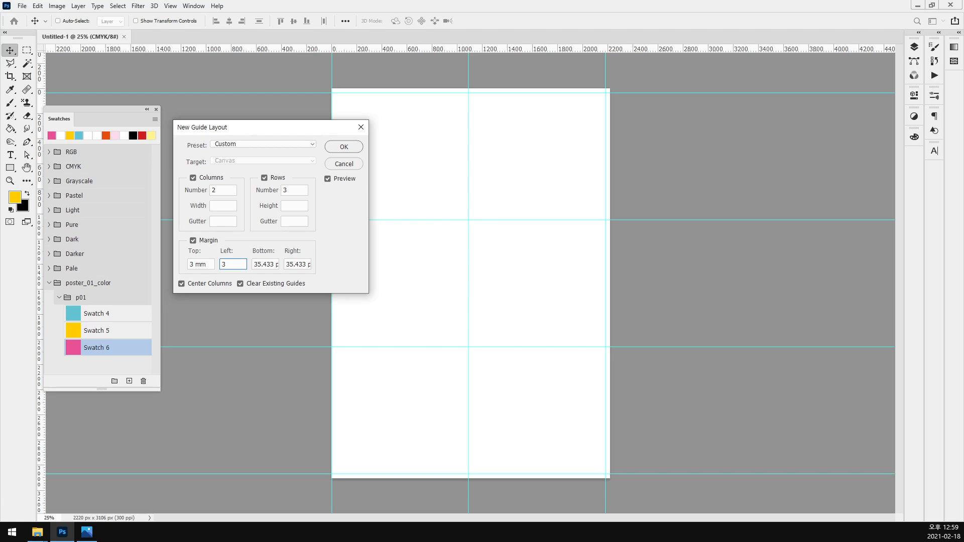
text( mm)
key(Tab)
text(3mm)
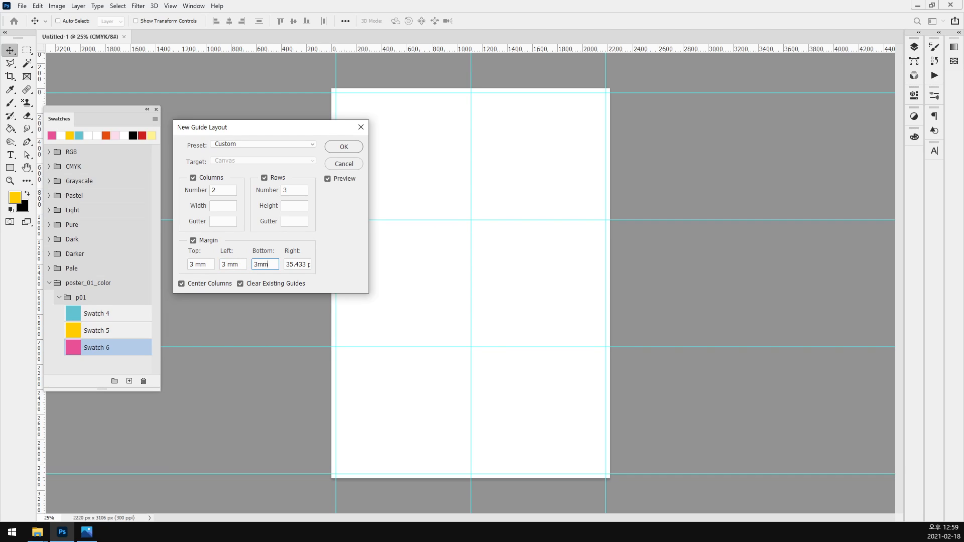
key(Tab)
text(3mm)
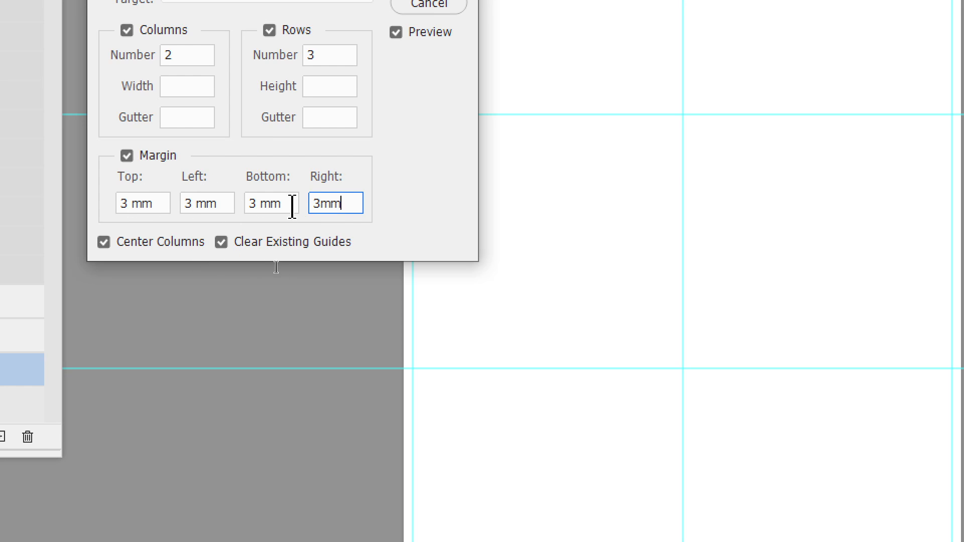
- Turn off the rows in the guide layout, keep two columns, and create the guides
drag(254, 70, 375, 30)
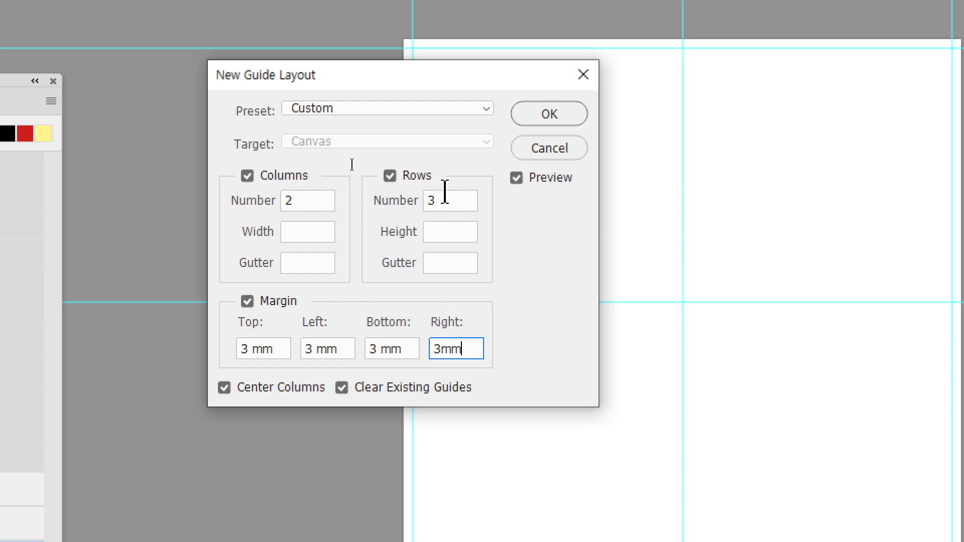
click(389, 176)
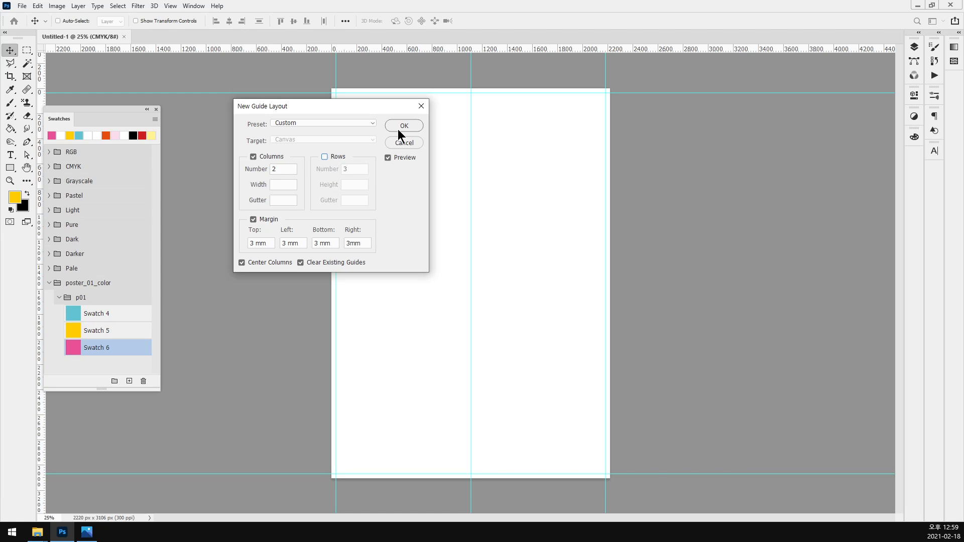
click(402, 127)
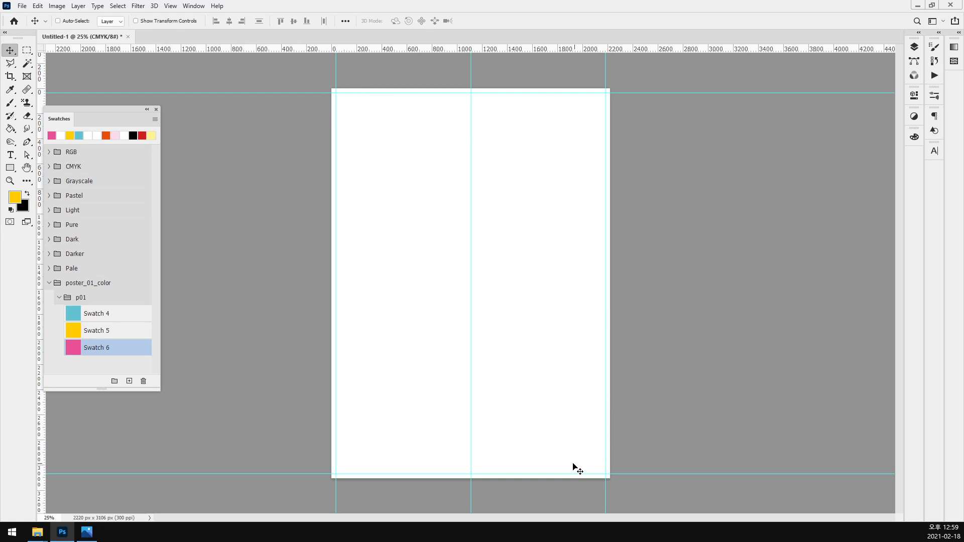
- Save the document in Photoshop format as poster_002-1 in the 04_poster_02 folder inside 07_poster
click(22, 6)
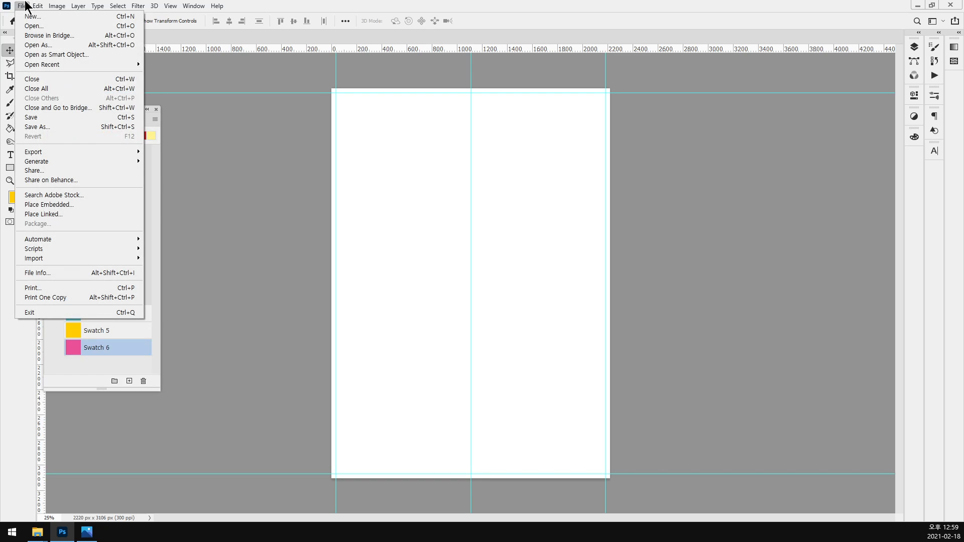
click(45, 126)
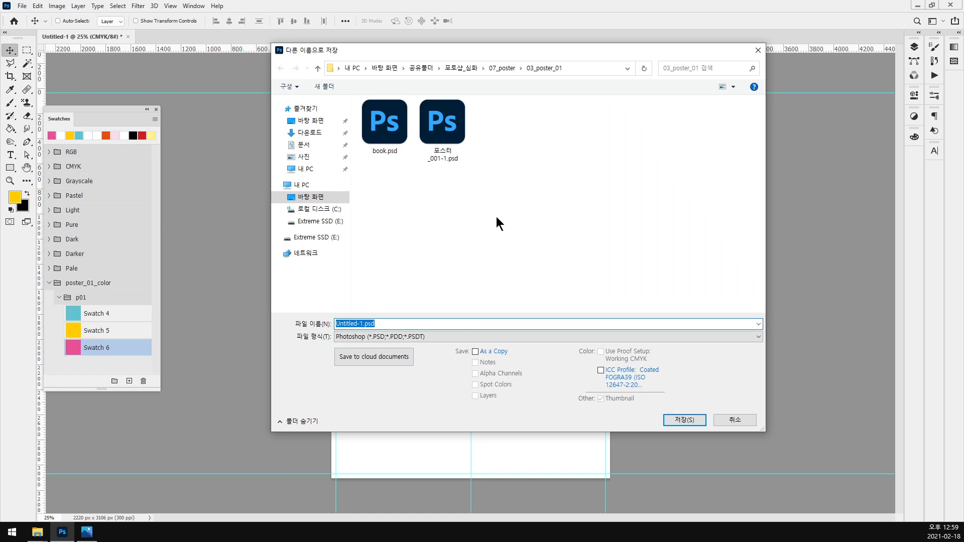
click(501, 68)
double_click(407, 124)
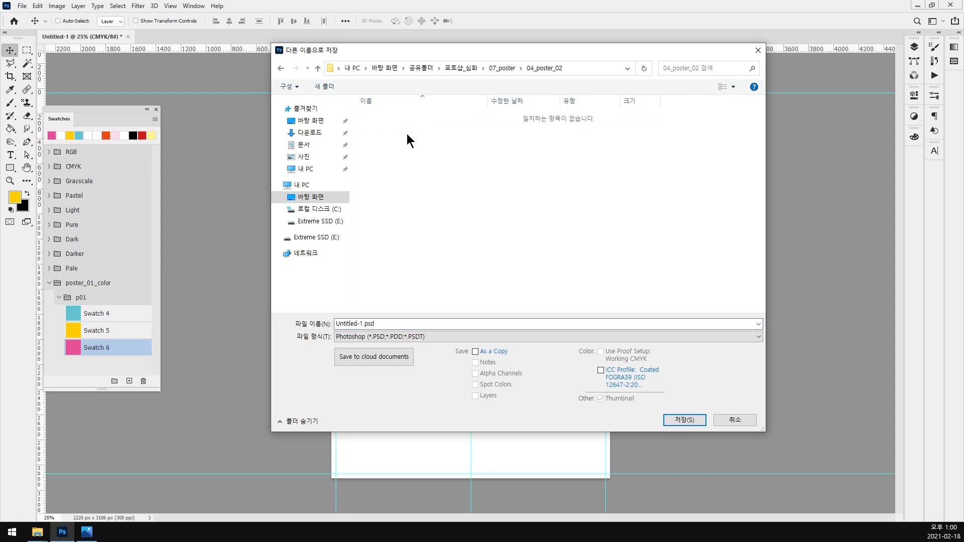
click(427, 324)
text(post)
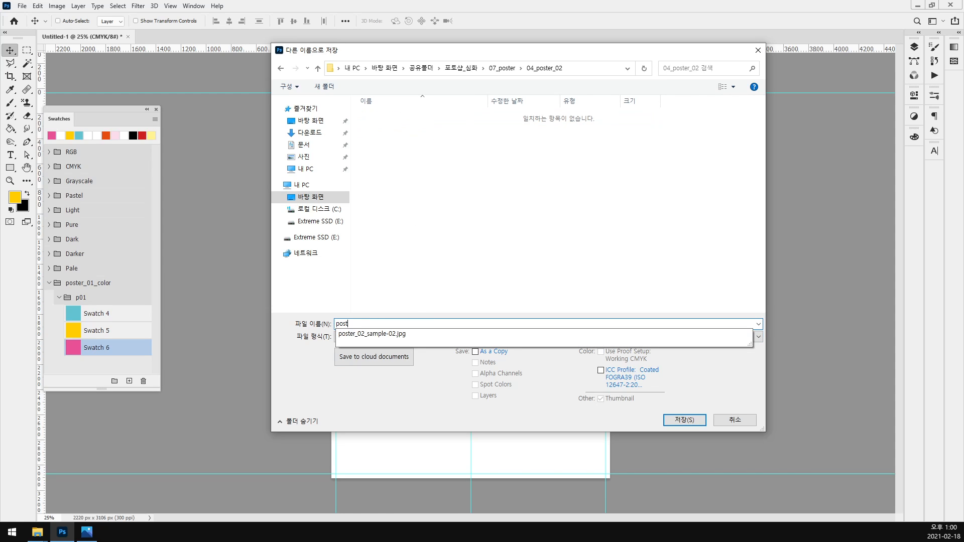
text(er_002-1)
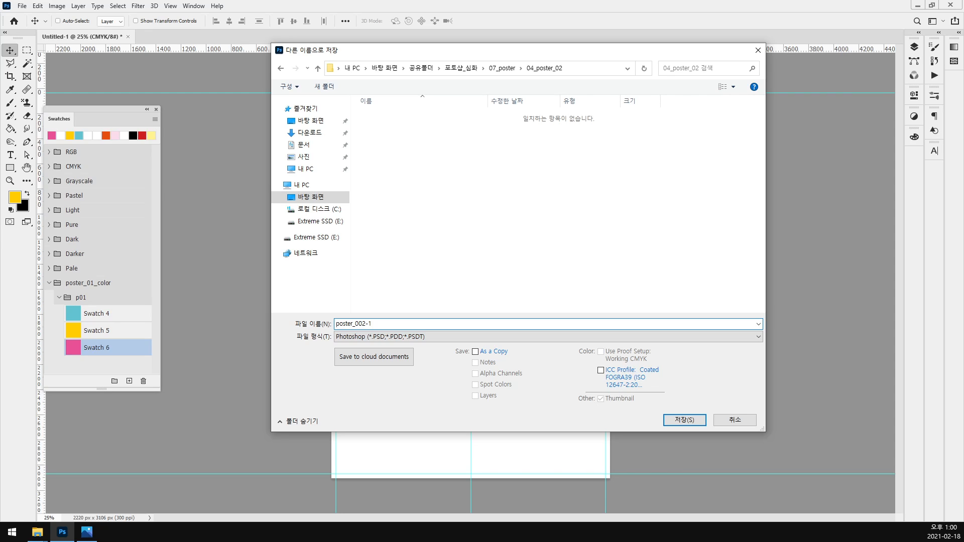
key(Return)
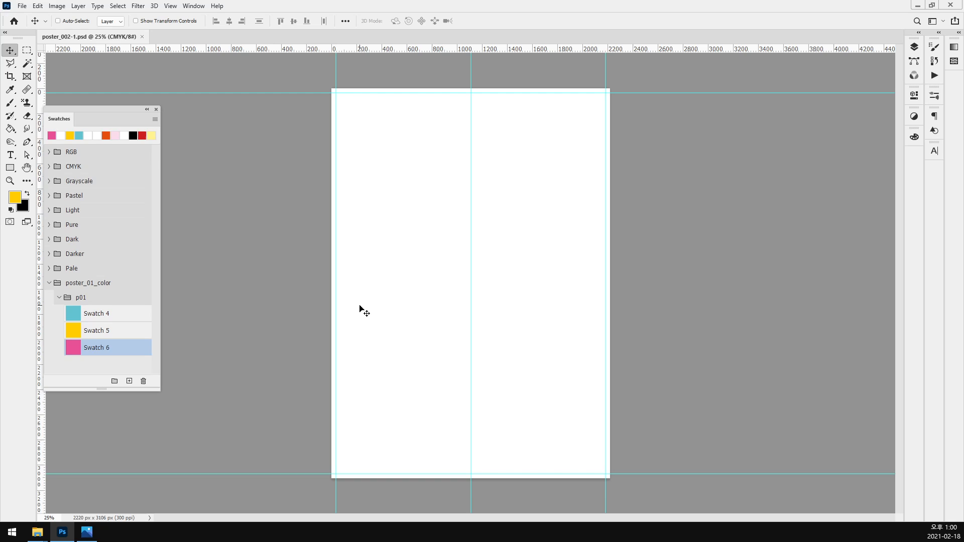
- Look over the source images in the 04_poster_02 folder, including mount.jpg, and return to Photoshop
mouse_move(37, 532)
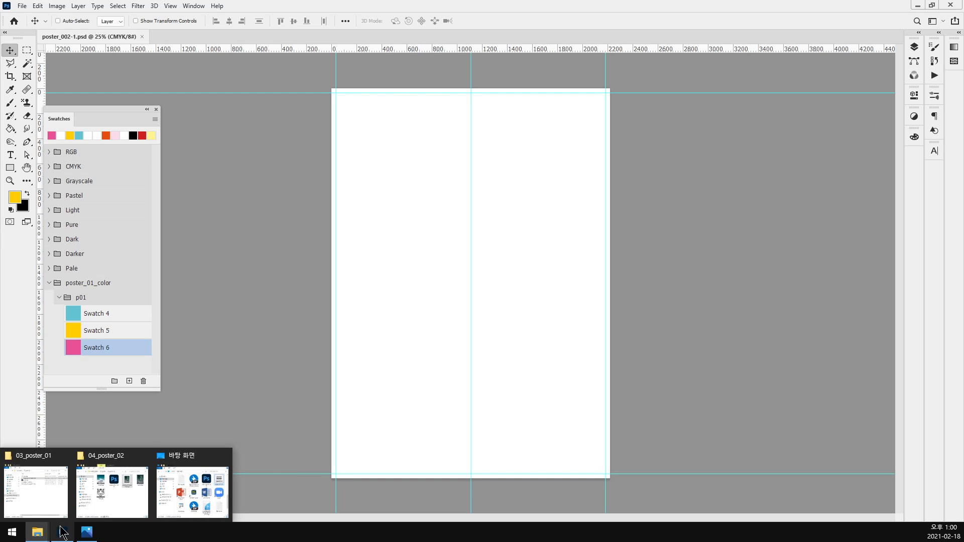
click(120, 512)
click(536, 317)
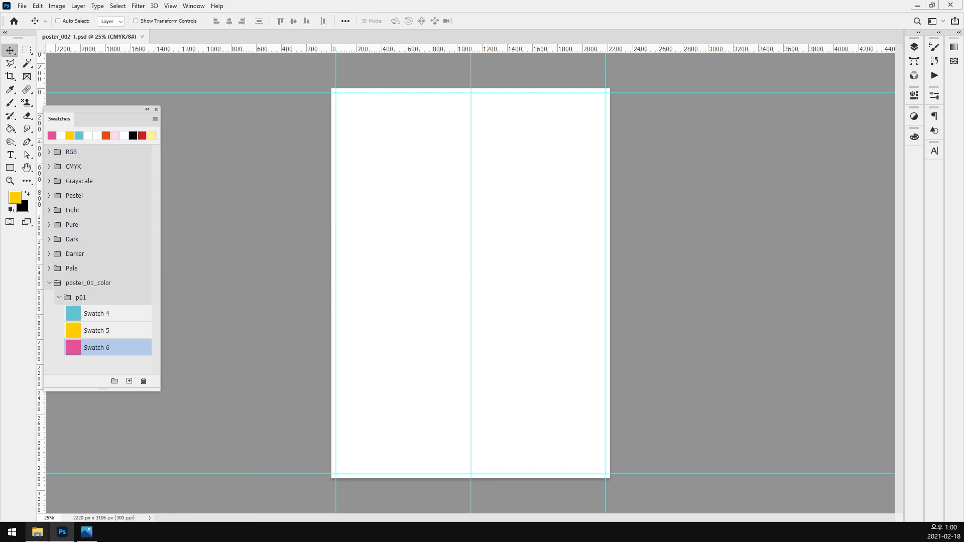
click(105, 500)
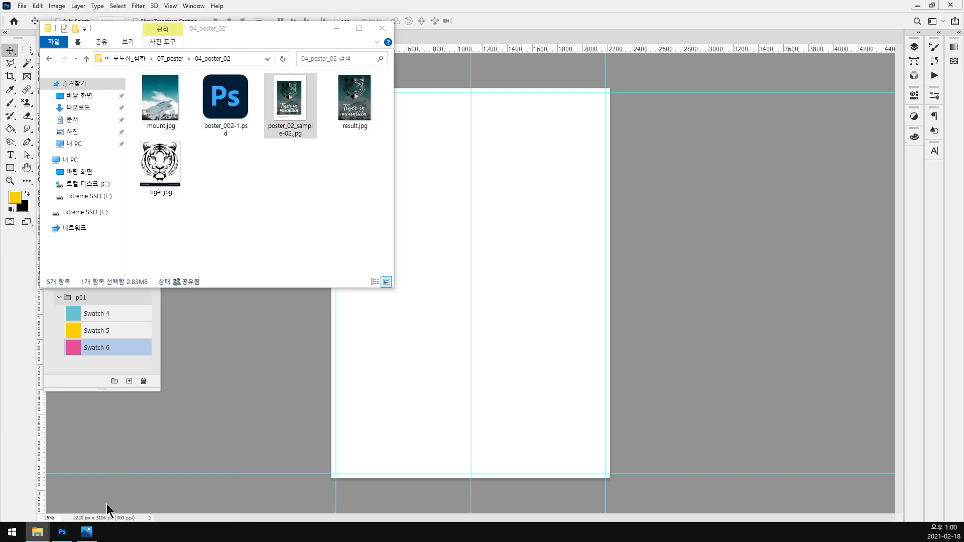
click(299, 210)
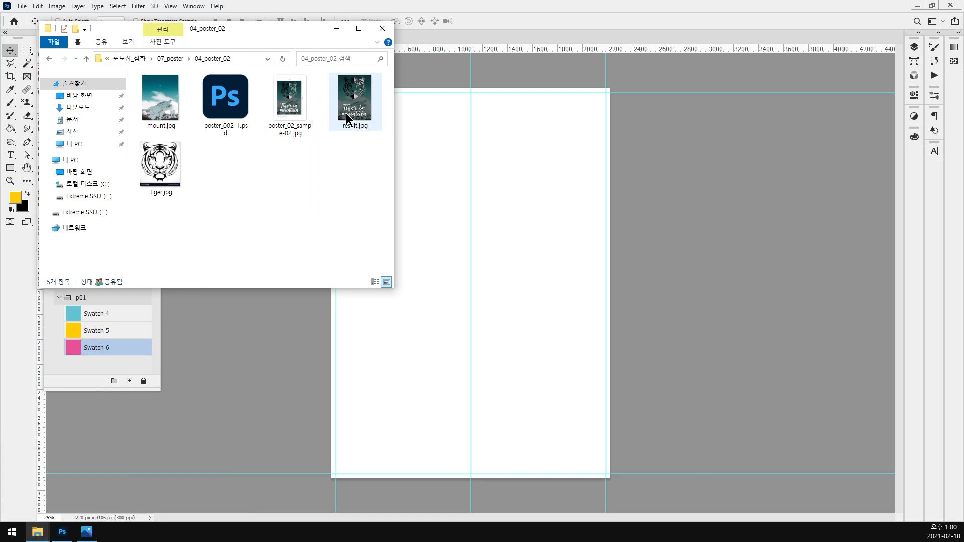
click(161, 110)
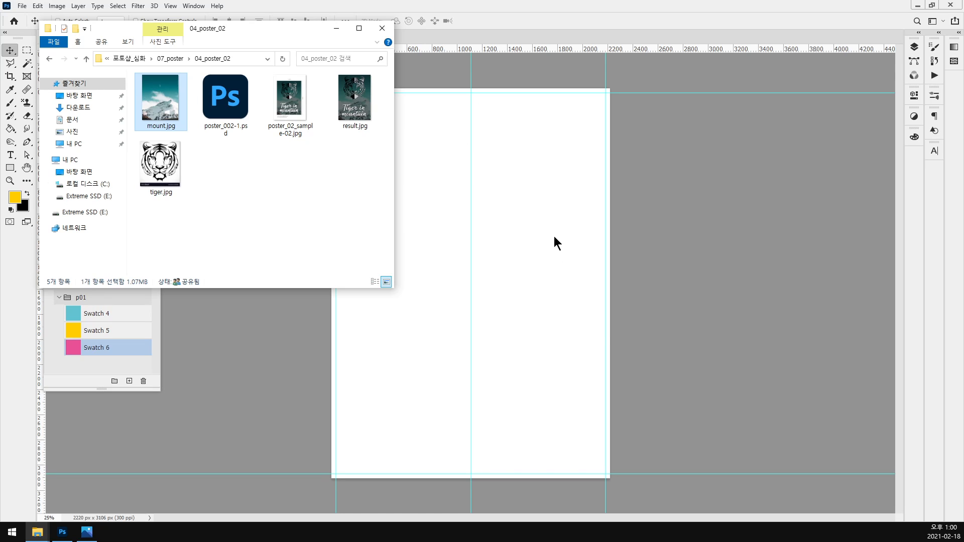
click(595, 348)
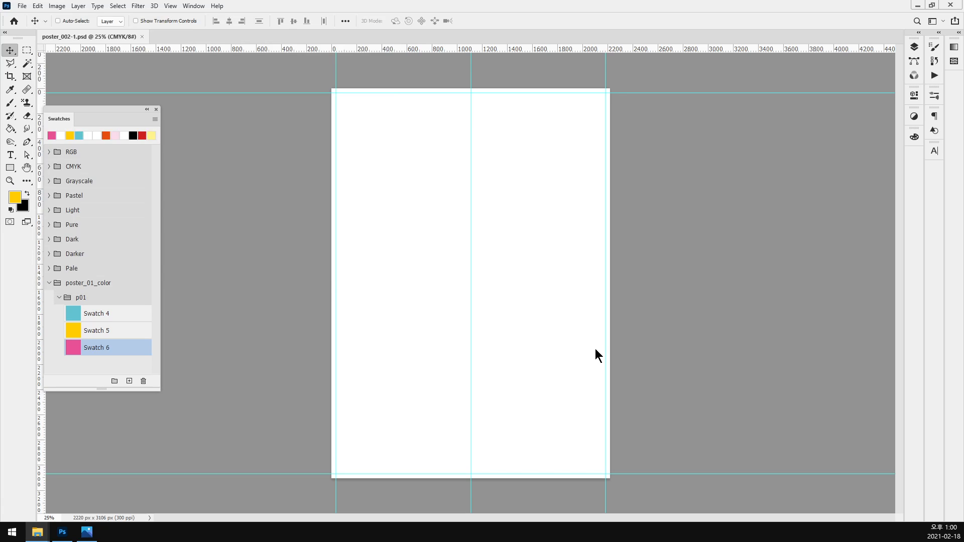
- Place mount.jpg from the 04_poster_02 folder into the poster as a linked image
click(24, 6)
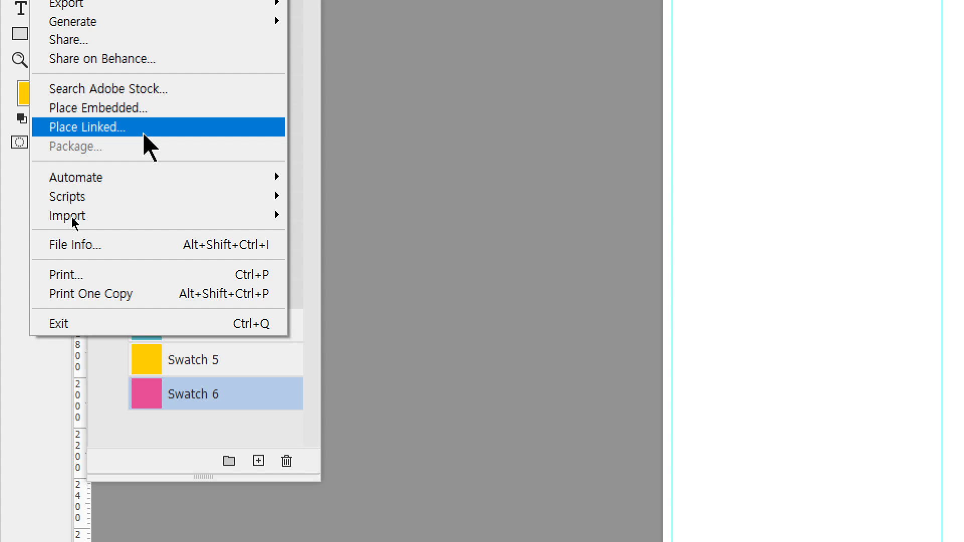
click(109, 129)
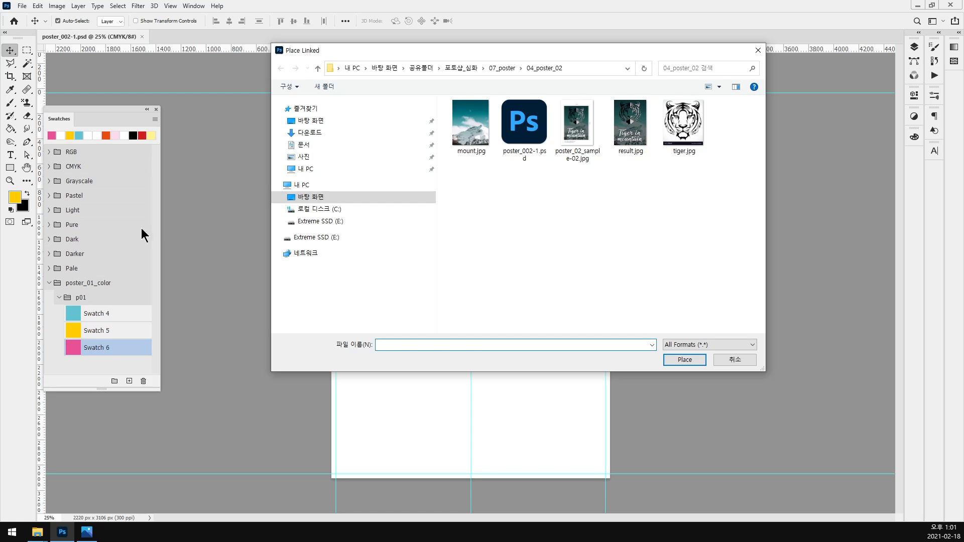
click(564, 96)
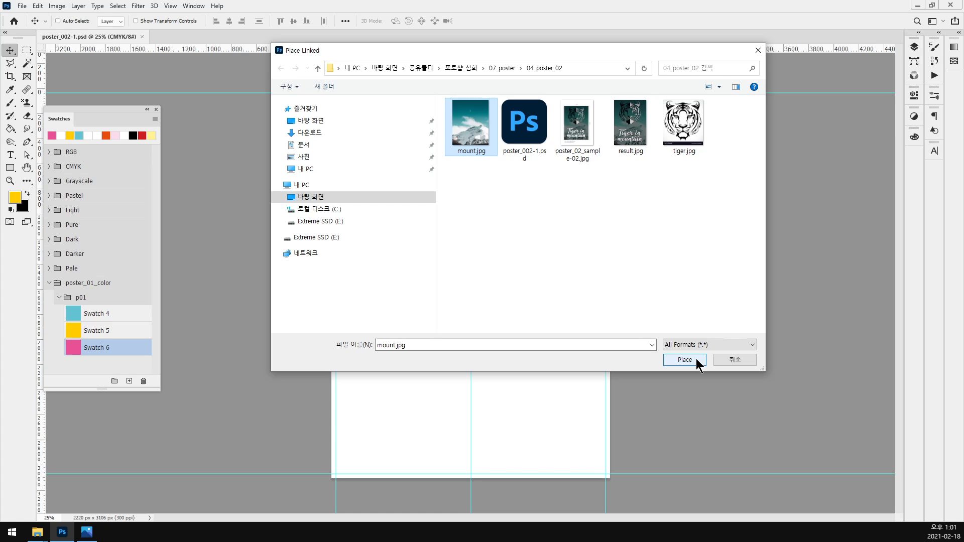
click(696, 358)
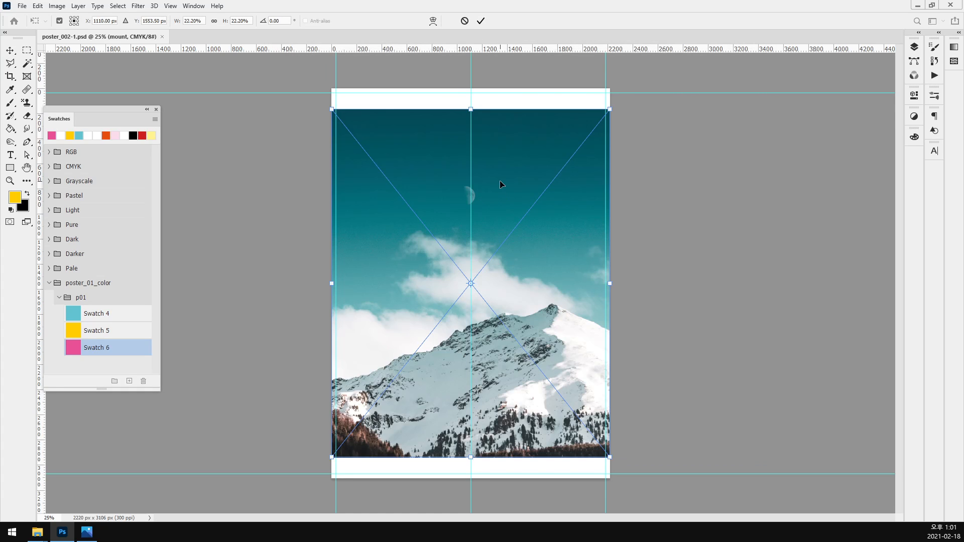
- Compare with the sample poster, enlarge the mountain image to about 28.7% to cover the canvas, centre it horizontally, and save
drag(607, 112, 645, 68)
key(ctrl+minus)
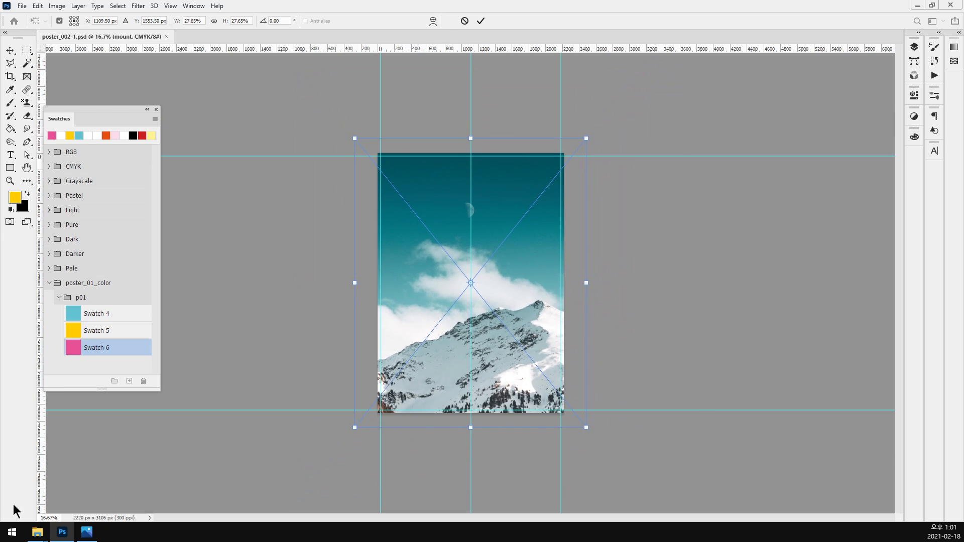
click(86, 532)
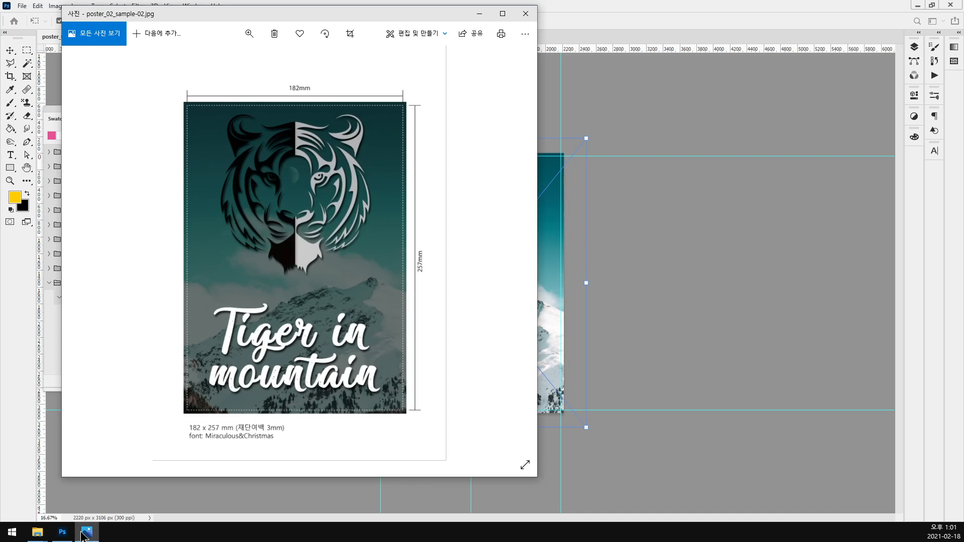
click(631, 8)
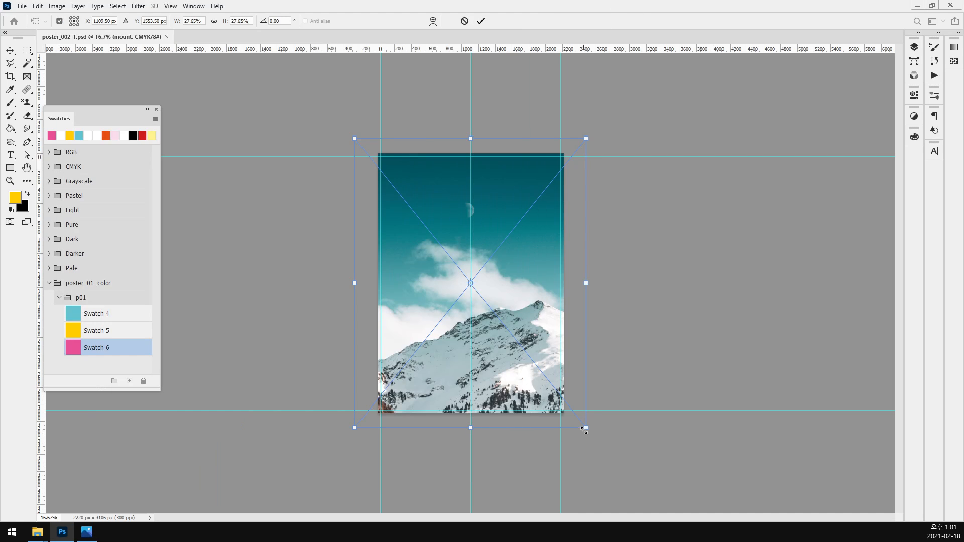
drag(584, 430, 591, 438)
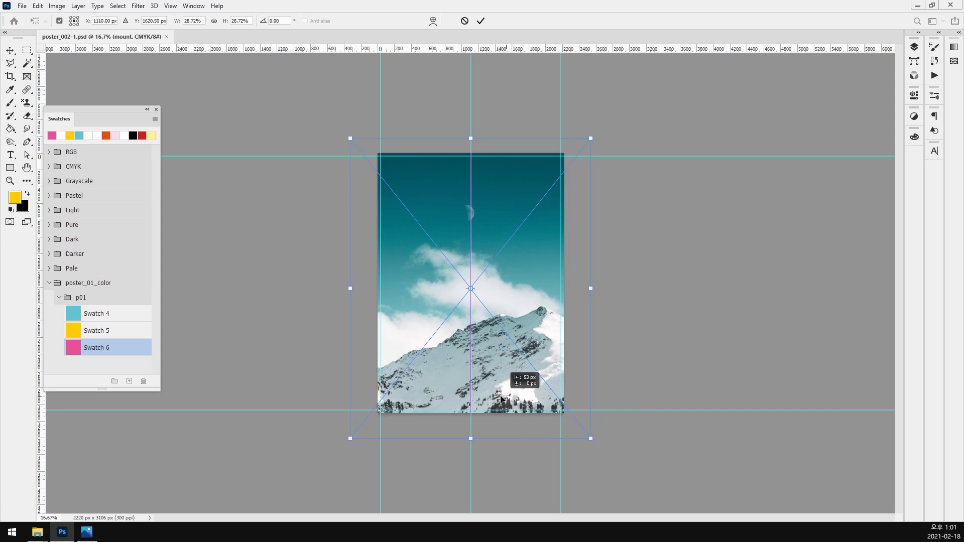
key(Return)
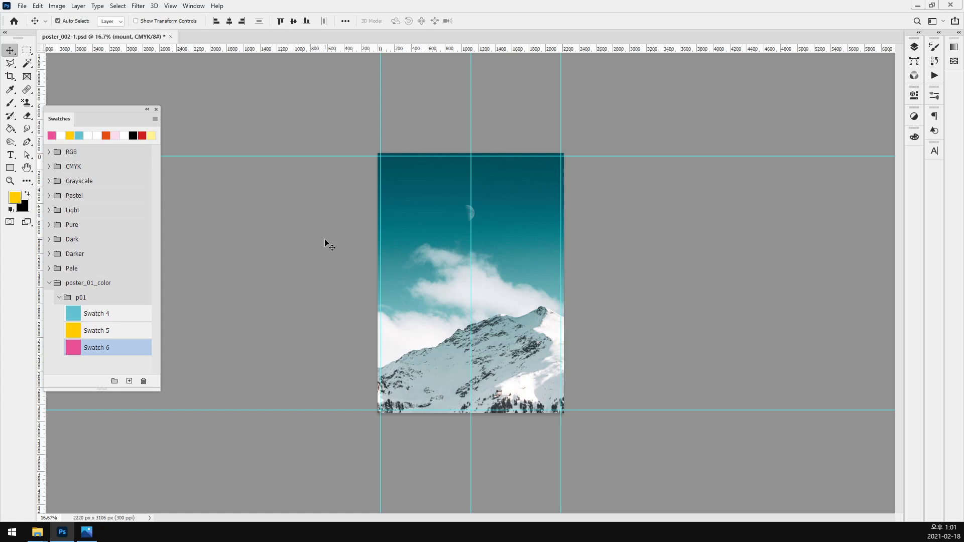
key(ctrl+s)
- Switch to the 04_poster_02 folder in File Explorer and rename mount.jpg to mount-1.jpg
mouse_move(38, 533)
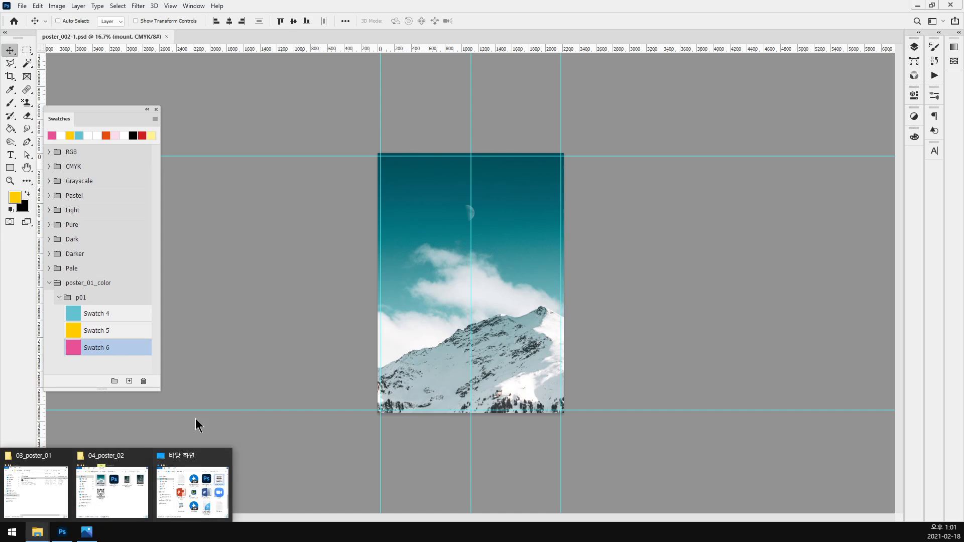
click(113, 490)
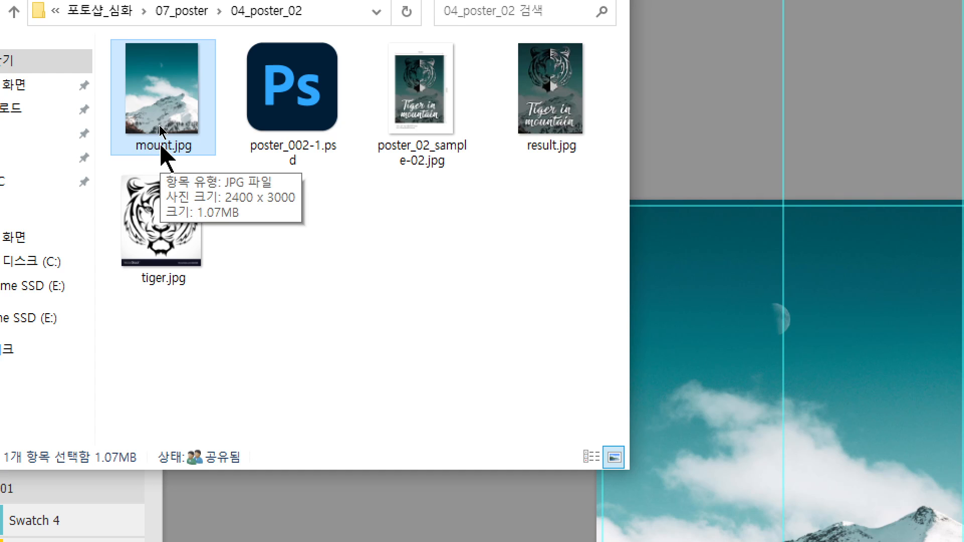
click(161, 146)
click(161, 146)
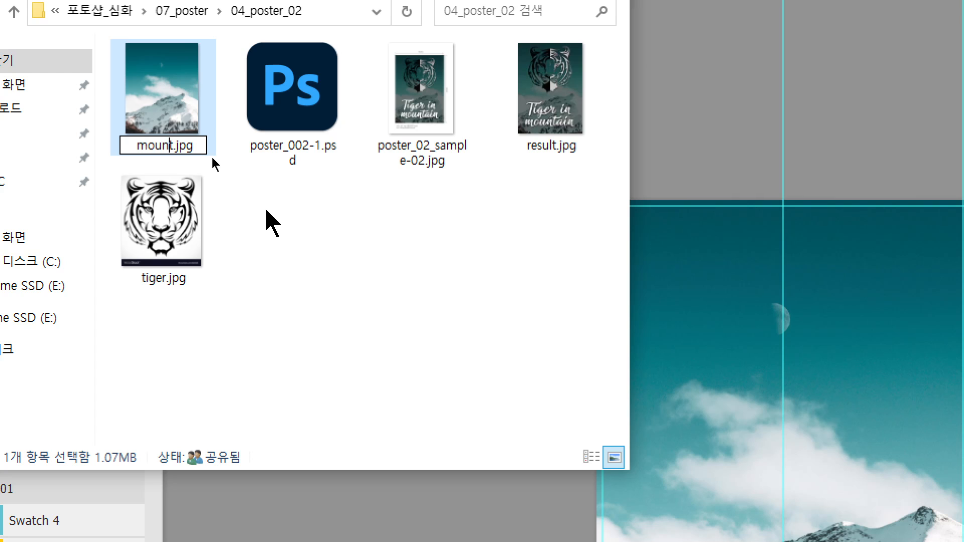
text(-1)
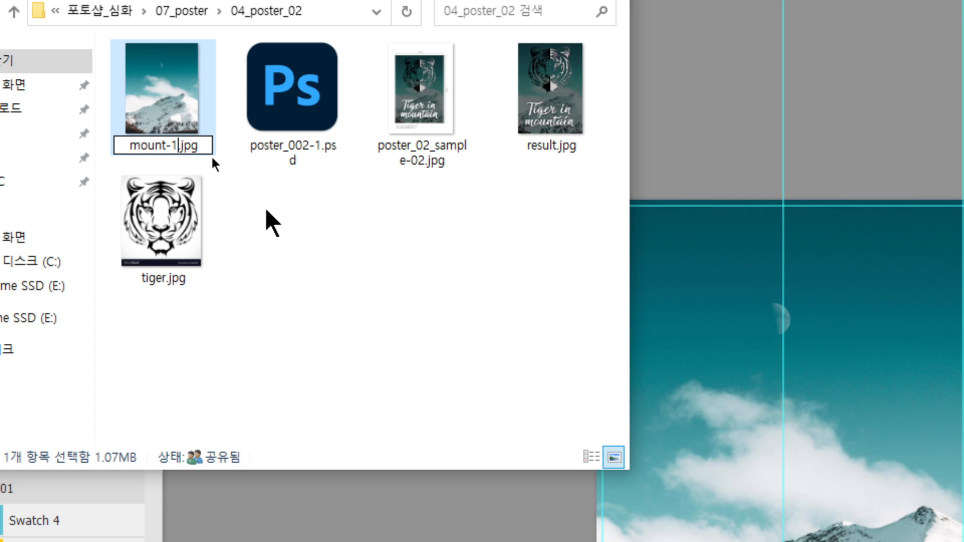
key(Return)
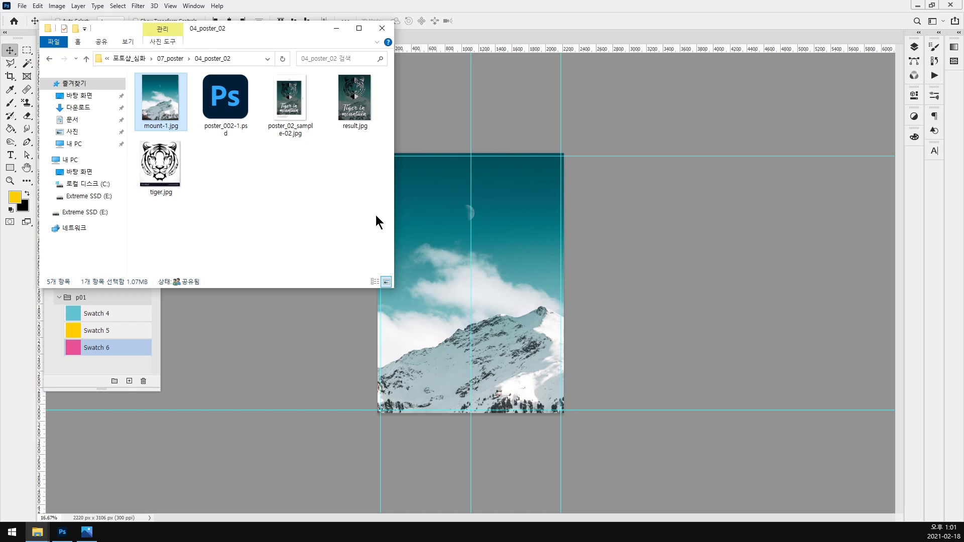
- Check the poster in Photoshop, restore the background image's file name to mount.jpg in the 04_poster_02 folder, and return to Photoshop
click(511, 203)
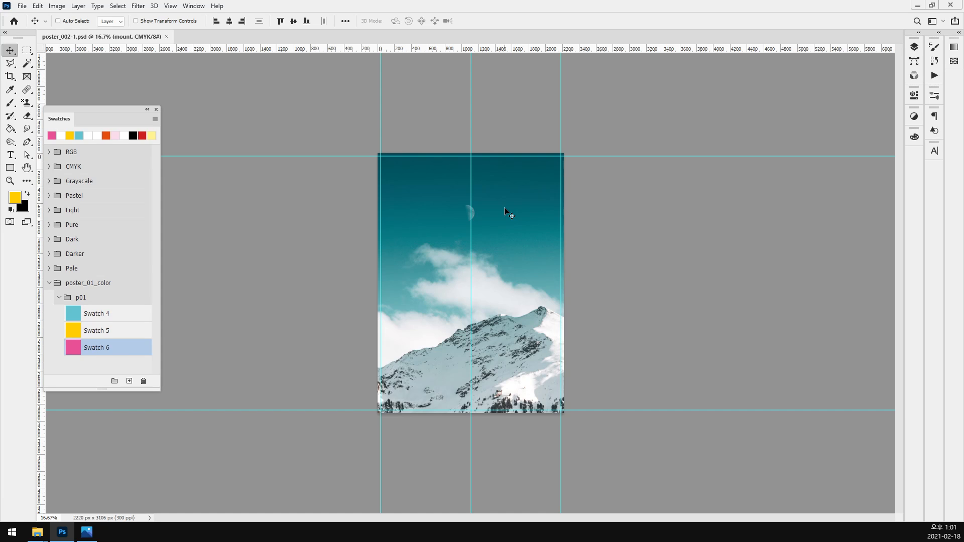
key(alt+Tab)
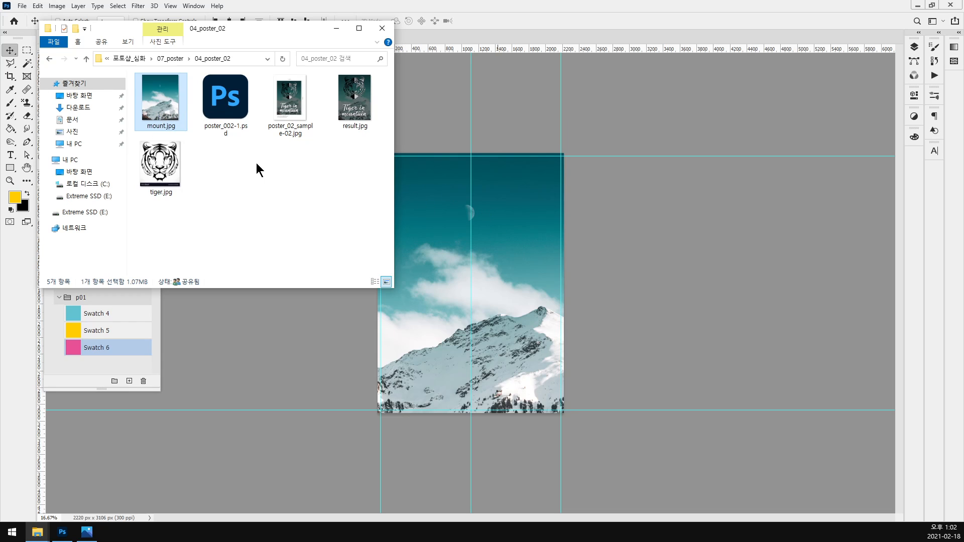
click(454, 236)
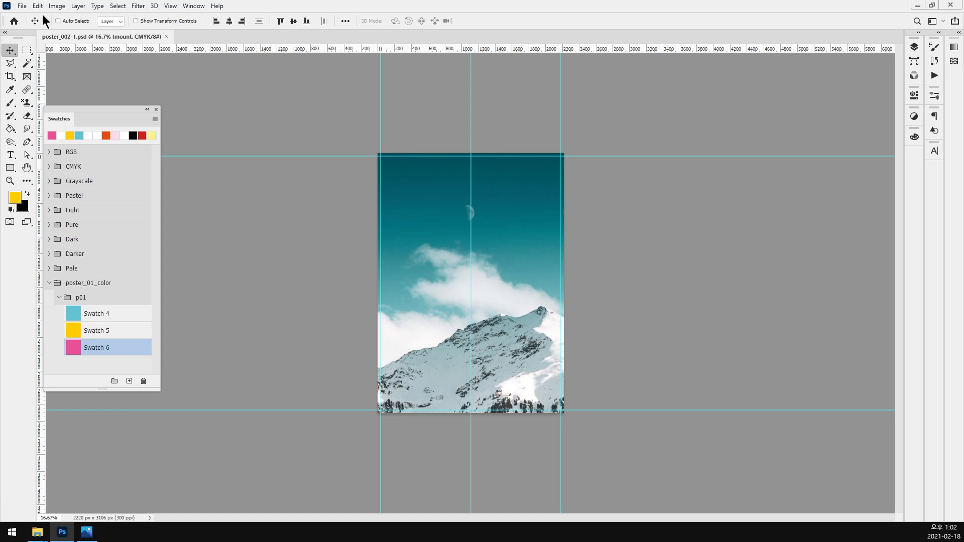
- Start packaging the poster with its linked files and choose the Desktop as the package destination
click(21, 6)
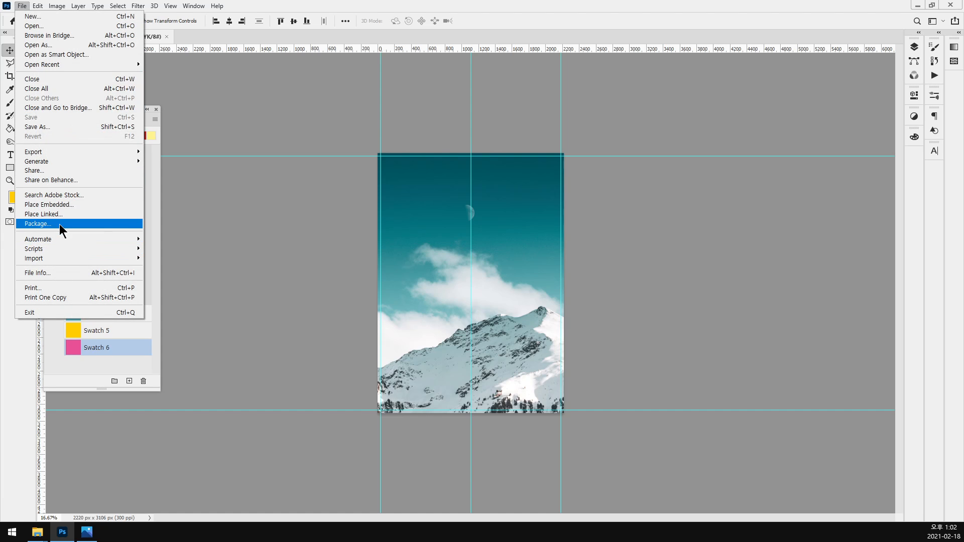
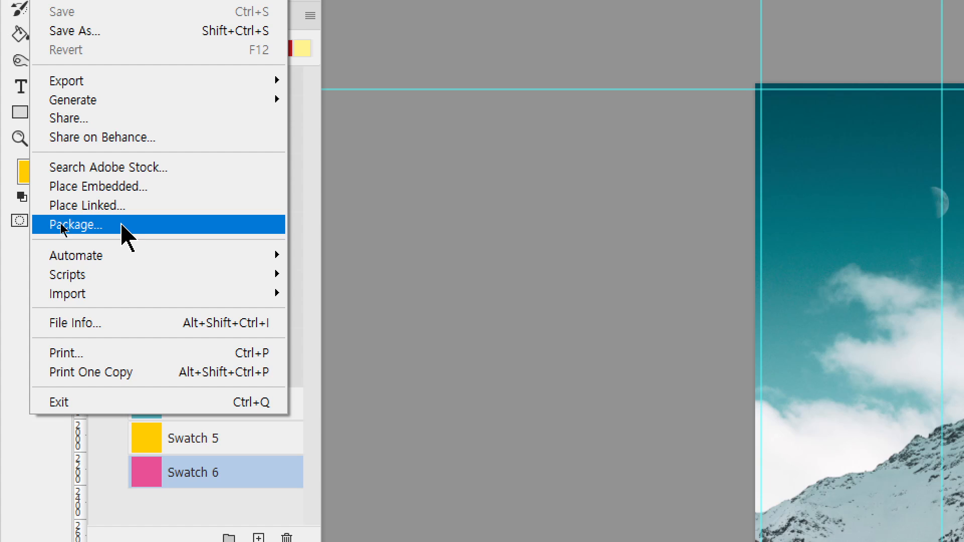
click(122, 225)
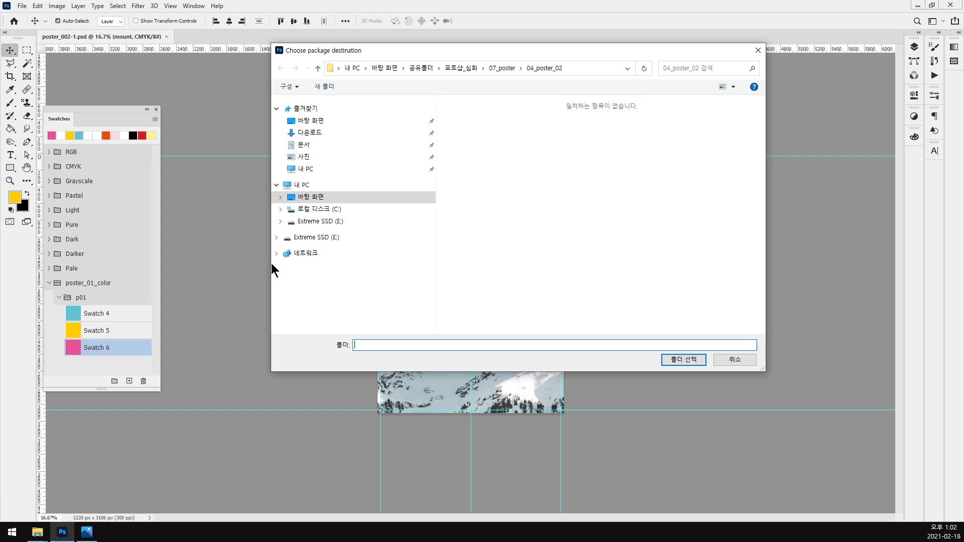
click(648, 177)
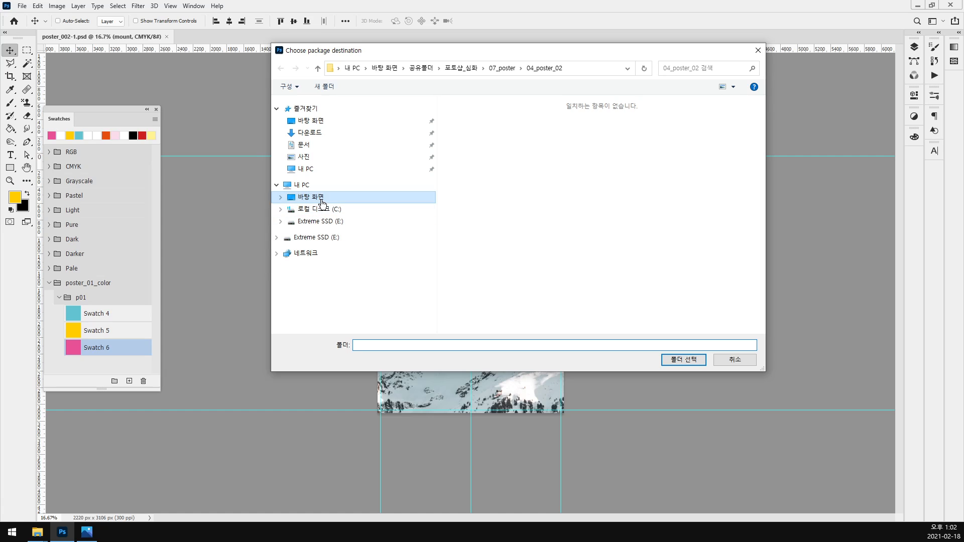
double_click(471, 130)
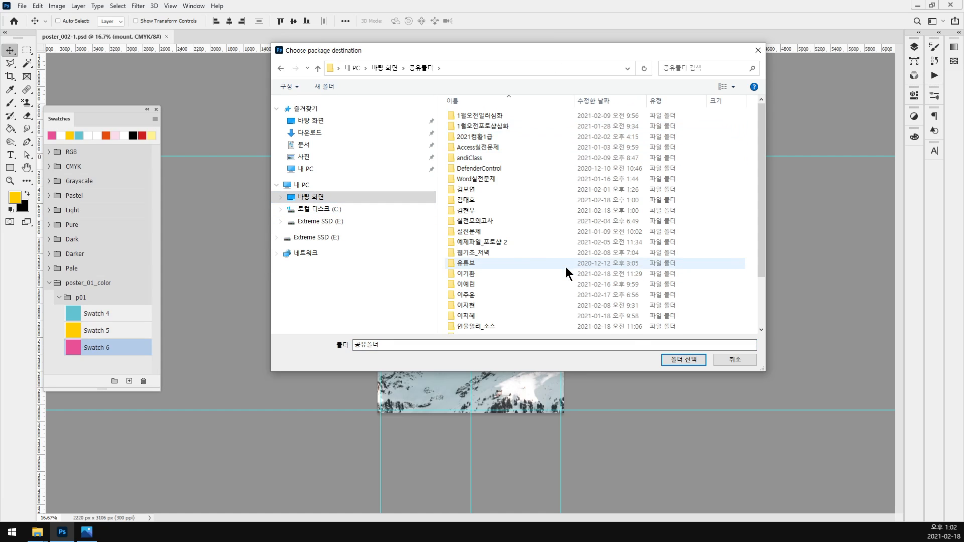
click(311, 197)
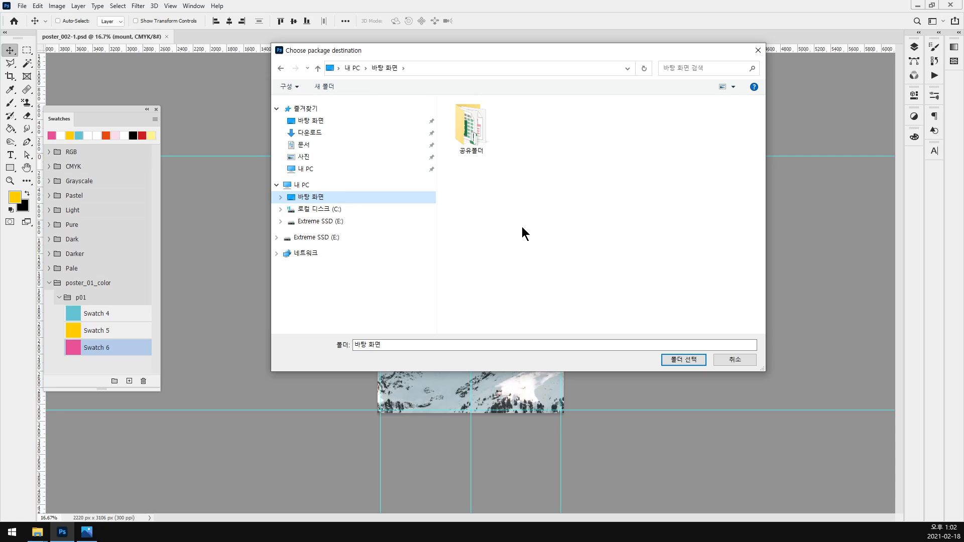
- Try to package the poster into a new Desktop folder named poster_pack_02
triple_click(501, 342)
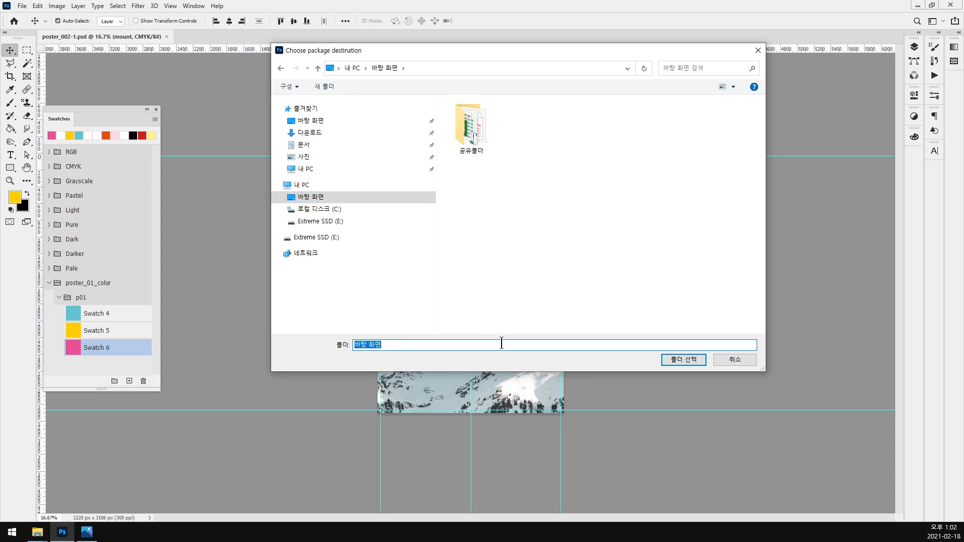
text(poster_pack)
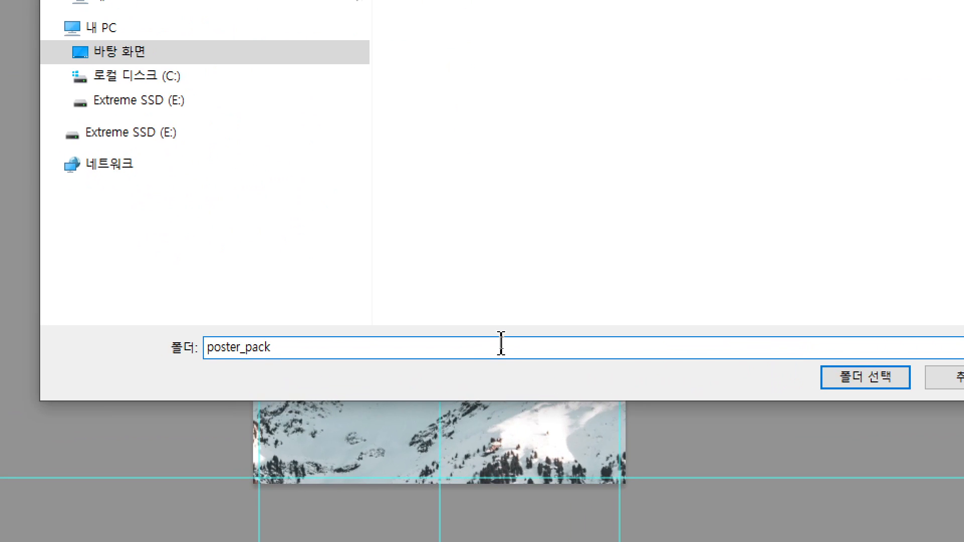
text(_01)
click(846, 377)
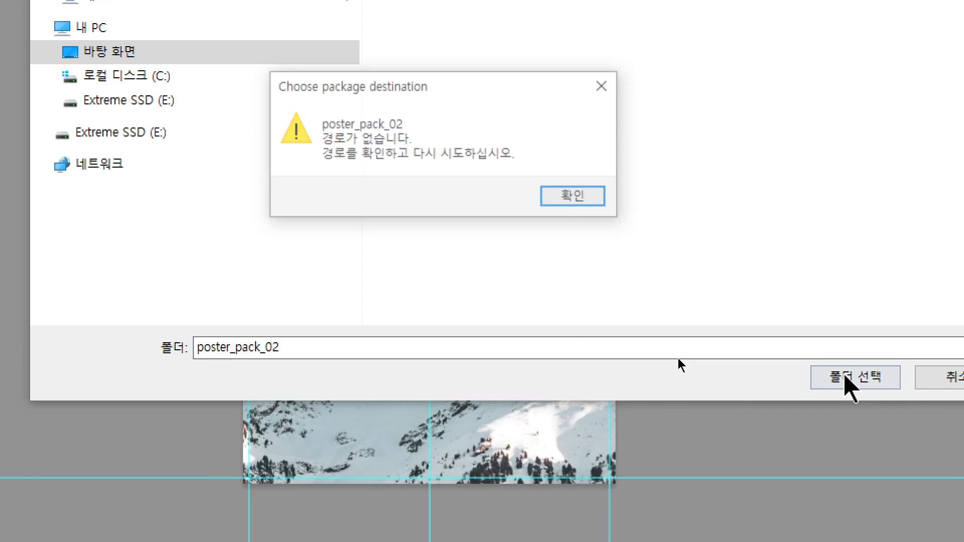
click(568, 198)
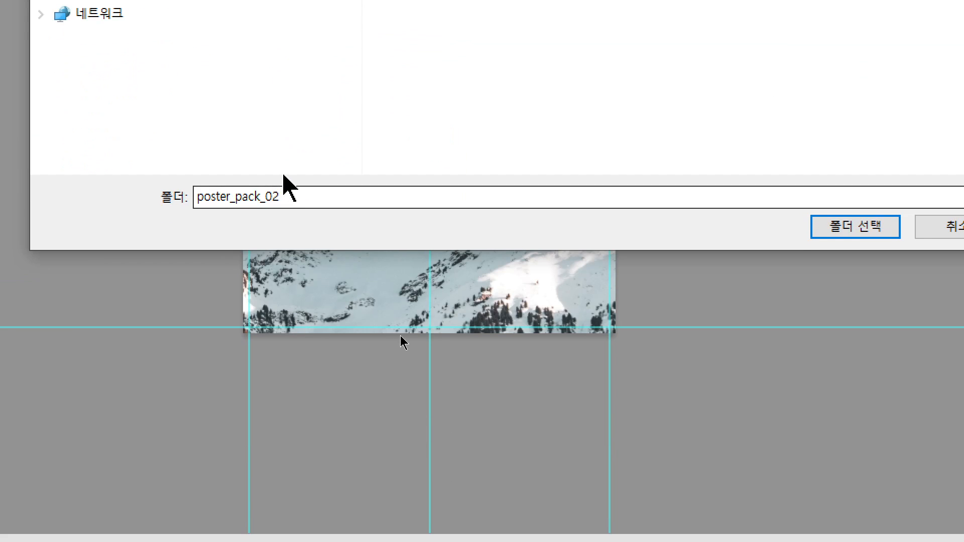
- Clear the destination folder name and package the poster directly to the Desktop
drag(289, 195, 116, 195)
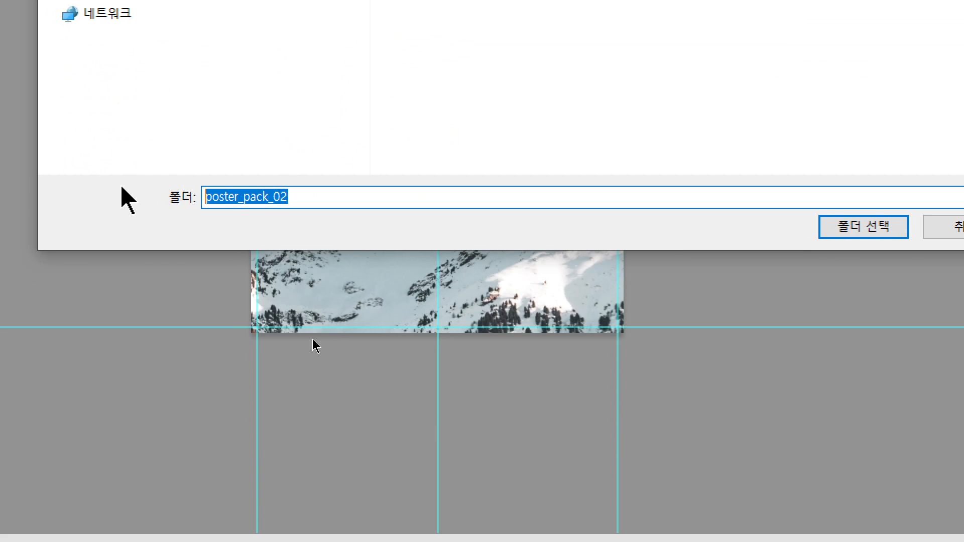
key(BackSpace)
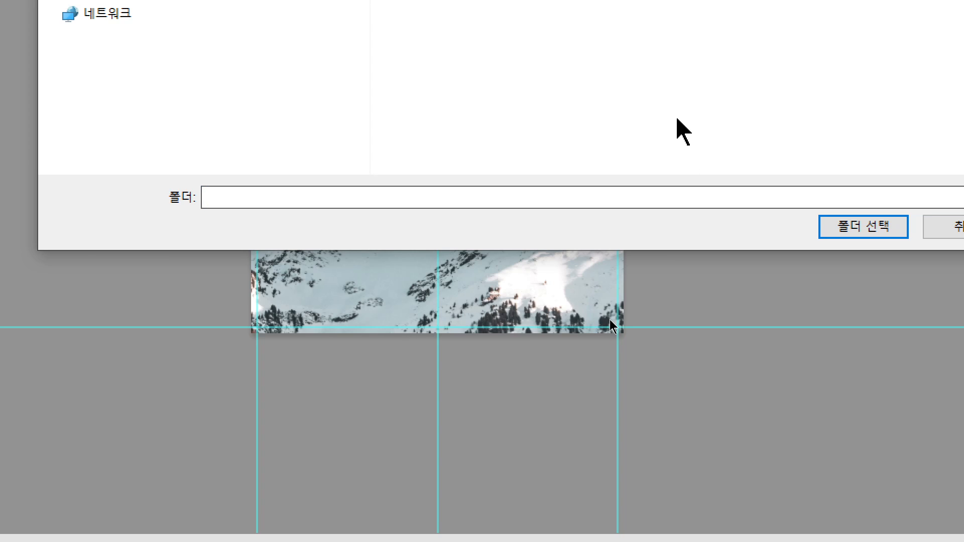
click(843, 226)
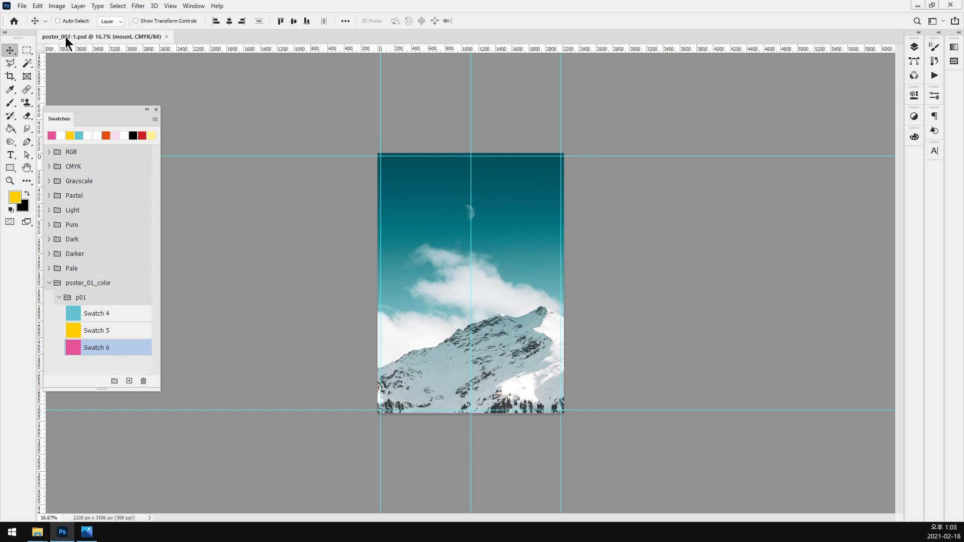
- Locate the packaged poster_002-1 Folder on the Desktop in File Explorer and compare its location with the file path of the poster open in Photoshop
click(918, 5)
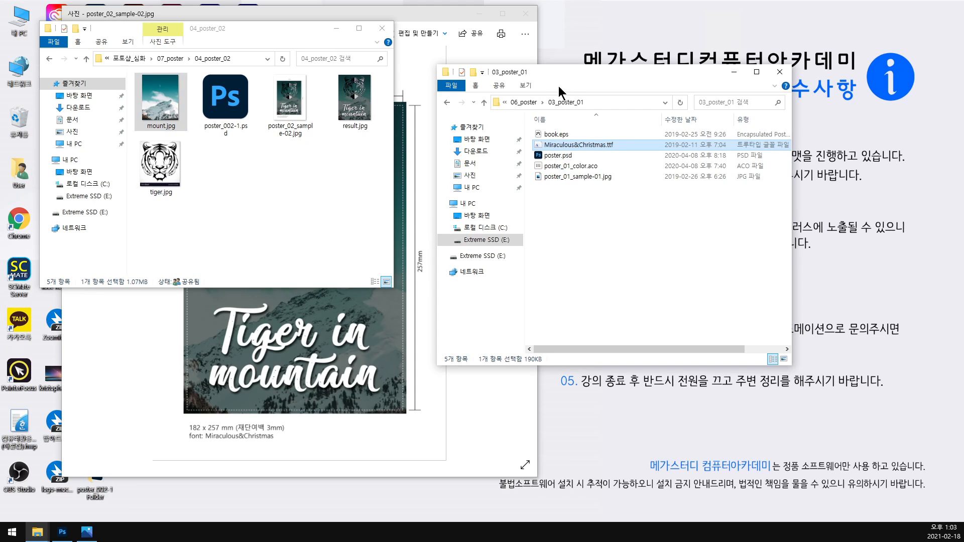
click(477, 139)
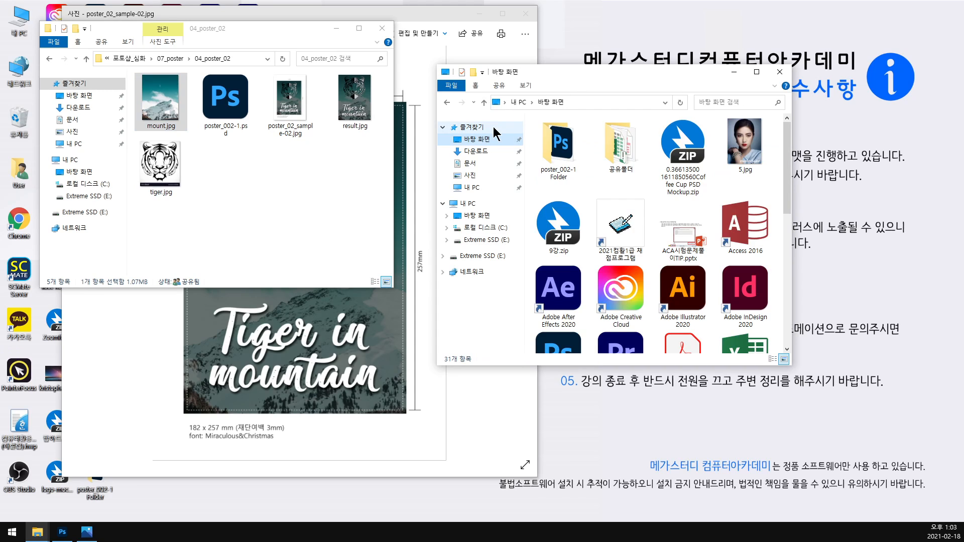
click(558, 146)
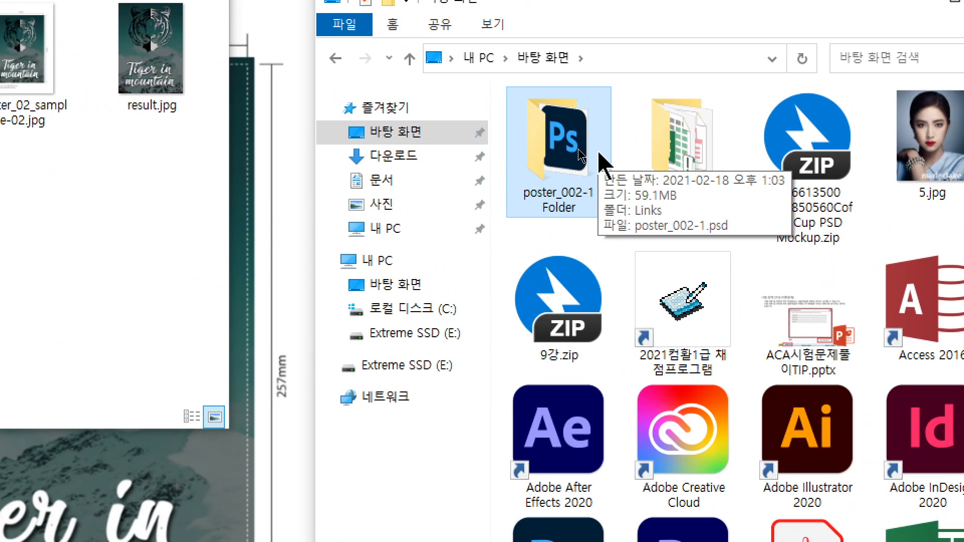
key(alt+Tab)
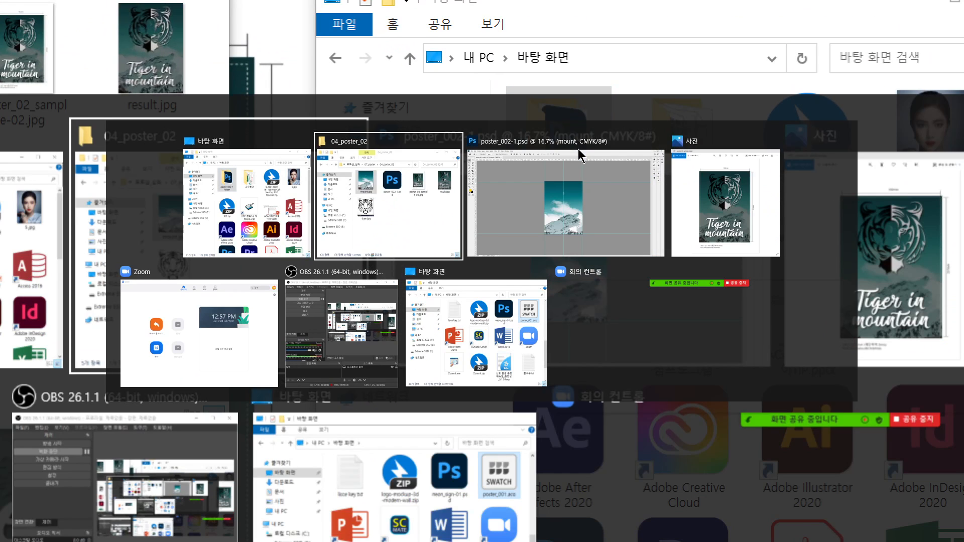
click(541, 177)
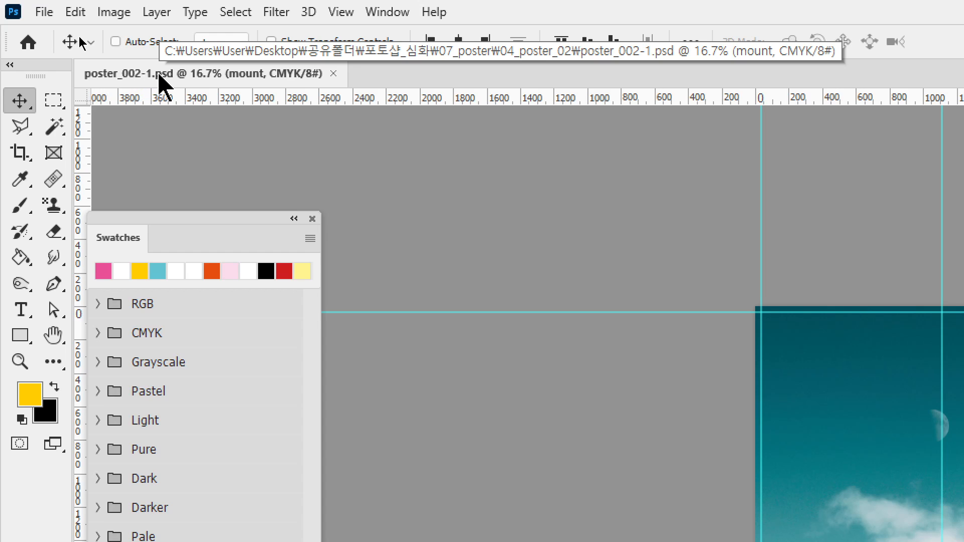
key(alt+Tab)
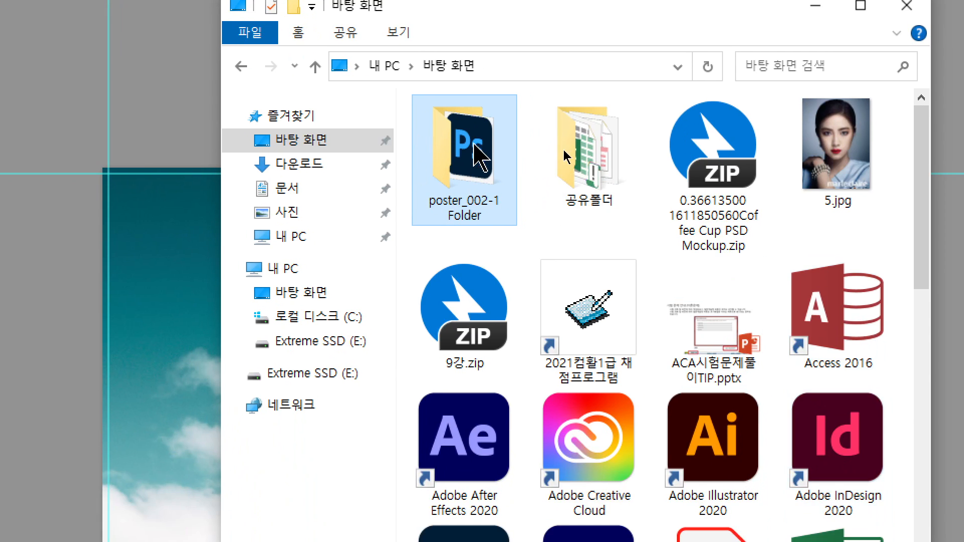
- Examine the contents of the packaged poster_002-1 Folder, including its PSD file and the Links subfolder
double_click(475, 168)
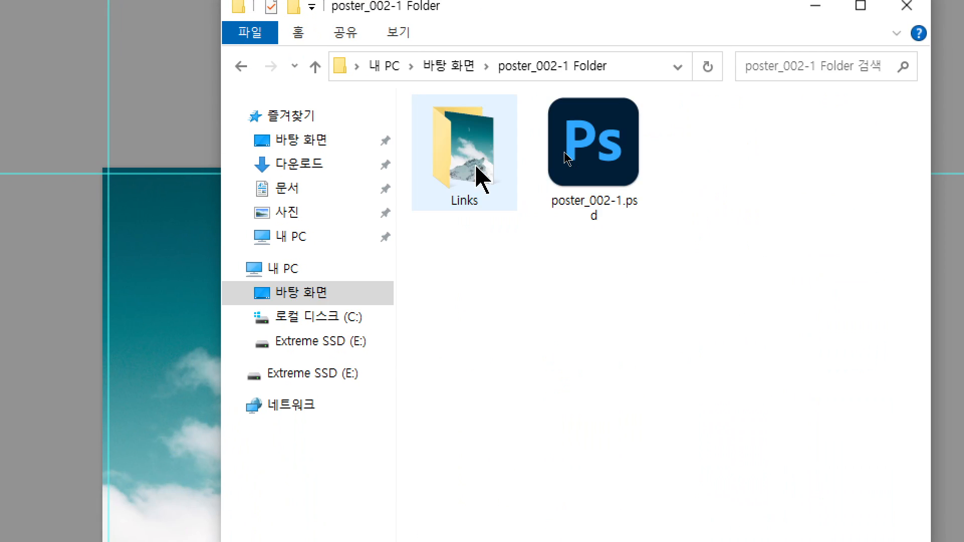
click(618, 154)
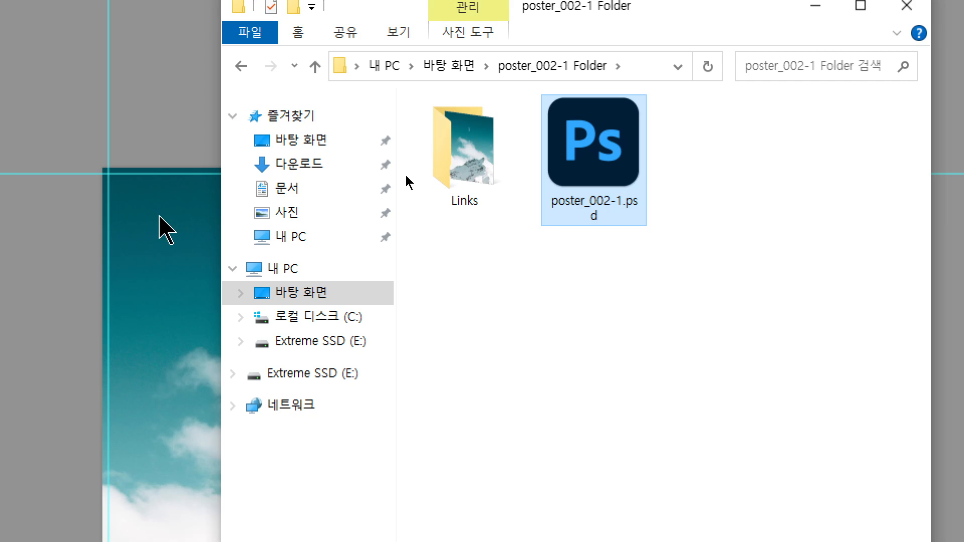
double_click(477, 172)
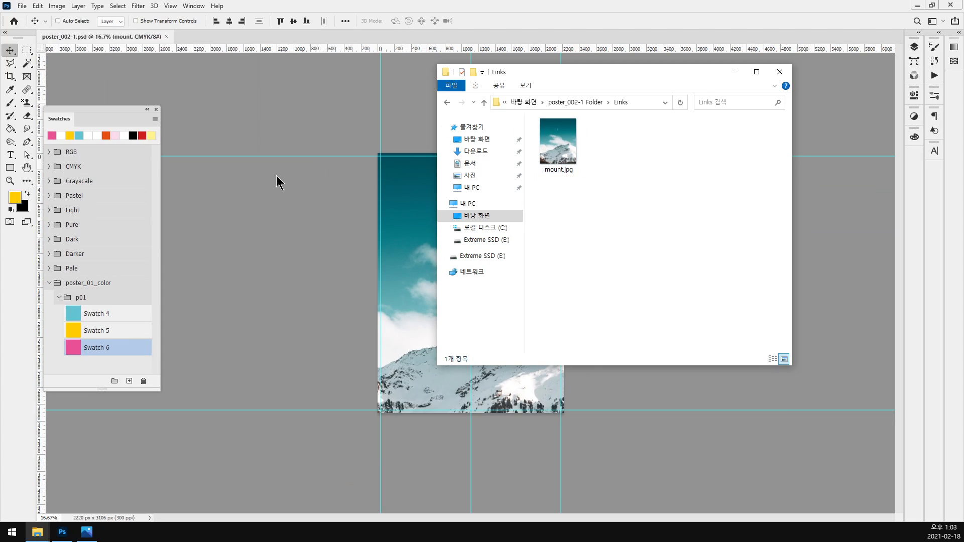
- Close the original poster in Photoshop and open the packaged poster_002-1.psd from the Desktop's poster_002-1 Folder
click(206, 110)
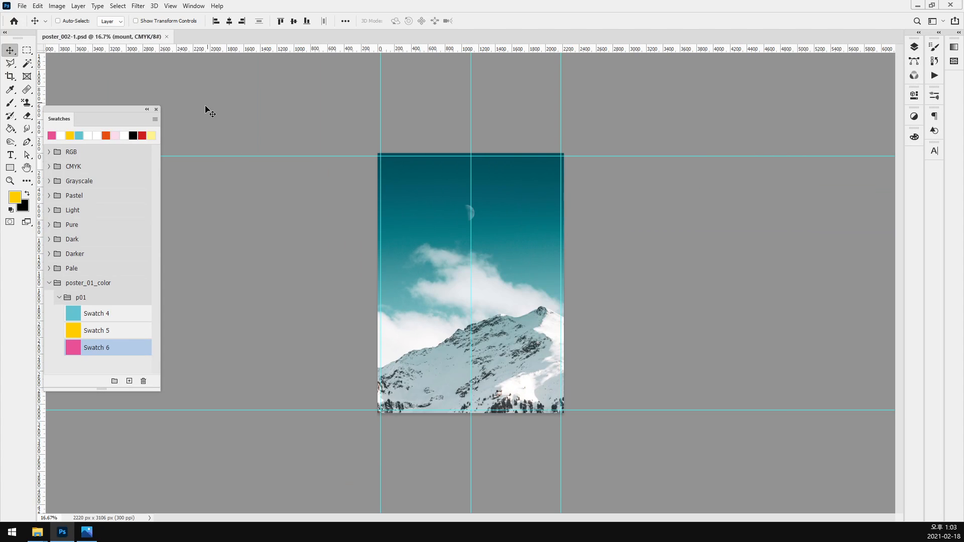
key(ctrl+w)
mouse_move(48, 531)
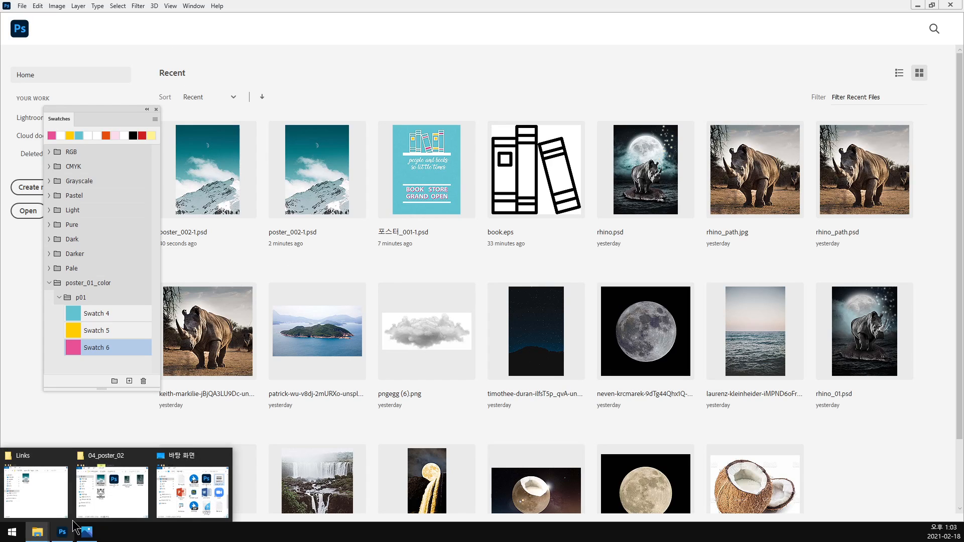
click(55, 502)
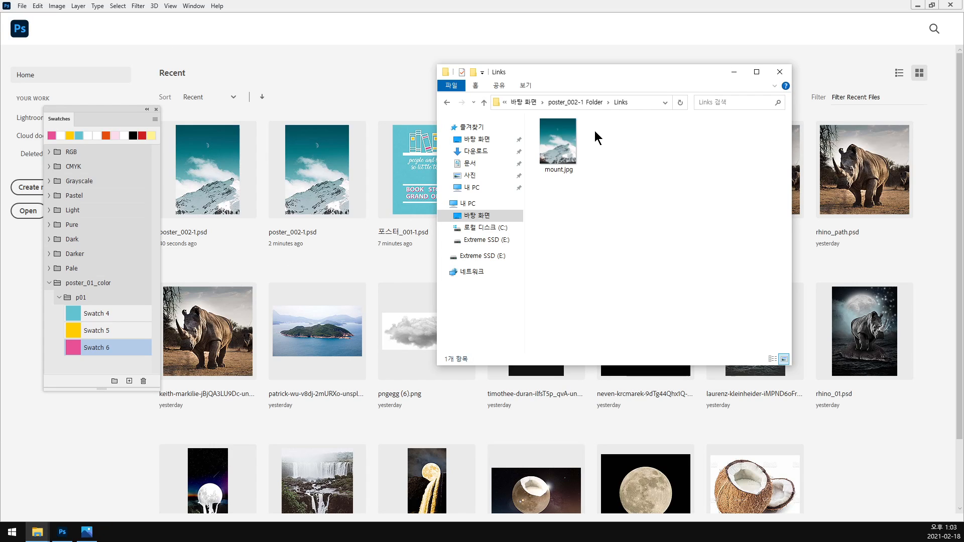
click(575, 102)
double_click(615, 158)
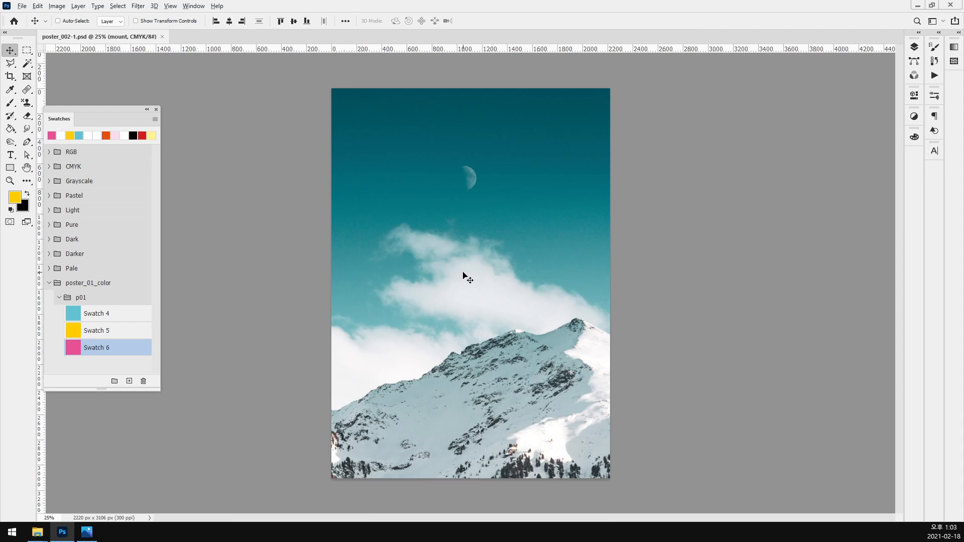
- Open mount.jpg from the package's Links folder as a separate document in Photoshop
key(alt+Tab)
double_click(558, 145)
click(542, 153)
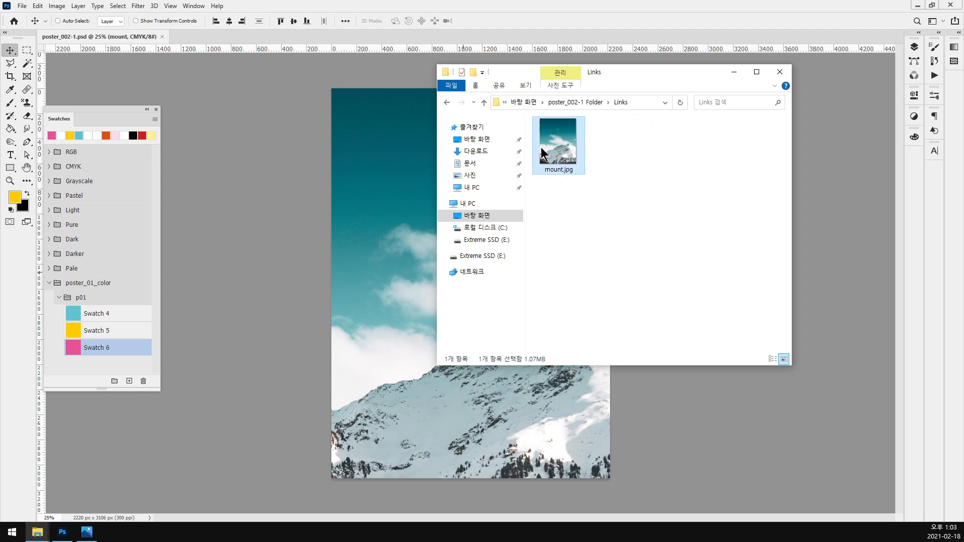
drag(543, 153, 390, 38)
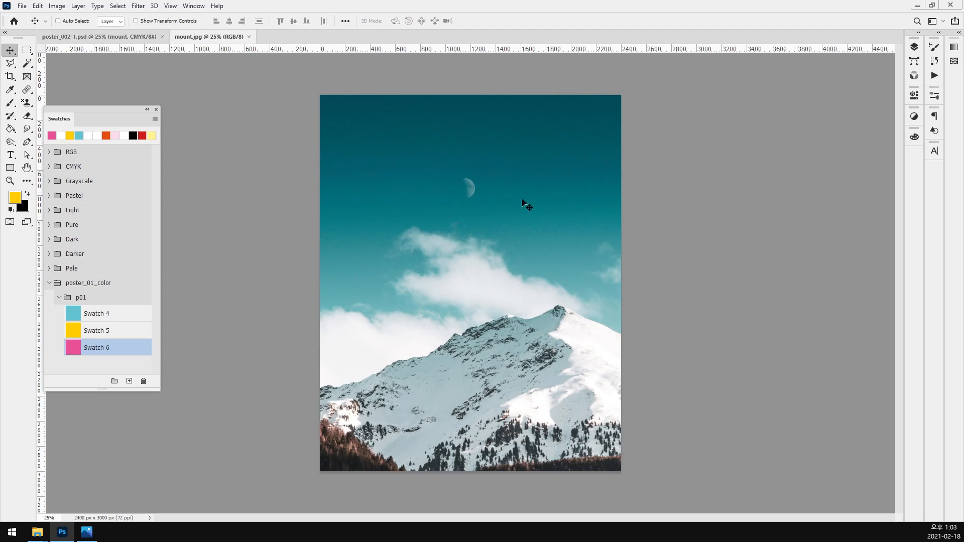
- Invert the colours of mount.jpg, save it at JPEG quality 12, and close both the image and the packaged poster
key(ctrl+i)
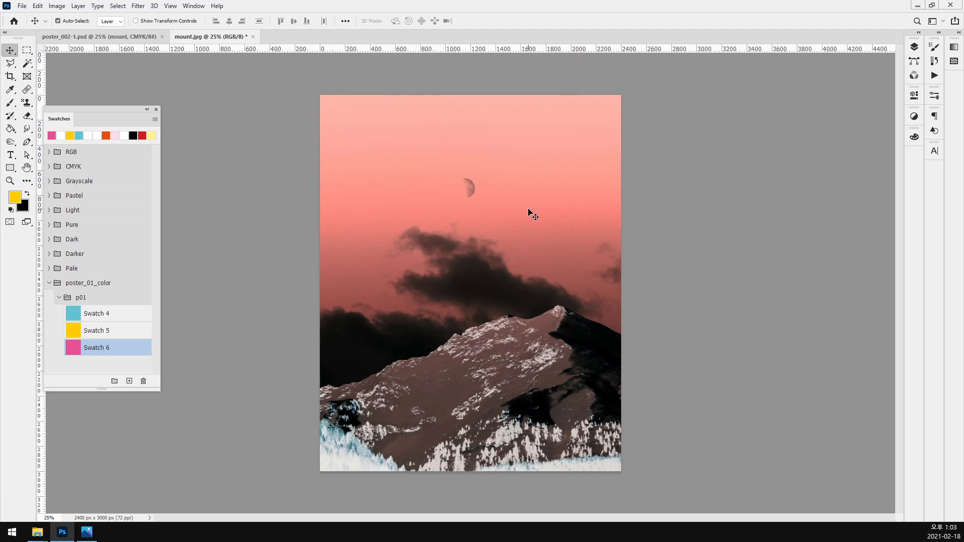
key(ctrl+s)
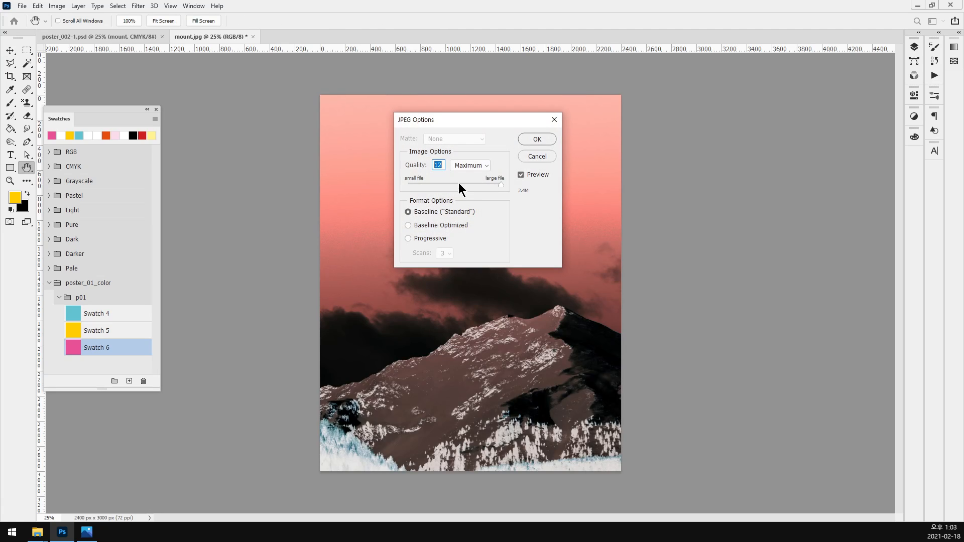
click(540, 143)
key(ctrl+w)
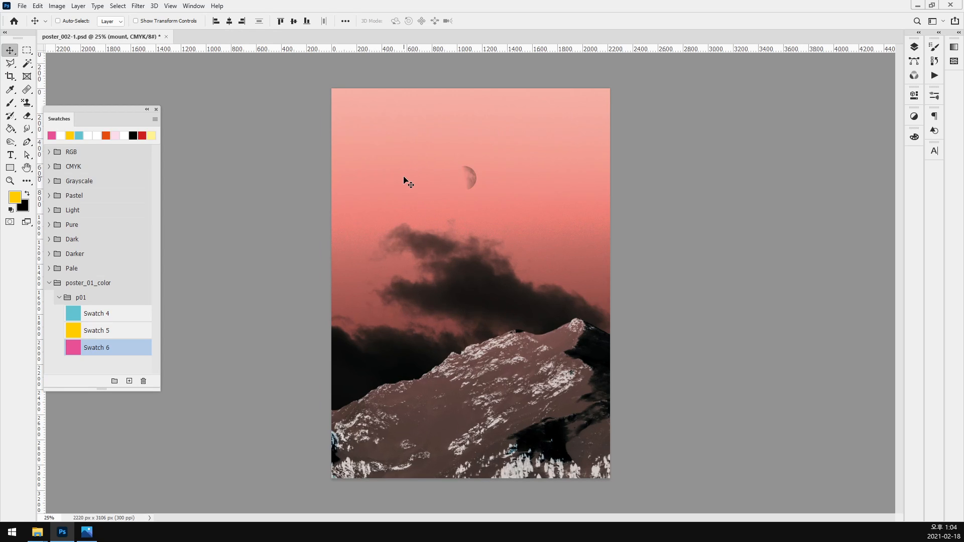
click(166, 36)
click(479, 199)
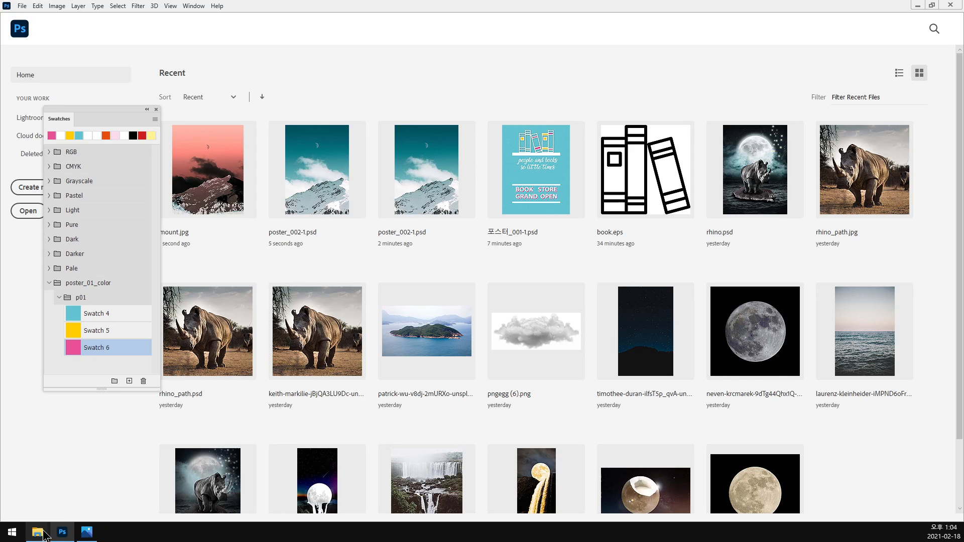
- Reopen the packaged poster_002-1.psd from the poster_002-1 Folder in Photoshop to check its background, and close it again
mouse_move(37, 532)
click(47, 502)
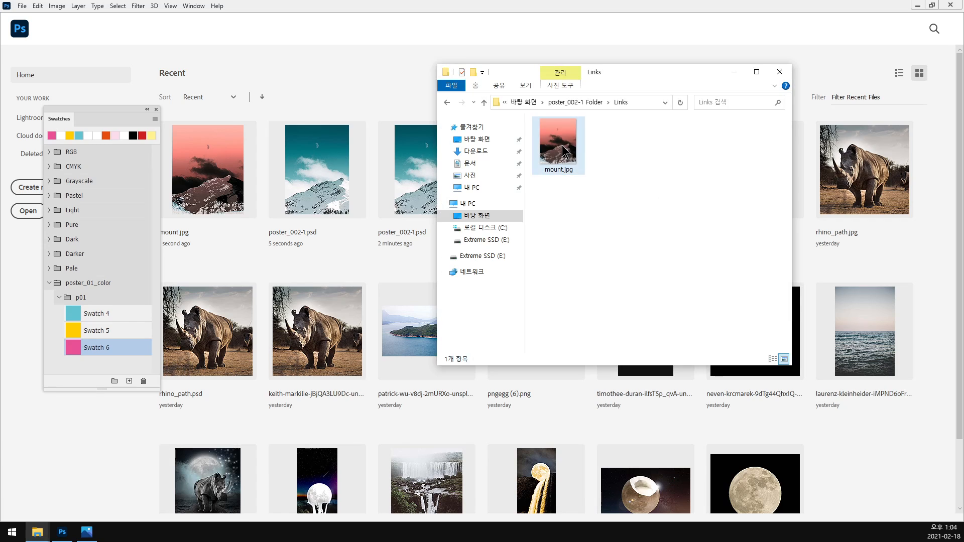
click(595, 104)
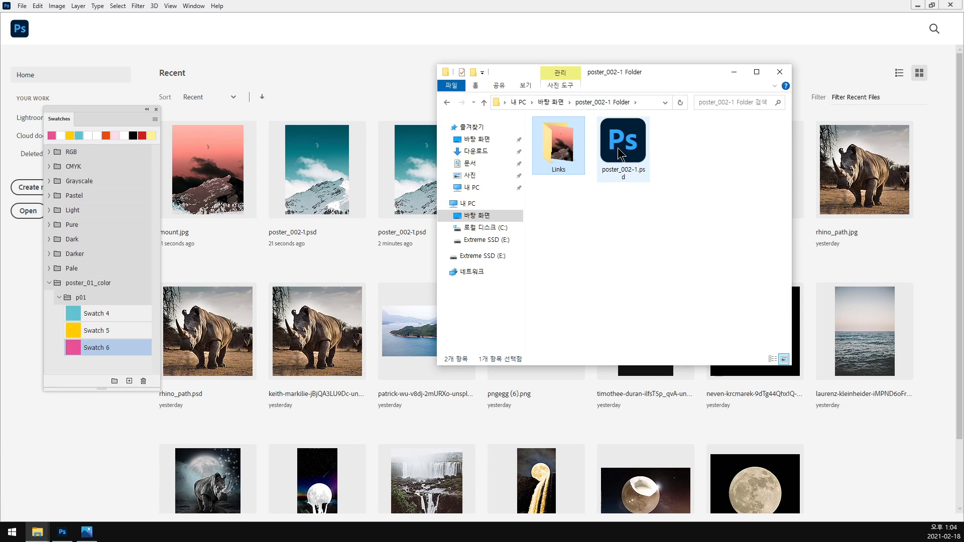
drag(623, 143, 320, 56)
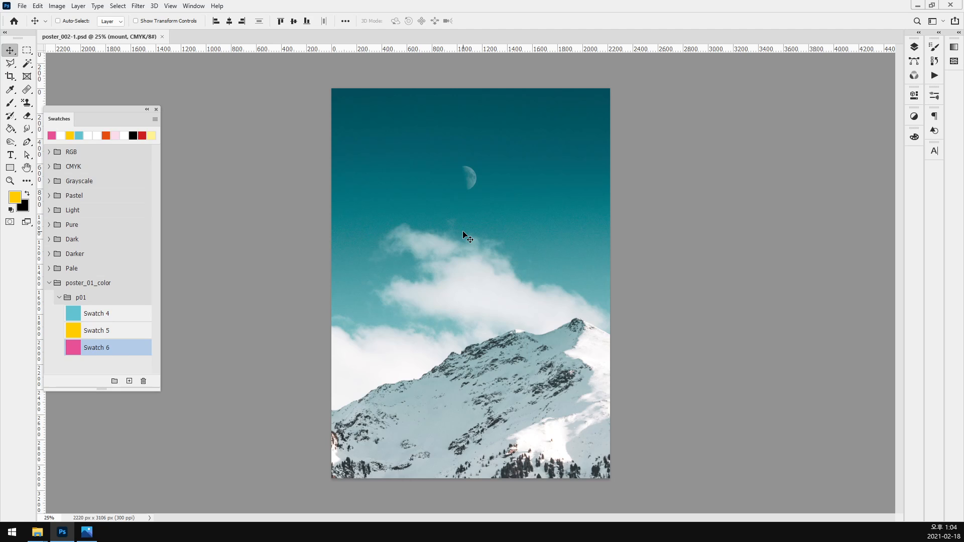
key(ctrl+w)
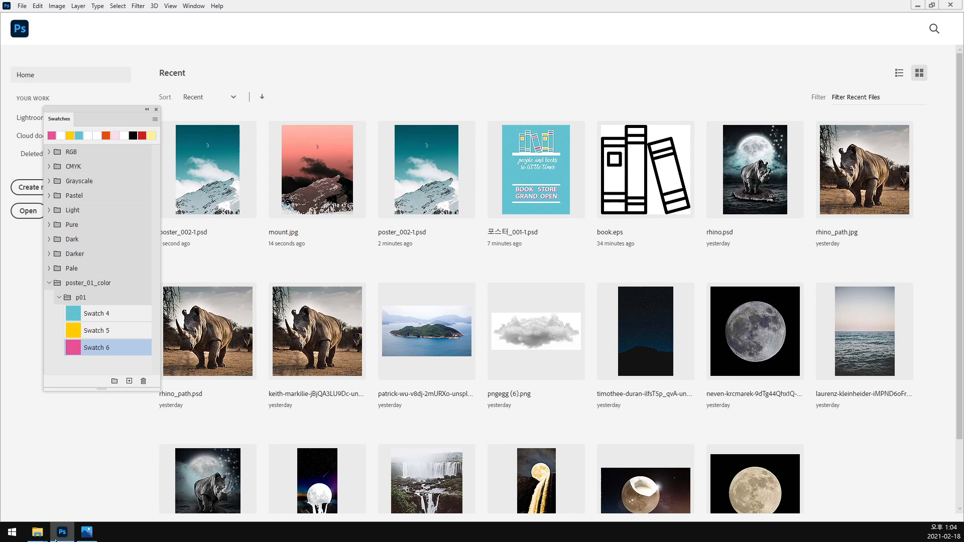
- Reopen the original poster_002-1.psd from Photoshop's recent files and display its guides
mouse_move(37, 533)
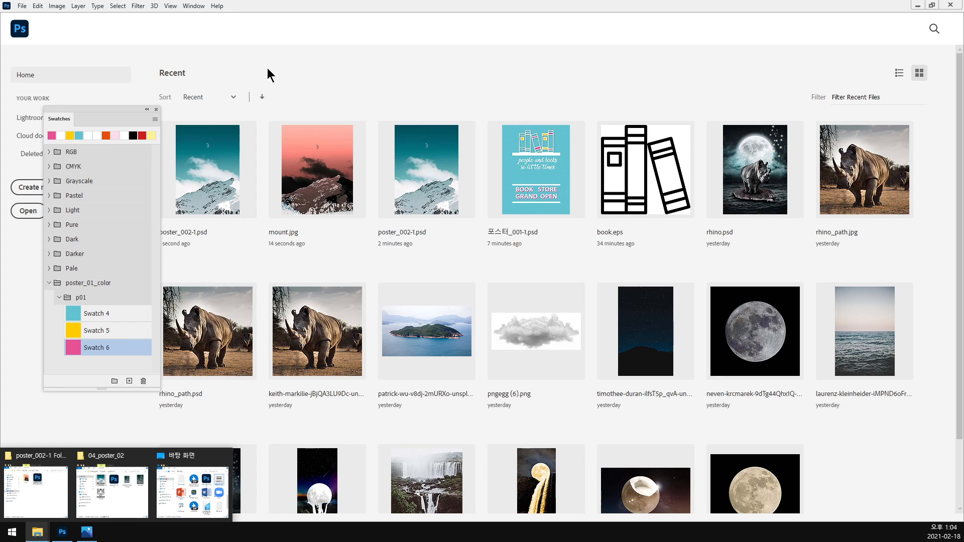
click(386, 188)
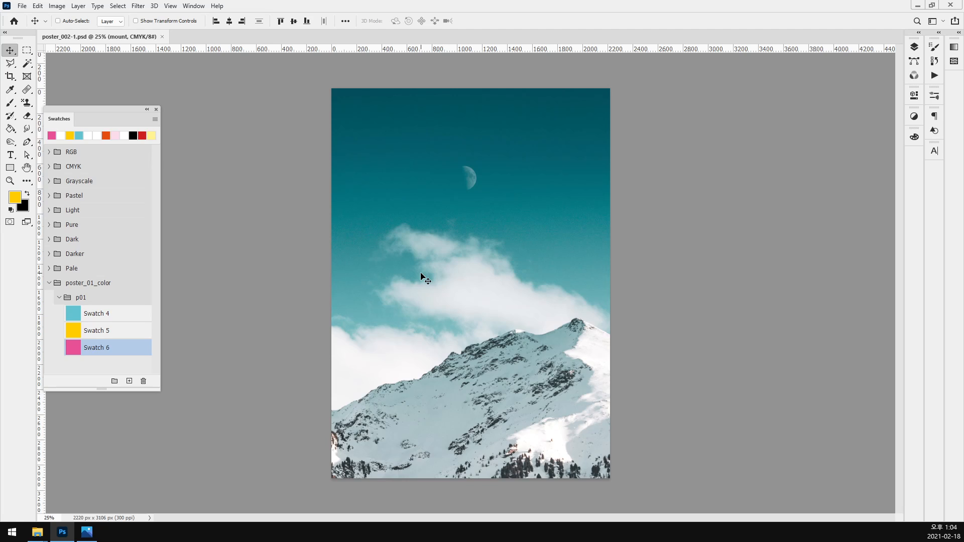
key(ctrl+semicolon)
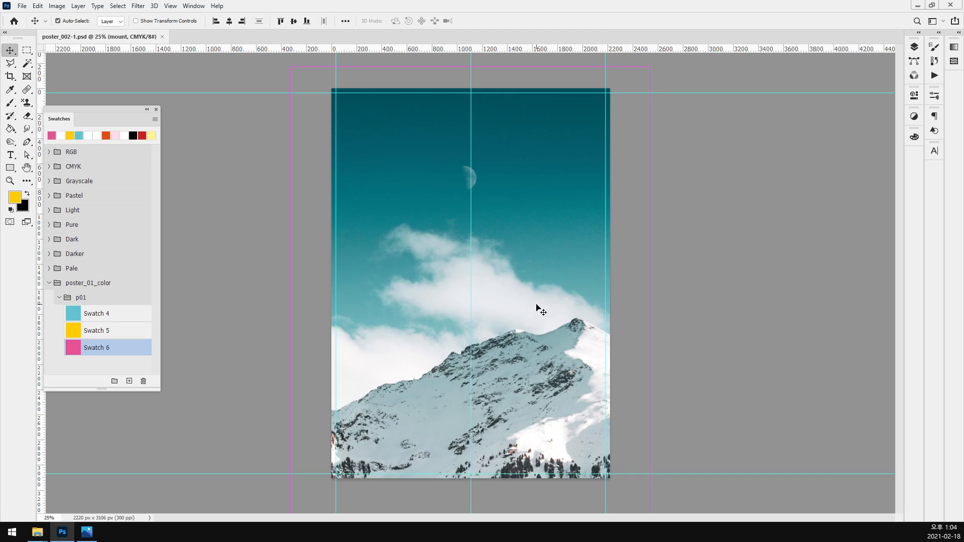
- Check the reference poster_02_sample-02.jpg from the 04_poster_02 folder and return to the poster in Photoshop
mouse_move(37, 532)
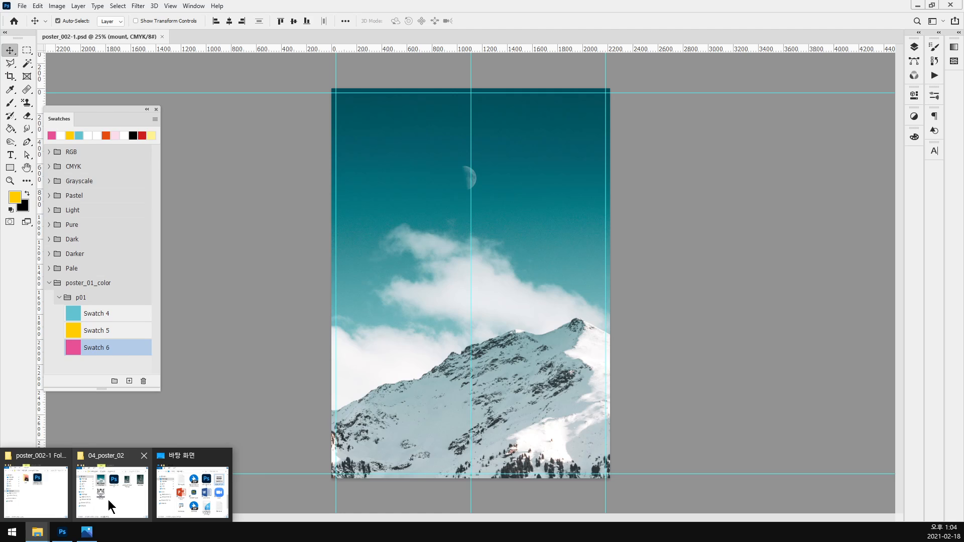
click(128, 505)
double_click(296, 107)
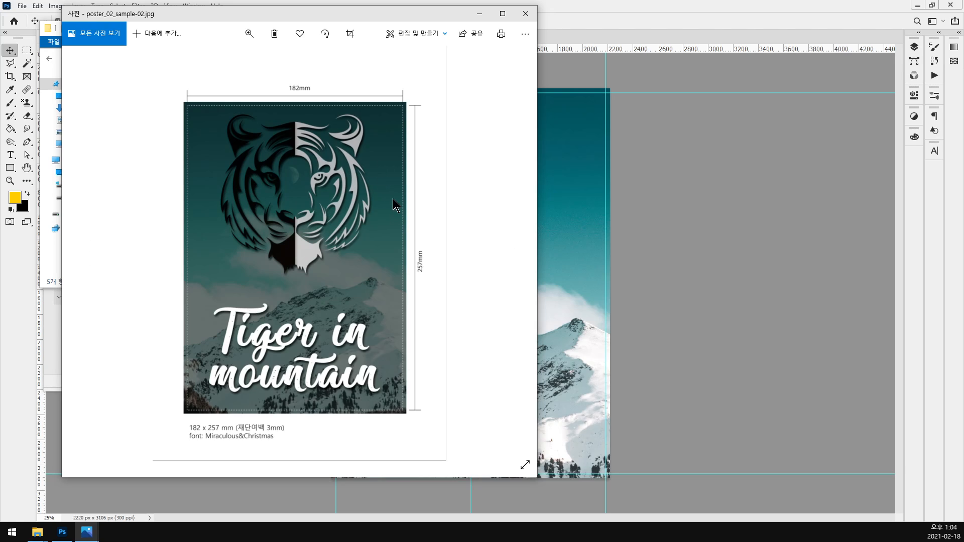
click(702, 242)
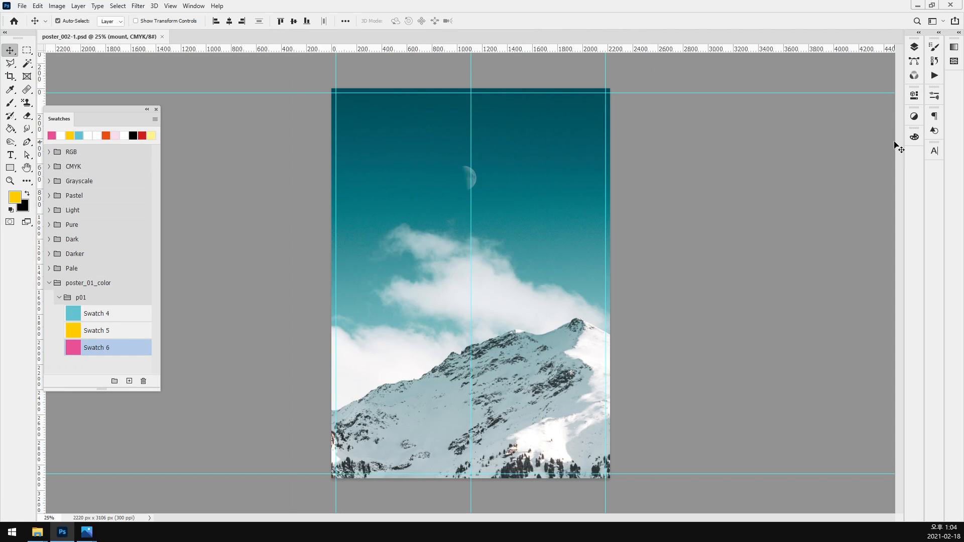
- Try a Hue/Saturation adjustment on the mount layer with saturation -100 and lightness -73
key(ctrl+u)
drag(454, 224, 420, 229)
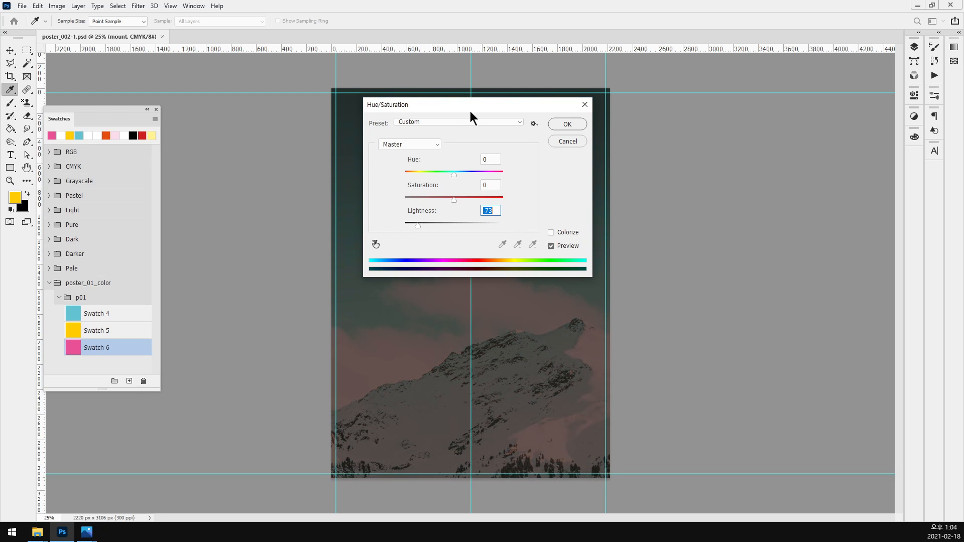
drag(470, 113, 676, 109)
drag(656, 195, 599, 192)
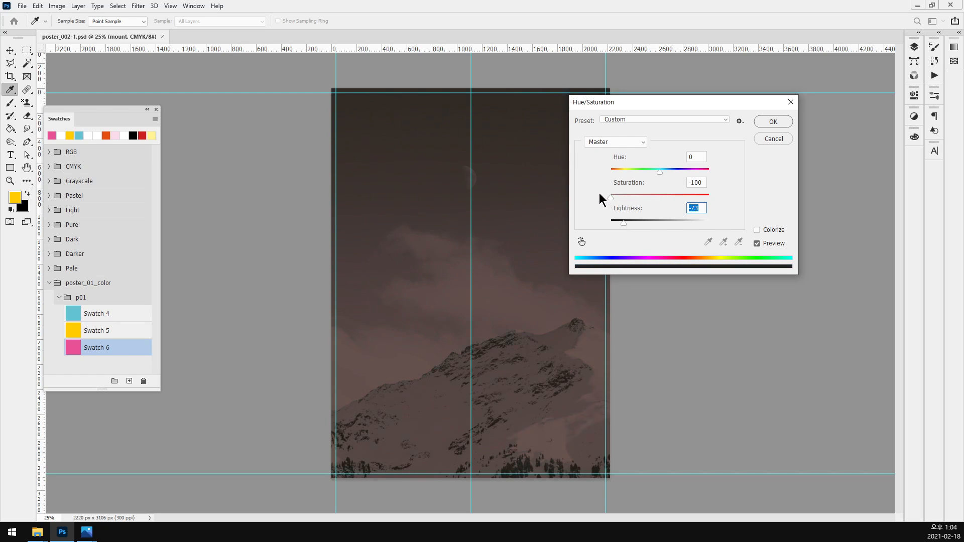
click(774, 141)
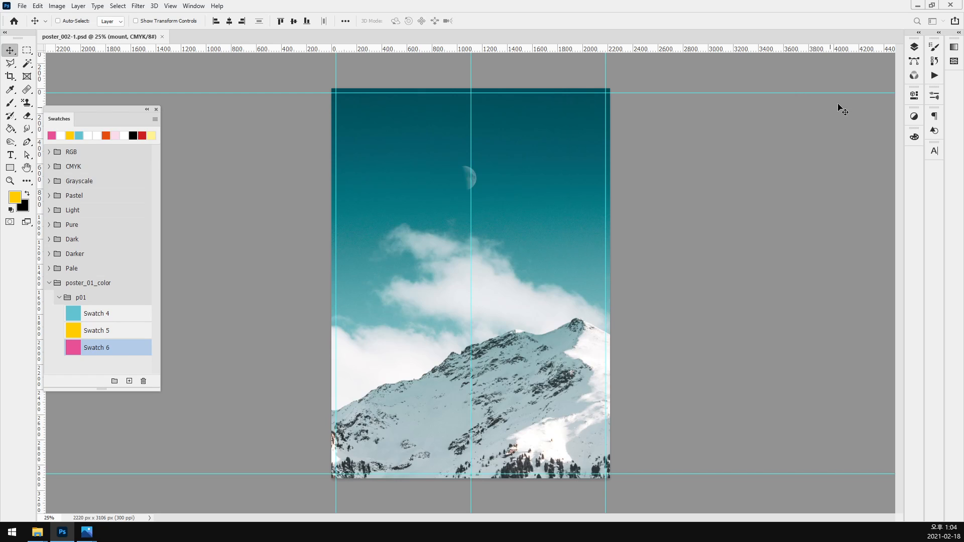
- Try a Brightness/Contrast adjustment layer above mount with brightness -102 and contrast -22, and delete that layer
click(916, 44)
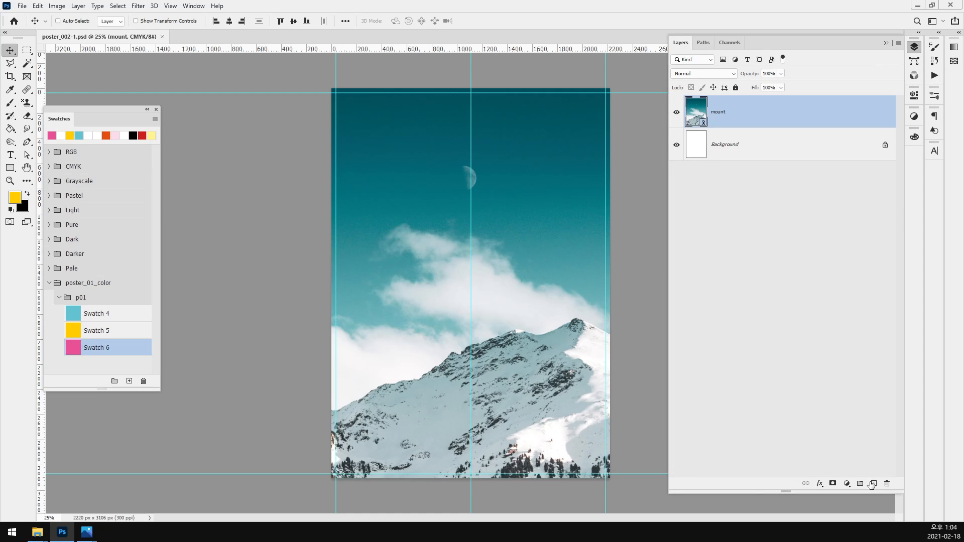
click(914, 116)
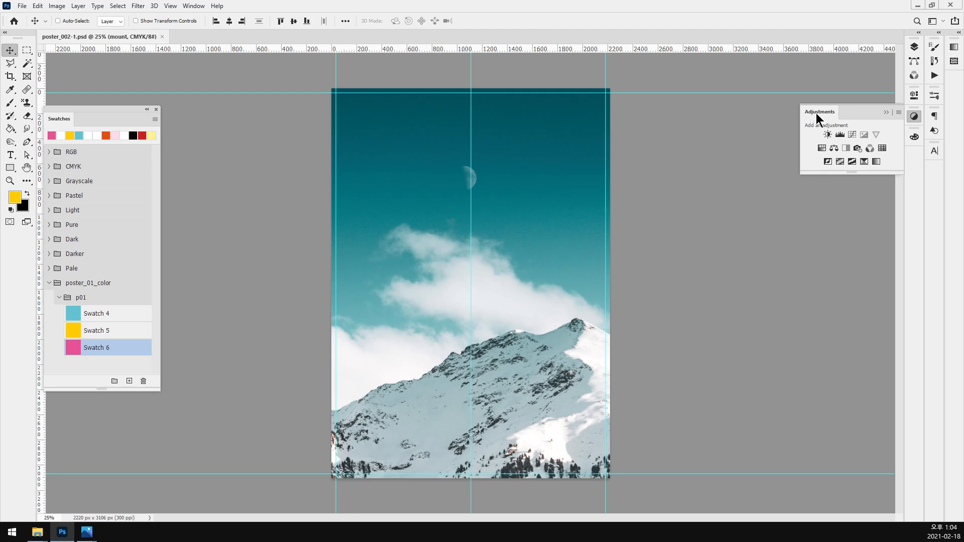
click(828, 134)
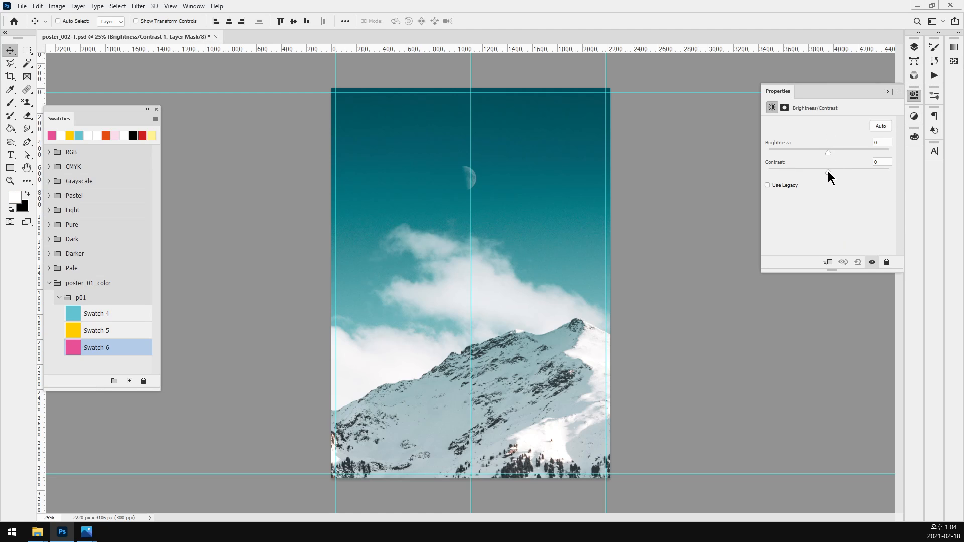
drag(828, 171, 788, 151)
click(827, 151)
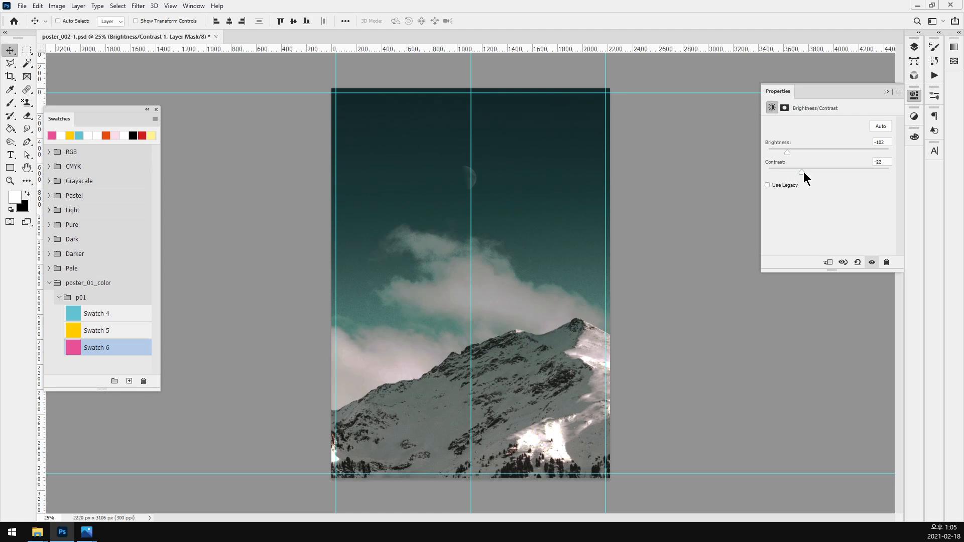
click(912, 98)
click(912, 114)
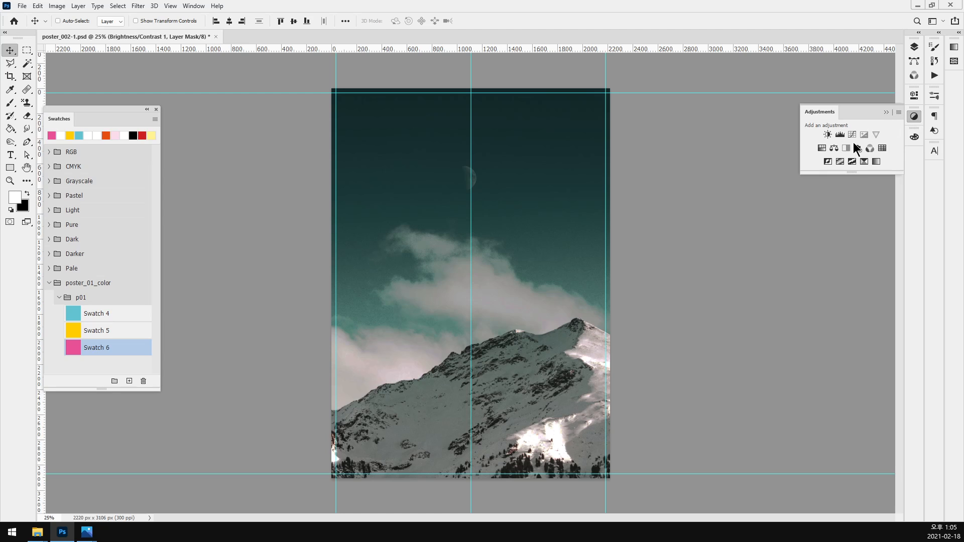
click(914, 47)
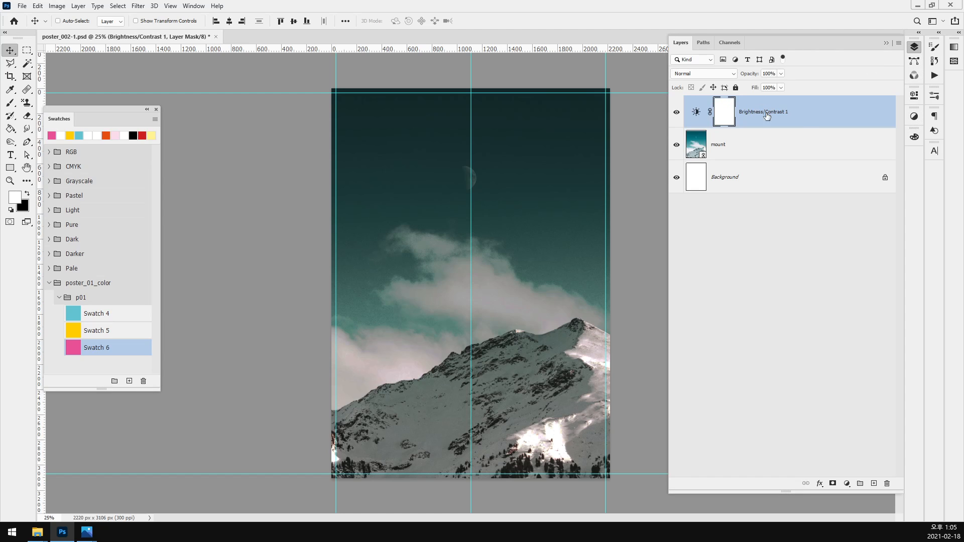
key(Delete)
- Add a new layer above mount, fill it with black, and set it to 30% opacity with Darker Color blending
click(874, 484)
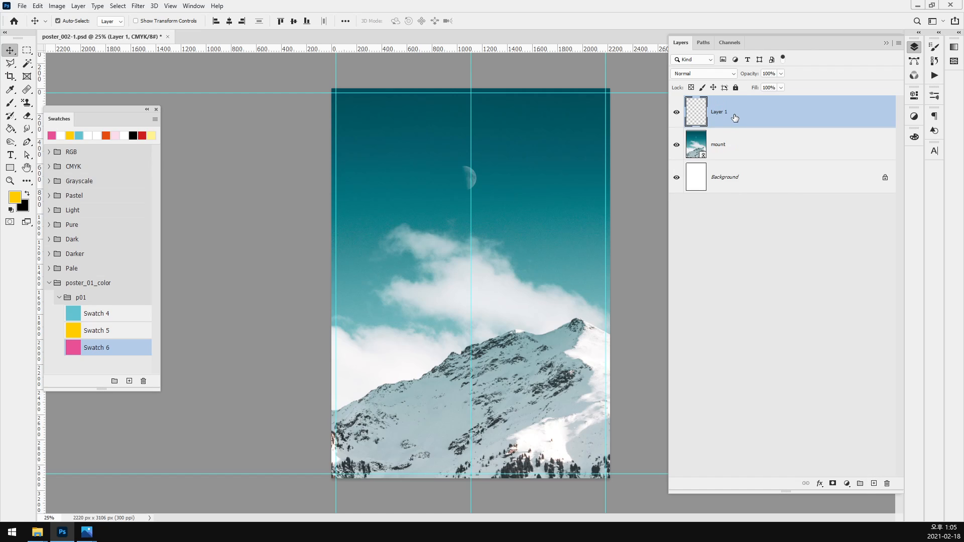
key(ctrl+BackSpace)
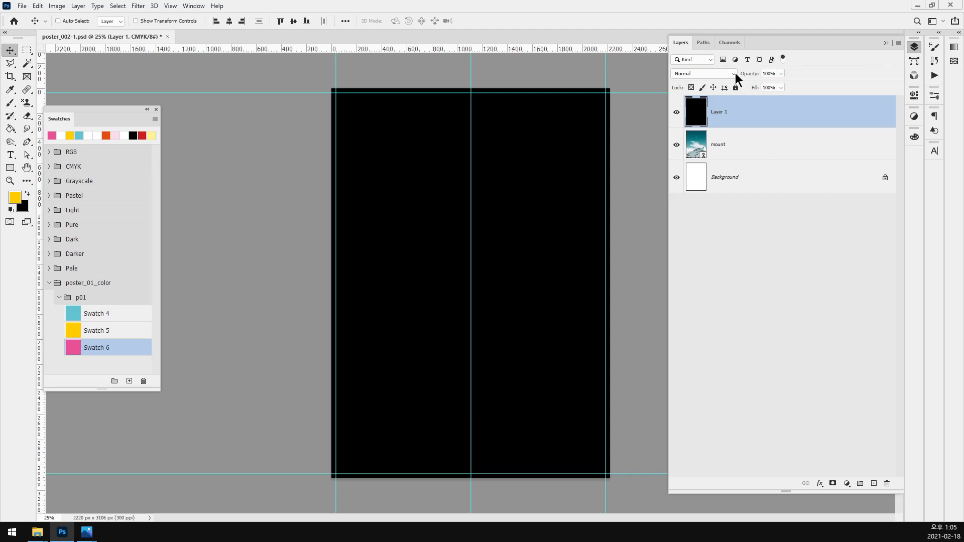
click(735, 73)
click(720, 111)
click(781, 73)
drag(781, 84, 748, 84)
click(702, 74)
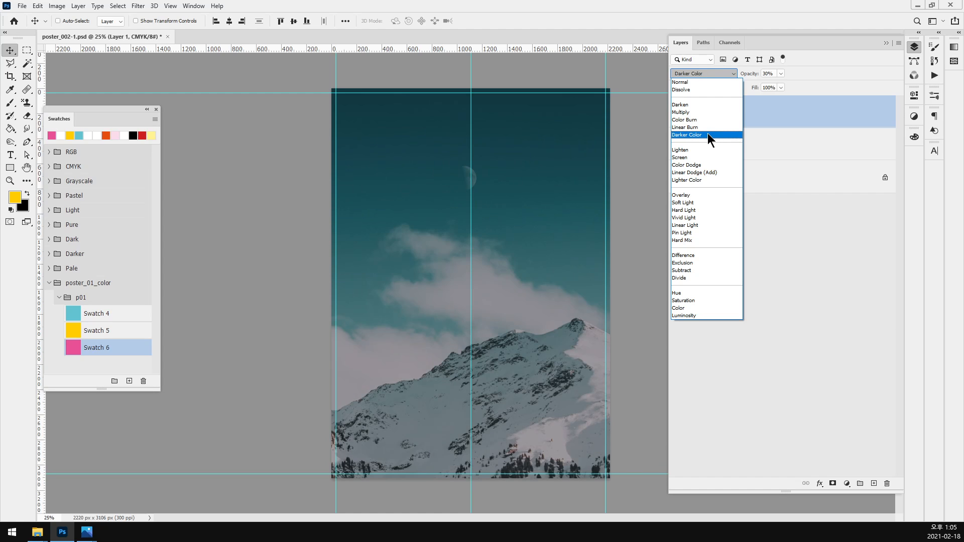
click(708, 135)
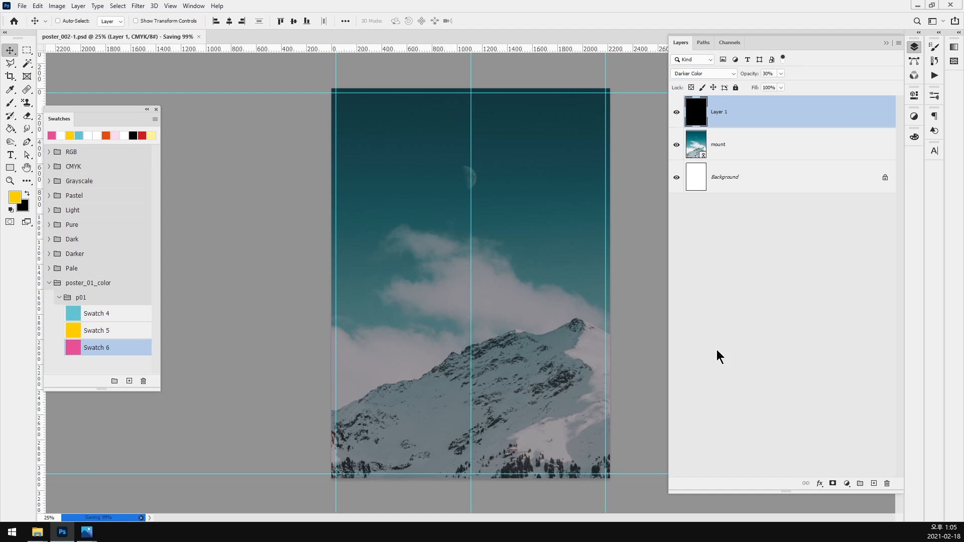
- Group the mount layer and the black overlay as "background" and expand the group to show its contents
click(763, 344)
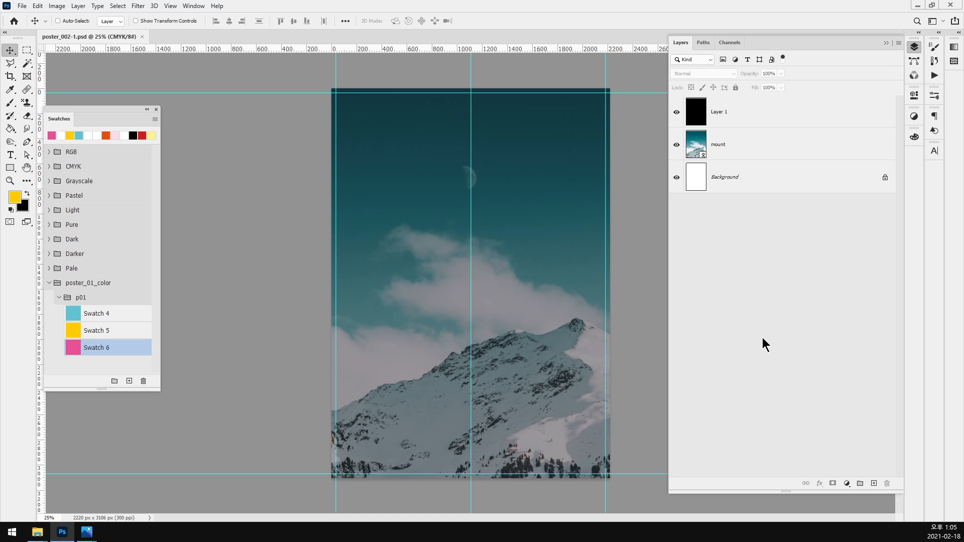
click(772, 154)
shift+click(794, 121)
key(ctrl+g)
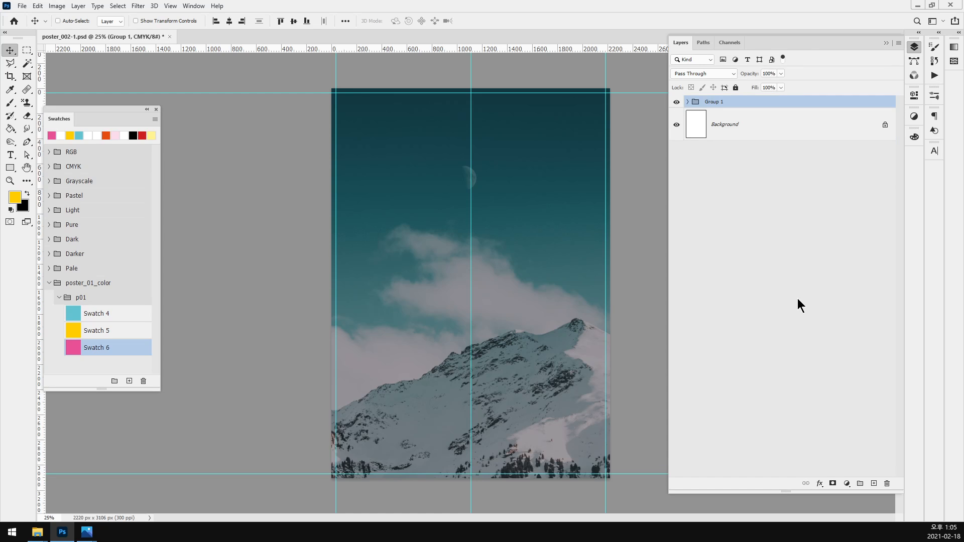
double_click(710, 102)
text(background)
key(Return)
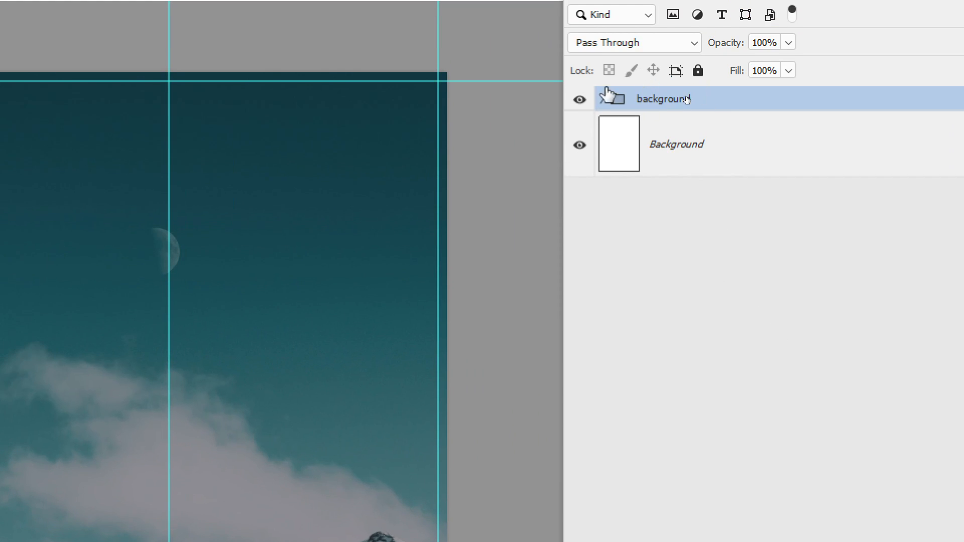
click(603, 99)
click(745, 149)
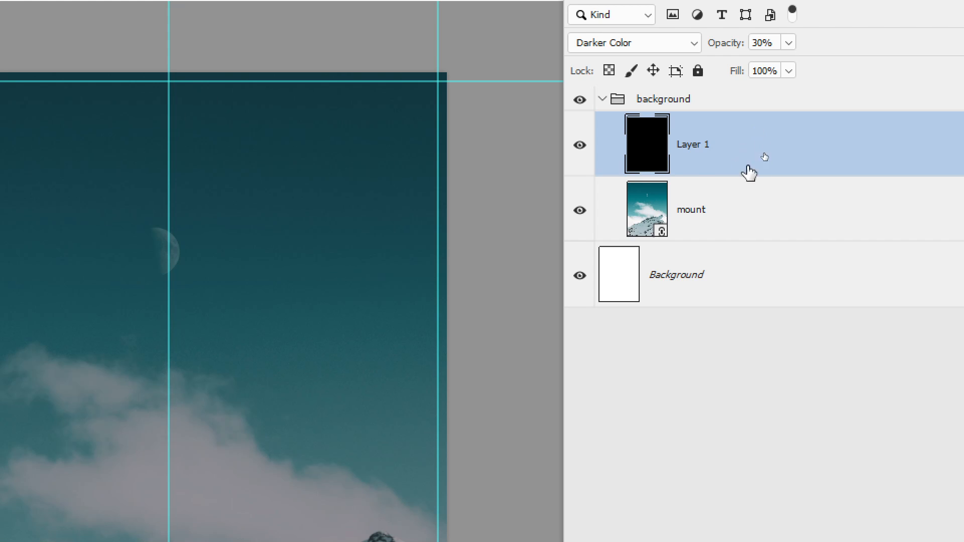
click(826, 377)
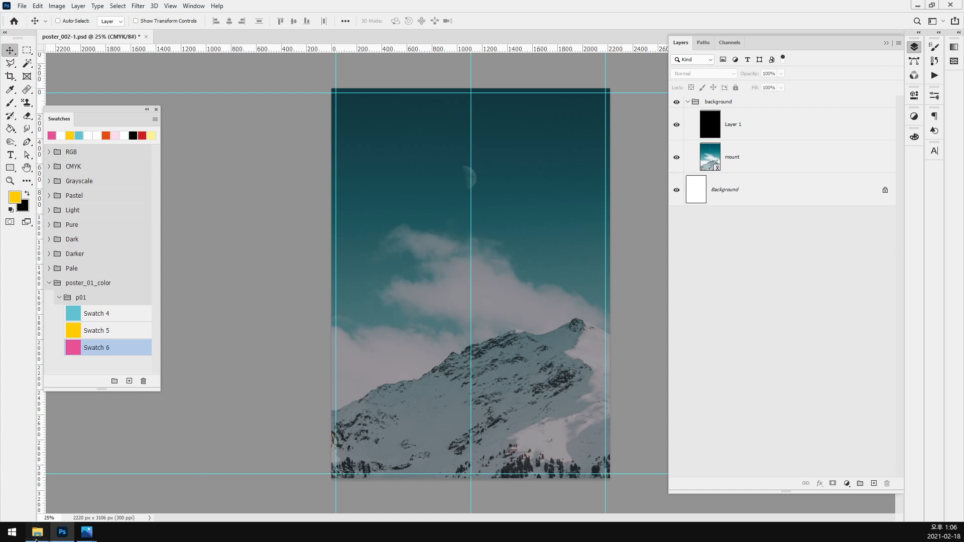
- Open tiger.jpg from the 04_poster_02 folder as a separate document in Photoshop
mouse_move(37, 532)
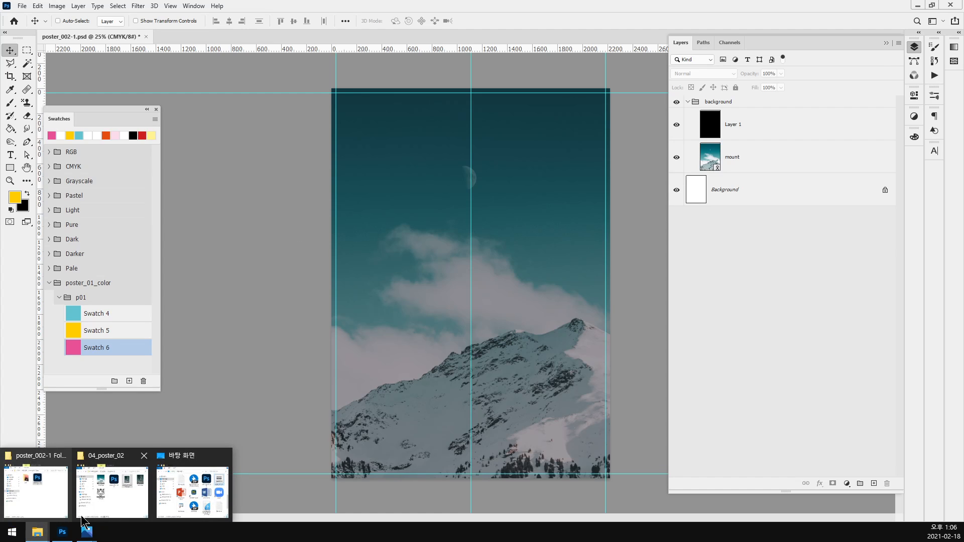
click(136, 505)
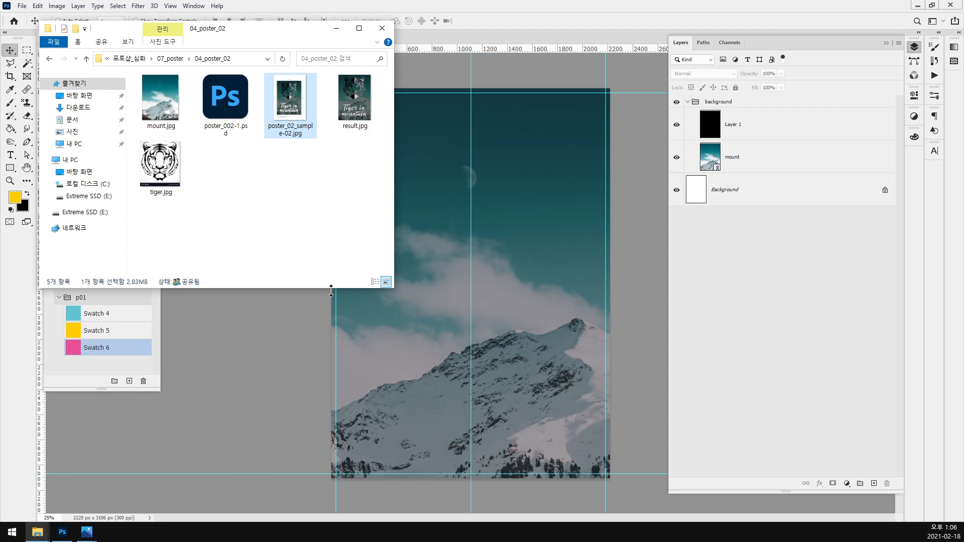
click(285, 219)
drag(160, 165, 505, 21)
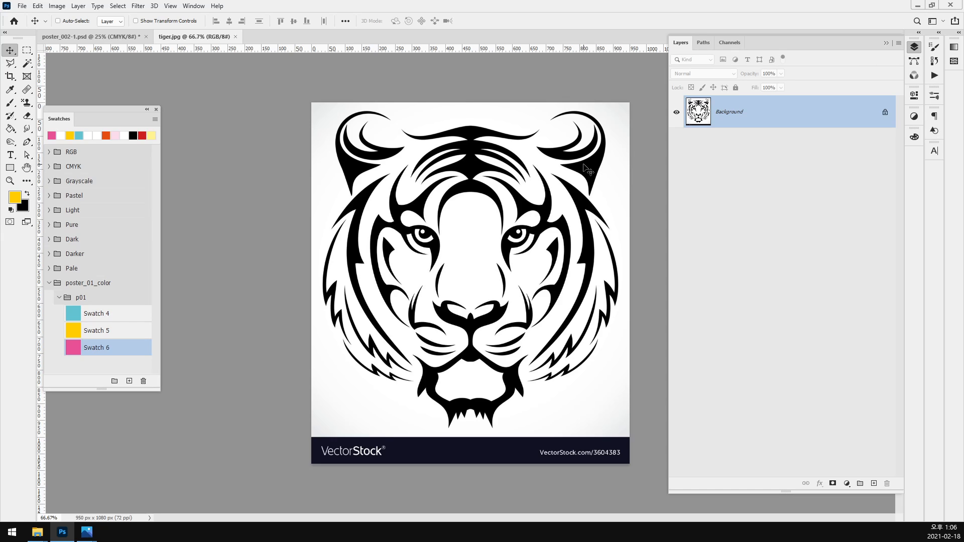
- Select all the tiger's black areas using the Magic Wand at tolerance 30 with Contiguous off, and exclude the VectorStock banner from the selection
click(27, 64)
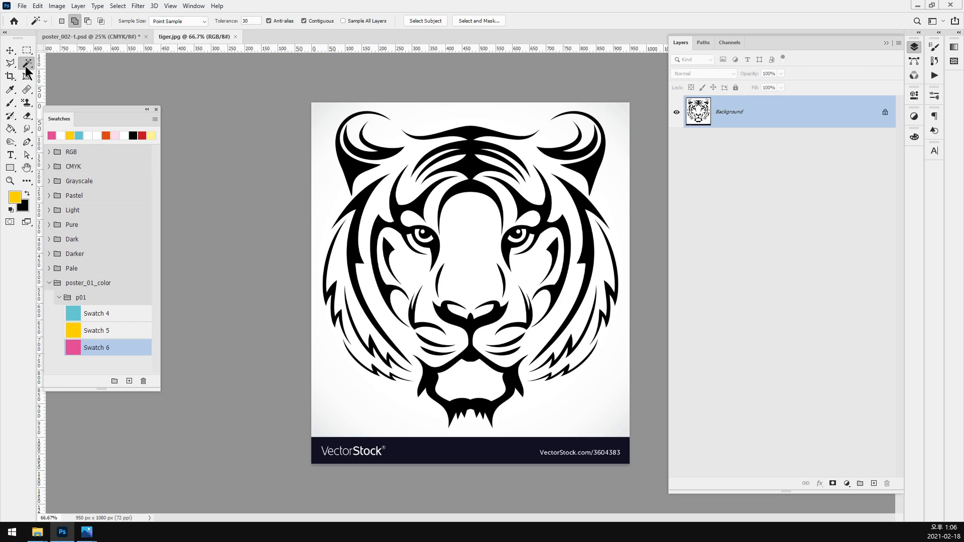
click(468, 168)
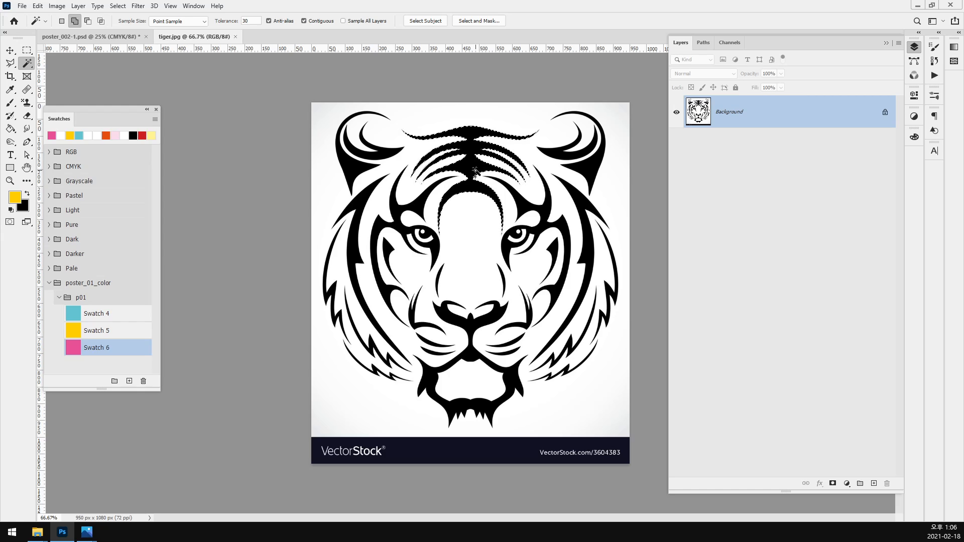
click(548, 223)
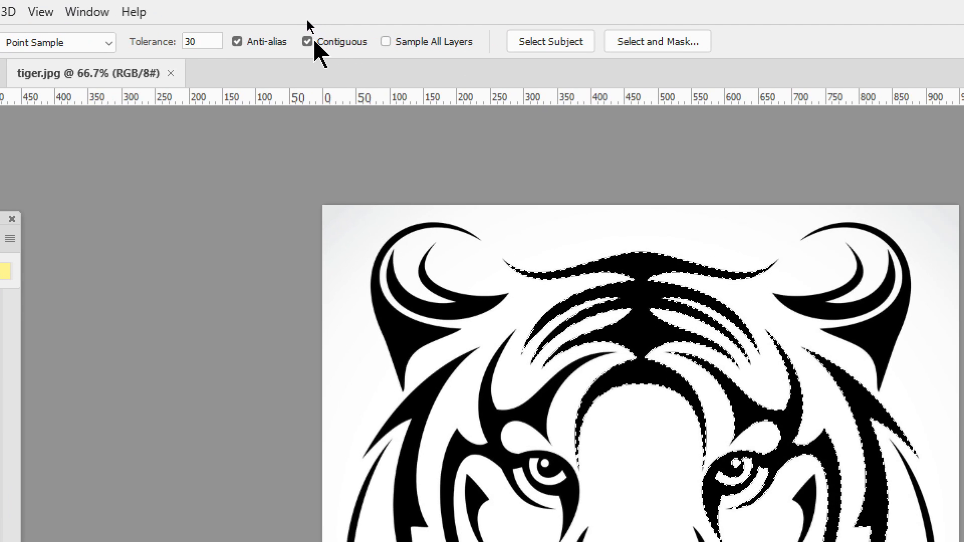
click(307, 41)
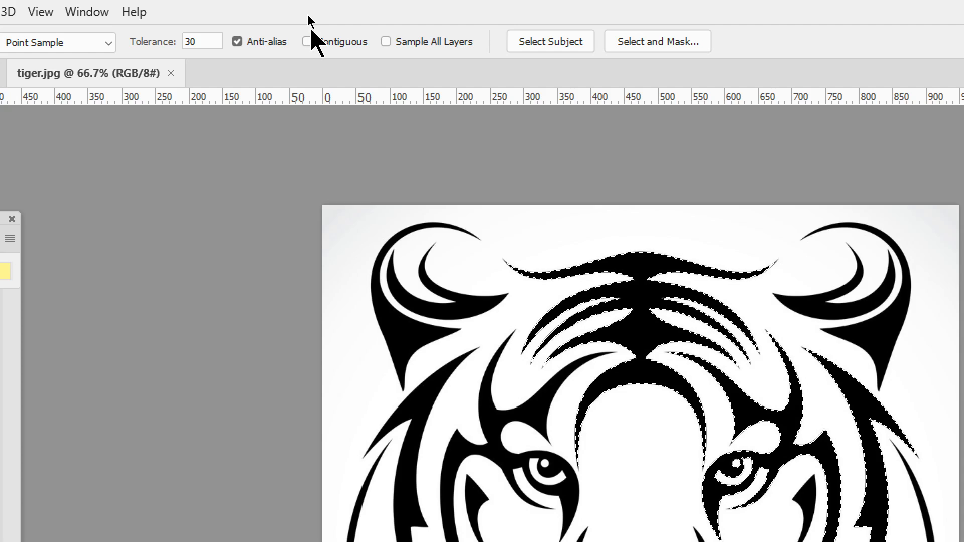
click(475, 309)
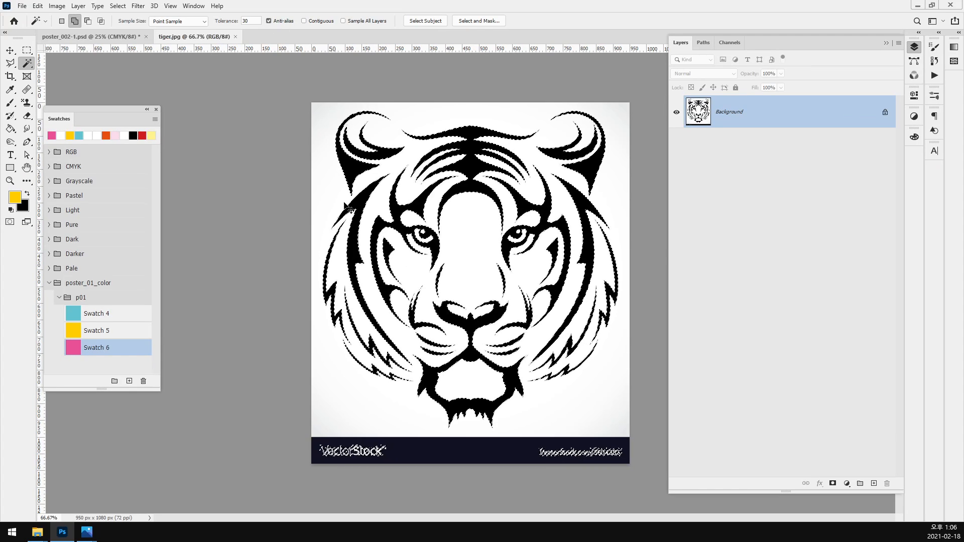
click(27, 49)
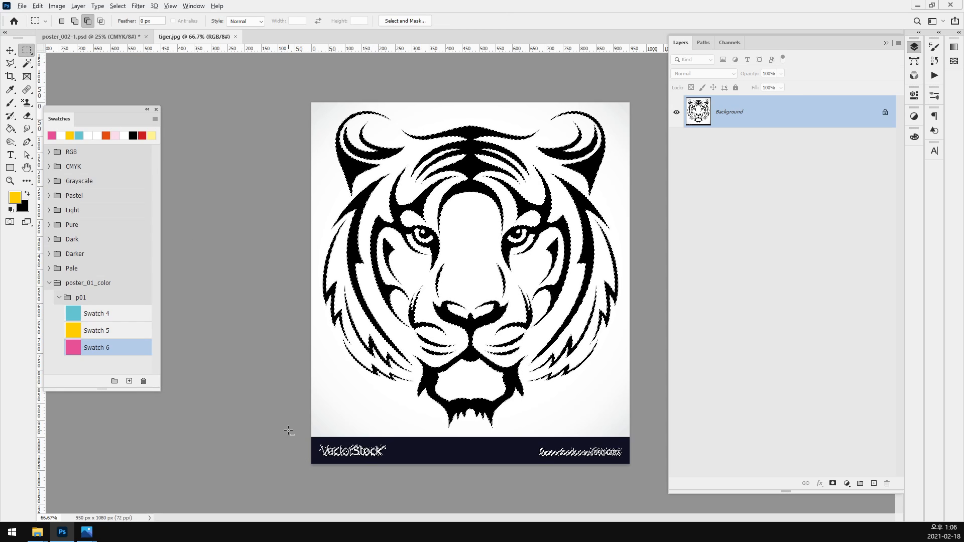
drag(312, 430, 686, 464)
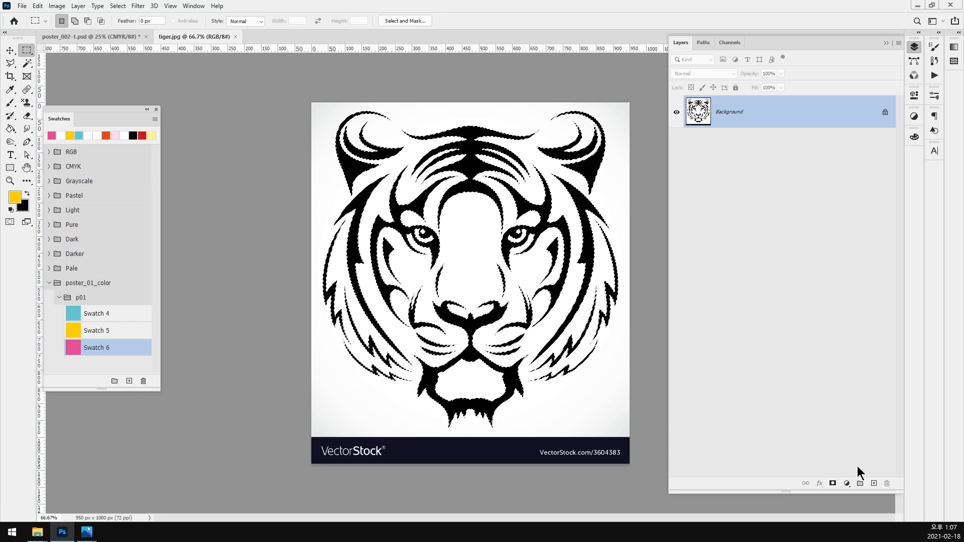
- Fill the tiger selection with black on a new layer and hide the Background layer
click(874, 483)
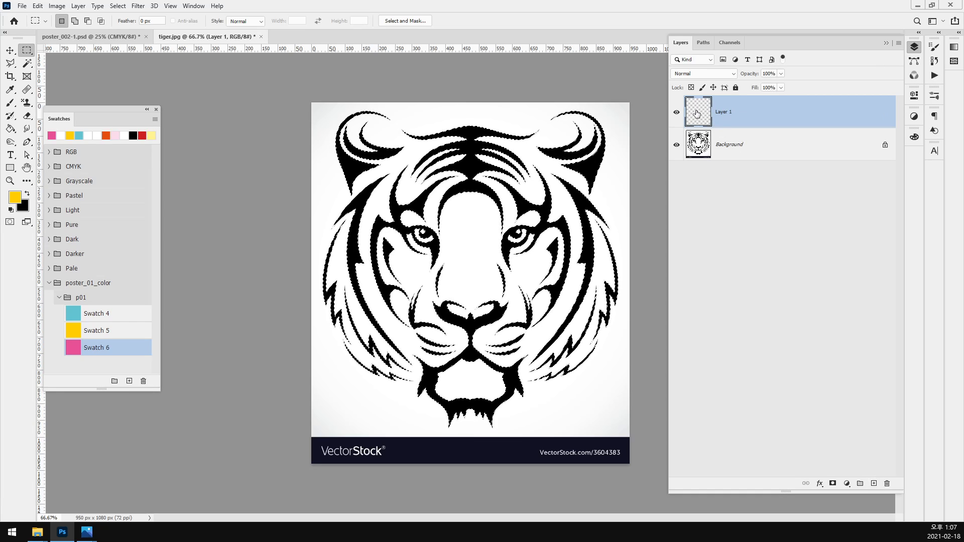
key(x)
key(alt+BackSpace)
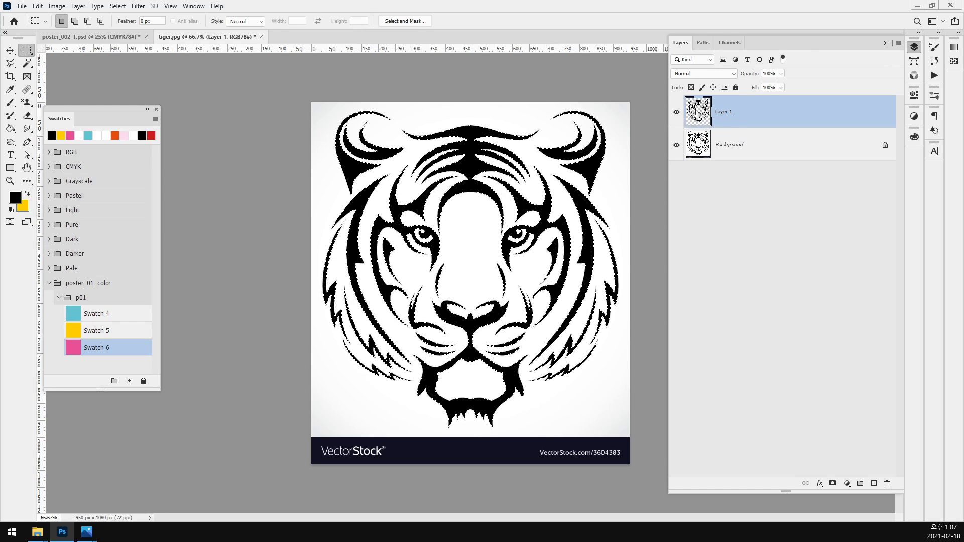
click(677, 144)
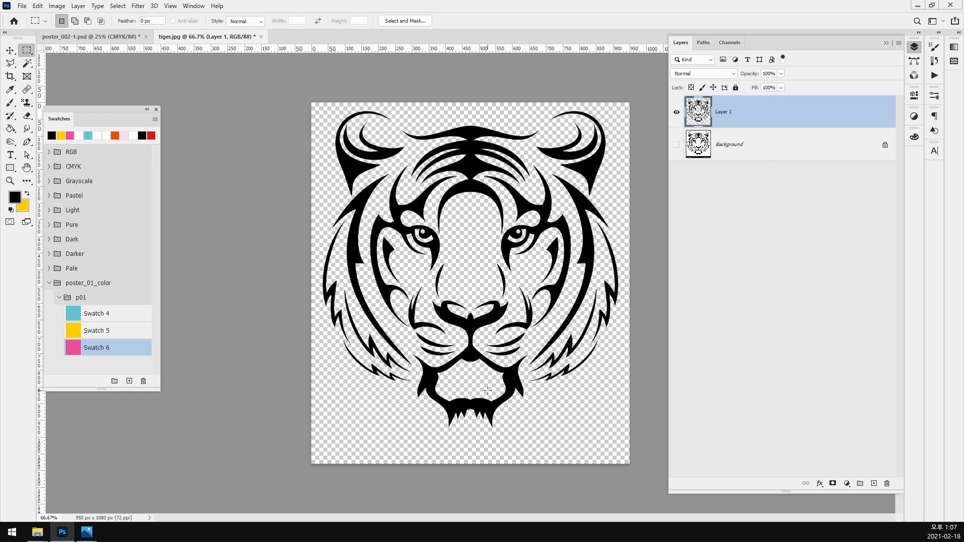
- Check the tiger's chin against the reference image poster_02_sample-02.jpg in Photos, and return to Photoshop
key(v)
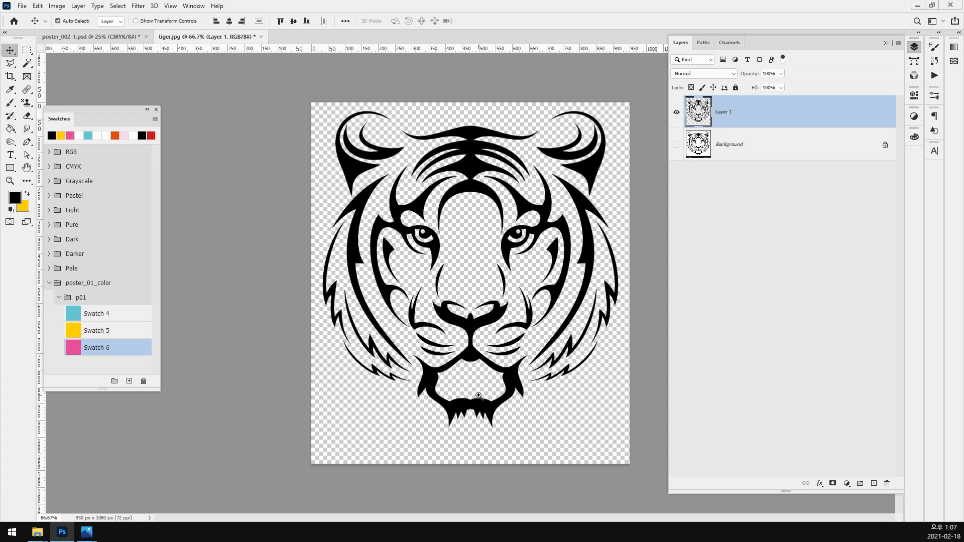
ctrl+click(477, 397)
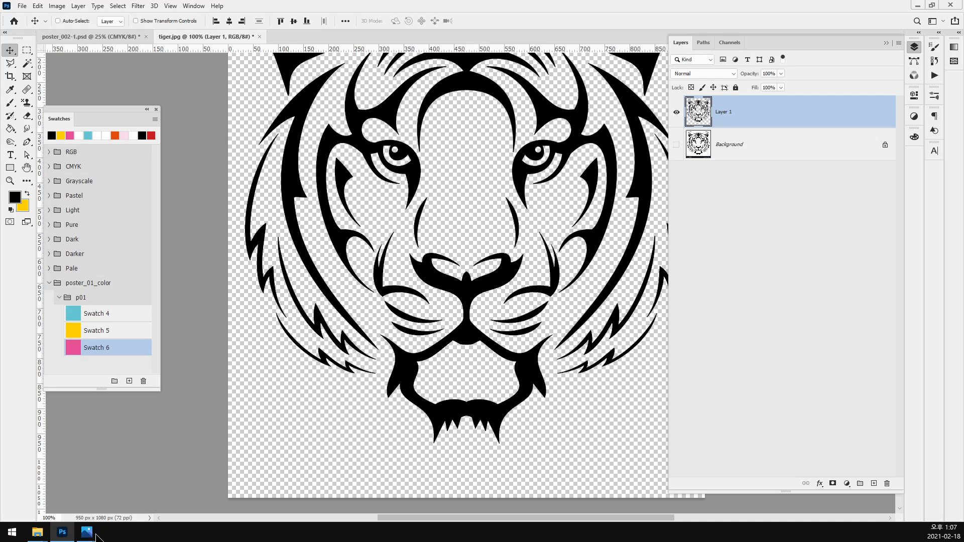
mouse_move(87, 532)
click(102, 491)
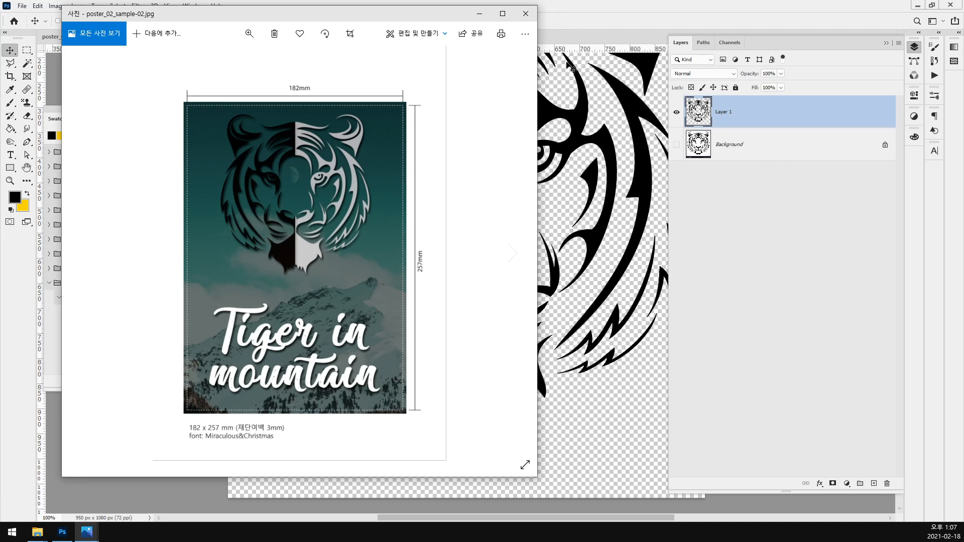
click(605, 31)
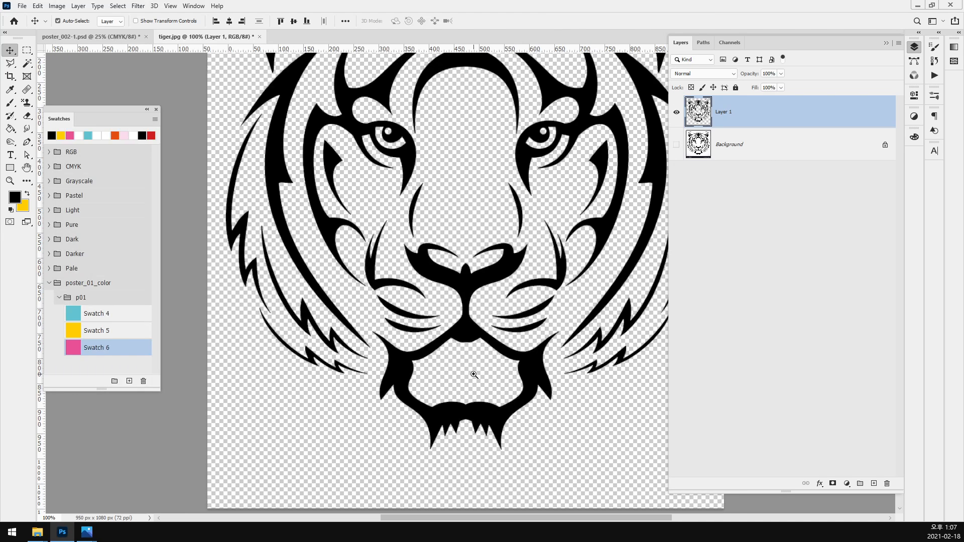
- Outline the open area inside the tiger's chin with the Polygonal Lasso, fill it with black on Layer 1, and deselect
ctrl+click(474, 374)
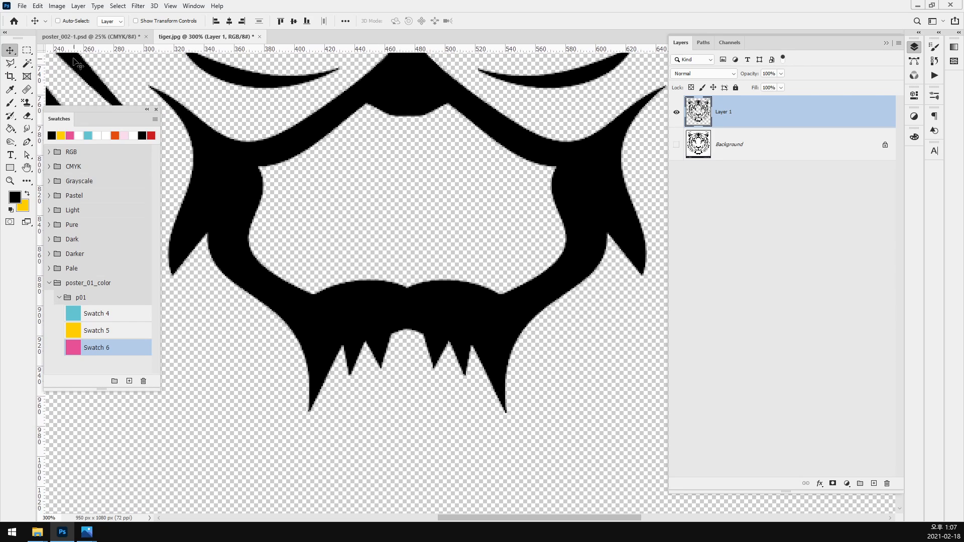
click(10, 63)
click(373, 88)
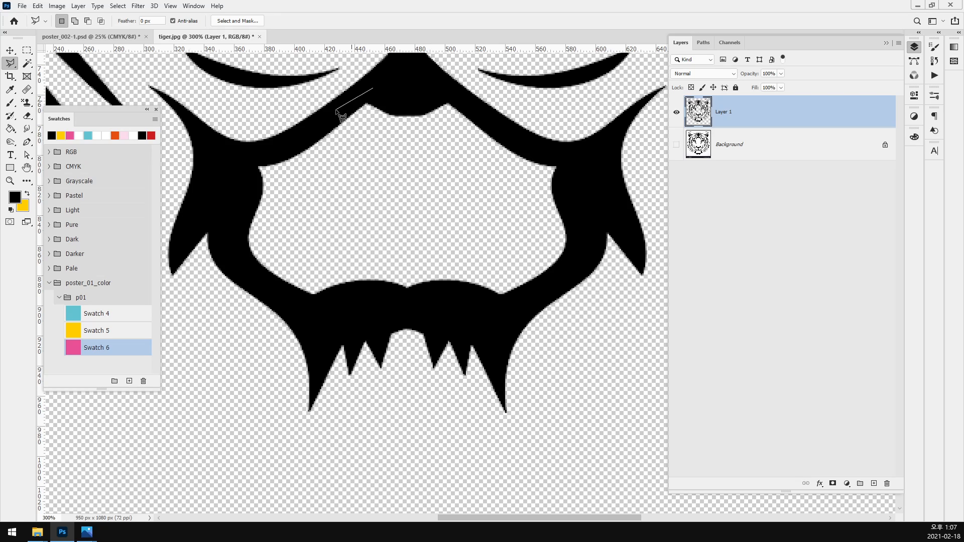
click(243, 163)
click(235, 250)
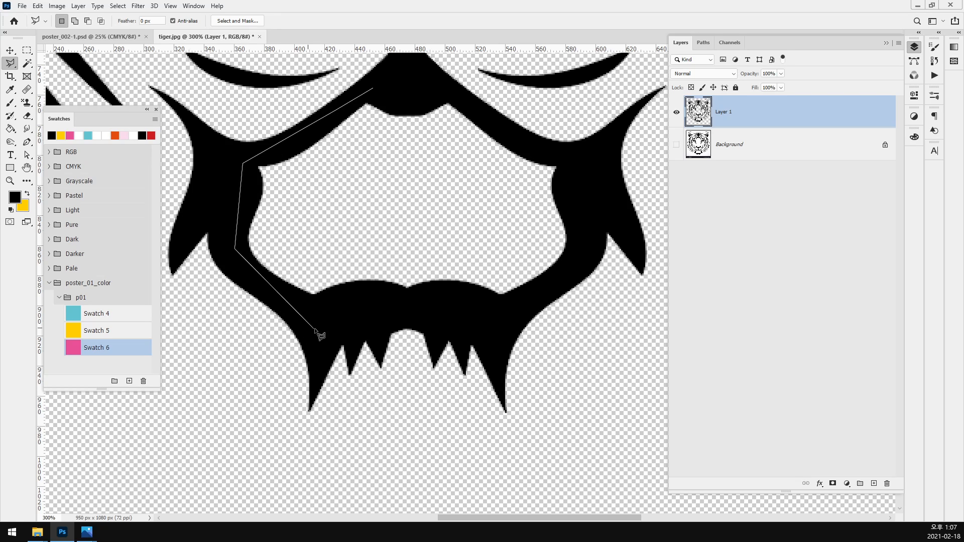
click(318, 329)
click(427, 305)
click(521, 315)
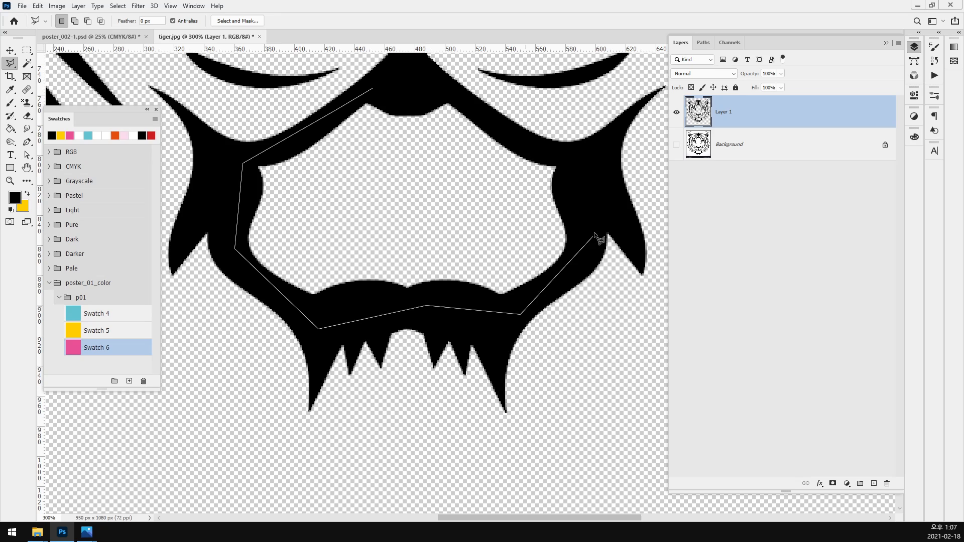
click(596, 222)
click(570, 148)
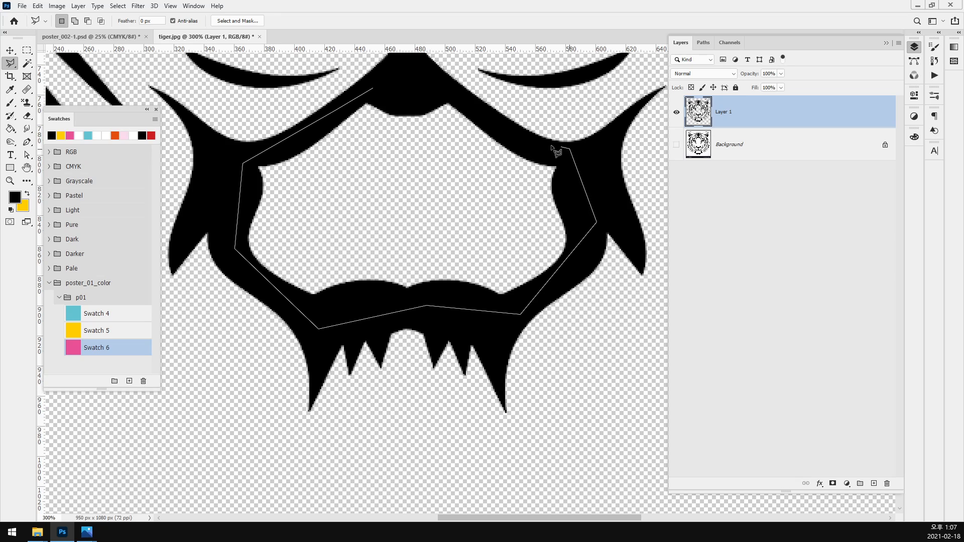
double_click(411, 77)
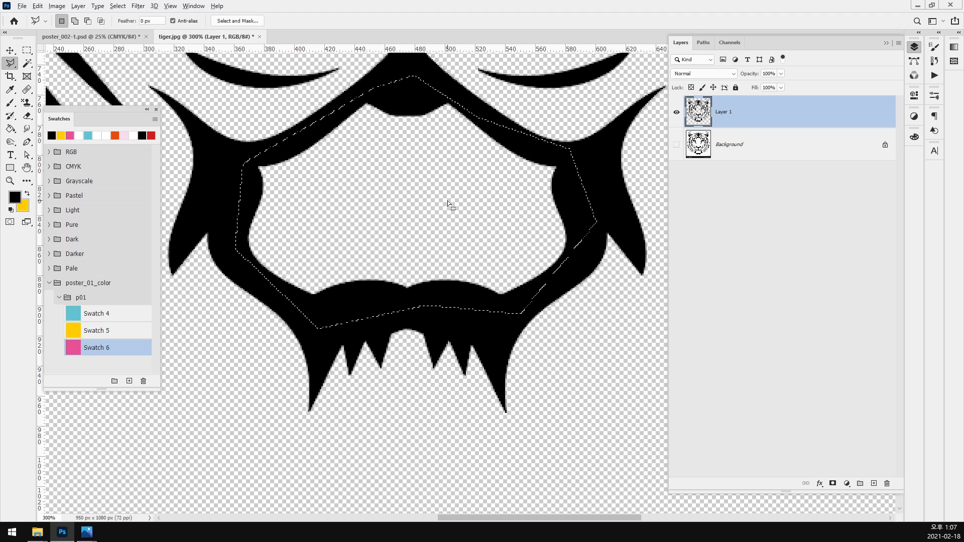
key(alt+BackSpace)
key(ctrl+d)
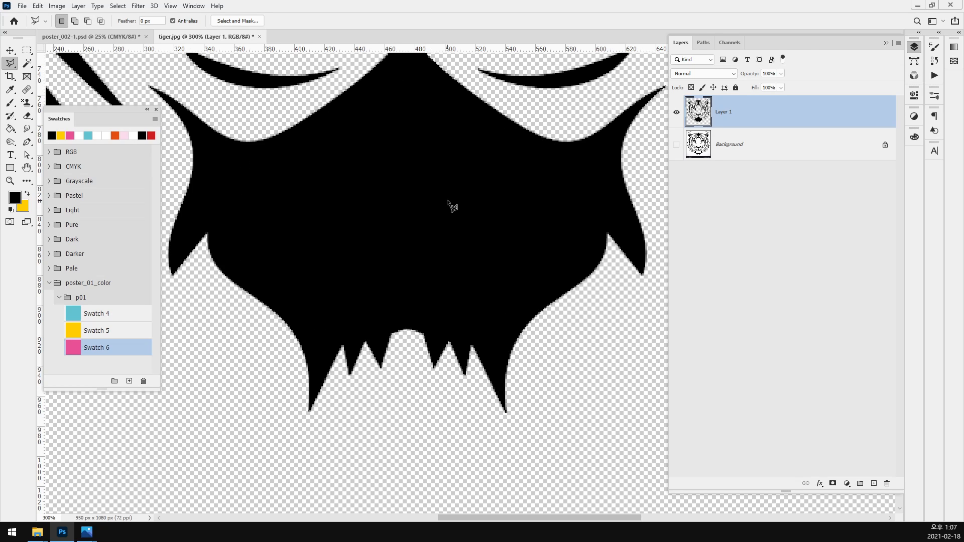
- Hide Layer 1 and make the Background layer visible and active
key(ctrl+minus)
key(ctrl+minus)
key(ctrl+minus)
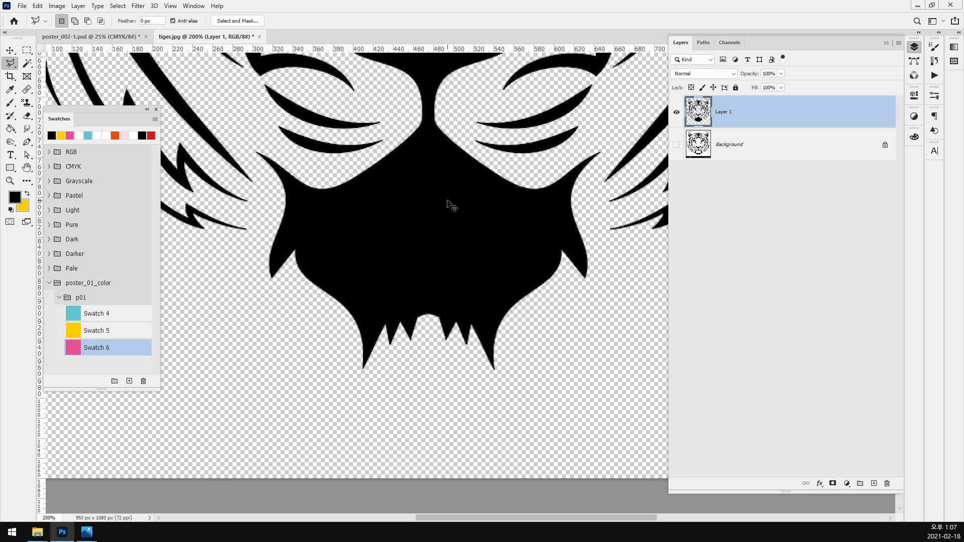
key(v)
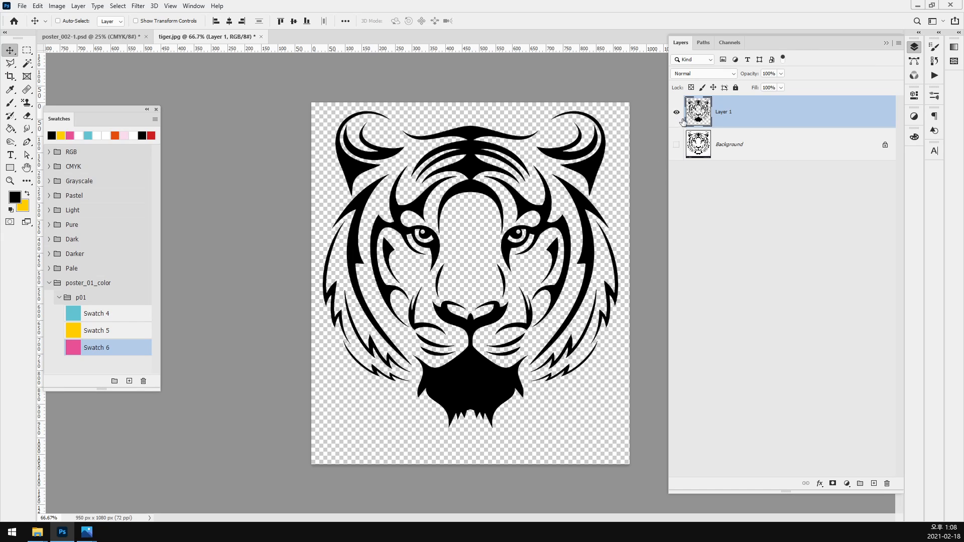
click(680, 114)
click(677, 145)
click(742, 151)
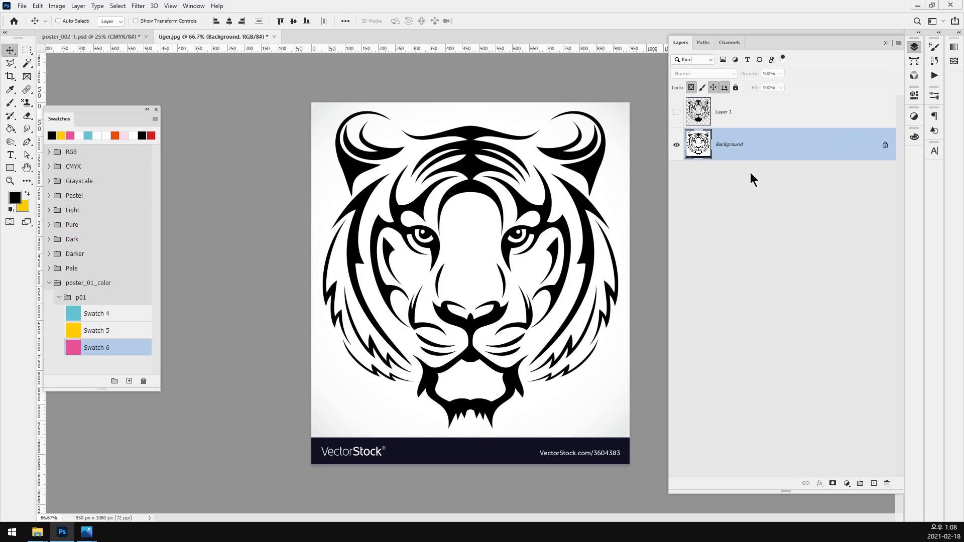
- Select the connected white area around the tiger's markings using the Magic Wand at tolerance 30 with Contiguous on
click(27, 64)
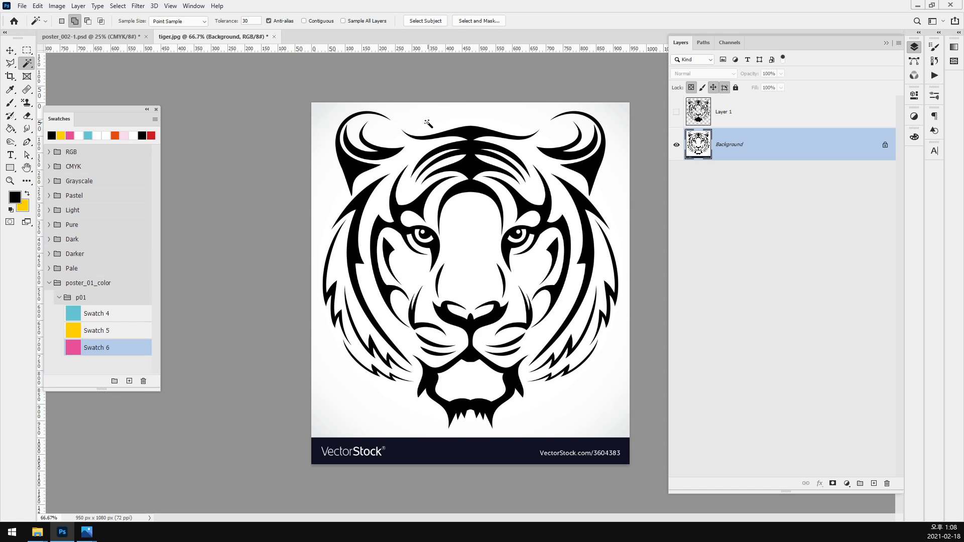
click(427, 122)
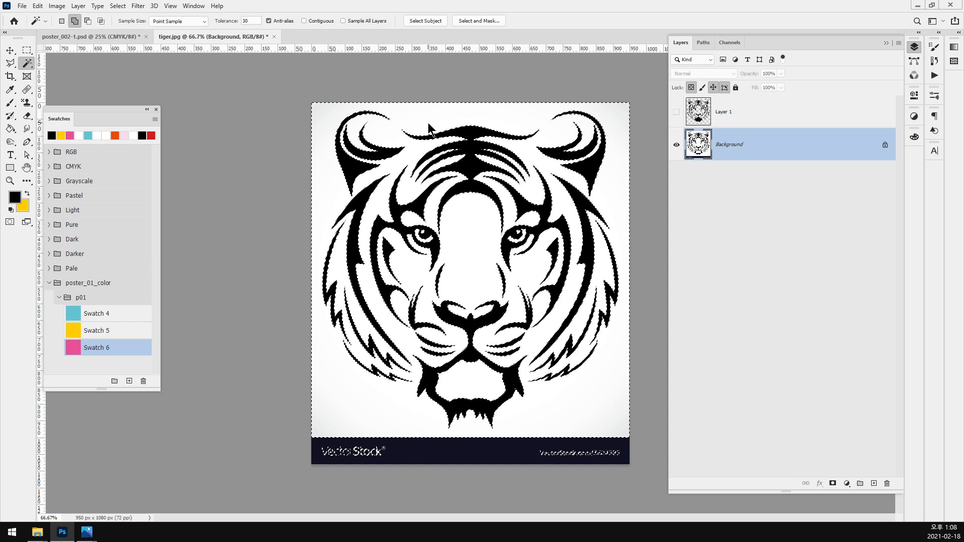
click(304, 21)
click(430, 245)
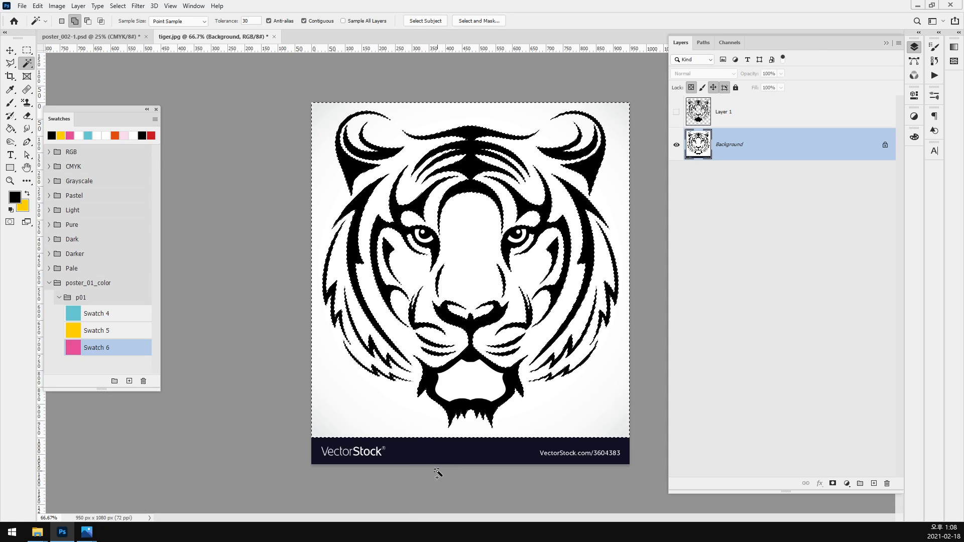
- Add a new layer with Background hidden, and extend the selection over the banner strip along the image's lower edge
click(874, 485)
click(676, 177)
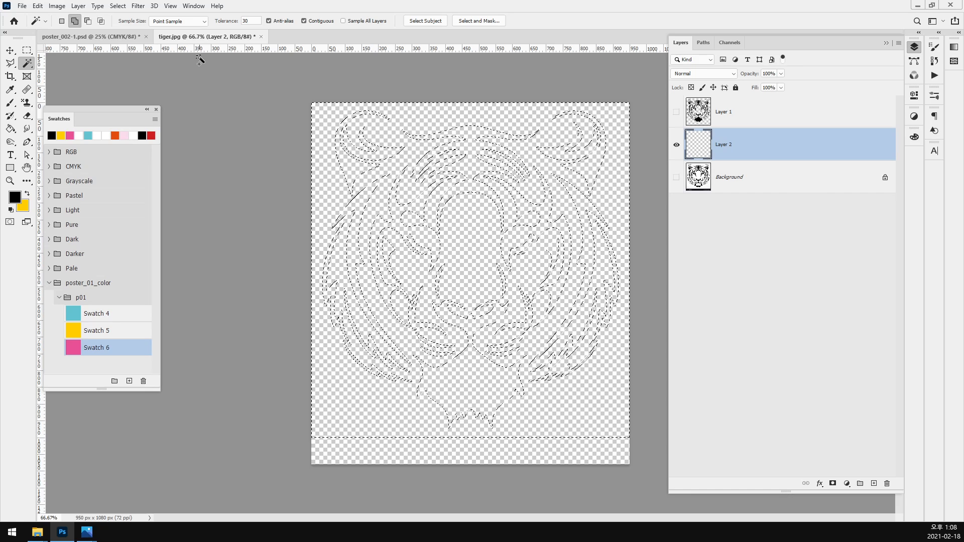
click(27, 50)
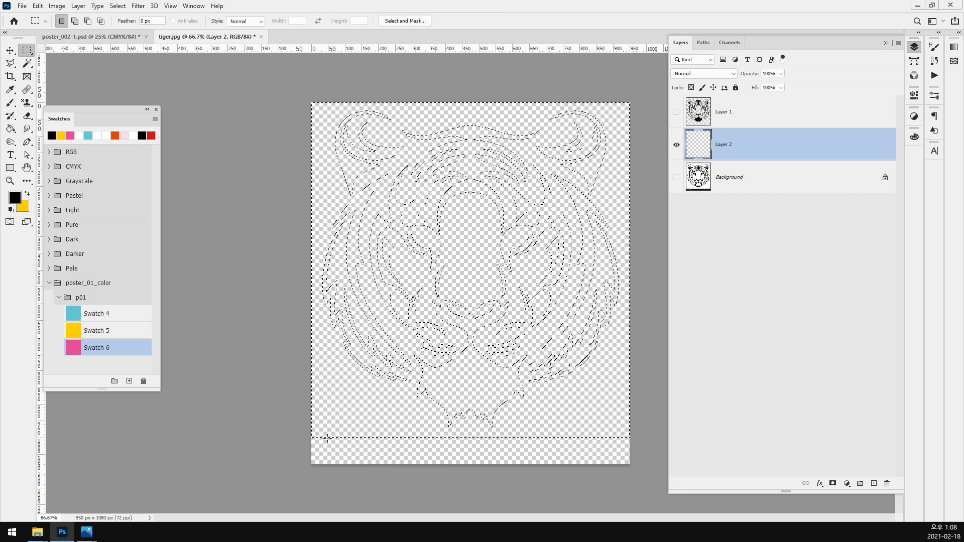
drag(328, 439, 653, 468)
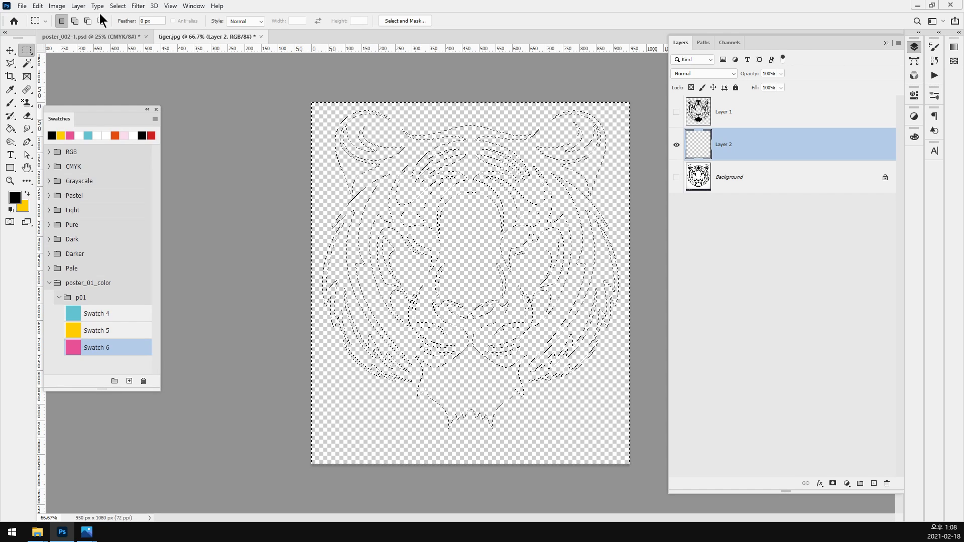
- Invert the selection and fill the tiger shape with yellow on the new layer, and show Layer 1 in its place
click(118, 6)
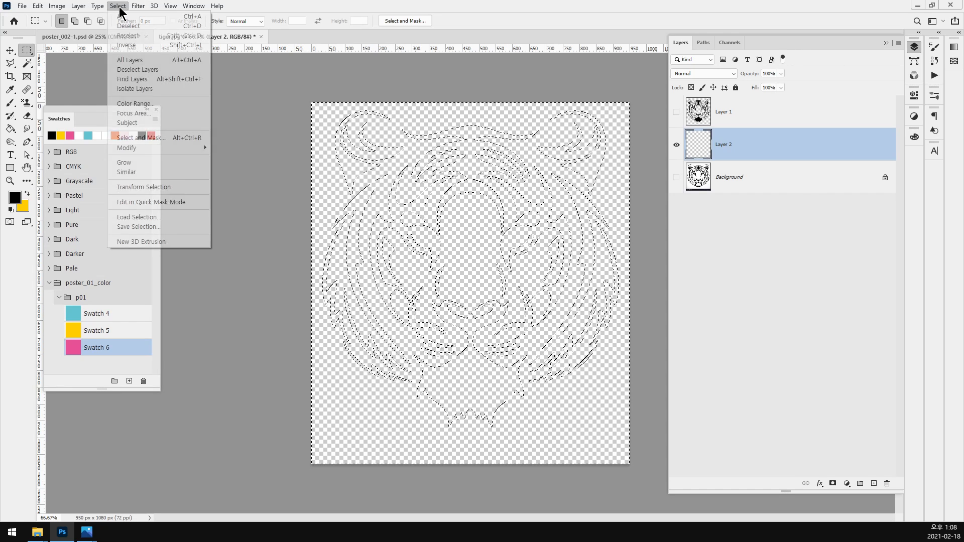
click(135, 45)
click(27, 194)
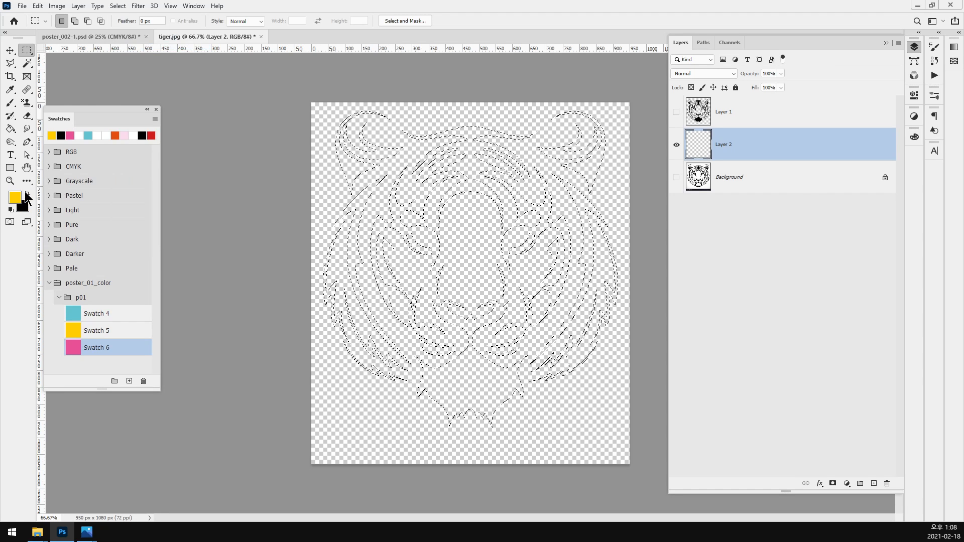
key(alt+Delete)
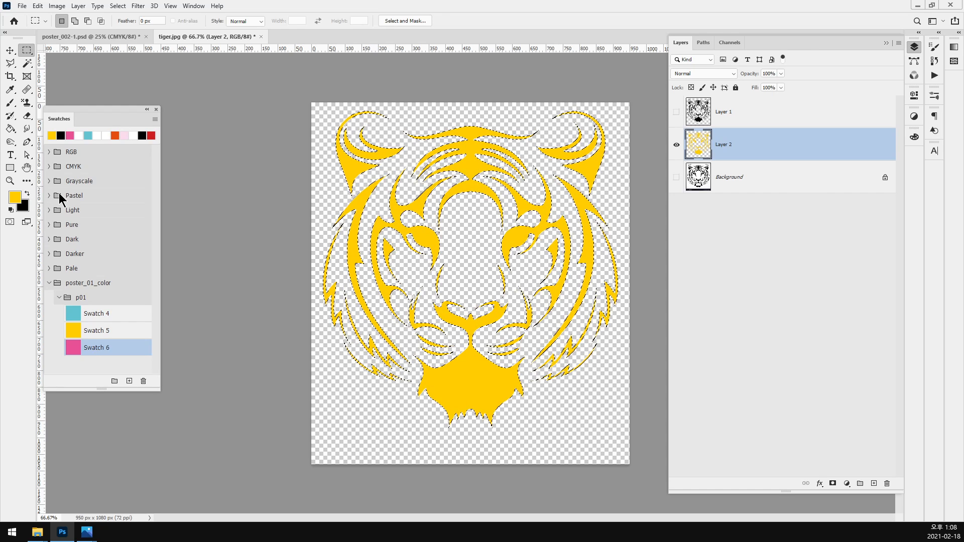
key(ctrl+d)
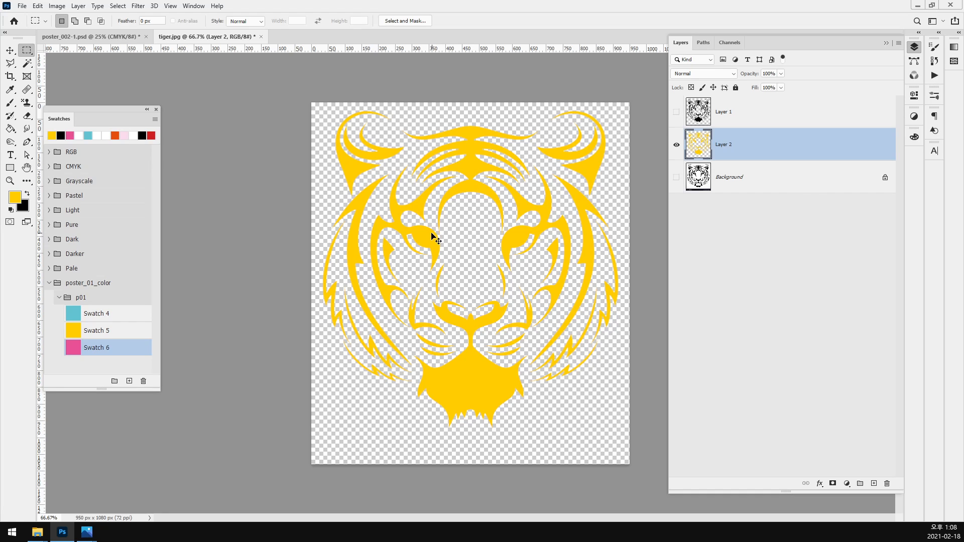
click(677, 145)
click(676, 113)
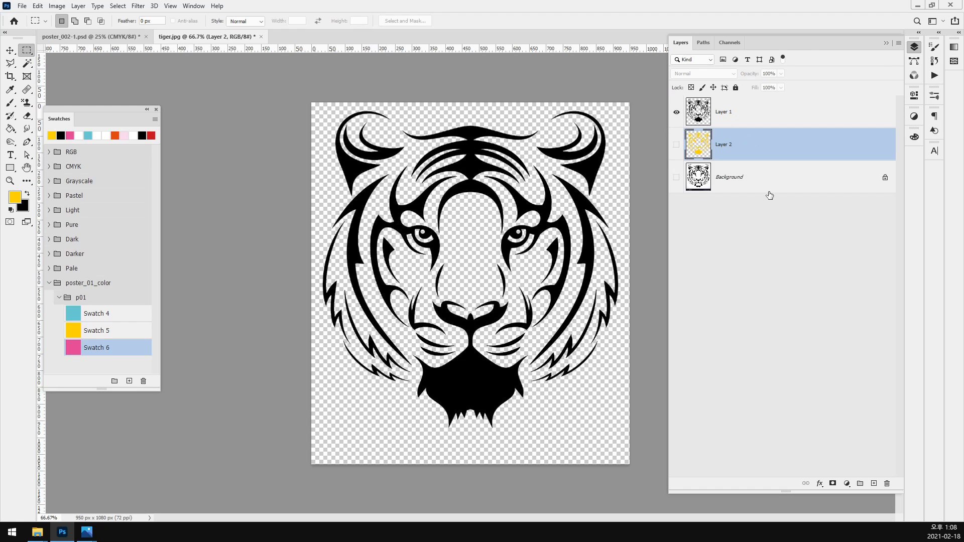
- Delete the yellow-filled Layer 2 and make Layer 1 with the black tiger the active layer
key(Delete)
key(v)
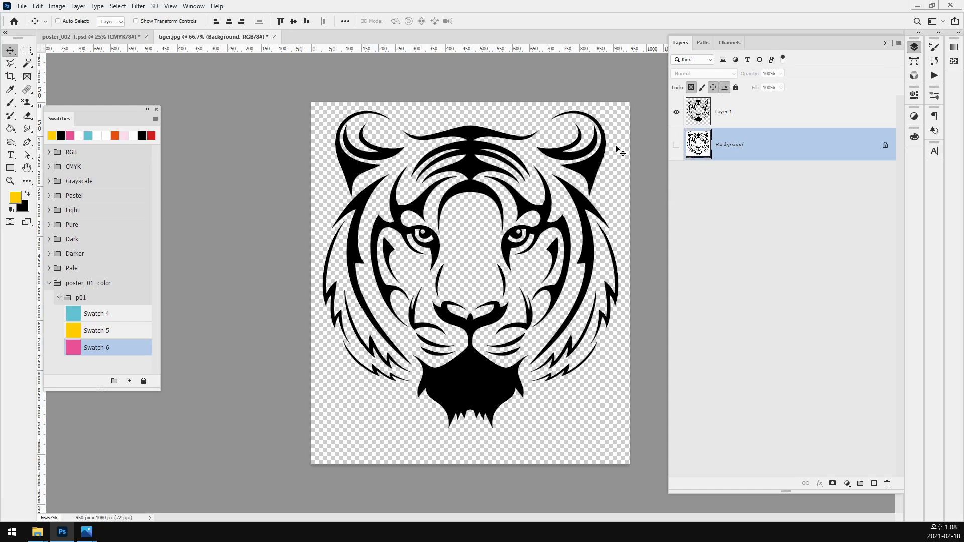
click(791, 107)
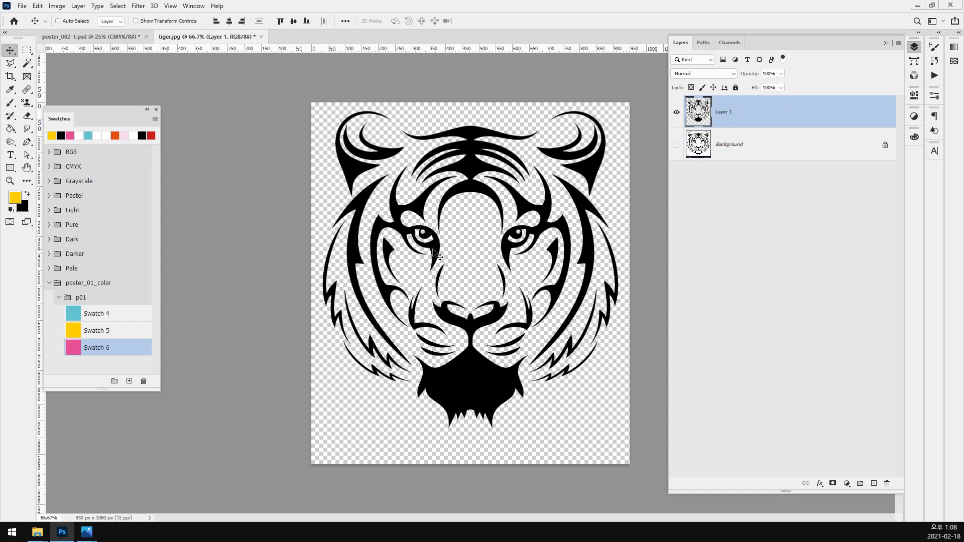
- Copy the tiger graphic into poster_002-1.psd on the upper center and enlarge it to about three quarters of the poster's width
drag(438, 254, 433, 189)
drag(441, 235, 482, 264)
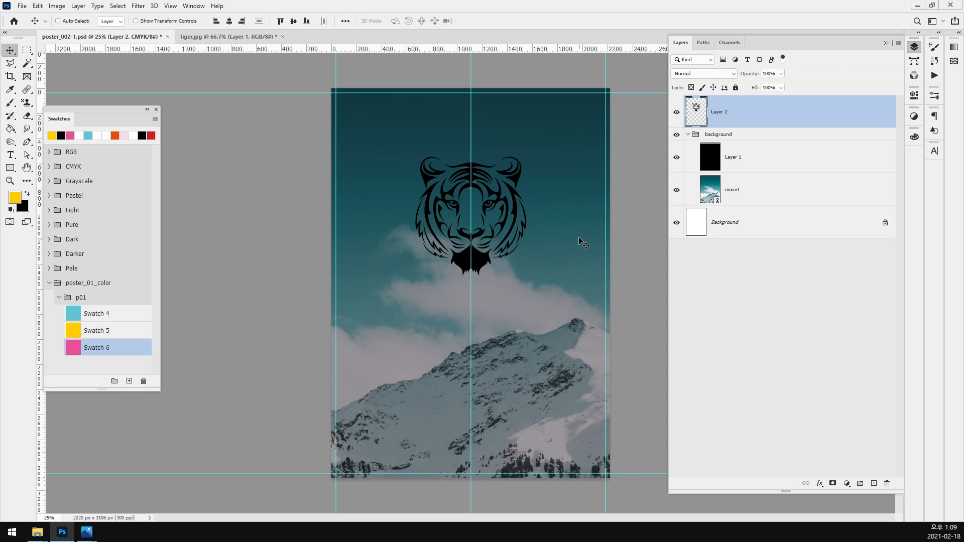
key(ctrl+t)
drag(529, 277, 586, 324)
key(Return)
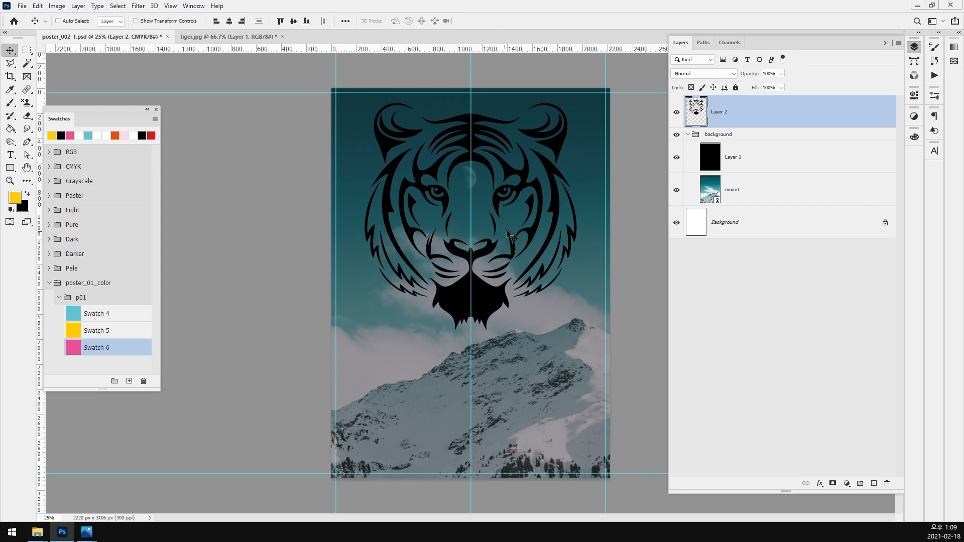
- Inspect the enlarged tiger's edges around the nose at 300% and delete the tiger layer from the poster
drag(498, 236, 513, 282)
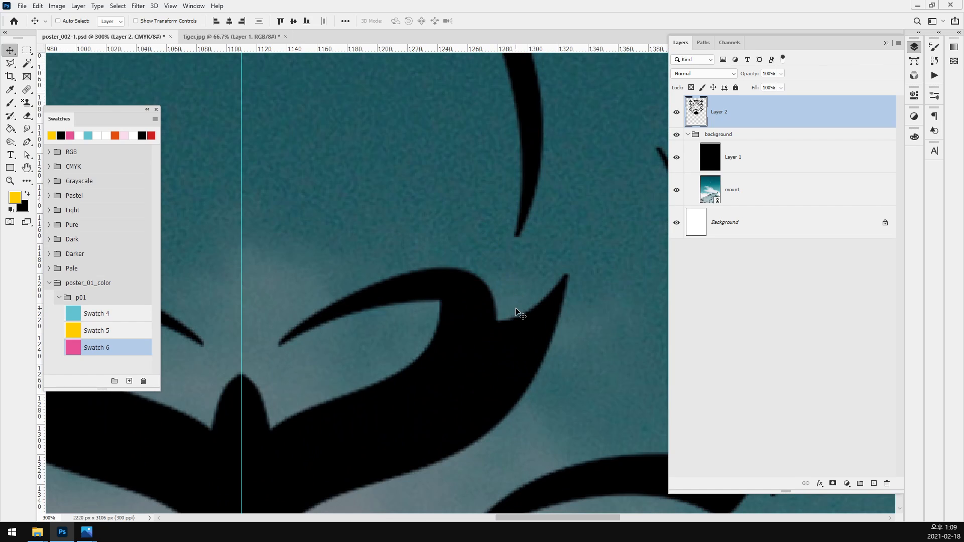
key(ctrl+minus)
key(ctrl+minus)
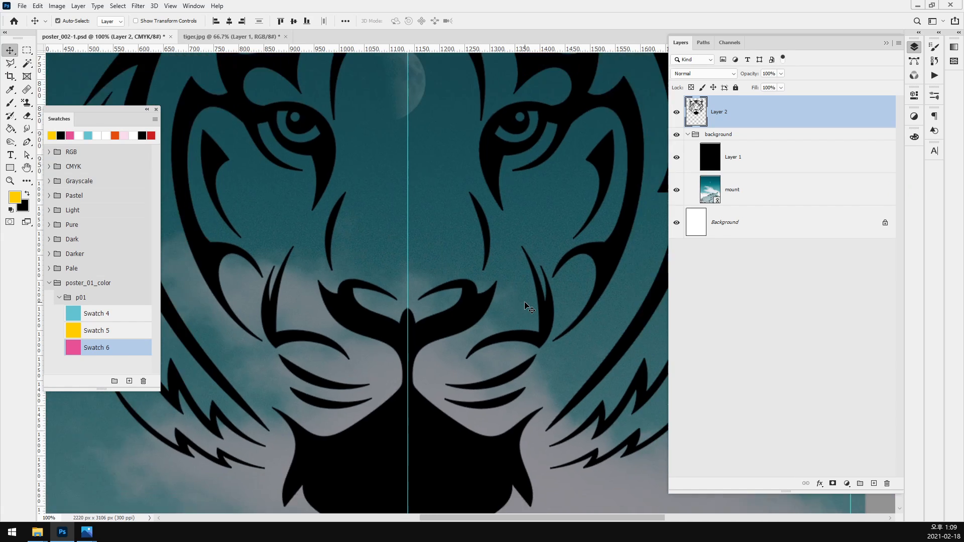
key(ctrl+minus)
key(ctrl+minus)
key(ctrl+minus)
key(ctrl+minus)
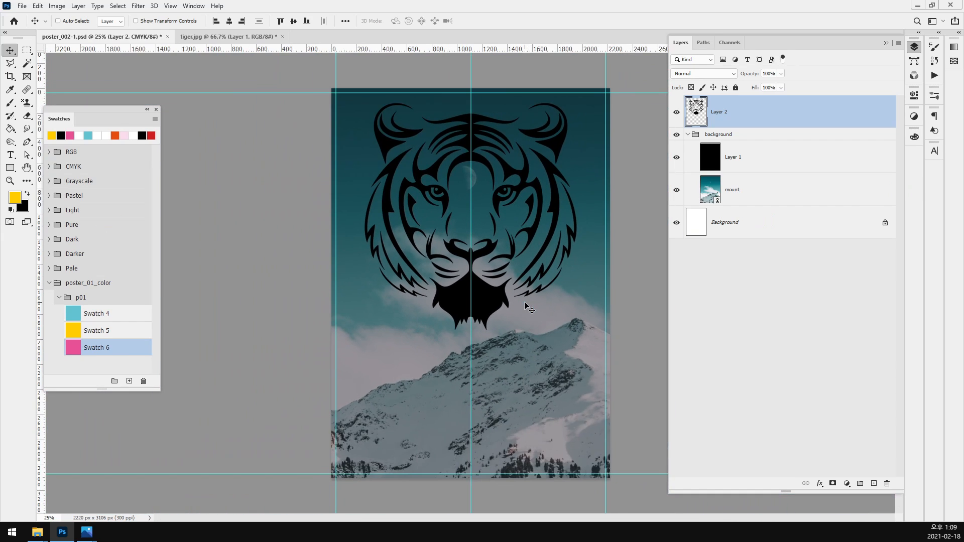
key(Delete)
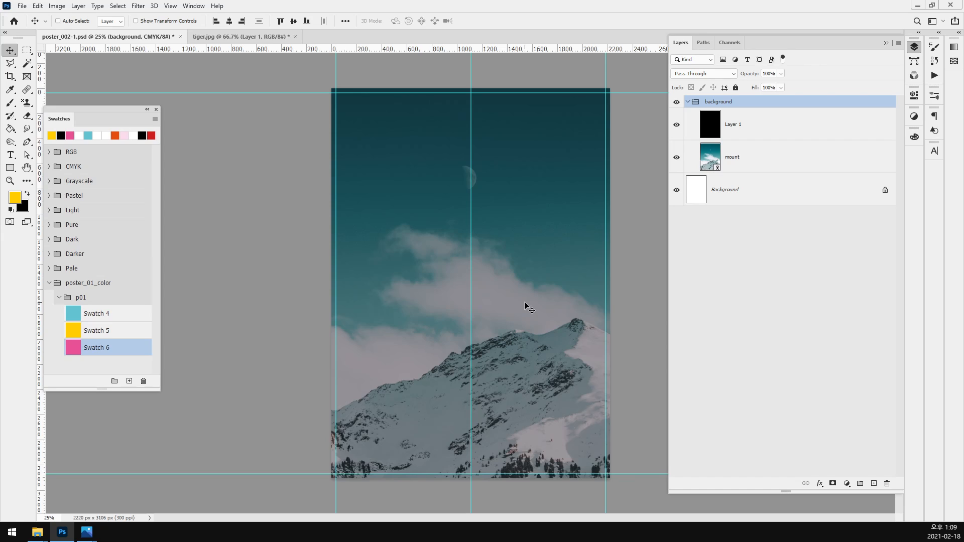
- Return to tiger.jpg, hide Layer 1 and load its tiger pixels as a selection
click(221, 37)
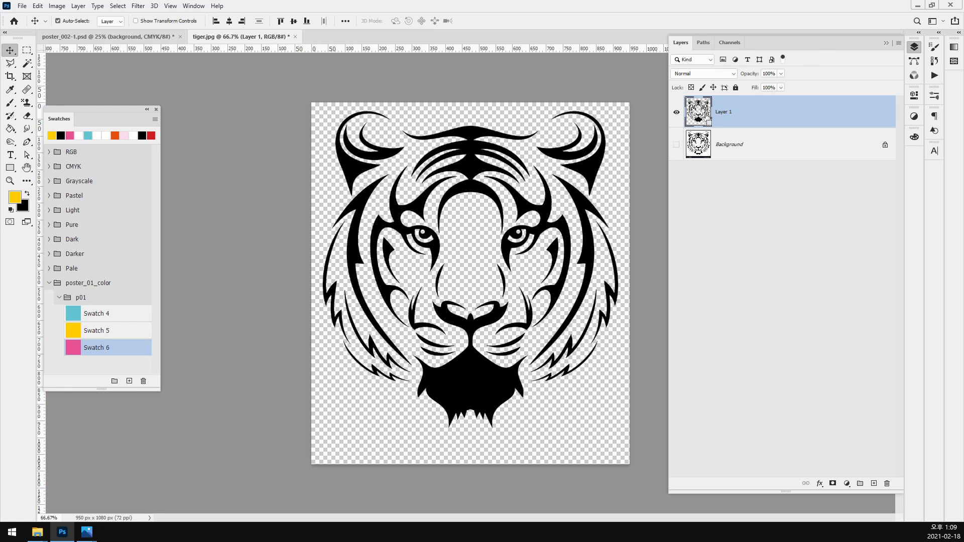
click(676, 112)
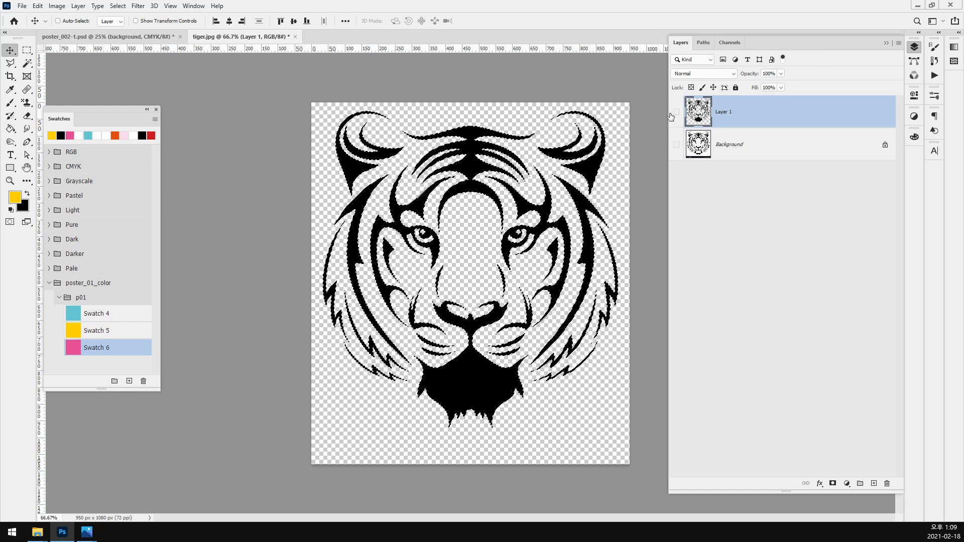
ctrl+click(698, 111)
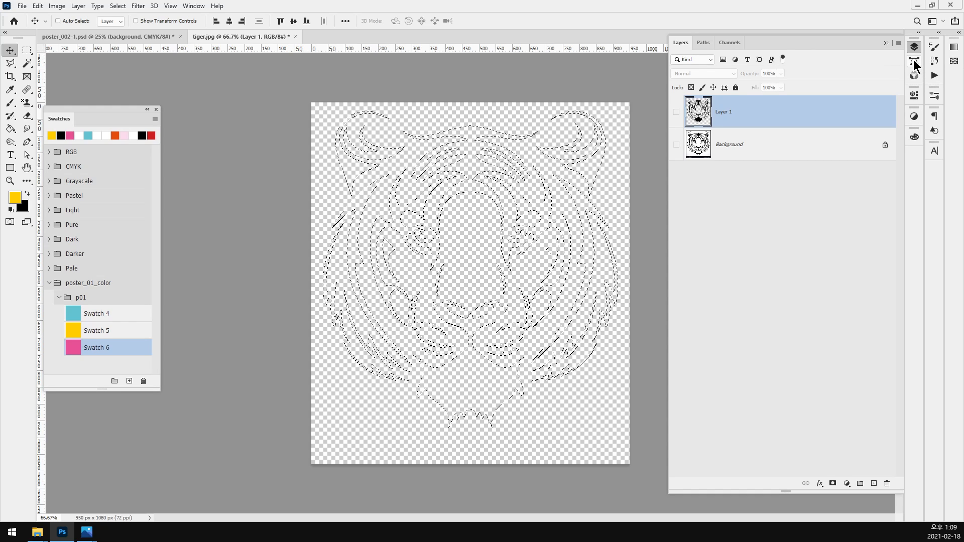
- Float the Paths panel at a reduced height, and try converting the tiger selection to a work path and back to a selection
drag(915, 62, 633, 28)
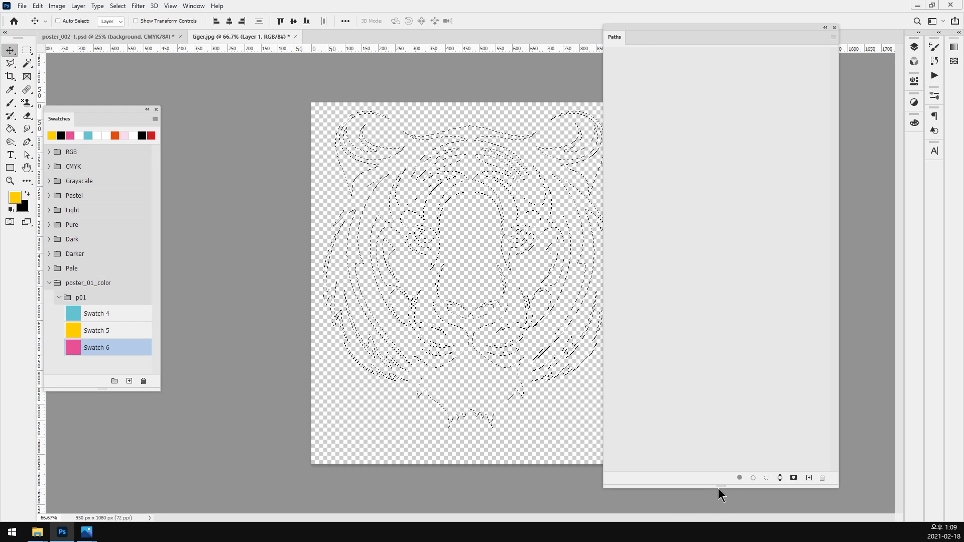
drag(719, 487, 695, 163)
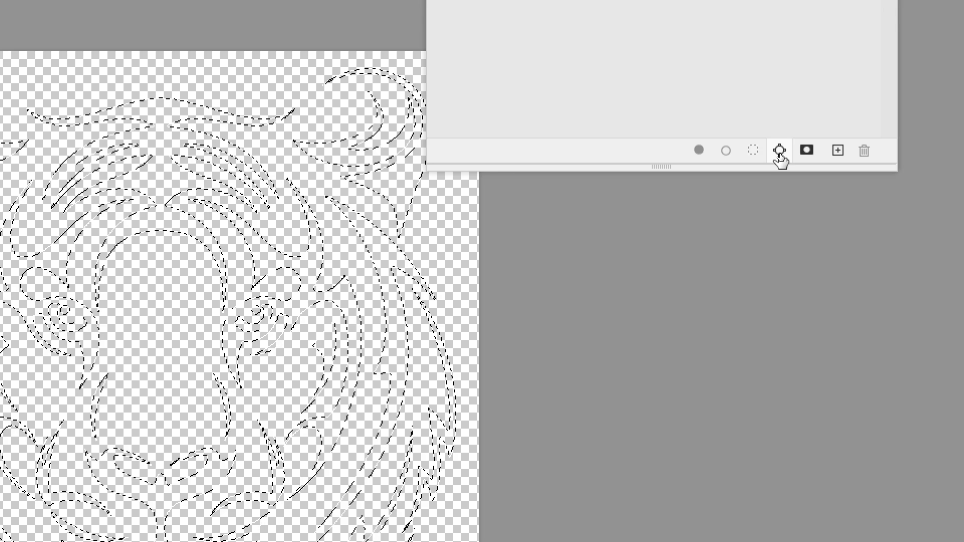
click(781, 150)
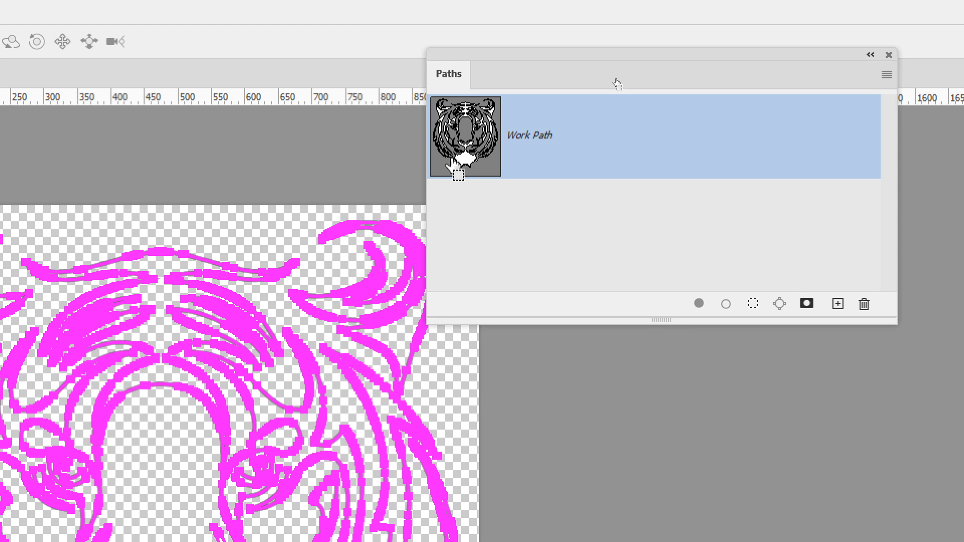
ctrl+click(453, 161)
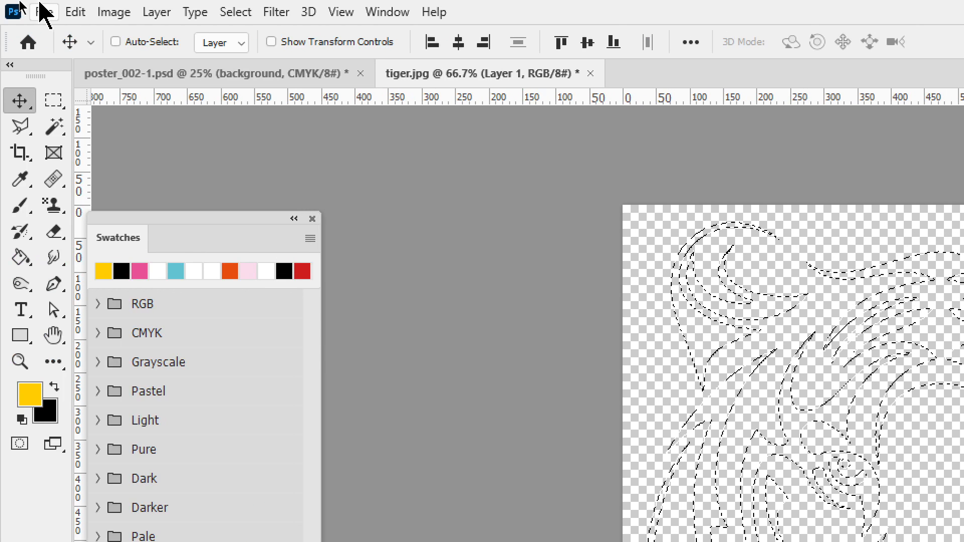
- Check the pixel dimensions and resolution of tiger.jpg in the Image Size dialog without changing them
click(112, 12)
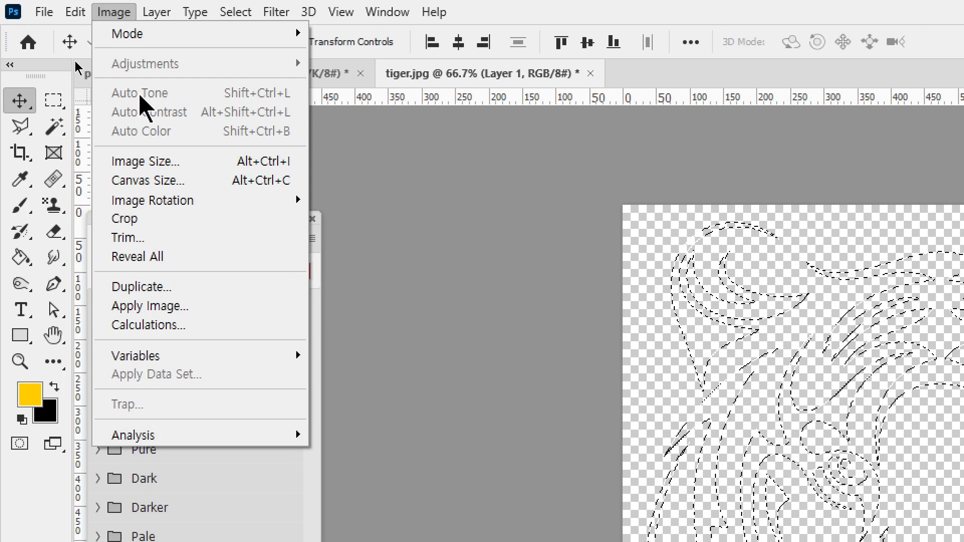
click(190, 163)
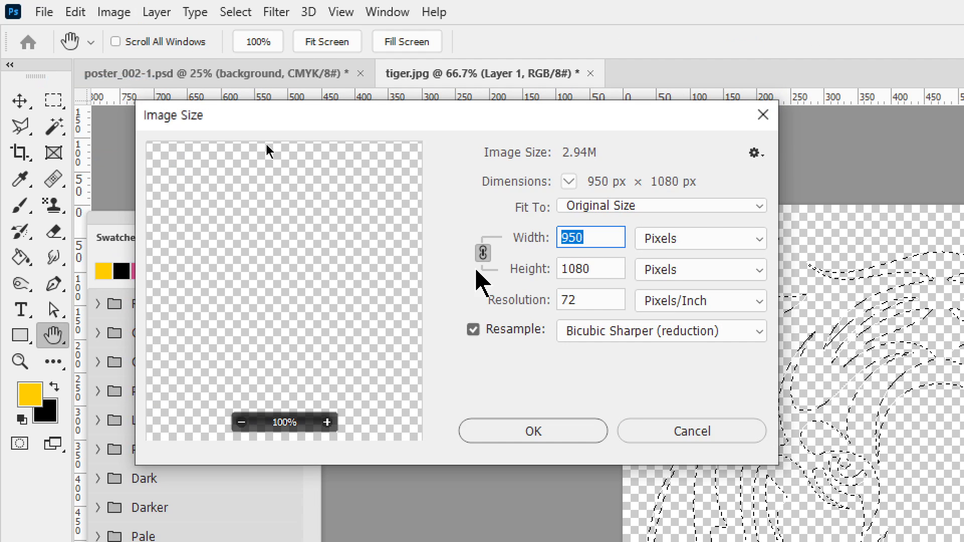
double_click(573, 300)
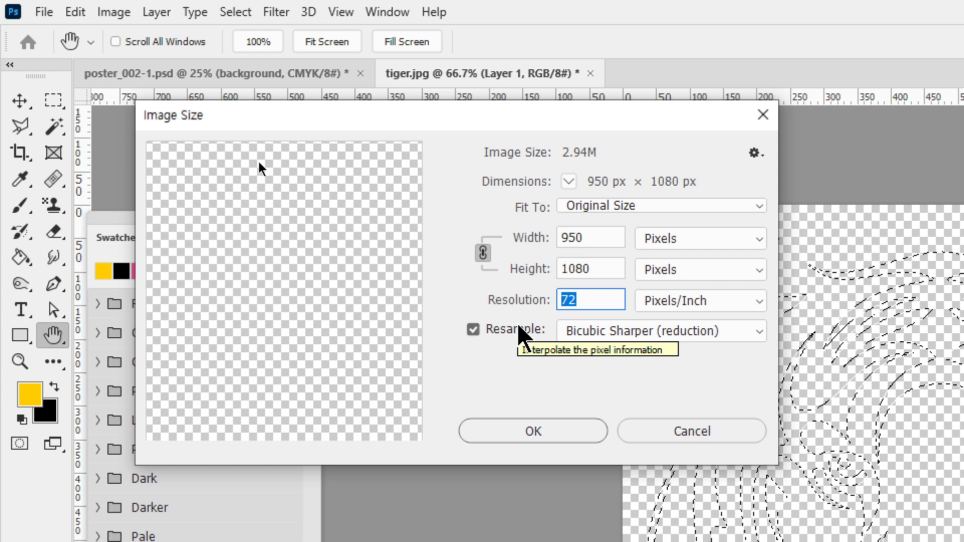
key(Escape)
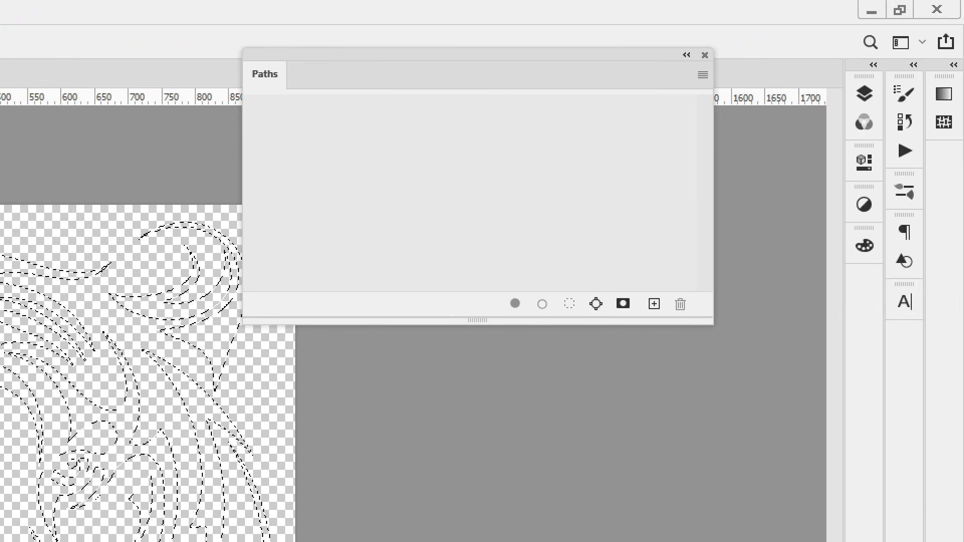
click(703, 74)
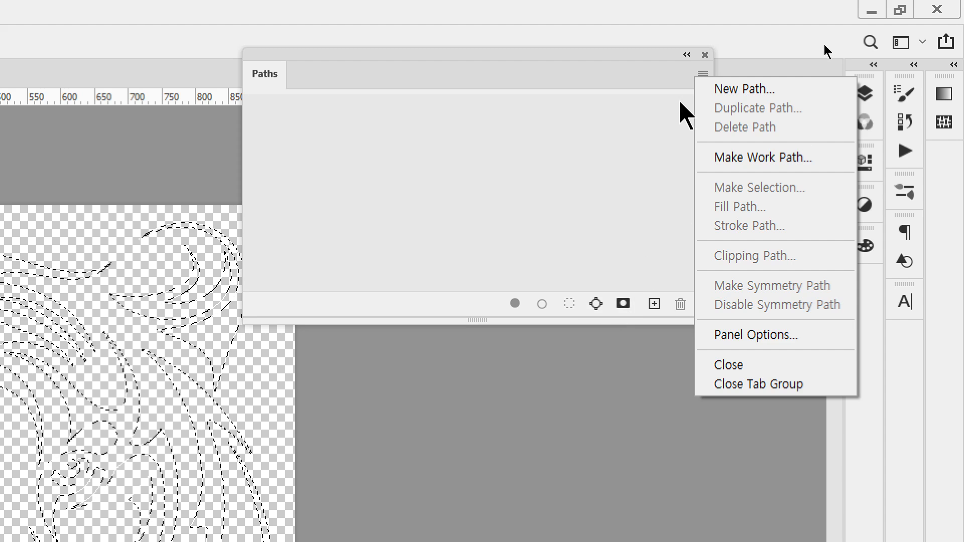
click(770, 157)
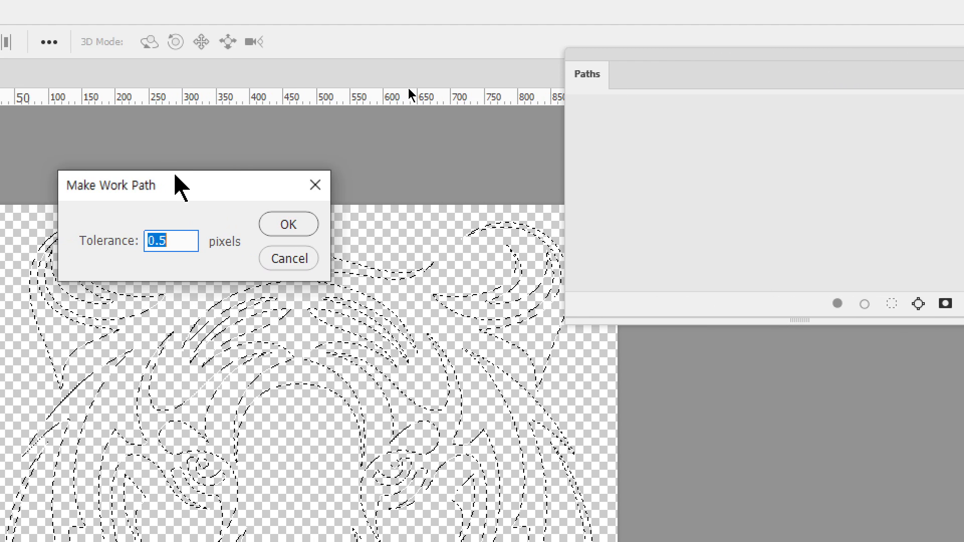
drag(34, 190, 189, 125)
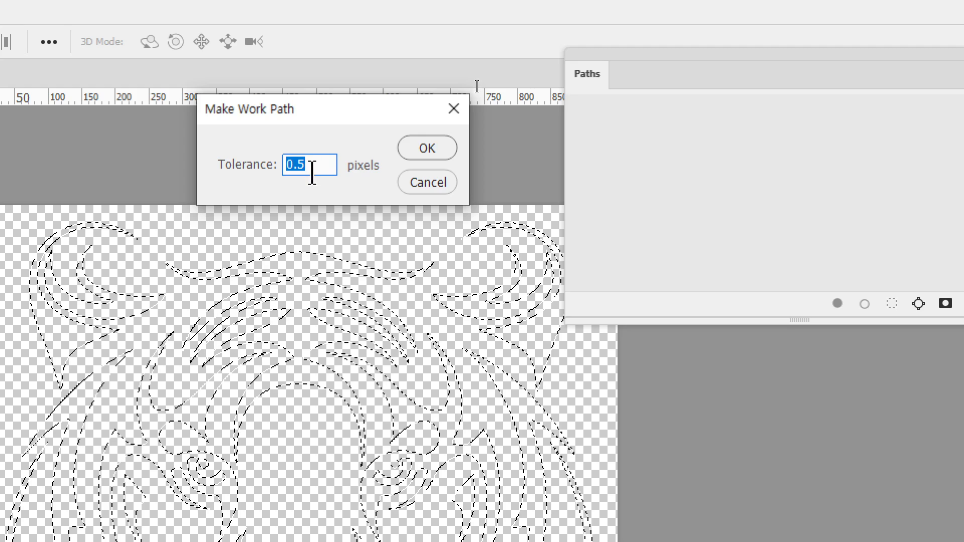
text(1)
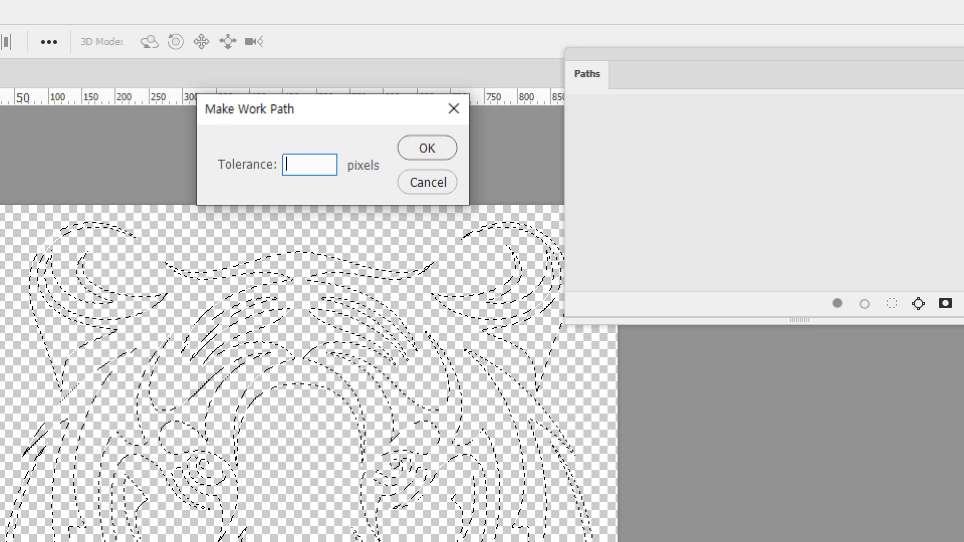
text(5)
key(BackSpace)
text(0.5)
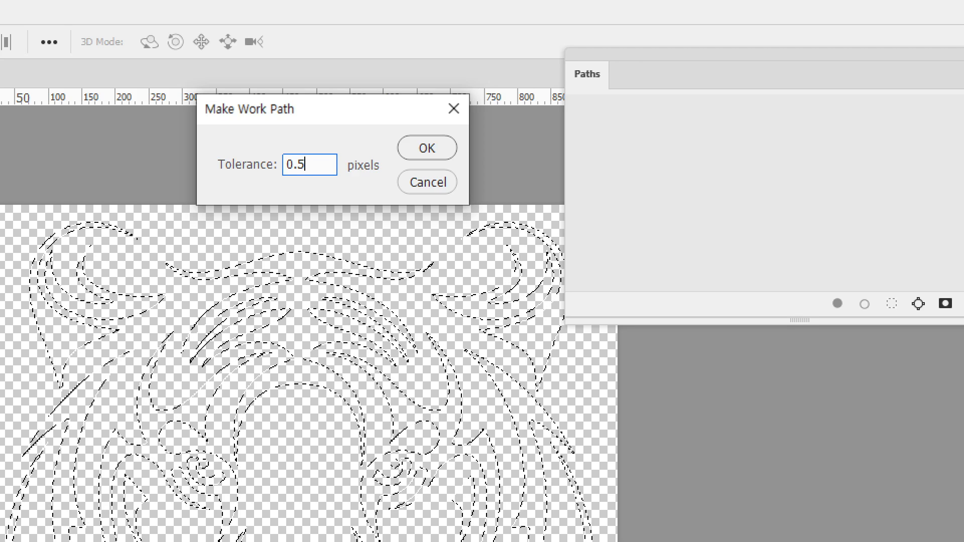
key(BackSpace)
key(BackSpace)
key(BackSpace)
text(10)
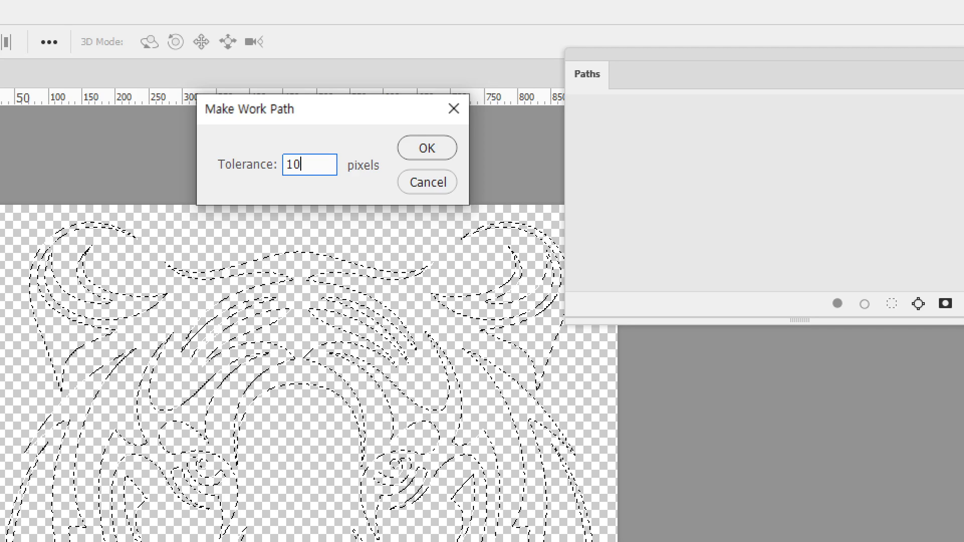
key(Return)
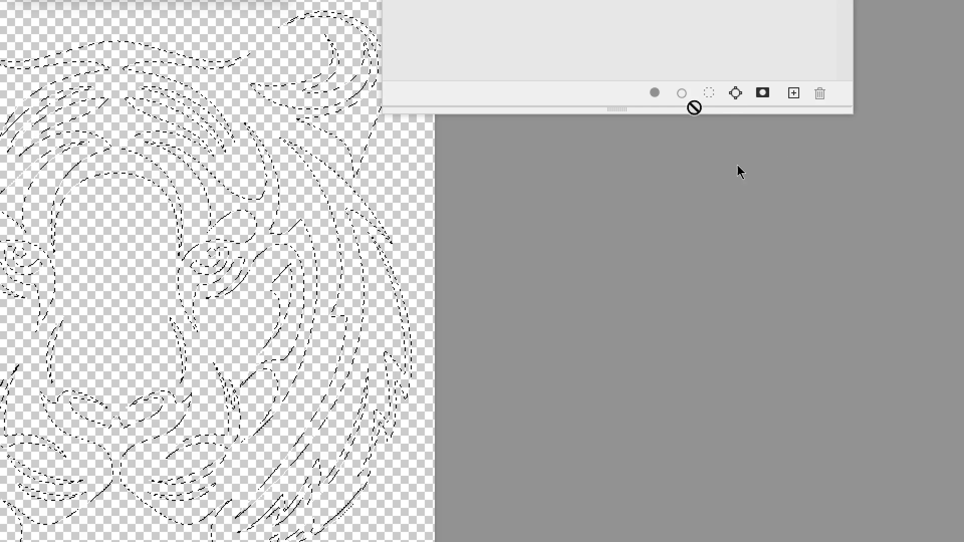
alt+click(736, 92)
click(623, 179)
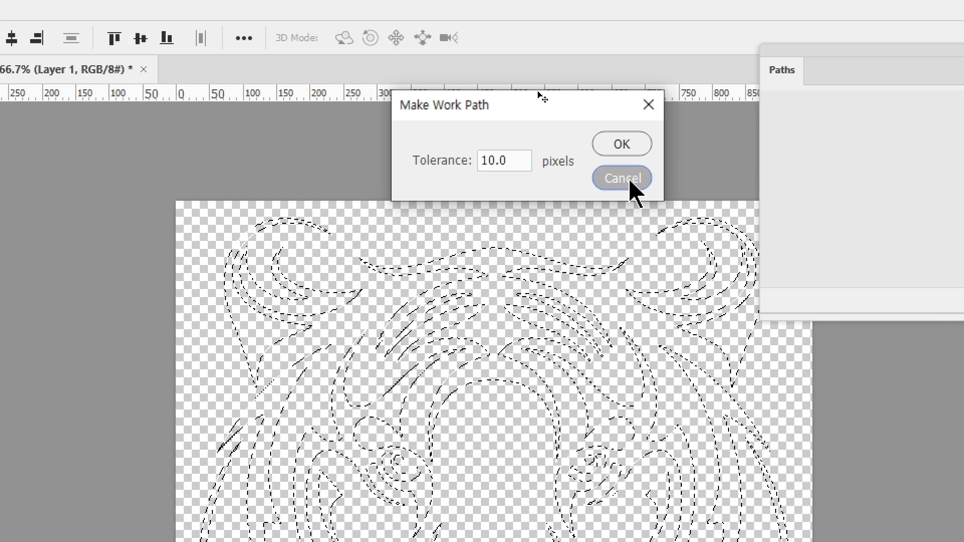
- Convert the tiger selection to a work path and save it as Path 1
click(777, 304)
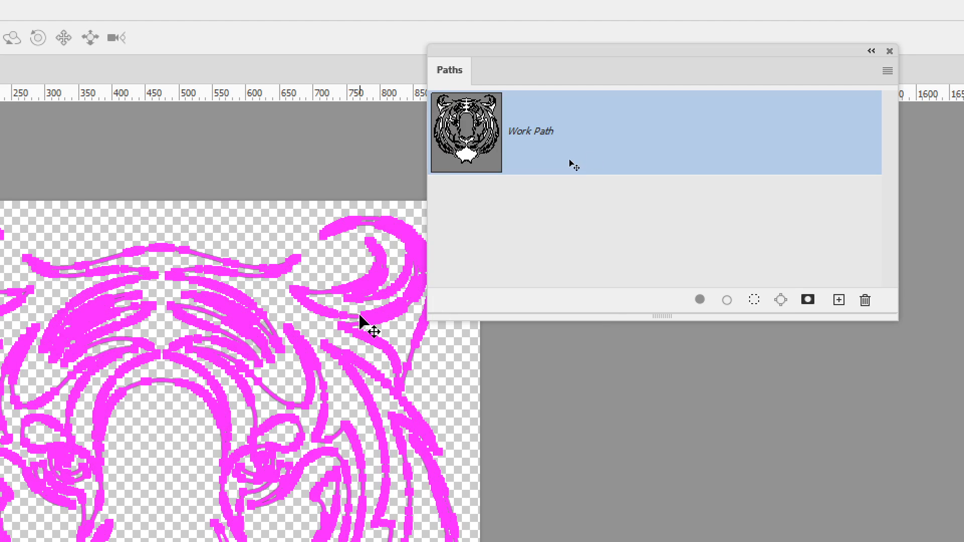
click(525, 260)
click(537, 167)
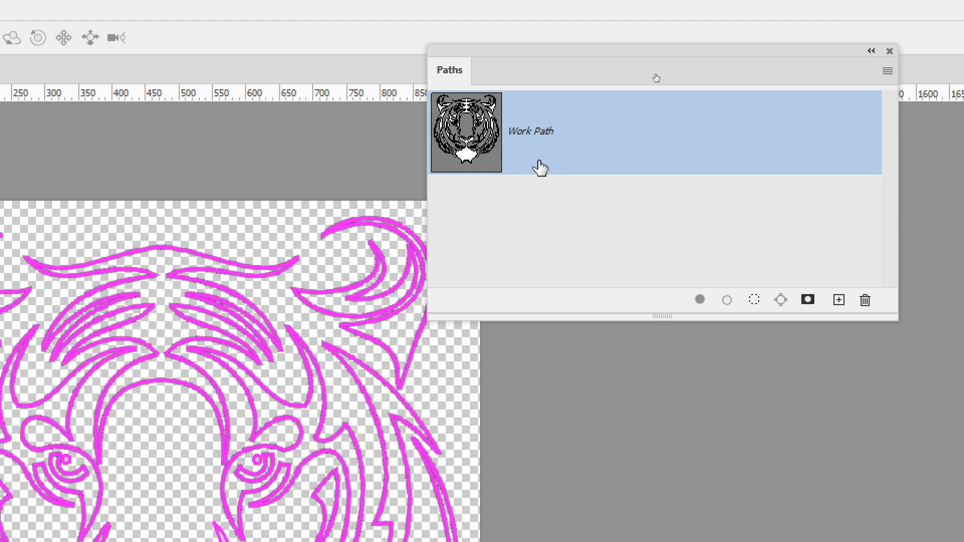
double_click(545, 133)
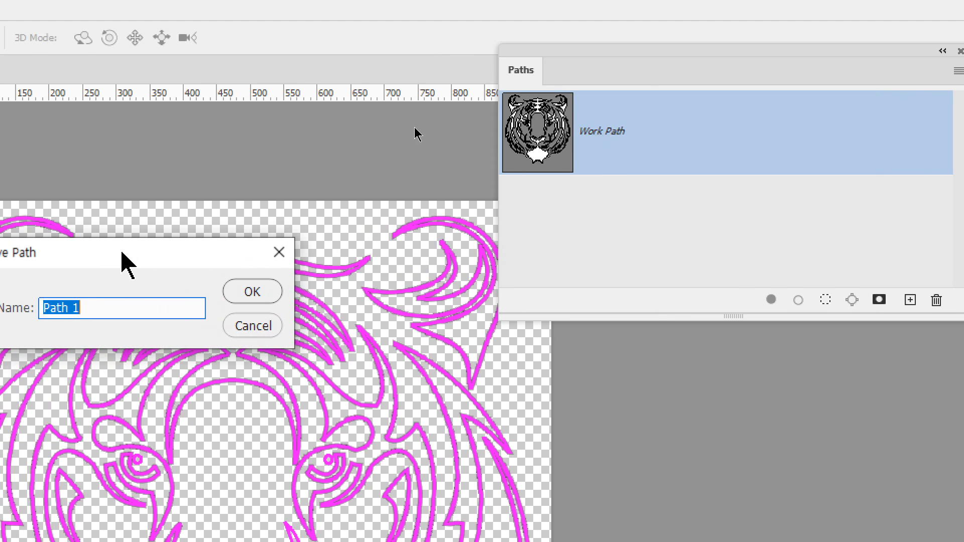
drag(49, 252, 338, 133)
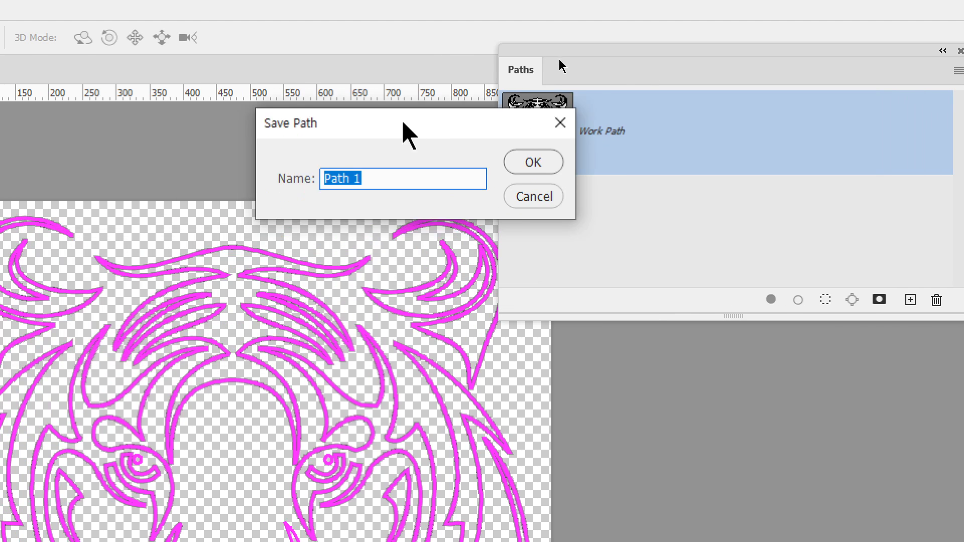
click(544, 161)
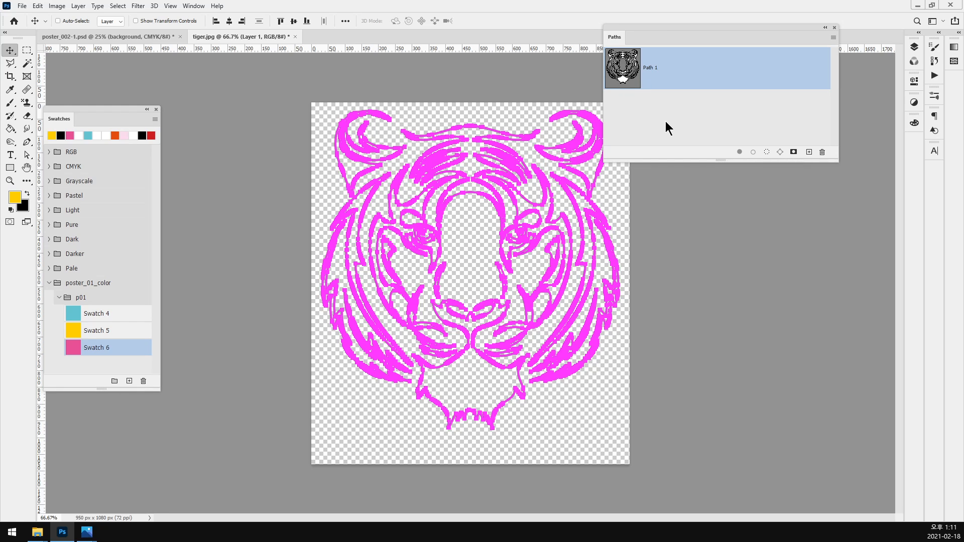
- Reposition the floating Paths panel beside the tiger artwork and briefly check the layer stack
drag(729, 27, 759, 112)
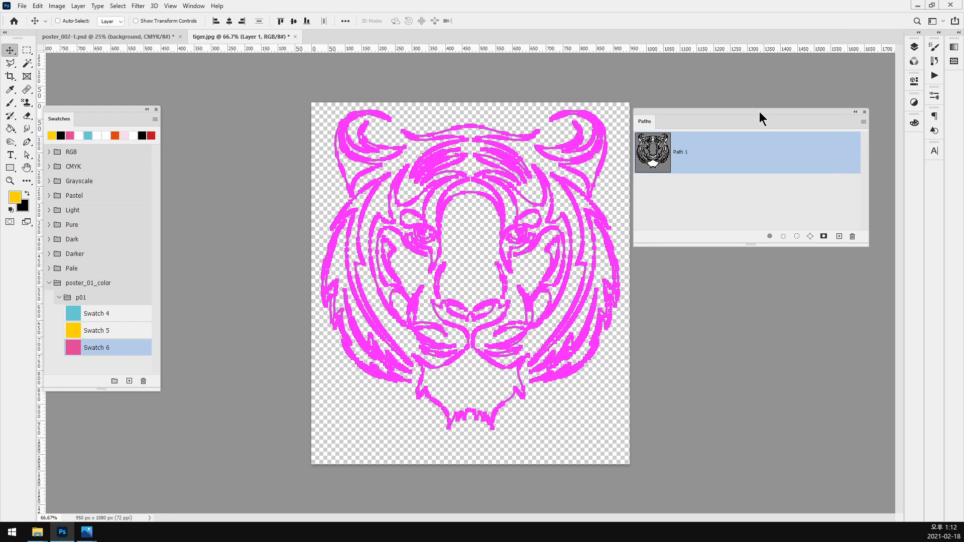
click(914, 46)
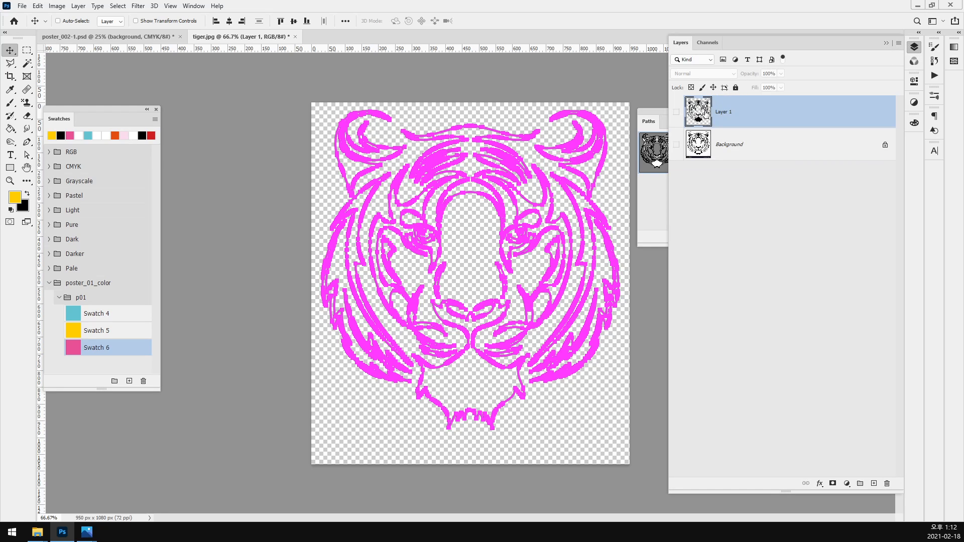
click(914, 47)
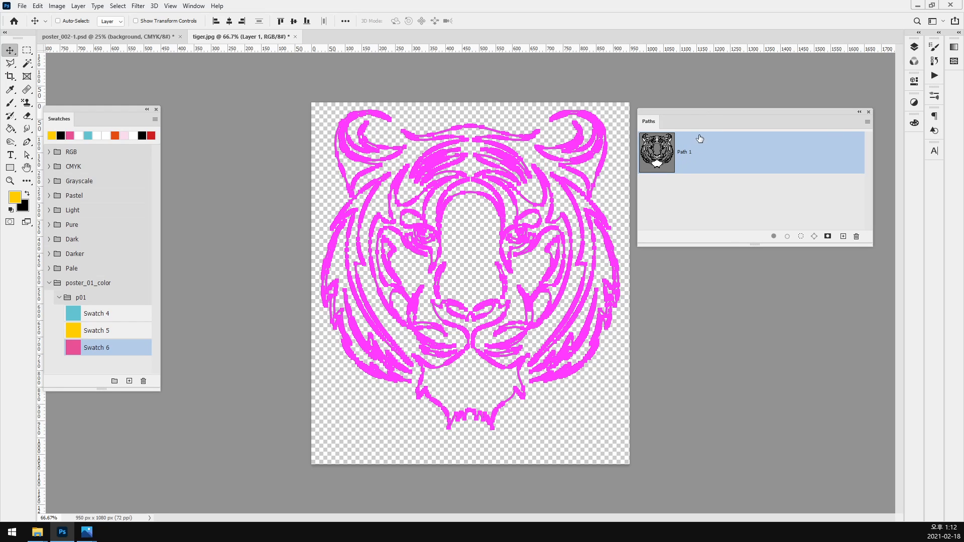
- Move the floating Paths panel higher and define the tiger path as a custom shape named Shape 672
drag(708, 112, 700, 70)
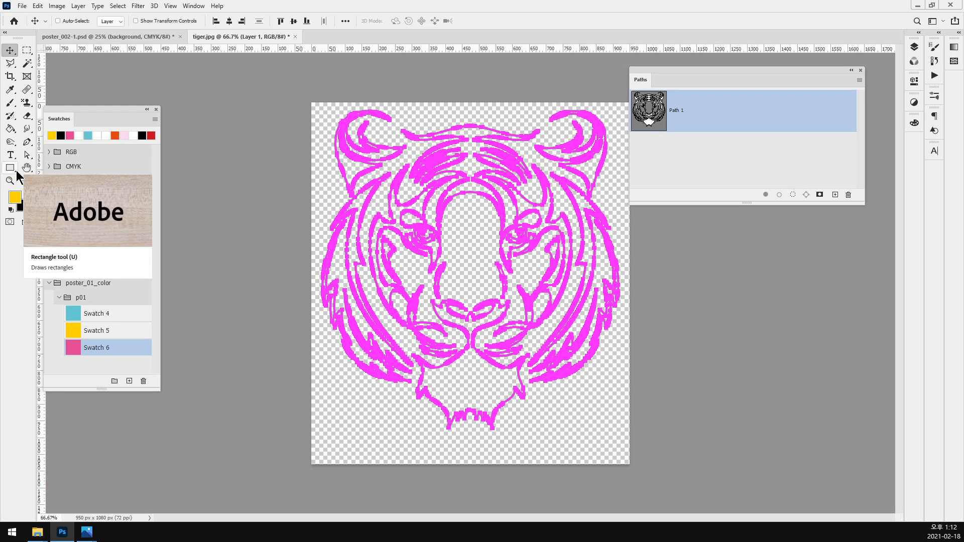
click(859, 81)
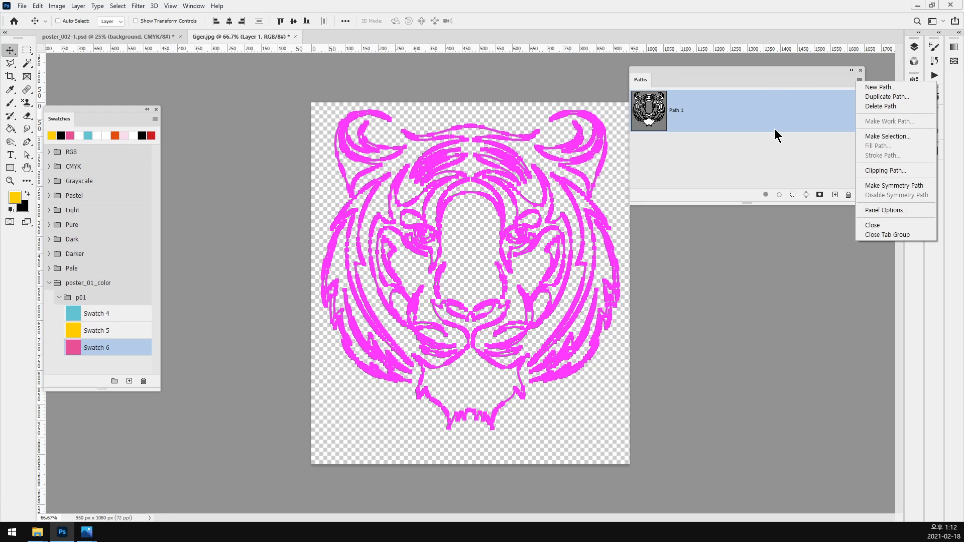
click(38, 5)
click(37, 6)
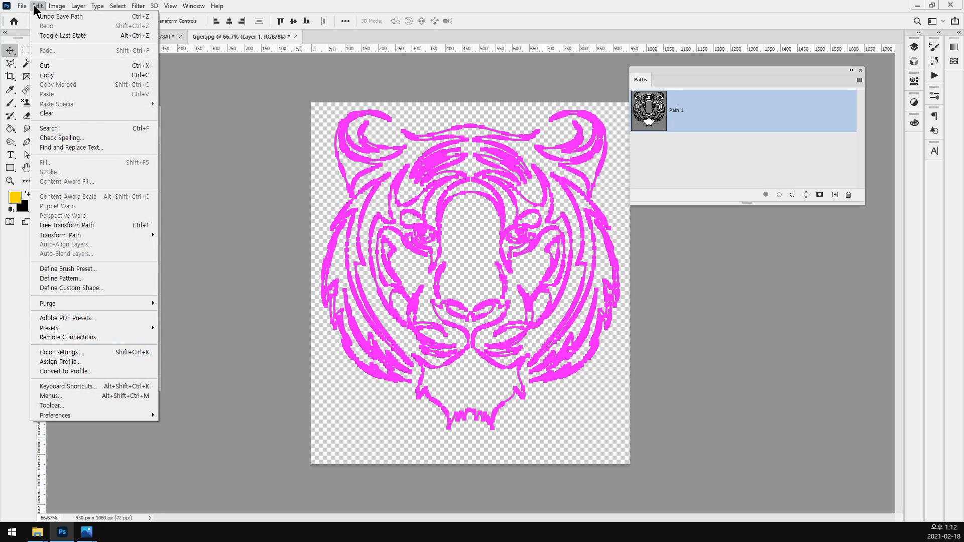
click(93, 288)
click(584, 174)
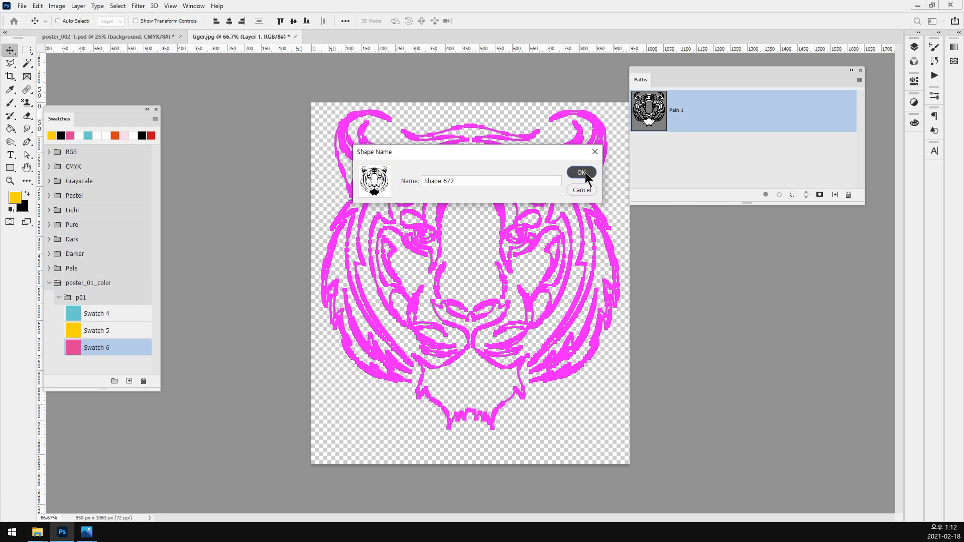
- Deselect the tiger path and add an empty layer above Layer 1 in tiger.jpg
click(700, 168)
click(915, 47)
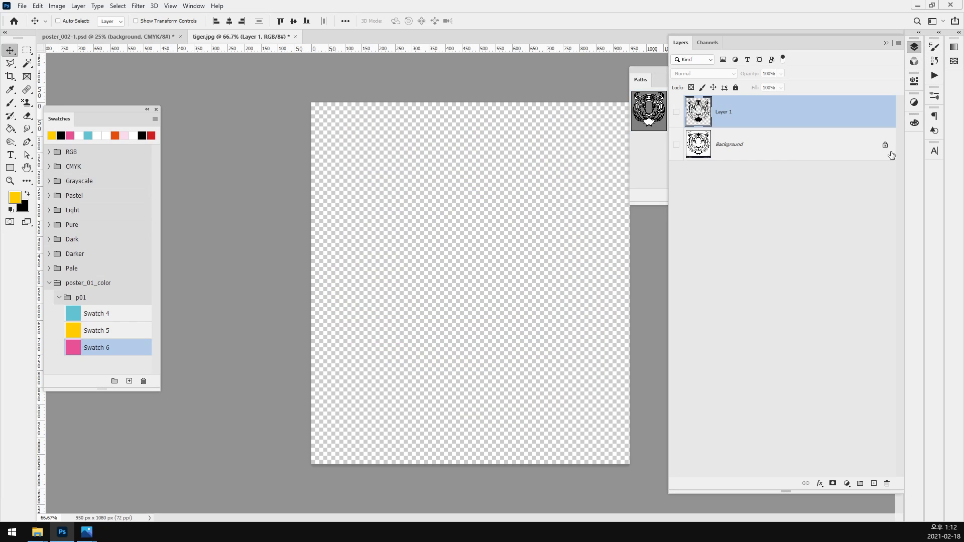
click(874, 483)
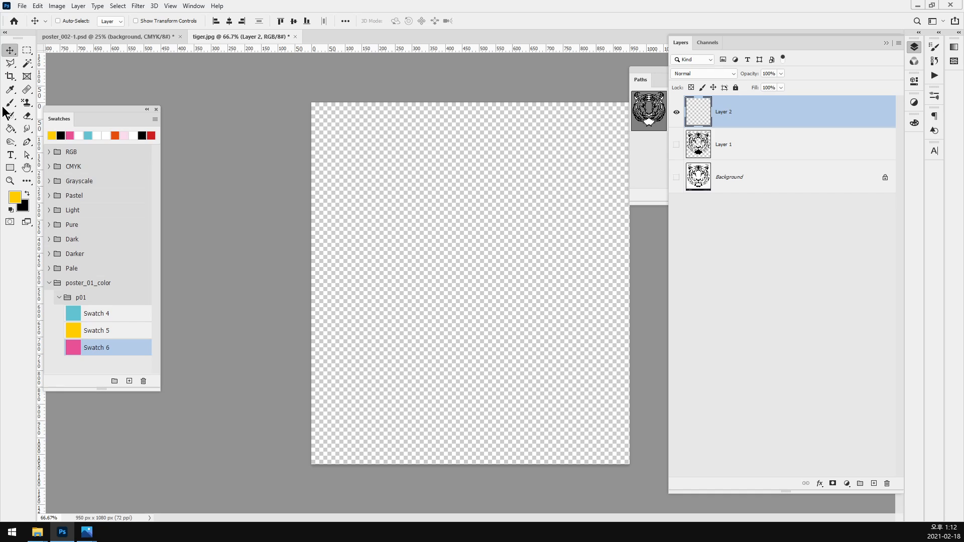
- Draw the saved tiger custom shape with a yellow fill and centre it horizontally on the tiger.jpg canvas
click(10, 168)
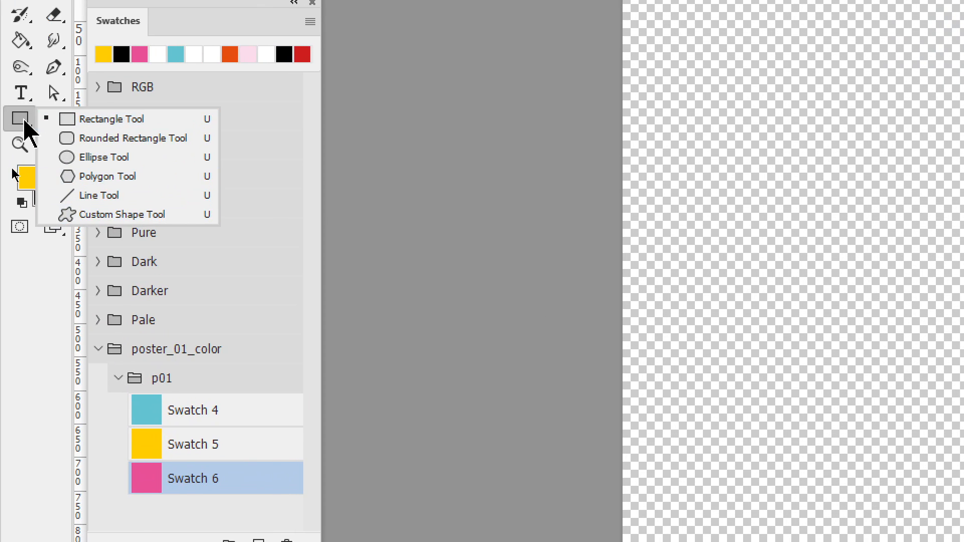
click(154, 217)
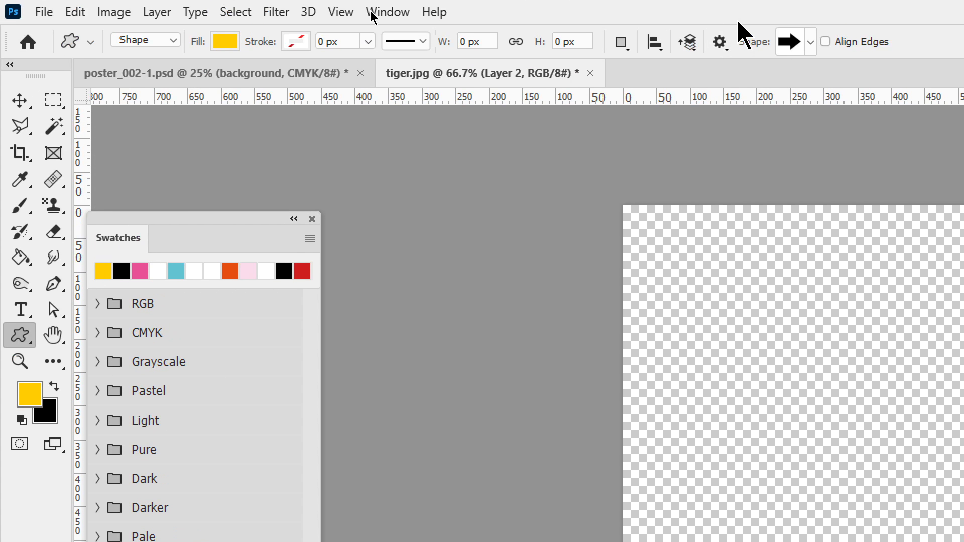
click(810, 42)
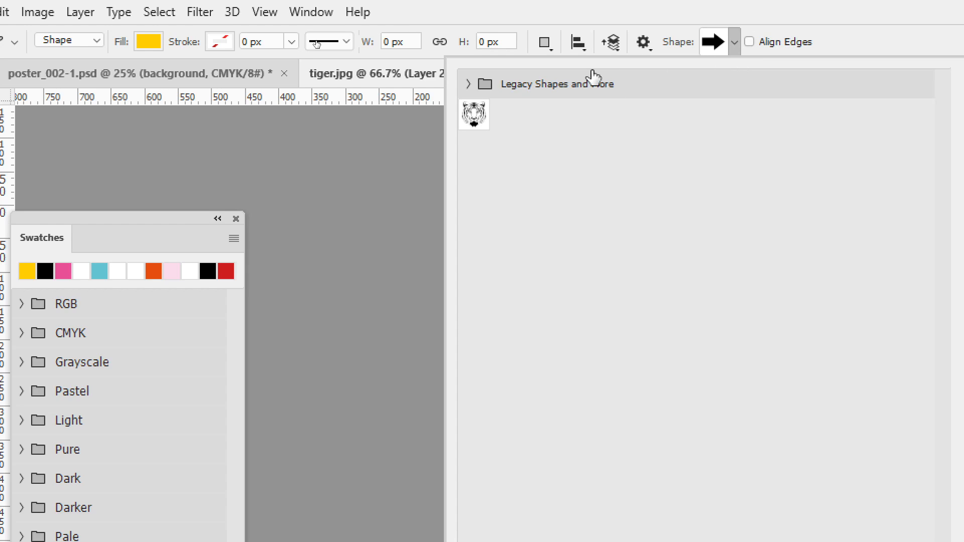
click(479, 117)
double_click(477, 117)
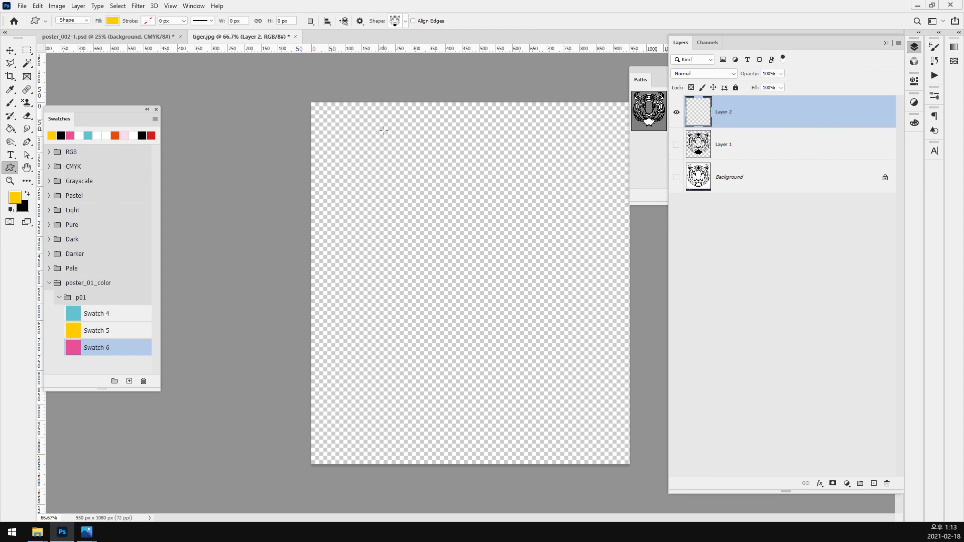
drag(383, 131, 621, 396)
key(v)
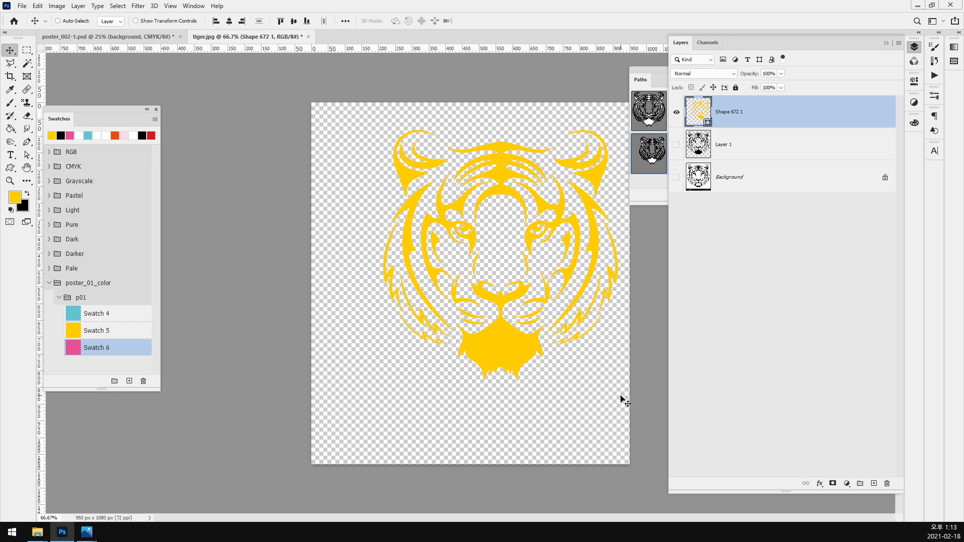
drag(506, 345, 479, 340)
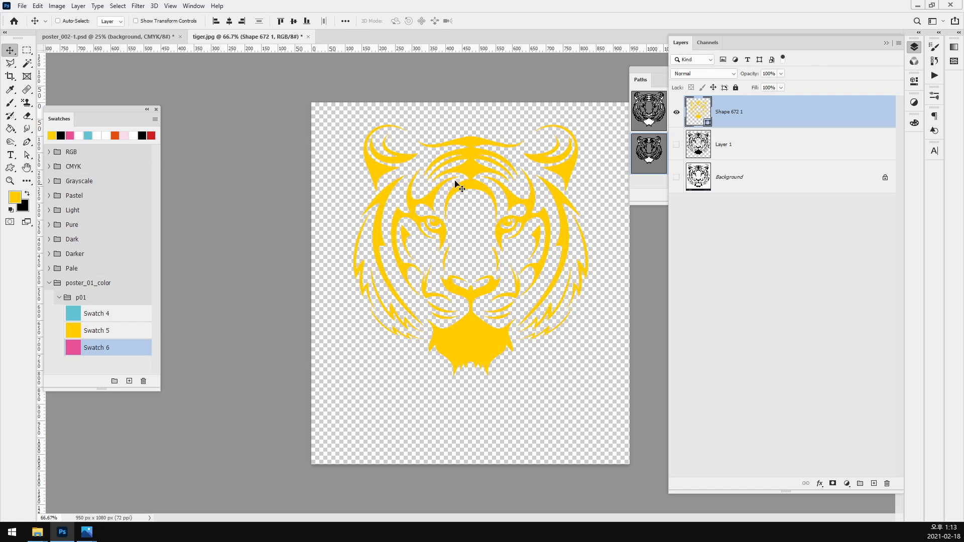
- Copy the yellow tiger shape into the poster_002-1.psd document, over the sky above the mountain
drag(455, 347, 102, 41)
drag(267, 105, 104, 34)
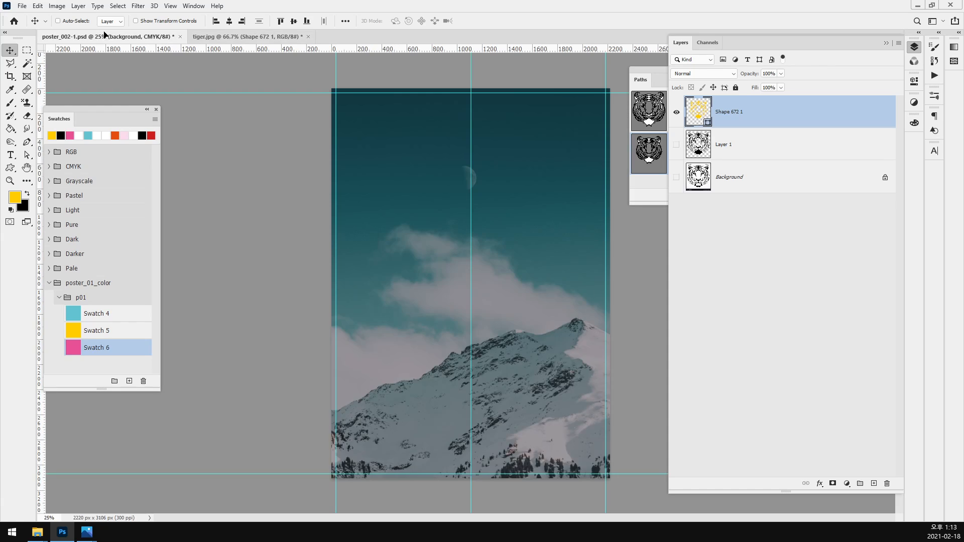
drag(300, 125, 443, 230)
drag(464, 270, 467, 241)
key(ctrl)
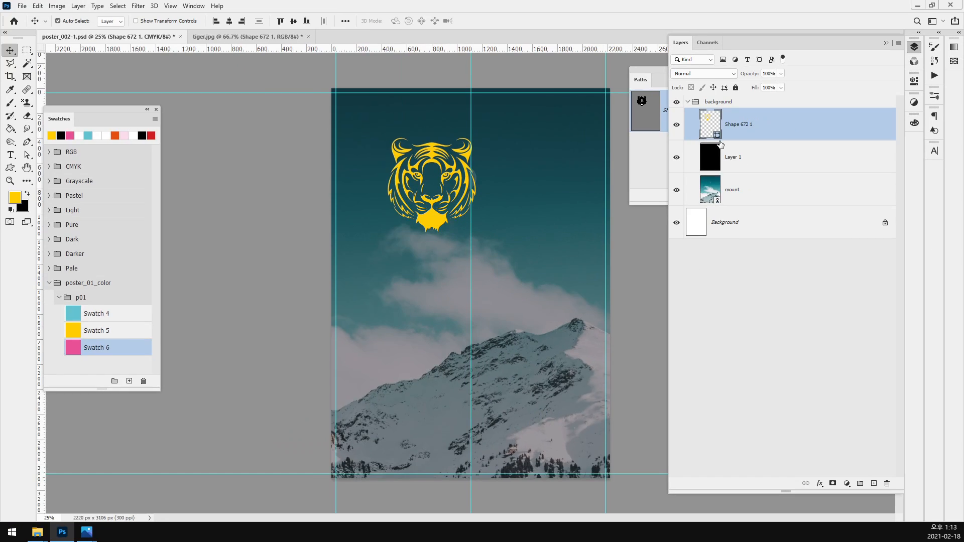
- Scale the tiger shape up proportionally to about 537% so it extends beyond the poster
key(ctrl+t)
drag(477, 228, 783, 507)
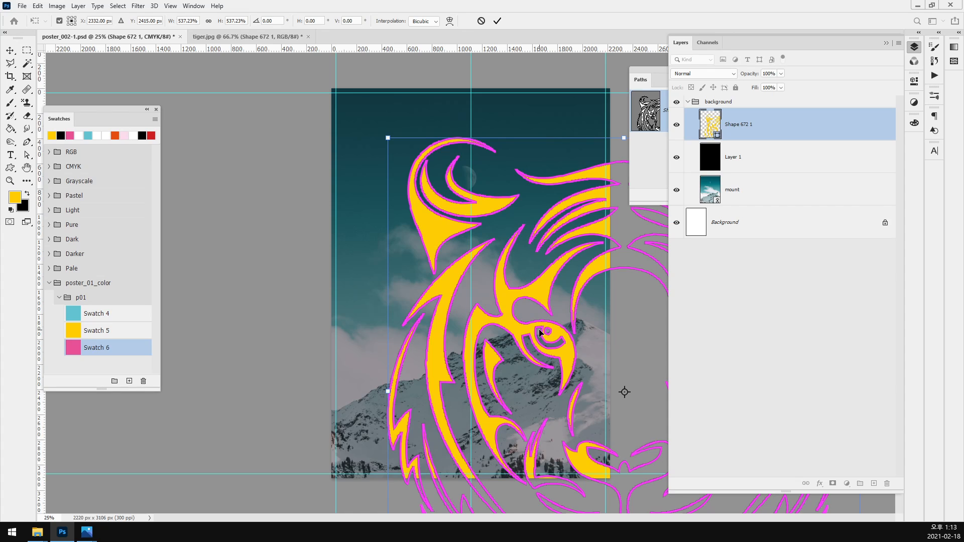
key(Return)
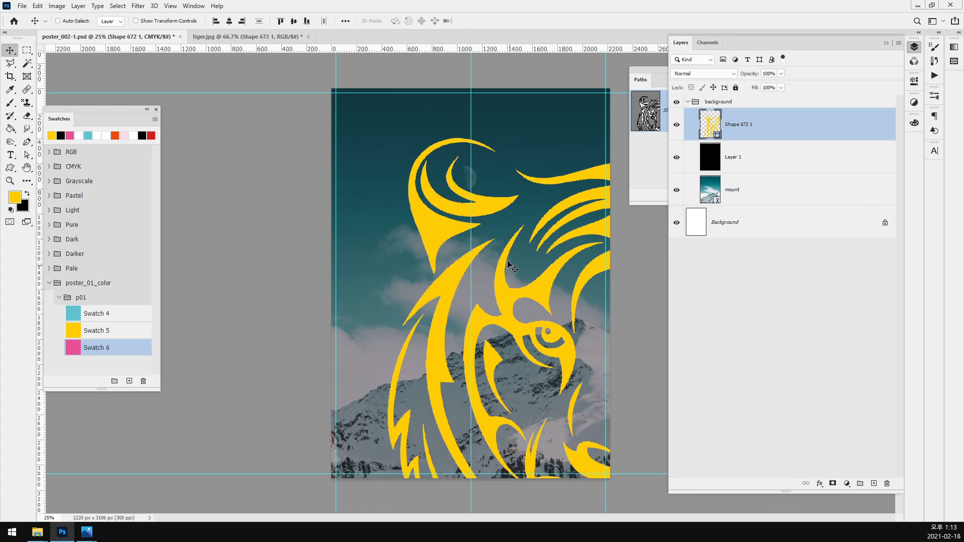
- Examine the edge quality of the enlarged tiger shape up close around its ear
ctrl+click(452, 200)
ctrl+click(451, 200)
ctrl+click(452, 199)
ctrl+click(451, 200)
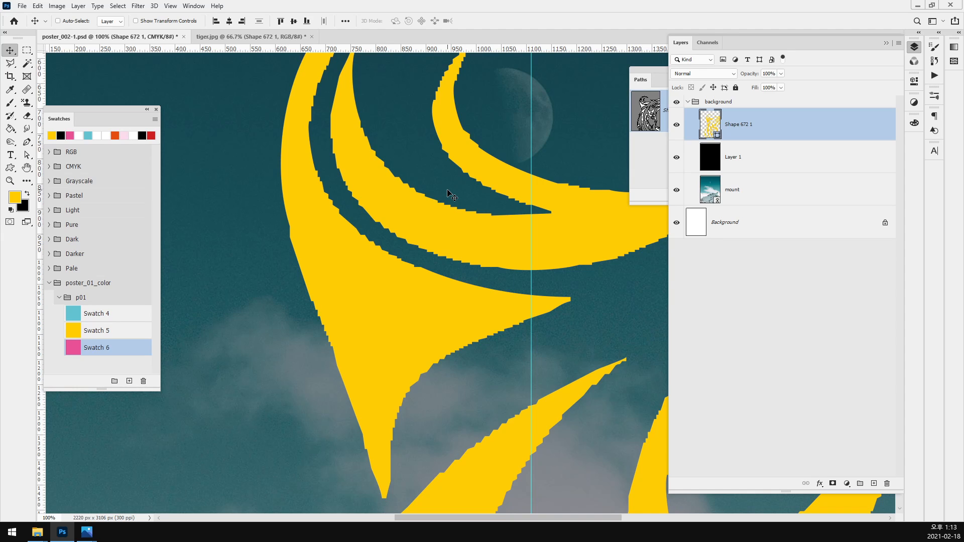
key(ctrl+minus)
key(ctrl+minus)
key(ctrl+minus)
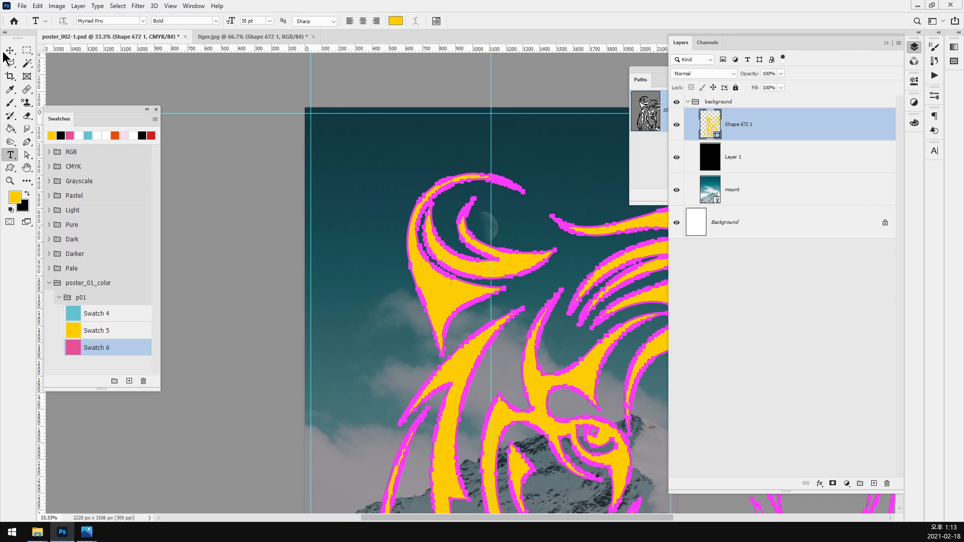
- Scale the tiger shape down to about 48.86% and centre it on the poster's vertical guide above the mountain
key(ctrl+t)
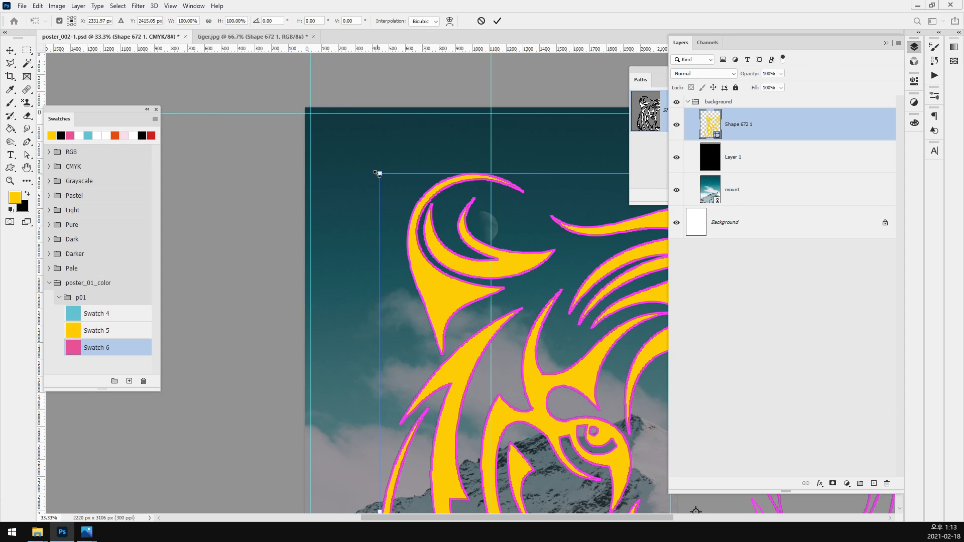
drag(378, 174, 541, 347)
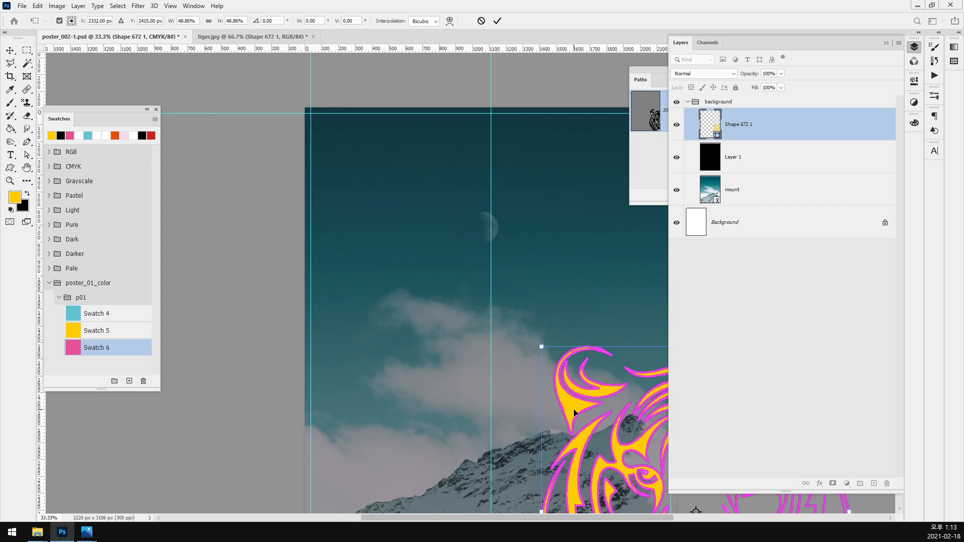
drag(574, 412, 368, 211)
key(Return)
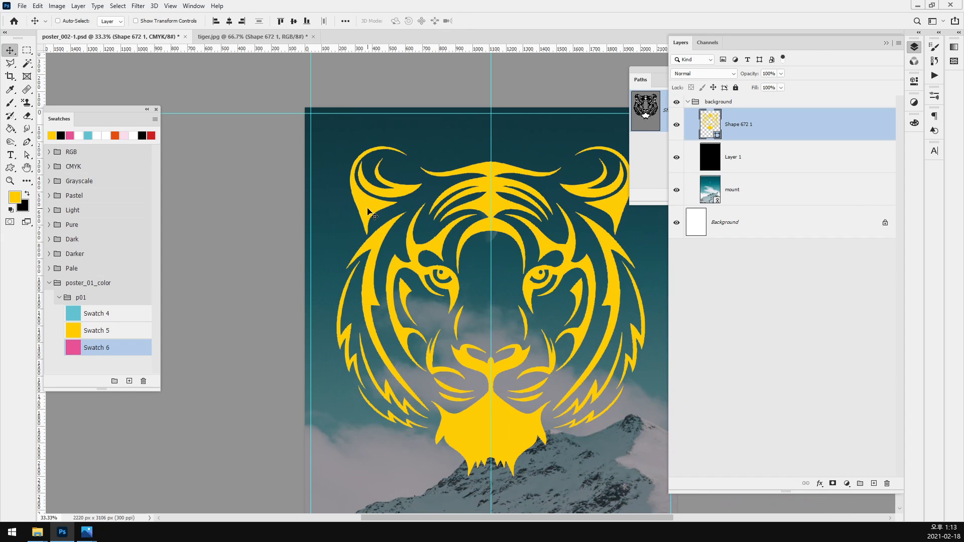
key(ctrl+minus)
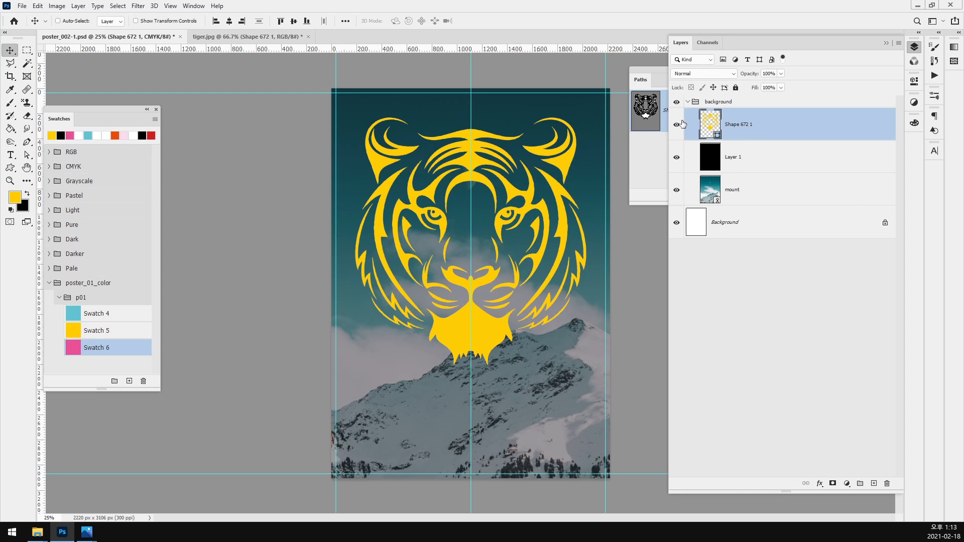
- Change the tiger shape's fill colour to black (000000)
double_click(708, 122)
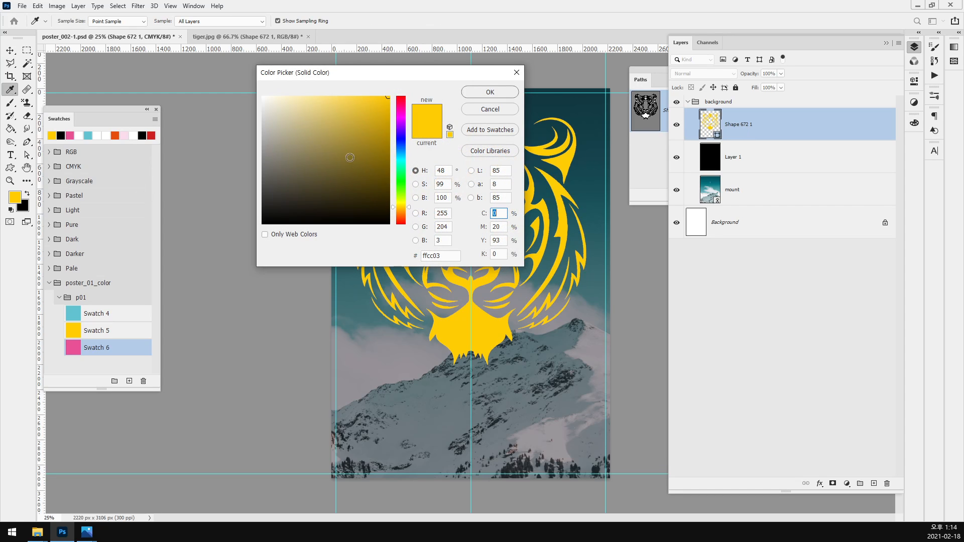
drag(300, 181, 185, 234)
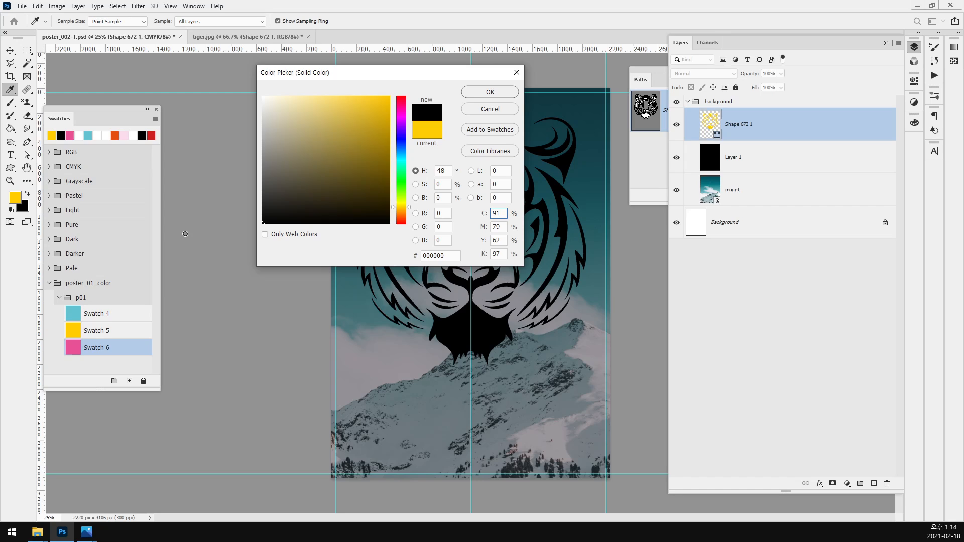
click(490, 92)
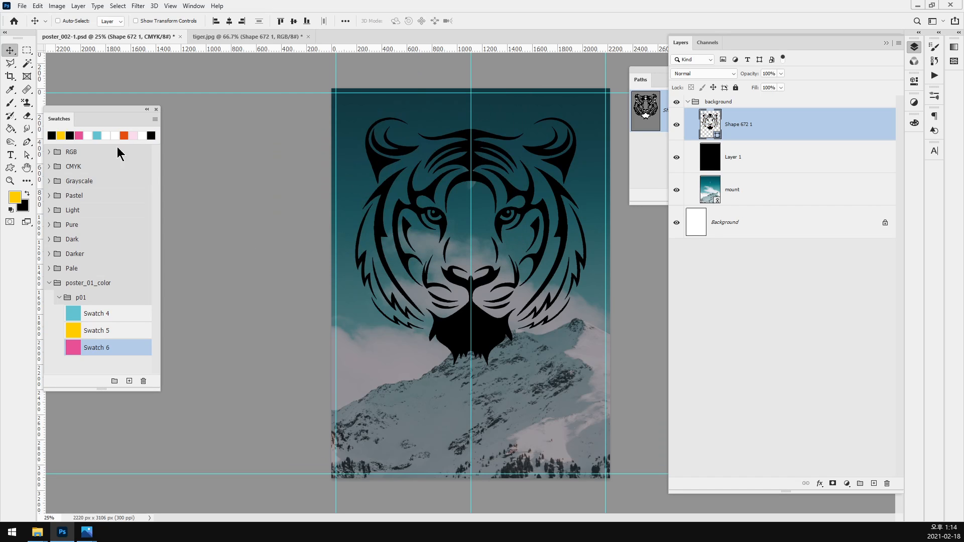
- Check the tiger shape's fill in the Custom Shape tool options and the Color Picker without changing it
click(10, 168)
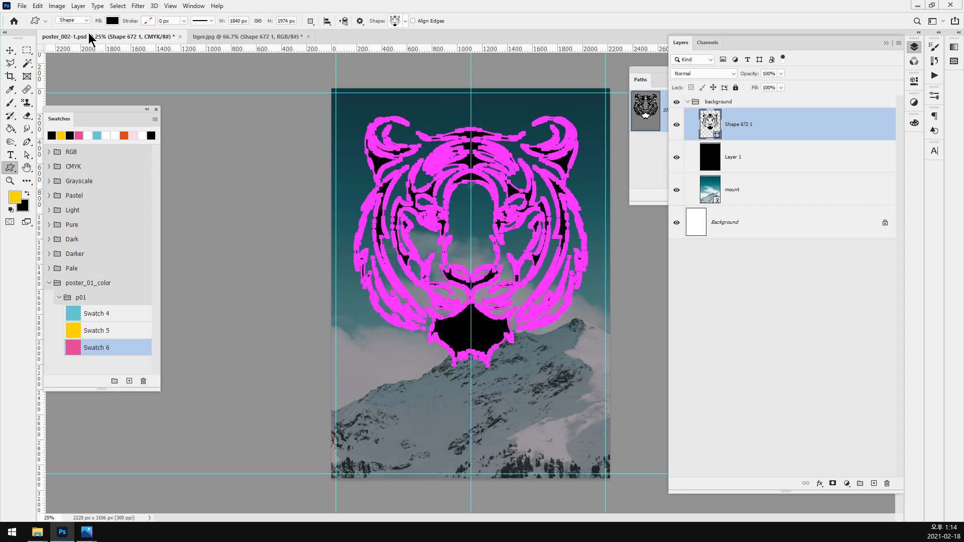
click(11, 56)
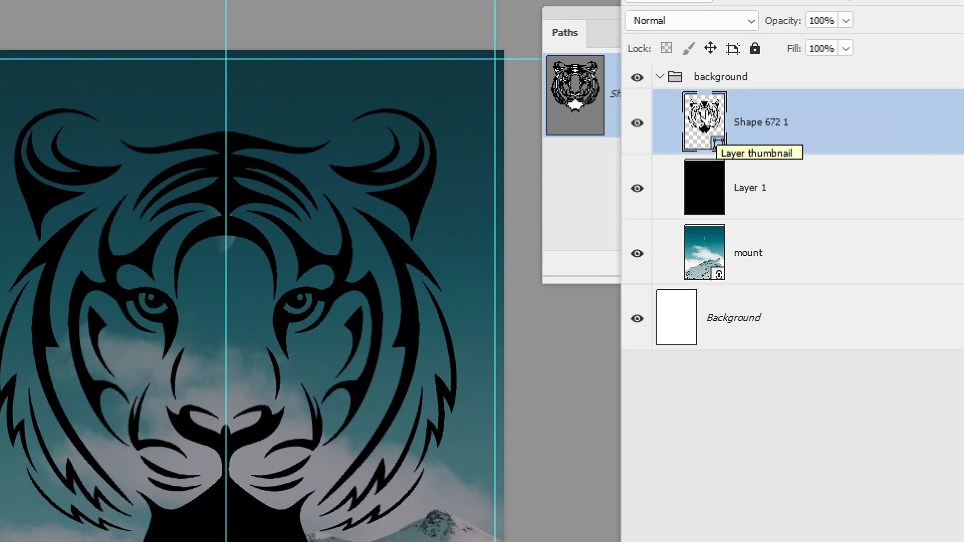
double_click(713, 129)
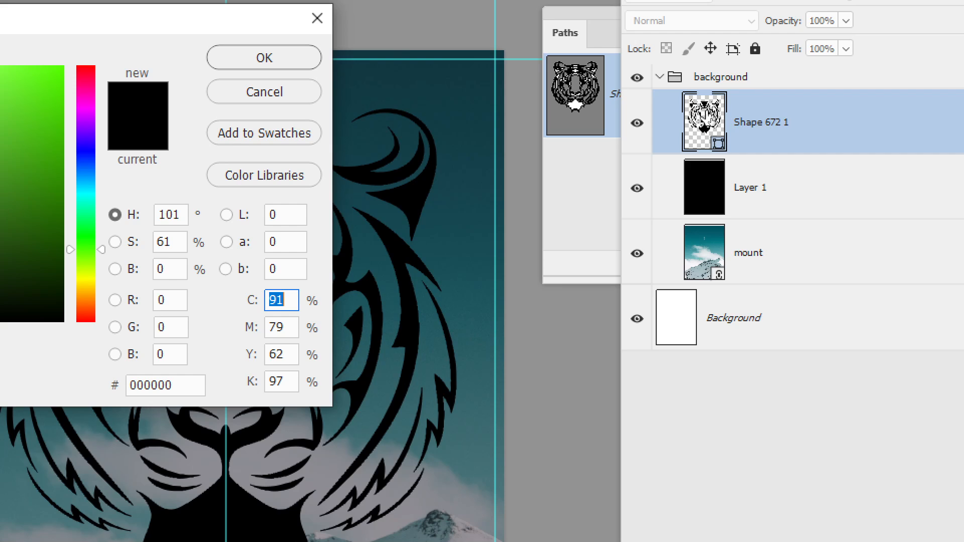
key(Return)
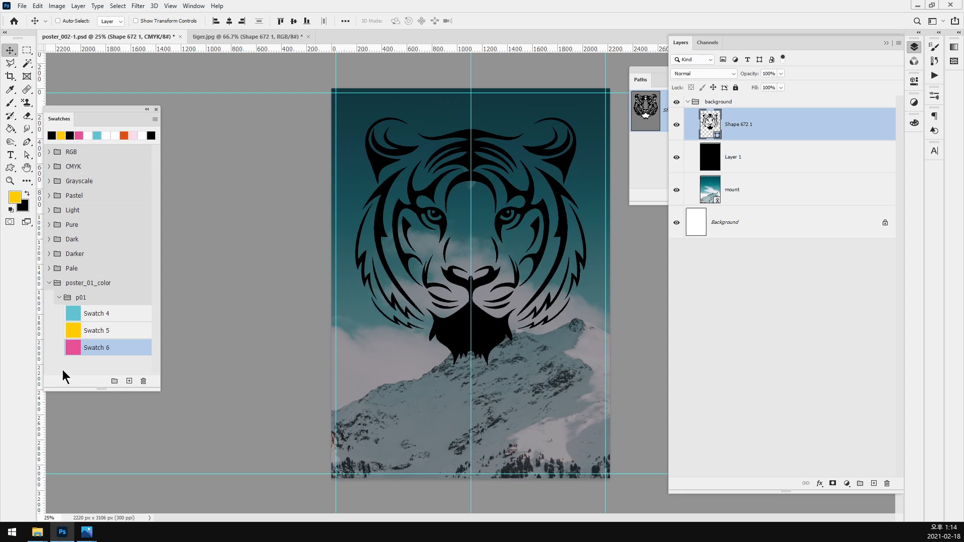
- Consult the sample image poster_02_sample-02.jpg in Photos for how each half of the tiger is coloured
mouse_move(86, 532)
click(121, 499)
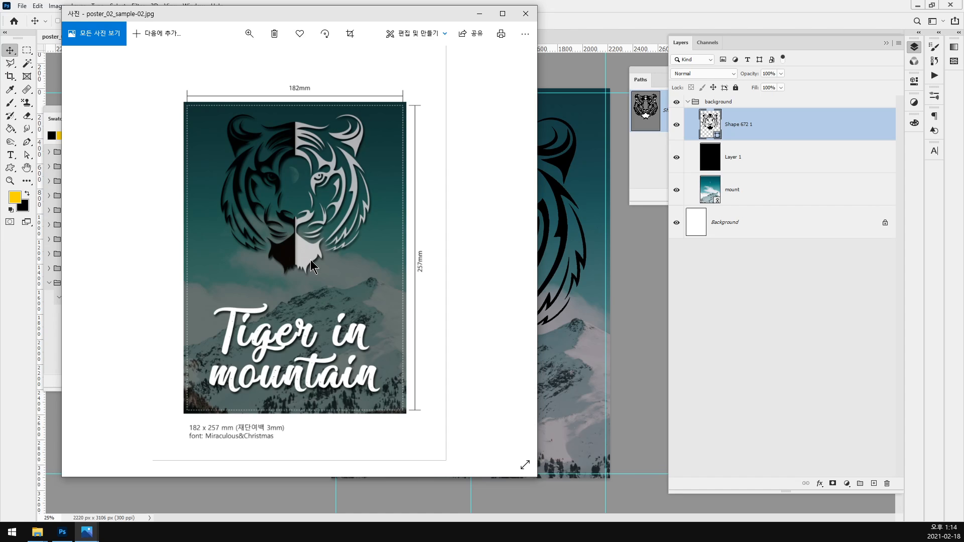
click(624, 4)
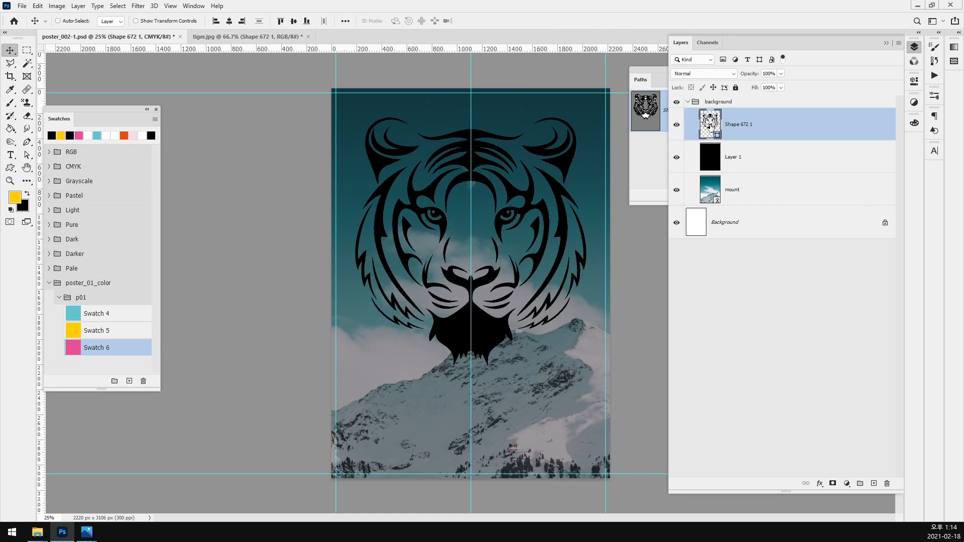
- Add a layer above the tiger shape and draw a yellow rectangle about 1124 × 2260 px over the tiger's middle
click(874, 484)
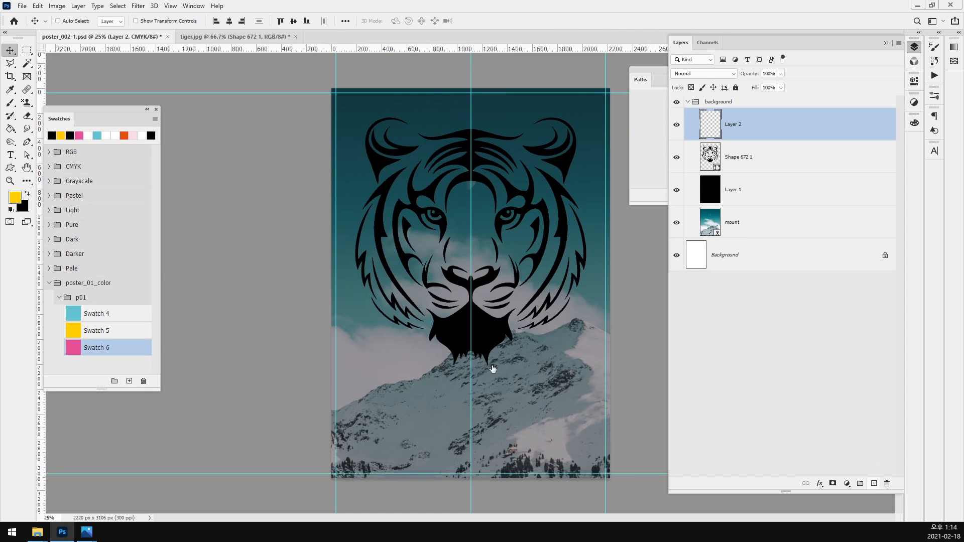
click(9, 168)
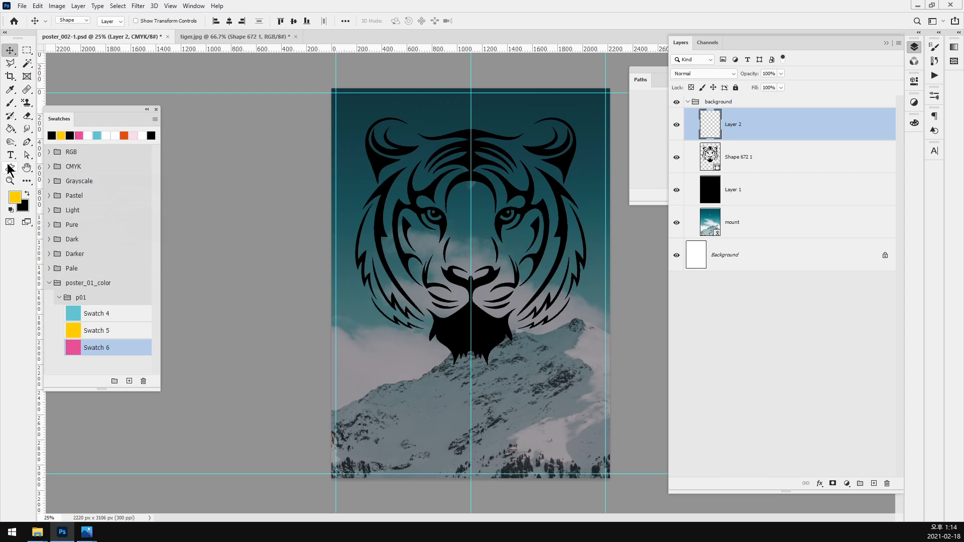
right_click(9, 168)
click(58, 170)
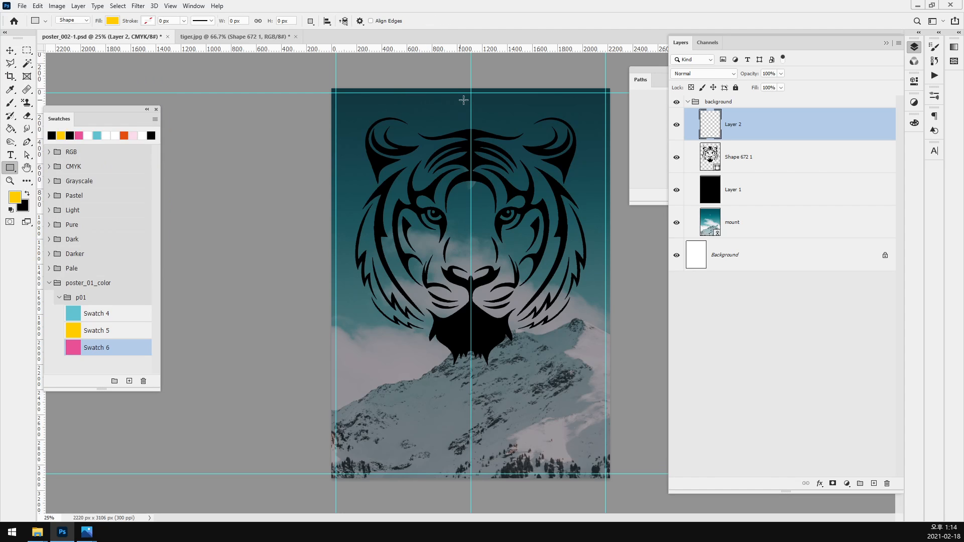
drag(421, 104, 563, 387)
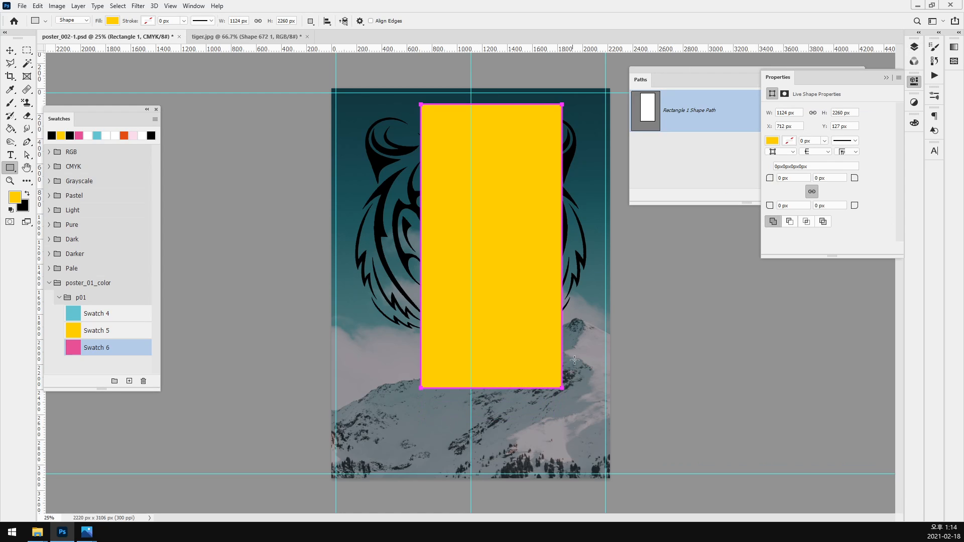
- Clip the yellow rectangle to the tiger shape and move it to cover the tiger's right half from the centre guide
click(914, 47)
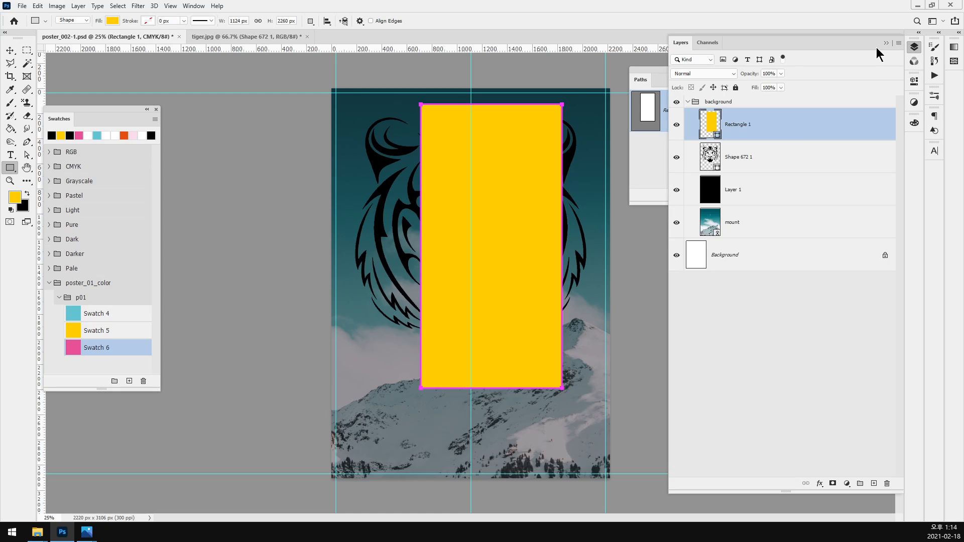
click(762, 135)
alt+click(758, 141)
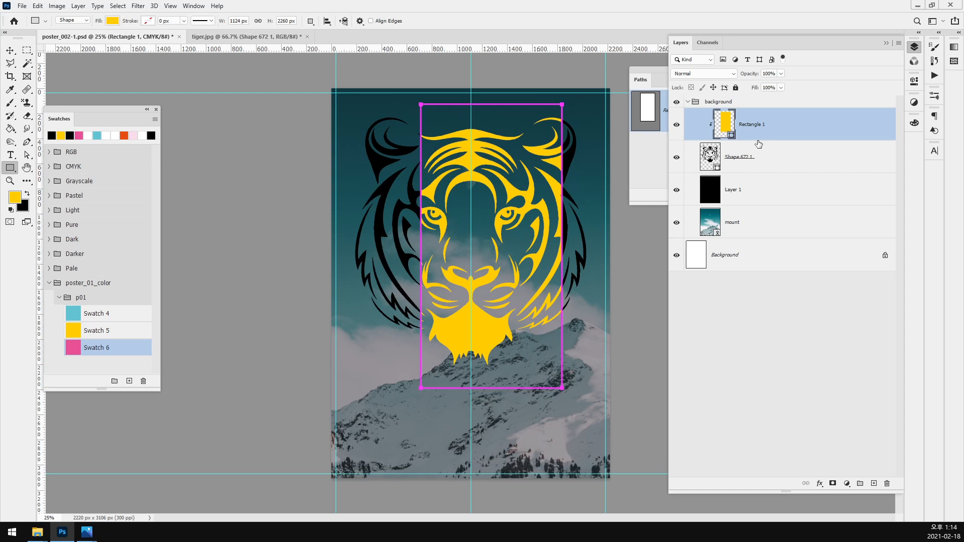
click(10, 51)
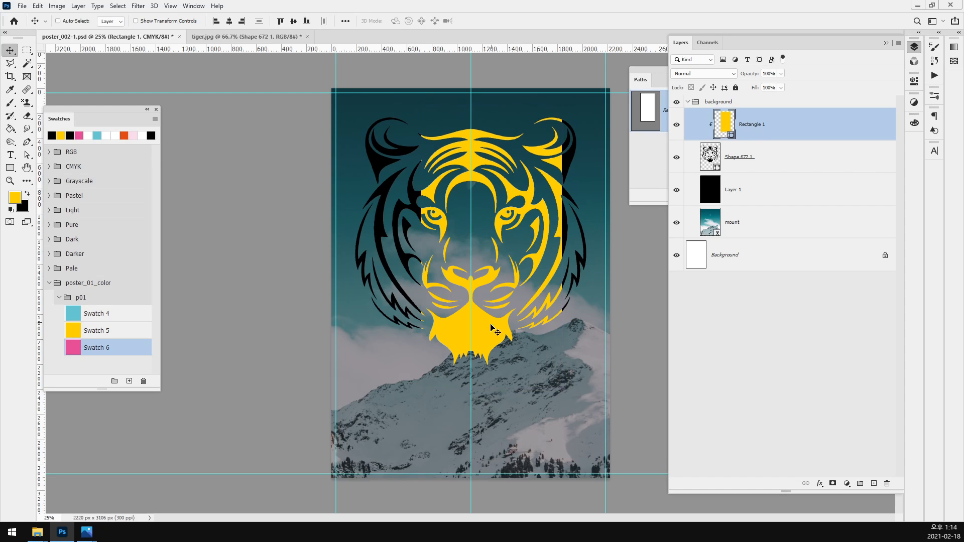
drag(495, 331, 541, 311)
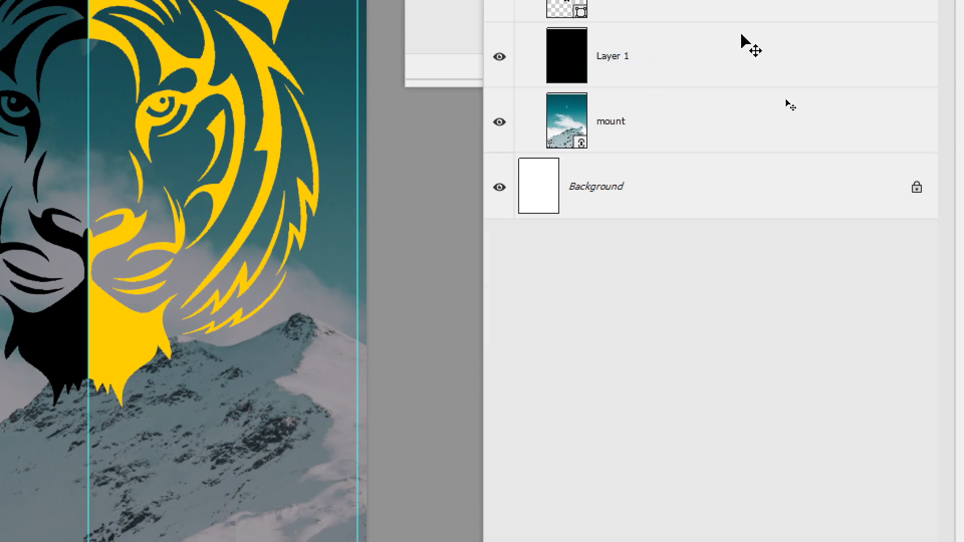
- Change the fill colour of the rectangle clipped to the tiger from yellow to white (ffffff)
click(578, 276)
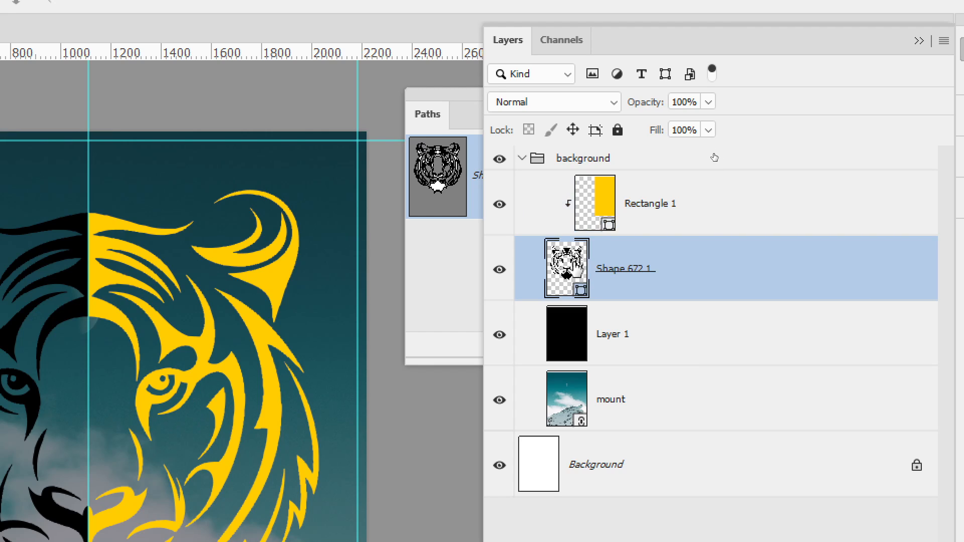
click(589, 190)
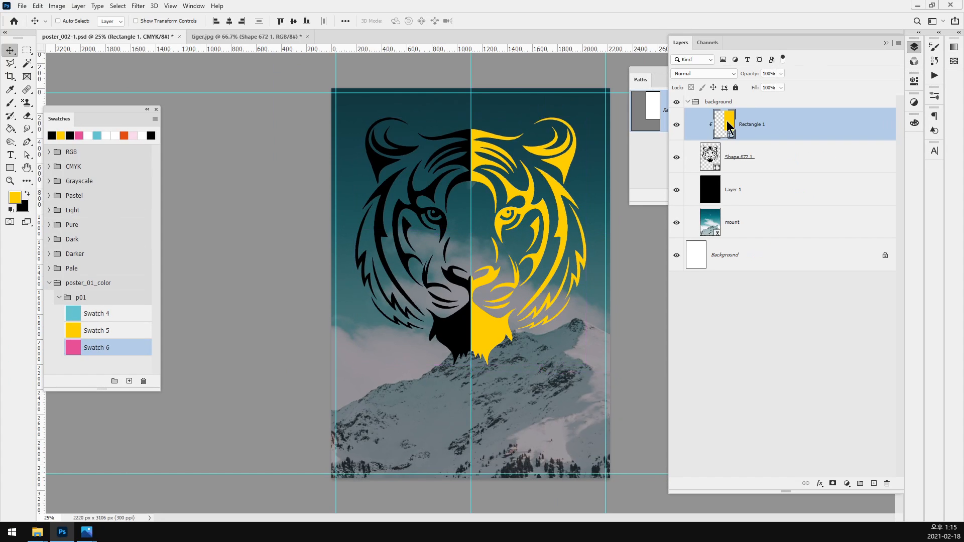
double_click(723, 129)
drag(361, 194, 201, 65)
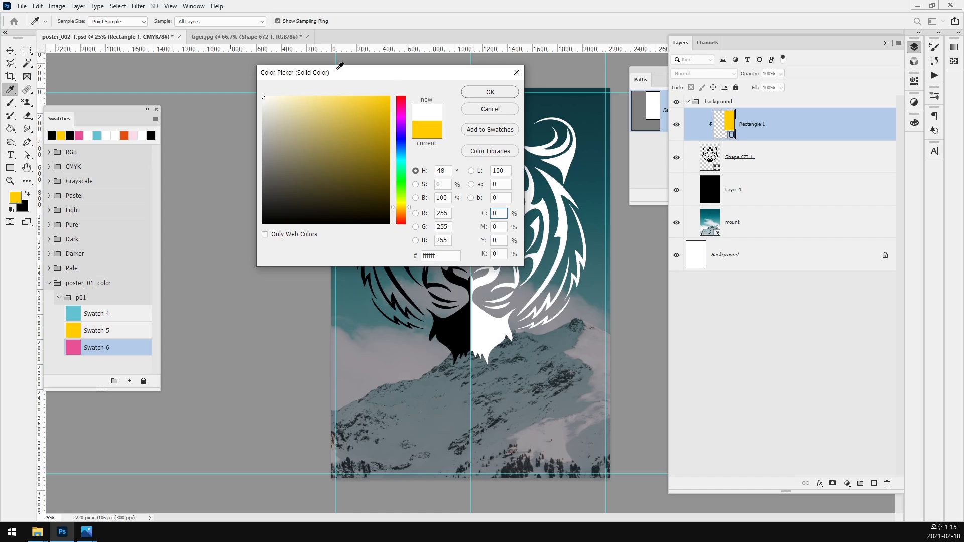
click(490, 93)
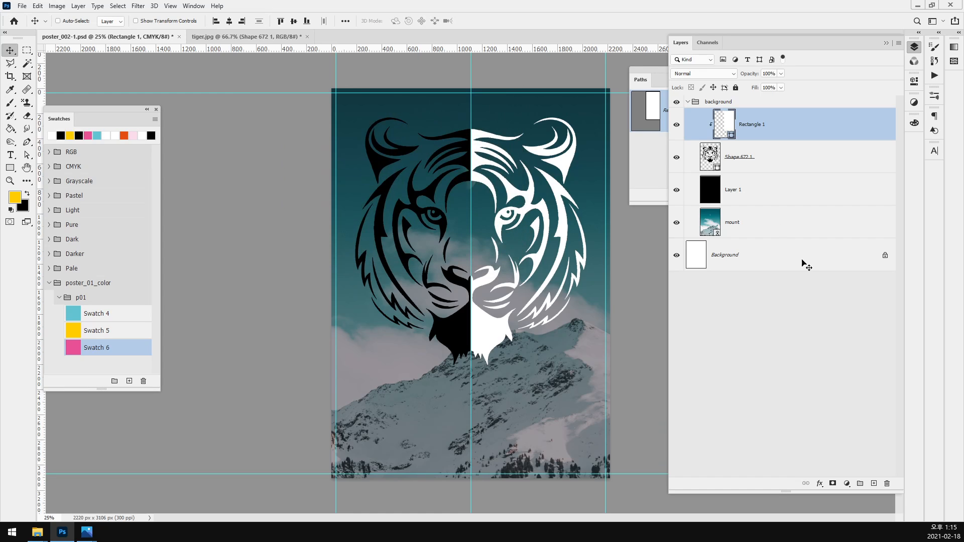
- Reduce the clipped white rectangle's opacity to 90%
click(804, 164)
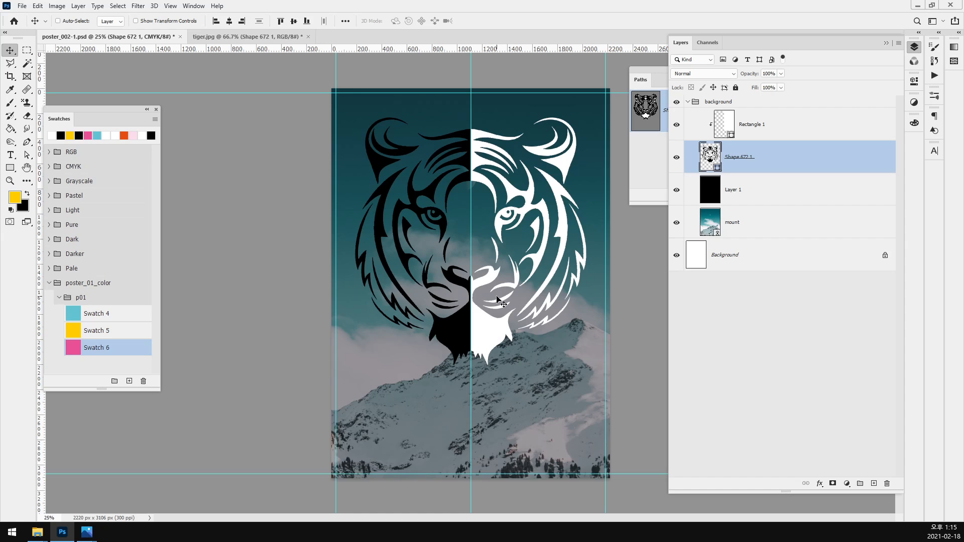
click(725, 132)
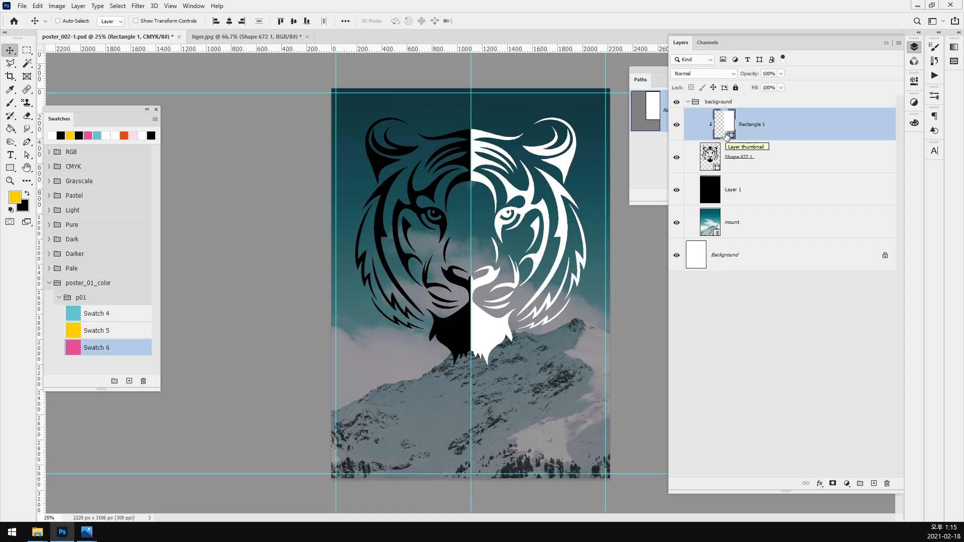
click(781, 74)
drag(778, 85, 776, 84)
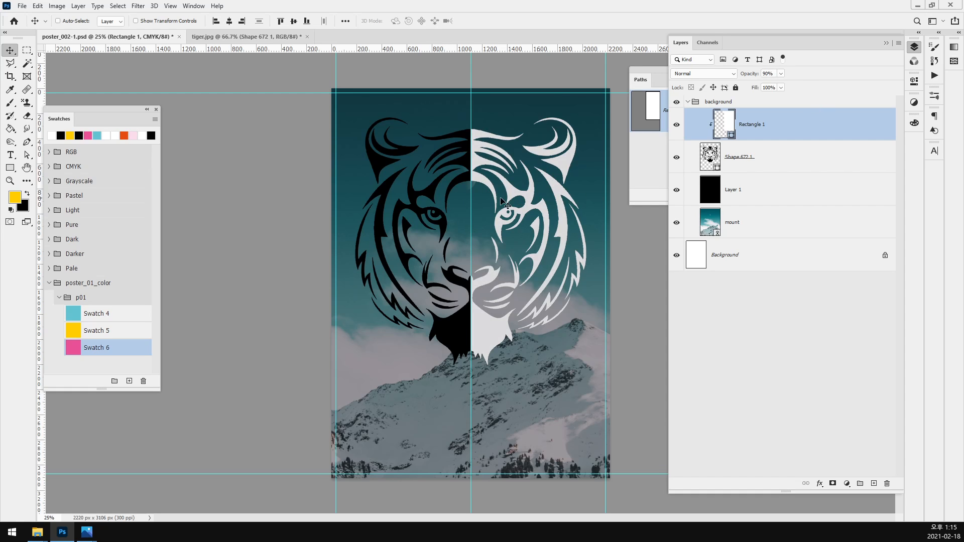
- Add a drop shadow to the tiger shape and reset it to the default settings
click(764, 162)
click(677, 157)
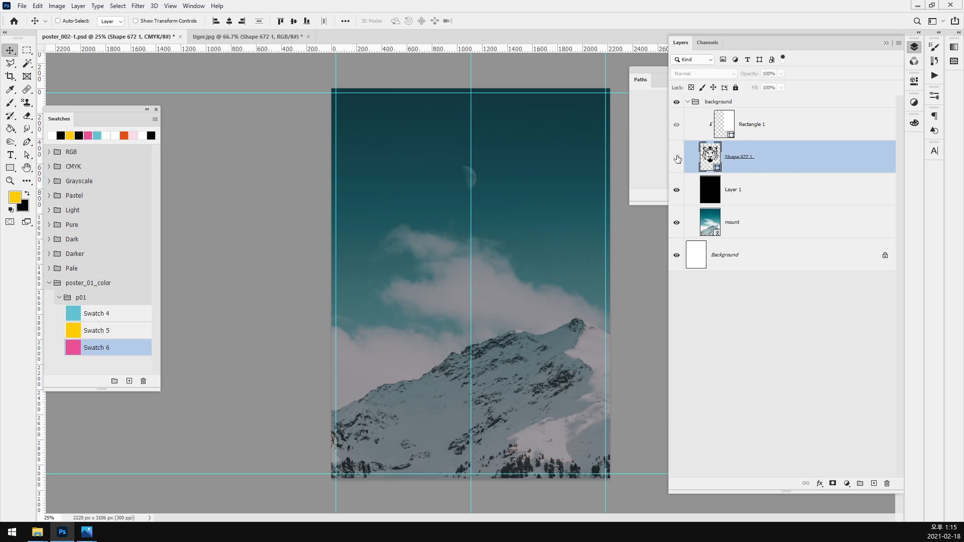
click(677, 157)
click(677, 158)
click(677, 158)
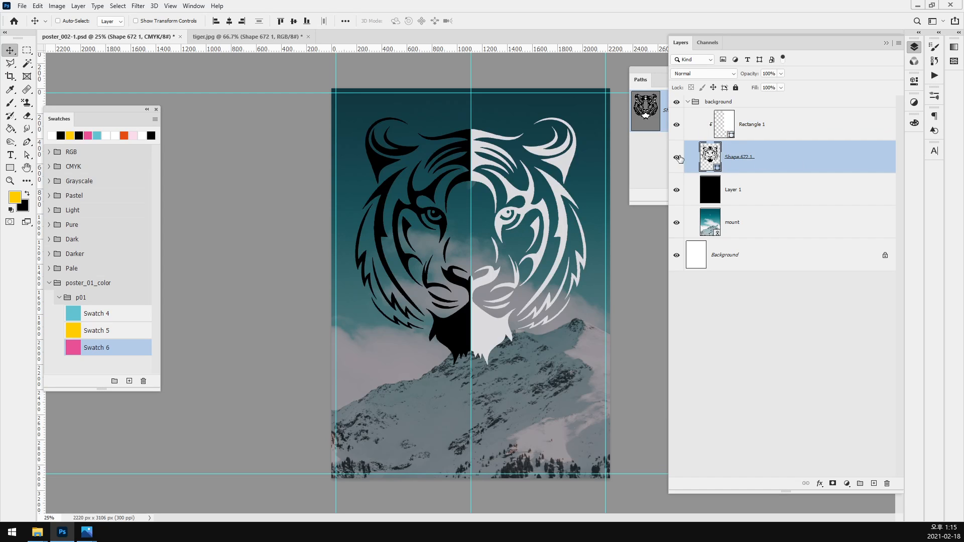
double_click(782, 161)
click(399, 286)
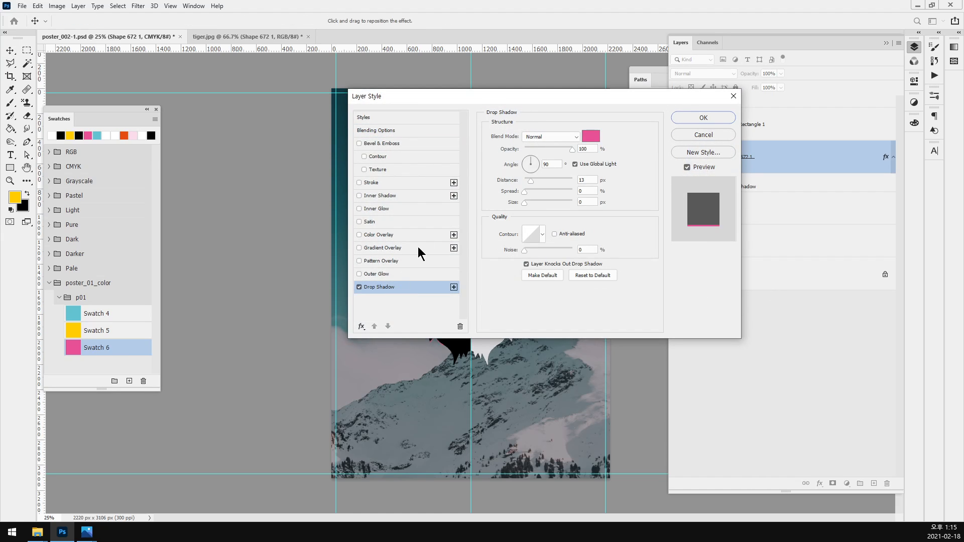
drag(478, 96, 692, 123)
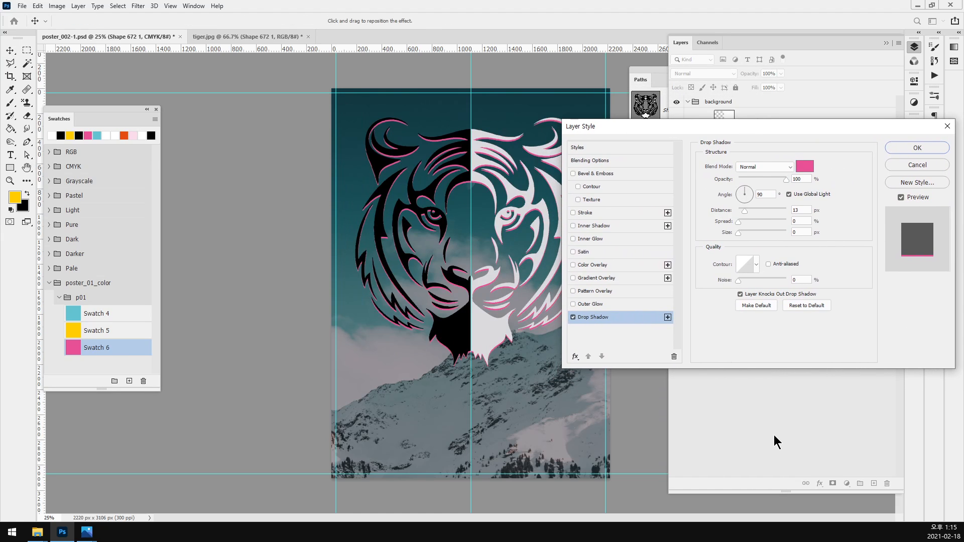
click(806, 306)
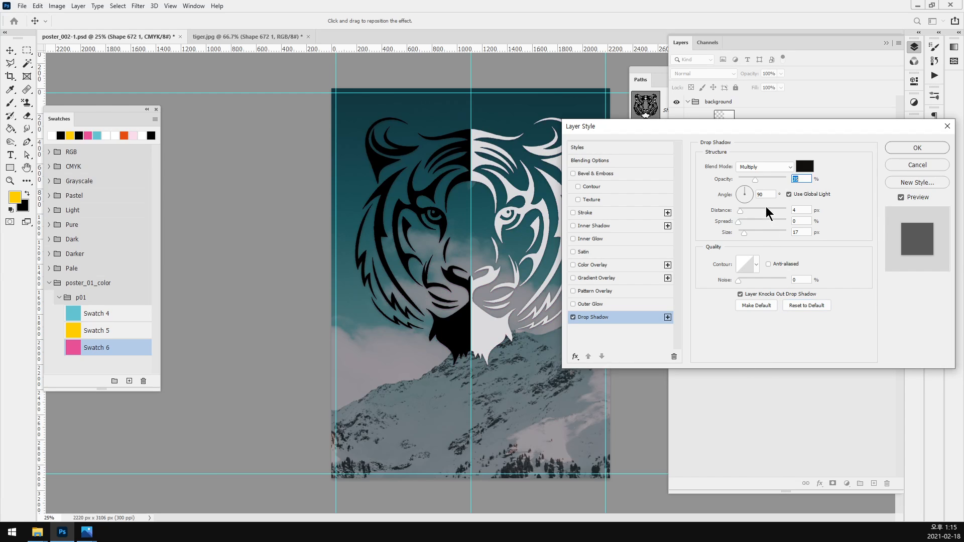
- Raise the drop shadow's opacity and size slightly and apply the layer style
drag(752, 180, 760, 180)
drag(745, 233, 753, 232)
click(909, 149)
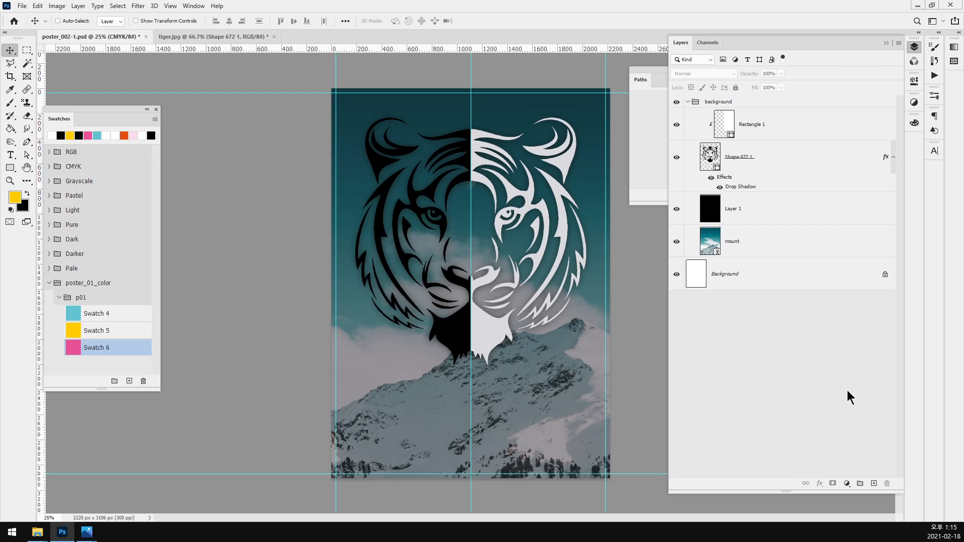
- Compare the tiger with the sample image poster_02_sample-02.jpg in Photos, checking its size, position and shading
mouse_move(88, 531)
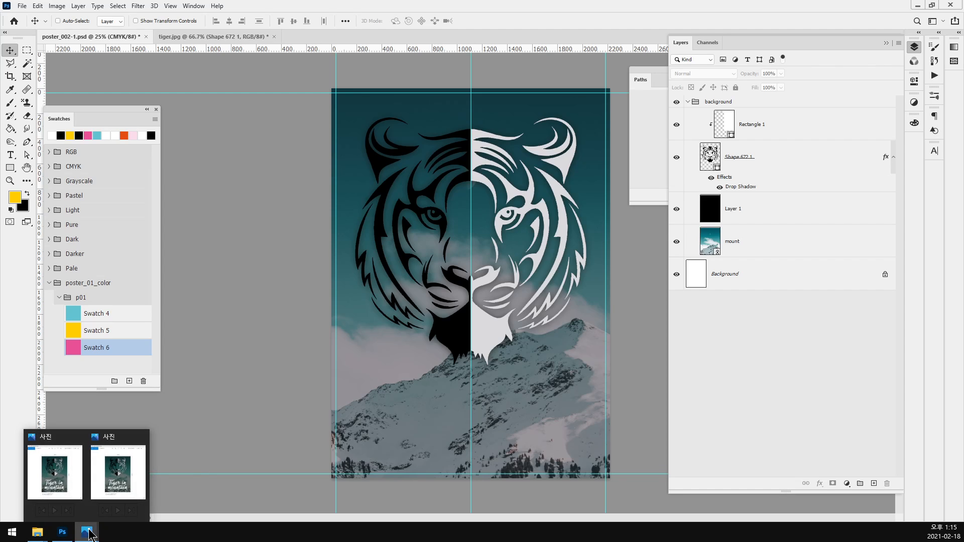
click(109, 497)
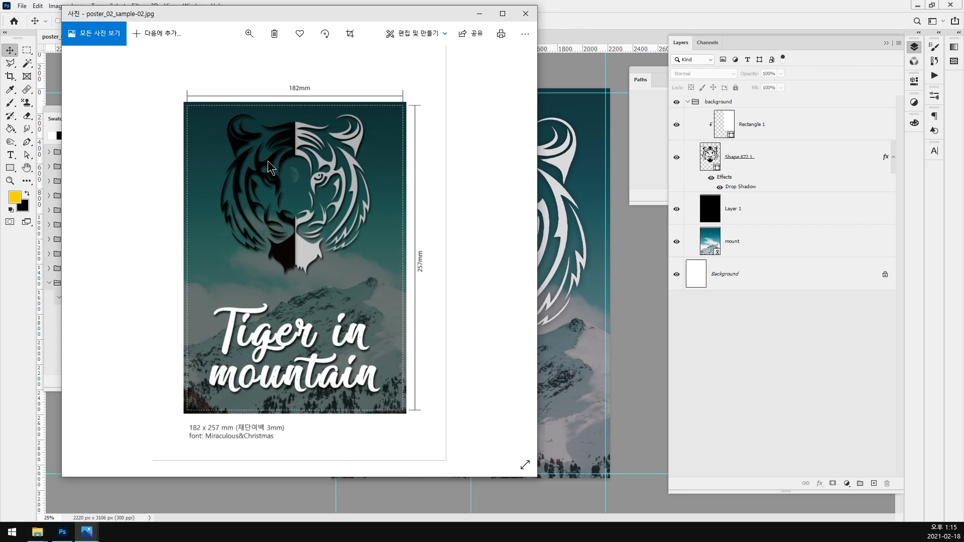
click(607, 3)
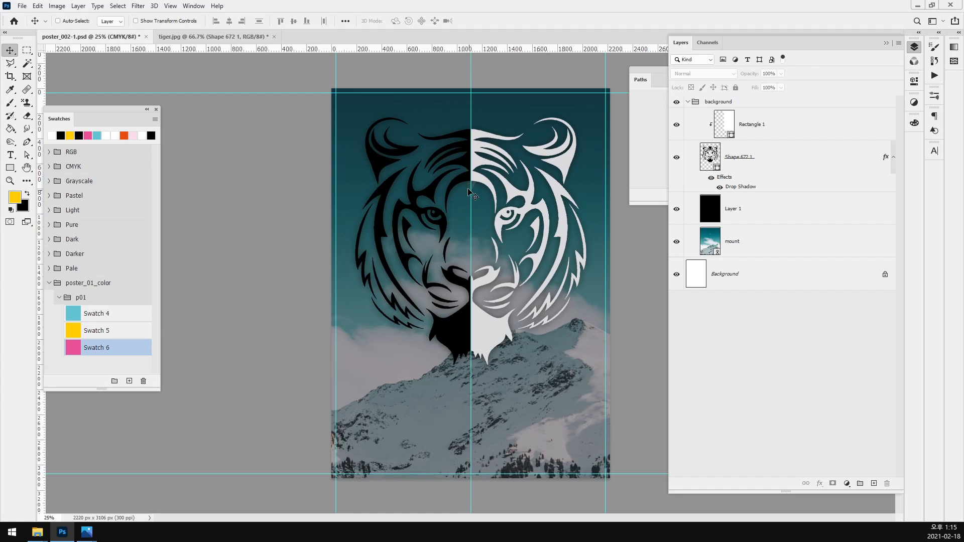
- Group the tiger shape with its clipped rectangle, move the group above the background group, and collapse the background group
click(782, 156)
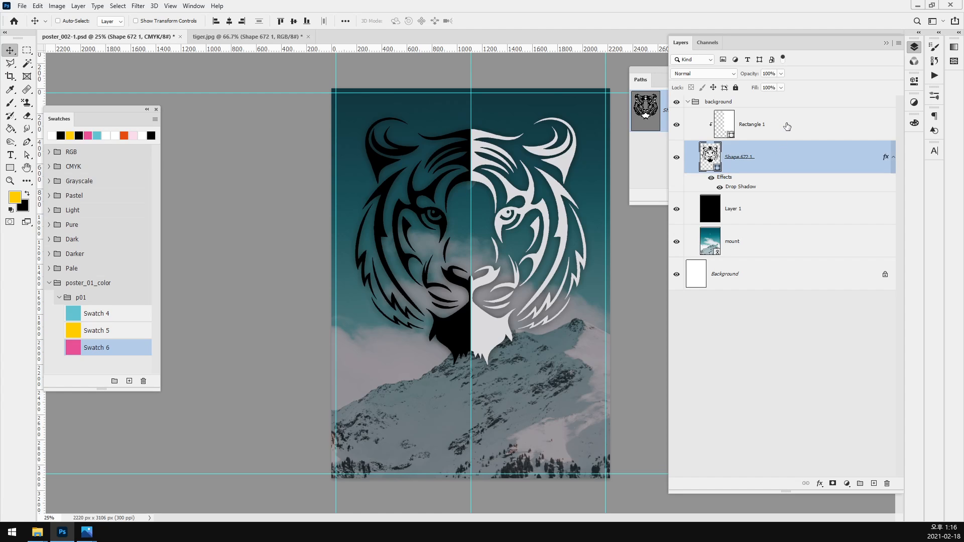
shift+click(788, 126)
click(737, 101)
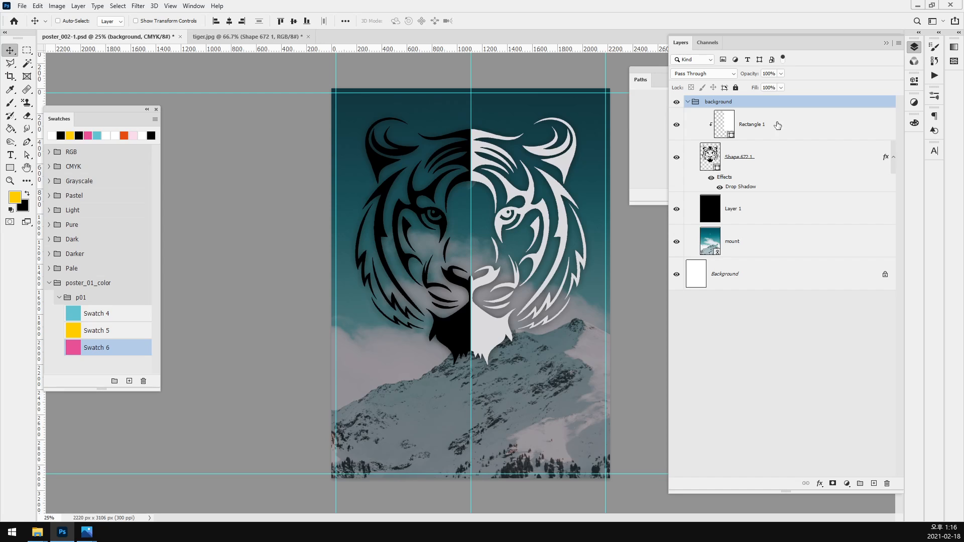
click(777, 124)
shift+click(789, 160)
key(ctrl+g)
key(ctrl+])
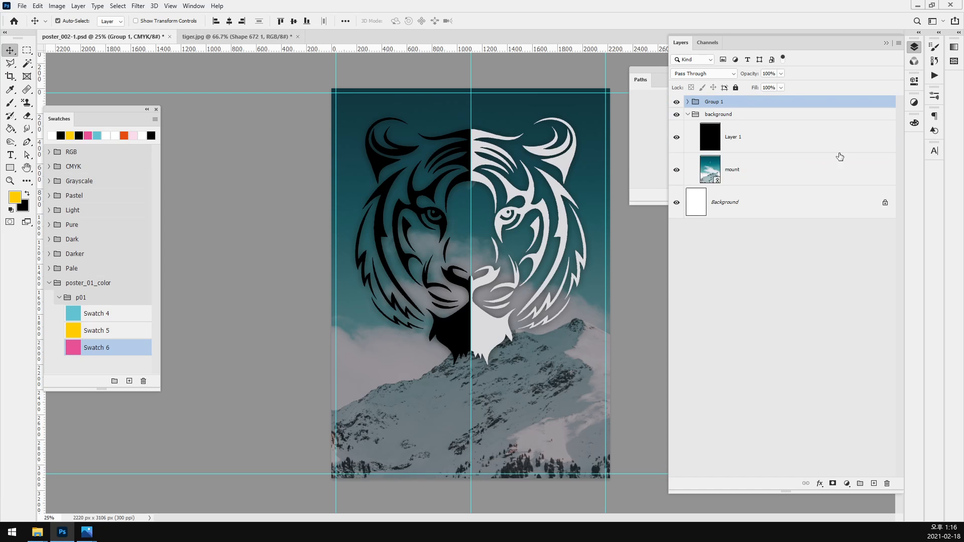
click(687, 115)
- Scale the tiger group to 73.97% and move it to X 1180 px, Y 871 px, with its colour split on the centre guide
key(ctrl+t)
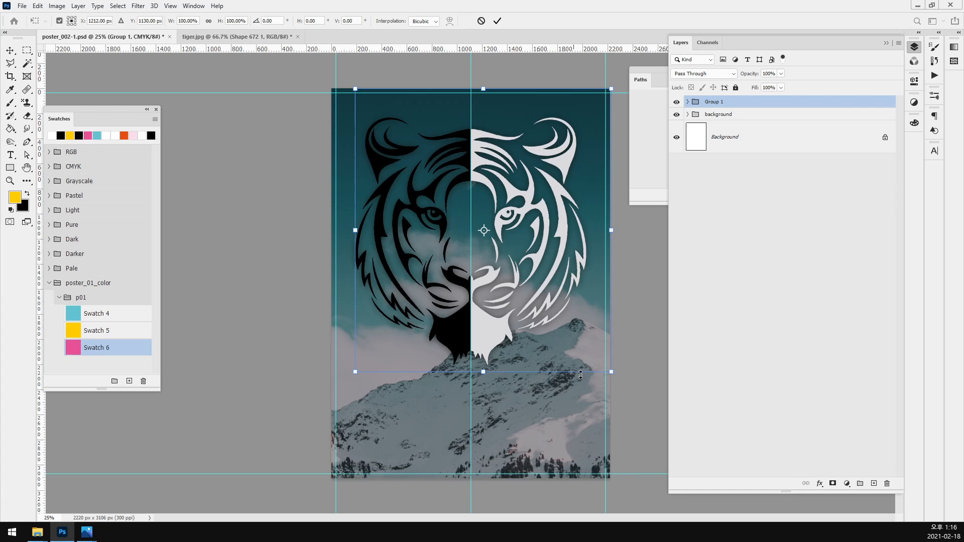
drag(611, 373, 578, 336)
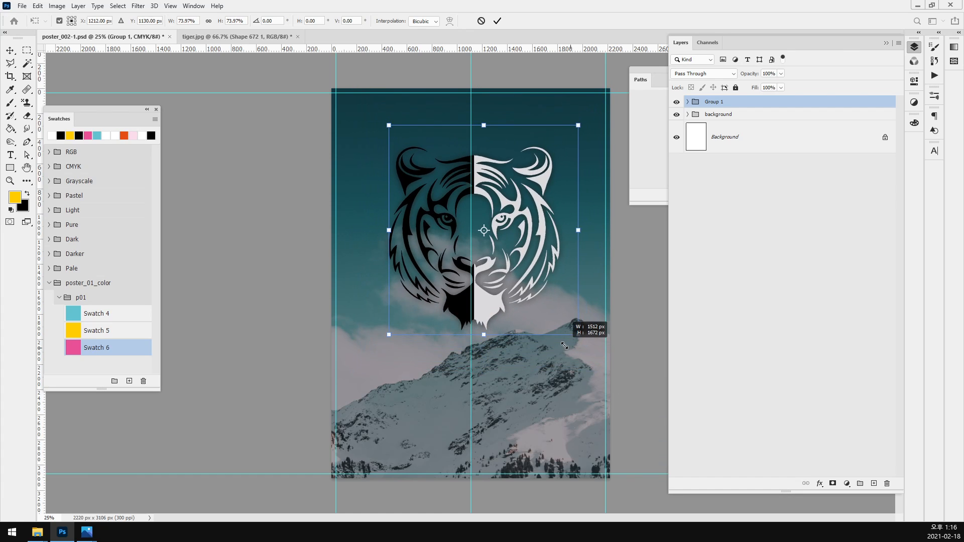
drag(486, 316, 482, 283)
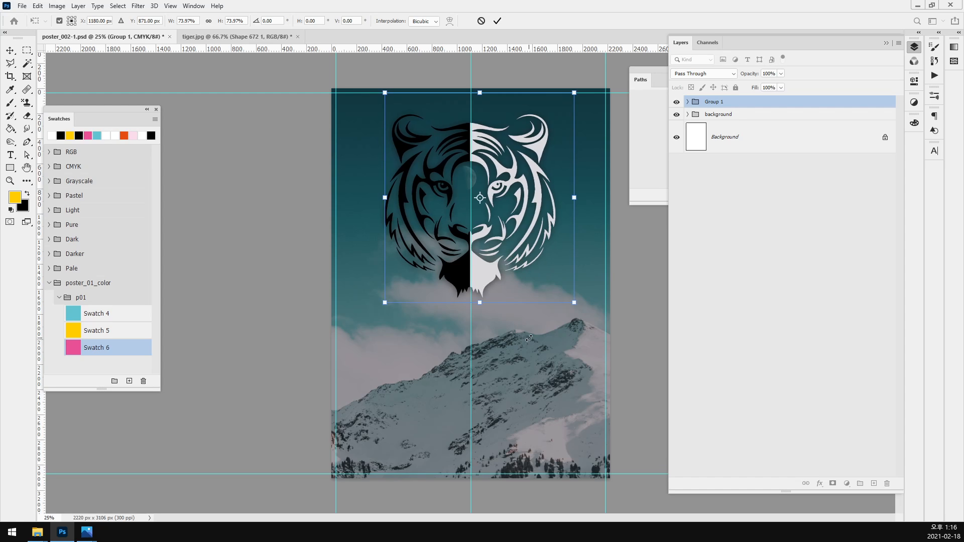
key(Return)
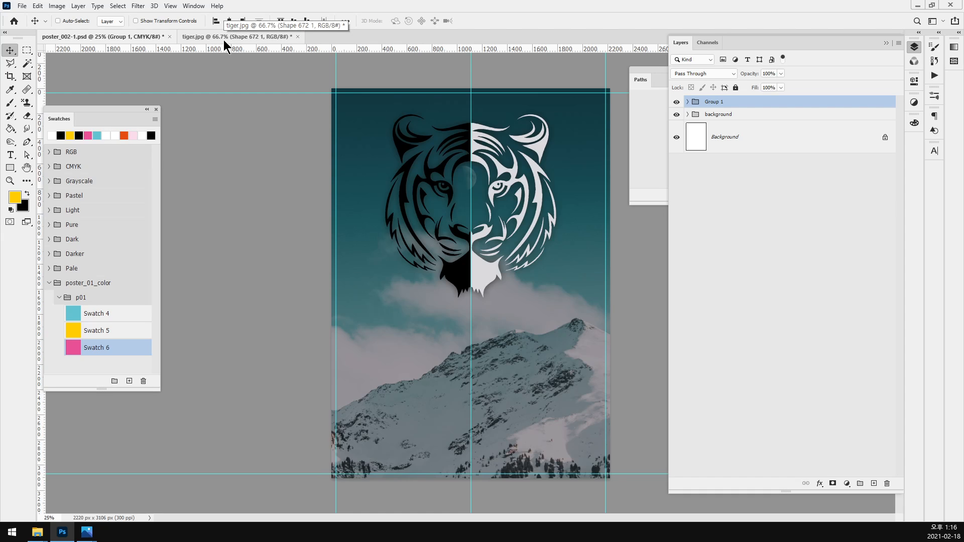
- Nudge the tiger group up about 30 px and save the poster document
key(shift+Up)
key(shift+Up)
key(shift+Up)
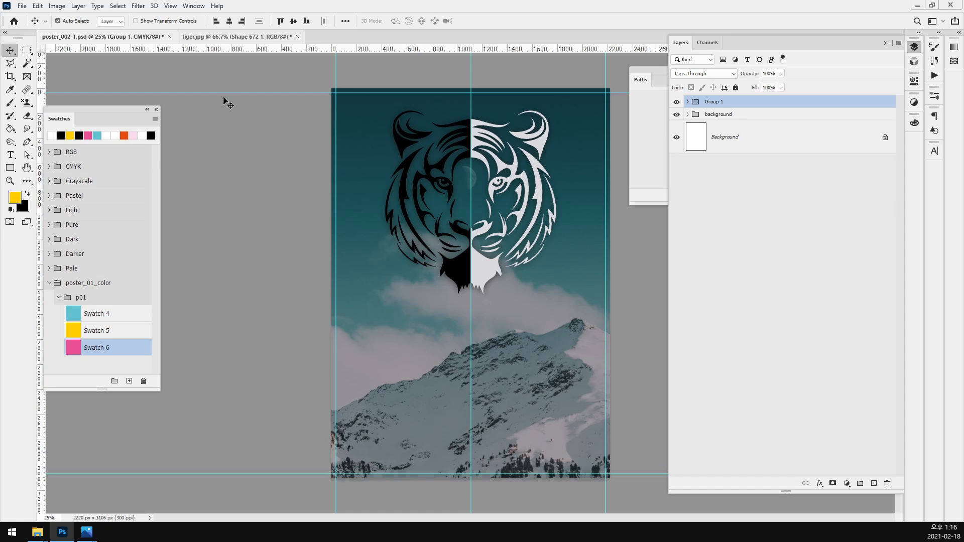
key(ctrl+s)
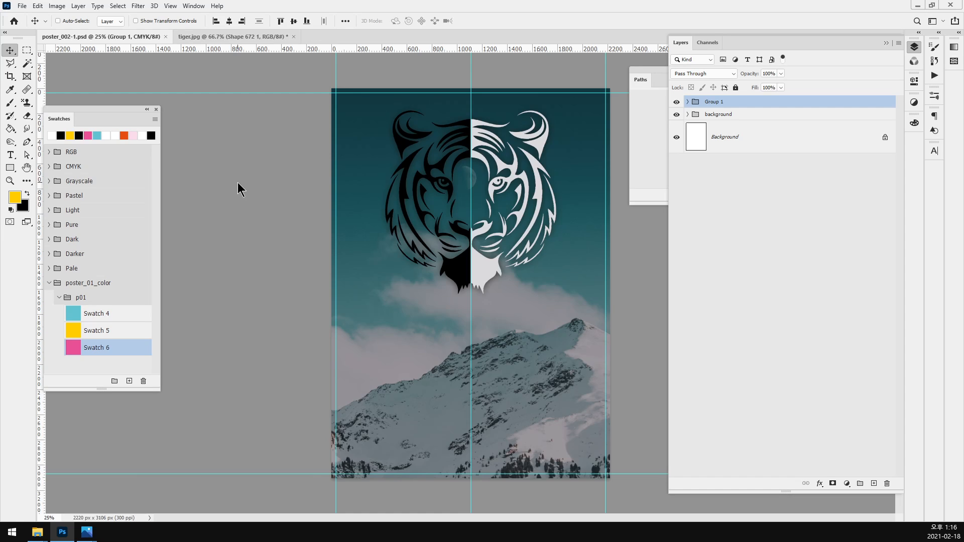